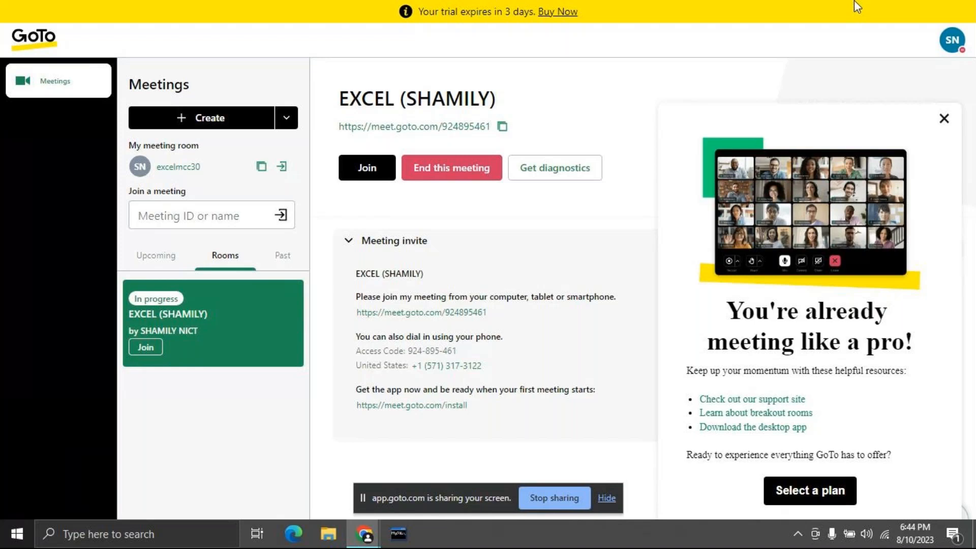
Step: Bring up the GoTo meeting window to check the shared screen, and minimize it
{"action": "mouse_move", "coordinate": [363, 534]}
{"action": "left_click", "coordinate": [354, 482]}
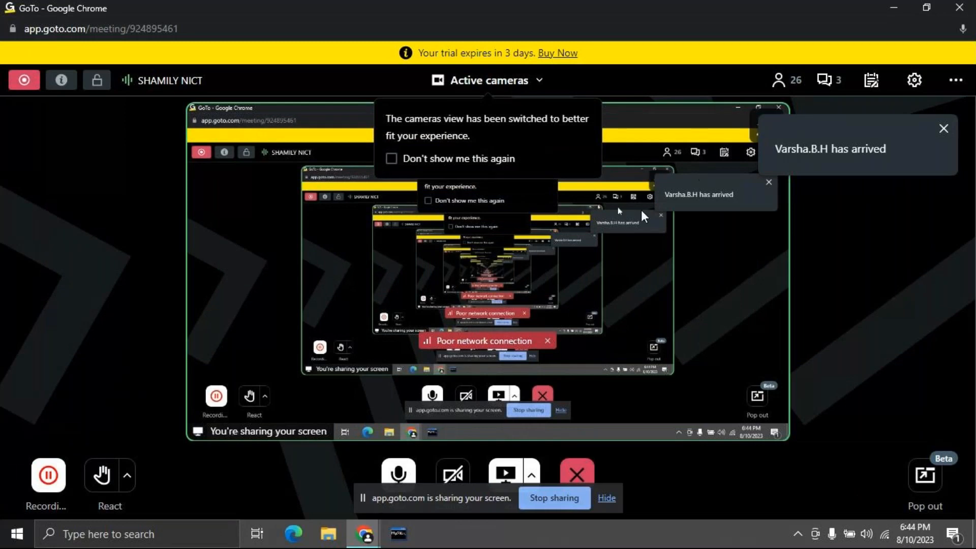
{"action": "left_click", "coordinate": [895, 4]}
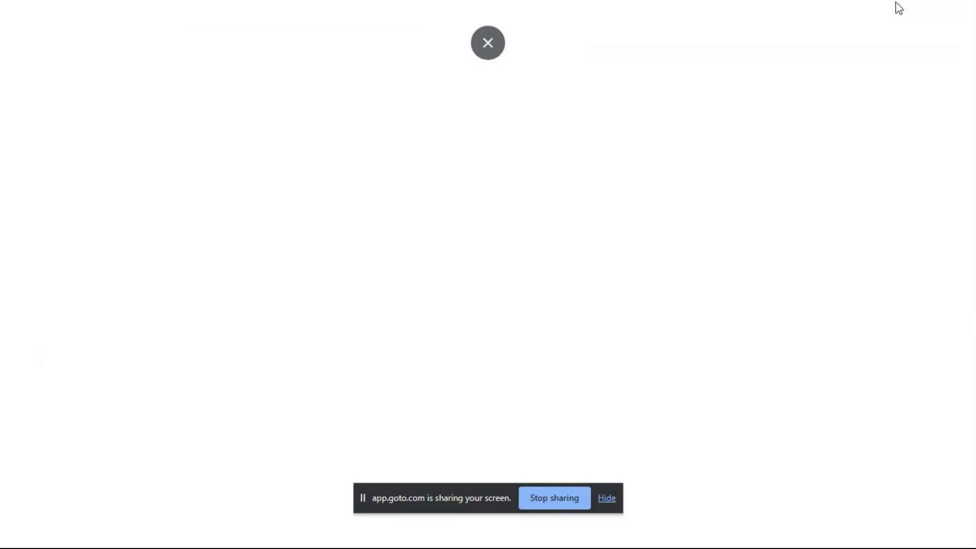
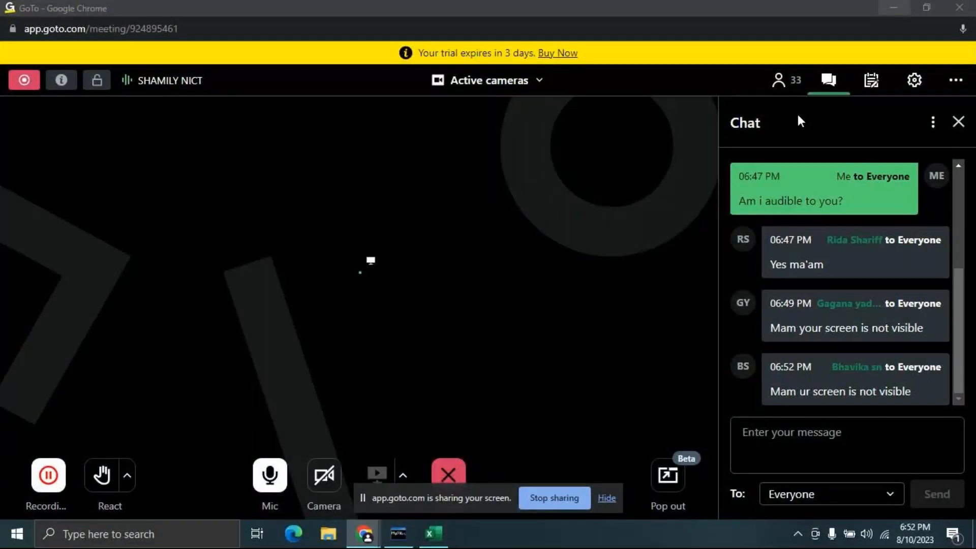
Step: Switch to the Excel workbook, view the MySQL 5.5 Command Line Client, and minimize the client
{"action": "left_click", "coordinate": [422, 534]}
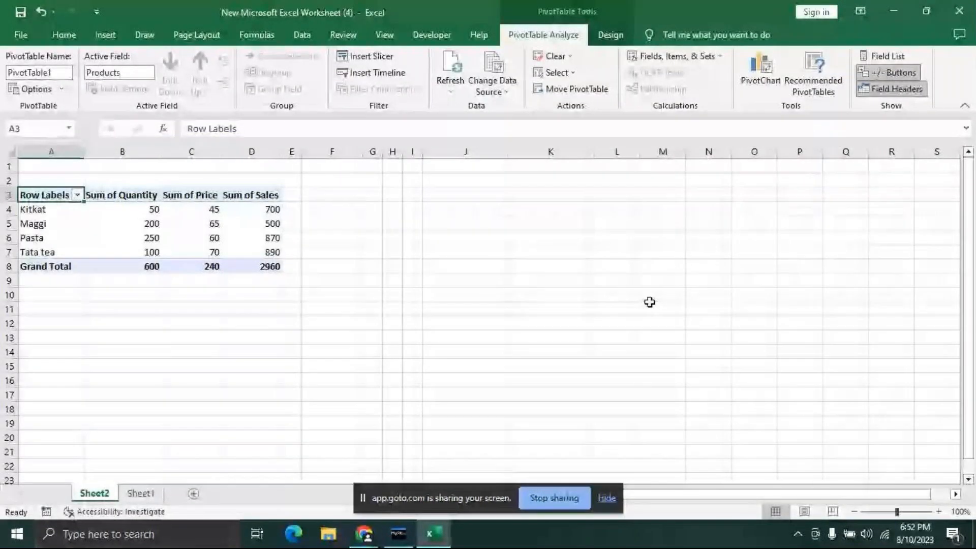
{"action": "left_click", "coordinate": [399, 533]}
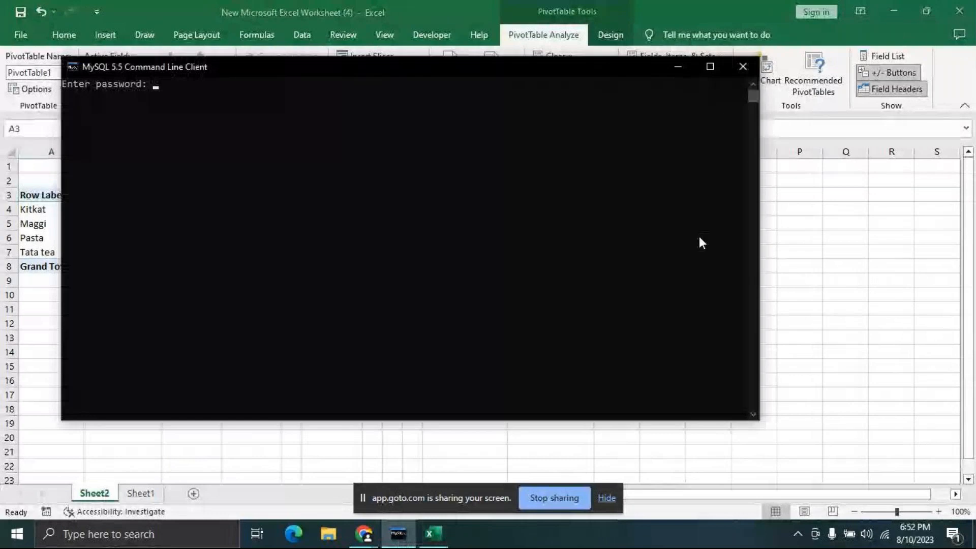
{"action": "left_click", "coordinate": [678, 66]}
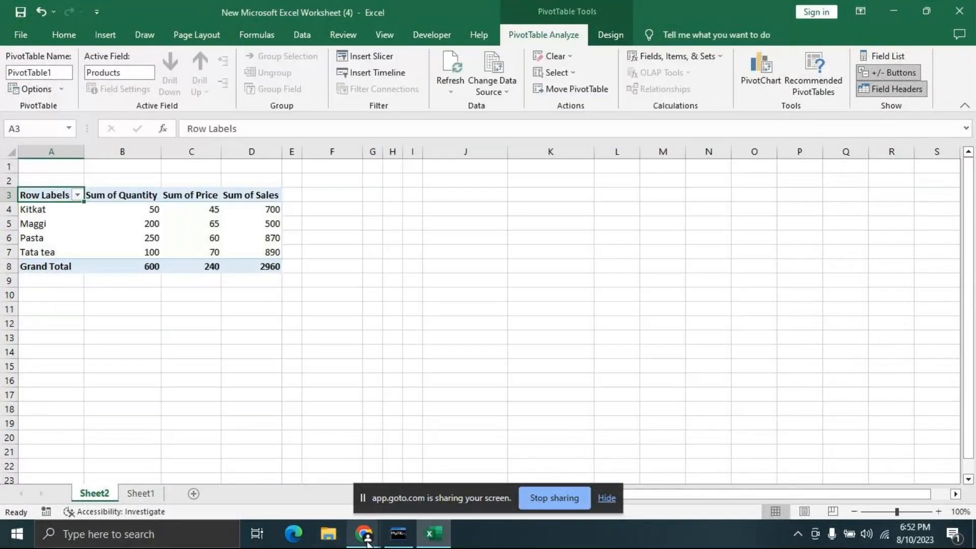
Step: Switch to the GoTo meeting and send the chat message "It visible to all?" to Everyone
{"action": "left_click", "coordinate": [363, 539]}
{"action": "left_click", "coordinate": [356, 448]}
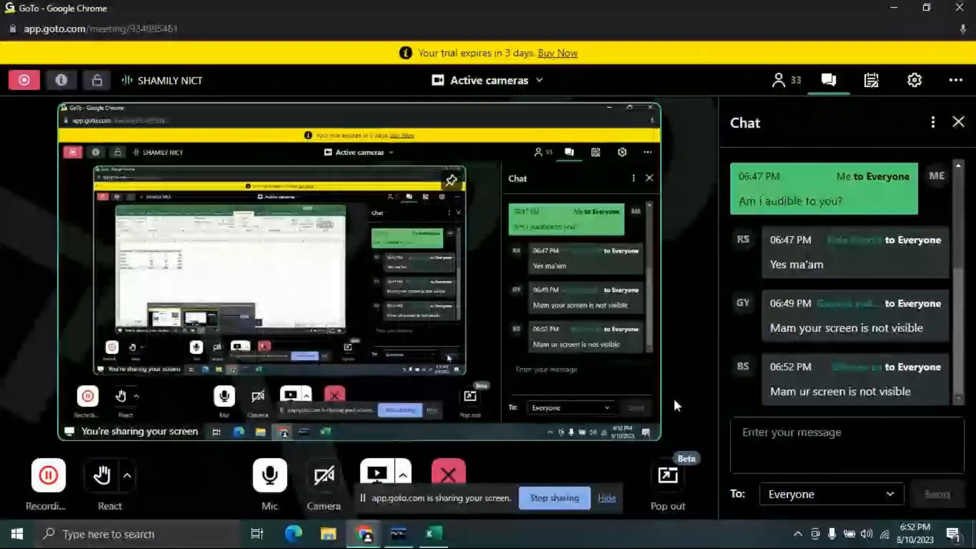
{"action": "left_click", "coordinate": [823, 441]}
{"action": "type", "text": "I"}
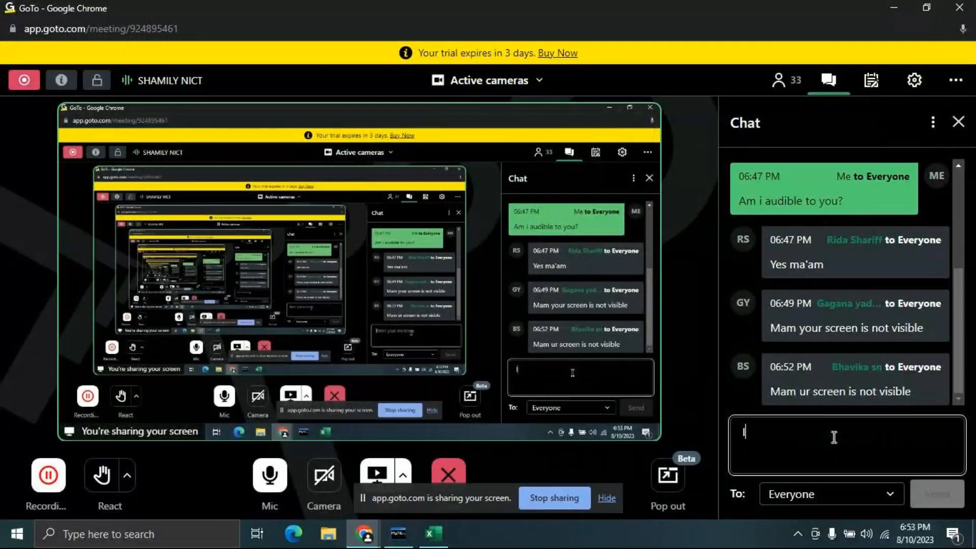
{"action": "type", "text": "t visib"}
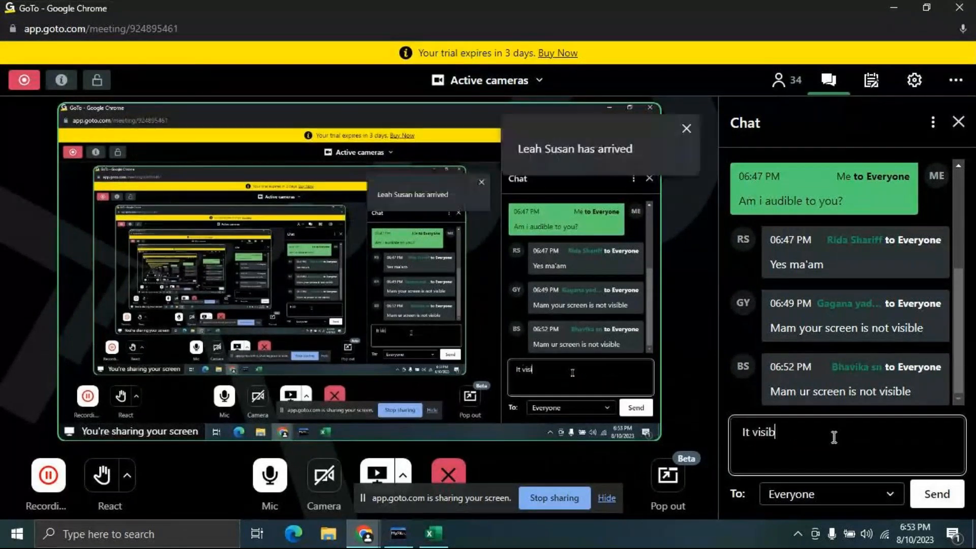
{"action": "type", "text": "le to all?"}
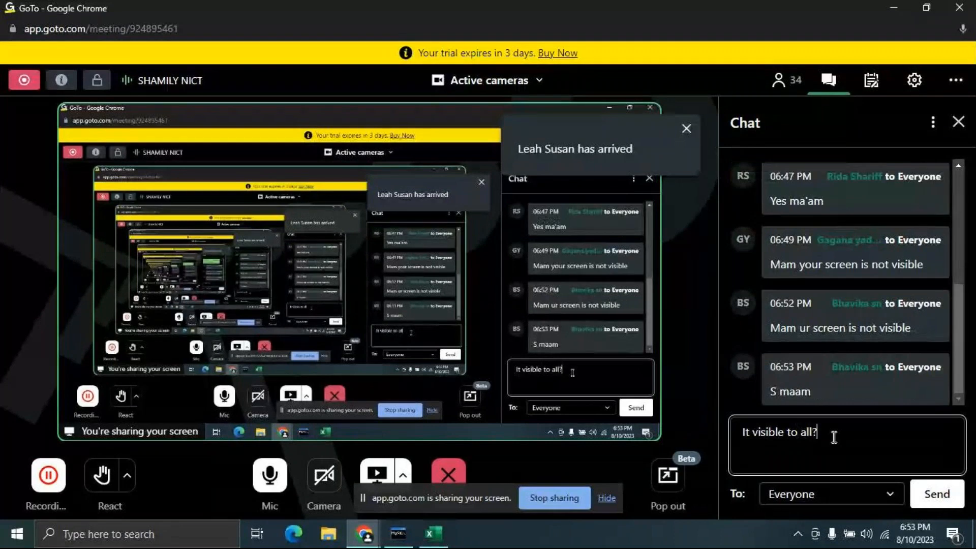
{"action": "key", "text": "Return"}
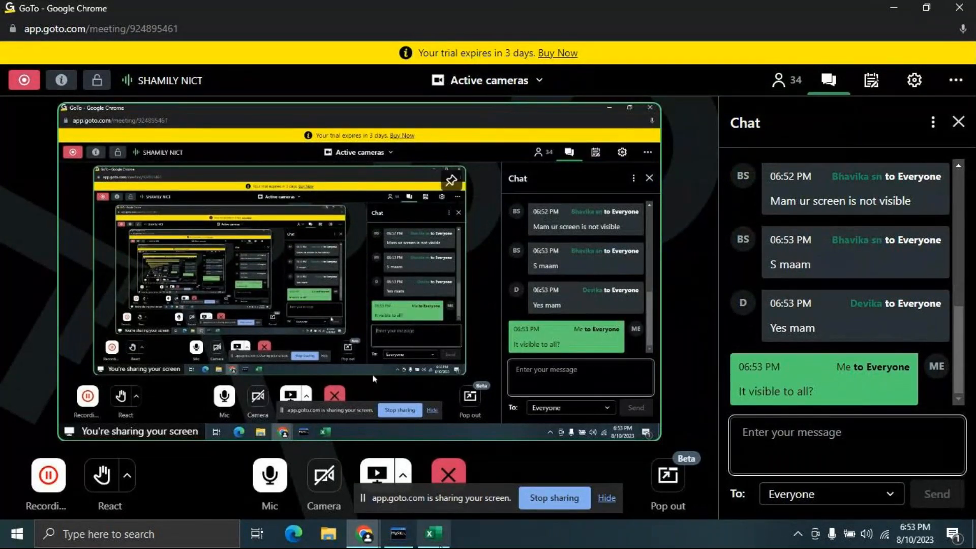
Step: Switch to Excel and create a PivotTable from Sheet1 range A4:D8 on a new worksheet
{"action": "left_click", "coordinate": [433, 534]}
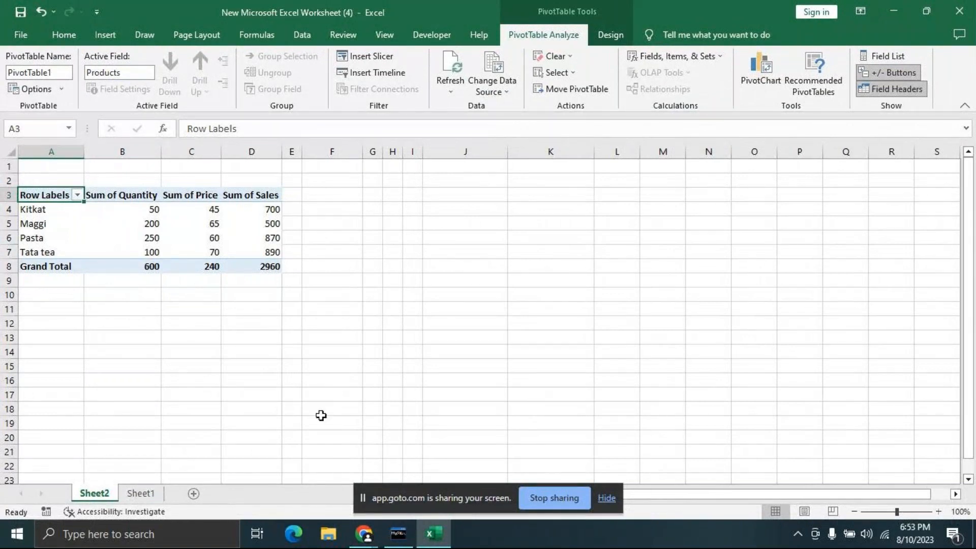
{"action": "left_click", "coordinate": [141, 493]}
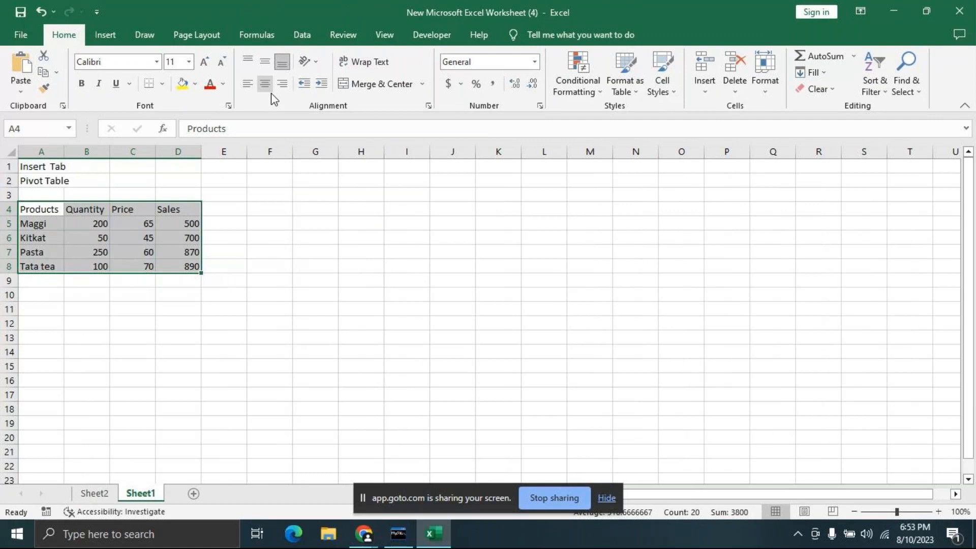
{"action": "left_click", "coordinate": [287, 251]}
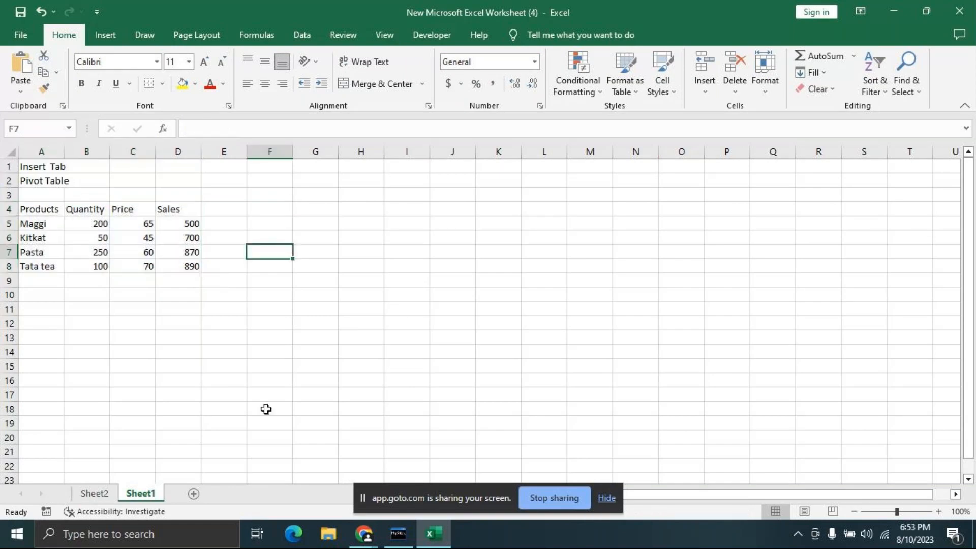
{"action": "left_click_drag", "start_coordinate": [47, 210], "coordinate": [176, 267]}
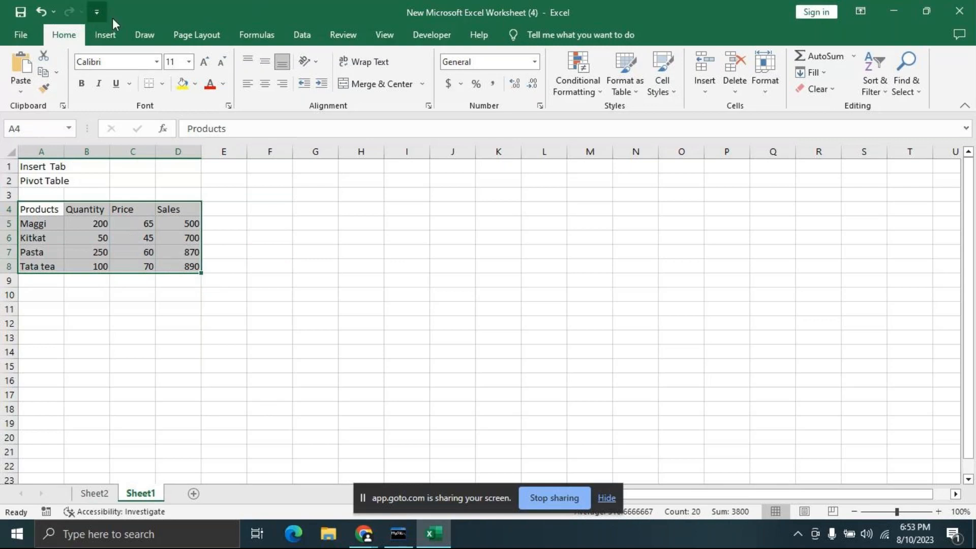
{"action": "left_click", "coordinate": [105, 36]}
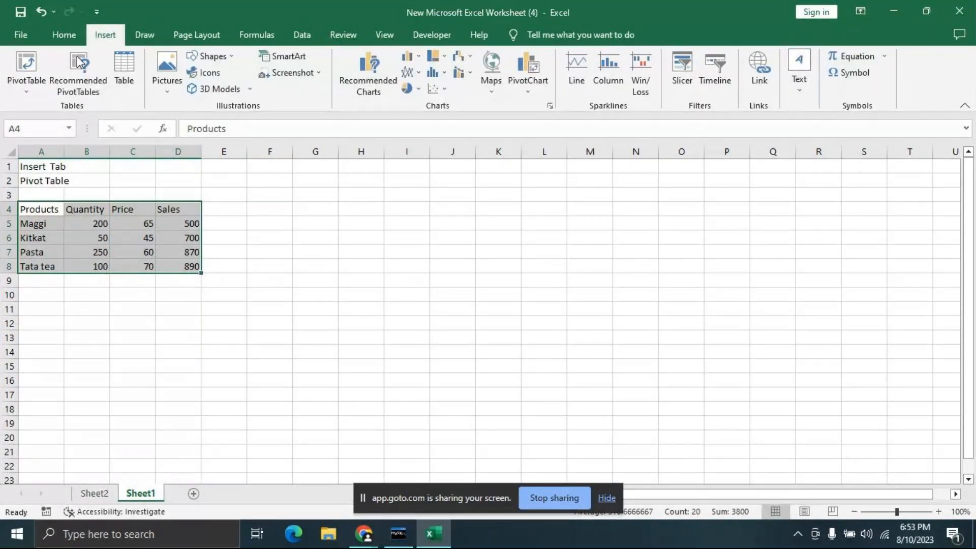
{"action": "left_click", "coordinate": [27, 89]}
{"action": "left_click", "coordinate": [47, 106]}
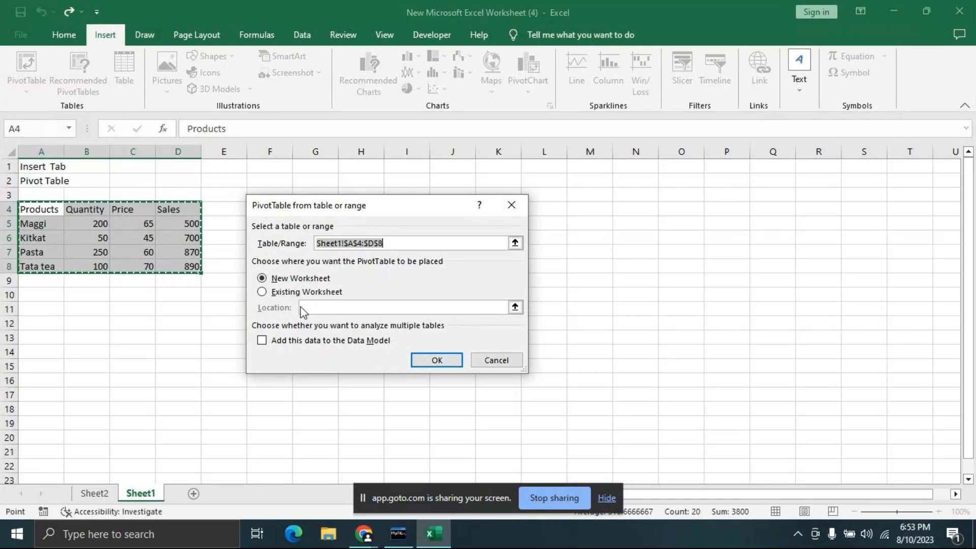
{"action": "left_click", "coordinate": [434, 362]}
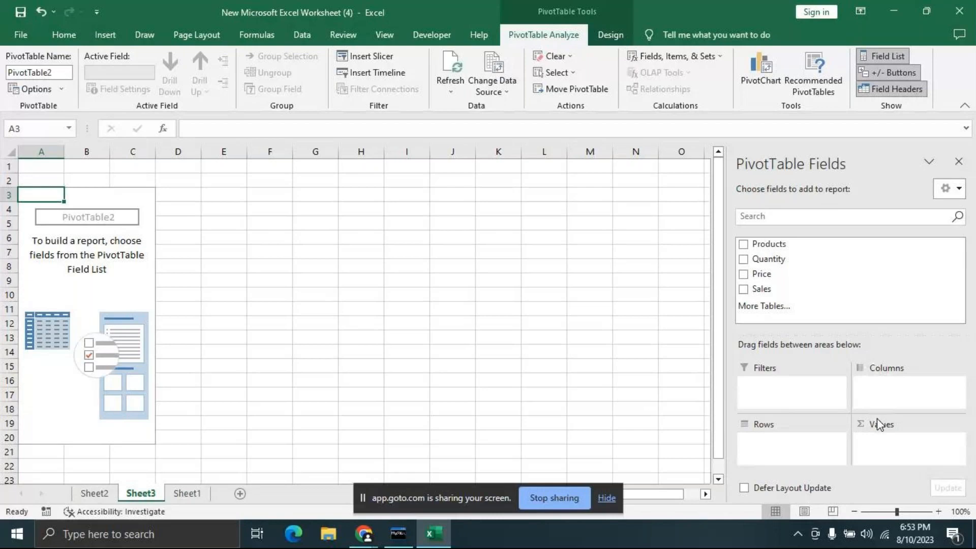
Step: Check the GoTo meeting chat for participants' replies and return to the empty PivotTable in Excel
{"action": "left_click", "coordinate": [771, 309]}
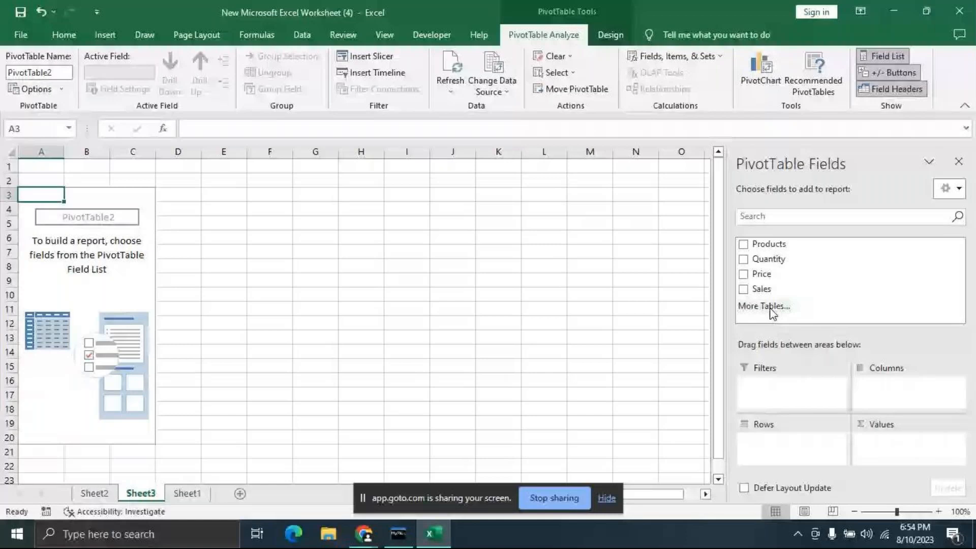
{"action": "left_click", "coordinate": [770, 307]}
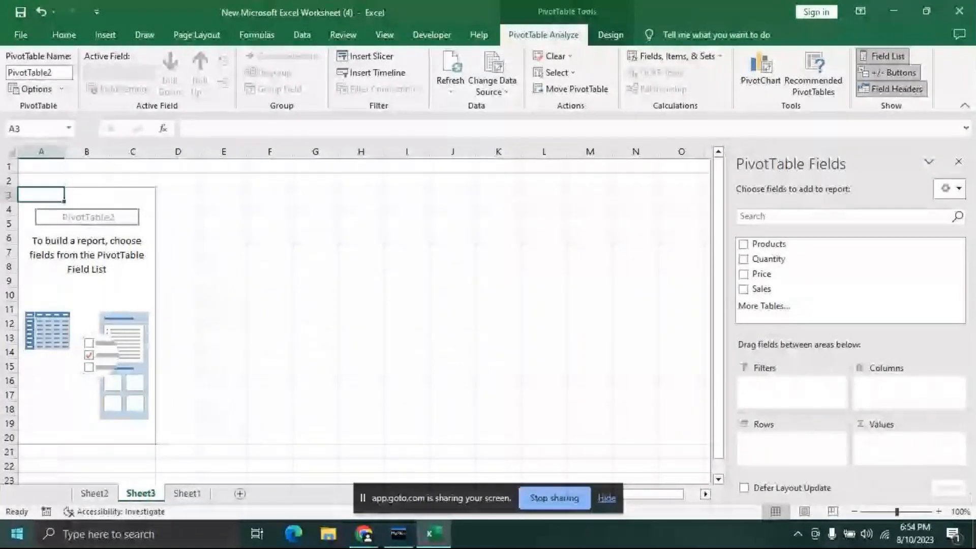
{"action": "mouse_move", "coordinate": [364, 534]}
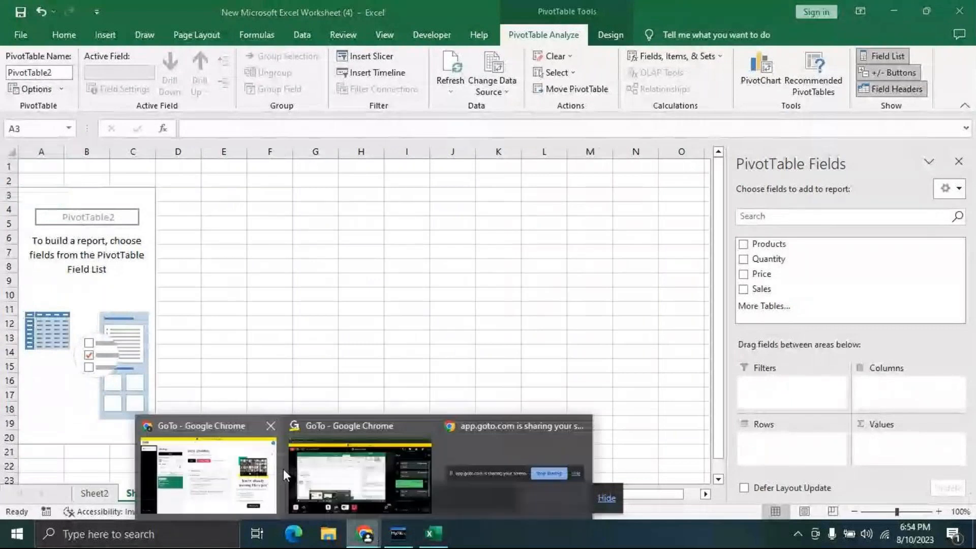
{"action": "left_click", "coordinate": [329, 471]}
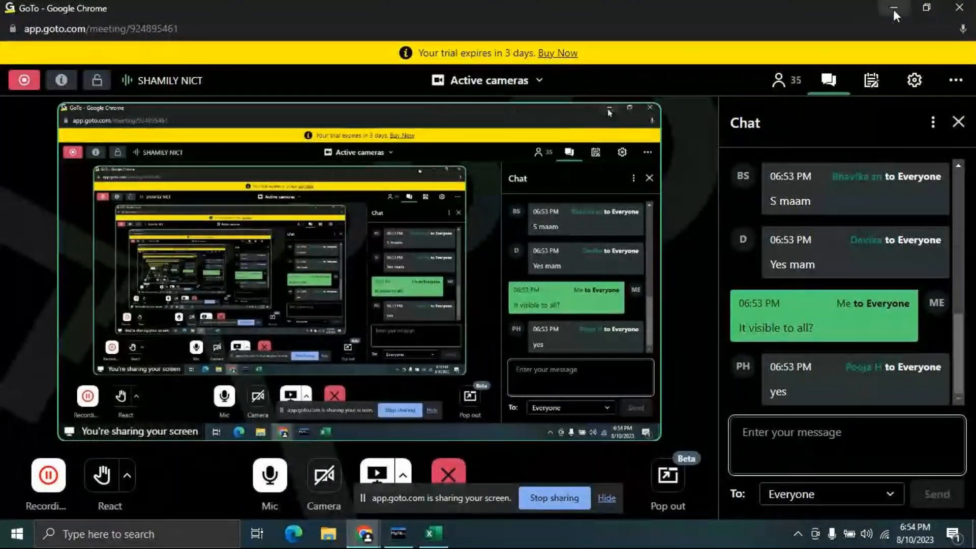
{"action": "left_click", "coordinate": [893, 7]}
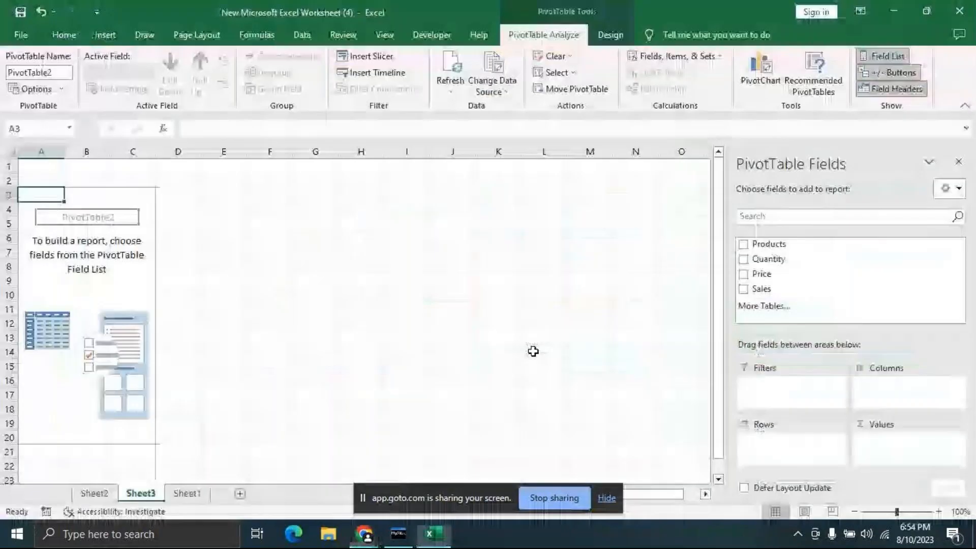
Step: Build the PivotTable with Products as rows and Quantity, Price and Sales as values, and close the field list
{"action": "left_click_drag", "start_coordinate": [767, 246], "coordinate": [770, 449]}
{"action": "left_click_drag", "start_coordinate": [748, 253], "coordinate": [887, 396]}
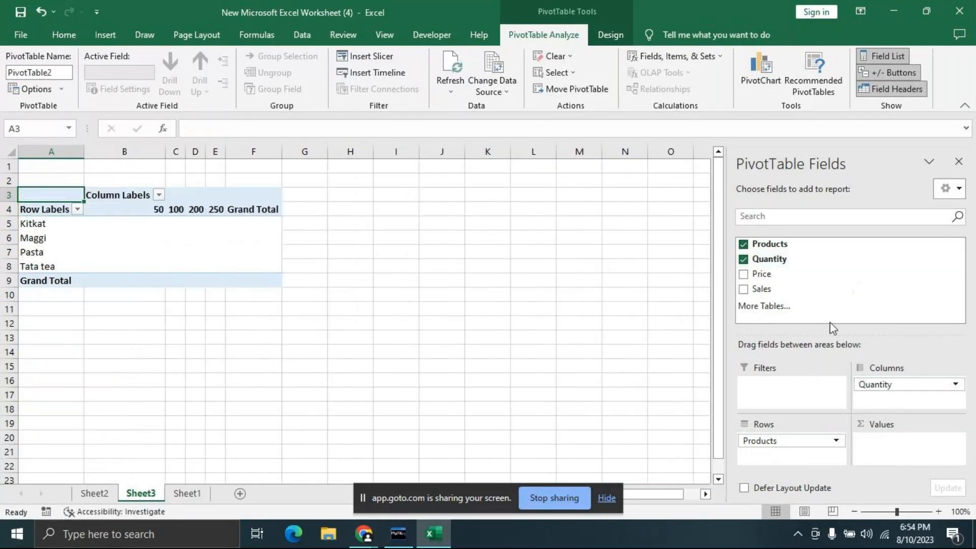
{"action": "left_click_drag", "start_coordinate": [889, 384], "coordinate": [887, 441]}
{"action": "left_click", "coordinate": [744, 274]}
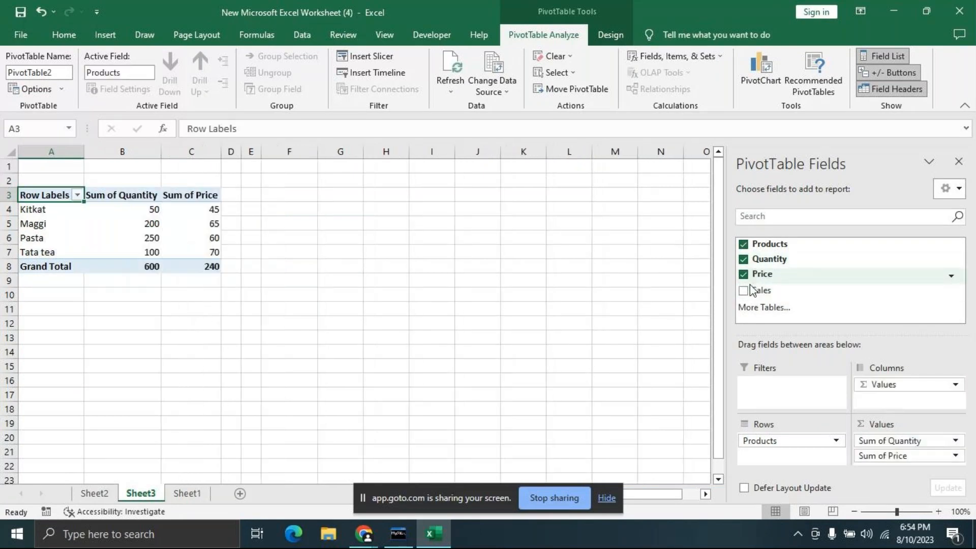
{"action": "left_click", "coordinate": [744, 290]}
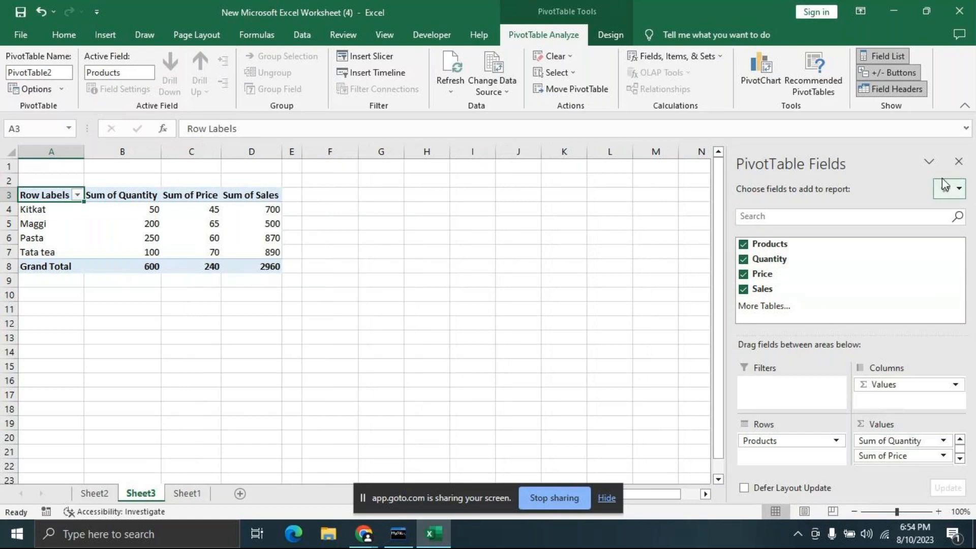
{"action": "left_click", "coordinate": [958, 161]}
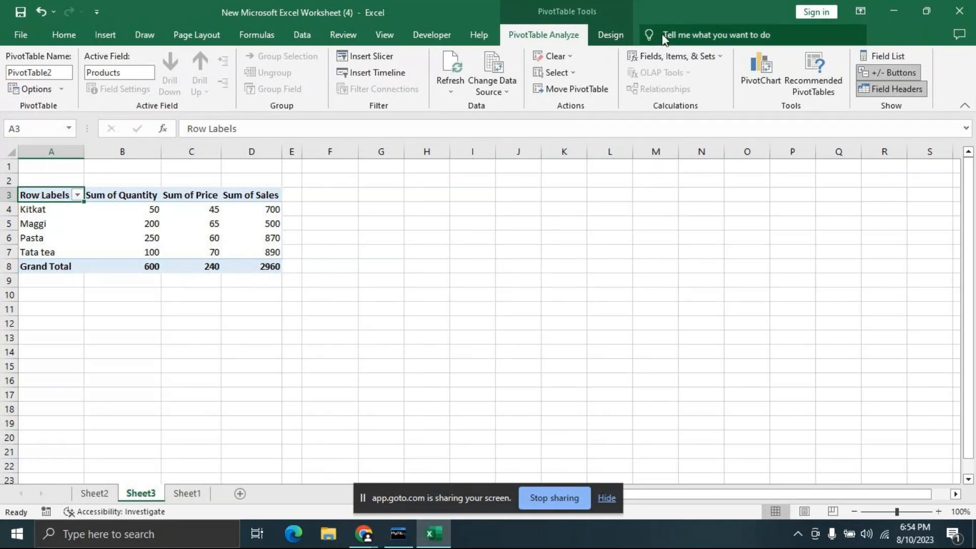
Step: Turn on banded rows and banded columns for the PivotTable, and deselect the table
{"action": "left_click", "coordinate": [612, 37]}
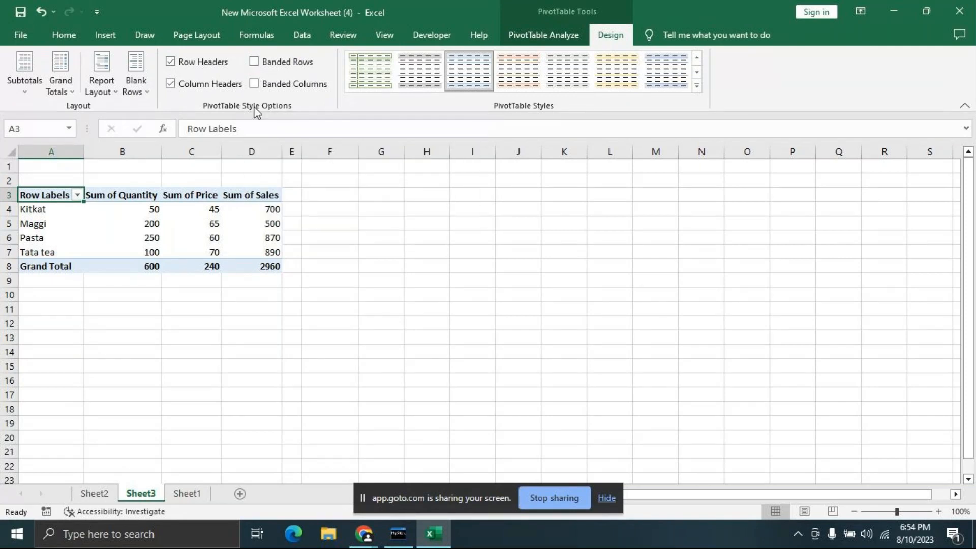
{"action": "left_click", "coordinate": [257, 63]}
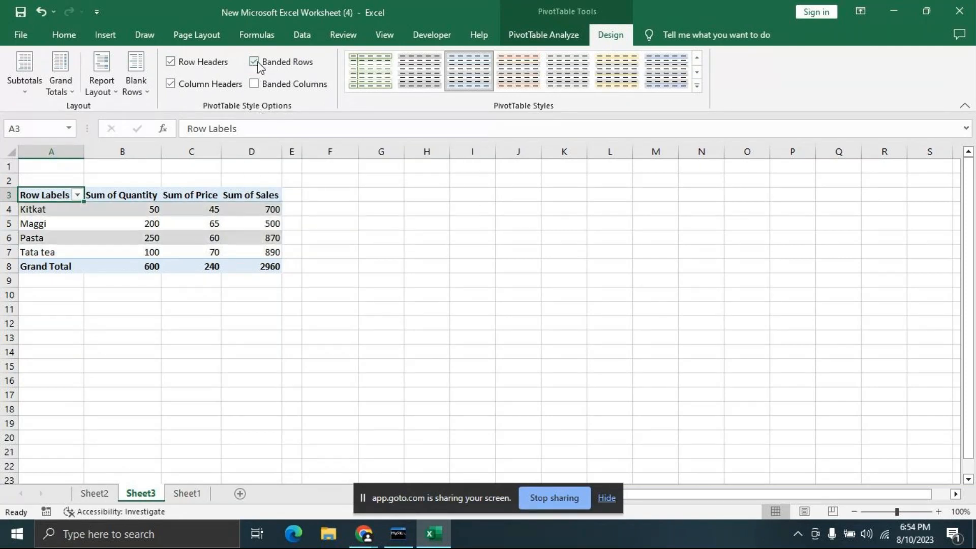
{"action": "left_click", "coordinate": [255, 84]}
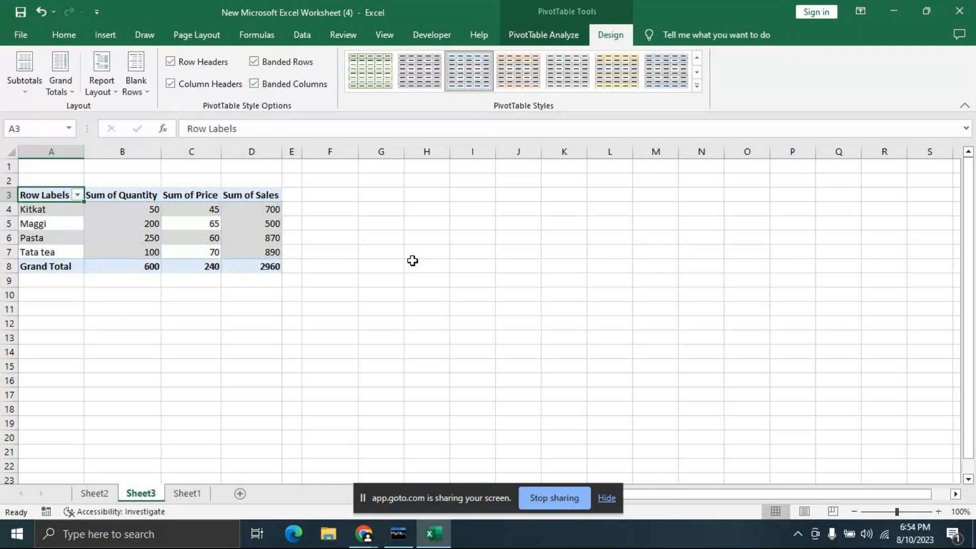
{"action": "left_click", "coordinate": [377, 267]}
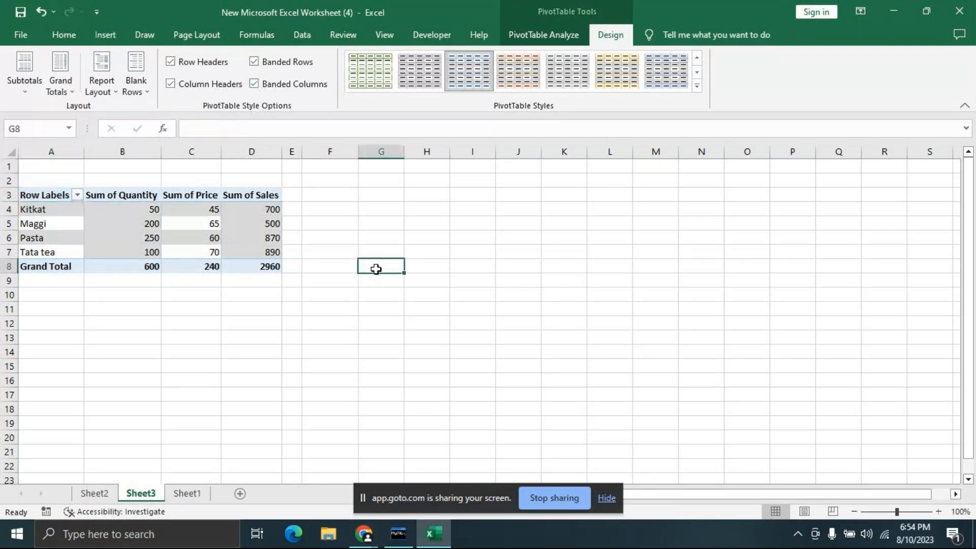
Step: Rename the PivotTable's Row Labels header in cell A3 as Products and deselect the table
{"action": "right_click", "coordinate": [46, 195]}
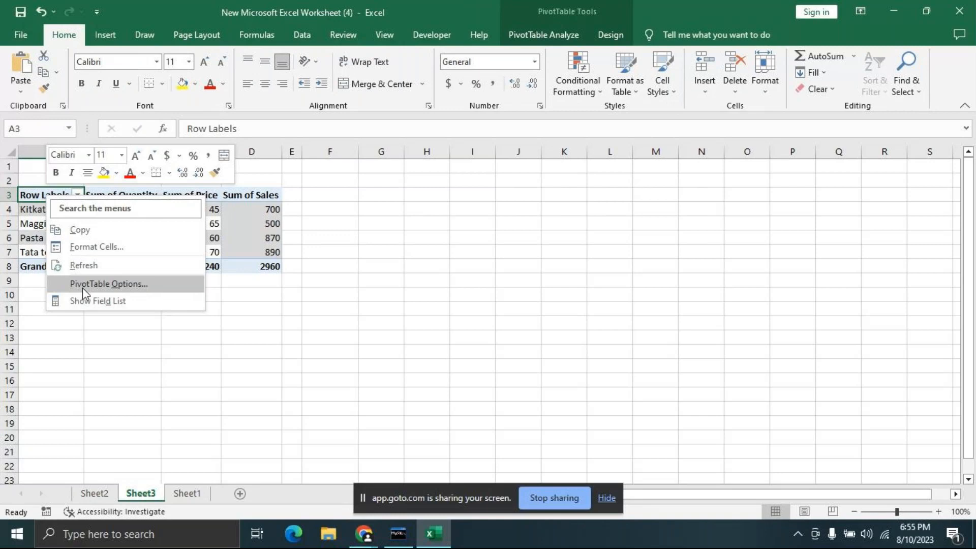
{"action": "left_click", "coordinate": [47, 196]}
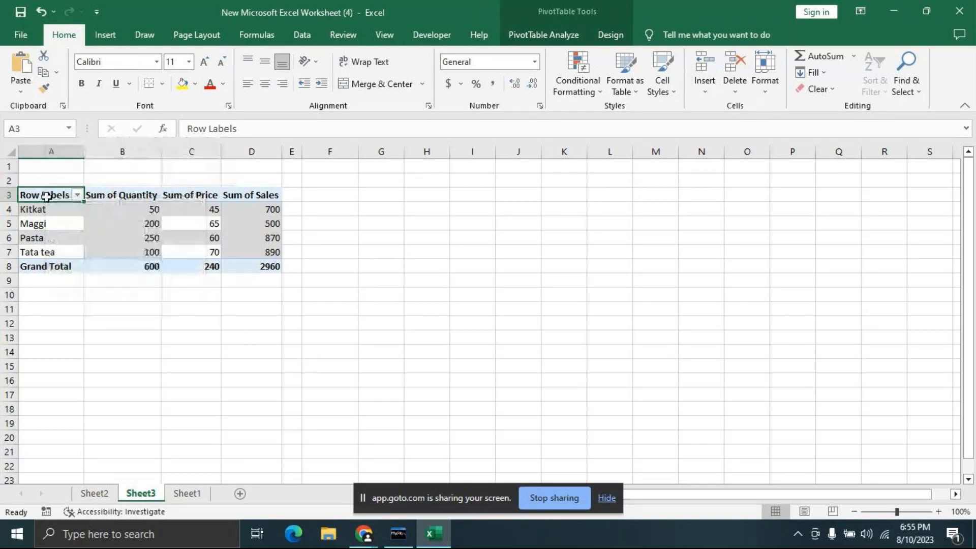
{"action": "double_click", "coordinate": [55, 194]}
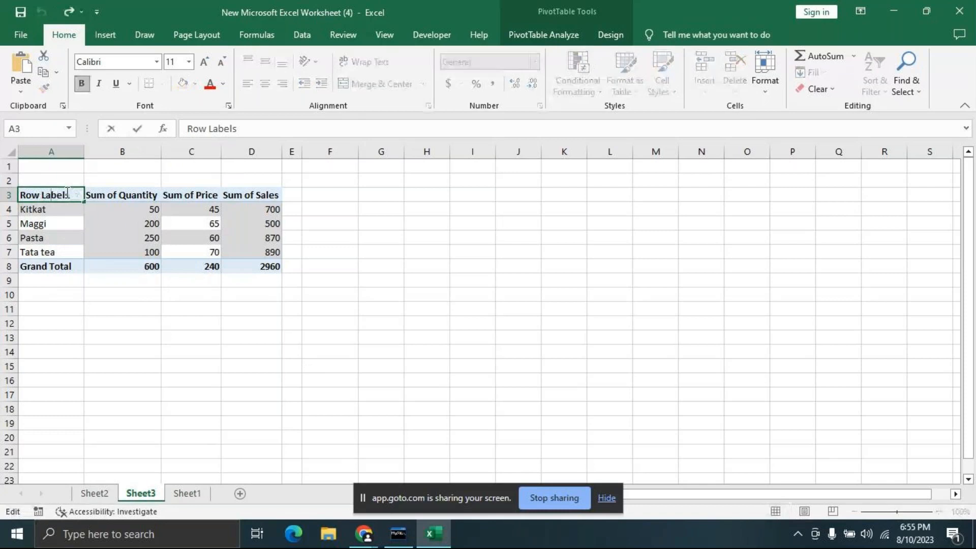
{"action": "left_click", "coordinate": [69, 196]}
{"action": "key", "text": "BackSpace"}
{"action": "key", "text": "BackSpace"}
{"action": "key", "text": "BackSpace"}
{"action": "key", "text": "BackSpace"}
{"action": "key", "text": "BackSpace"}
{"action": "key", "text": "BackSpace"}
{"action": "key", "text": "BackSpace"}
{"action": "key", "text": "BackSpace"}
{"action": "key", "text": "BackSpace"}
{"action": "key", "text": "BackSpace"}
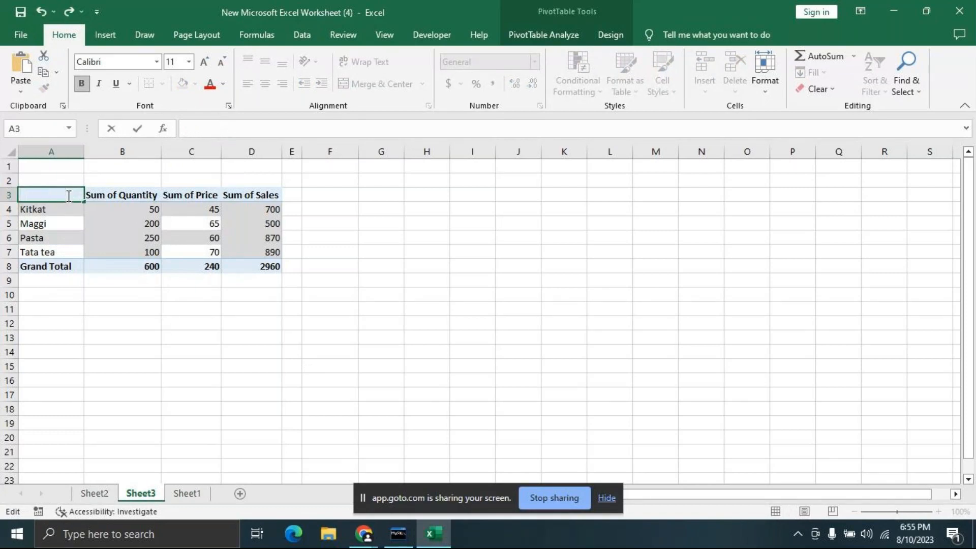
{"action": "type", "text": "Products"}
{"action": "left_click", "coordinate": [538, 309]}
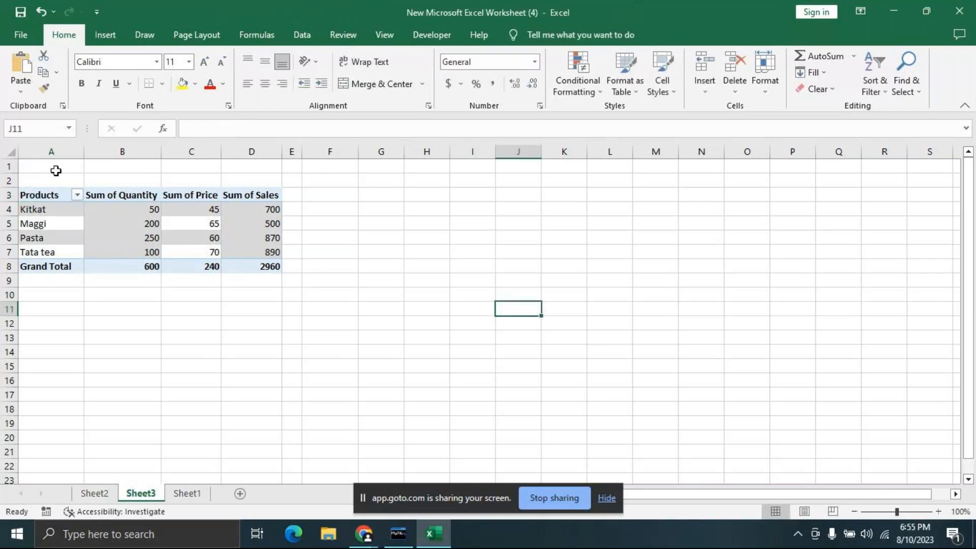
Step: Enable the Classic PivotTable layout in the PivotTable's display options and deselect the table
{"action": "left_click", "coordinate": [51, 195]}
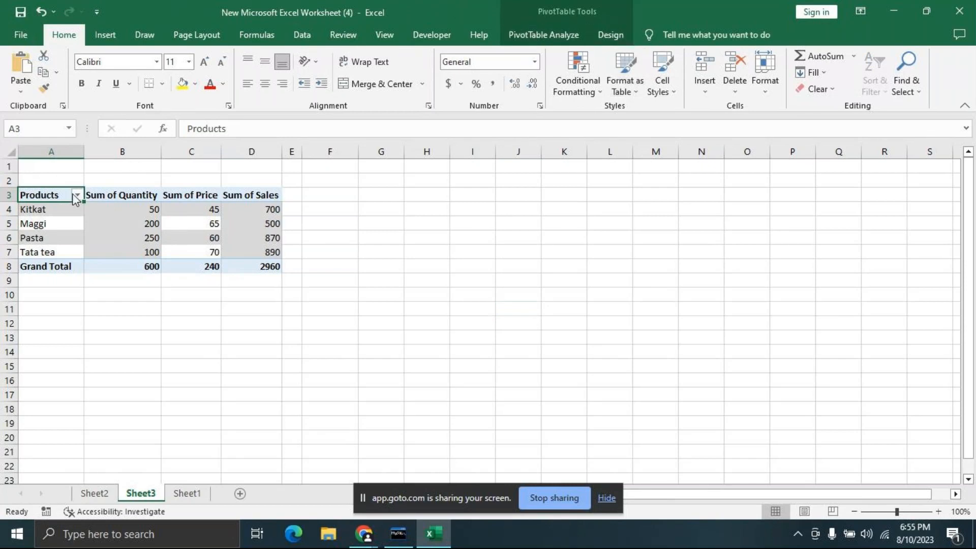
{"action": "right_click", "coordinate": [47, 194]}
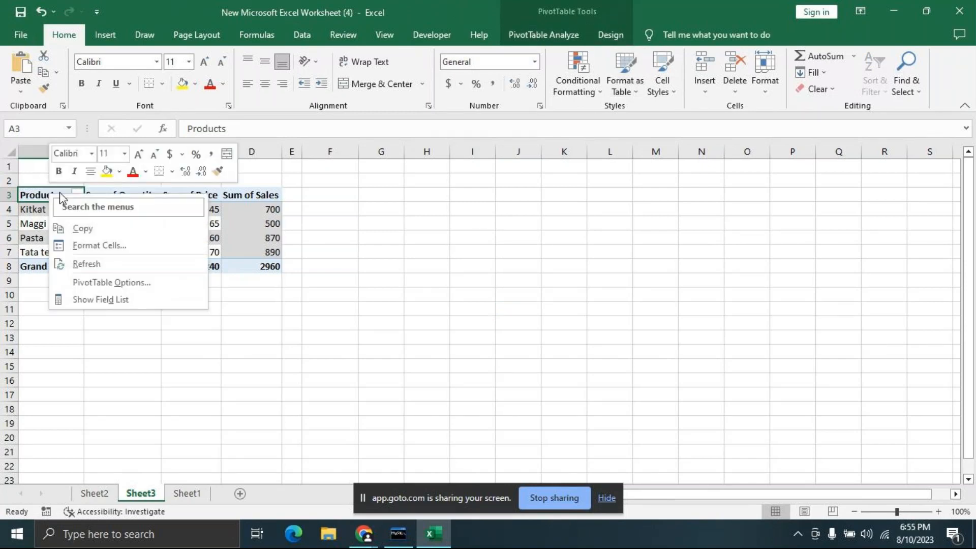
{"action": "left_click", "coordinate": [84, 283]}
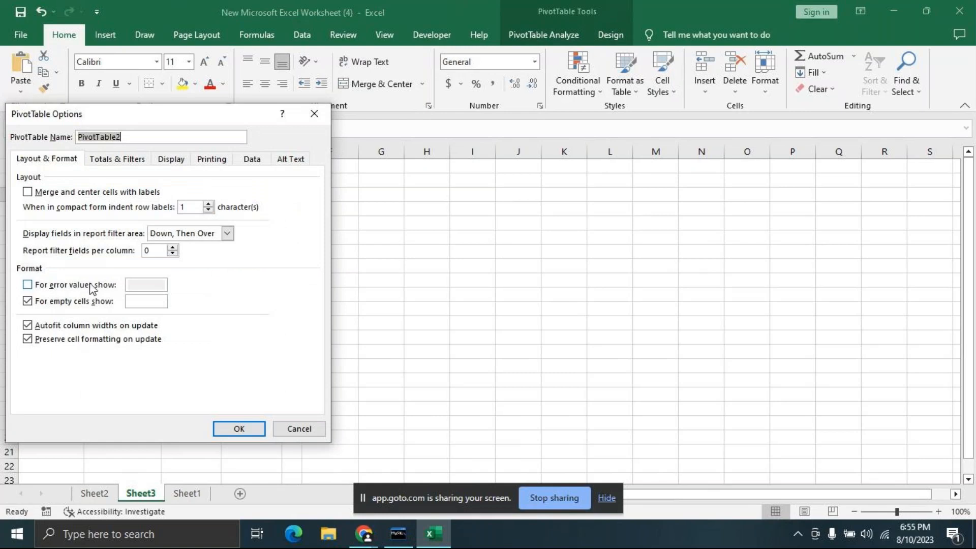
{"action": "left_click", "coordinate": [172, 160]}
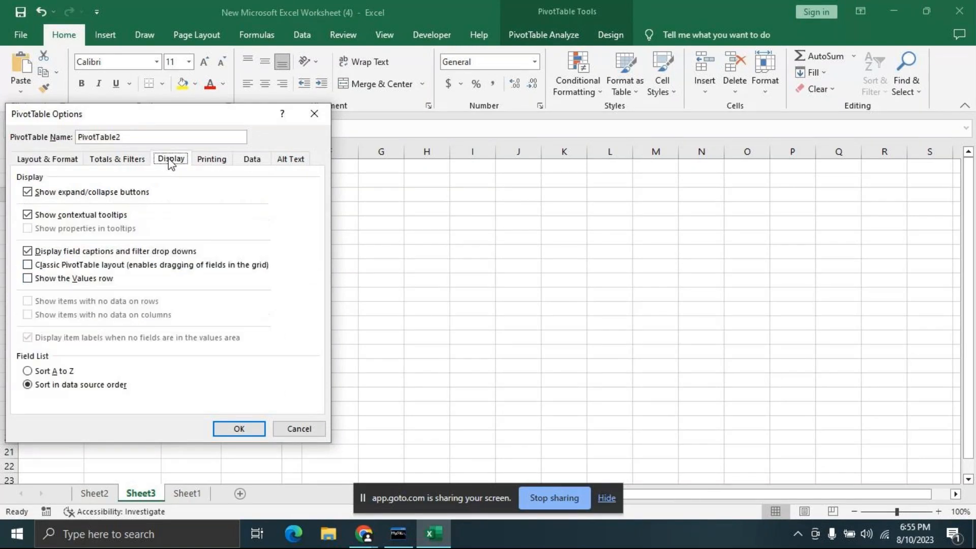
{"action": "left_click", "coordinate": [32, 265]}
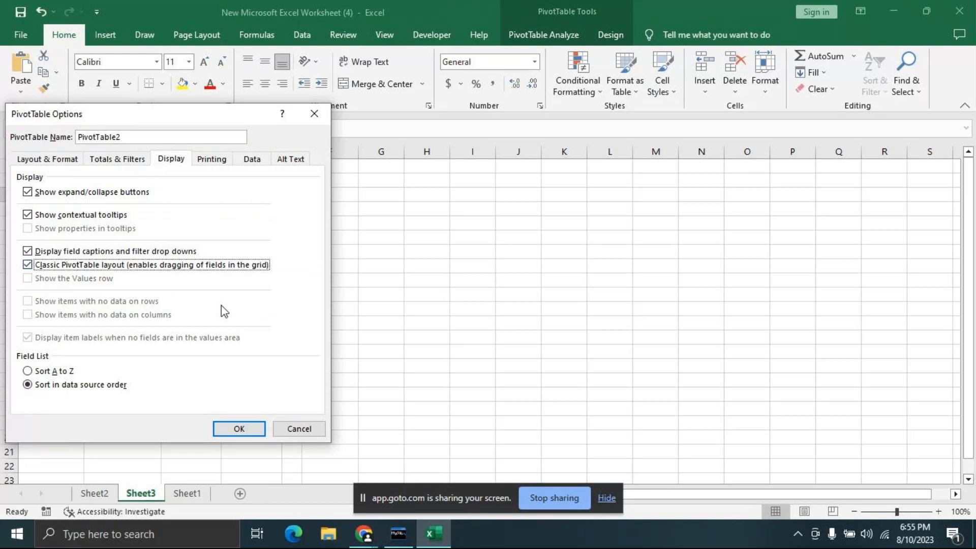
{"action": "left_click", "coordinate": [232, 431]}
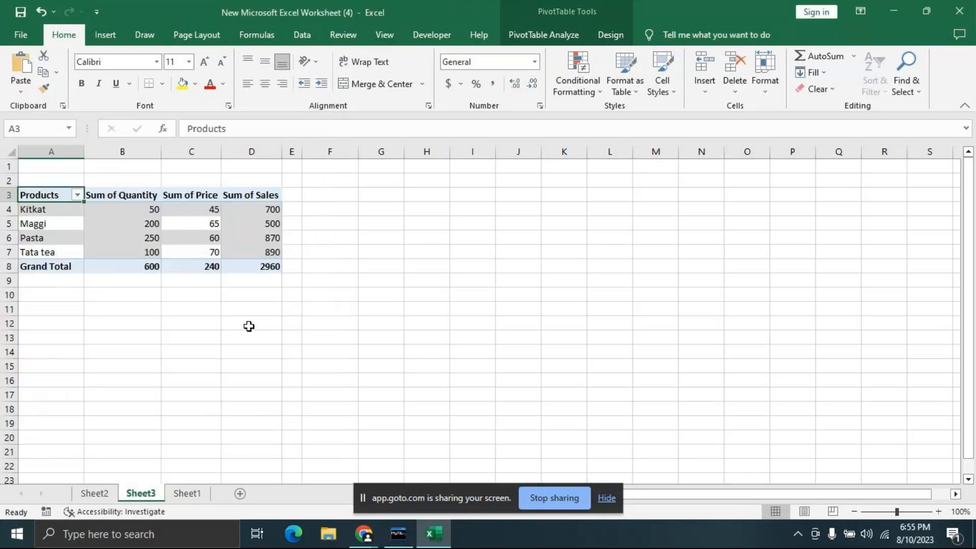
{"action": "left_click", "coordinate": [465, 294]}
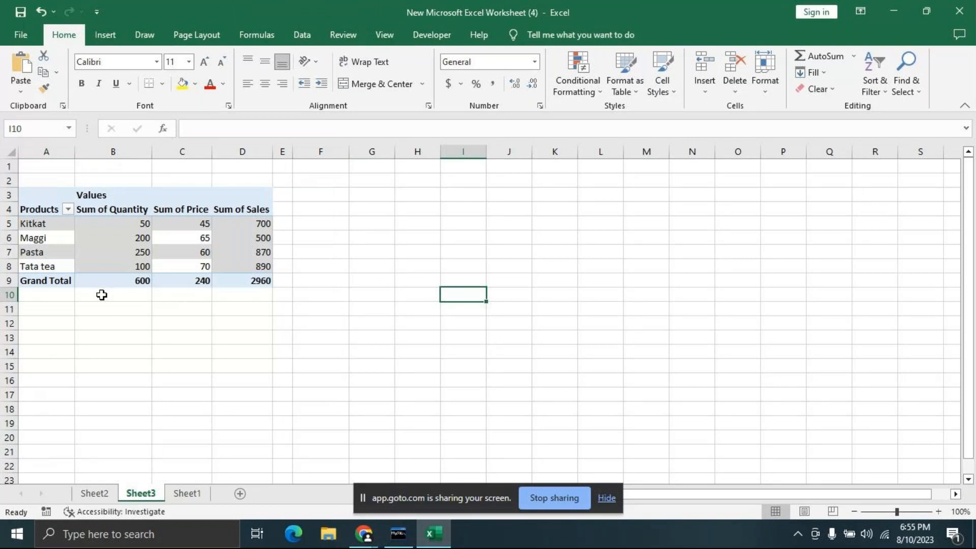
Step: Show the PivotTable field list and move Quantity from the values area to the columns area
{"action": "left_click", "coordinate": [36, 210]}
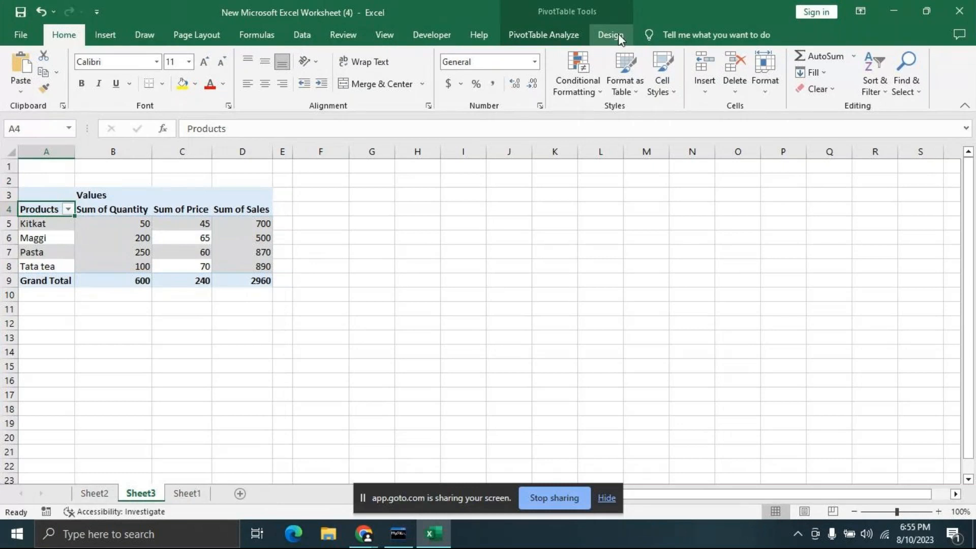
{"action": "left_click", "coordinate": [559, 36]}
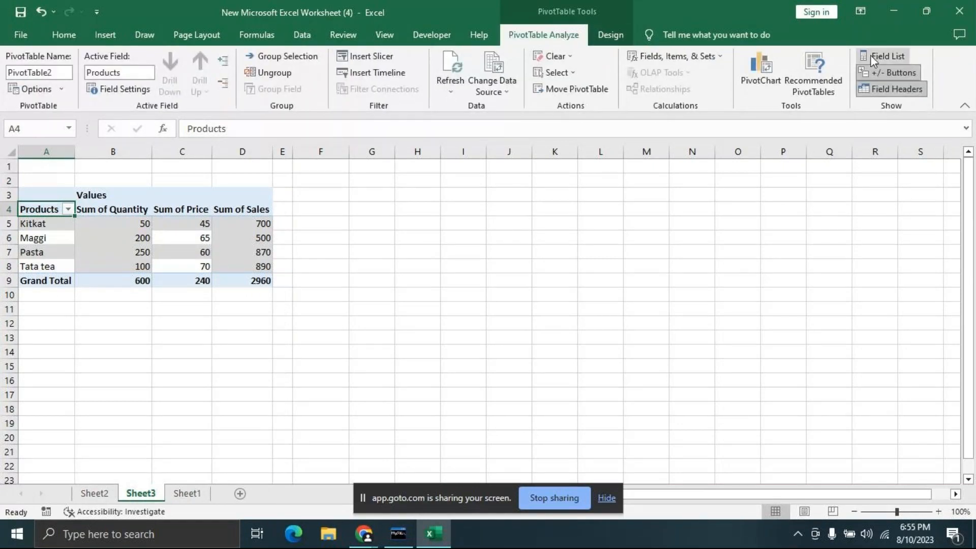
{"action": "left_click", "coordinate": [870, 55]}
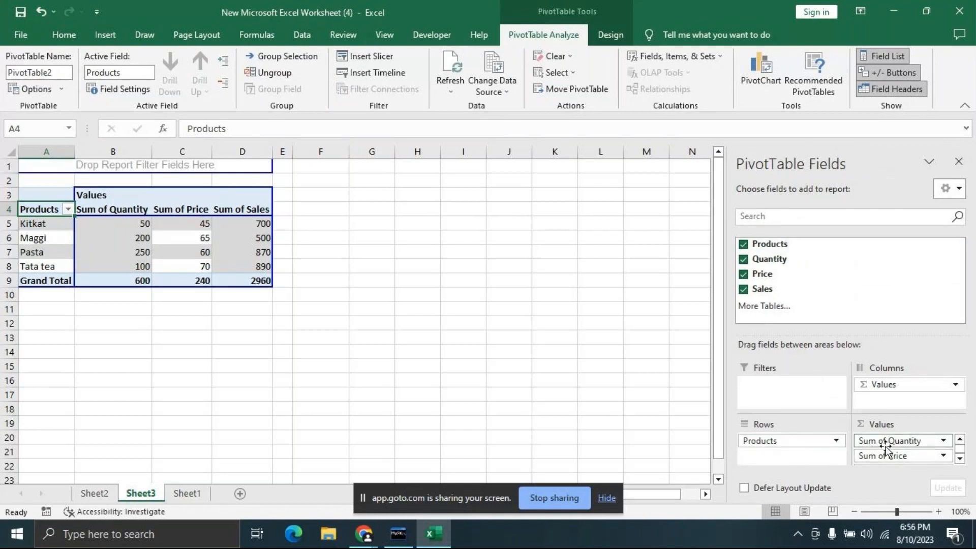
{"action": "left_click_drag", "start_coordinate": [884, 447], "coordinate": [895, 403]}
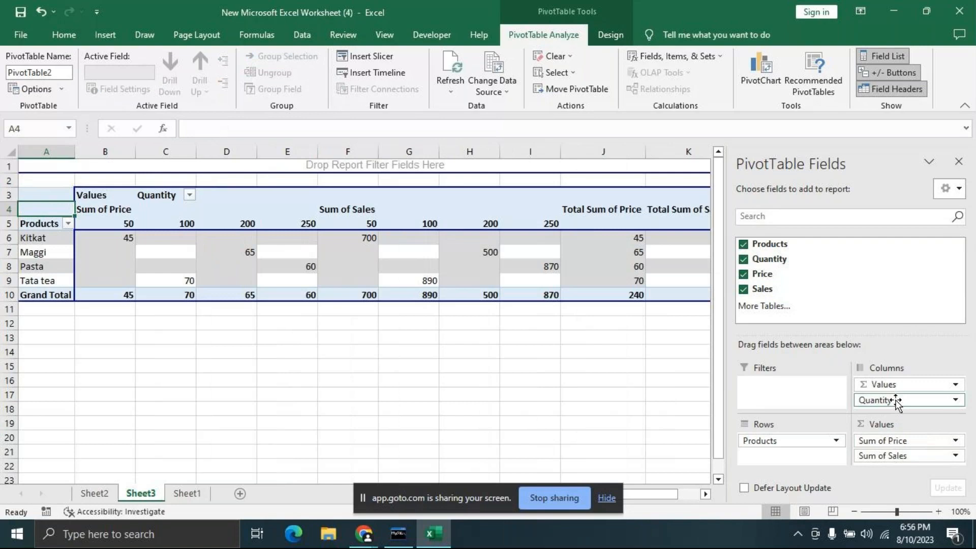
Step: Remove Quantity, Price and Sales from the PivotTable, add them again as values, and close the field list
{"action": "left_click", "coordinate": [743, 259]}
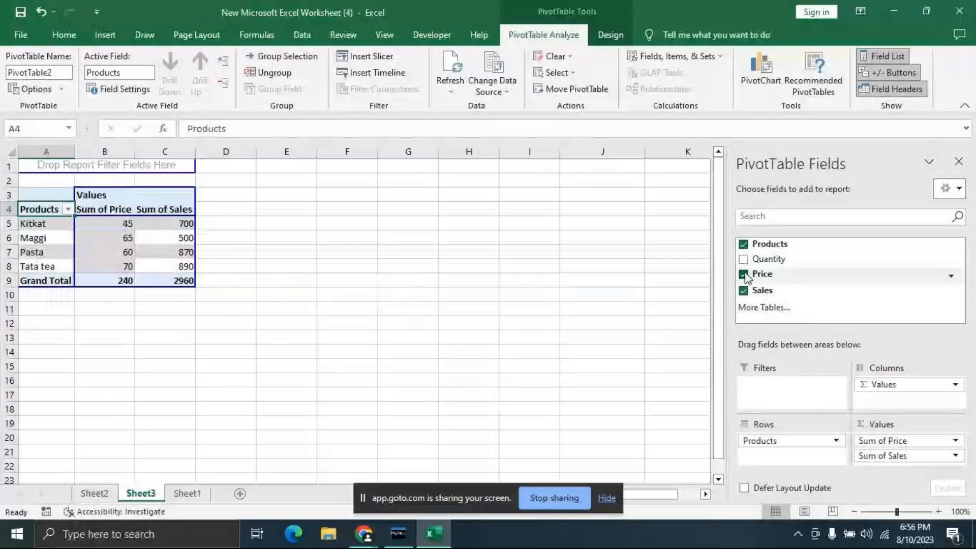
{"action": "left_click", "coordinate": [743, 275]}
{"action": "left_click", "coordinate": [743, 289]}
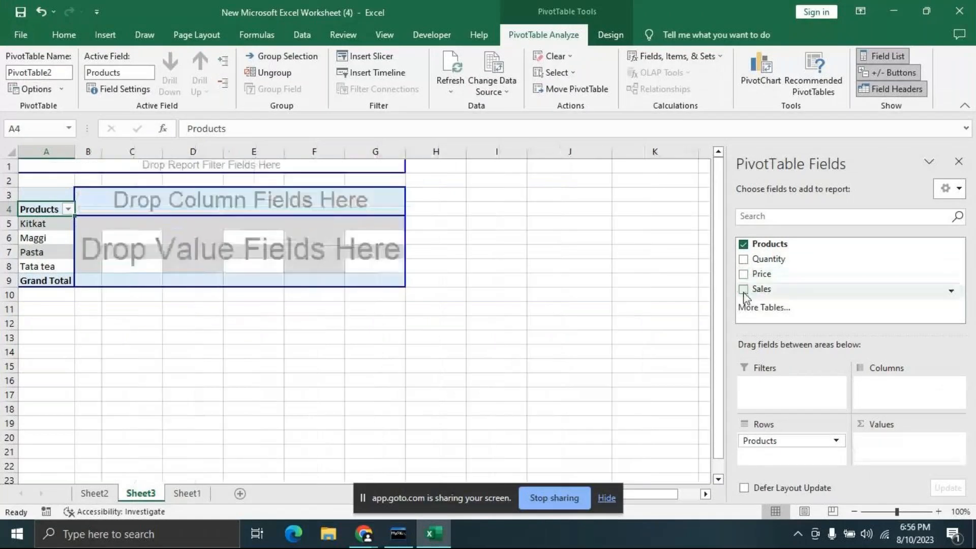
{"action": "left_click", "coordinate": [753, 262]}
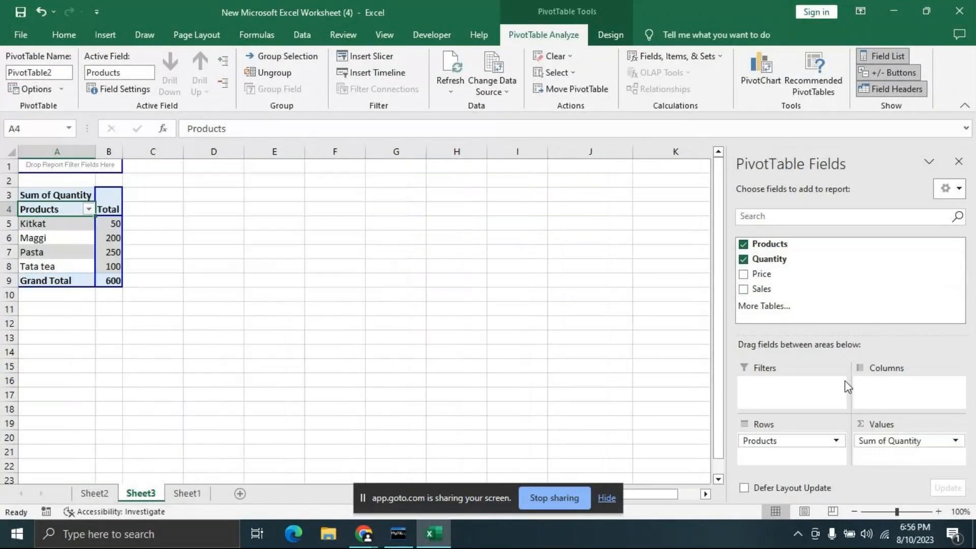
{"action": "left_click", "coordinate": [748, 273]}
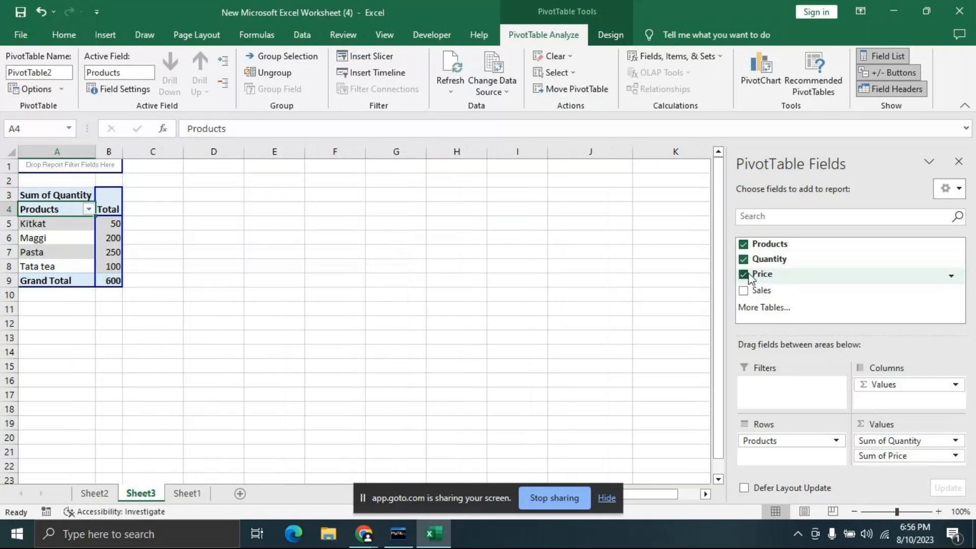
{"action": "left_click", "coordinate": [743, 290]}
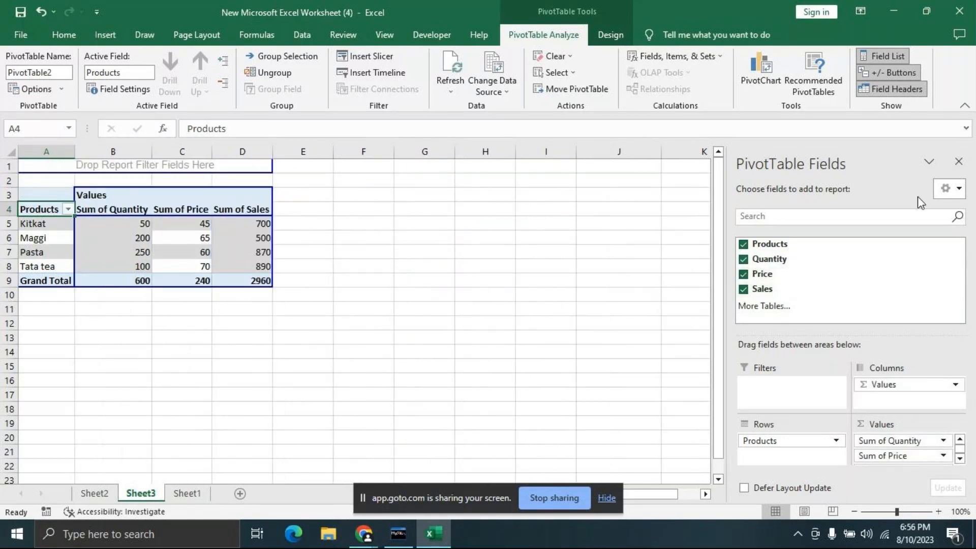
{"action": "left_click", "coordinate": [959, 162]}
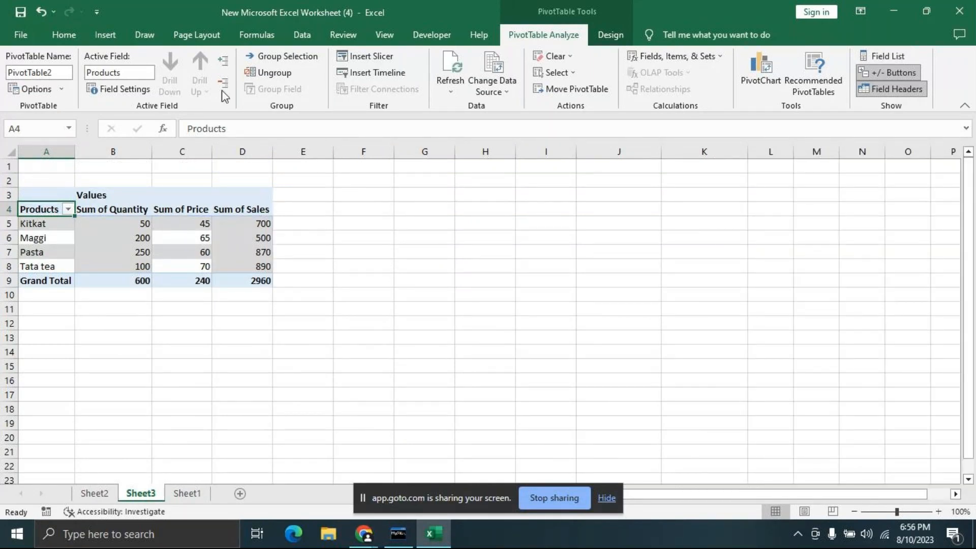
Step: Insert a slicer for the Sales field and place it beside the PivotTable, around columns G to I from row 3
{"action": "left_click", "coordinate": [369, 55]}
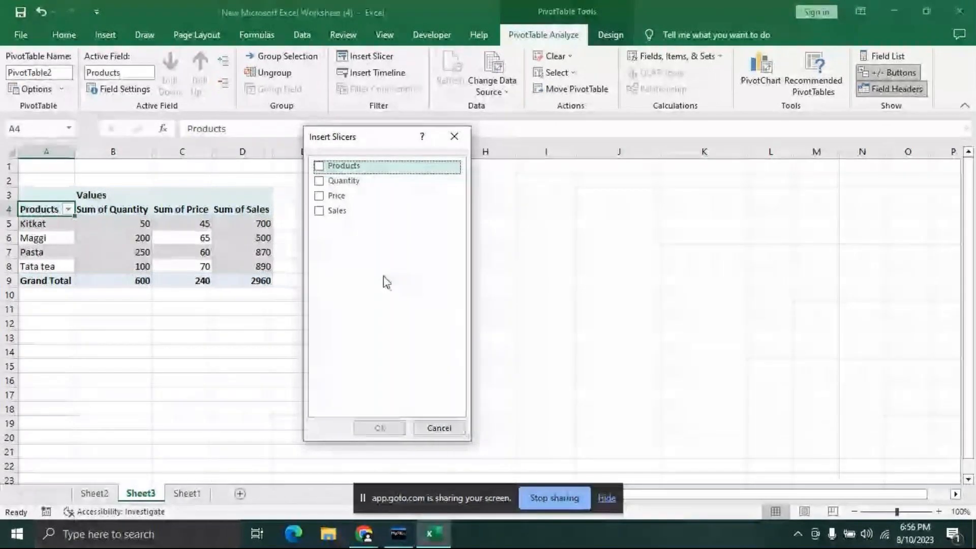
{"action": "left_click", "coordinate": [319, 210]}
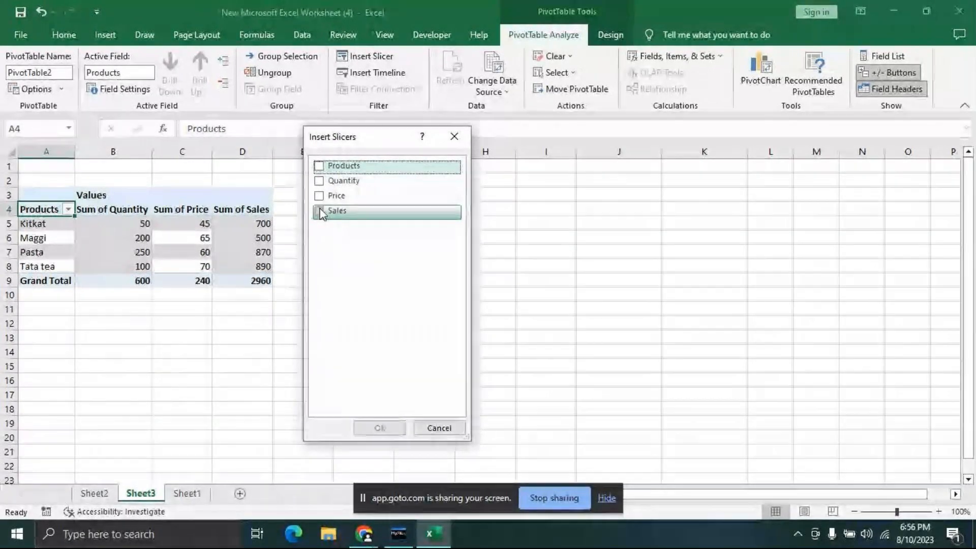
{"action": "left_click", "coordinate": [378, 427]}
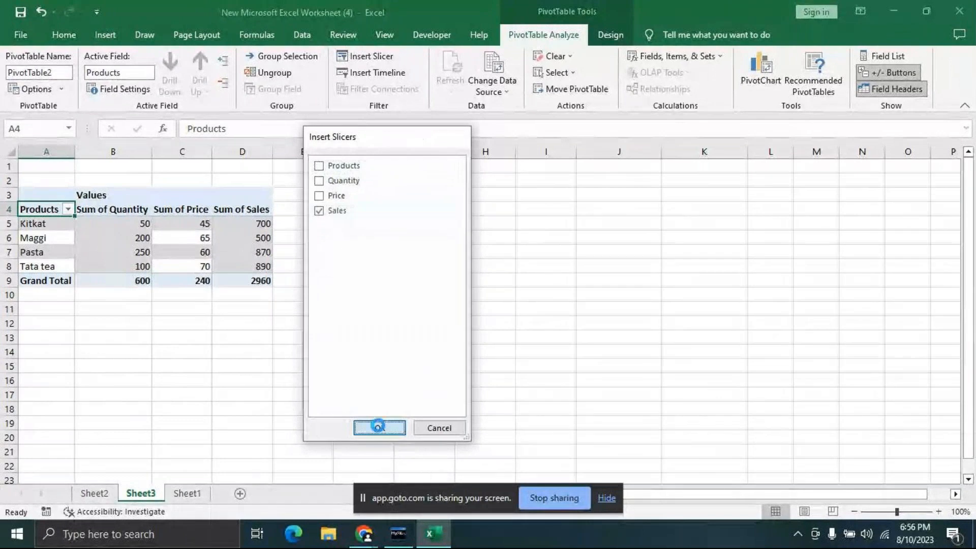
{"action": "left_click_drag", "start_coordinate": [474, 241], "coordinate": [491, 197]}
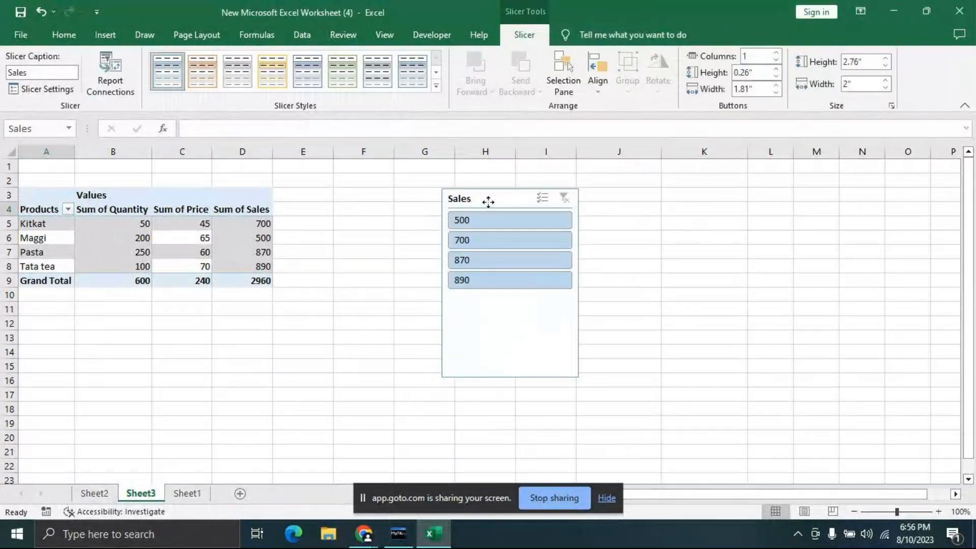
Step: Filter the PivotTable with the Sales slicer by 500, 890, 500 again and 700, and clear the filter
{"action": "left_click", "coordinate": [507, 221]}
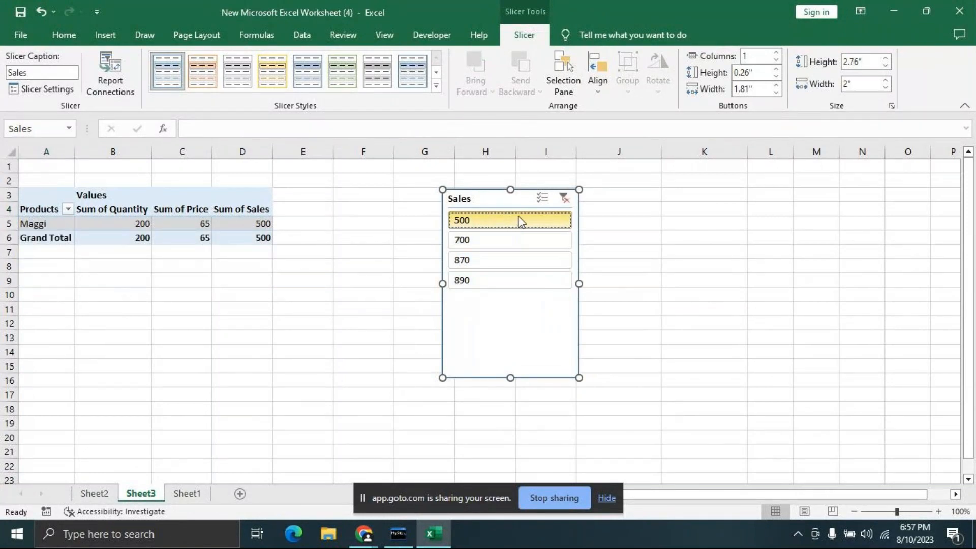
{"action": "left_click", "coordinate": [491, 279]}
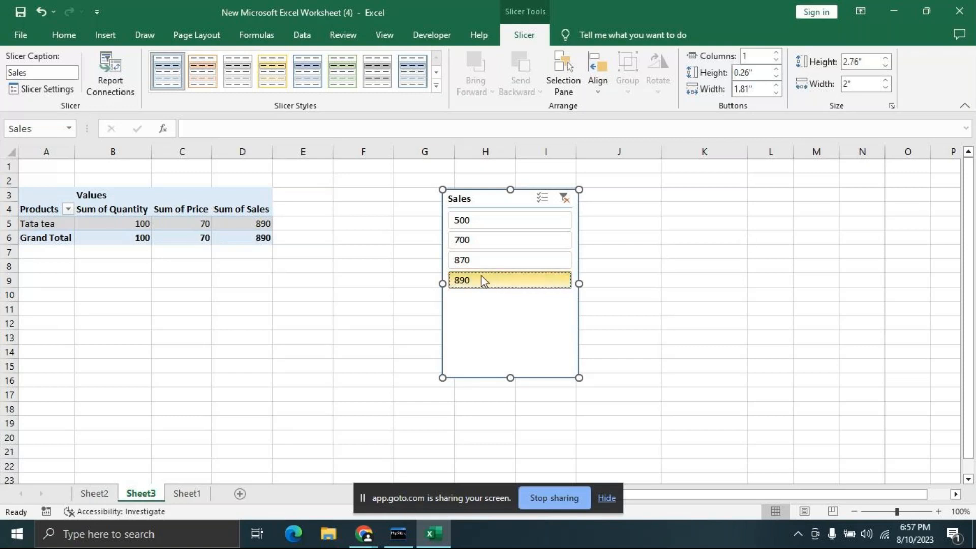
{"action": "left_click", "coordinate": [509, 221]}
{"action": "left_click", "coordinate": [508, 241]}
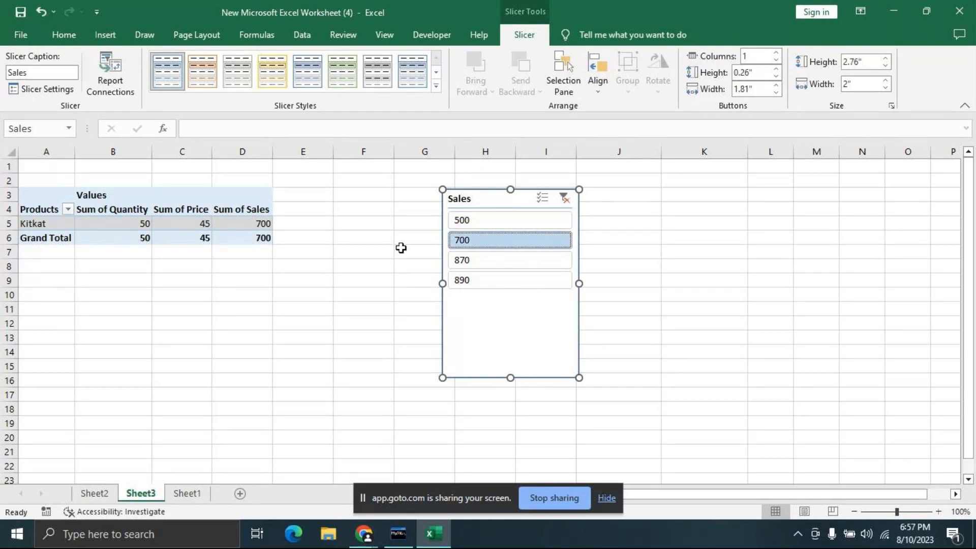
{"action": "left_click", "coordinate": [563, 198]}
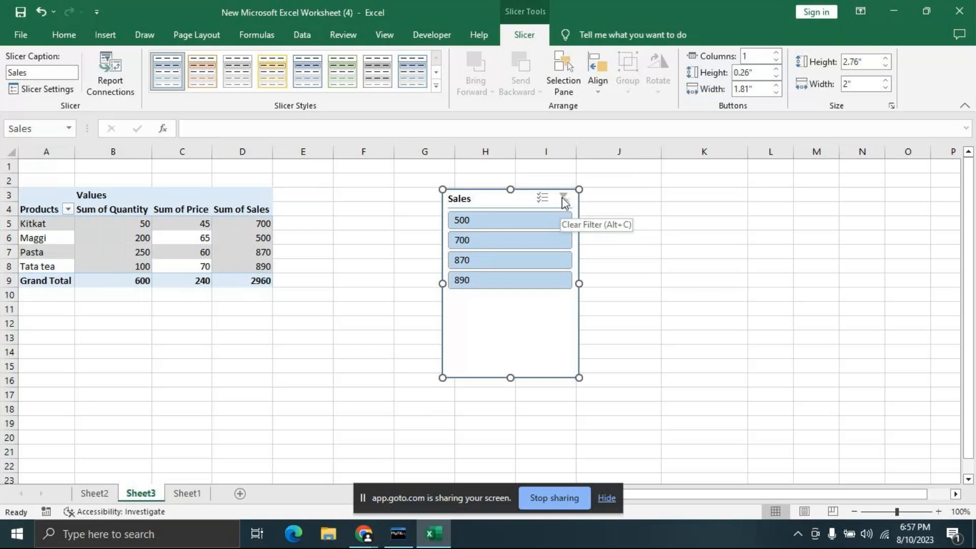
Step: Filter the PivotTable by each Sales slicer value in turn, 500, 700, 870 and 890, and clear the filter
{"action": "left_click", "coordinate": [485, 223]}
{"action": "left_click", "coordinate": [490, 242]}
{"action": "left_click", "coordinate": [492, 262]}
{"action": "left_click", "coordinate": [495, 280]}
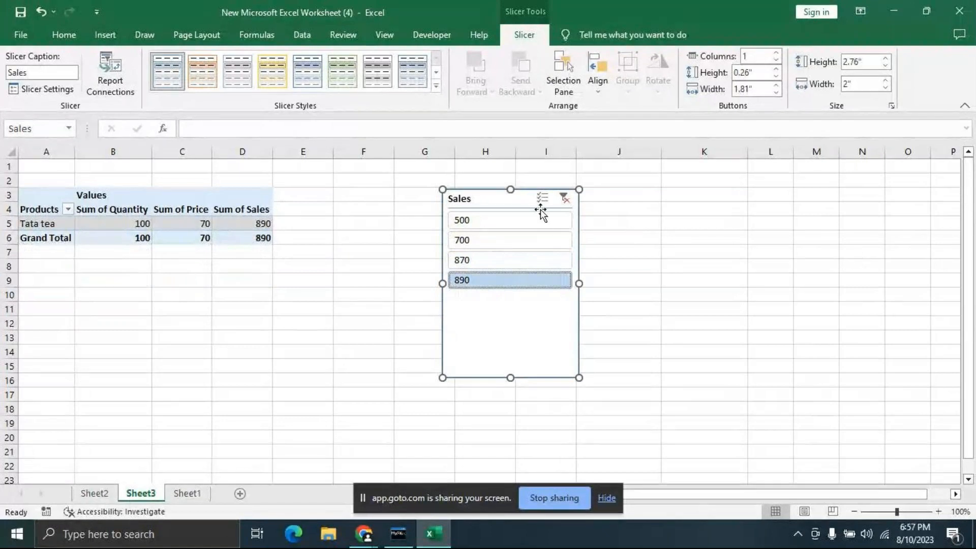
{"action": "left_click", "coordinate": [563, 197]}
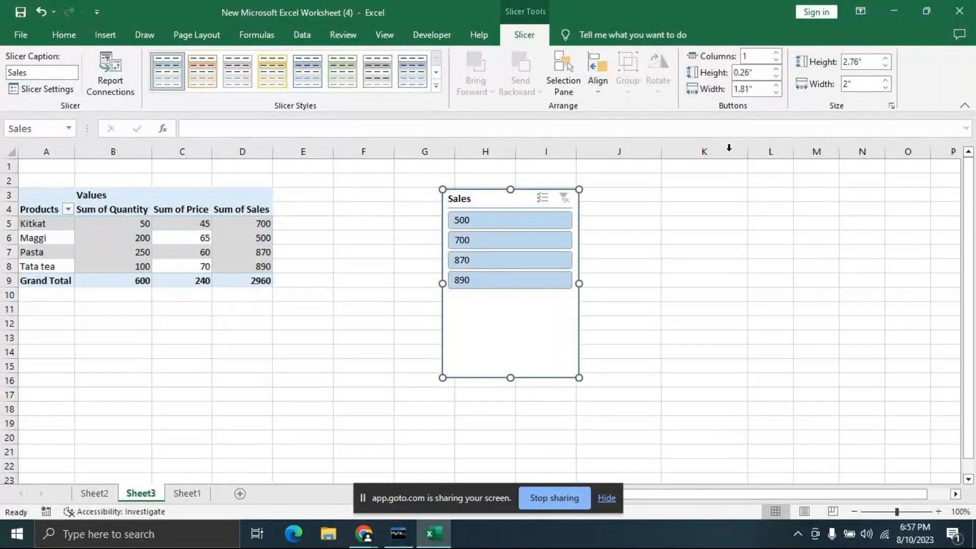
Step: Insert a slicer for the Products field and place it beside the Sales slicer, around columns J to L from row 3
{"action": "left_click", "coordinate": [40, 203]}
{"action": "left_click", "coordinate": [425, 223]}
{"action": "left_click", "coordinate": [56, 218]}
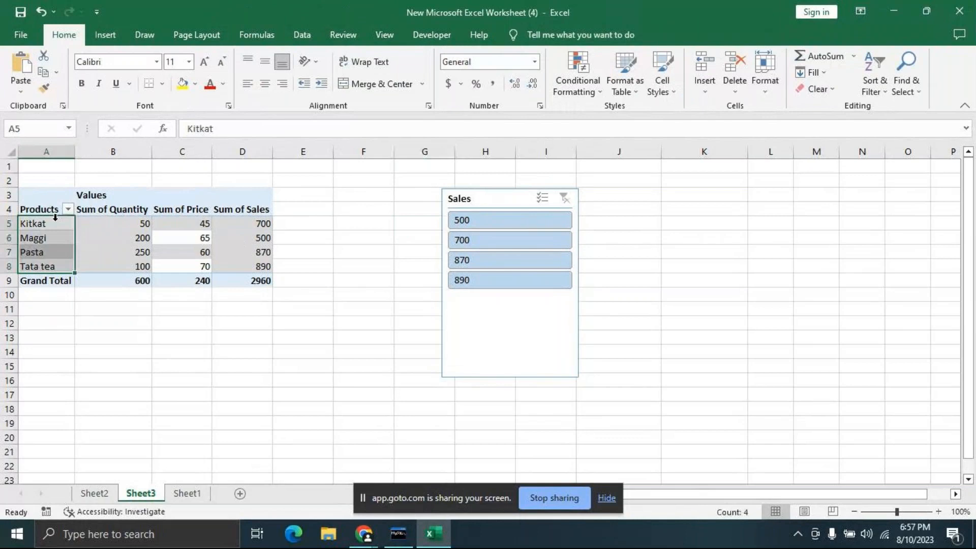
{"action": "left_click", "coordinate": [111, 241]}
{"action": "left_click", "coordinate": [21, 224]}
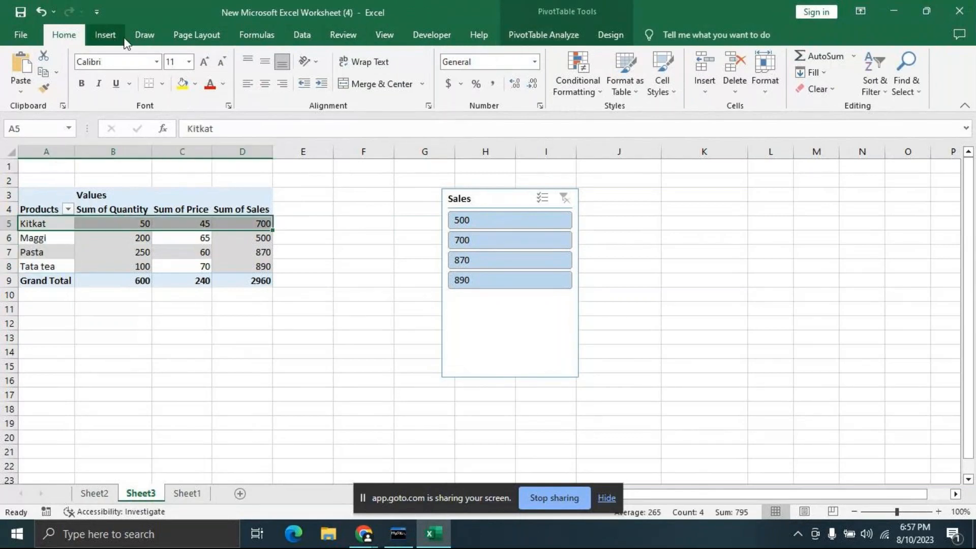
{"action": "left_click", "coordinate": [540, 29]}
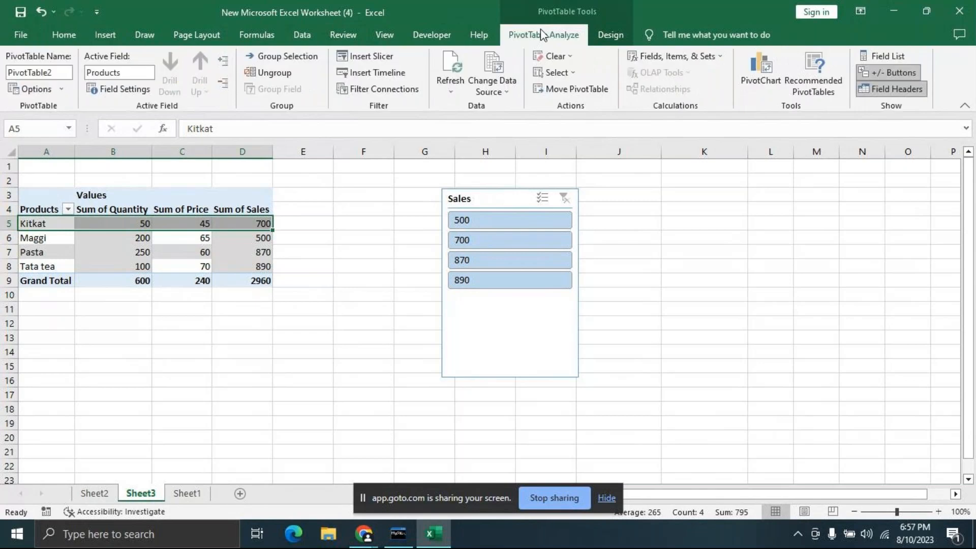
{"action": "left_click", "coordinate": [366, 57]}
{"action": "left_click", "coordinate": [343, 166]}
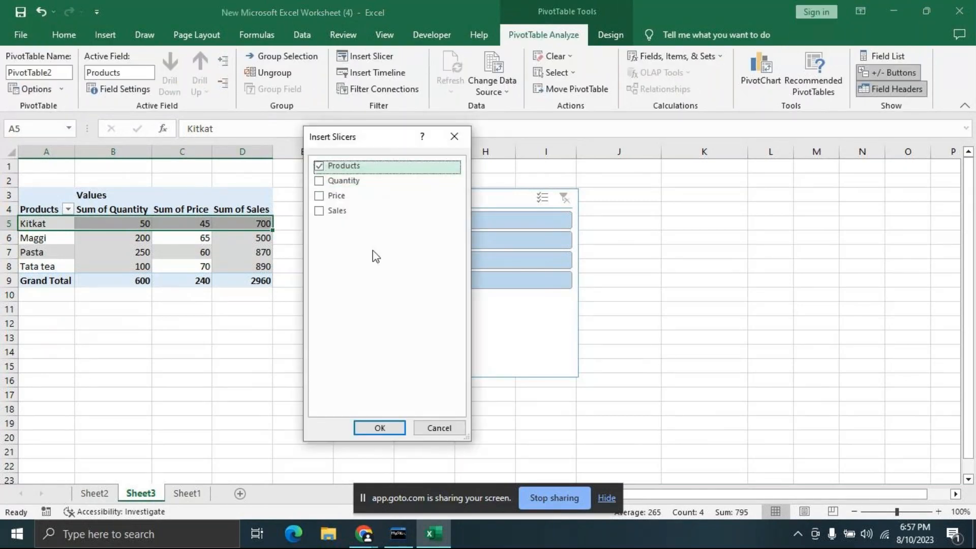
{"action": "left_click", "coordinate": [379, 427]}
{"action": "left_click_drag", "start_coordinate": [530, 236], "coordinate": [703, 194]}
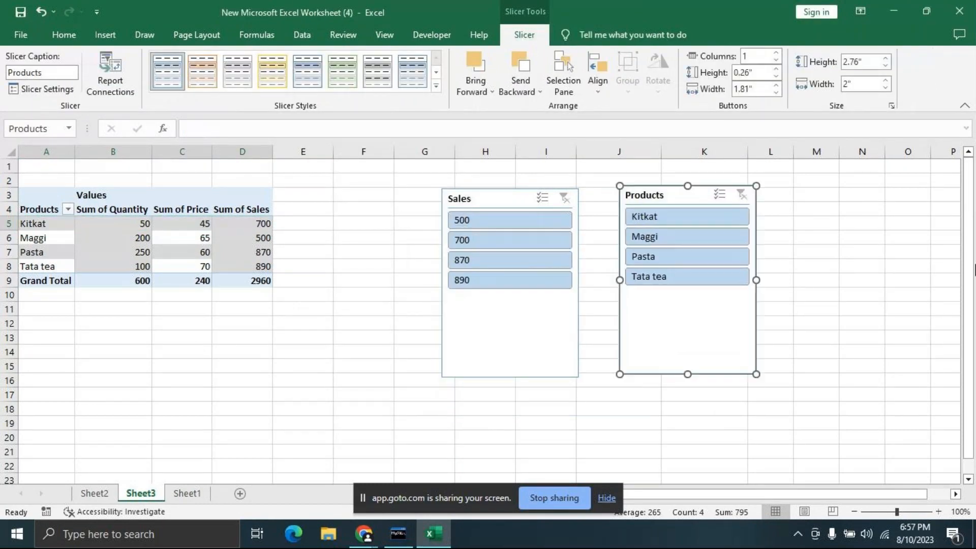
Step: Filter the PivotTable by Pasta, by Tata tea, and by Tata tea plus Maggi with multi-select on in both slicers, and clear the filter
{"action": "left_click", "coordinate": [685, 258]}
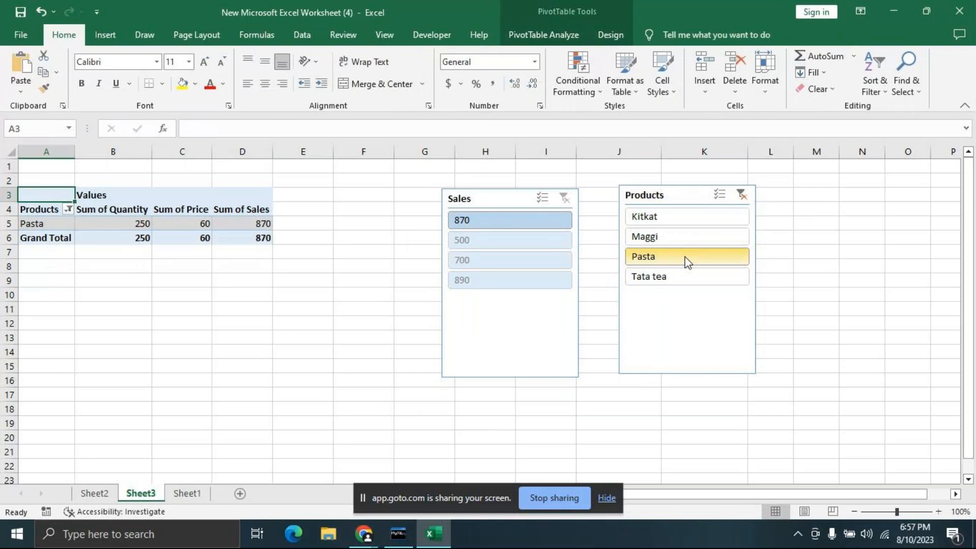
{"action": "left_click", "coordinate": [687, 275]}
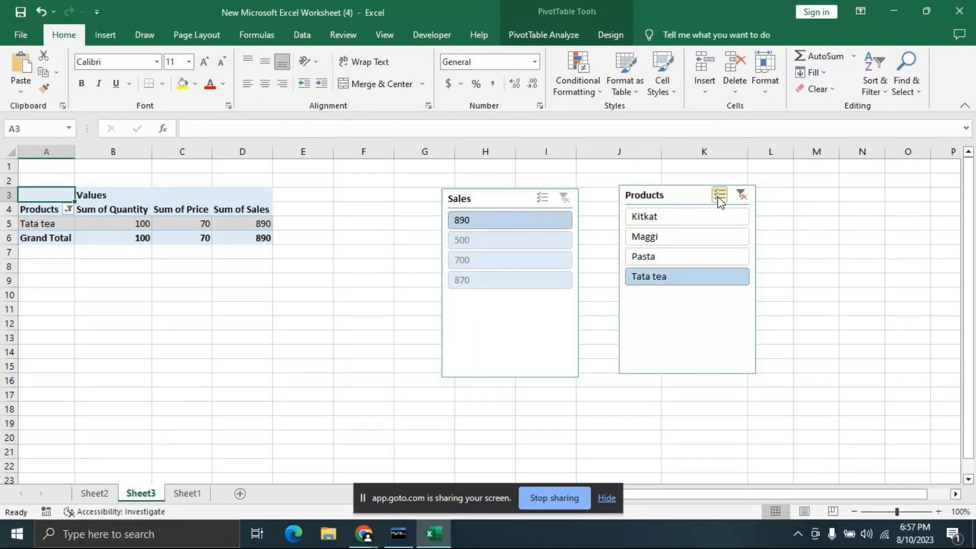
{"action": "left_click", "coordinate": [542, 197]}
{"action": "left_click", "coordinate": [718, 196]}
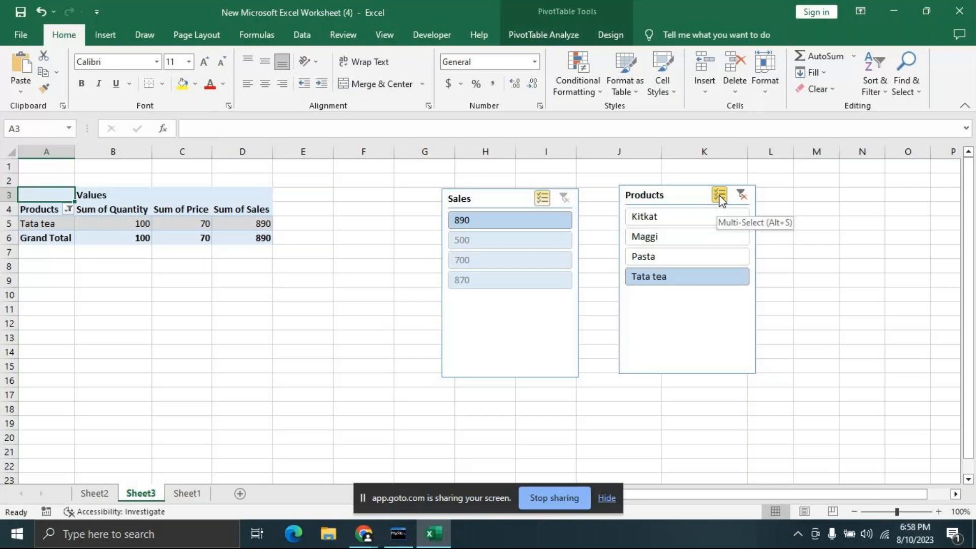
{"action": "left_click", "coordinate": [676, 237]}
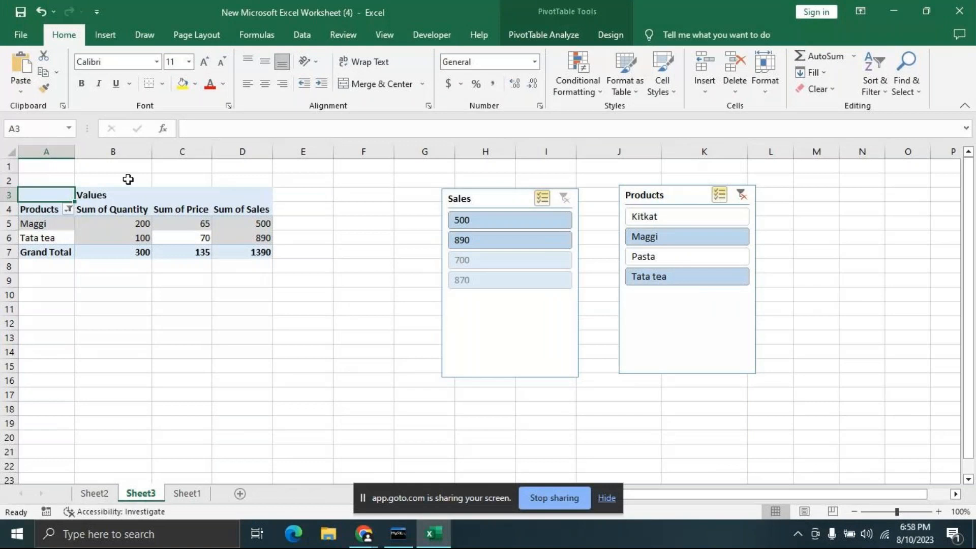
{"action": "left_click", "coordinate": [564, 200]}
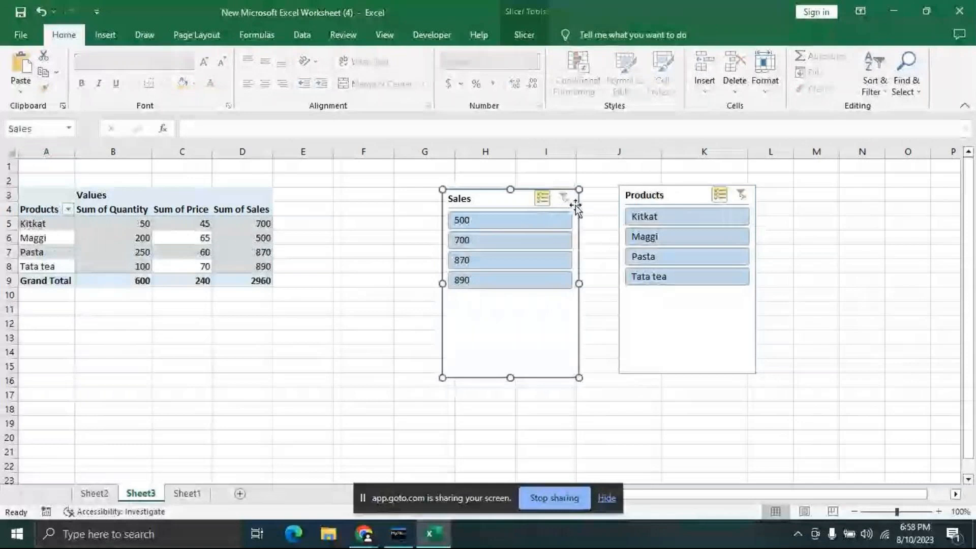
Step: Move the Sales slicer closer to the PivotTable, around columns F to H, and the Products slicer to columns J to K
{"action": "left_click", "coordinate": [678, 196]}
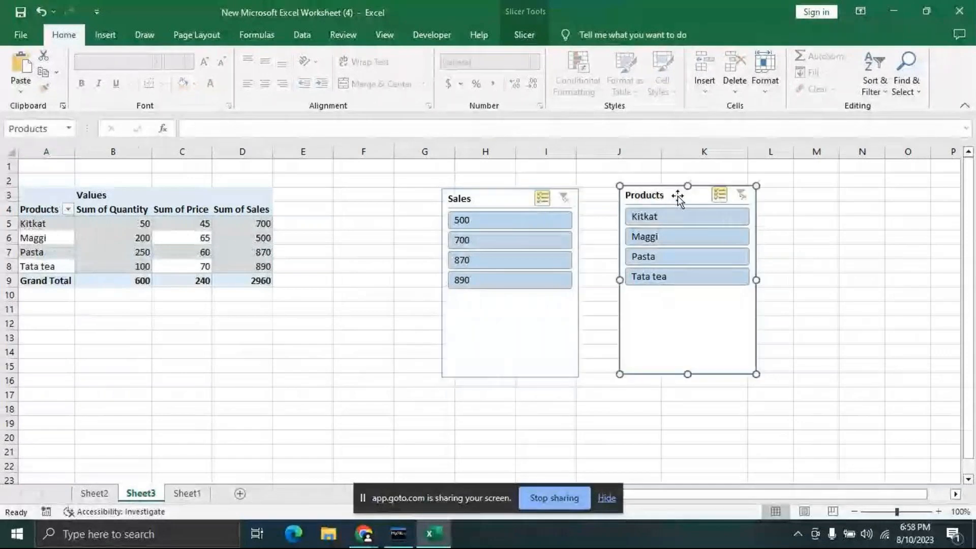
{"action": "left_click_drag", "start_coordinate": [475, 199], "coordinate": [409, 199]}
{"action": "left_click_drag", "start_coordinate": [656, 196], "coordinate": [620, 202]}
Step: Try a two-column button layout in the Products slicer and return it to one column
{"action": "left_click", "coordinate": [519, 37]}
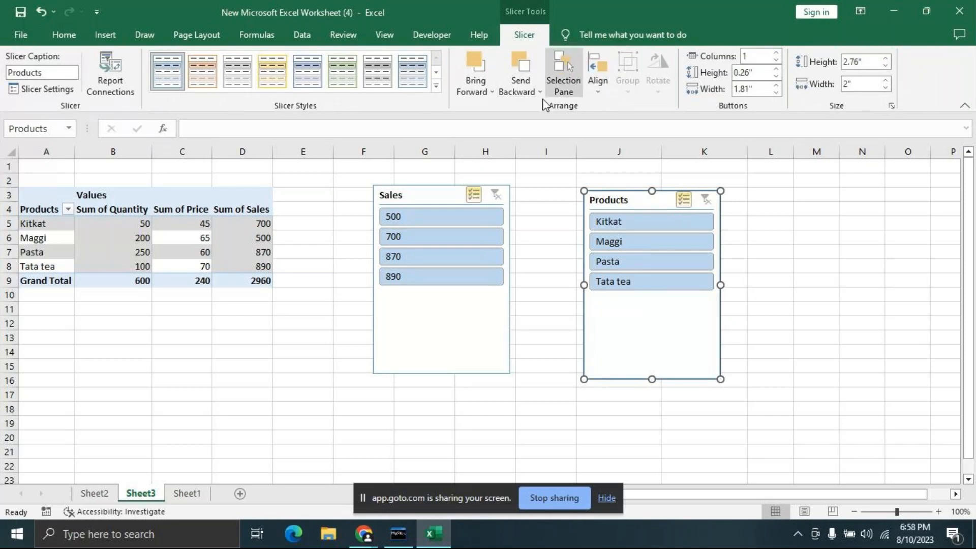
{"action": "left_click", "coordinate": [776, 53]}
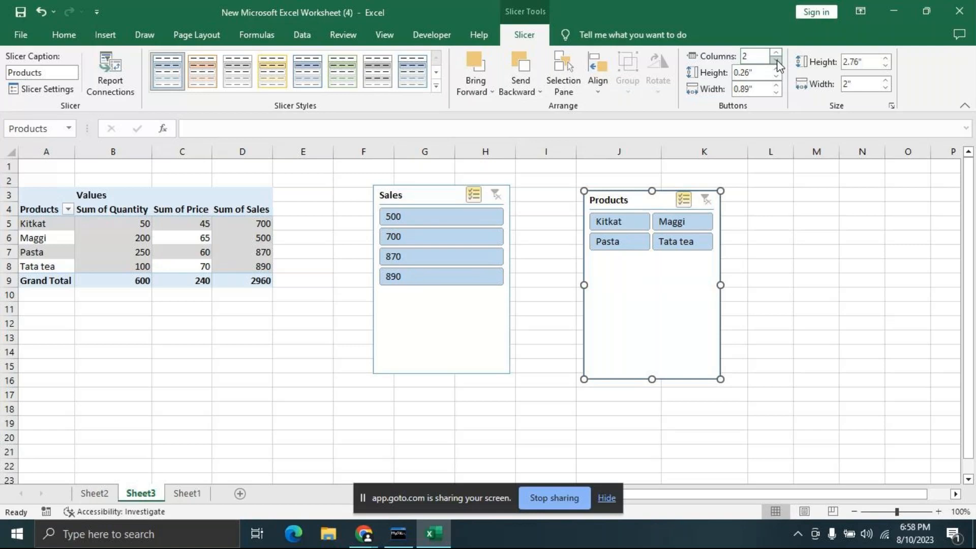
{"action": "left_click", "coordinate": [777, 60]}
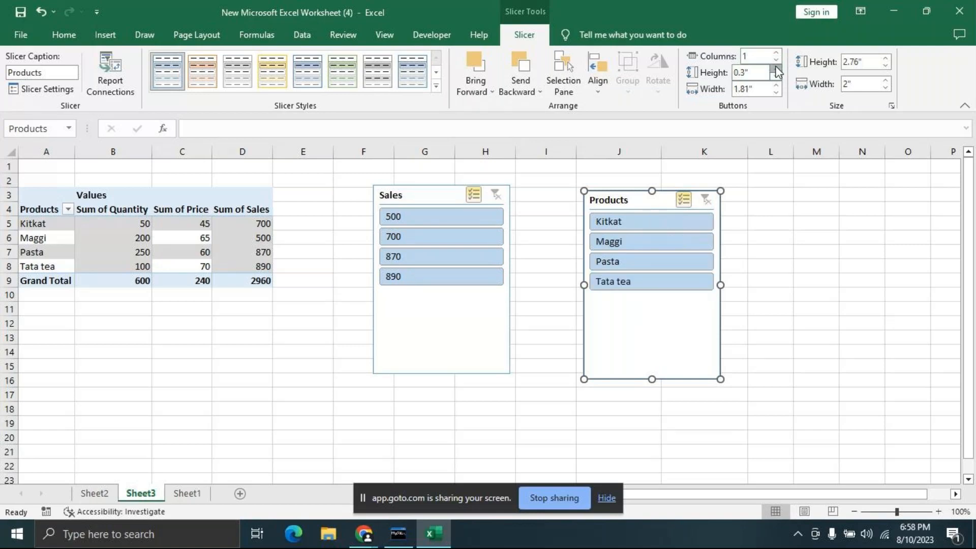
Step: Set the Products slicer's buttons to a height of 0.4" and a width of 2"
{"action": "left_click", "coordinate": [776, 68]}
{"action": "left_click", "coordinate": [776, 69]}
{"action": "left_click", "coordinate": [776, 86]}
{"action": "left_click", "coordinate": [776, 86]}
Step: Set the Products slicer's overall height to 2.9" and width to 2.4", and apply the light green slicer style
{"action": "left_click", "coordinate": [885, 58]}
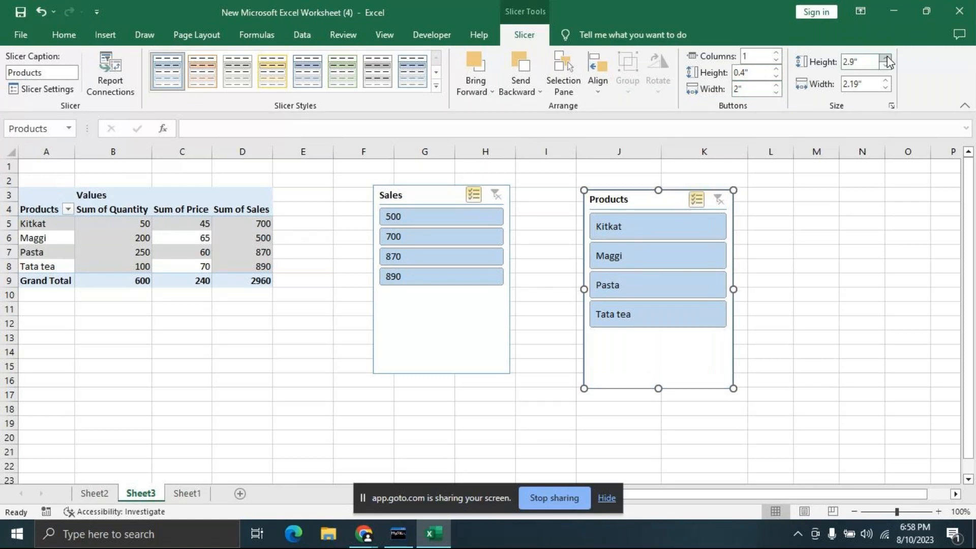
{"action": "left_click", "coordinate": [887, 80]}
{"action": "left_click", "coordinate": [887, 80]}
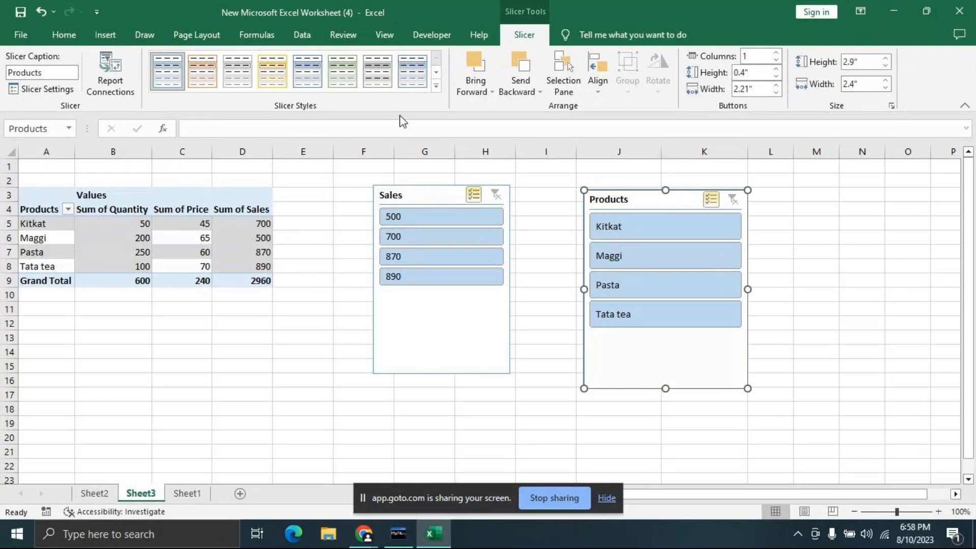
{"action": "left_click", "coordinate": [342, 71]}
{"action": "left_click", "coordinate": [850, 322]}
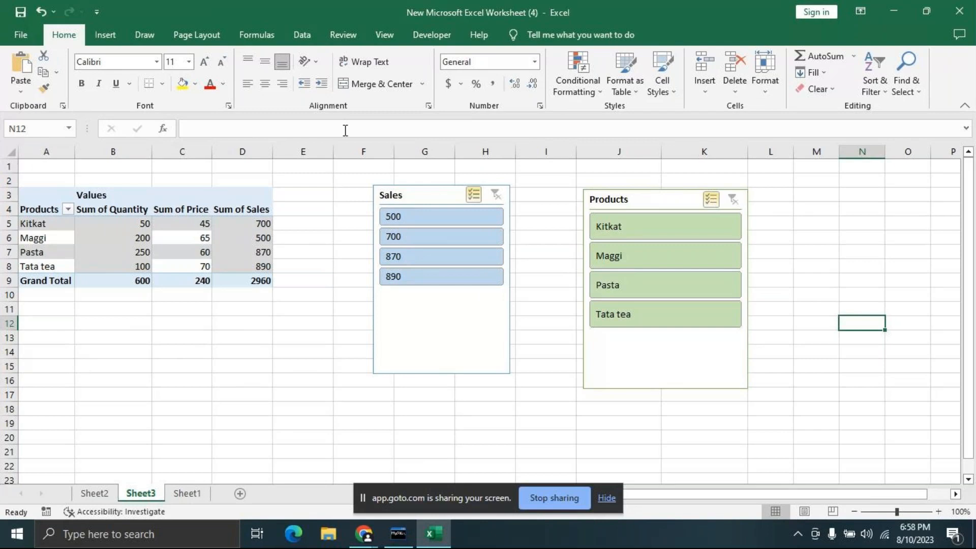
Step: Enter the column headers Date, Products, Place, Production and Sales in cells A19 to E19, below the PivotTable
{"action": "left_click", "coordinate": [105, 34]}
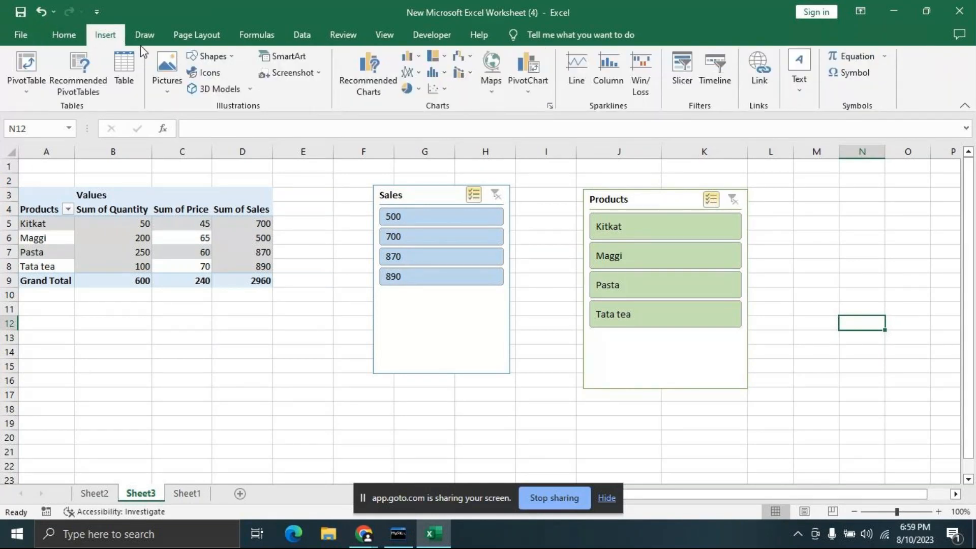
{"action": "left_click", "coordinate": [158, 335]}
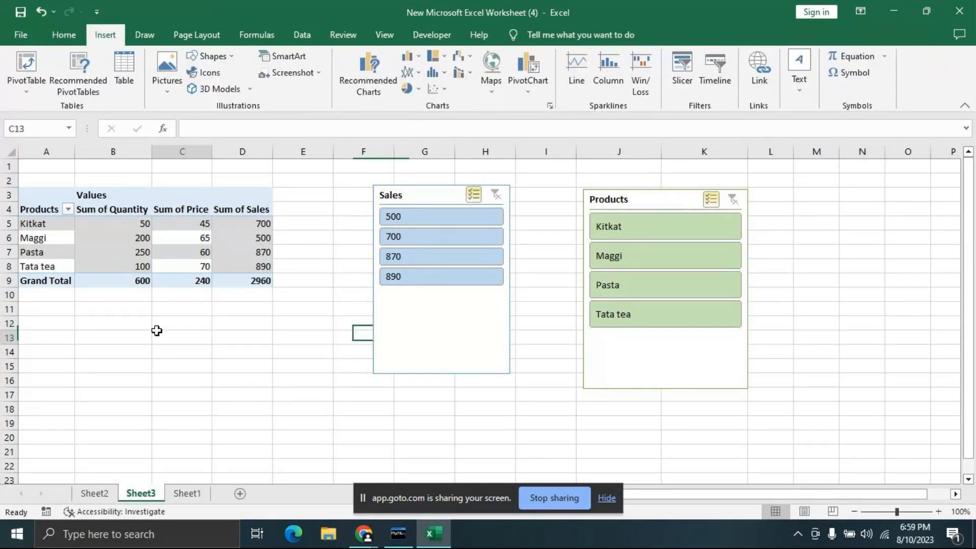
{"action": "left_click", "coordinate": [62, 424]}
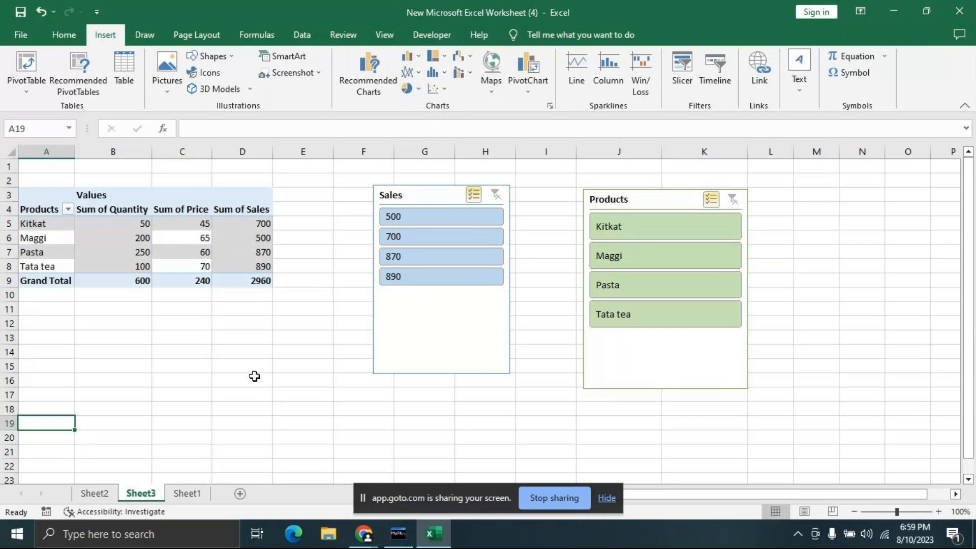
{"action": "type", "text": "Date"}
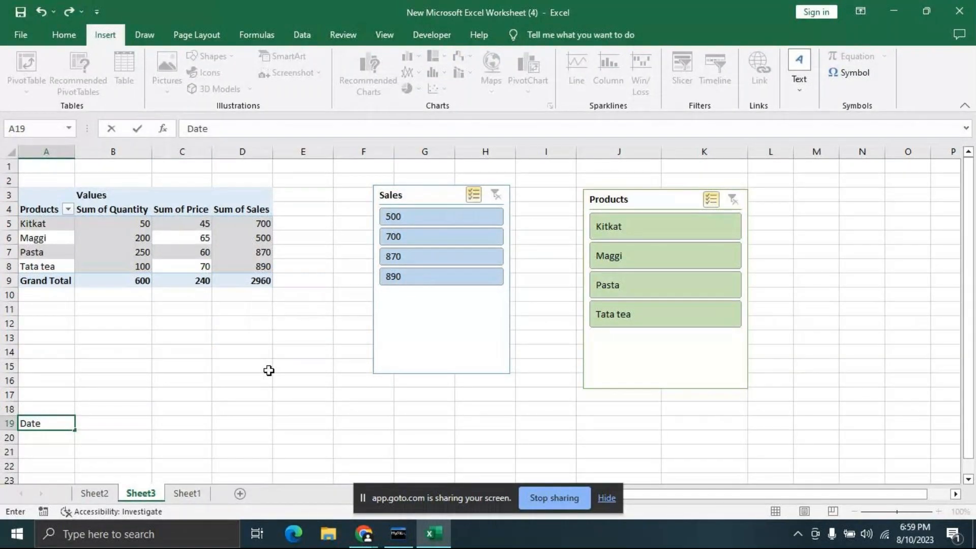
{"action": "key", "text": "Tab"}
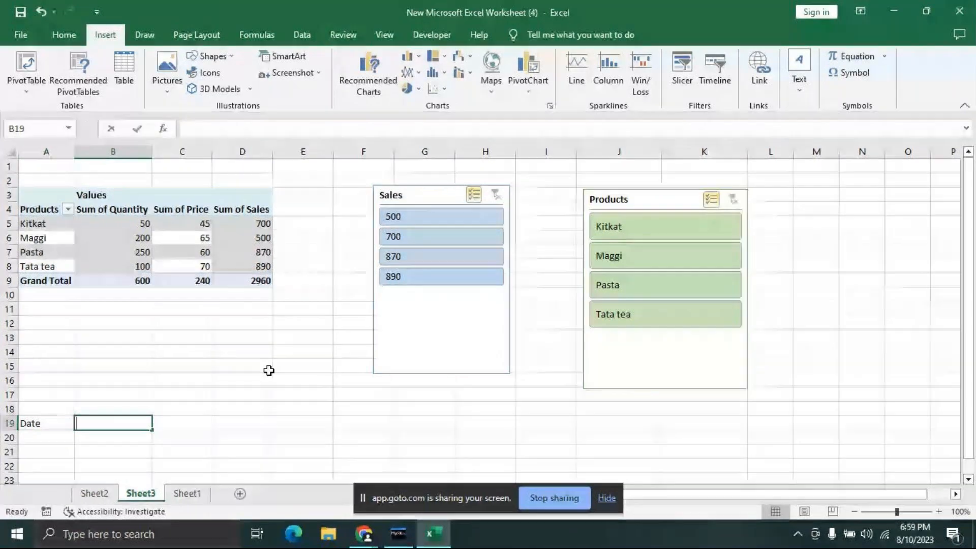
{"action": "type", "text": "Products"}
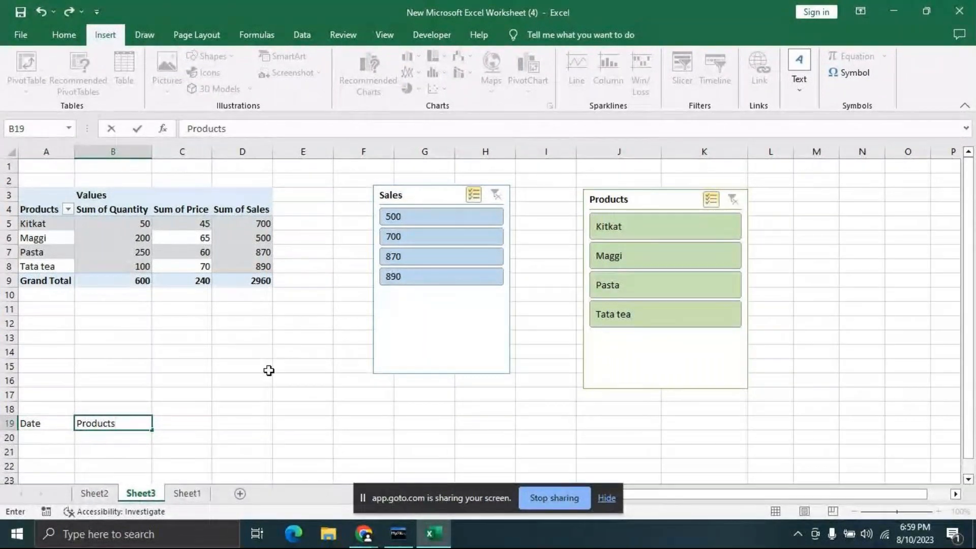
{"action": "key", "text": "Tab"}
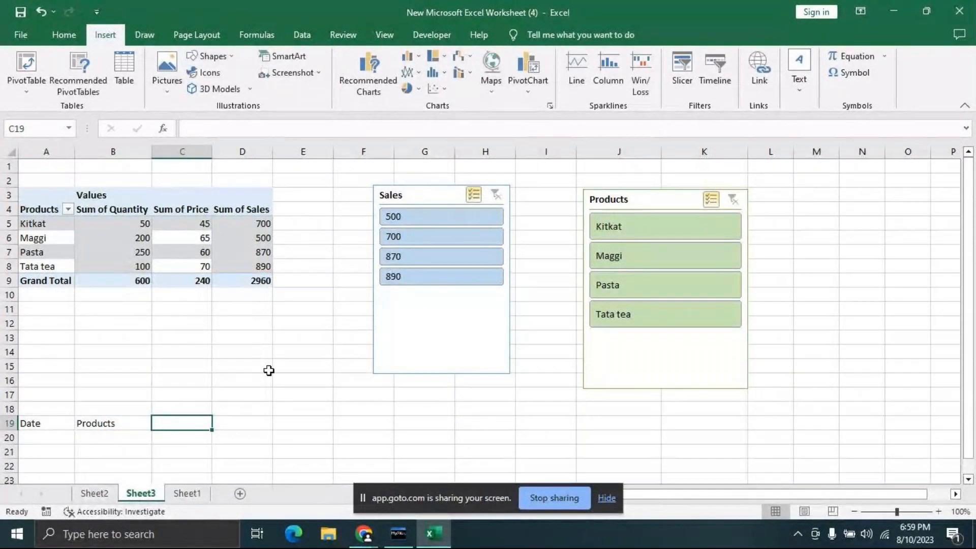
{"action": "type", "text": "P"}
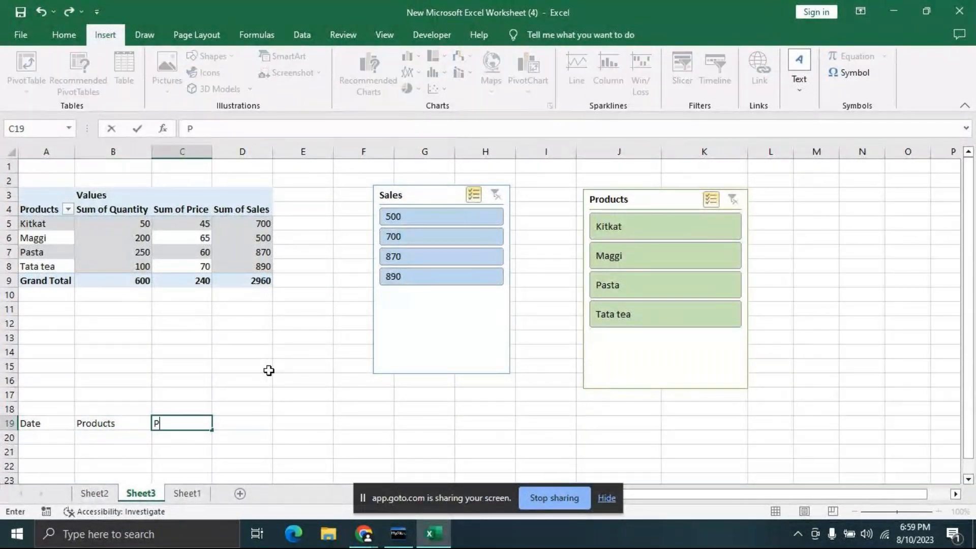
{"action": "type", "text": "lace"}
{"action": "key", "text": "Tab"}
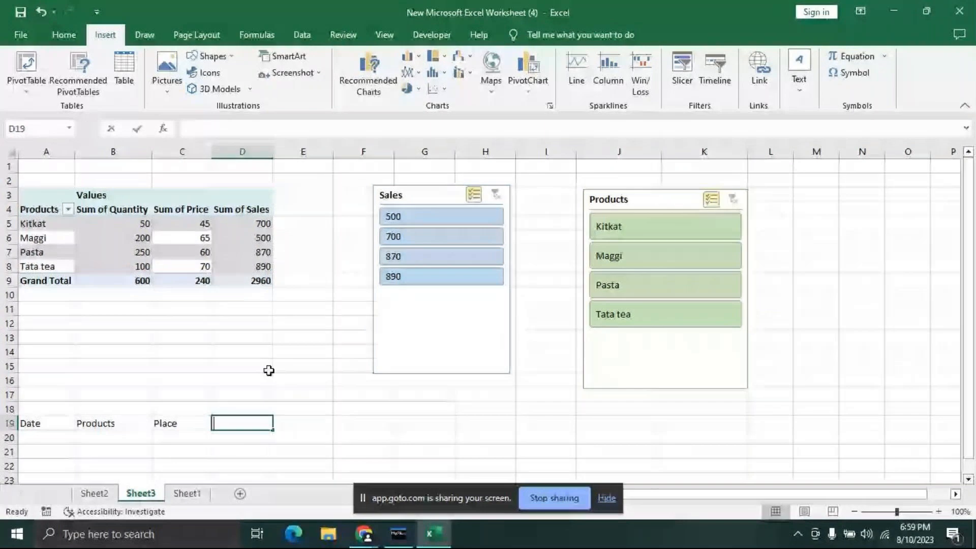
{"action": "type", "text": "Production"}
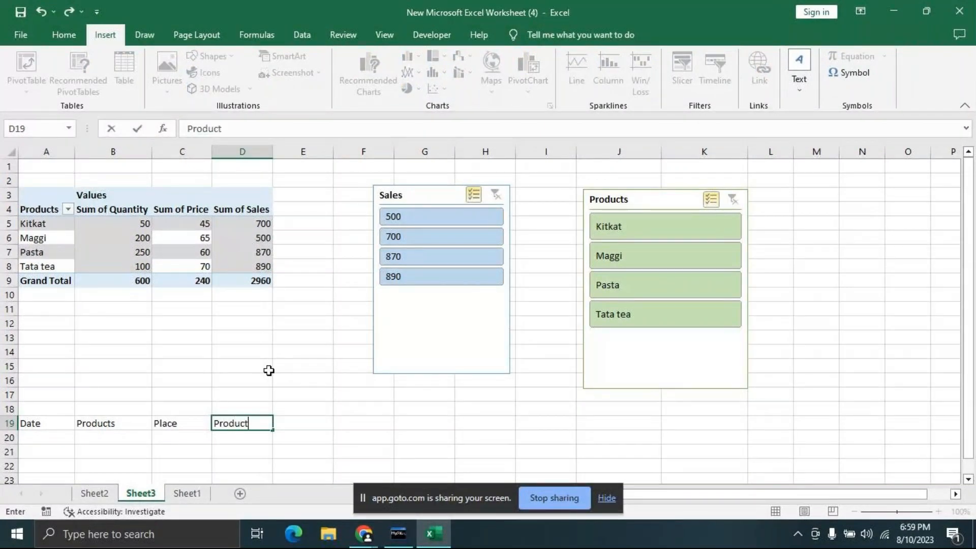
{"action": "key", "text": "Tab"}
{"action": "type", "text": "Sales"}
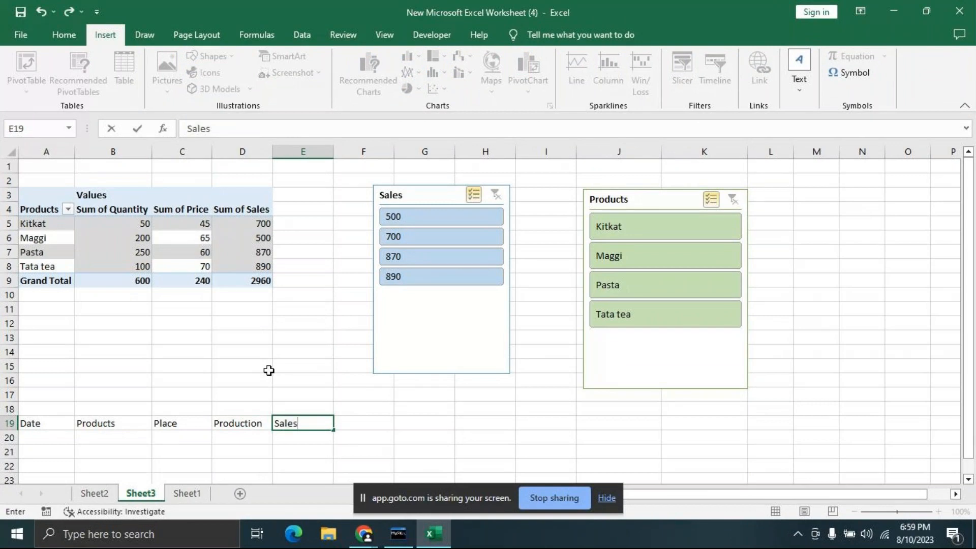
Step: Enter the dates 2-7-2012, 3-7-2013, 4-6-2015 and 4-6-2016 under the Date header in cells A20 to A23
{"action": "scroll", "coordinate": [267, 370], "scroll_direction": "down", "scroll_amount": 2}
{"action": "left_click", "coordinate": [61, 352]}
{"action": "type", "text": "2-7-2012"}
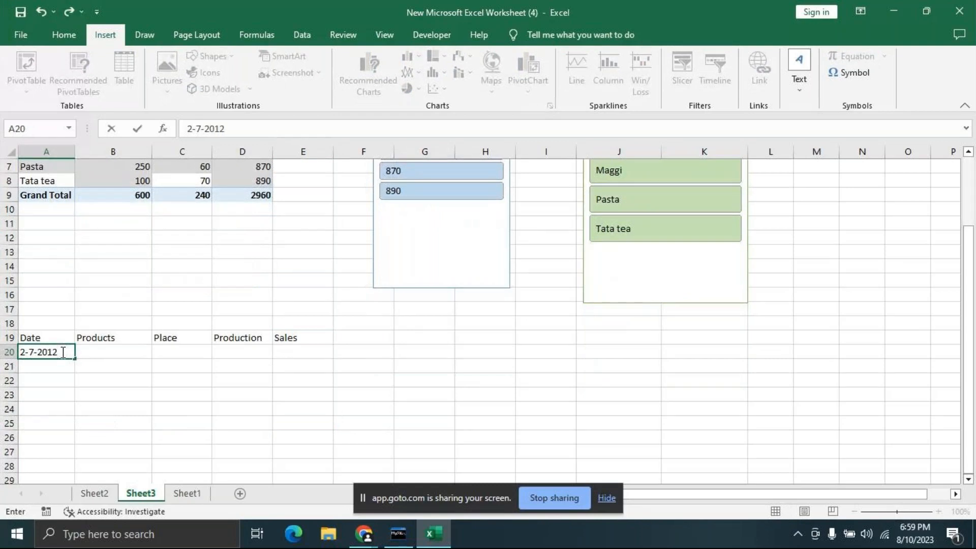
{"action": "key", "text": "Return"}
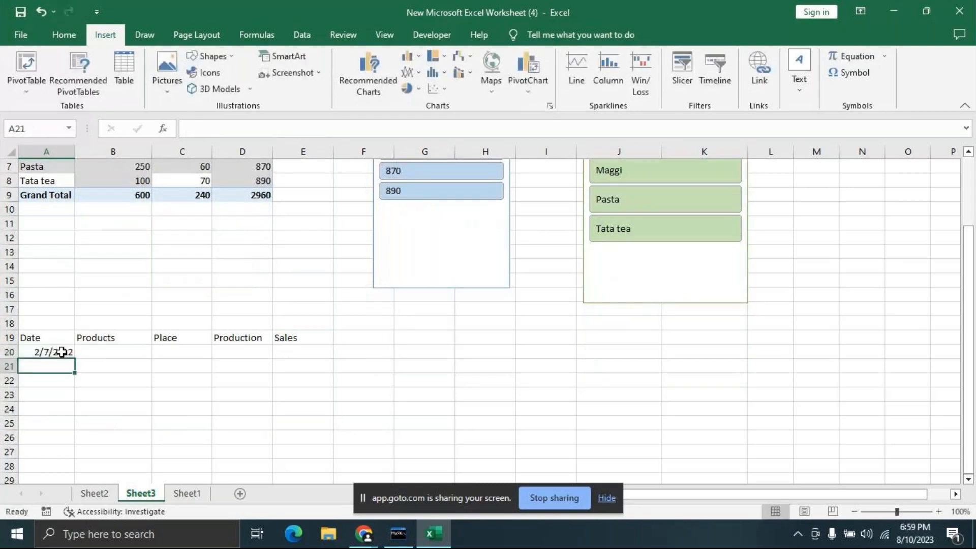
{"action": "type", "text": "3-7-2"}
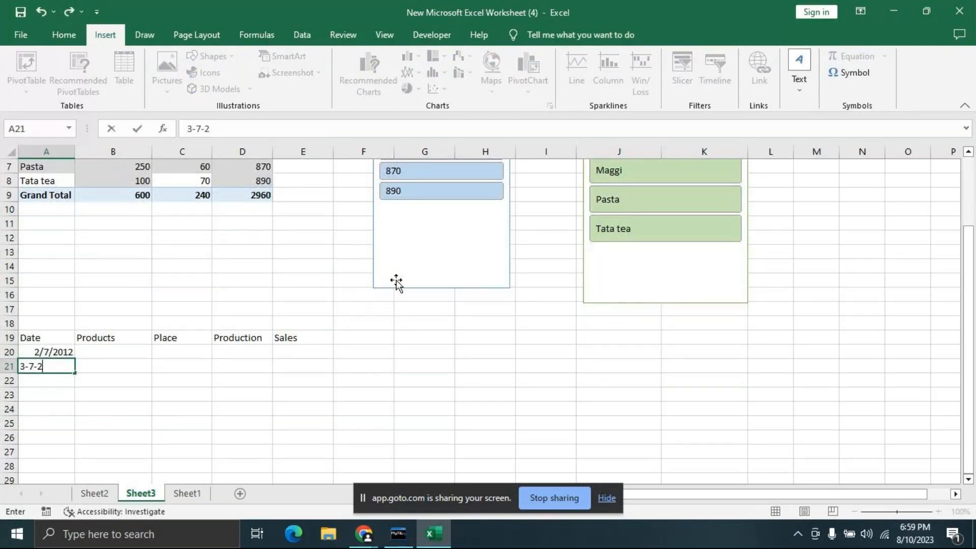
{"action": "type", "text": "013"}
{"action": "key", "text": "Return"}
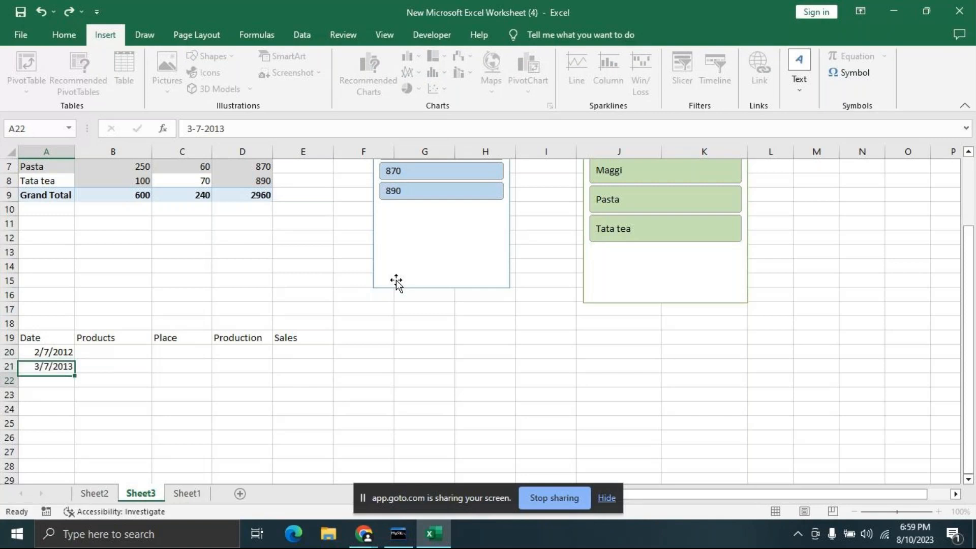
{"action": "type", "text": "4-6-"}
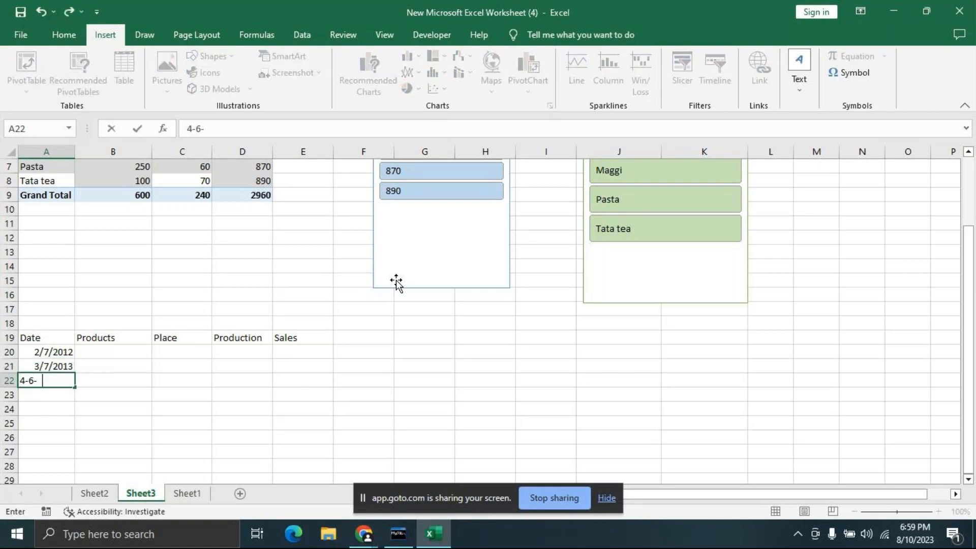
{"action": "type", "text": "2015"}
{"action": "key", "text": "Return"}
{"action": "type", "text": "4-6-"}
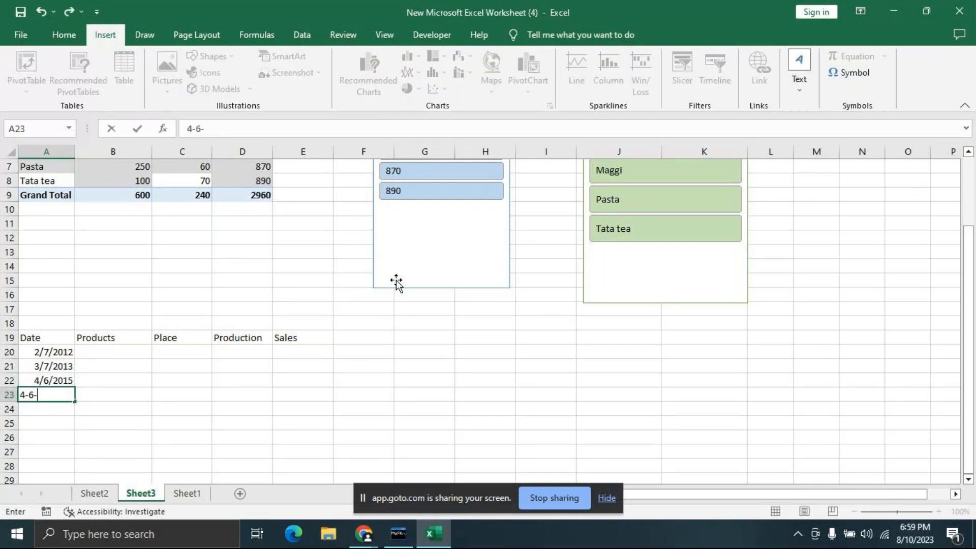
{"action": "type", "text": "2016"}
{"action": "key", "text": "Return"}
Step: Continue the Date column with 4-6-2022, 3-5-2013, 3-6-2017 and 2-5-2023 in cells A24 to A27, and select cell B20
{"action": "type", "text": "4-6-20"}
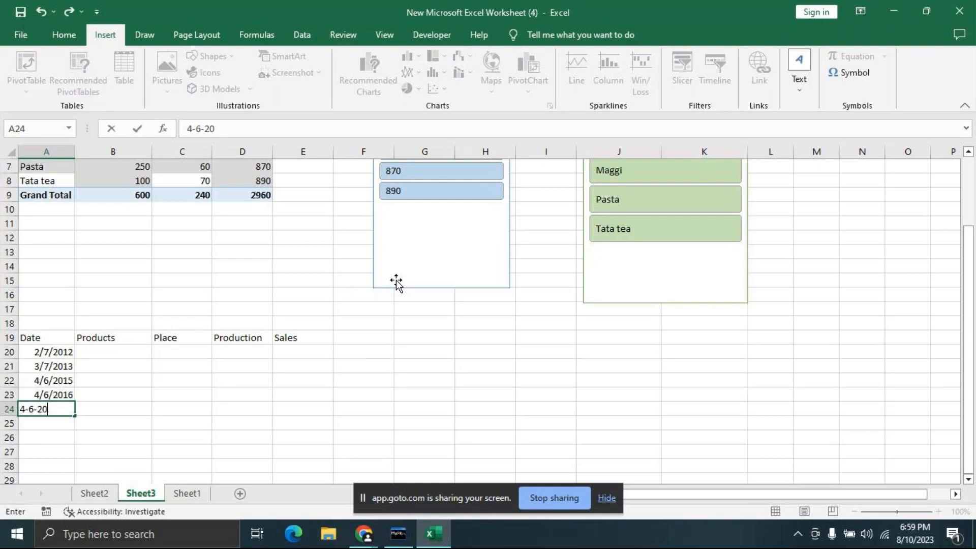
{"action": "type", "text": "22"}
{"action": "key", "text": "Return"}
{"action": "type", "text": "3"}
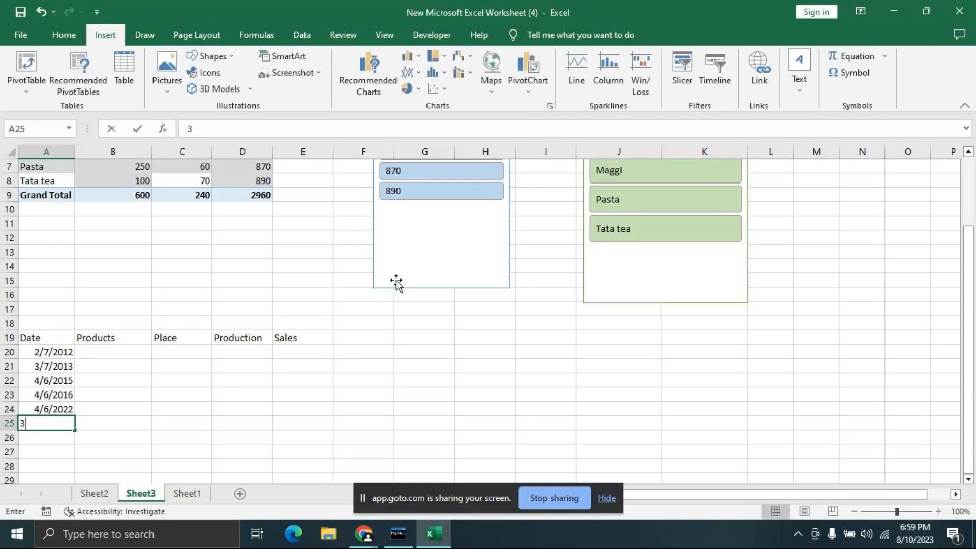
{"action": "type", "text": "-5-2013"}
{"action": "key", "text": "Return"}
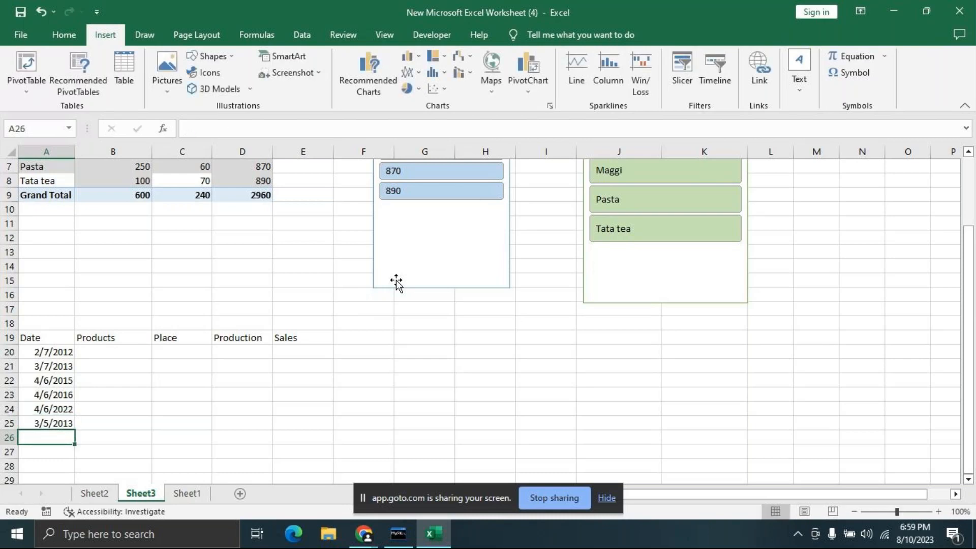
{"action": "type", "text": "3-6-201"}
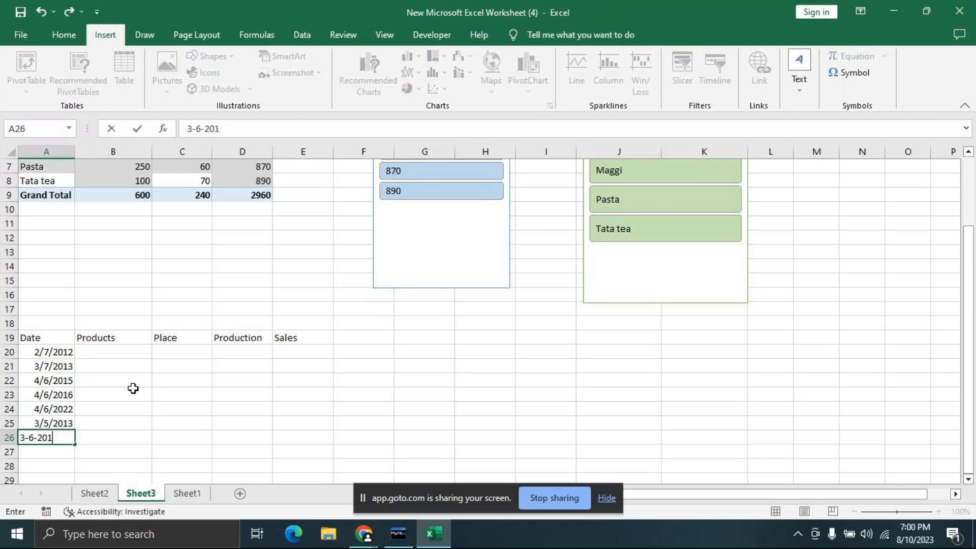
{"action": "type", "text": "7"}
{"action": "key", "text": "Return"}
{"action": "type", "text": "2-5-"}
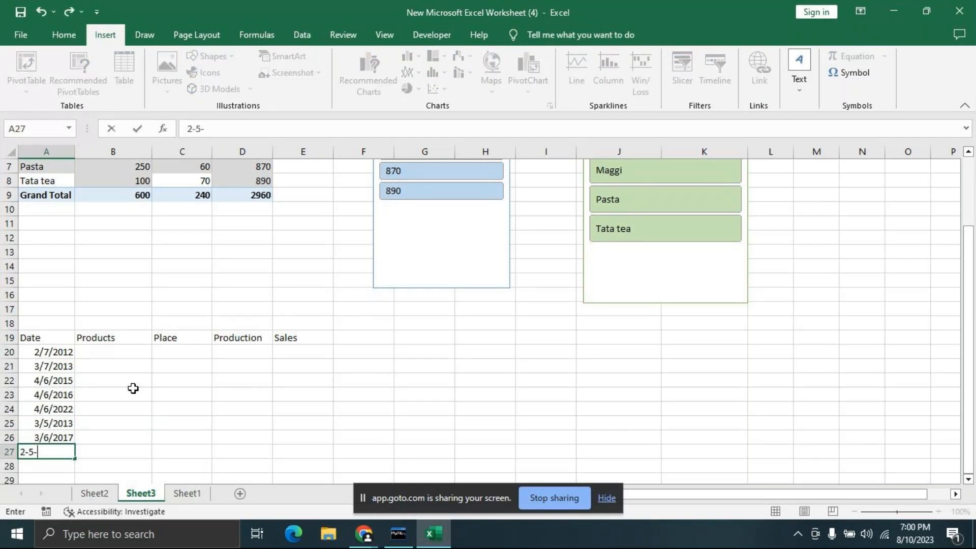
{"action": "type", "text": "2023"}
{"action": "left_click", "coordinate": [130, 390]}
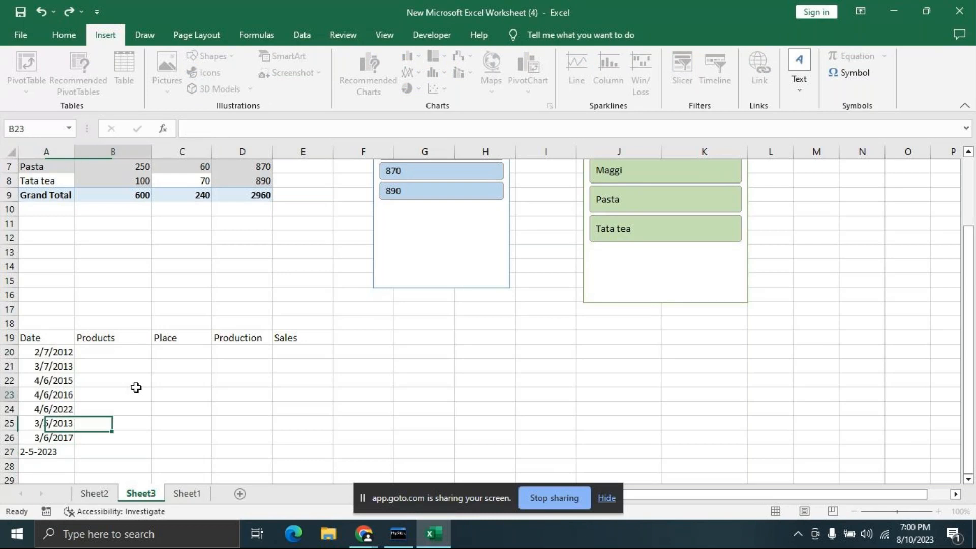
{"action": "left_click", "coordinate": [104, 350]}
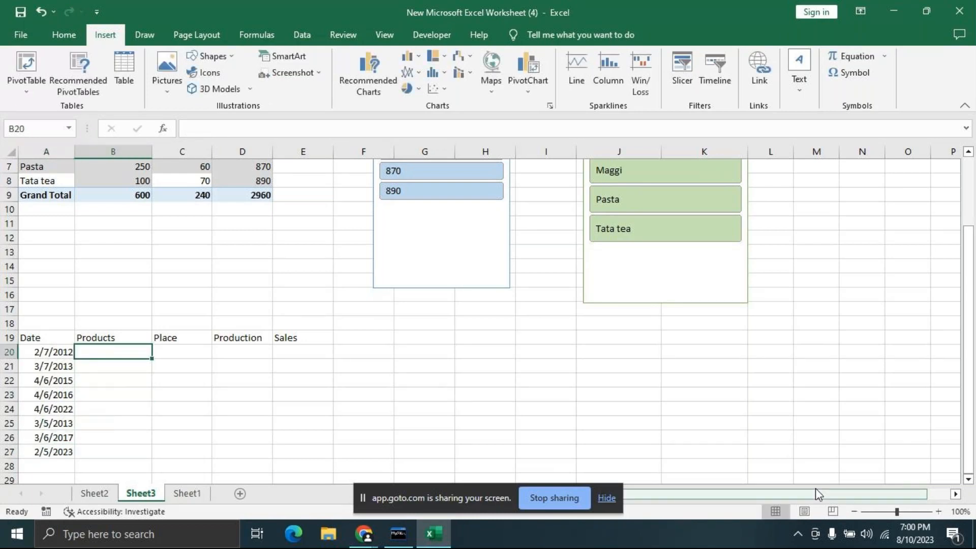
{"action": "type", "text": "use"}
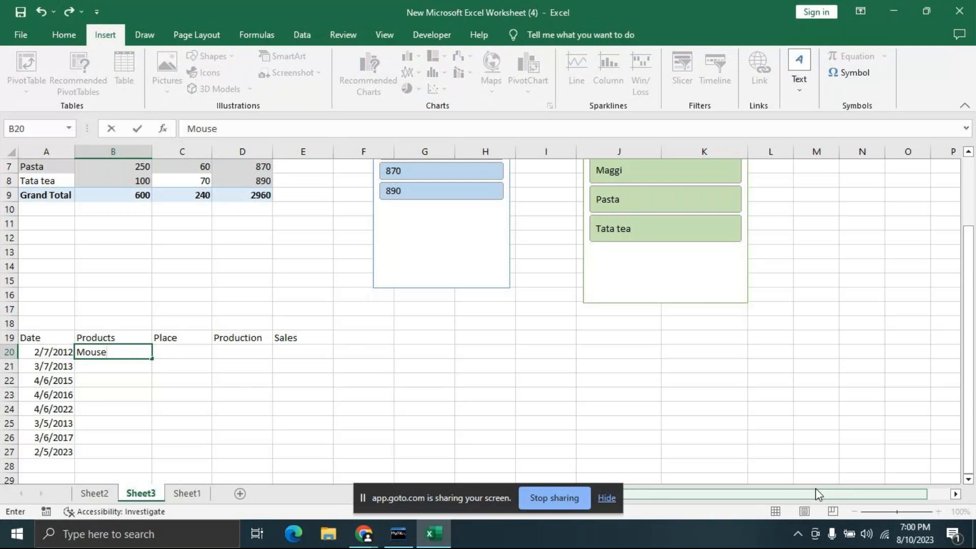
{"action": "key", "text": "Return"}
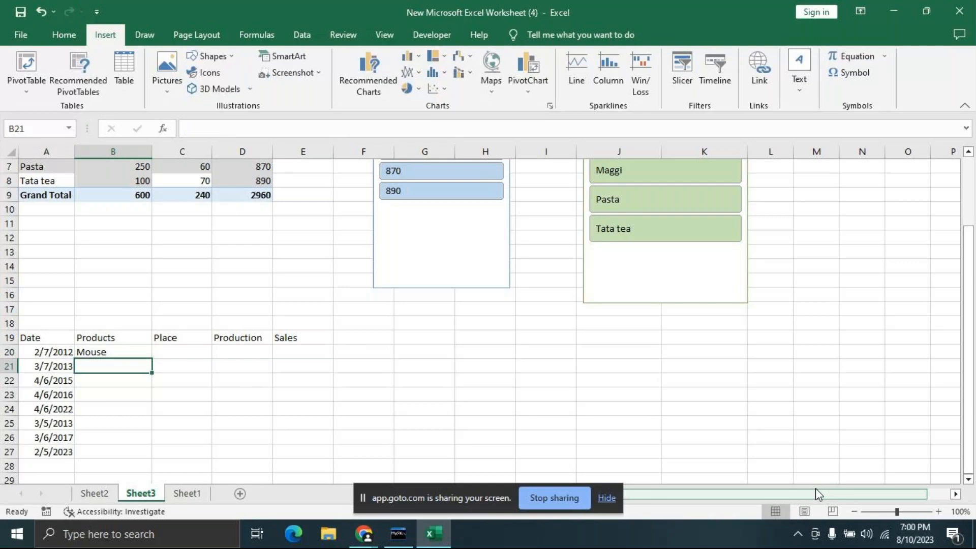
{"action": "key", "text": "Up"}
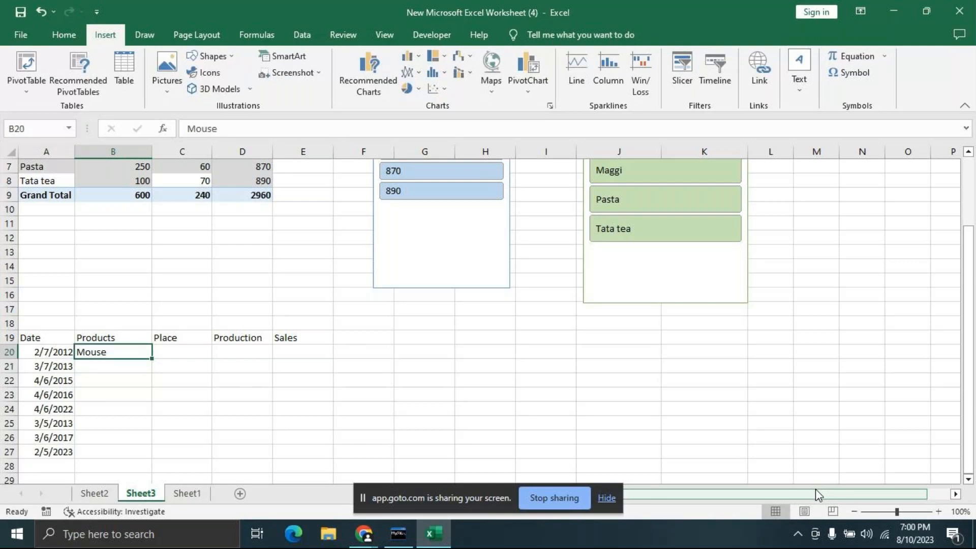
Step: Enter the products Samsung galaxy in cell B20 and Oppo mobile in cell B21
{"action": "type", "text": "Sam"}
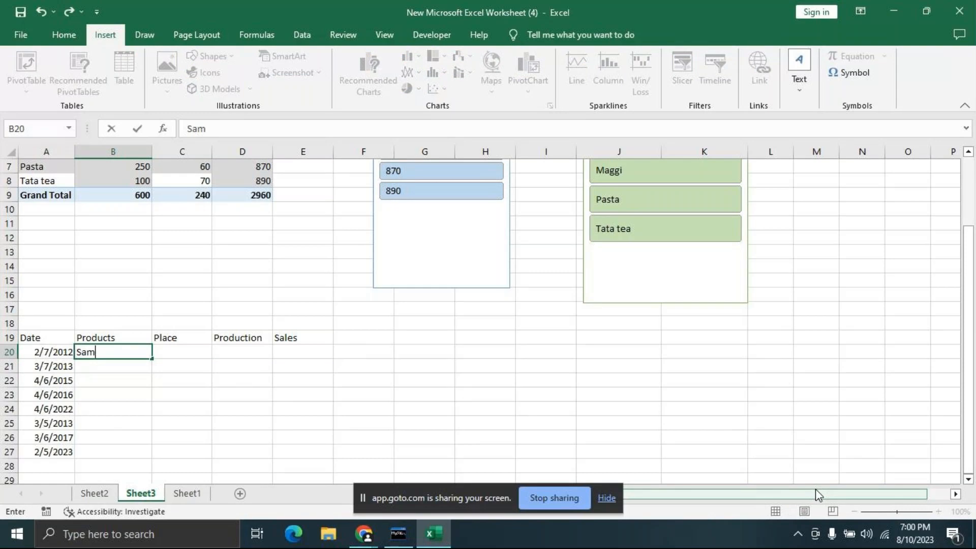
{"action": "type", "text": "sung galaxy"}
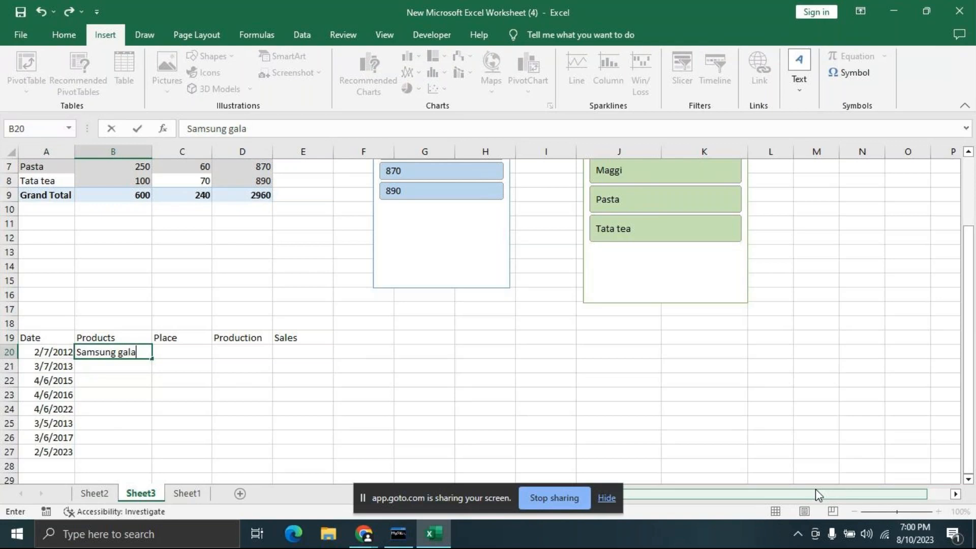
{"action": "key", "text": "Return"}
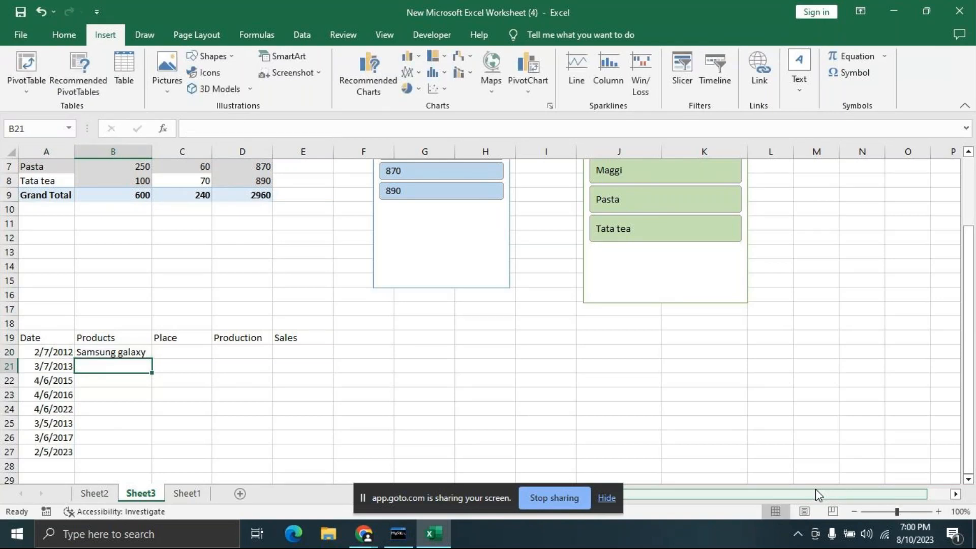
{"action": "type", "text": "Opp"}
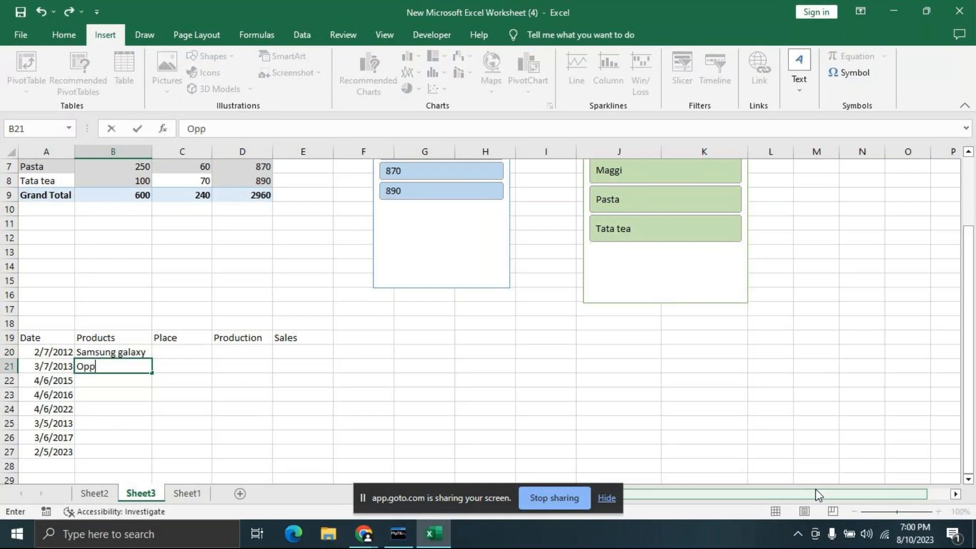
{"action": "type", "text": "o"}
{"action": "key", "text": "Return"}
{"action": "key", "text": "Up"}
{"action": "type", "text": "Oppo mobile"}
{"action": "key", "text": "Return"}
Step: Enter the products Nokia in cell B22 and Vivo V9 in cell B23
{"action": "type", "text": "N"}
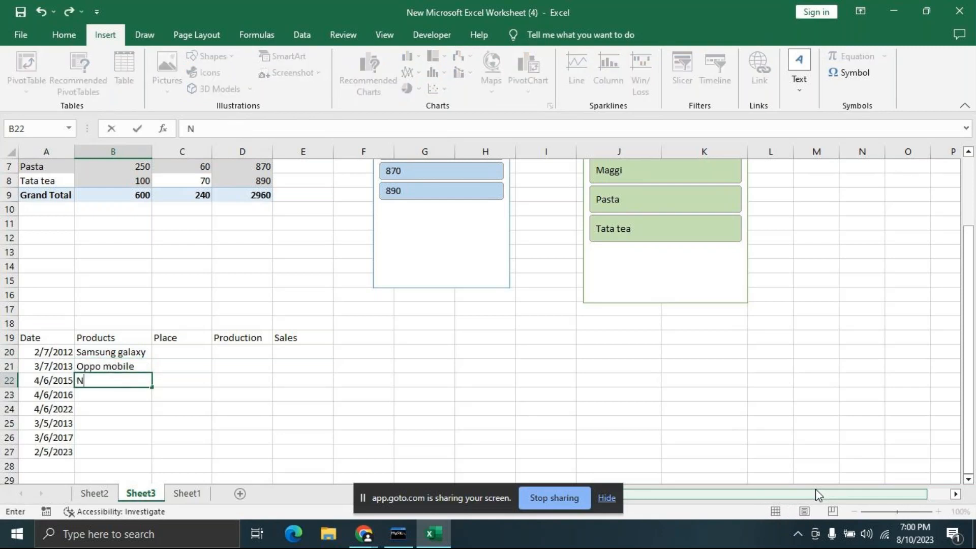
{"action": "type", "text": "okia"}
{"action": "key", "text": "Return"}
{"action": "type", "text": "Vi"}
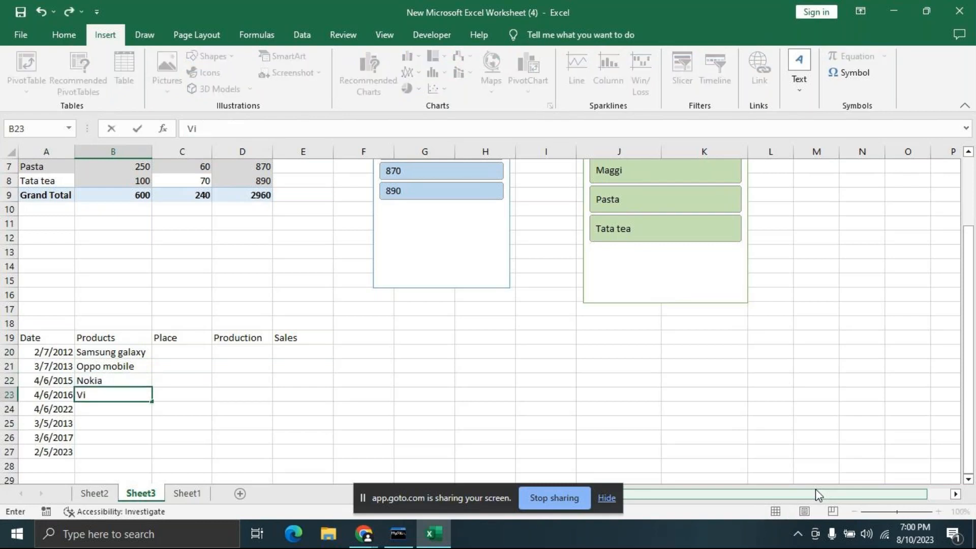
{"action": "type", "text": "vo V9"}
{"action": "key", "text": "Return"}
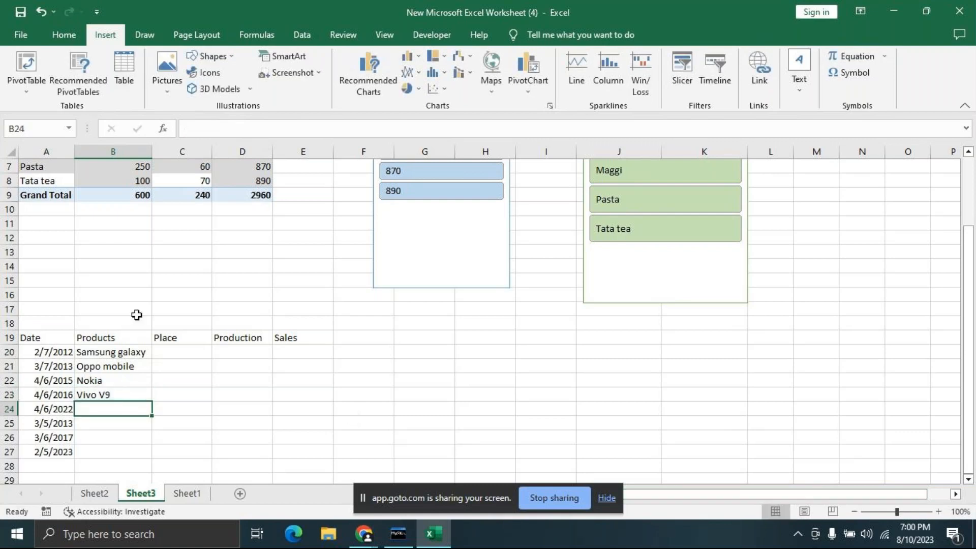
Step: Copy the four product names in B20:B23 into cells B24 to B27
{"action": "left_click_drag", "start_coordinate": [90, 356], "coordinate": [91, 395]}
{"action": "key", "text": "ctrl+c"}
{"action": "left_click", "coordinate": [106, 410]}
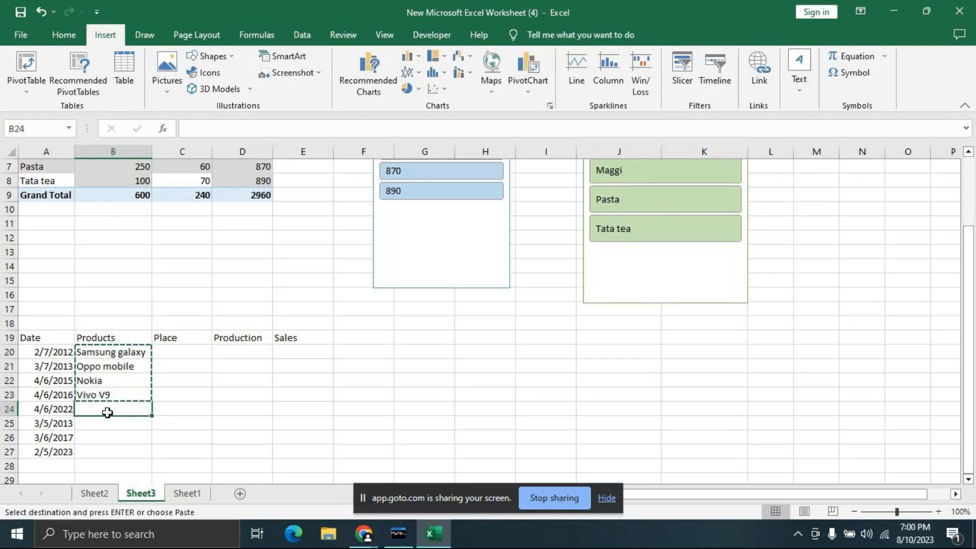
{"action": "key", "text": "ctrl+v"}
{"action": "left_click", "coordinate": [243, 422]}
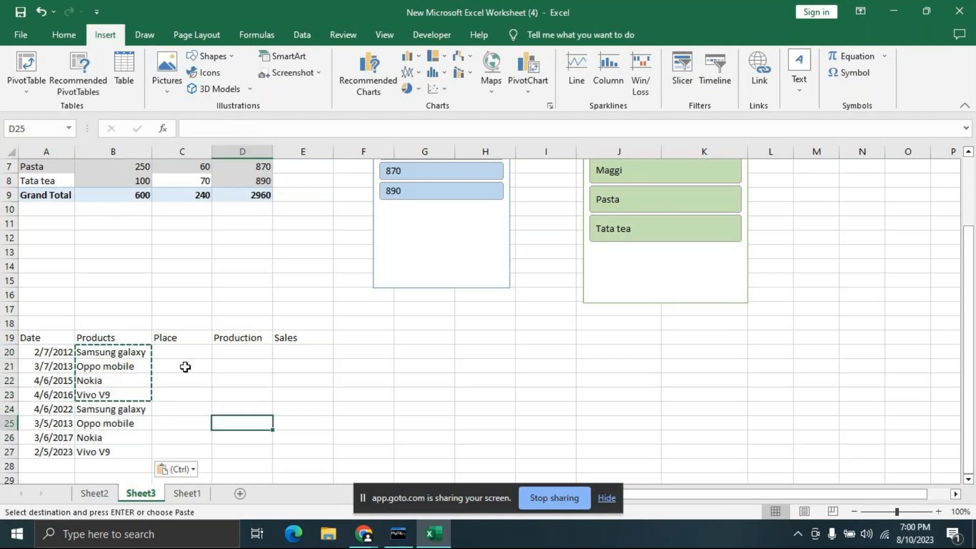
Step: Enter the places Bang, Hyde, Kolk, Mum and Chennai under the Place header in cells C20 to C24
{"action": "left_click", "coordinate": [178, 351]}
{"action": "type", "text": "Ba"}
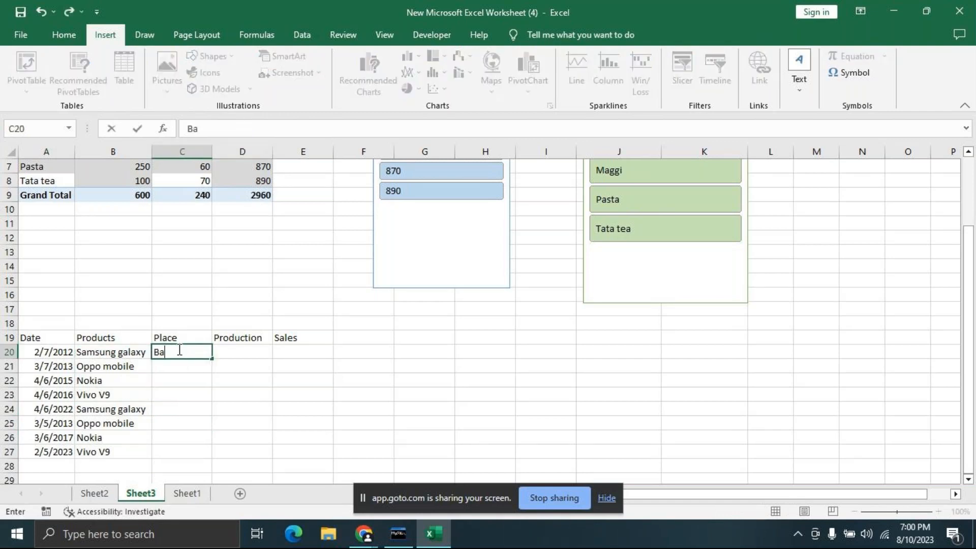
{"action": "type", "text": "ng"}
{"action": "key", "text": "Return"}
{"action": "type", "text": "Hyde"}
{"action": "key", "text": "Return"}
{"action": "type", "text": "Kolk"}
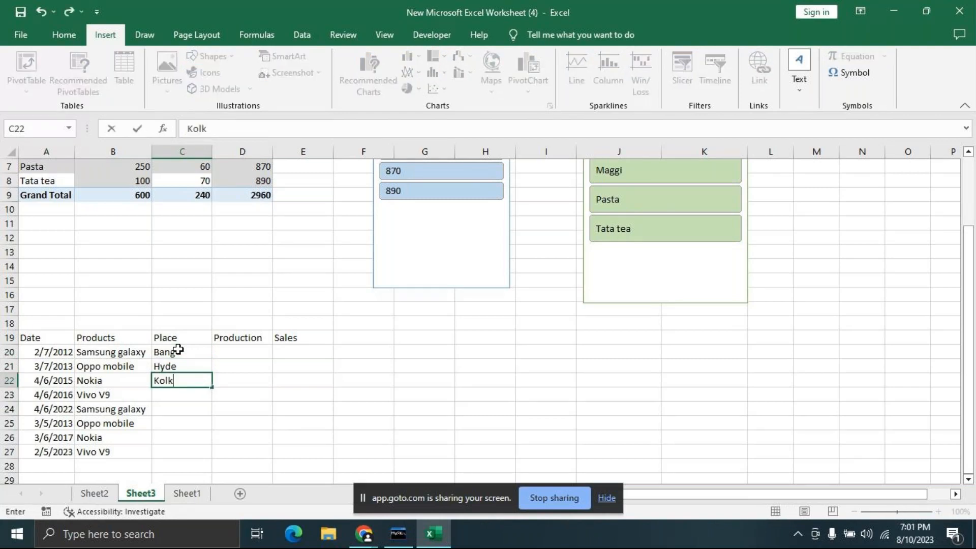
{"action": "key", "text": "Return"}
{"action": "type", "text": "Mum"}
{"action": "key", "text": "ctrl+Return"}
{"action": "key", "text": "Return"}
{"action": "type", "text": "Chennai"}
{"action": "key", "text": "Return"}
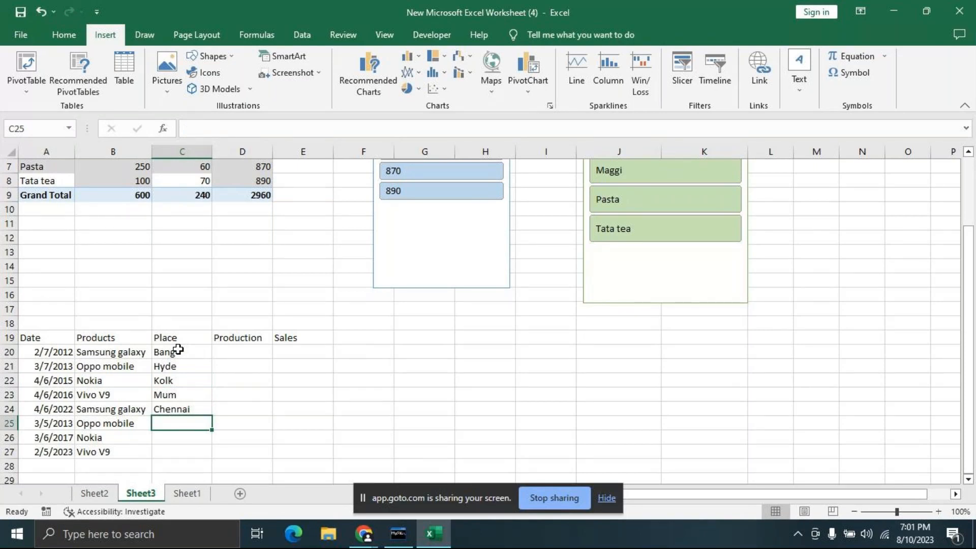
Step: Complete the Place column with Bang, Mum and Chennai in cells C25 to C27
{"action": "type", "text": "Bang"}
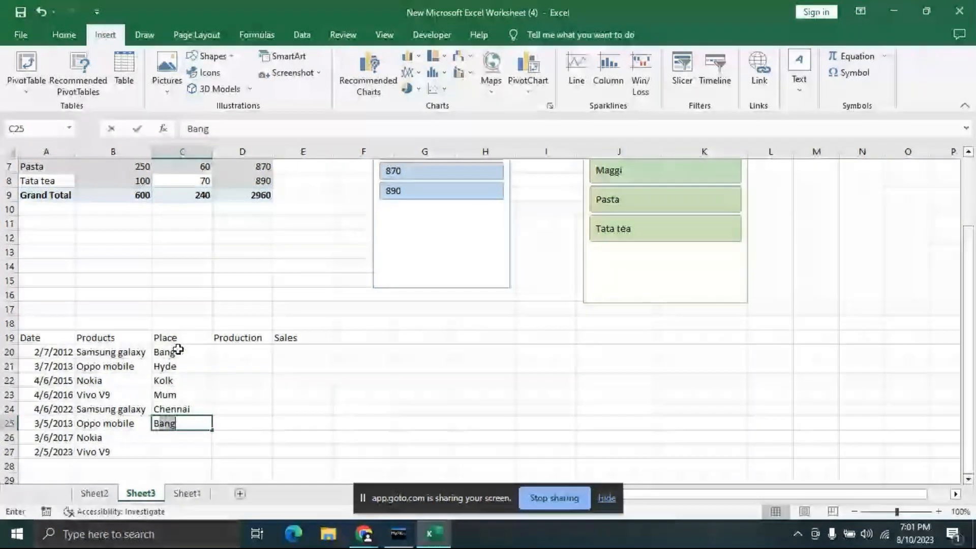
{"action": "key", "text": "Return"}
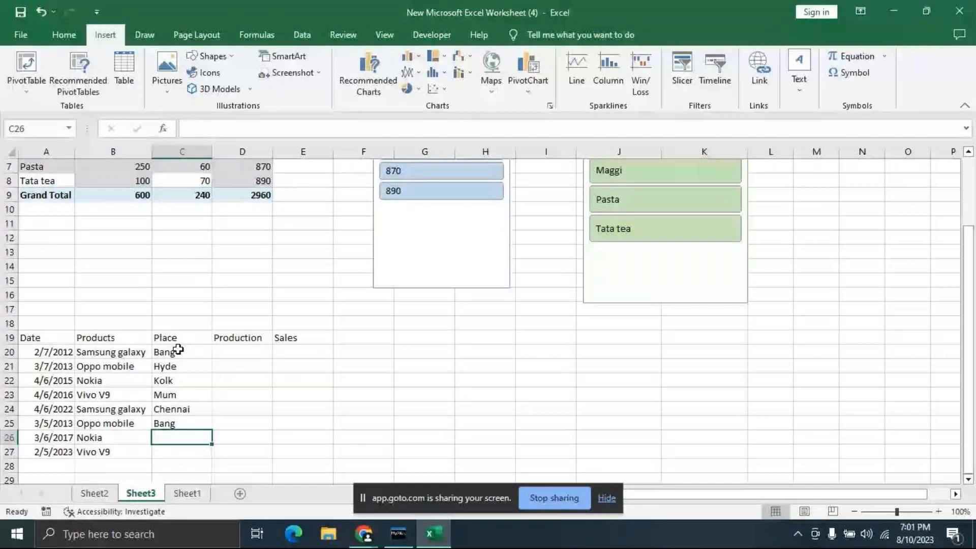
{"action": "type", "text": "M"}
{"action": "key", "text": "Return"}
{"action": "type", "text": "Chennai"}
{"action": "key", "text": "Return"}
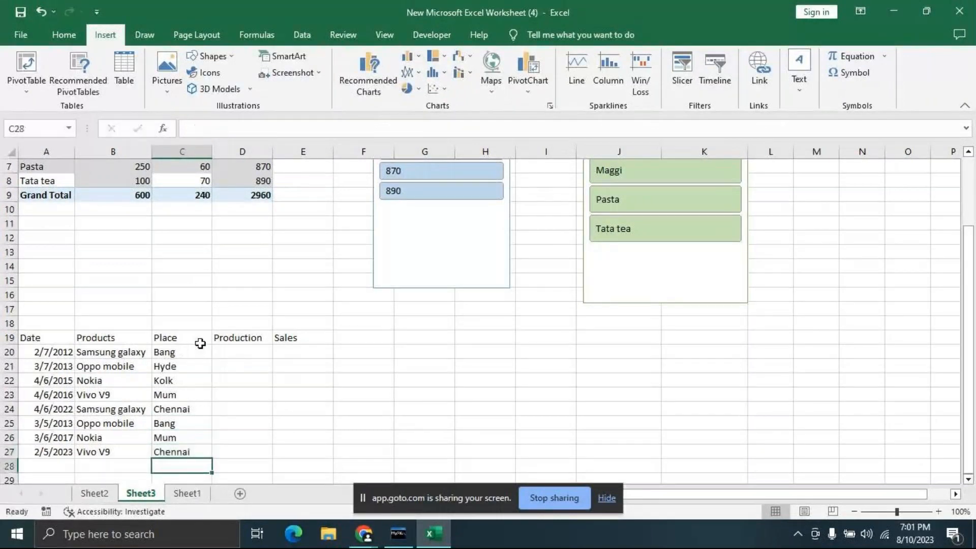
Step: Enter the Production values 50000, 80000, 6500 and 8900 in cells D20 to D23
{"action": "left_click", "coordinate": [258, 351]}
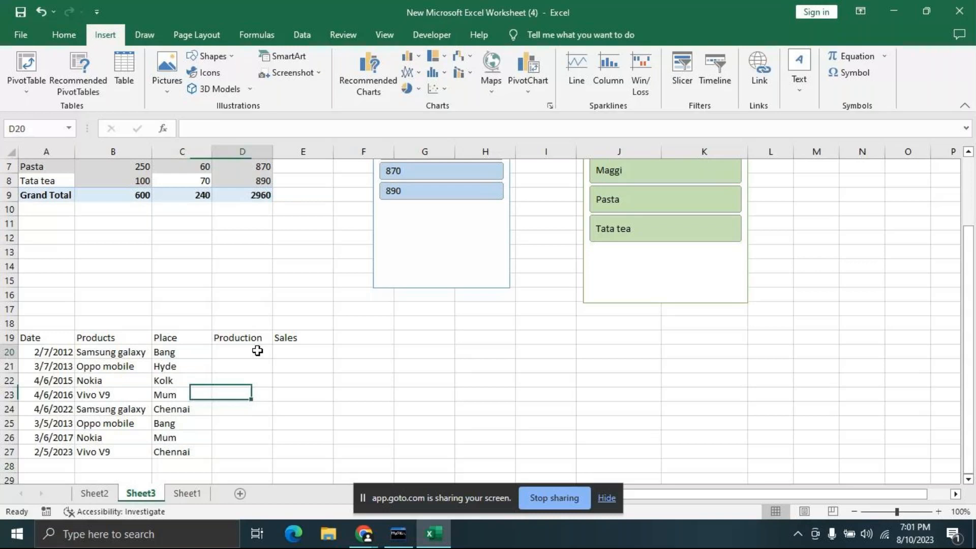
{"action": "type", "text": "50"}
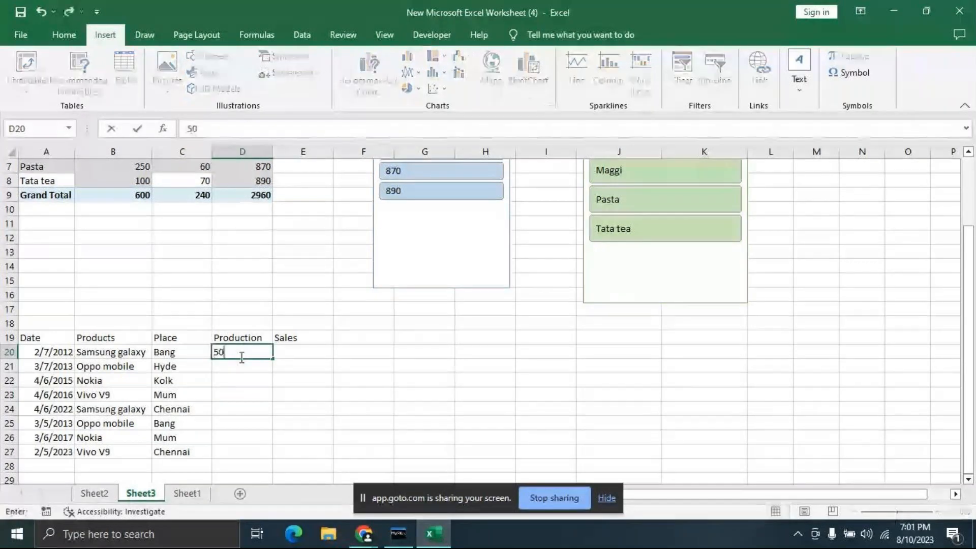
{"action": "type", "text": "0000"}
{"action": "key", "text": "Return"}
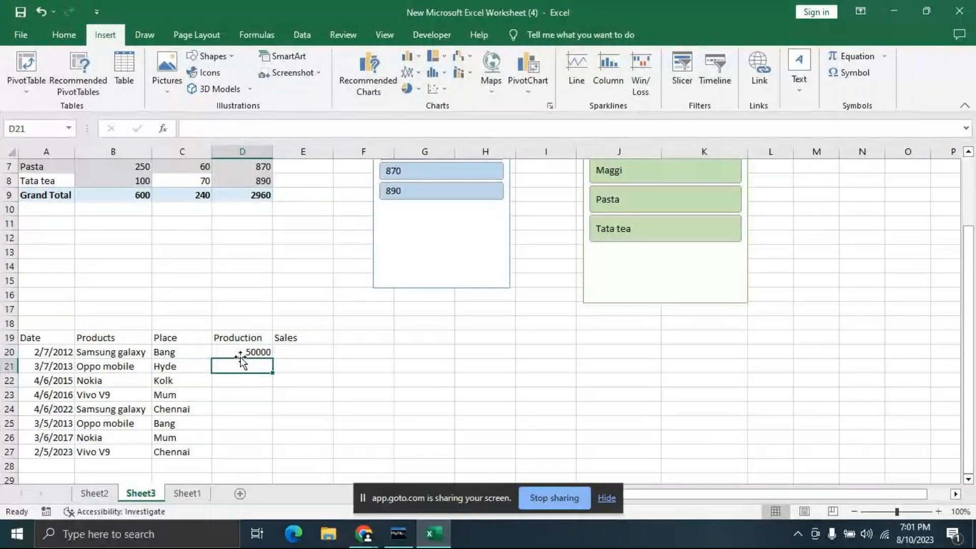
{"action": "type", "text": "80000"}
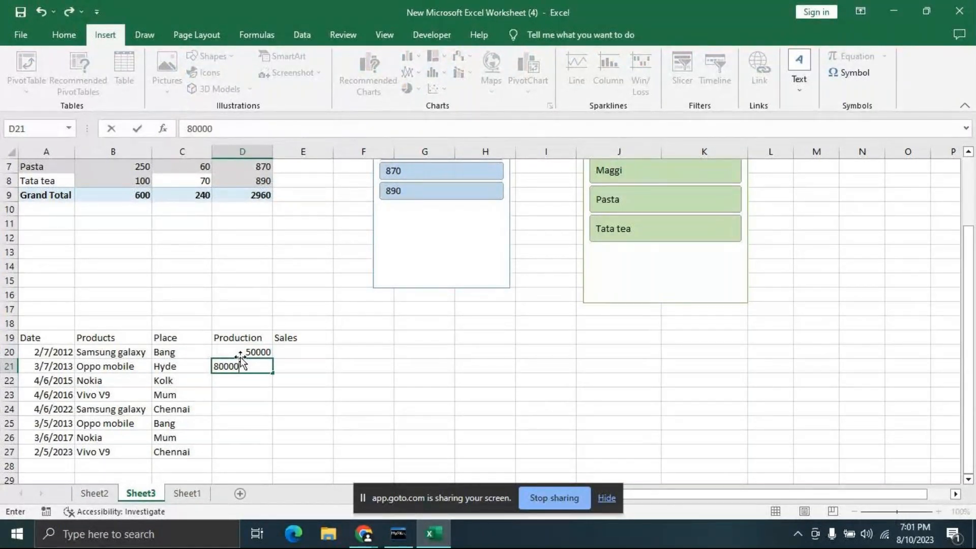
{"action": "key", "text": "Return"}
{"action": "type", "text": "6500"}
{"action": "key", "text": "Return"}
{"action": "type", "text": "8900"}
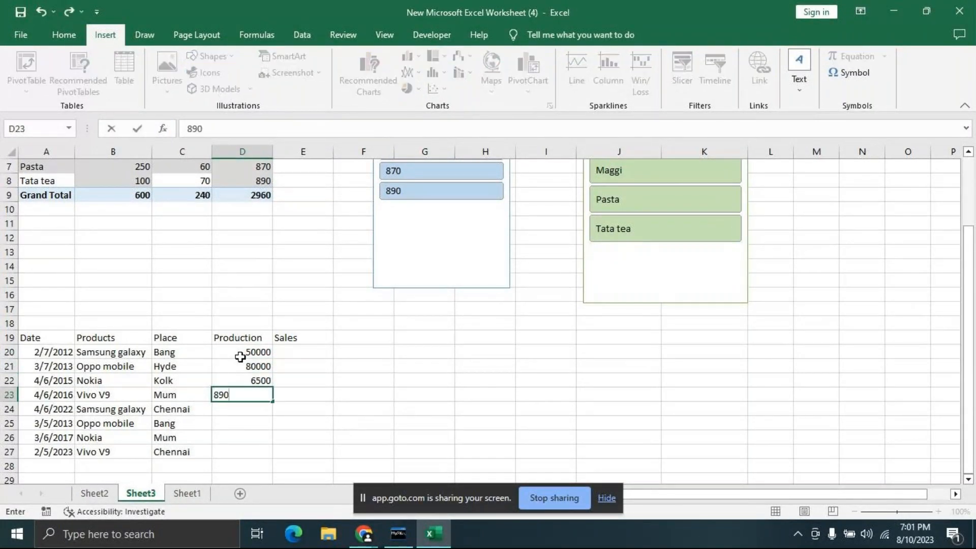
{"action": "key", "text": "Return"}
Step: Complete the Production column with 65000, 54000, 9000 and 65000 in cells D24 to D27
{"action": "type", "text": "65000"}
{"action": "key", "text": "Return"}
{"action": "type", "text": "5400"}
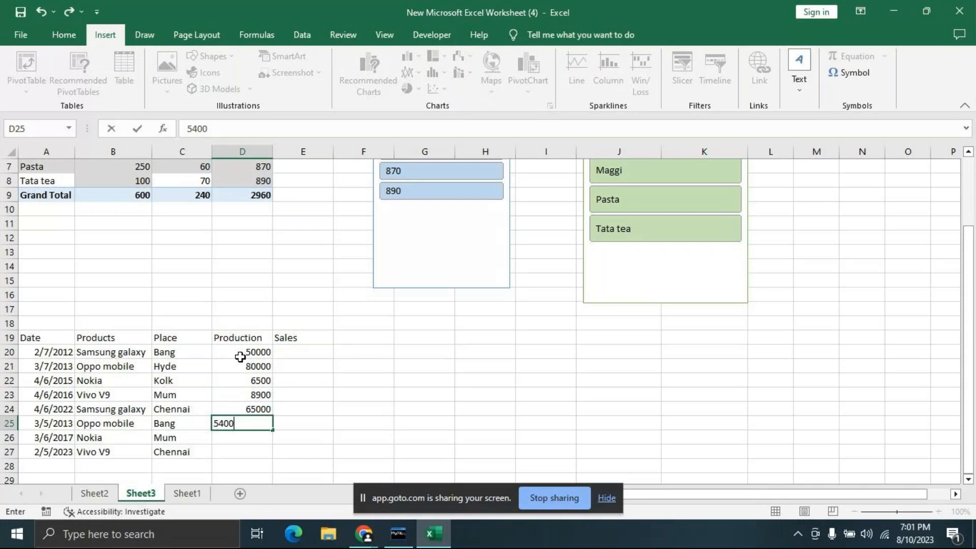
{"action": "type", "text": "0"}
{"action": "key", "text": "Return"}
{"action": "type", "text": "9000"}
{"action": "key", "text": "Return"}
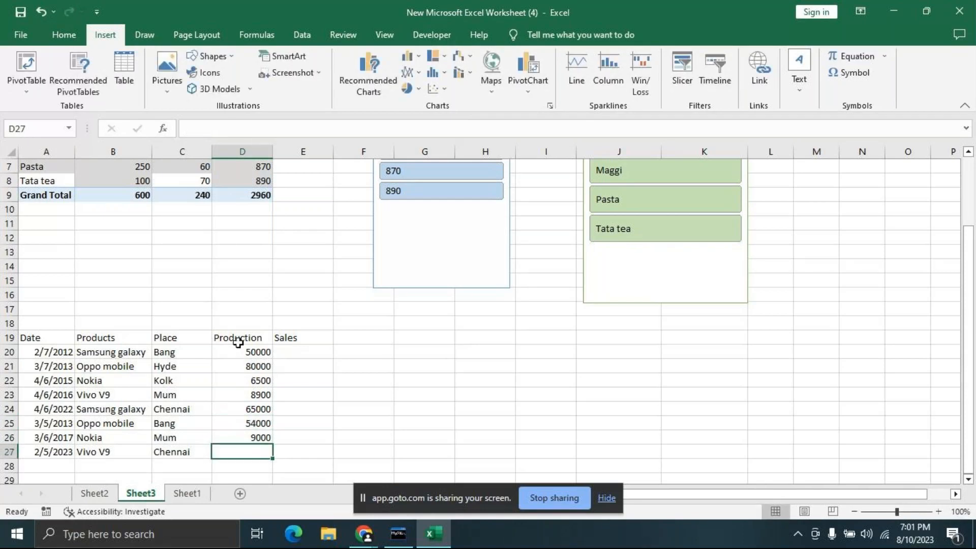
{"action": "type", "text": "65"}
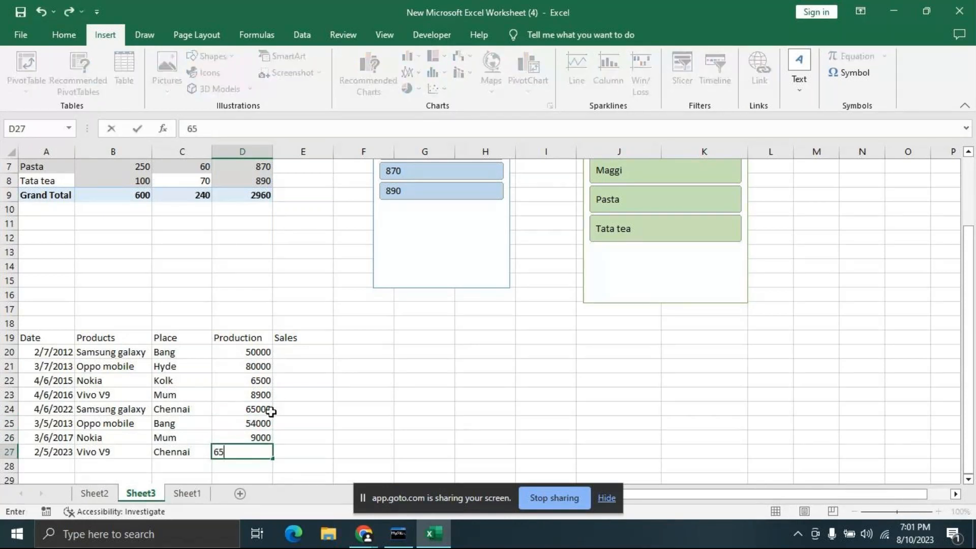
{"action": "type", "text": "000"}
{"action": "key", "text": "Return"}
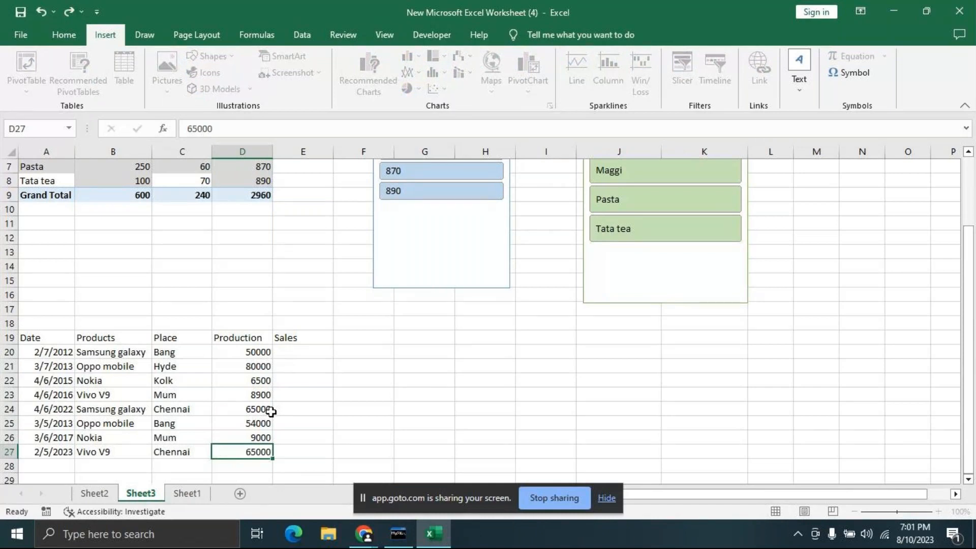
Step: Enter the Sales values 56900, 9800, 67000 and 76000 in cells E20 to E23
{"action": "left_click", "coordinate": [304, 352]}
{"action": "type", "text": "569"}
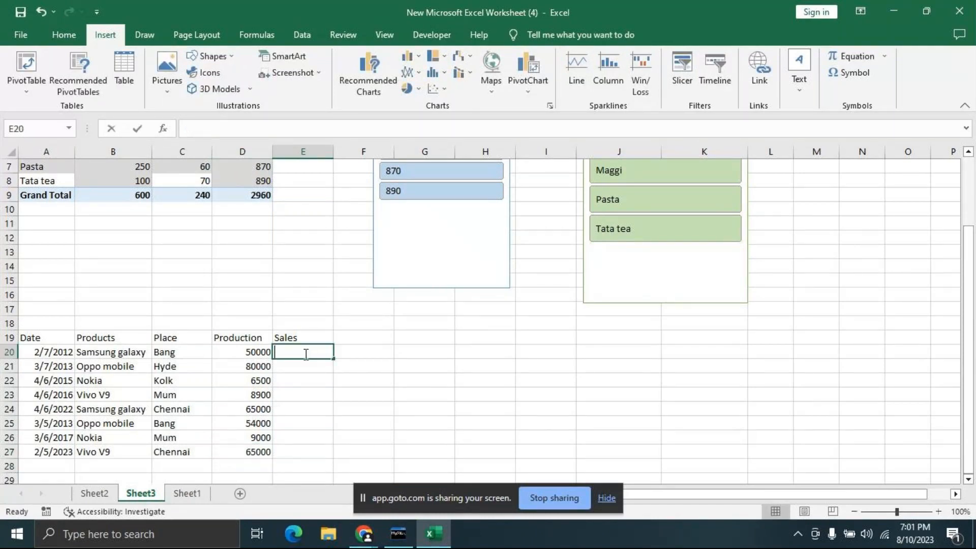
{"action": "type", "text": "00"}
{"action": "key", "text": "Return"}
{"action": "type", "text": "9800"}
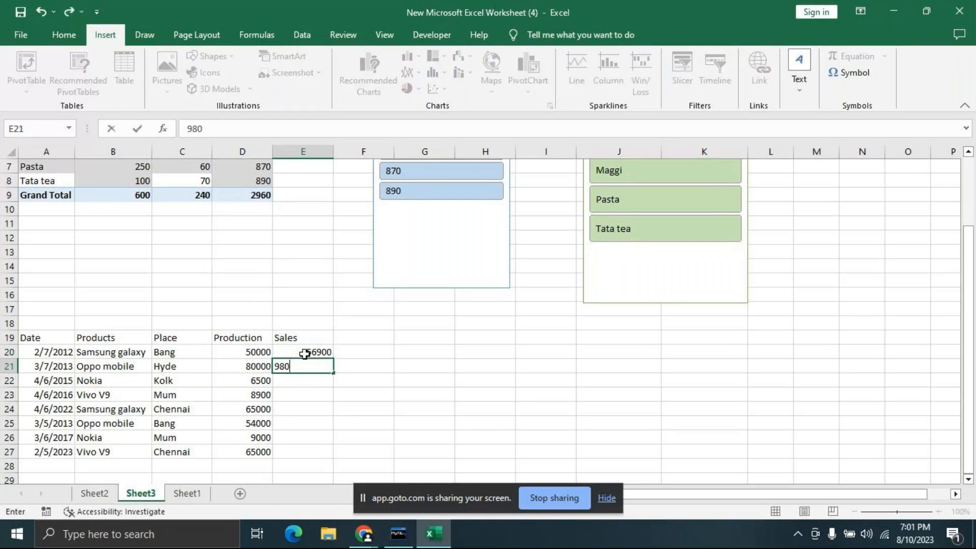
{"action": "key", "text": "Return"}
{"action": "type", "text": "67000"}
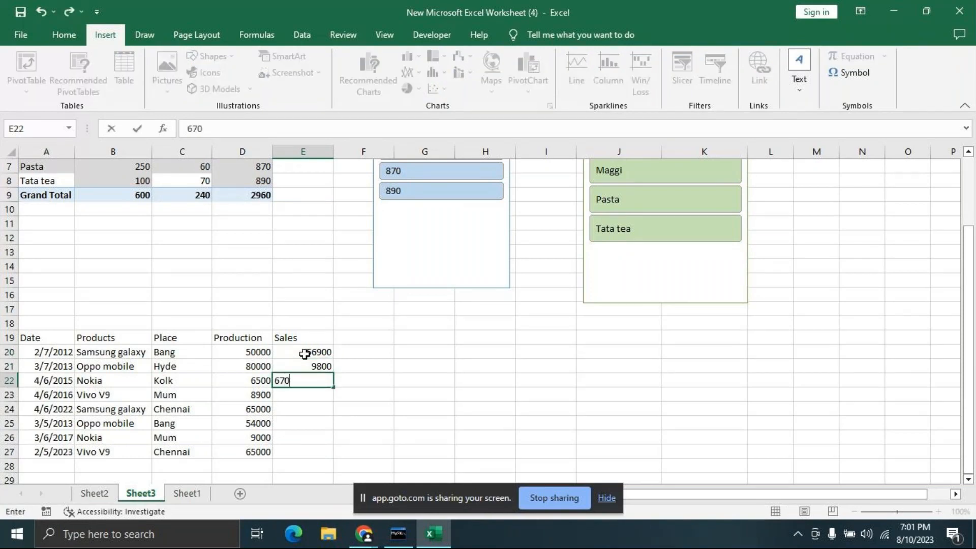
{"action": "key", "text": "Return"}
{"action": "type", "text": "76000"}
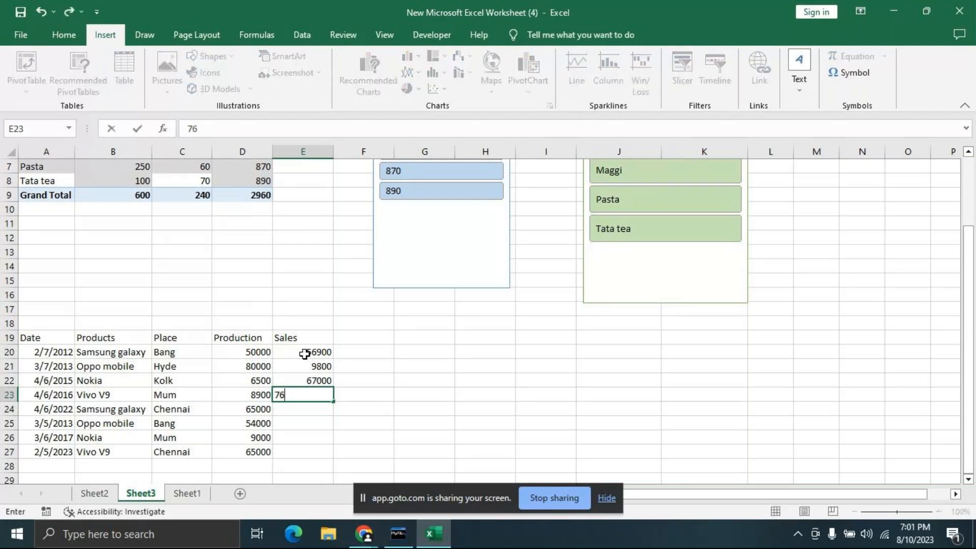
{"action": "key", "text": "Return"}
Step: Complete the Sales column with 56000, 500089, 76000 and 560000 in cells E24 to E27
{"action": "type", "text": "56000"}
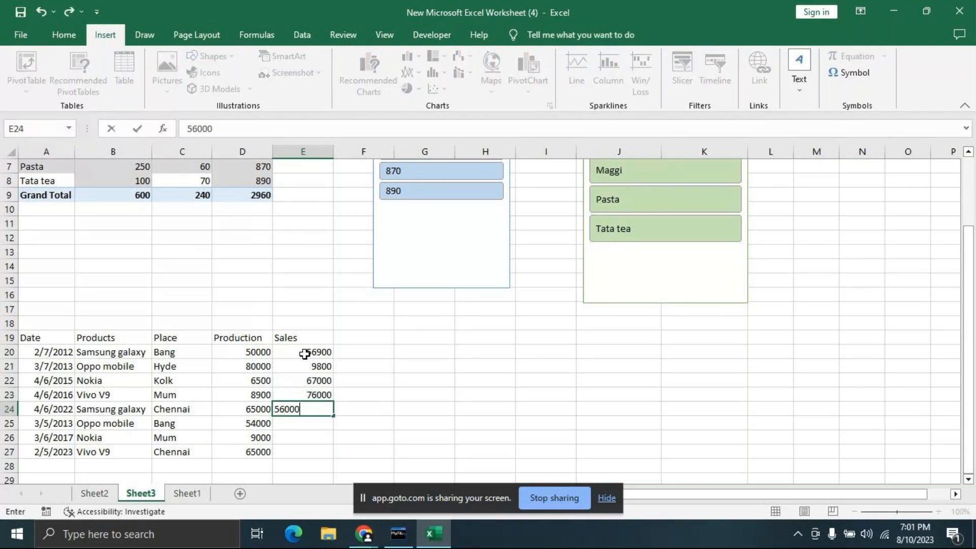
{"action": "key", "text": "Return"}
{"action": "type", "text": "50008"}
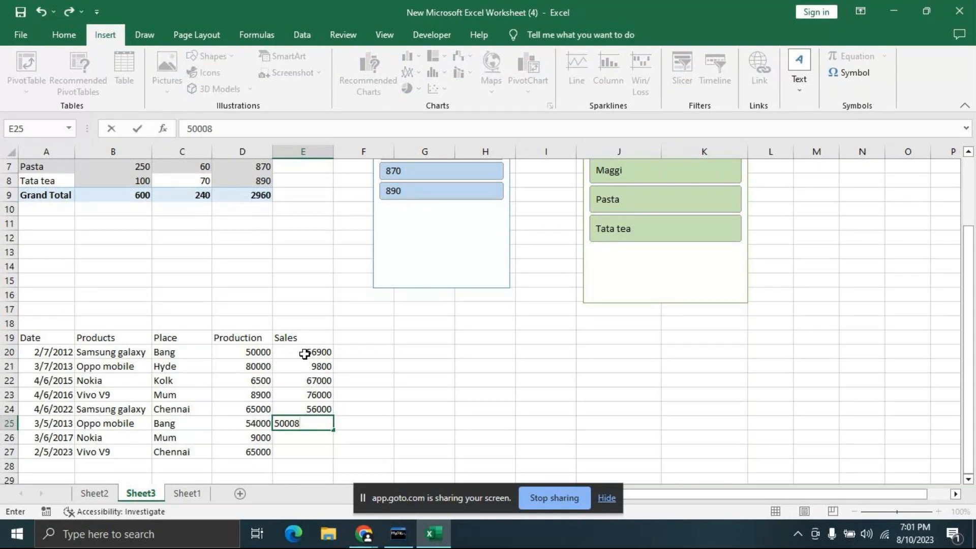
{"action": "key", "text": "BackSpace"}
{"action": "type", "text": "89"}
{"action": "key", "text": "Return"}
{"action": "type", "text": "76000"}
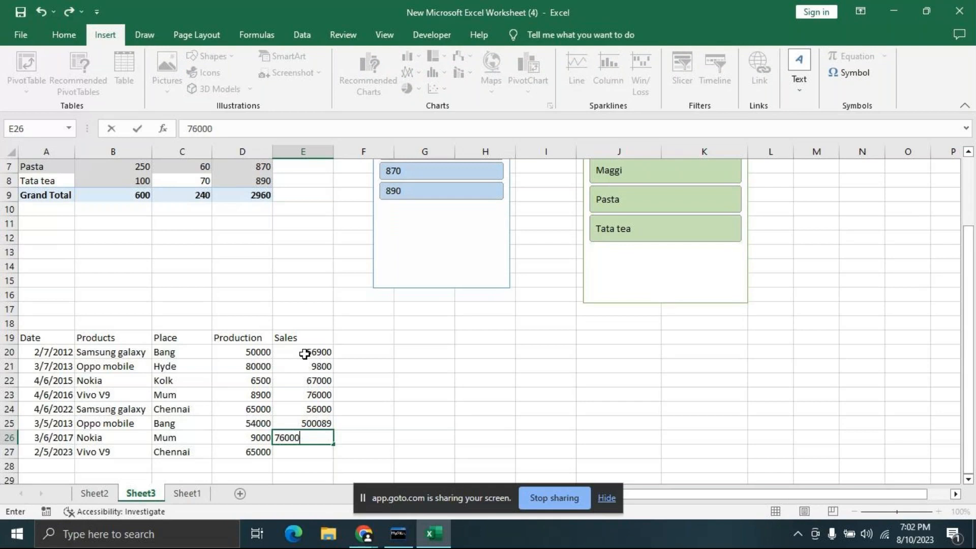
{"action": "key", "text": "Return"}
{"action": "type", "text": "56000"}
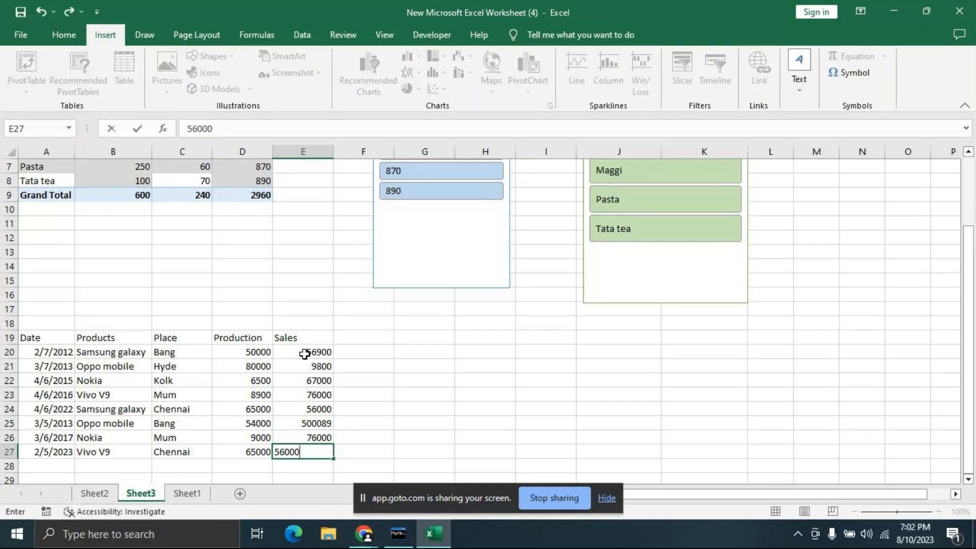
{"action": "type", "text": "0"}
{"action": "key", "text": "Return"}
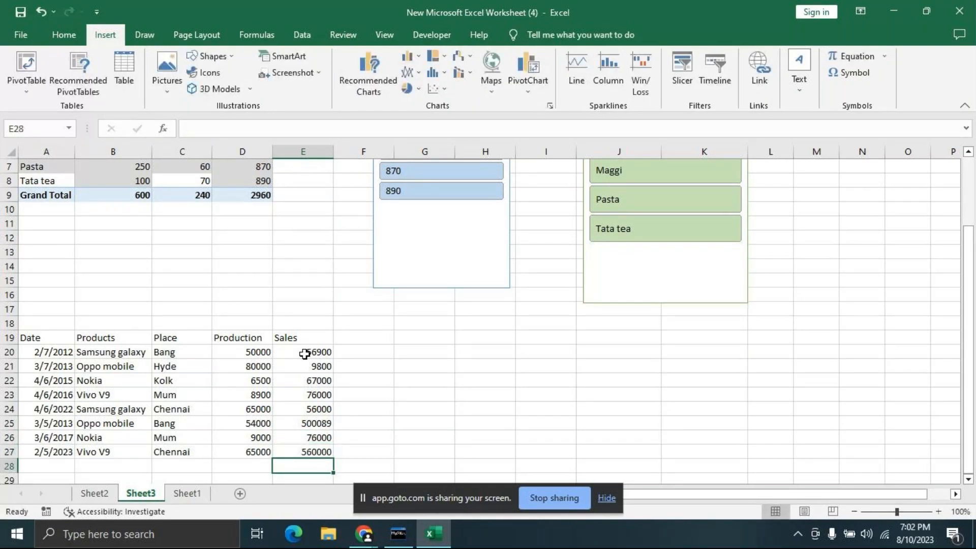
Step: Format the range A19:E27 as a table with headers, using a blue medium table style
{"action": "left_click", "coordinate": [483, 429]}
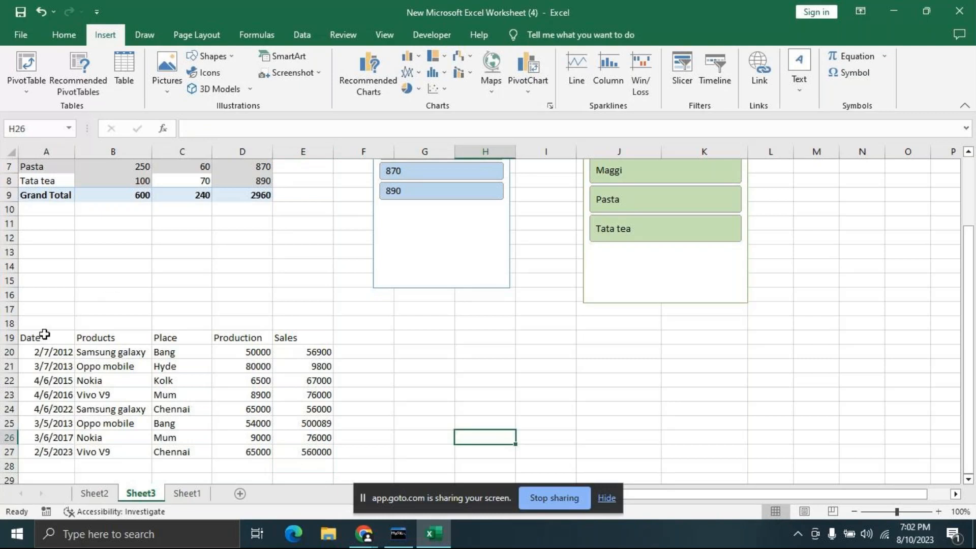
{"action": "left_click", "coordinate": [65, 340]}
{"action": "left_click_drag", "start_coordinate": [65, 340], "coordinate": [315, 452]}
{"action": "left_click", "coordinate": [485, 451]}
{"action": "left_click_drag", "start_coordinate": [60, 337], "coordinate": [305, 447]}
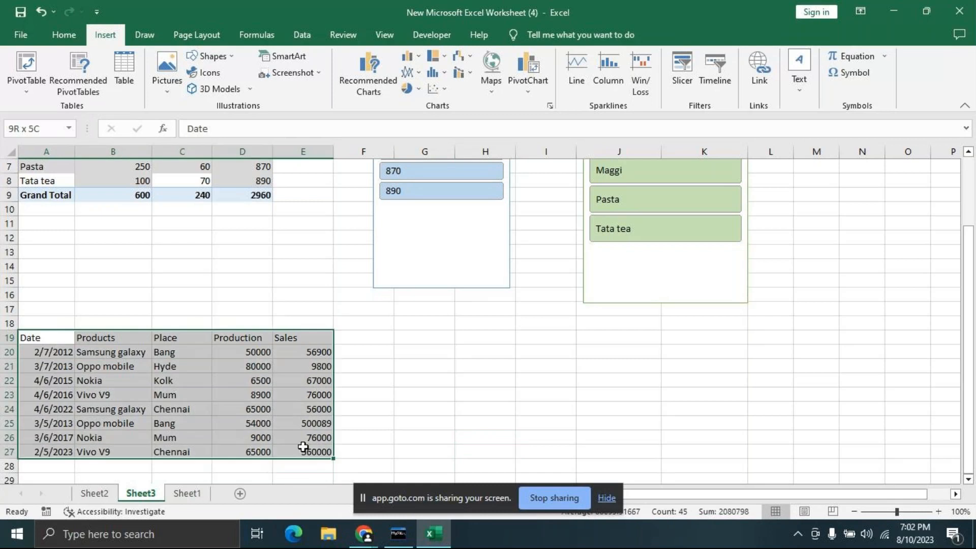
{"action": "left_click", "coordinate": [66, 36]}
{"action": "left_click", "coordinate": [625, 81]}
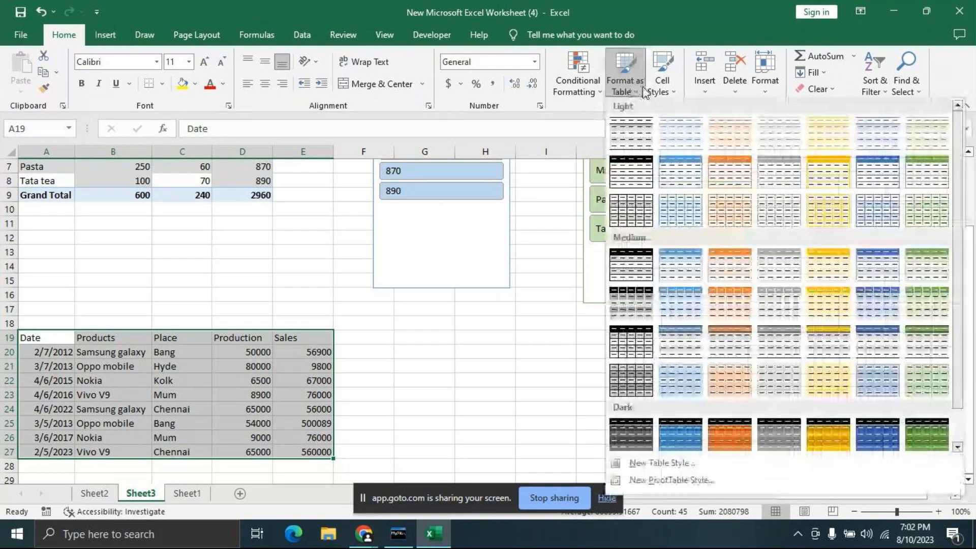
{"action": "left_click", "coordinate": [910, 265]}
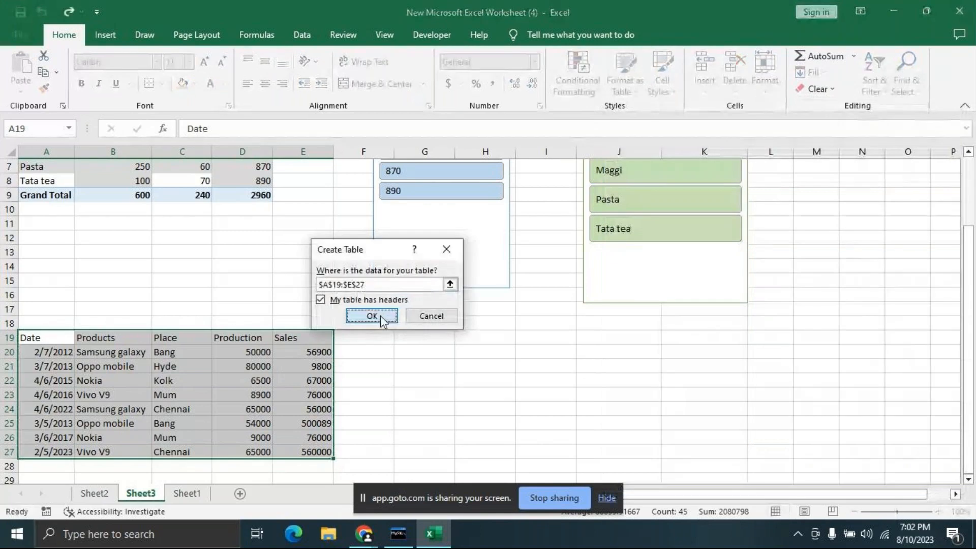
{"action": "left_click", "coordinate": [381, 315]}
{"action": "left_click", "coordinate": [487, 393]}
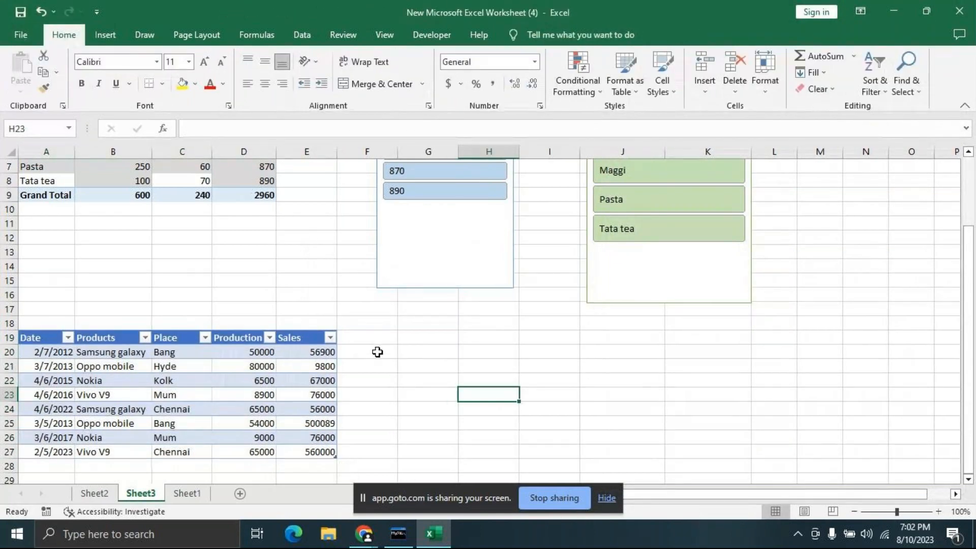
Step: Try to convert the blue table A19:E27 to a normal range, and undo its table formatting
{"action": "left_click", "coordinate": [41, 337]}
{"action": "left_click_drag", "start_coordinate": [41, 337], "coordinate": [301, 457]}
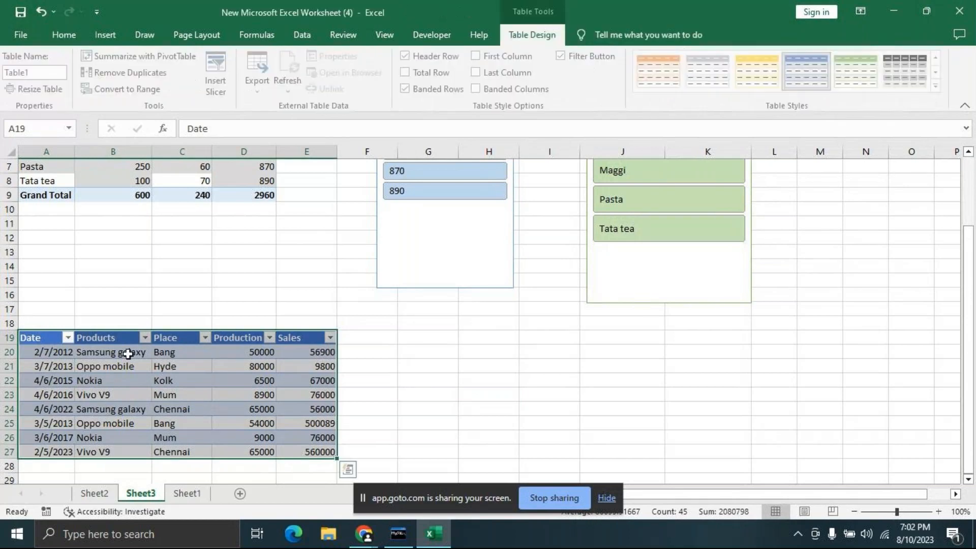
{"action": "left_click", "coordinate": [131, 89]}
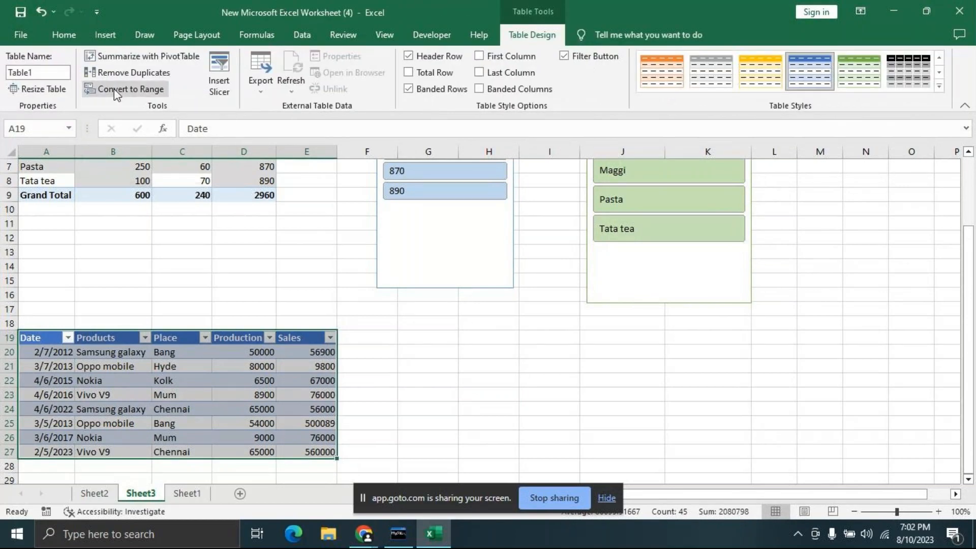
{"action": "left_click", "coordinate": [607, 248]}
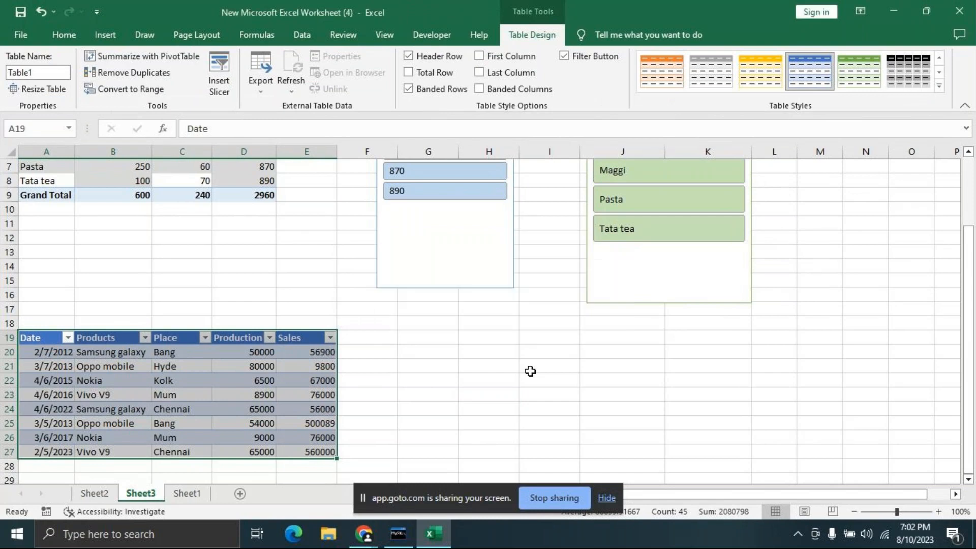
{"action": "left_click", "coordinate": [488, 380]}
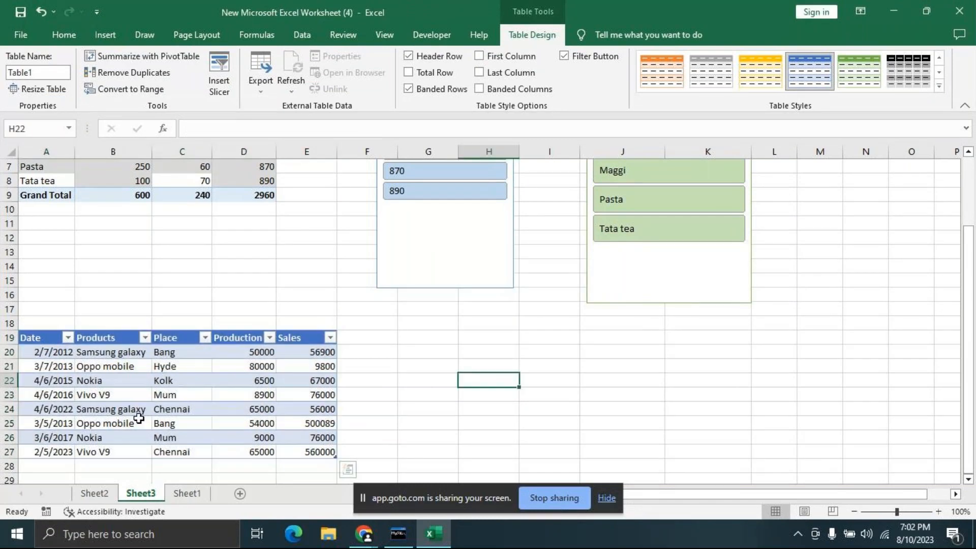
{"action": "key", "text": "ctrl+z"}
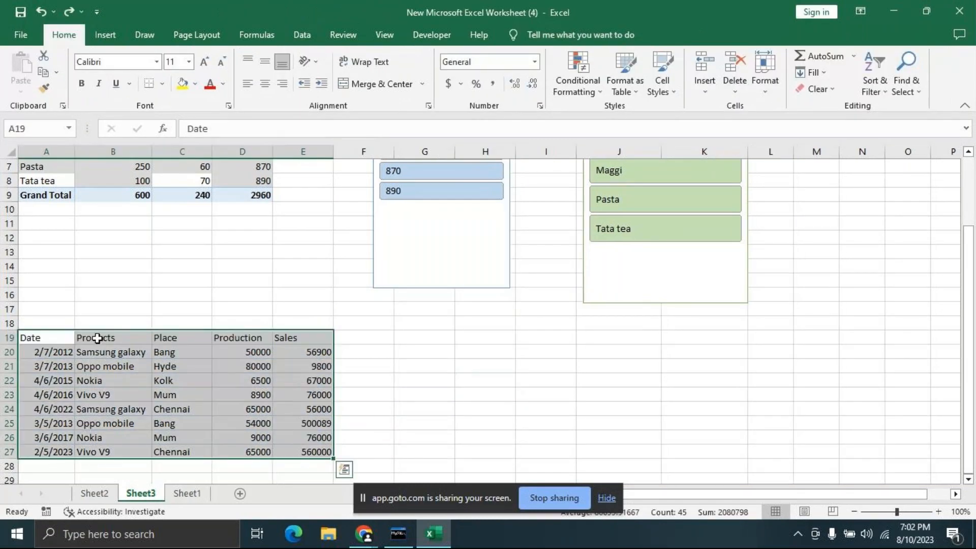
Step: Create a PivotTable from the range A19:E27, placed in the existing worksheet at cell A30 of Sheet3
{"action": "left_click", "coordinate": [104, 37]}
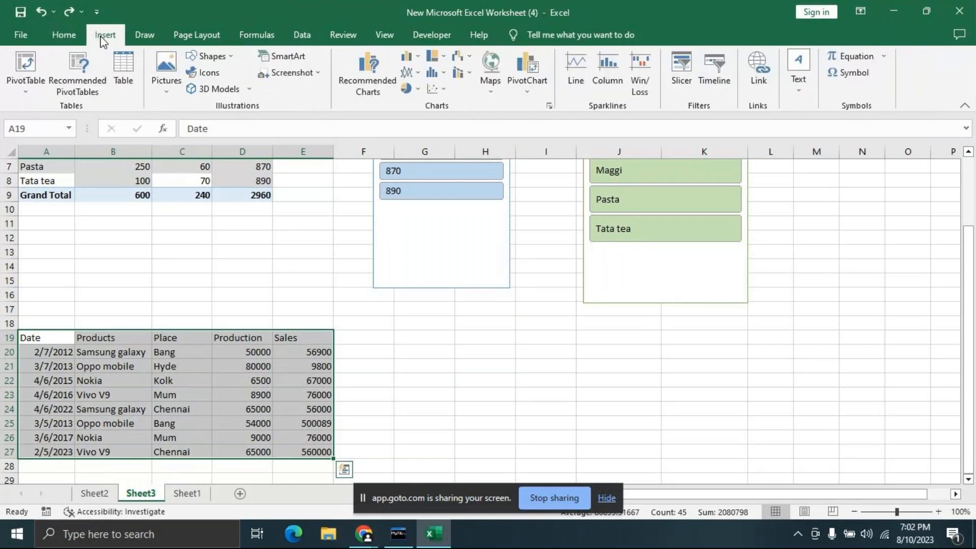
{"action": "left_click", "coordinate": [27, 87]}
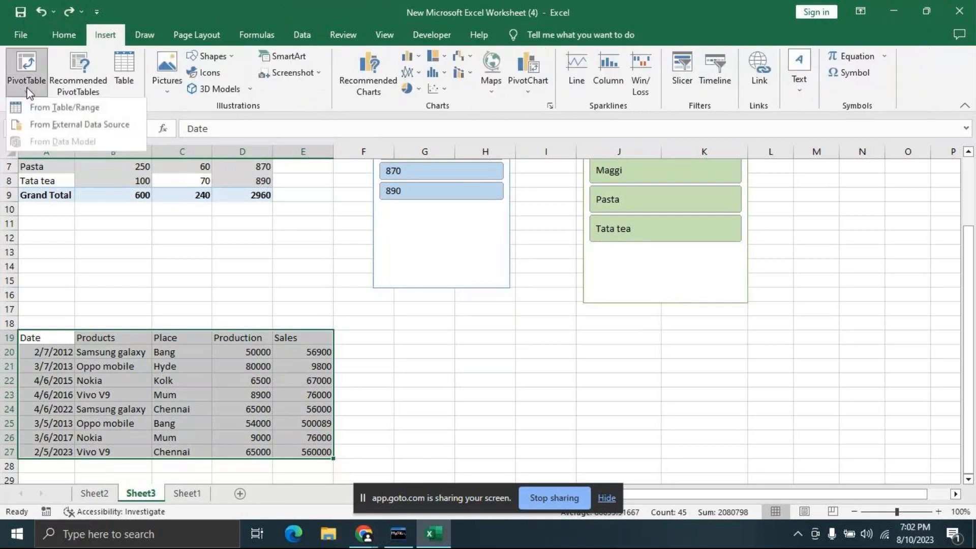
{"action": "left_click", "coordinate": [64, 109]}
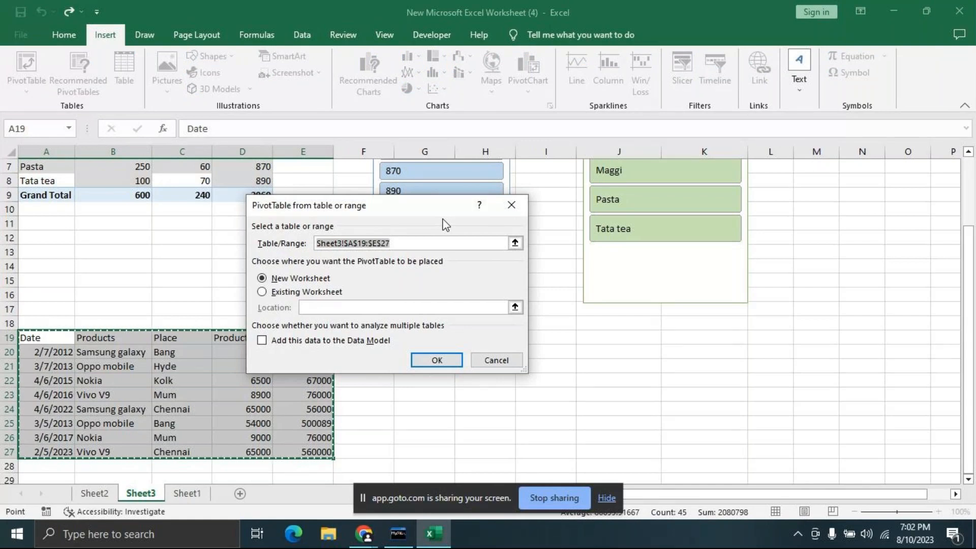
{"action": "left_click_drag", "start_coordinate": [401, 206], "coordinate": [565, 169]}
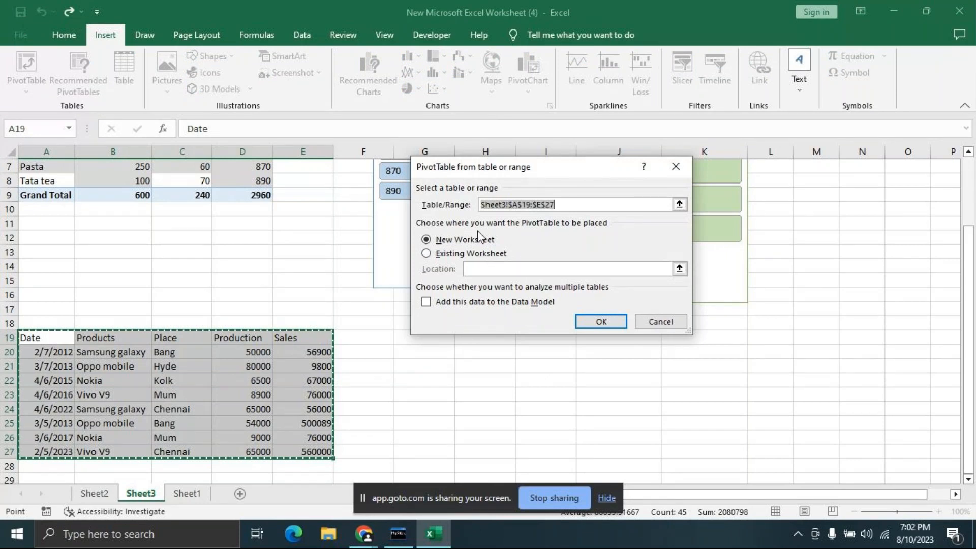
{"action": "left_click", "coordinate": [443, 254]}
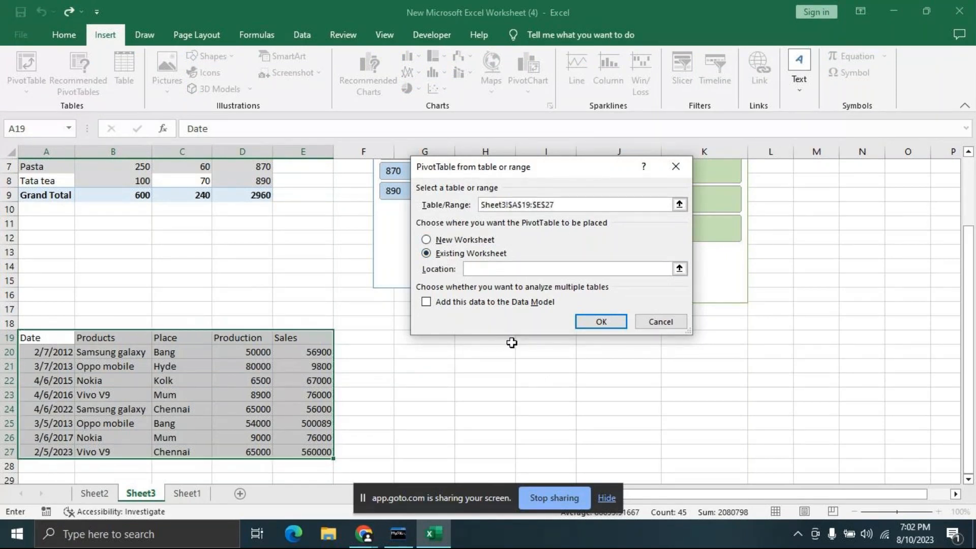
{"action": "scroll", "coordinate": [453, 372], "scroll_direction": "down", "scroll_amount": 4}
{"action": "left_click", "coordinate": [46, 322]}
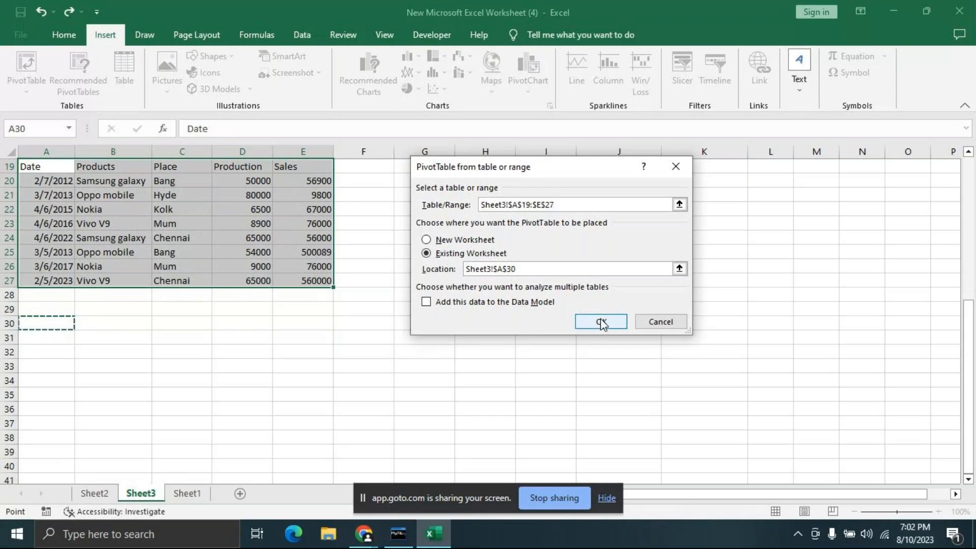
Step: Switch to the GoTo meeting window in Chrome to check the class chat, and return to the Excel workbook
{"action": "mouse_move", "coordinate": [364, 537]}
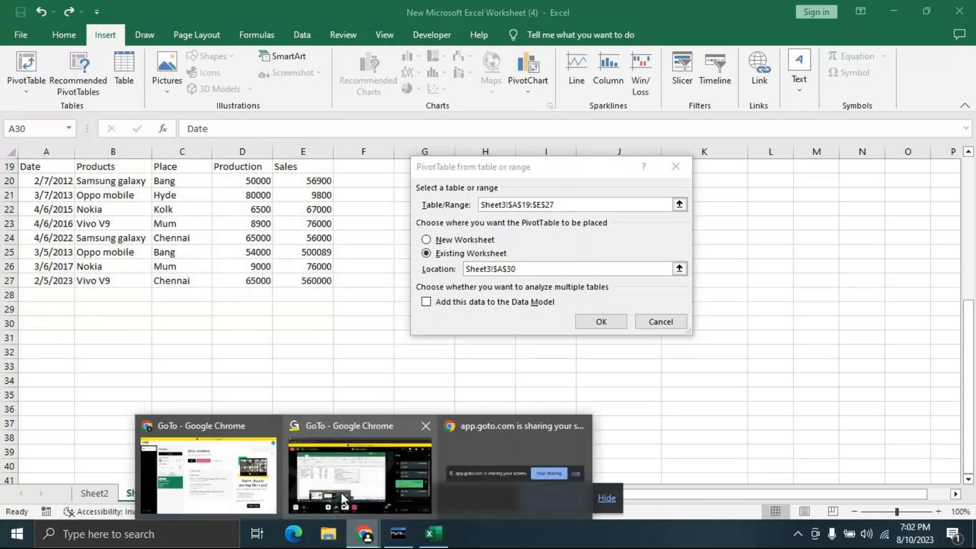
{"action": "left_click", "coordinate": [368, 474]}
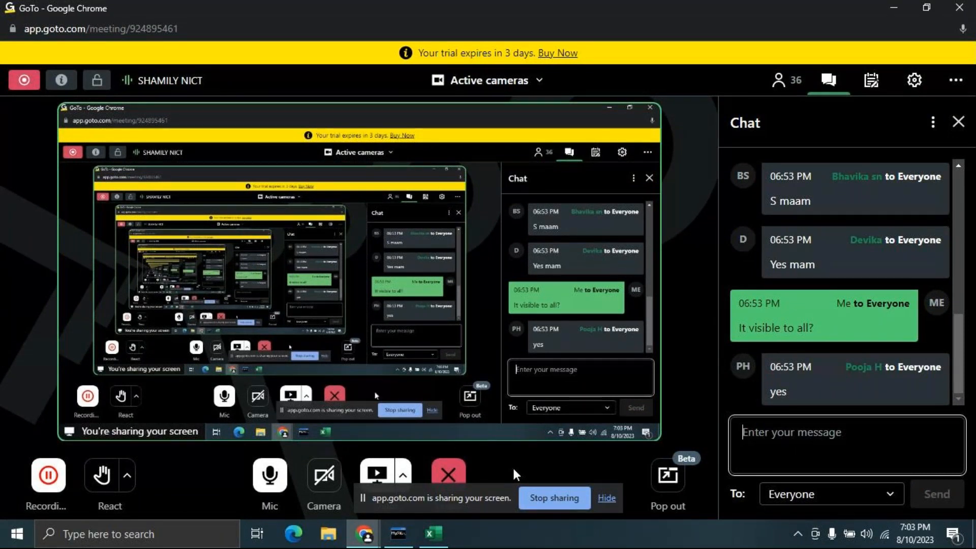
{"action": "left_click", "coordinate": [433, 534]}
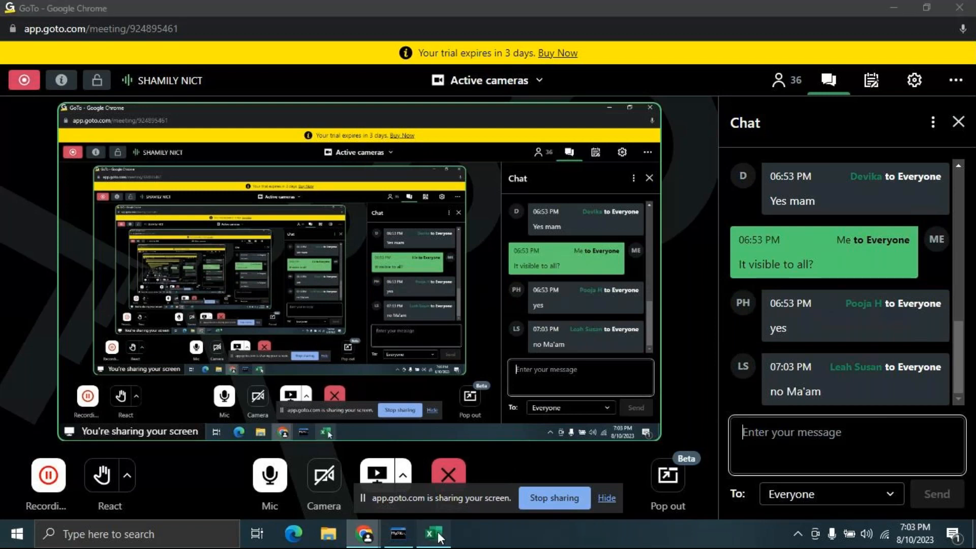
Step: Try to build the PivotTable at A30 with Date as its report filter, and widen column A to fit the dates
{"action": "left_click", "coordinate": [599, 324]}
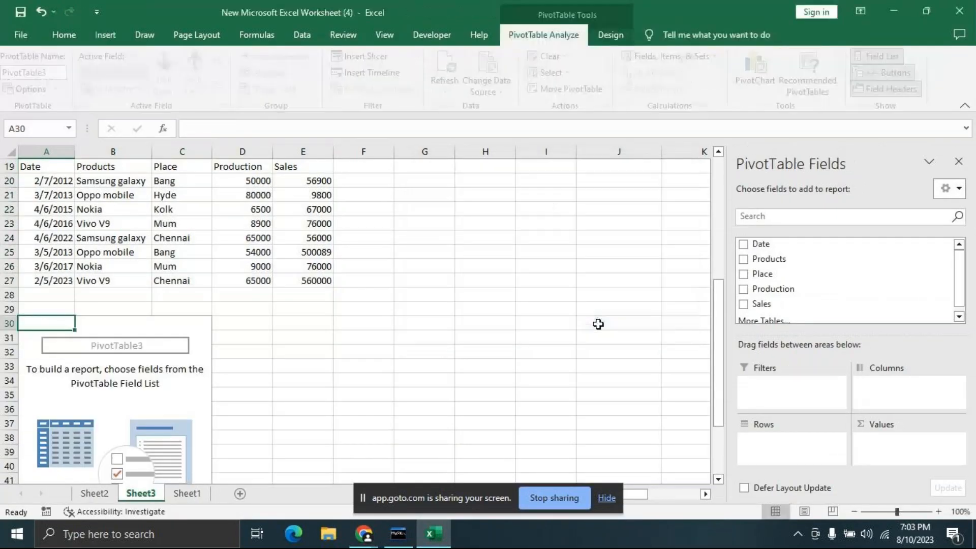
{"action": "left_click_drag", "start_coordinate": [781, 250], "coordinate": [791, 392]}
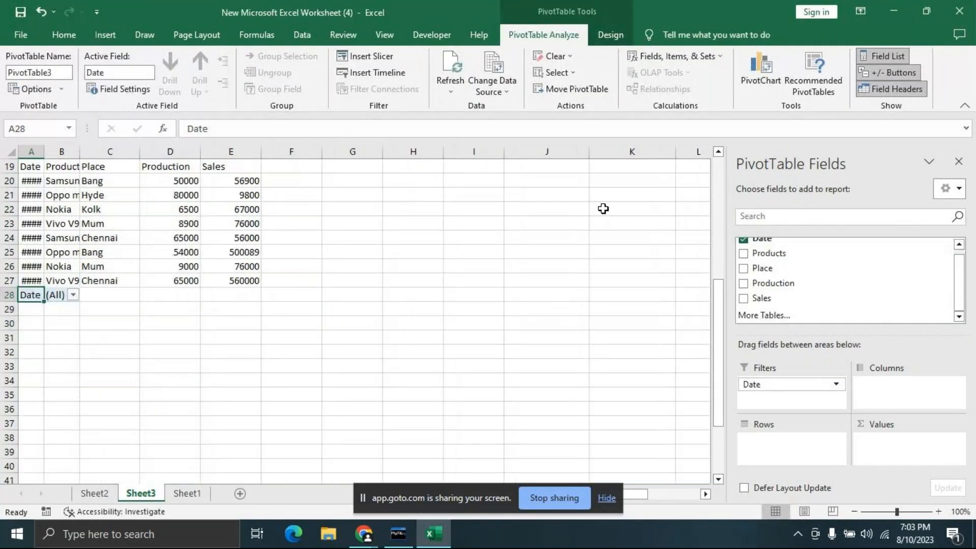
{"action": "left_click", "coordinate": [644, 294]}
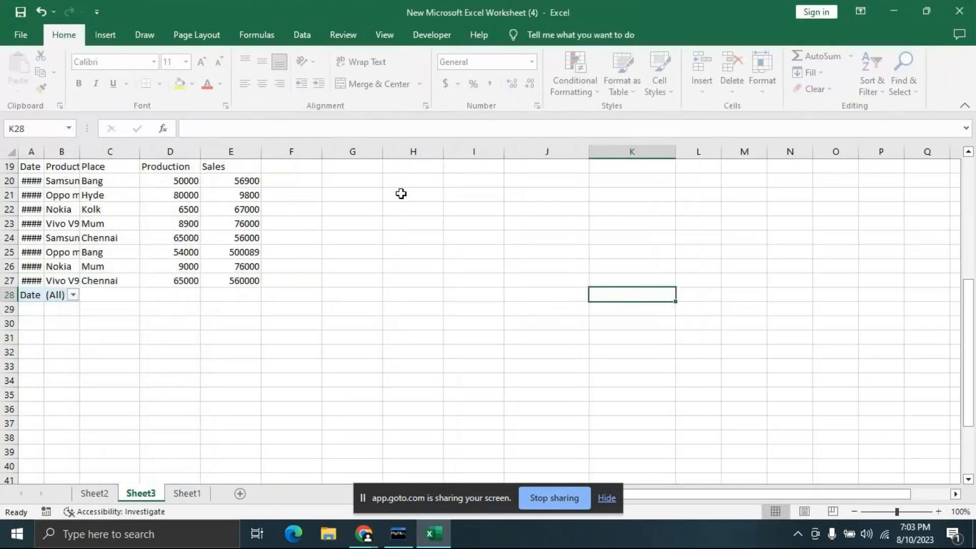
{"action": "double_click", "coordinate": [43, 149]}
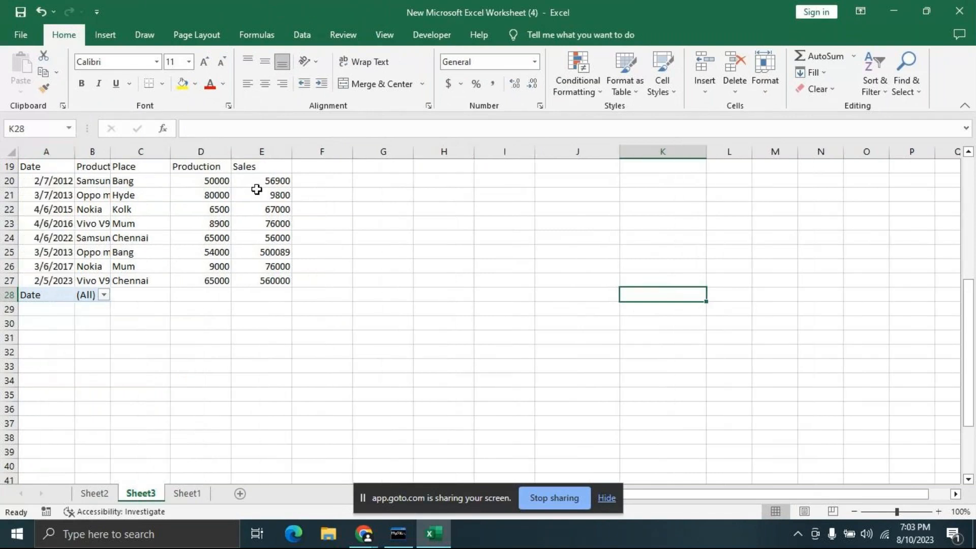
{"action": "left_click_drag", "start_coordinate": [524, 291], "coordinate": [584, 294]}
{"action": "left_click", "coordinate": [38, 297]}
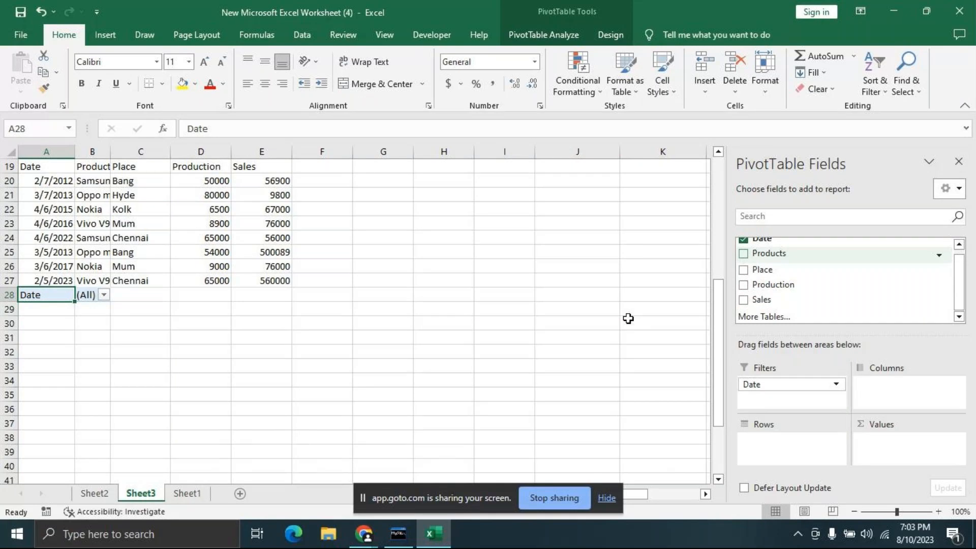
{"action": "left_click", "coordinate": [960, 167]}
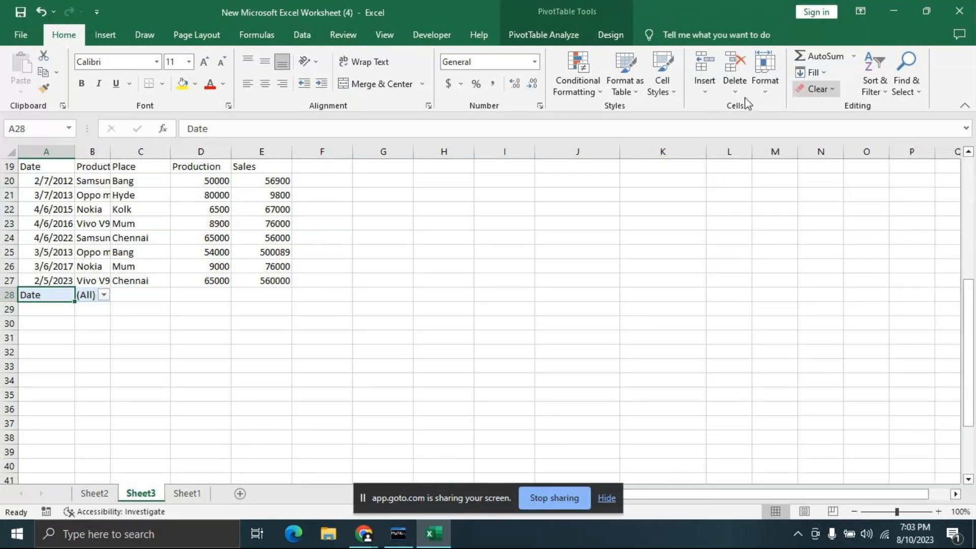
Step: Undo the column widening, the Date filter and the insertion of the PivotTable at A30
{"action": "key", "text": "Right"}
{"action": "key", "text": "Right"}
{"action": "key", "text": "Right"}
{"action": "key", "text": "Right"}
{"action": "key", "text": "Right"}
{"action": "key", "text": "Right"}
{"action": "key", "text": "Right"}
{"action": "key", "text": "Right"}
{"action": "key", "text": "Right"}
{"action": "key", "text": "Right"}
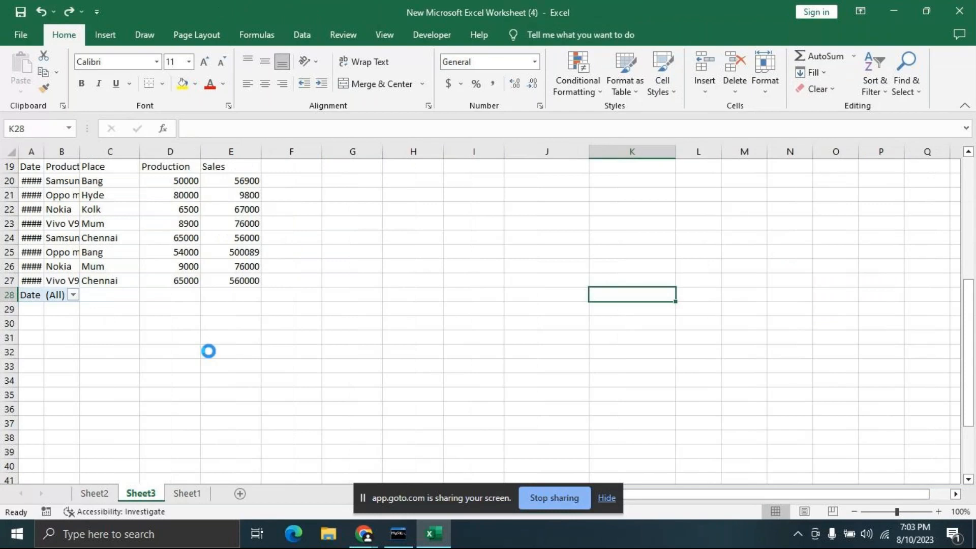
{"action": "key", "text": "ctrl+z"}
{"action": "left_click_drag", "start_coordinate": [440, 414], "coordinate": [509, 377]}
{"action": "scroll", "coordinate": [510, 376], "scroll_direction": "up", "scroll_amount": 3}
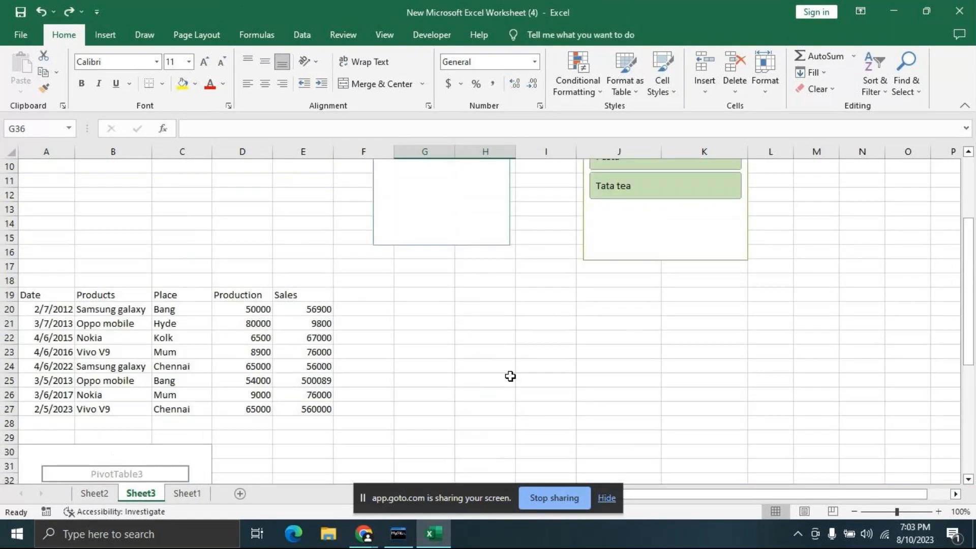
{"action": "scroll", "coordinate": [542, 401], "scroll_direction": "down", "scroll_amount": 2}
{"action": "key", "text": "ctrl+z"}
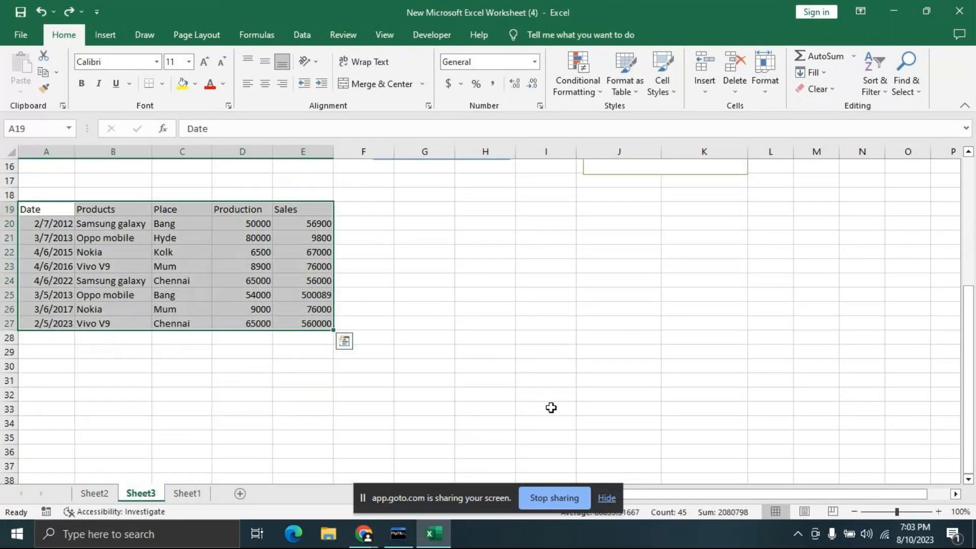
Step: Create a PivotTable from the range A19:E27 in the existing worksheet, placed at cell A47
{"action": "left_click", "coordinate": [98, 36]}
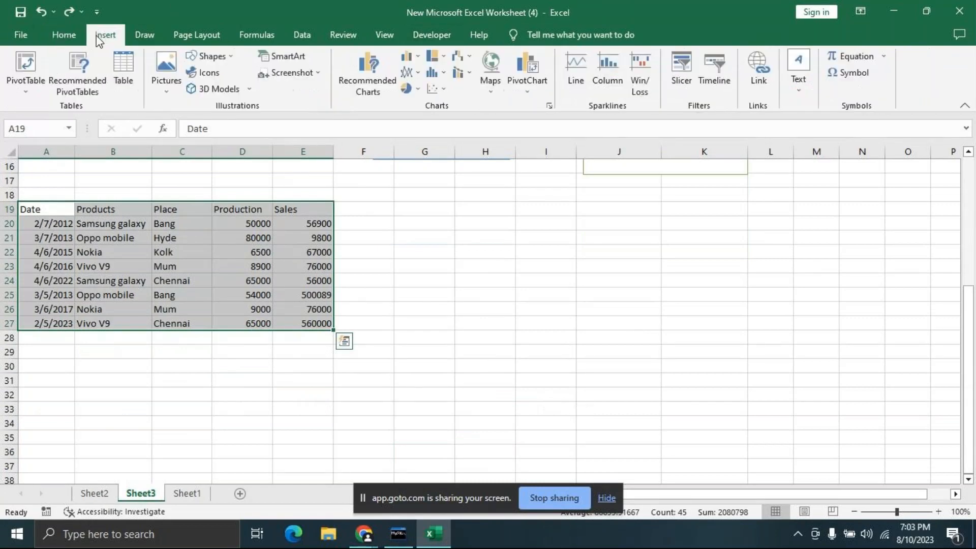
{"action": "left_click", "coordinate": [28, 90]}
{"action": "left_click", "coordinate": [61, 108]}
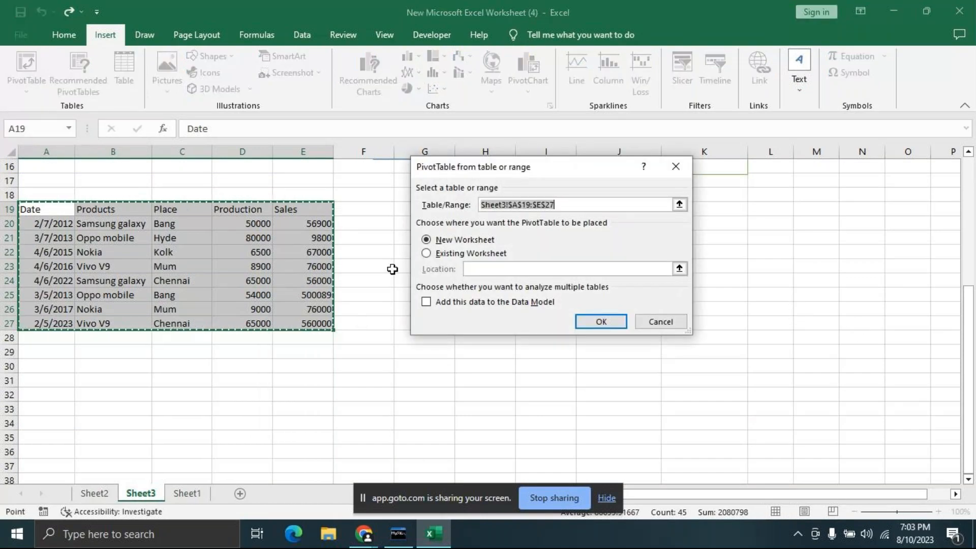
{"action": "left_click", "coordinate": [425, 253]}
{"action": "scroll", "coordinate": [728, 314], "scroll_direction": "down", "scroll_amount": 9}
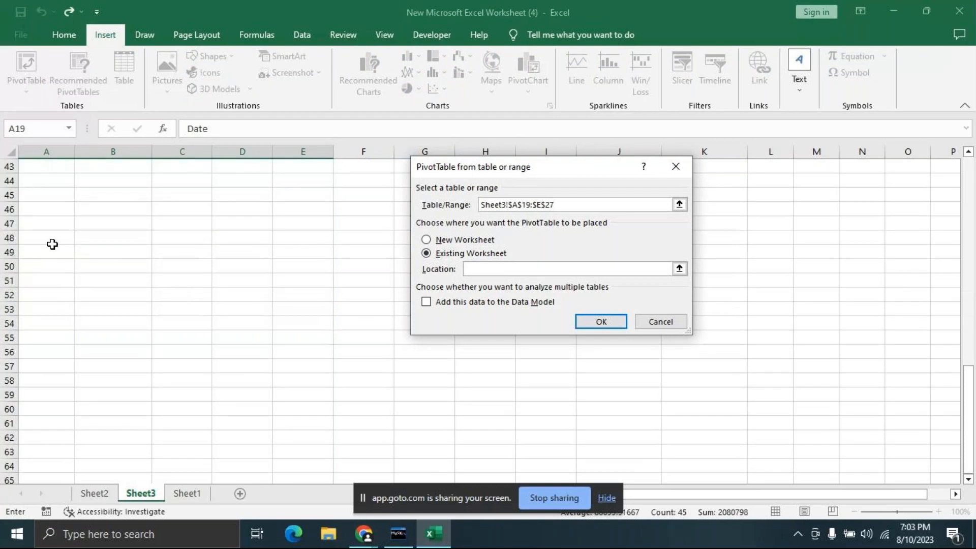
{"action": "left_click", "coordinate": [35, 223]}
{"action": "left_click", "coordinate": [611, 321]}
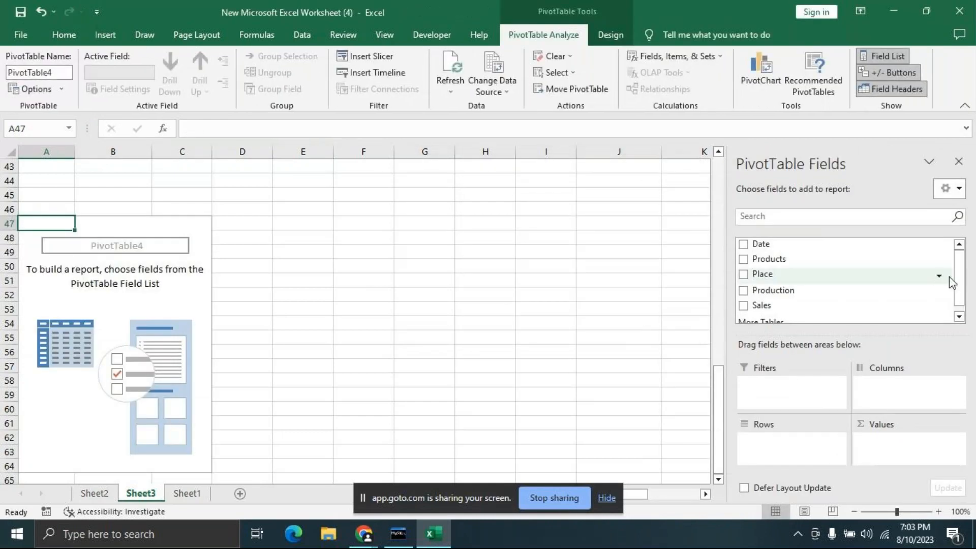
Step: Lay out the PivotTable with Date as filter, Products and Place as rows, and Production and Sales as summed values
{"action": "left_click_drag", "start_coordinate": [767, 253], "coordinate": [767, 349]}
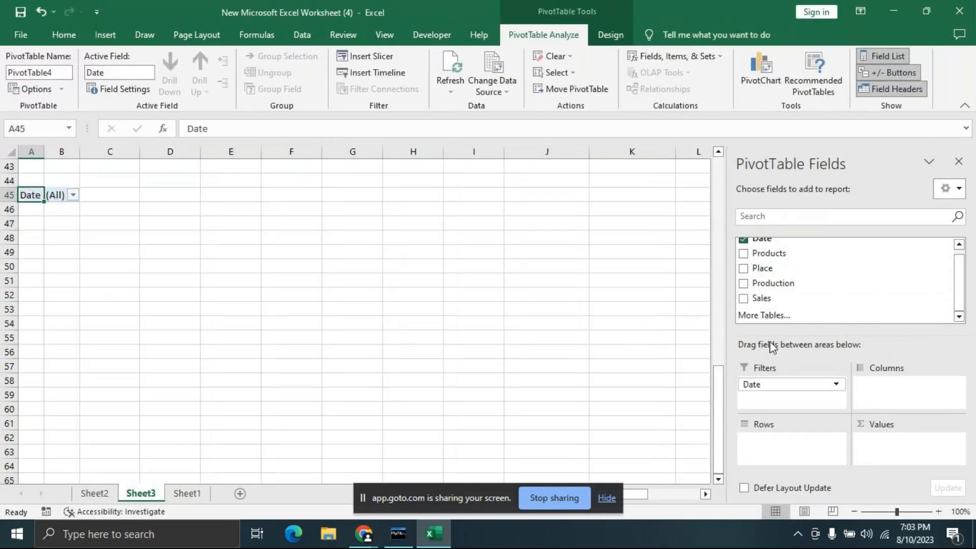
{"action": "left_click_drag", "start_coordinate": [747, 256], "coordinate": [773, 445]}
{"action": "left_click_drag", "start_coordinate": [746, 275], "coordinate": [761, 457]}
{"action": "left_click_drag", "start_coordinate": [763, 283], "coordinate": [884, 454]}
{"action": "left_click", "coordinate": [743, 298]}
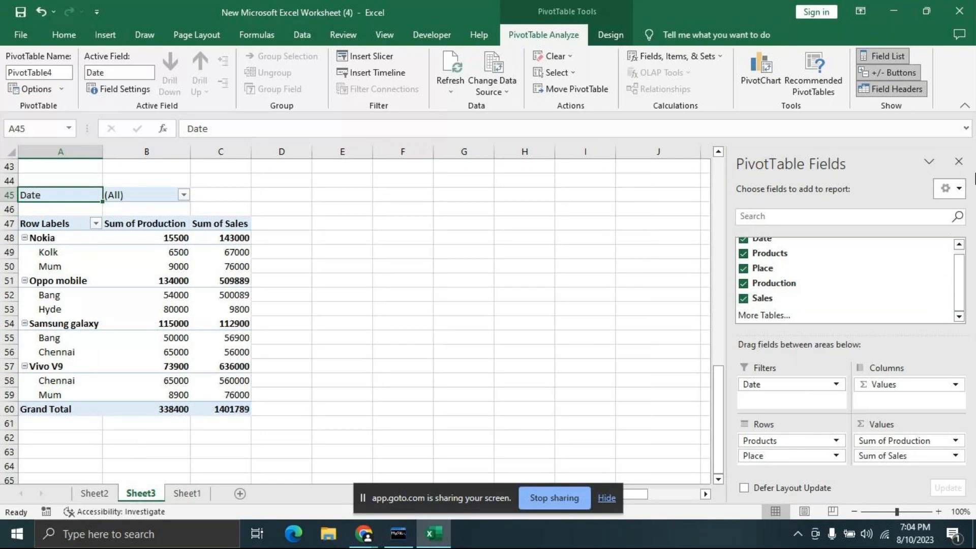
{"action": "left_click", "coordinate": [959, 161]}
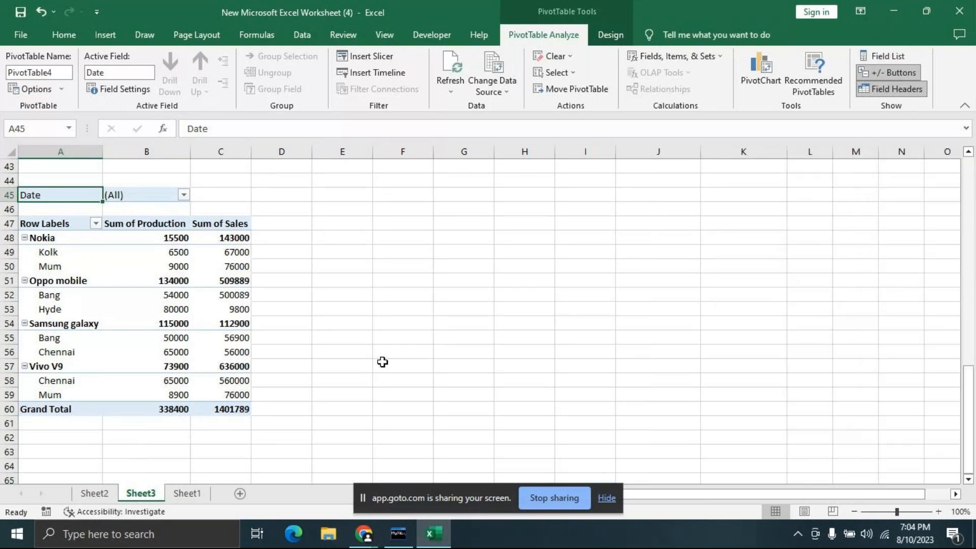
Step: Rename the PivotTable's row label heading in cell A47 to "Products/Place"
{"action": "left_click", "coordinate": [54, 225]}
{"action": "double_click", "coordinate": [53, 224]}
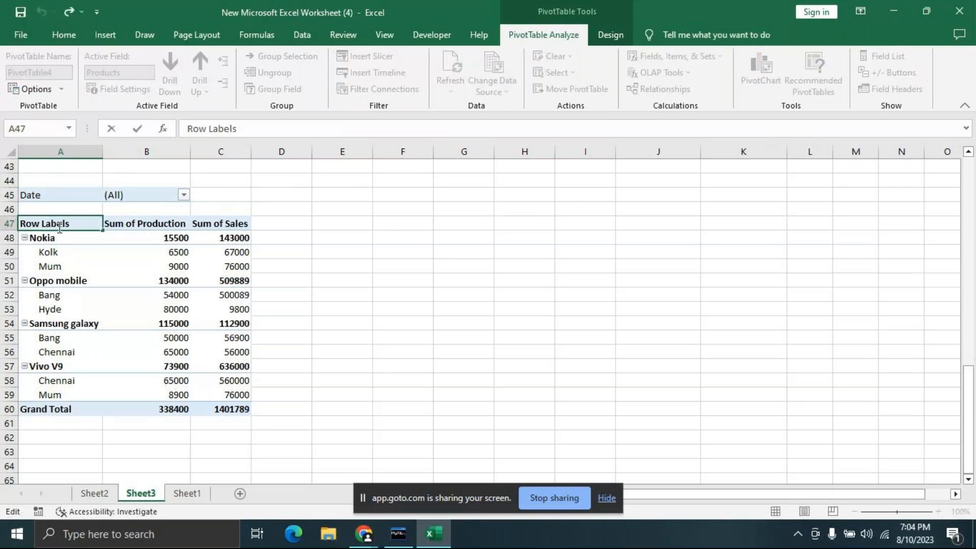
{"action": "key", "text": "BackSpace"}
{"action": "key", "text": "BackSpace"}
{"action": "key", "text": "BackSpace"}
{"action": "key", "text": "BackSpace"}
{"action": "key", "text": "BackSpace"}
{"action": "key", "text": "BackSpace"}
{"action": "key", "text": "BackSpace"}
{"action": "key", "text": "BackSpace"}
{"action": "key", "text": "BackSpace"}
{"action": "key", "text": "BackSpace"}
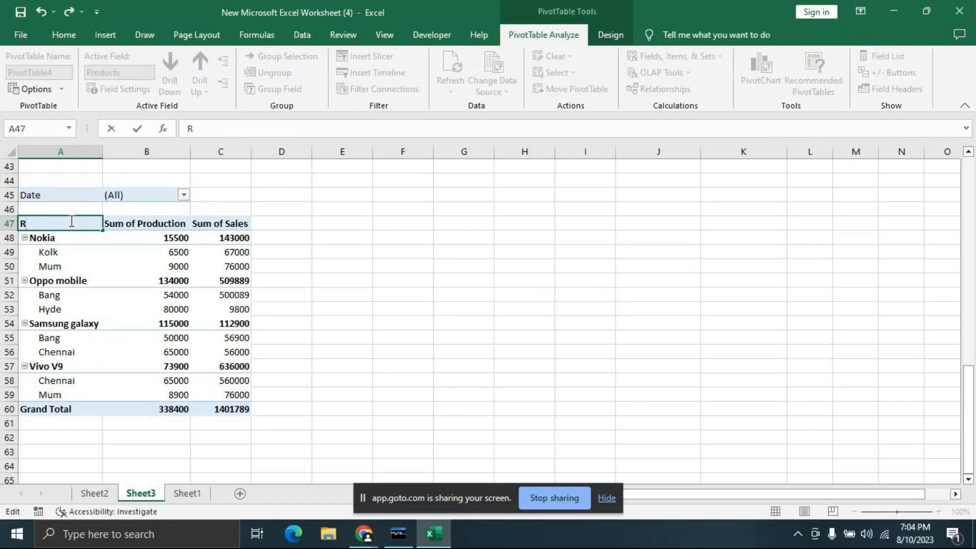
{"action": "type", "text": "Products/Place"}
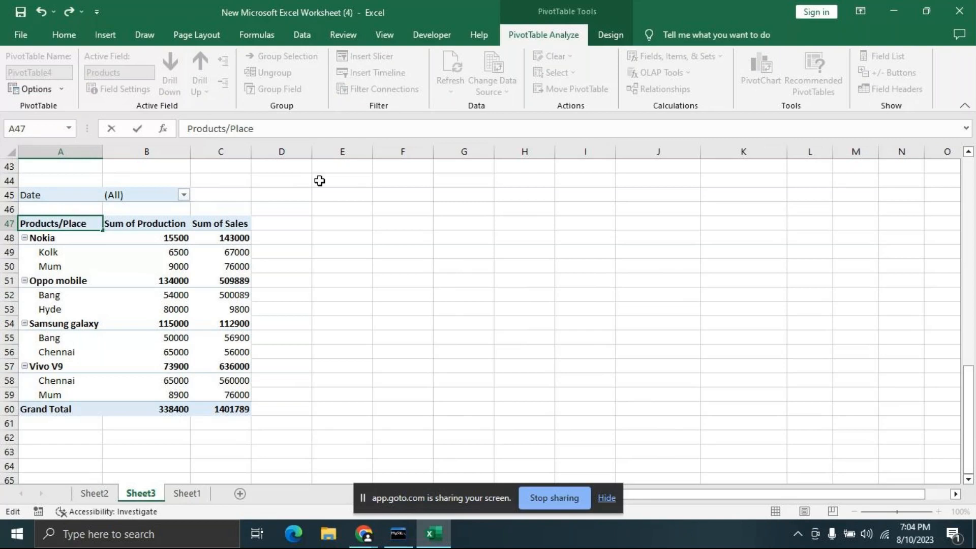
{"action": "left_click", "coordinate": [454, 237]}
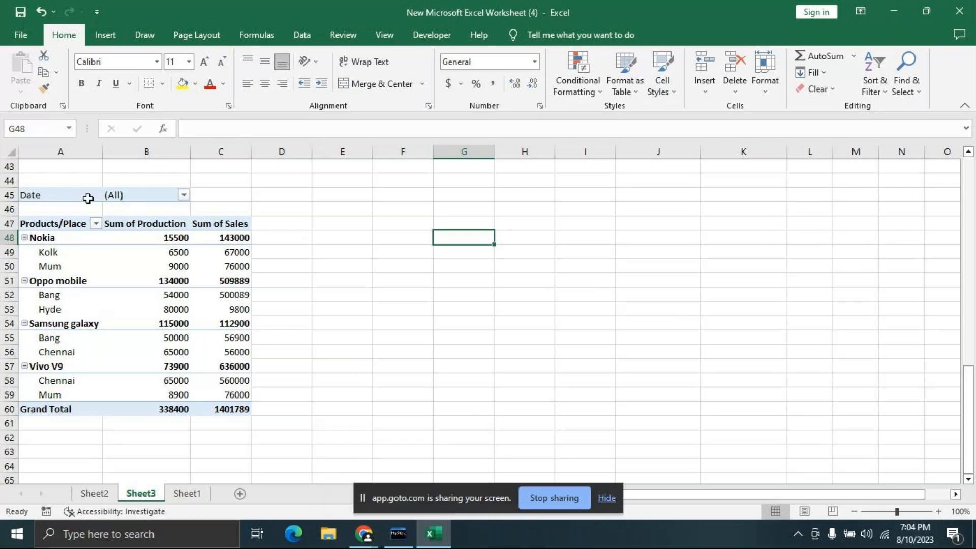
Step: Examine which of the PivotTable's fields are offered for timelines and which for slicers, without inserting any
{"action": "left_click", "coordinate": [48, 228]}
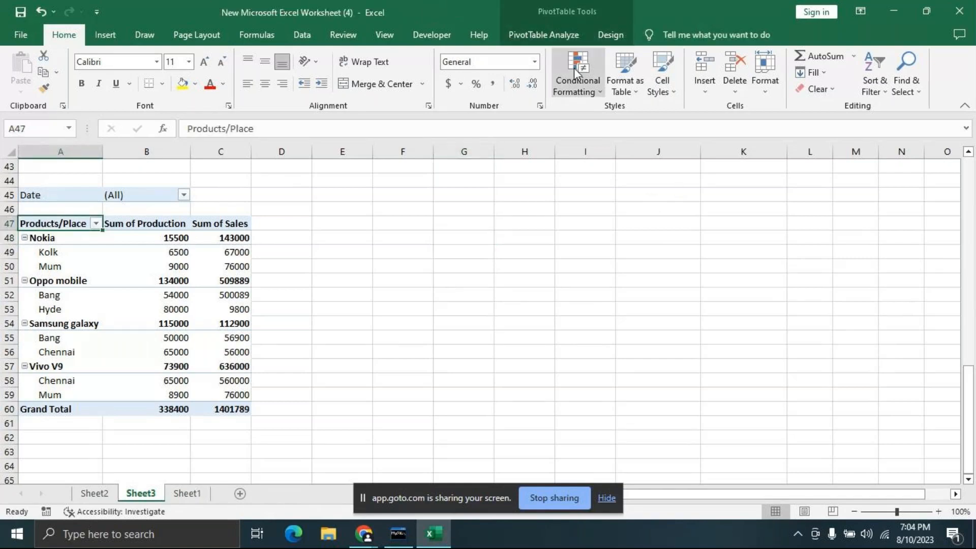
{"action": "left_click", "coordinate": [545, 37]}
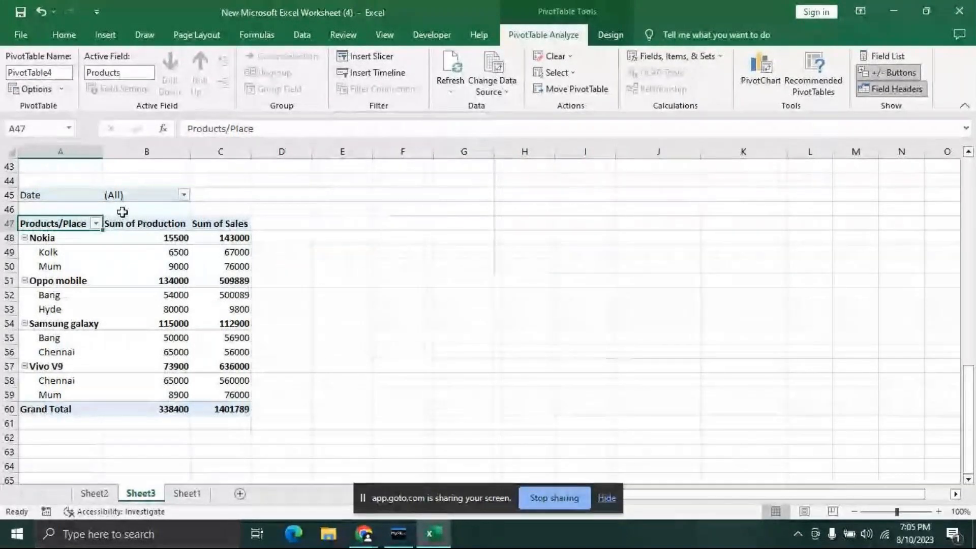
{"action": "left_click", "coordinate": [375, 74]}
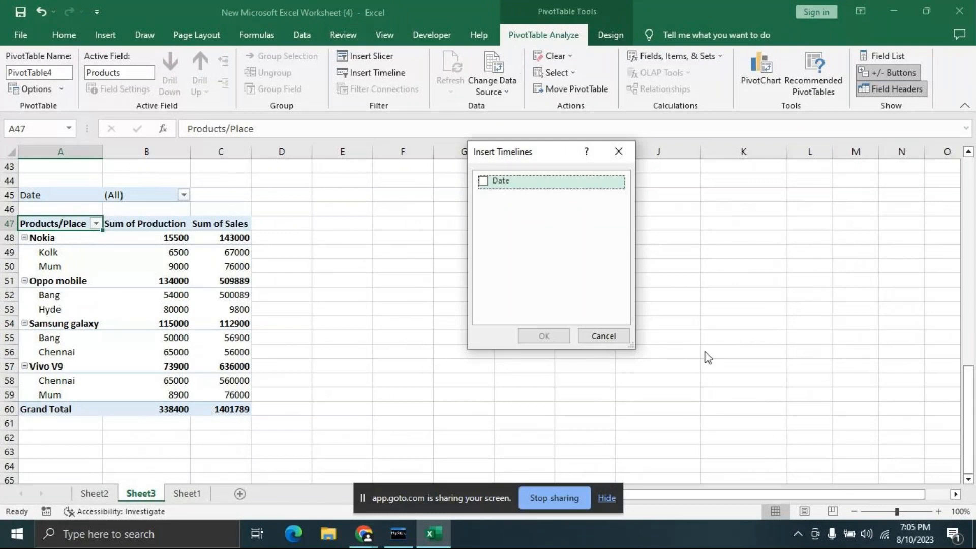
{"action": "left_click", "coordinate": [622, 151]}
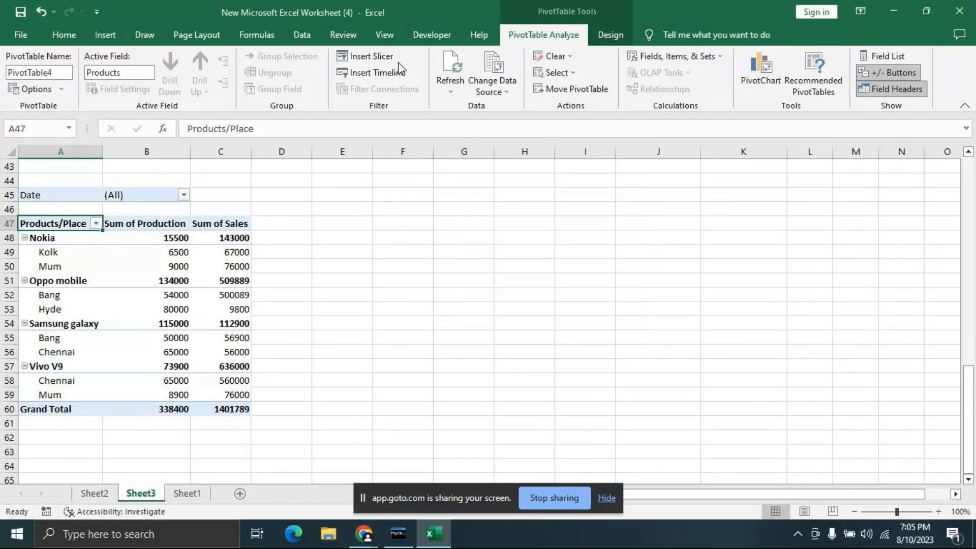
{"action": "left_click", "coordinate": [373, 57]}
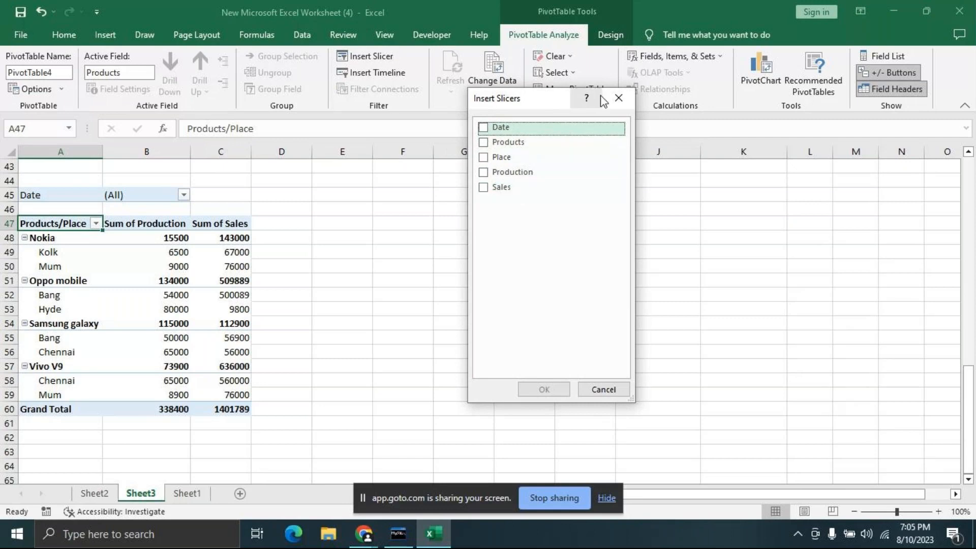
{"action": "left_click", "coordinate": [617, 98]}
Step: Insert a timeline for the Date field and place it beside the PivotTable, enlarged to about 1.88" high and 4.46" wide
{"action": "left_click", "coordinate": [364, 75]}
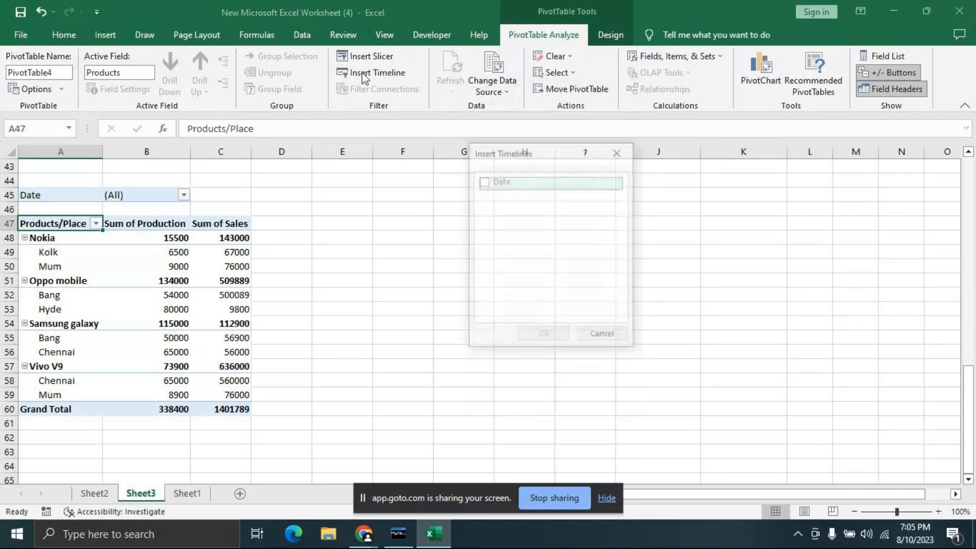
{"action": "left_click", "coordinate": [484, 181]}
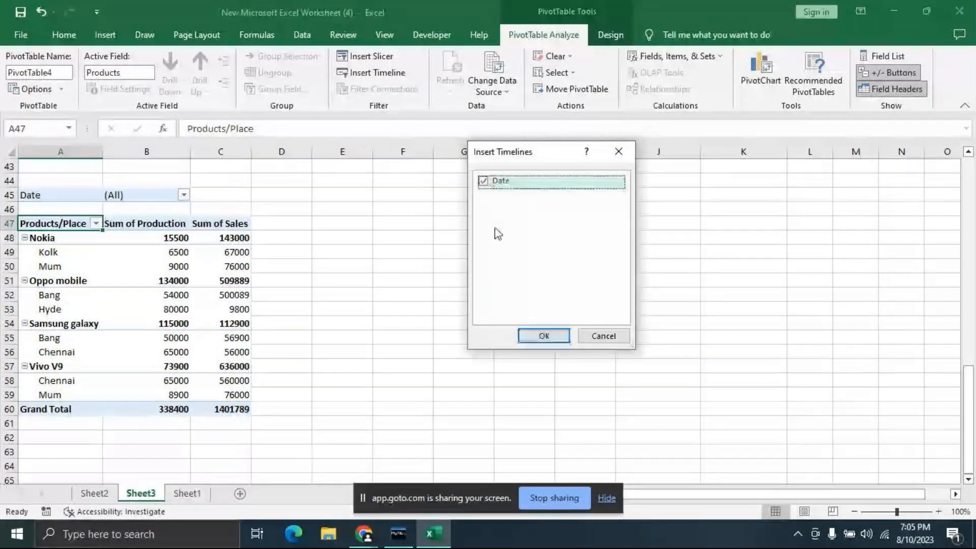
{"action": "left_click", "coordinate": [544, 337]}
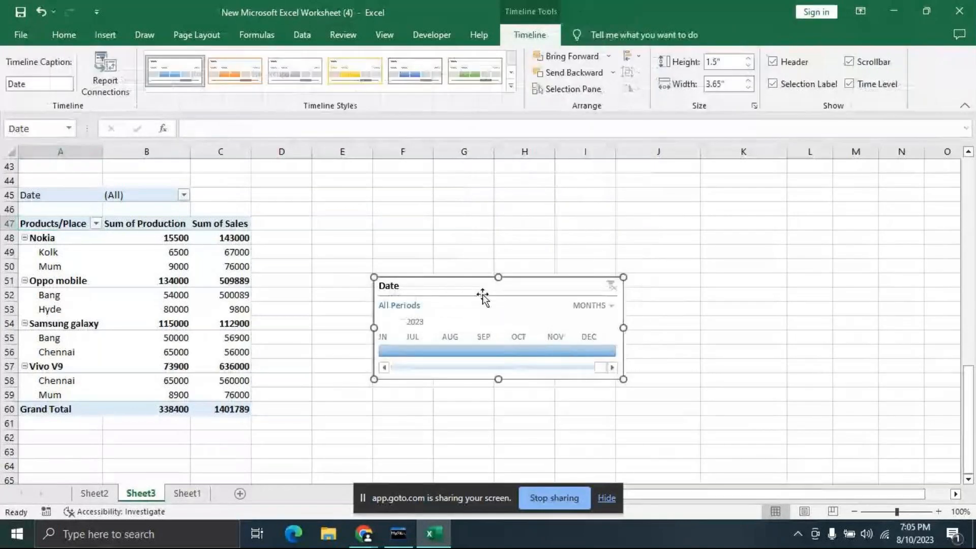
{"action": "left_click_drag", "start_coordinate": [462, 287], "coordinate": [426, 235]}
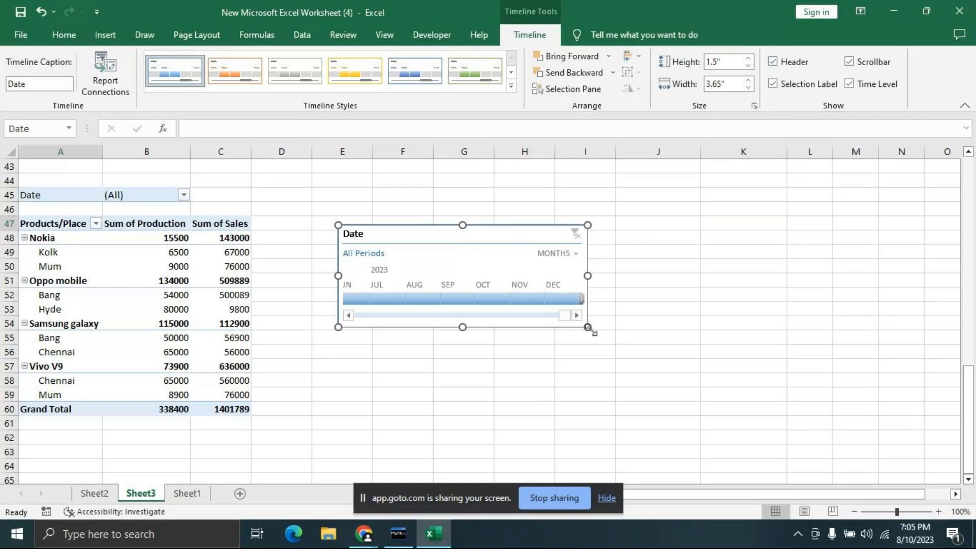
{"action": "left_click_drag", "start_coordinate": [588, 327], "coordinate": [643, 352]}
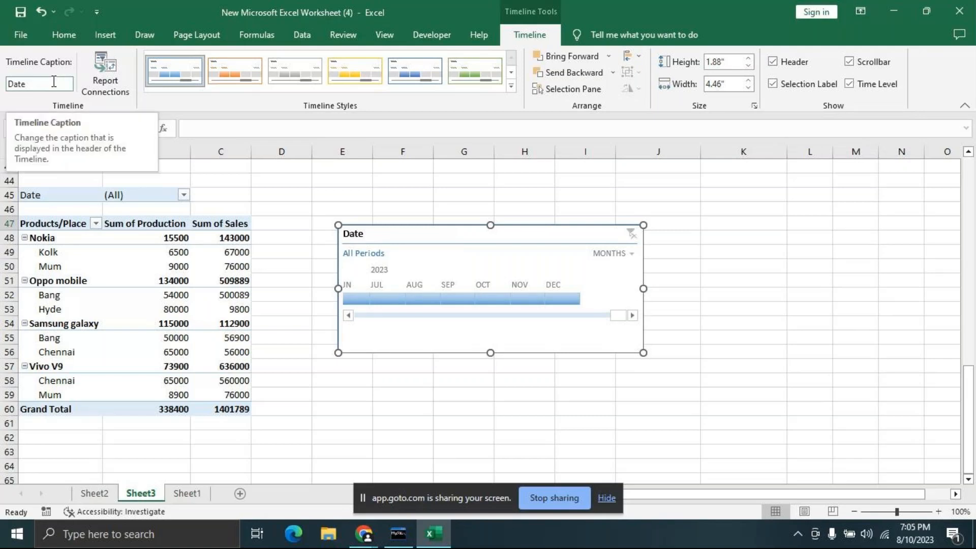
Step: Apply the green style to the Date timeline and set its height to 1.9" and width to 4.8"
{"action": "left_click", "coordinate": [477, 69]}
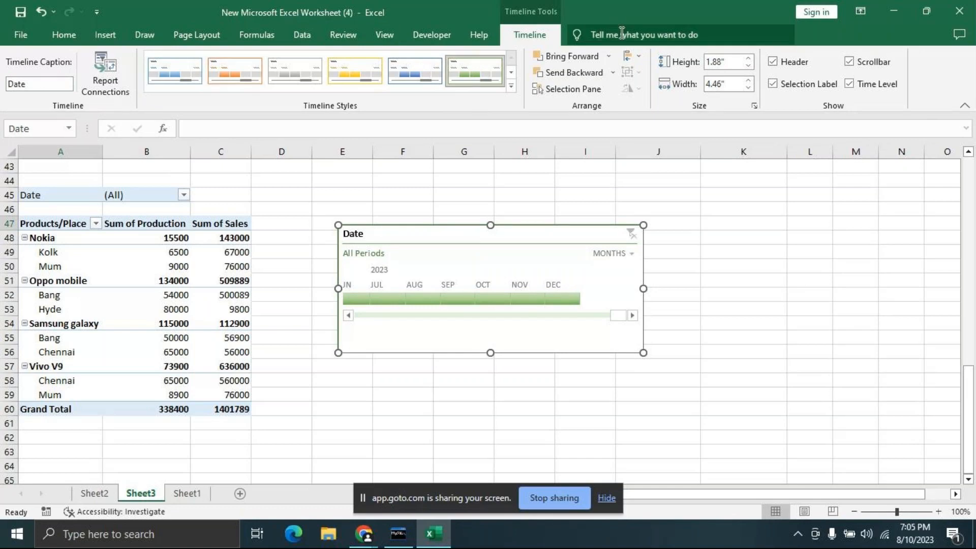
{"action": "left_click", "coordinate": [748, 59]}
{"action": "left_click", "coordinate": [748, 59]}
{"action": "left_click", "coordinate": [748, 65]}
{"action": "left_click", "coordinate": [749, 80]}
{"action": "left_click", "coordinate": [749, 80]}
{"action": "left_click", "coordinate": [748, 81]}
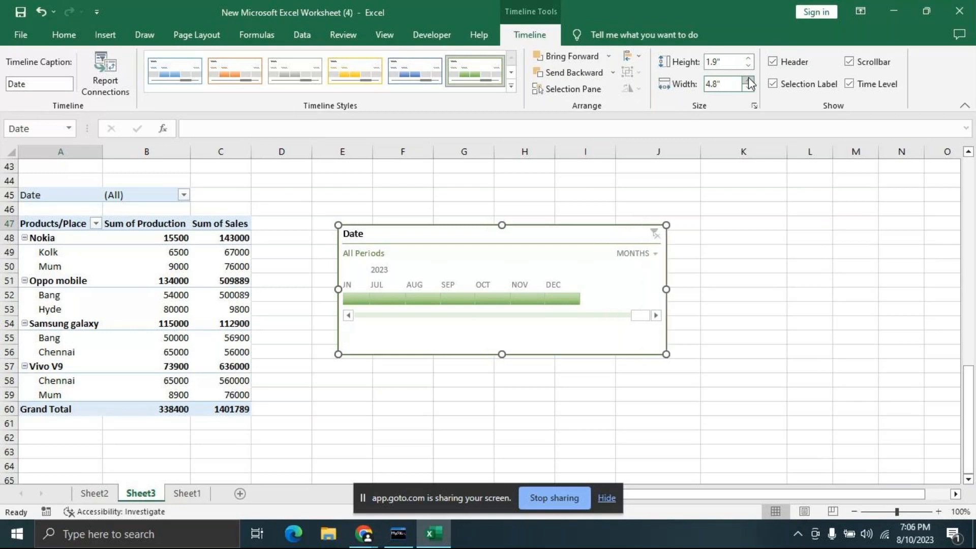
Step: Switch the Date timeline's header, selection label, scrollbar and time level off and back on one by one
{"action": "left_click", "coordinate": [772, 62]}
{"action": "left_click", "coordinate": [771, 62]}
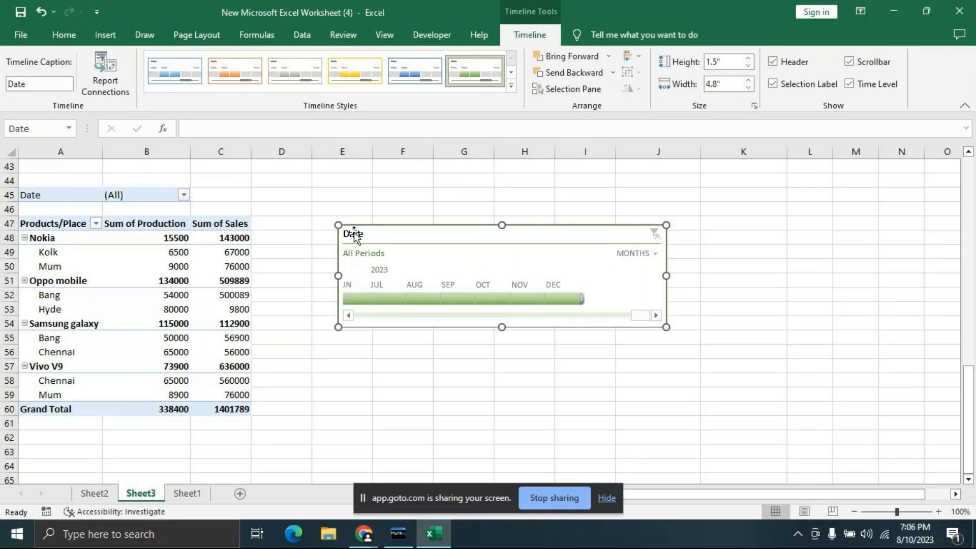
{"action": "left_click", "coordinate": [773, 61]}
{"action": "left_click", "coordinate": [773, 61]}
{"action": "left_click", "coordinate": [772, 85]}
{"action": "left_click", "coordinate": [849, 62]}
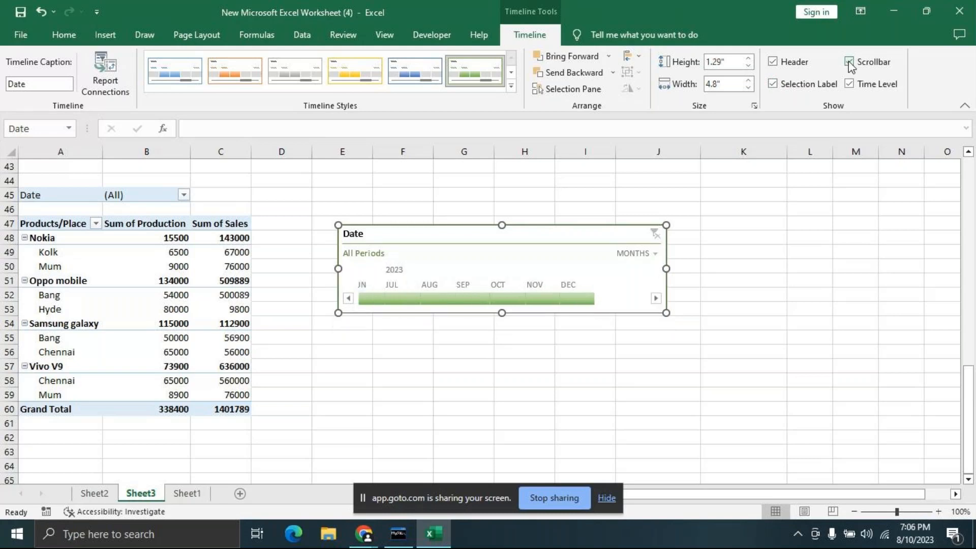
{"action": "left_click", "coordinate": [850, 62]}
{"action": "left_click", "coordinate": [849, 84]}
{"action": "left_click", "coordinate": [849, 84]}
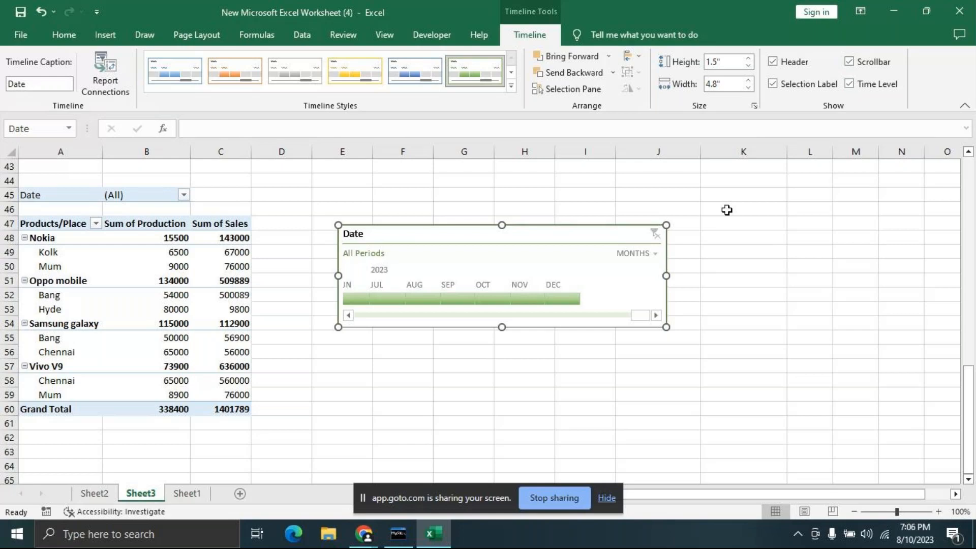
Step: Switch the Date timeline's time level to quarters, to days, and finally to years
{"action": "left_click", "coordinate": [656, 254]}
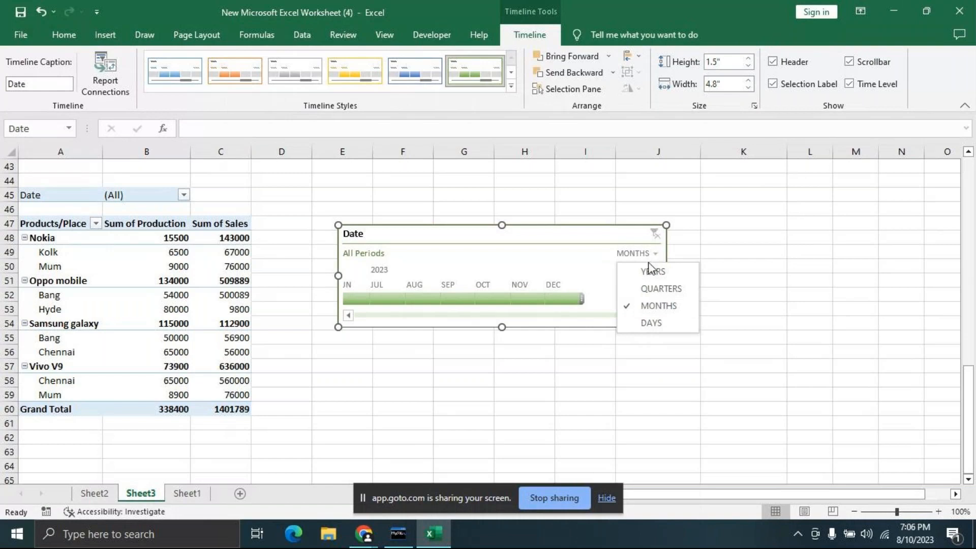
{"action": "left_click", "coordinate": [653, 288]}
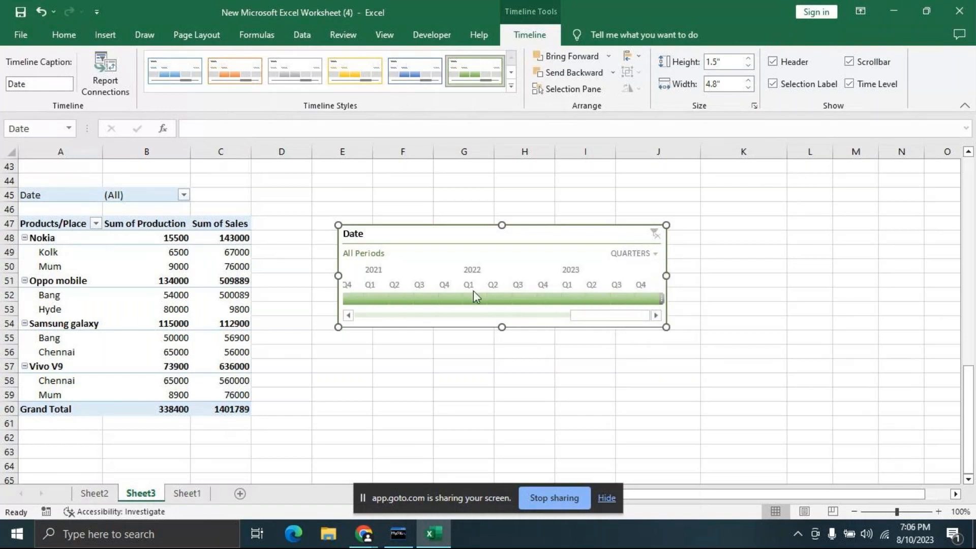
{"action": "left_click", "coordinate": [655, 252]}
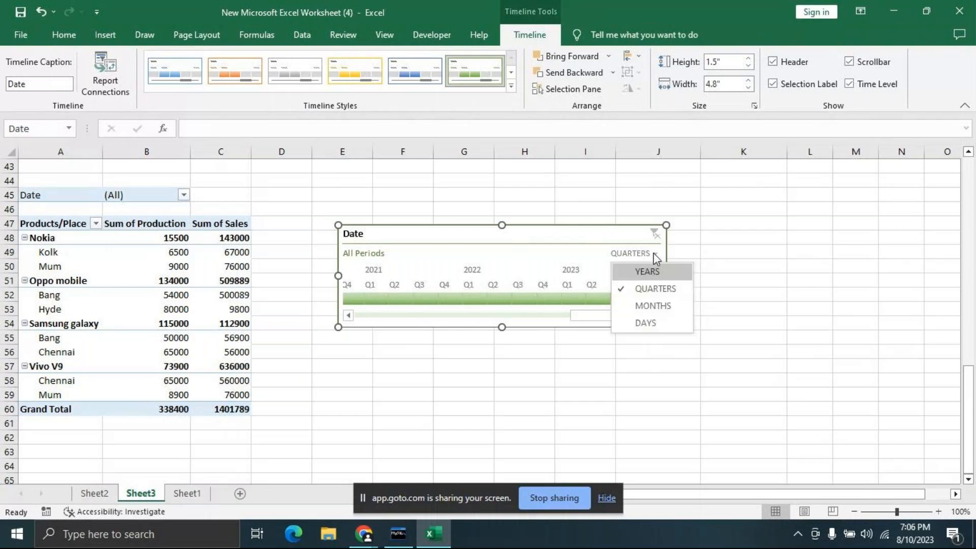
{"action": "left_click", "coordinate": [647, 323]}
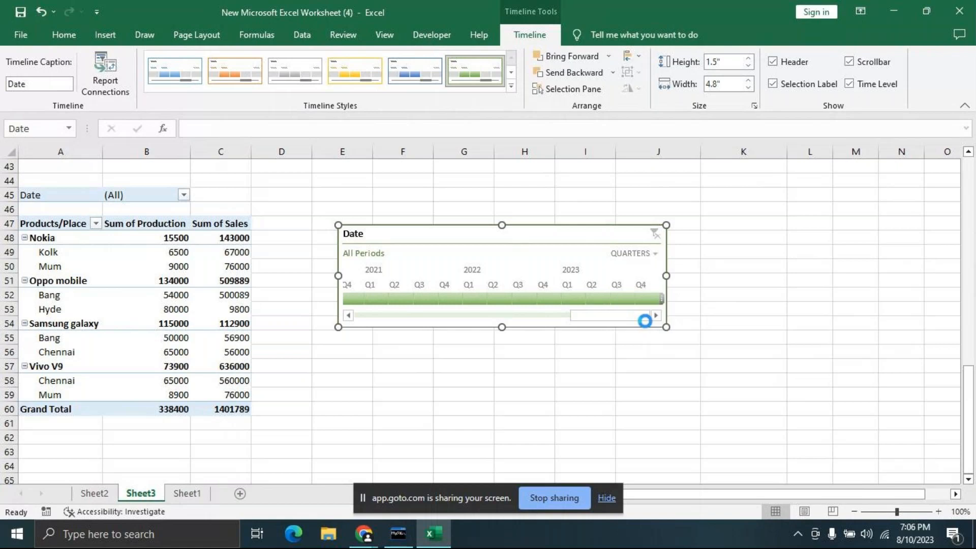
{"action": "left_click", "coordinate": [655, 253]}
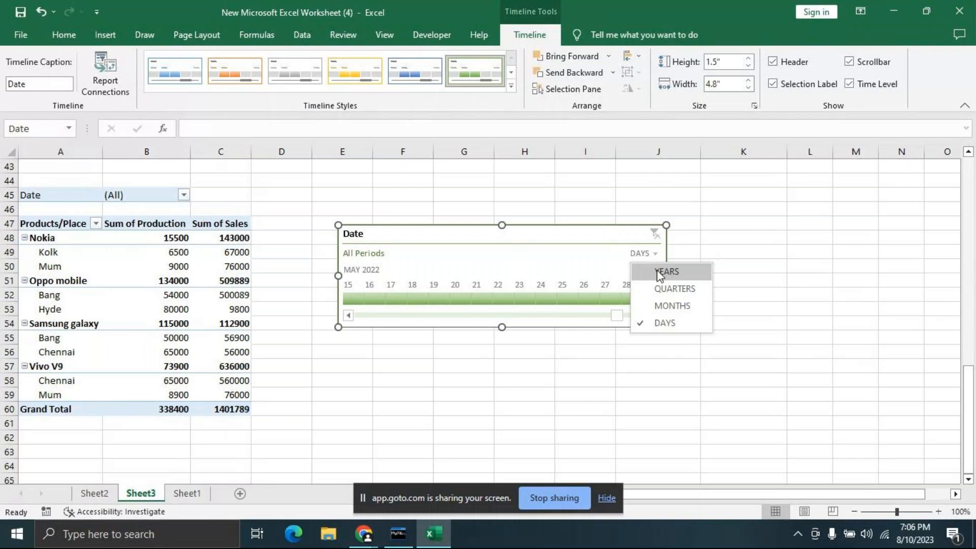
{"action": "left_click", "coordinate": [655, 275]}
Step: Filter the PivotTable with the Date timeline to each single year from 2012 through 2019 in turn
{"action": "left_click_drag", "start_coordinate": [490, 318], "coordinate": [378, 321]}
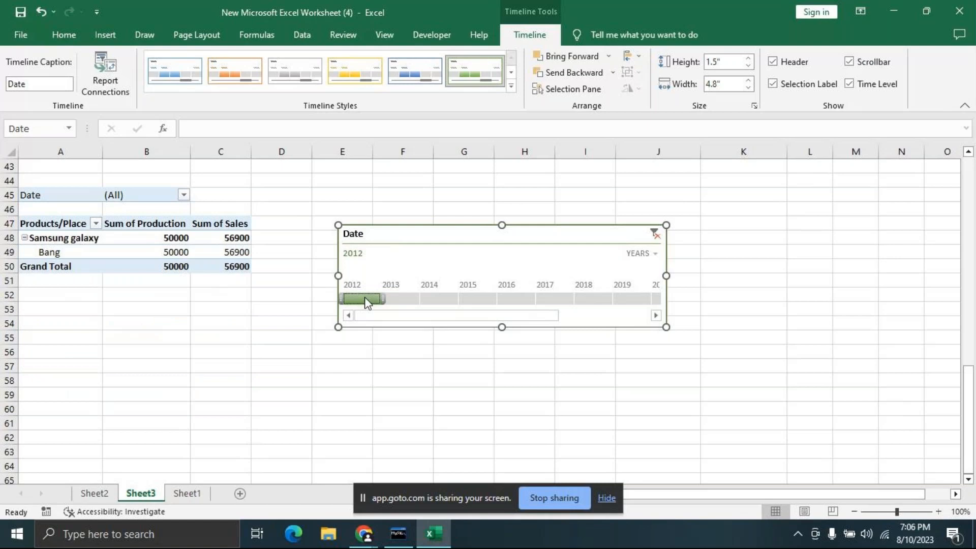
{"action": "left_click", "coordinate": [405, 300]}
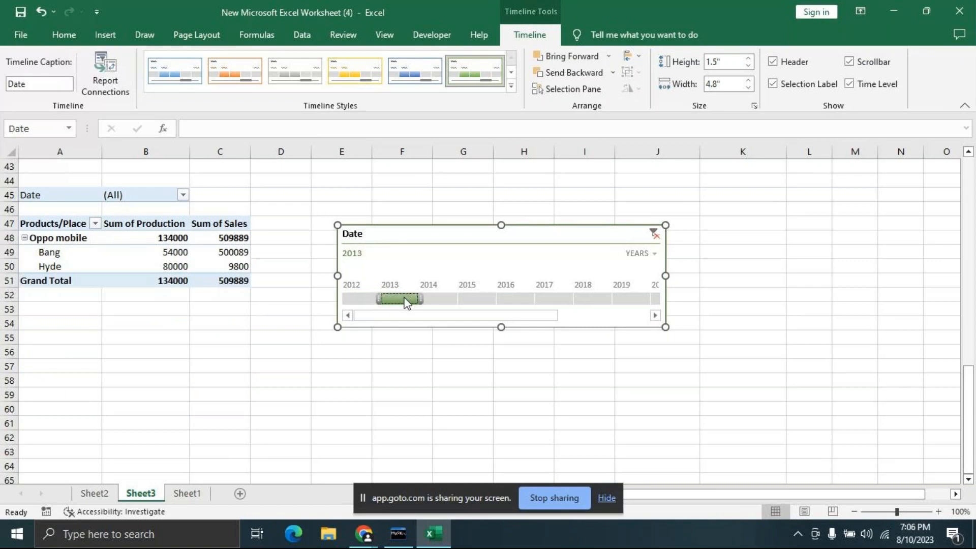
{"action": "left_click", "coordinate": [437, 299]}
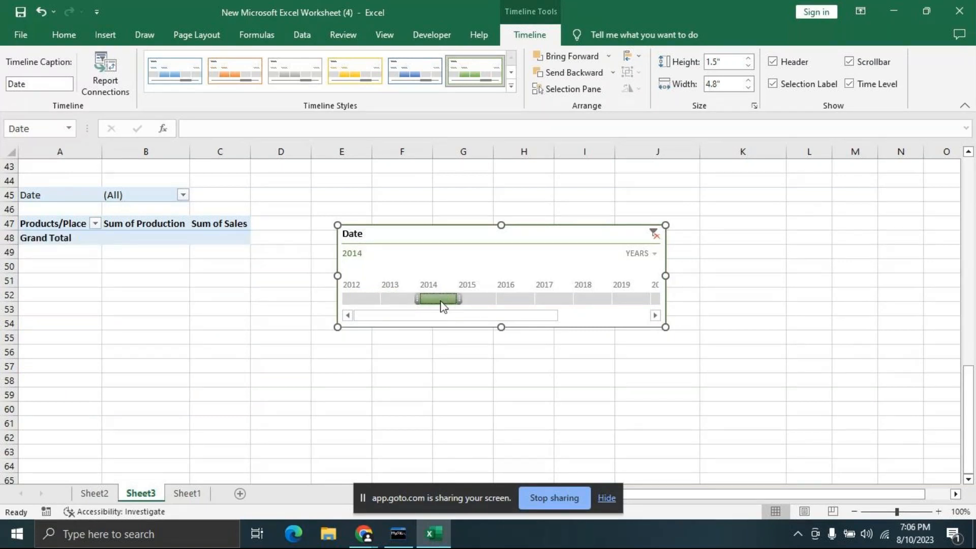
{"action": "left_click", "coordinate": [476, 300]}
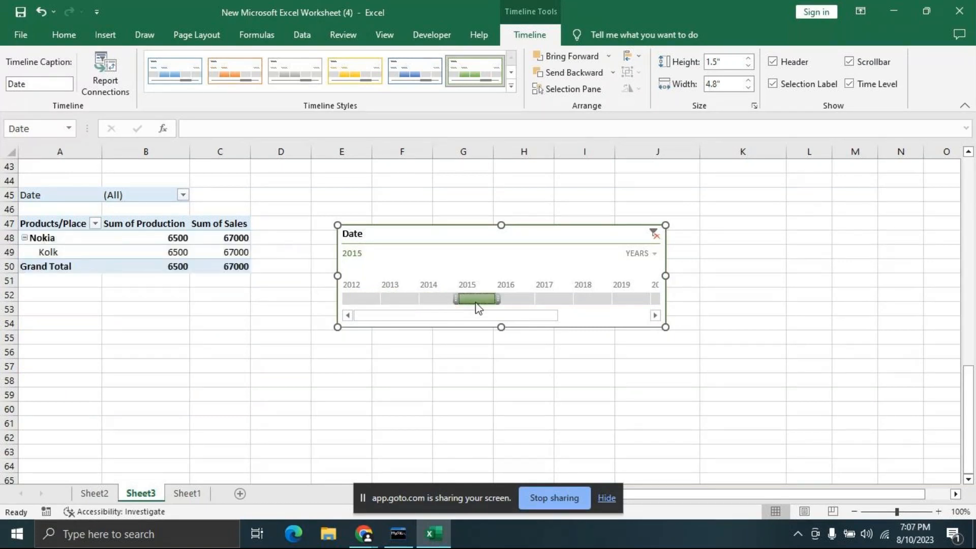
{"action": "left_click", "coordinate": [514, 299]}
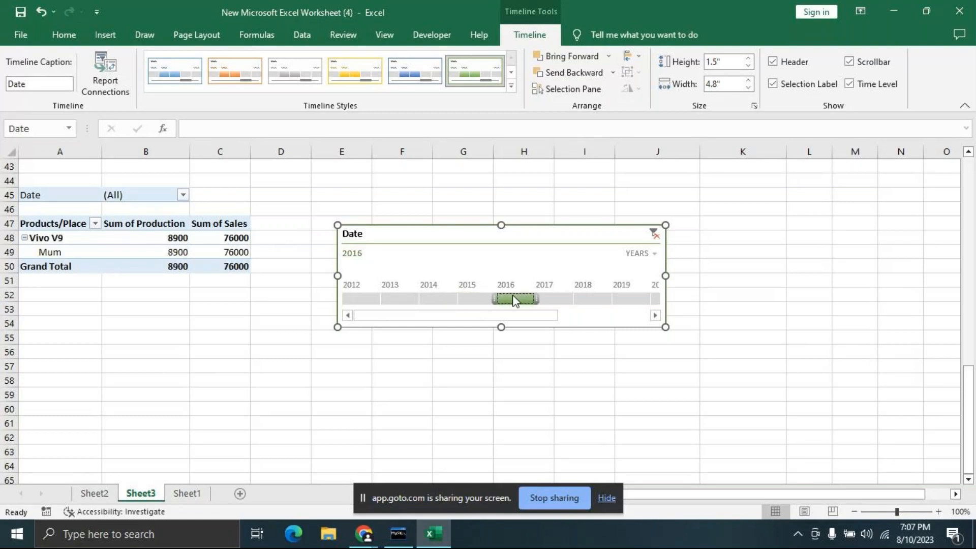
{"action": "left_click", "coordinate": [550, 299]}
{"action": "left_click", "coordinate": [600, 301]}
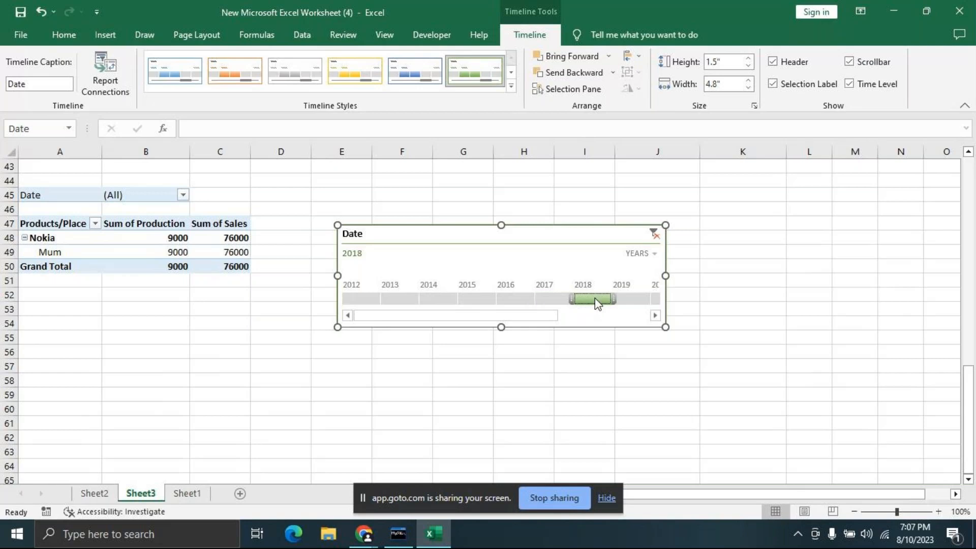
{"action": "left_click", "coordinate": [633, 300]}
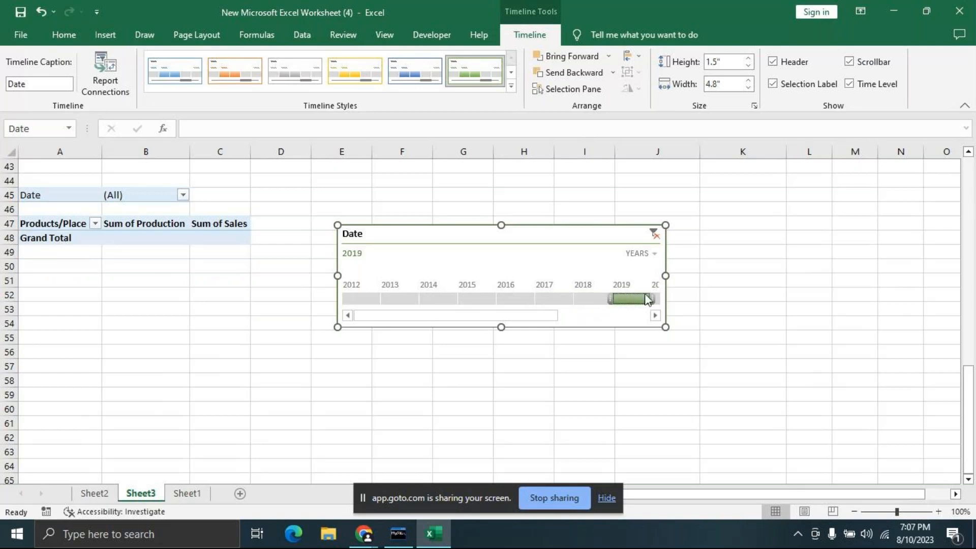
Step: Filter the PivotTable with the Date timeline to each single year from 2020 through 2023 in turn
{"action": "left_click", "coordinate": [572, 315]}
{"action": "left_click", "coordinate": [535, 300]}
{"action": "left_click", "coordinate": [562, 299]}
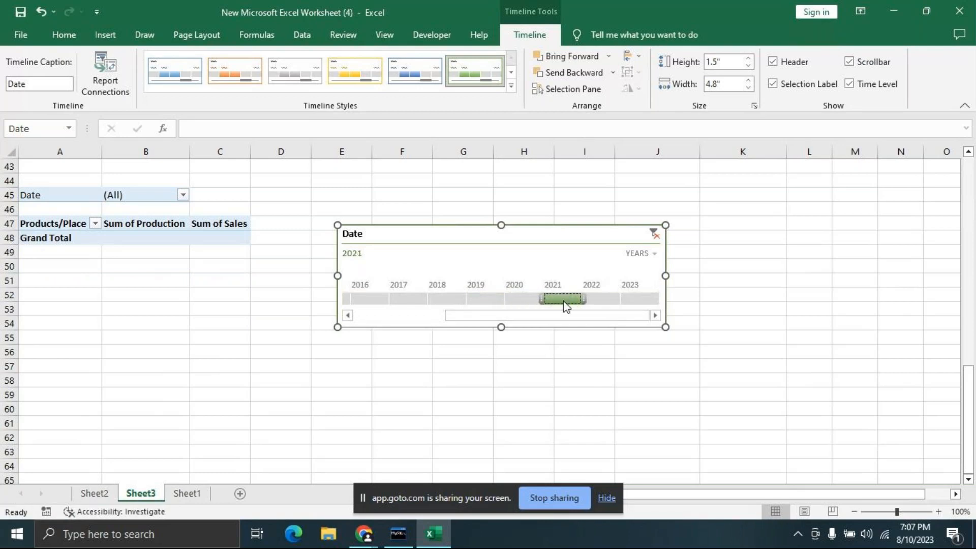
{"action": "left_click", "coordinate": [602, 302]}
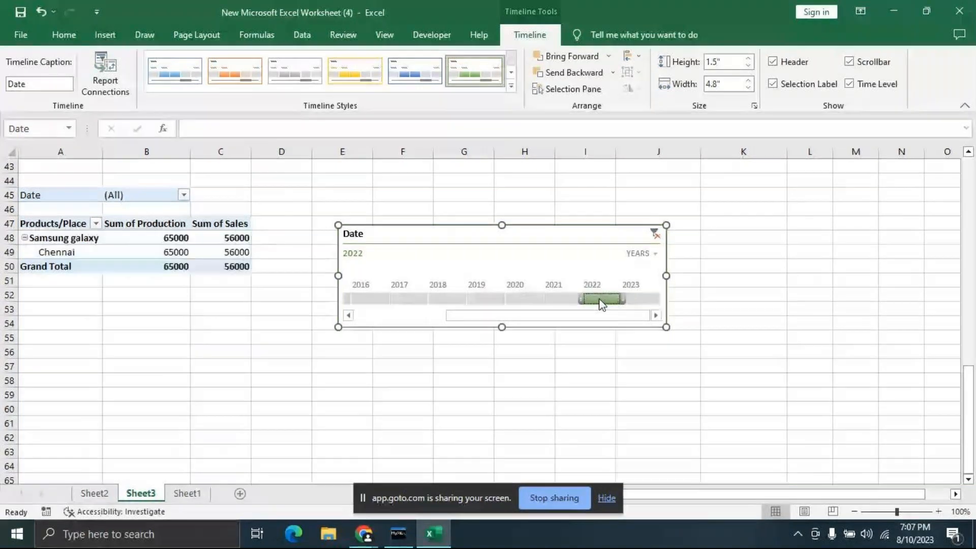
{"action": "left_click", "coordinate": [632, 303]}
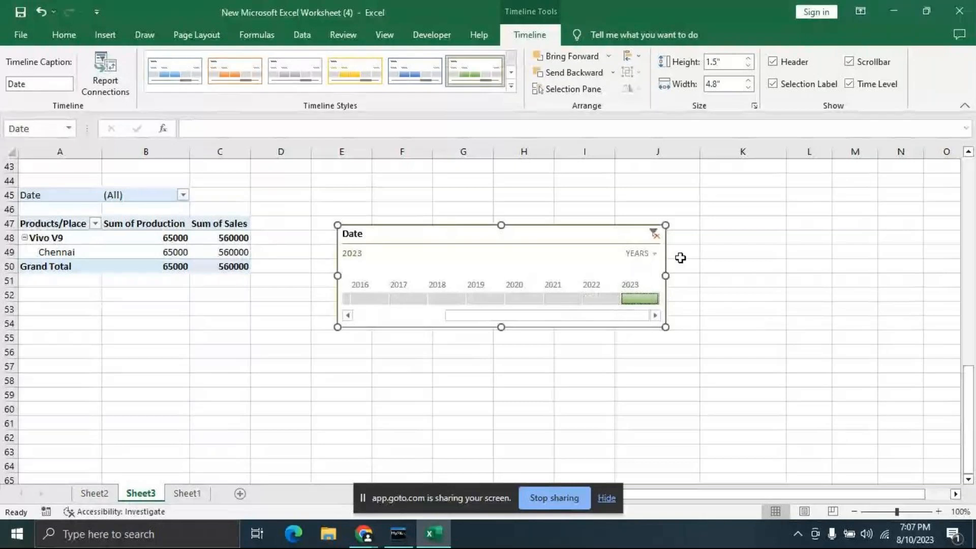
Step: Filter the Date timeline to 2016 and clear its filter to include all periods again
{"action": "left_click_drag", "start_coordinate": [627, 299], "coordinate": [361, 303]}
{"action": "left_click", "coordinate": [361, 300]}
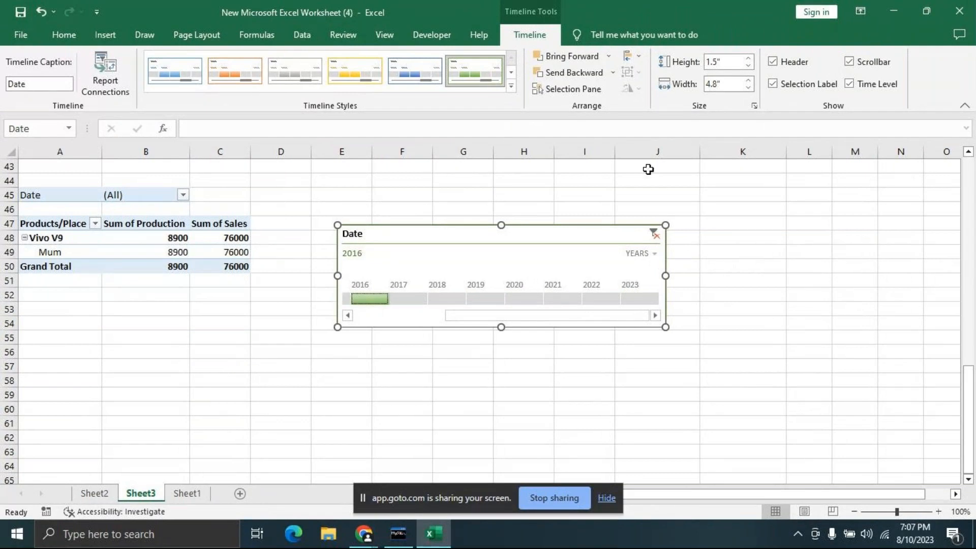
{"action": "left_click", "coordinate": [653, 234]}
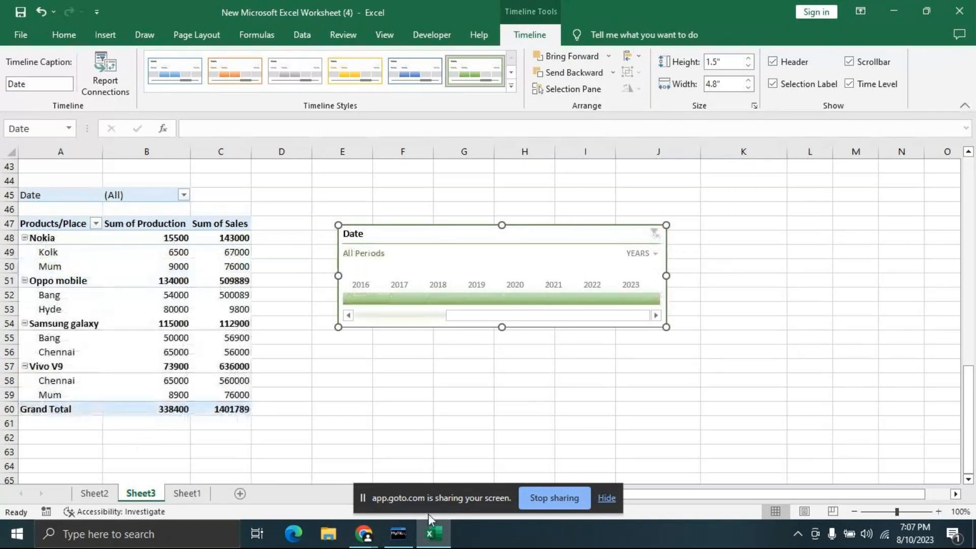
Step: Switch to the GoTo meeting window to read the class chat and return to the Excel worksheet
{"action": "mouse_move", "coordinate": [396, 539]}
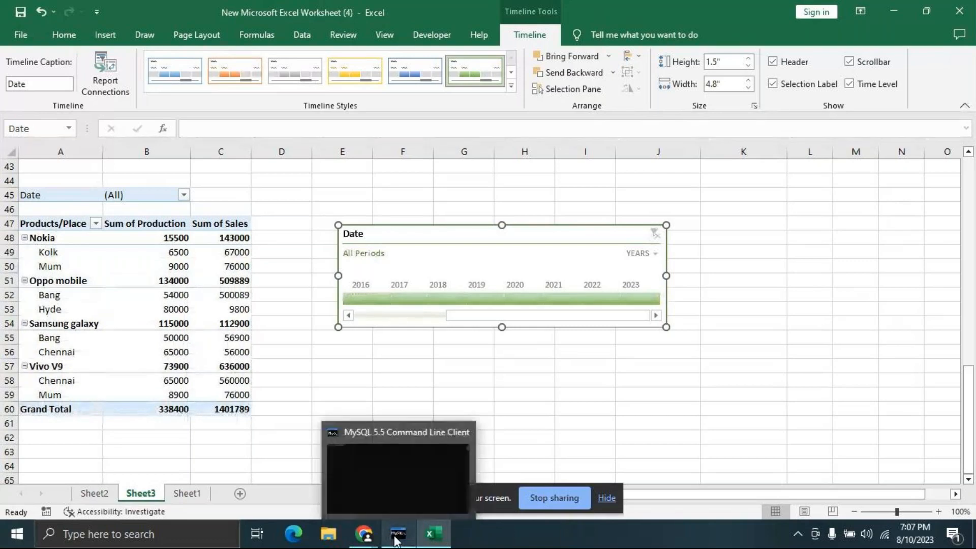
{"action": "mouse_move", "coordinate": [365, 534]}
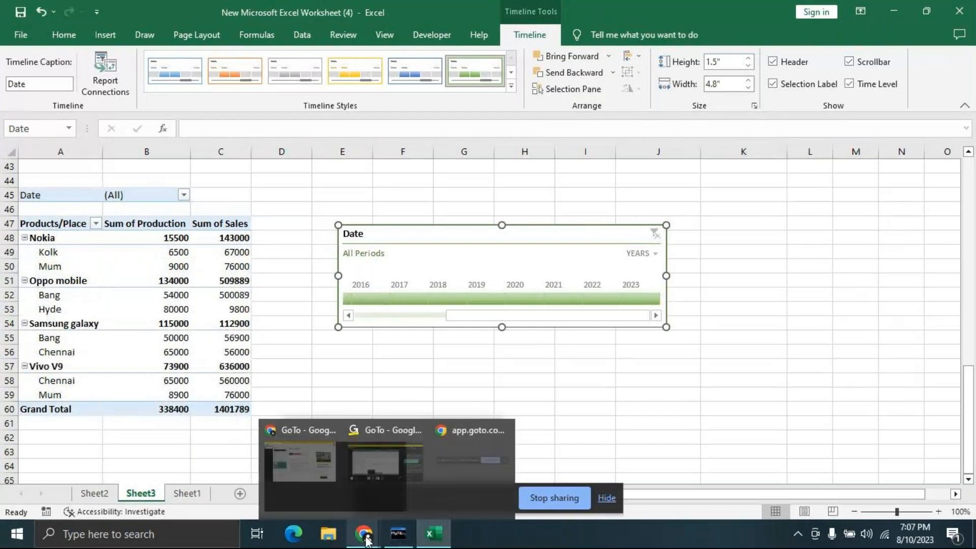
{"action": "left_click", "coordinate": [370, 481]}
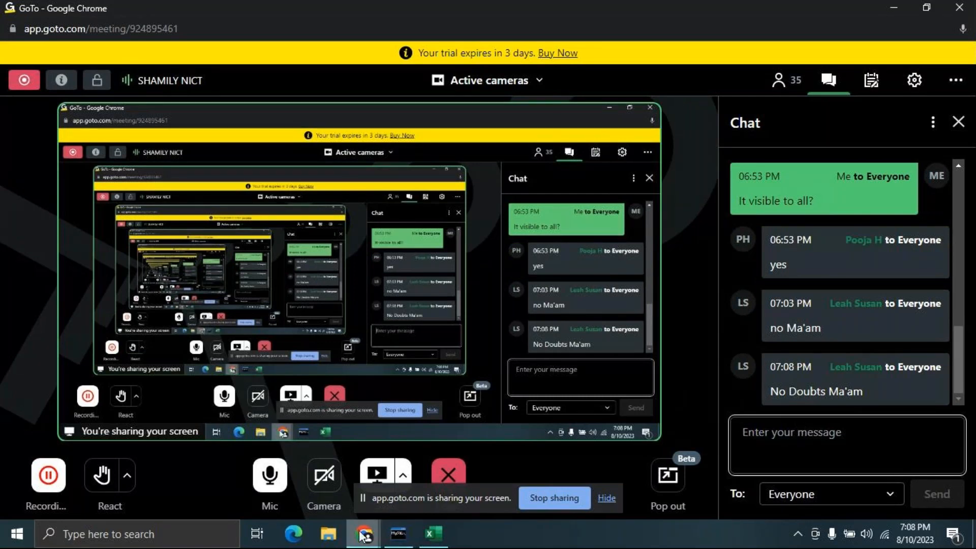
{"action": "left_click", "coordinate": [443, 542]}
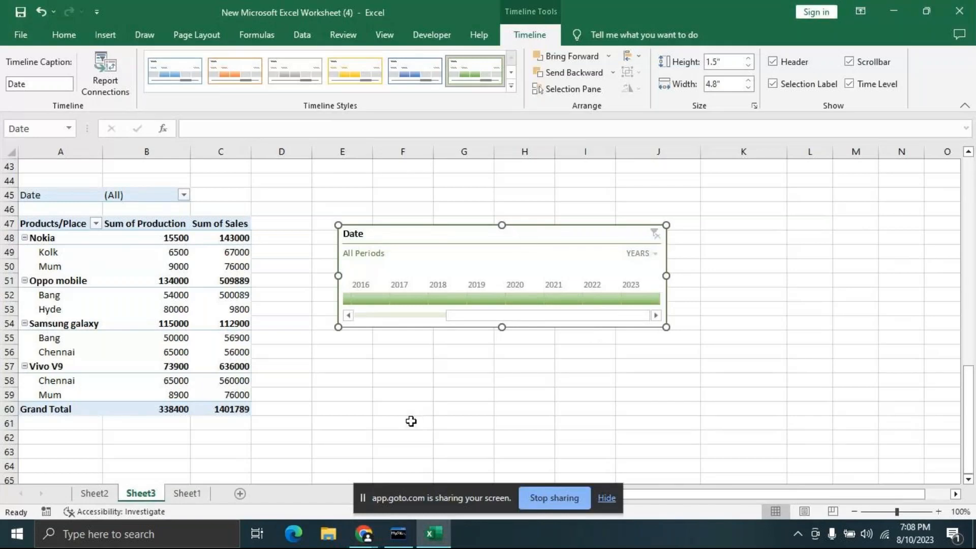
Step: Select the PivotTable's heading cell A47 and look up the PivotChart command among its analysis tools
{"action": "left_click", "coordinate": [455, 368]}
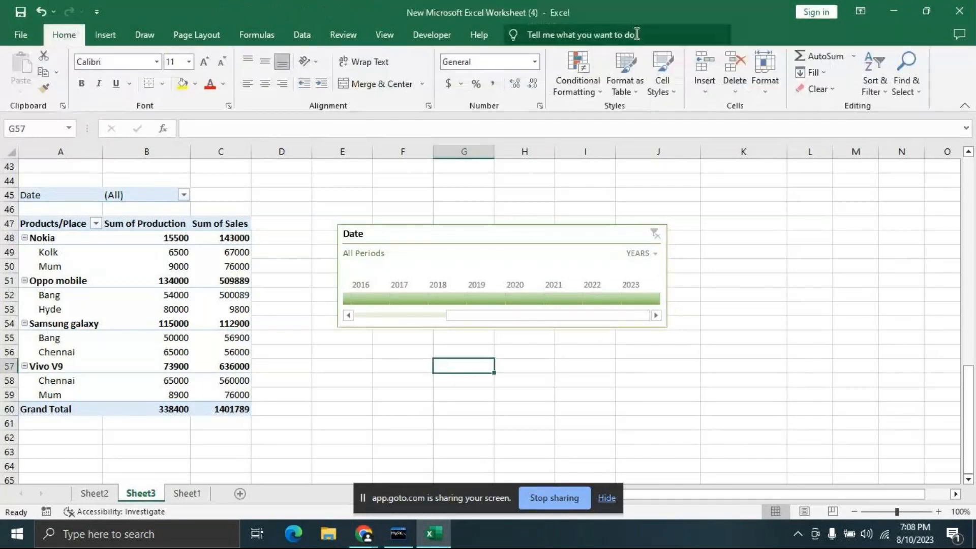
{"action": "left_click", "coordinate": [258, 365]}
{"action": "left_click", "coordinate": [315, 366]}
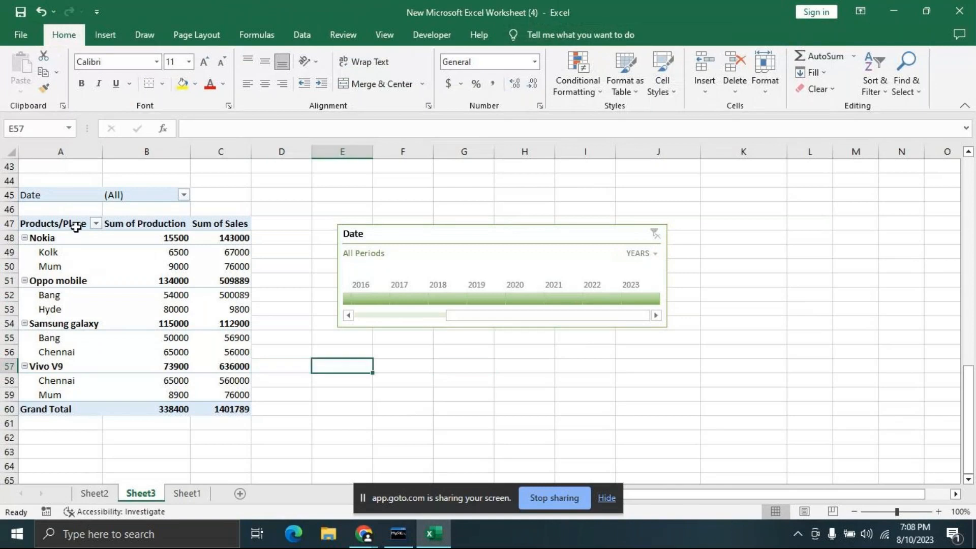
{"action": "left_click", "coordinate": [76, 227]}
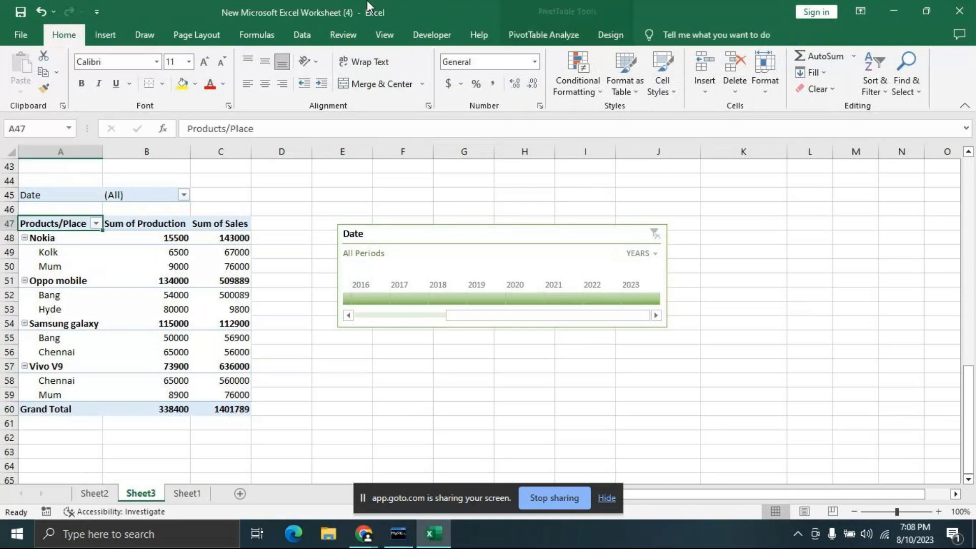
{"action": "left_click", "coordinate": [567, 37]}
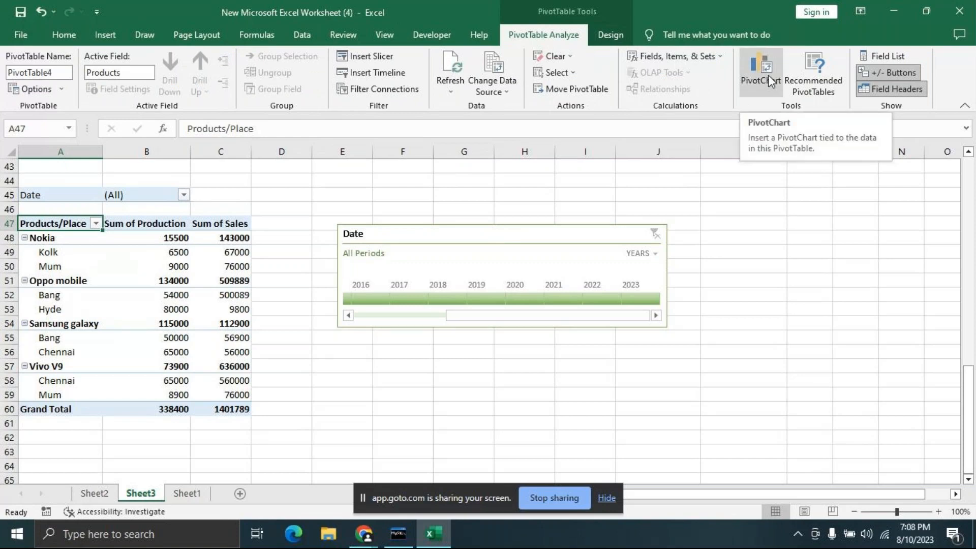
Step: Review the earlier PivotTable, its slicers and the source data on Sheet3, and look up the PivotChart command among the insertable charts
{"action": "left_click", "coordinate": [782, 250]}
{"action": "scroll", "coordinate": [491, 391], "scroll_direction": "up", "scroll_amount": 1}
{"action": "scroll", "coordinate": [492, 391], "scroll_direction": "up", "scroll_amount": 10}
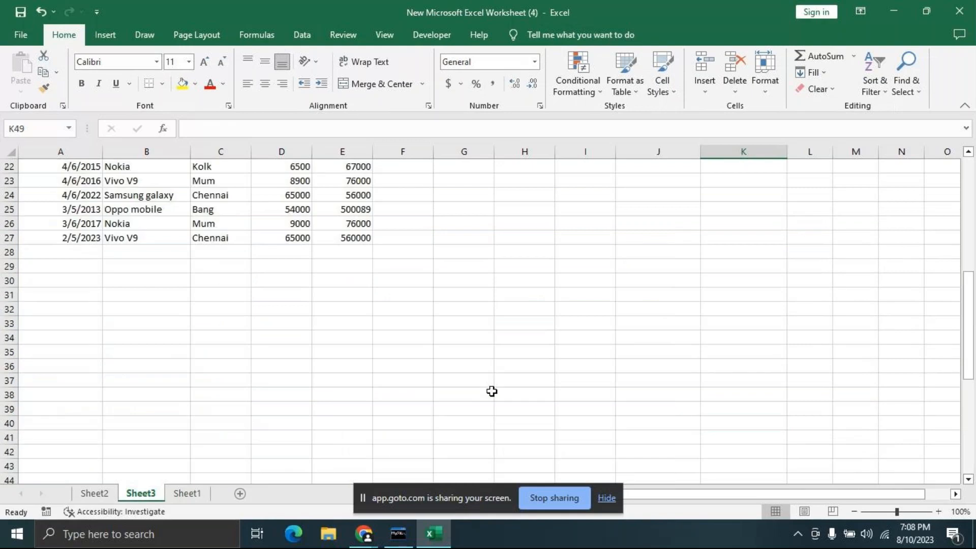
{"action": "scroll", "coordinate": [528, 431], "scroll_direction": "up", "scroll_amount": 3}
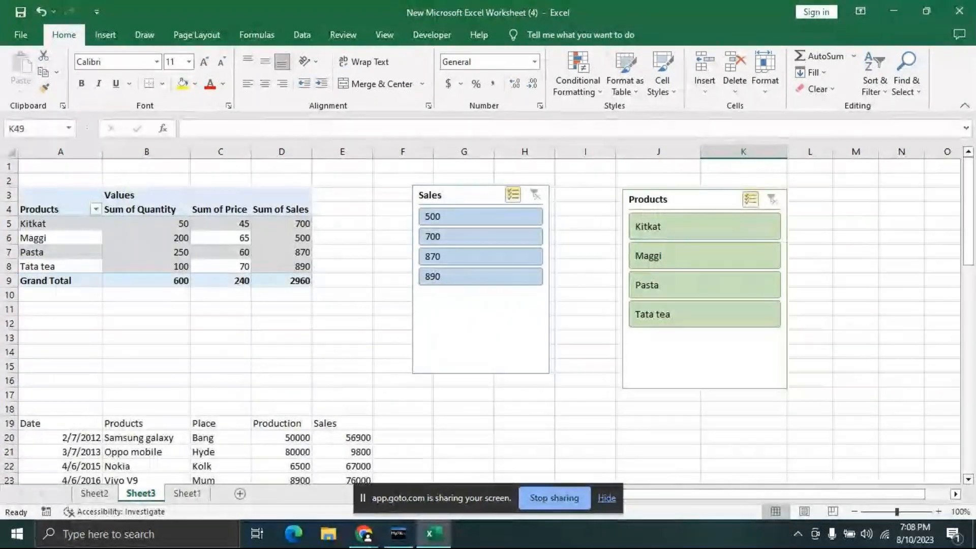
{"action": "scroll", "coordinate": [747, 331], "scroll_direction": "down", "scroll_amount": 2}
{"action": "scroll", "coordinate": [755, 339], "scroll_direction": "down", "scroll_amount": 16}
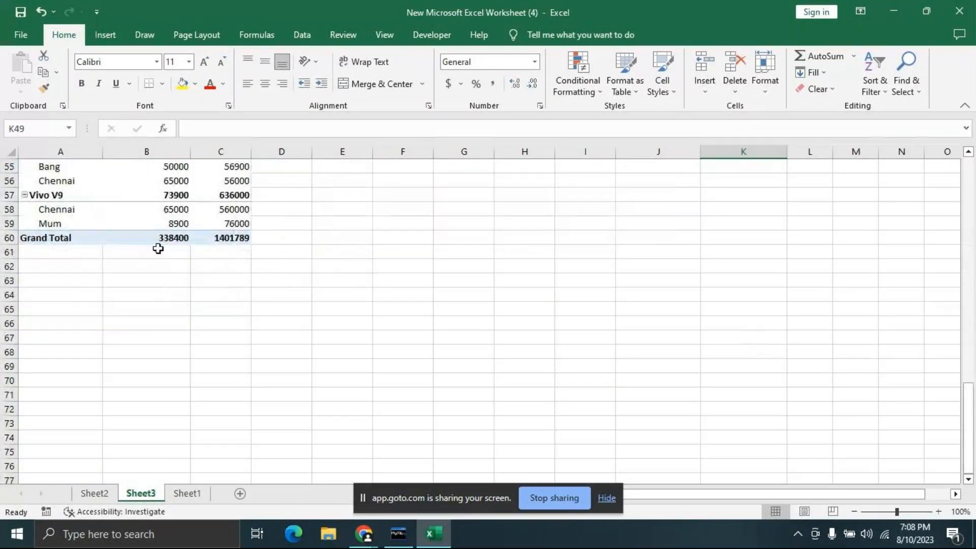
{"action": "left_click", "coordinate": [103, 37]}
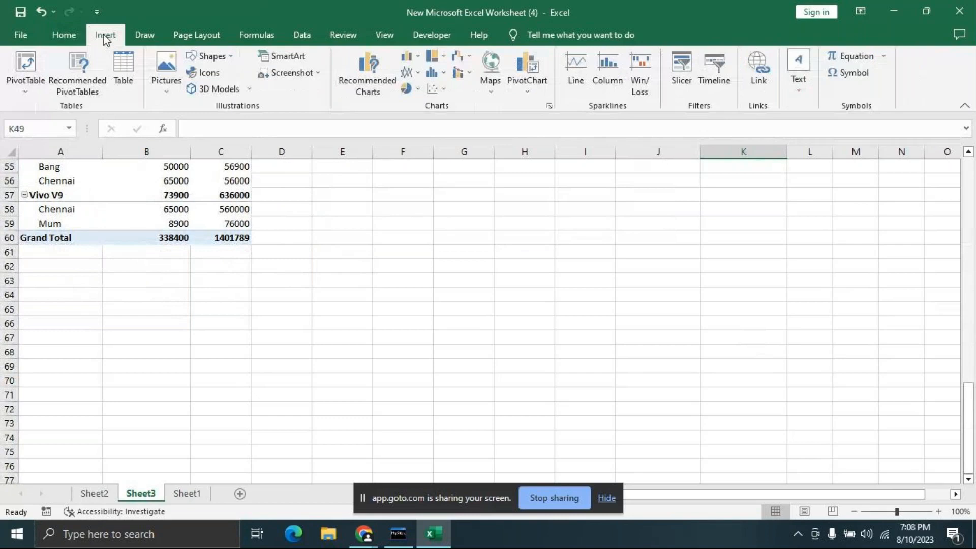
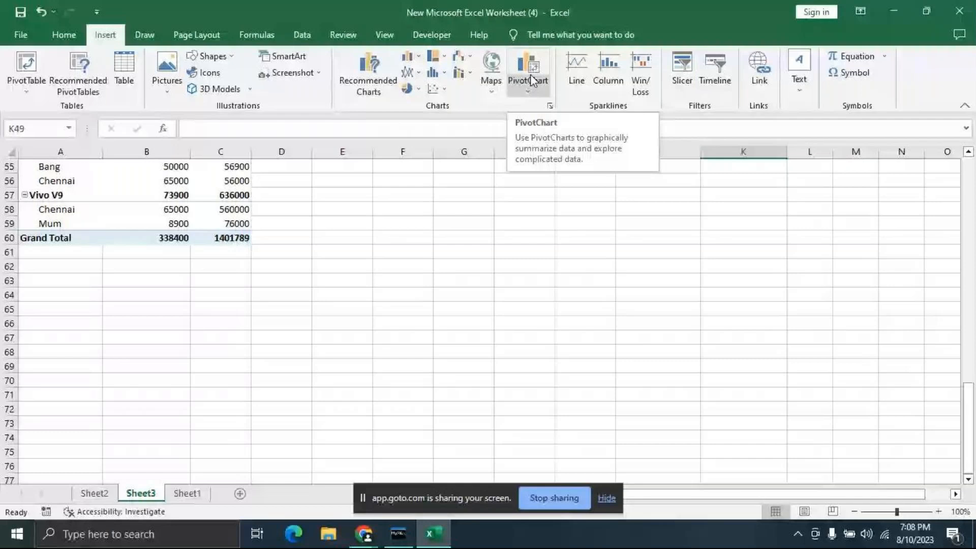
Step: Insert a 3-D Clustered Column PivotChart based on the PivotTable that starts at cell A47
{"action": "left_click", "coordinate": [348, 348]}
{"action": "scroll", "coordinate": [362, 342], "scroll_direction": "up", "scroll_amount": 4}
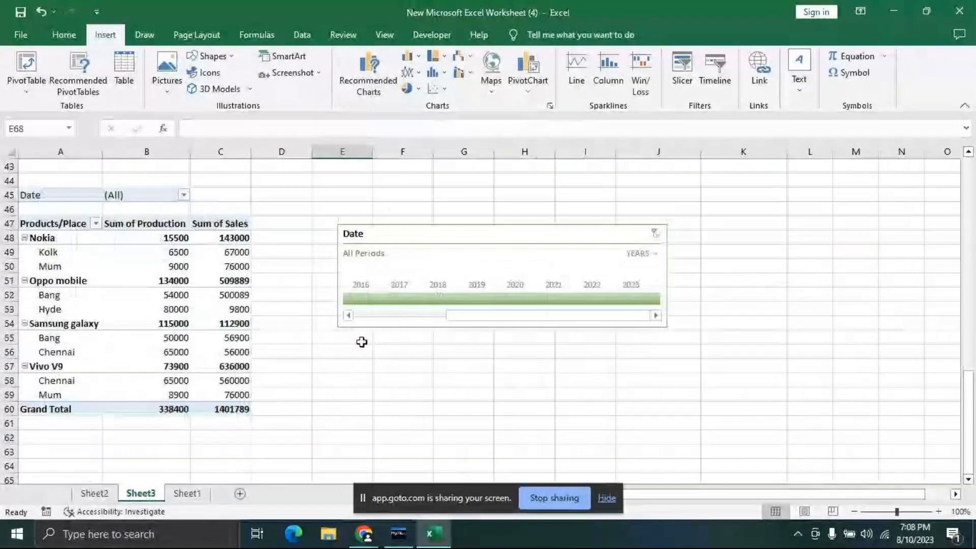
{"action": "left_click", "coordinate": [39, 224]}
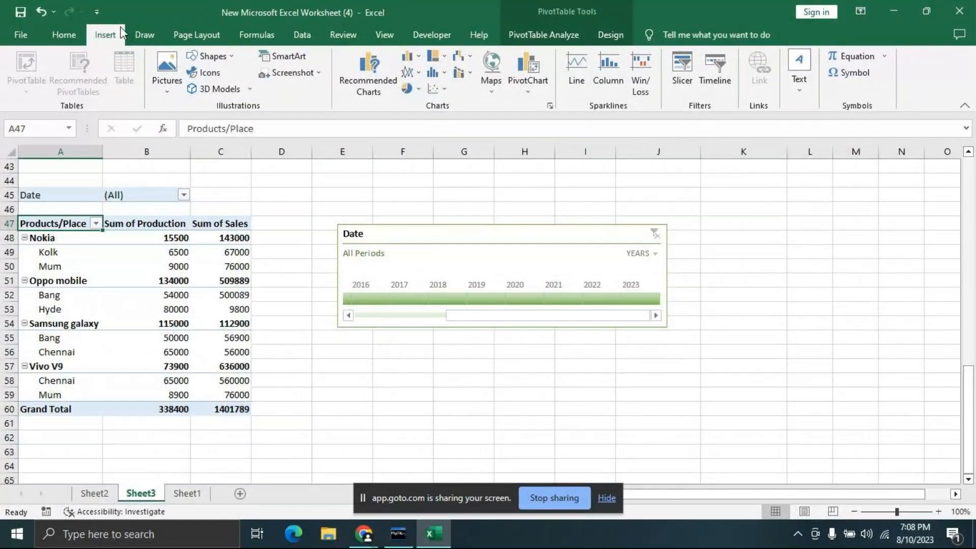
{"action": "left_click", "coordinate": [529, 93]}
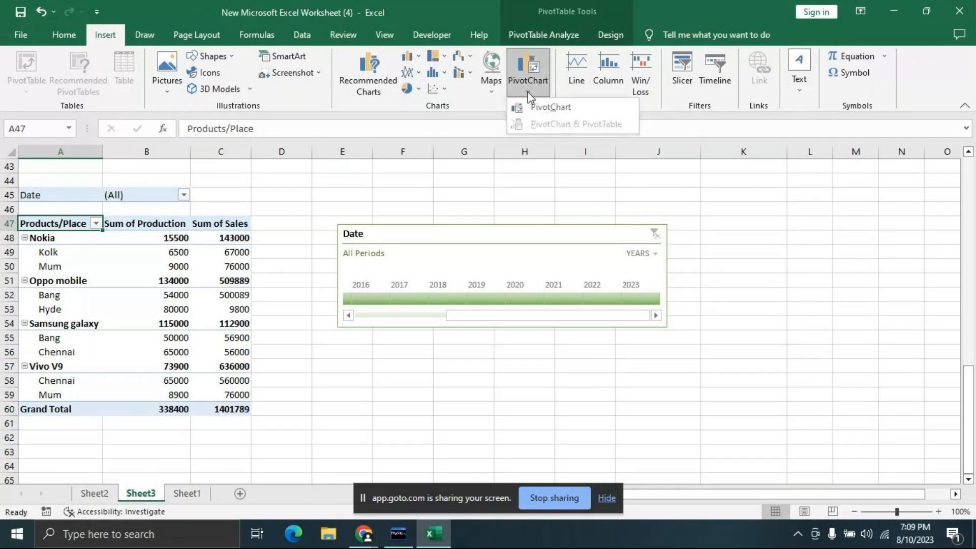
{"action": "left_click", "coordinate": [546, 107]}
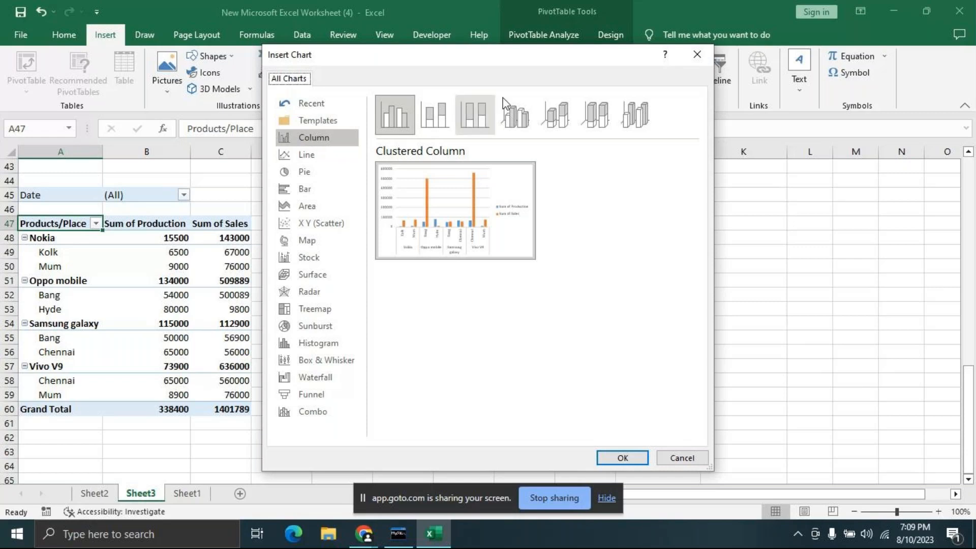
{"action": "left_click", "coordinate": [518, 120]}
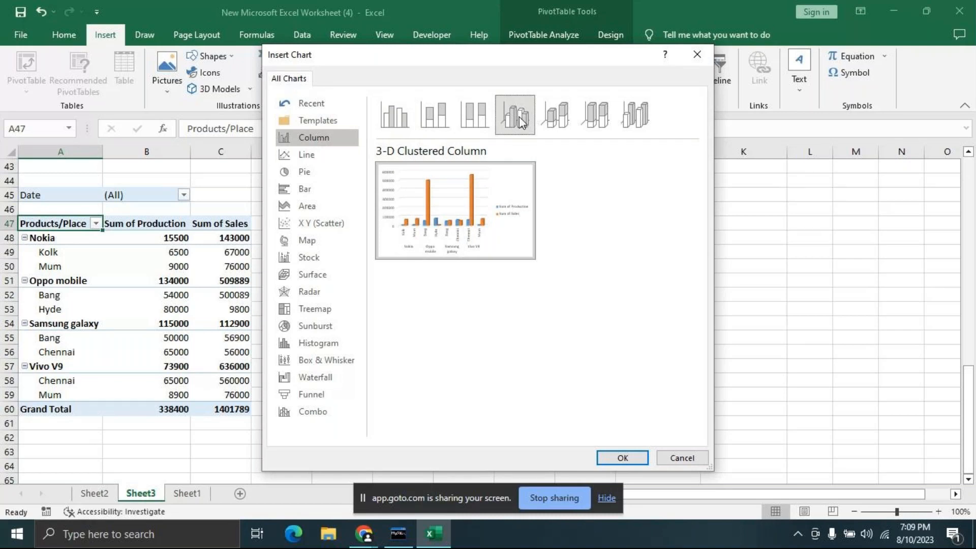
{"action": "double_click", "coordinate": [519, 134]}
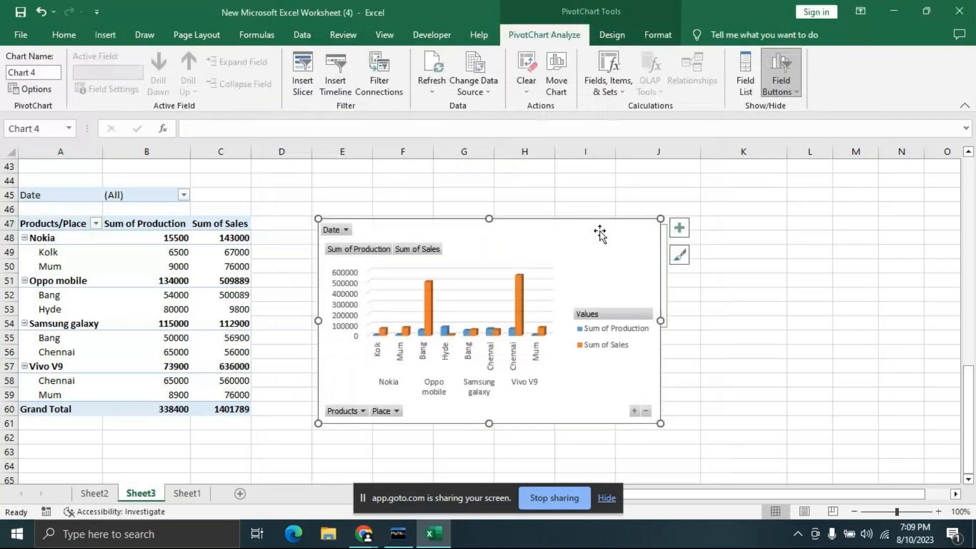
Step: Move the PivotChart below the Date timeline and enlarge it in height and width, out to about column L
{"action": "left_click_drag", "start_coordinate": [526, 222], "coordinate": [527, 357]}
{"action": "scroll", "coordinate": [534, 315], "scroll_direction": "down", "scroll_amount": 2}
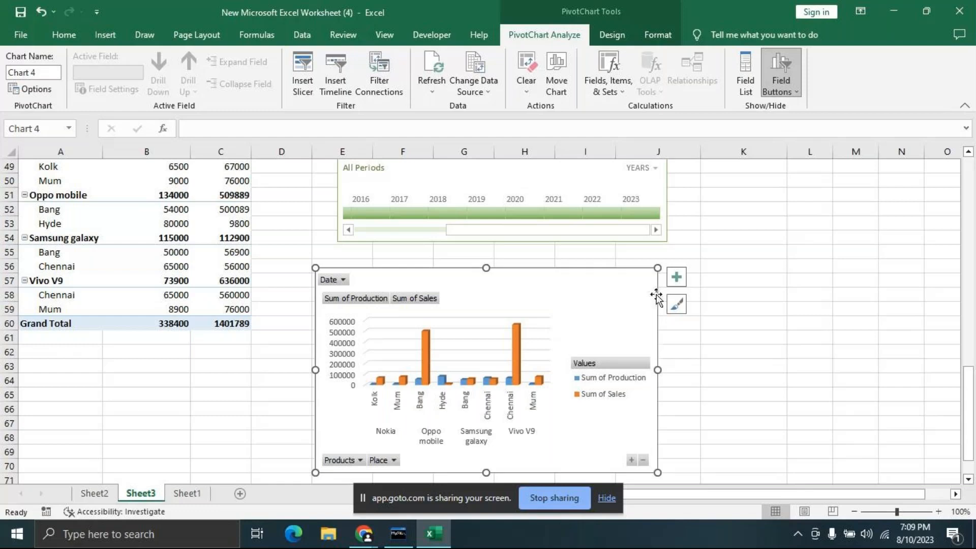
{"action": "scroll", "coordinate": [521, 390], "scroll_direction": "down", "scroll_amount": 2}
{"action": "left_click_drag", "start_coordinate": [487, 432], "coordinate": [486, 454]}
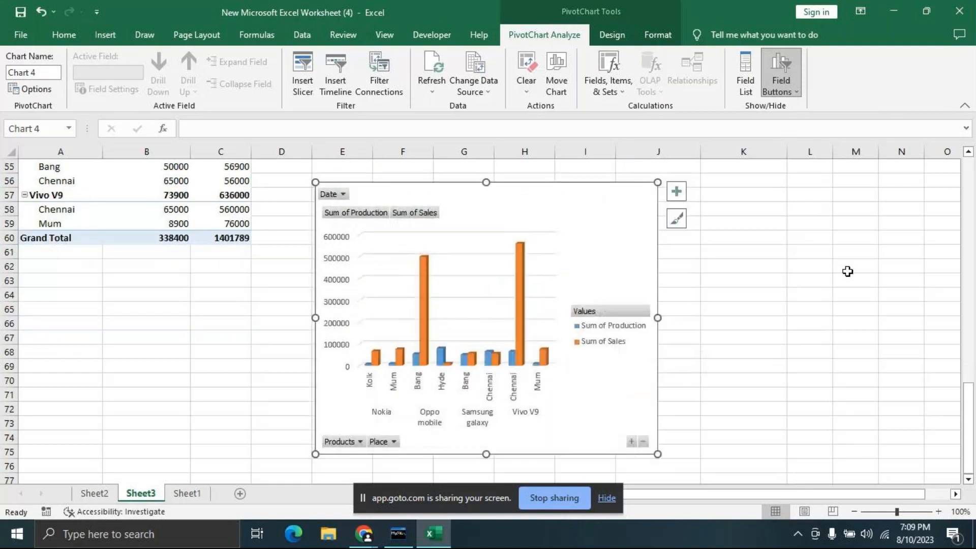
{"action": "left_click_drag", "start_coordinate": [657, 454], "coordinate": [840, 460]}
{"action": "scroll", "coordinate": [470, 356], "scroll_direction": "down", "scroll_amount": 1}
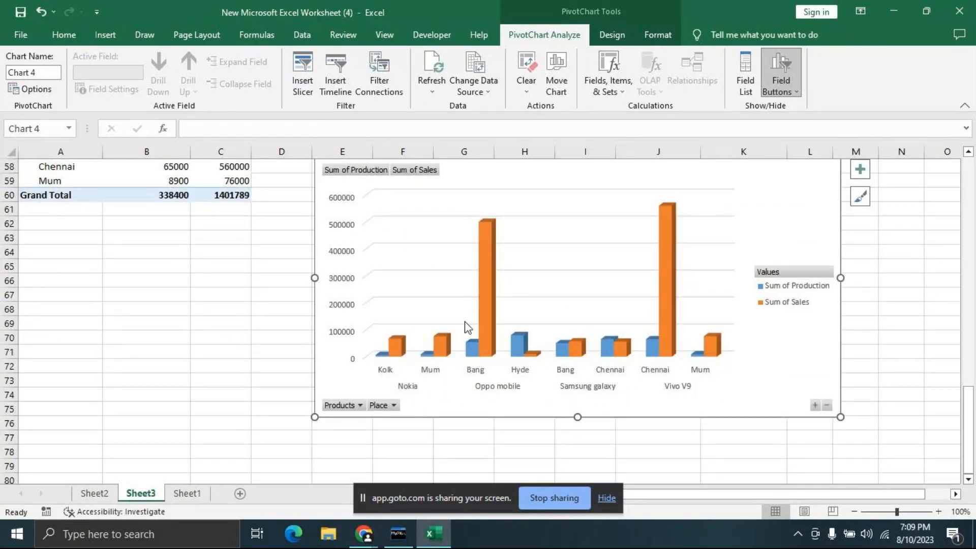
Step: Add data labels to the Sum of Sales and Sum of Production series in the PivotChart
{"action": "right_click", "coordinate": [484, 324]}
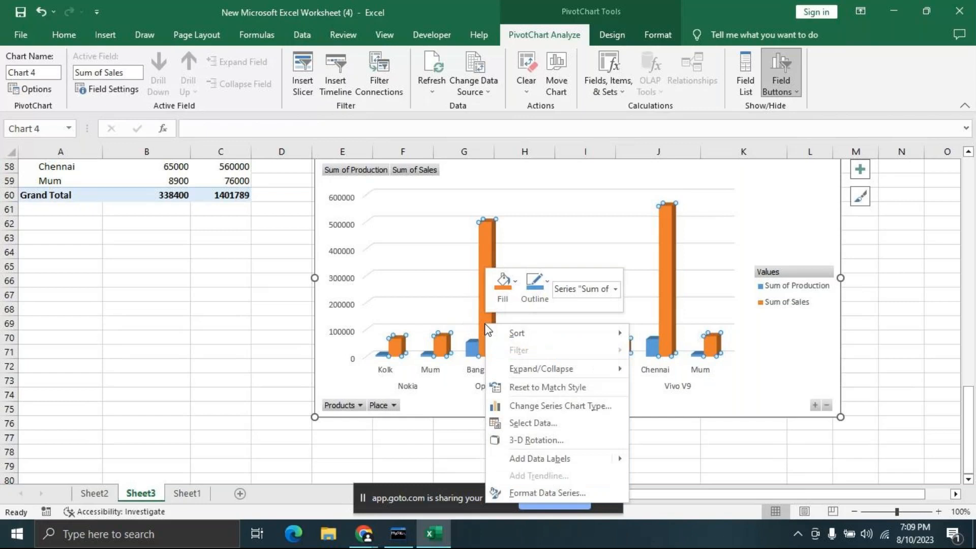
{"action": "left_click", "coordinate": [526, 461]}
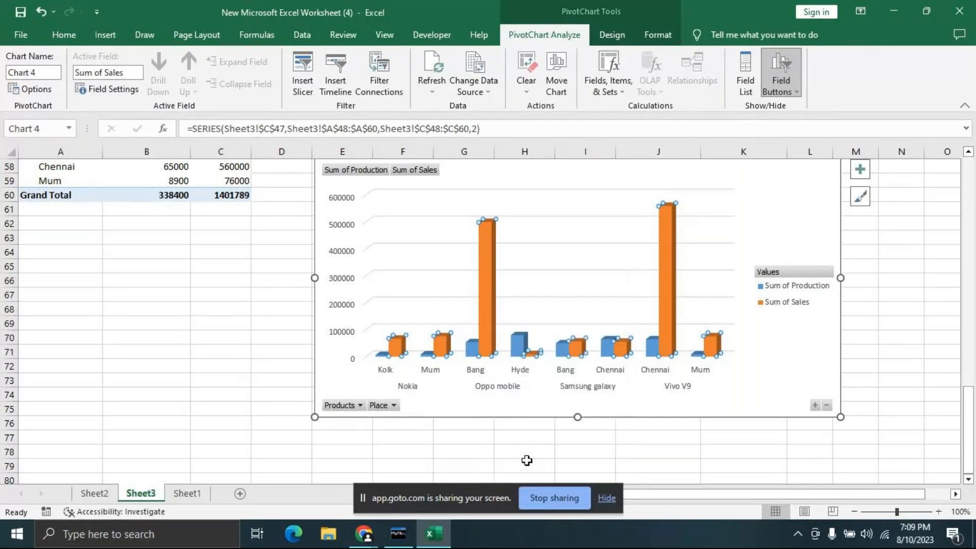
{"action": "right_click", "coordinate": [476, 351]}
{"action": "left_click", "coordinate": [747, 459]}
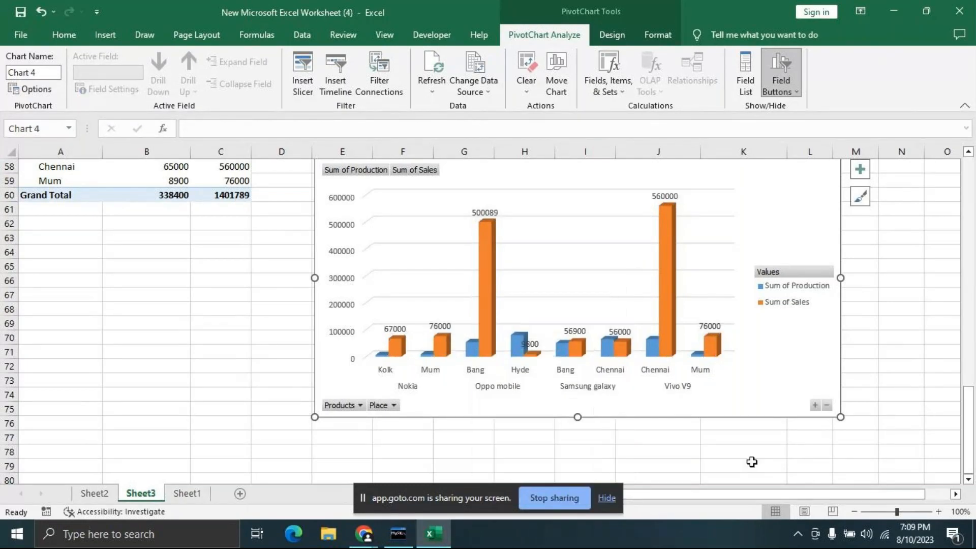
{"action": "right_click", "coordinate": [473, 352]}
{"action": "left_click", "coordinate": [529, 364]}
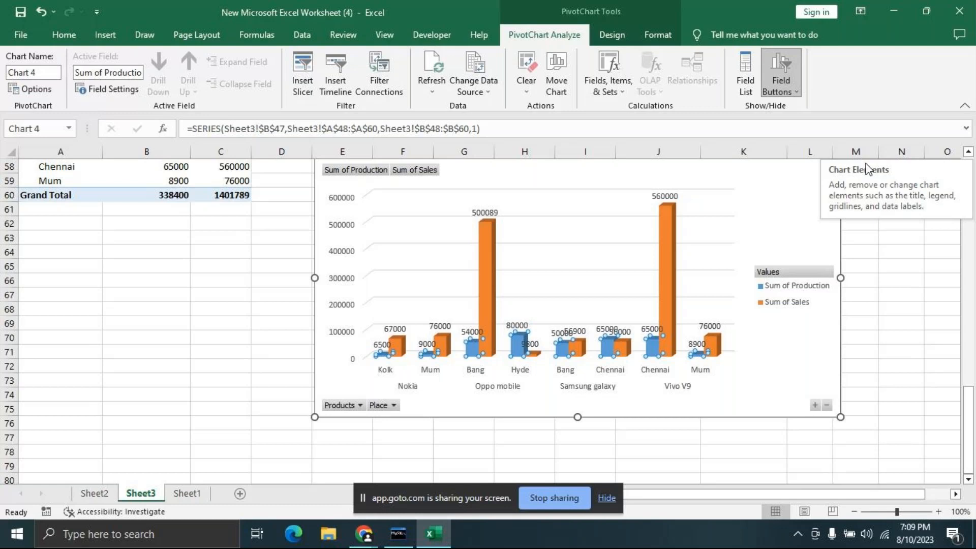
Step: Review the PivotChart's available chart elements and add a chart title
{"action": "left_click", "coordinate": [901, 266]}
{"action": "left_click", "coordinate": [815, 192]}
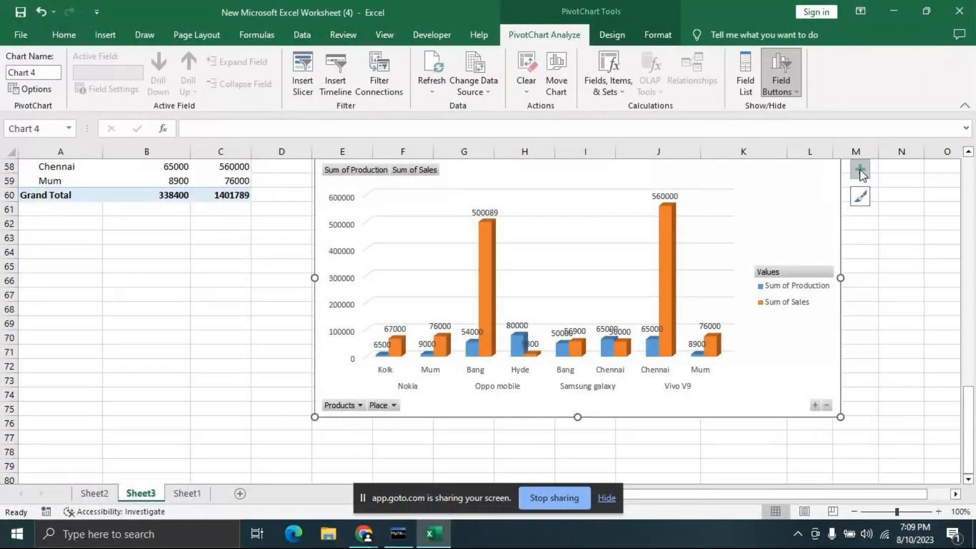
{"action": "left_click", "coordinate": [860, 171]}
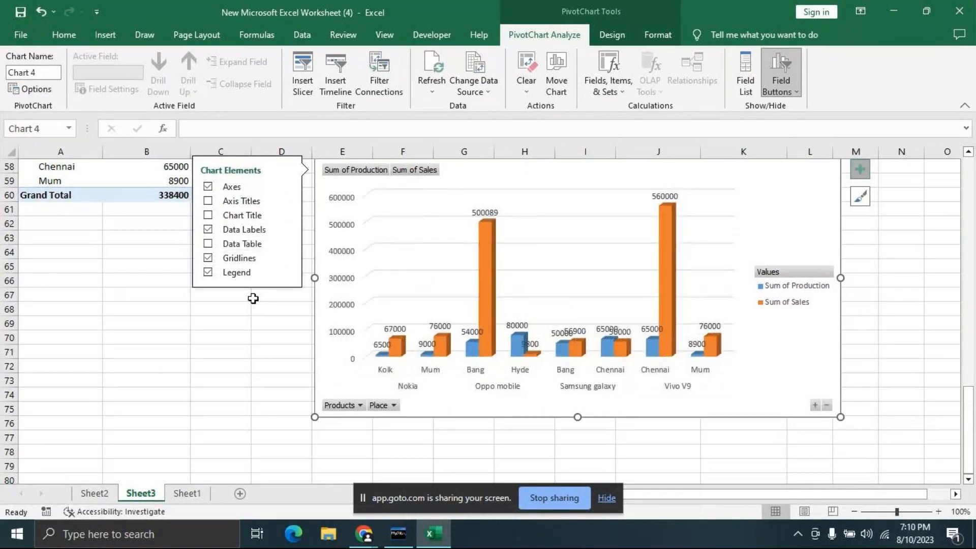
{"action": "left_click", "coordinate": [158, 324]}
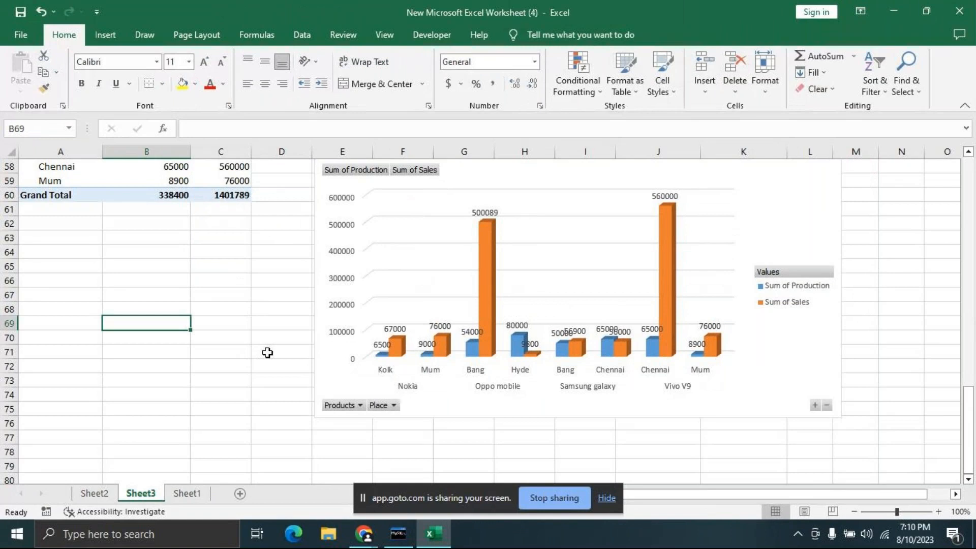
{"action": "scroll", "coordinate": [267, 352], "scroll_direction": "up", "scroll_amount": 3}
{"action": "left_click", "coordinate": [568, 321]}
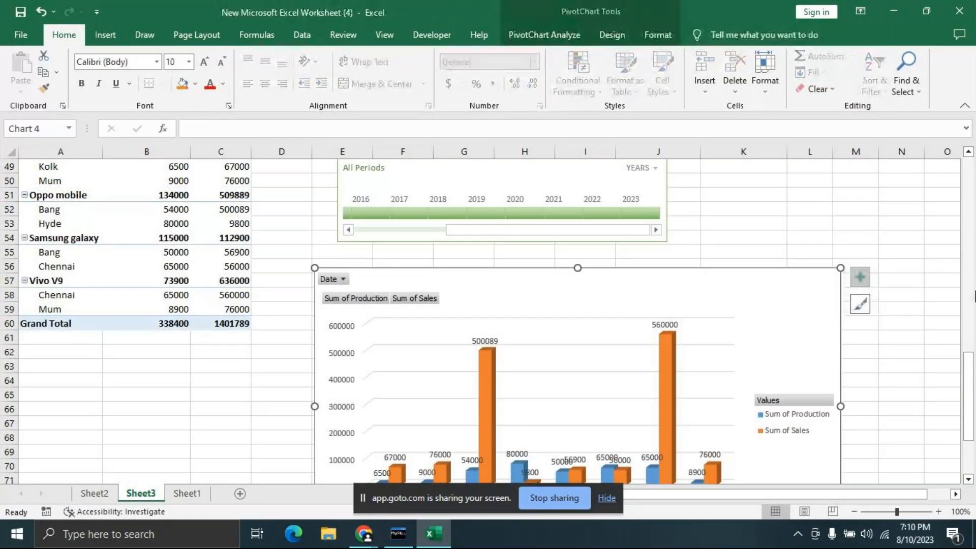
{"action": "left_click", "coordinate": [860, 277]}
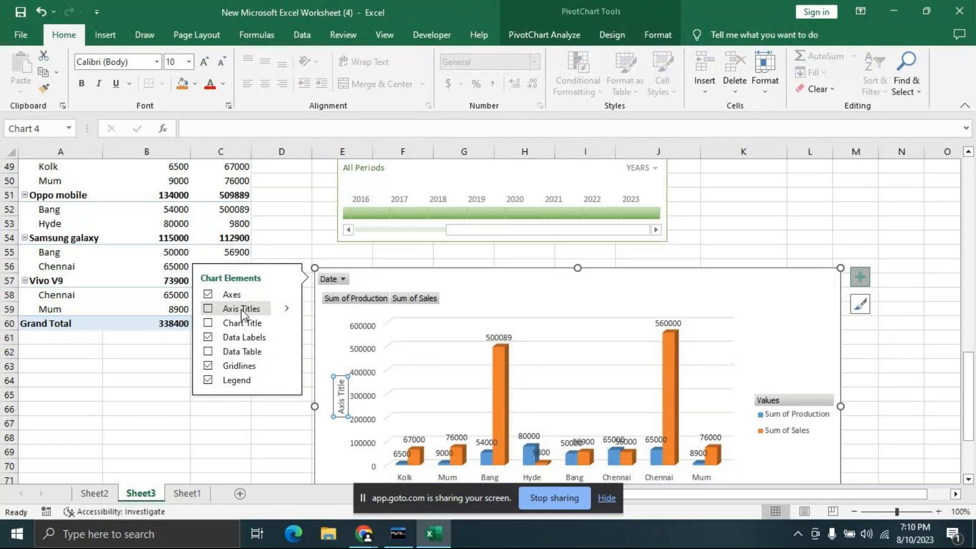
{"action": "left_click", "coordinate": [208, 324]}
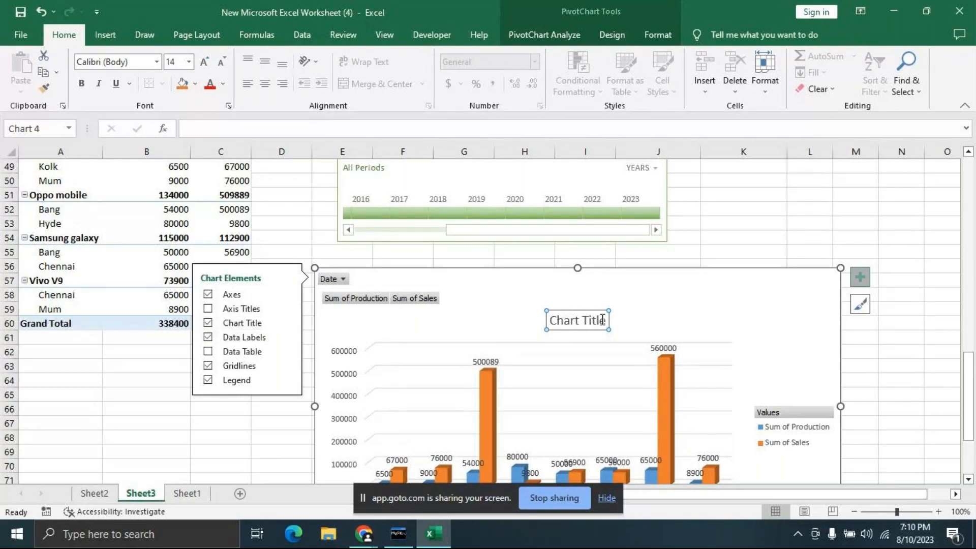
Step: Replace the placeholder chart title with "Sales Report"
{"action": "left_click", "coordinate": [602, 320]}
{"action": "key", "text": "BackSpace"}
{"action": "key", "text": "BackSpace"}
{"action": "key", "text": "BackSpace"}
{"action": "key", "text": "BackSpace"}
{"action": "key", "text": "BackSpace"}
{"action": "key", "text": "BackSpace"}
{"action": "key", "text": "BackSpace"}
{"action": "key", "text": "BackSpace"}
{"action": "key", "text": "BackSpace"}
{"action": "key", "text": "BackSpace"}
{"action": "key", "text": "BackSpace"}
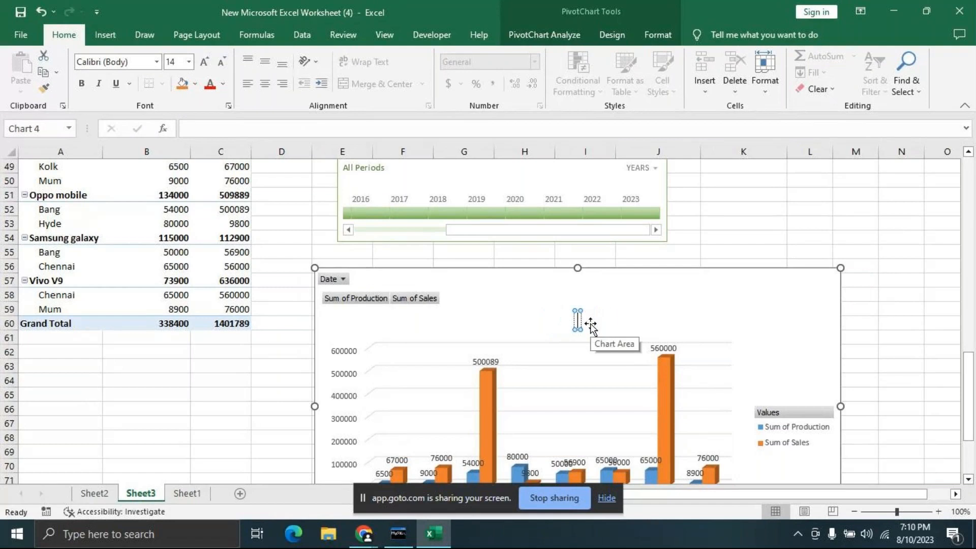
{"action": "type", "text": "Sal"}
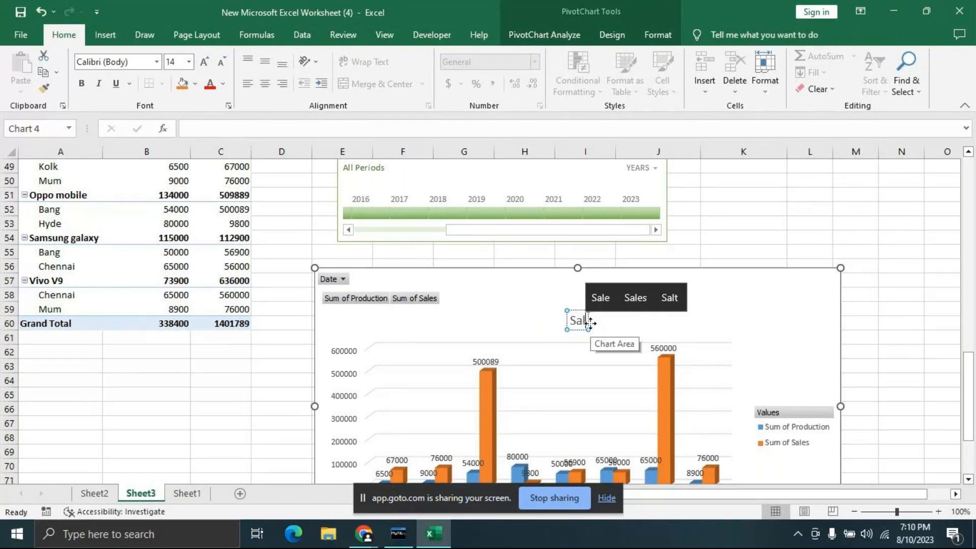
{"action": "type", "text": "es Repor"}
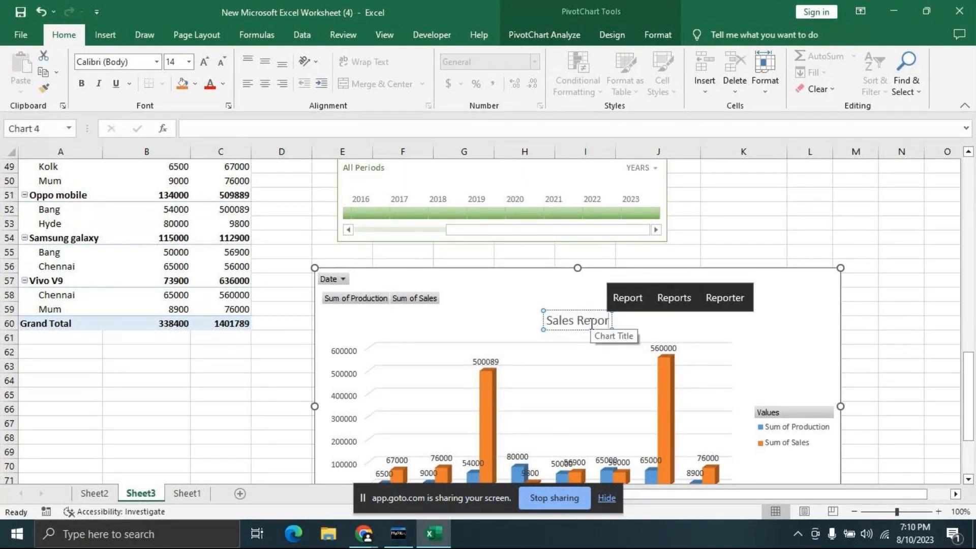
{"action": "type", "text": "t"}
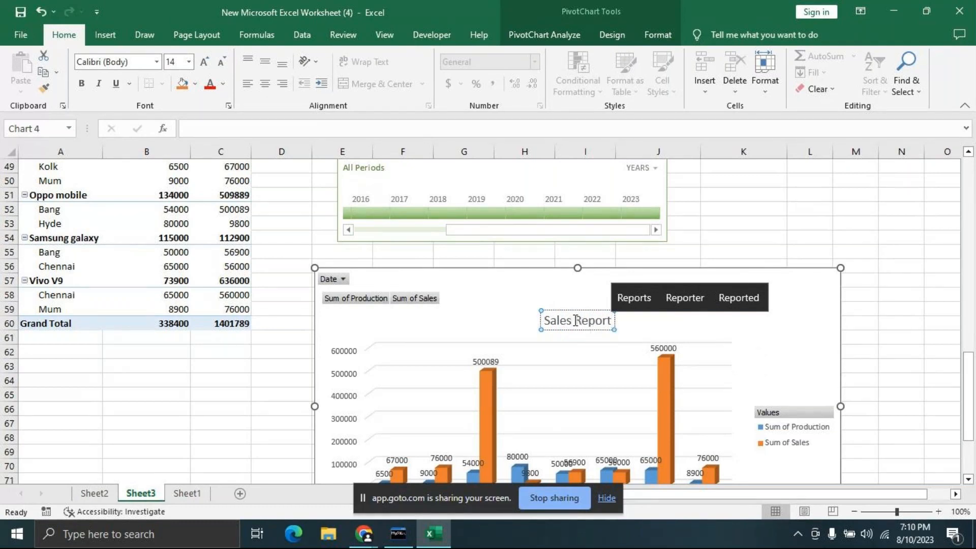
Step: Extend the chart title so it reads "Production & Sales Report"
{"action": "left_click", "coordinate": [545, 321]}
{"action": "type", "text": "Producti"}
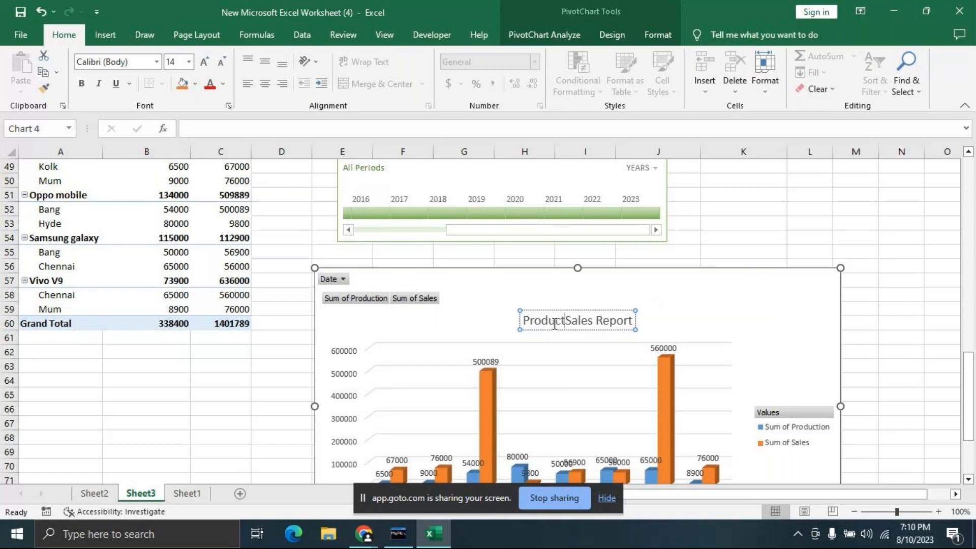
{"action": "type", "text": "on "}
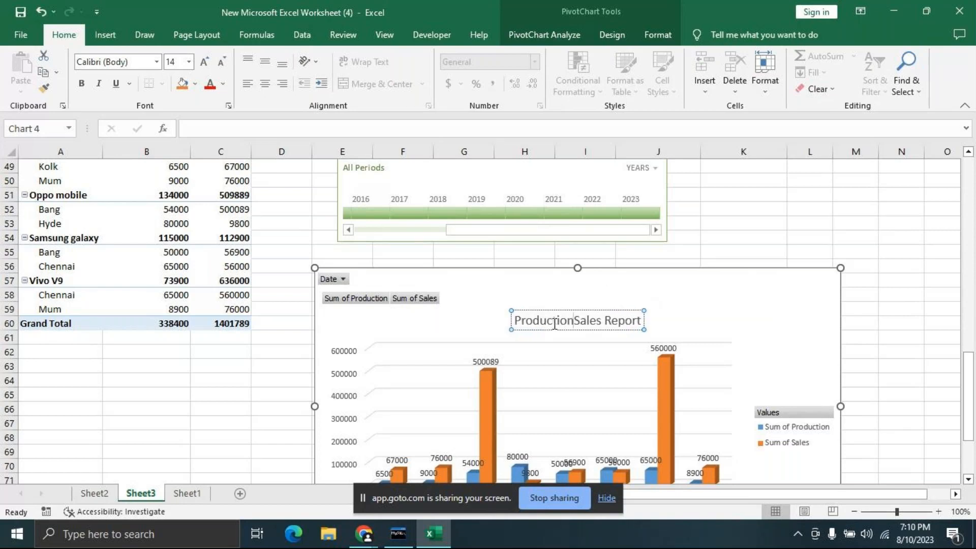
{"action": "type", "text": "&"}
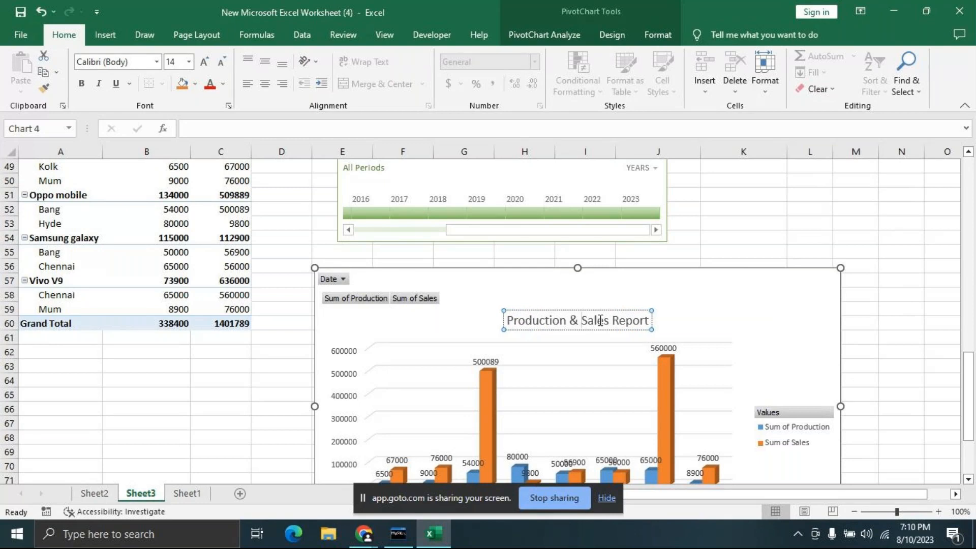
{"action": "key", "text": "Escape"}
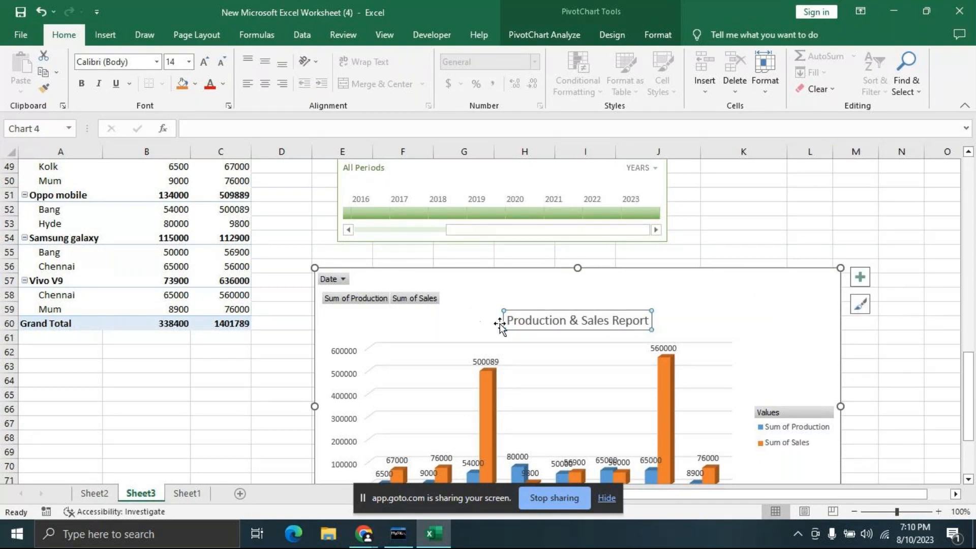
Step: Apply the blue shadowed WordArt style from the third row of the gallery to the whole chart title text
{"action": "left_click", "coordinate": [521, 313]}
{"action": "left_click_drag", "start_coordinate": [508, 320], "coordinate": [650, 320]}
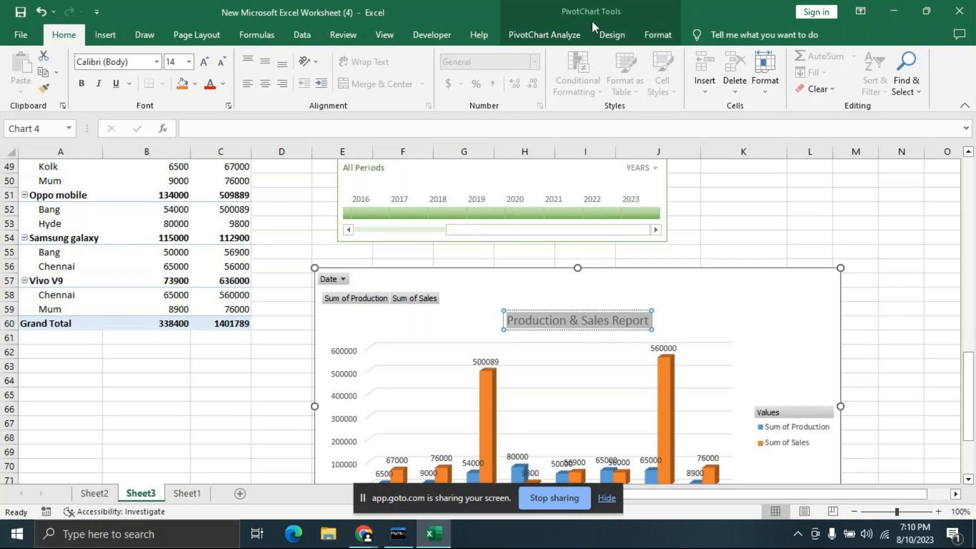
{"action": "left_click", "coordinate": [616, 37]}
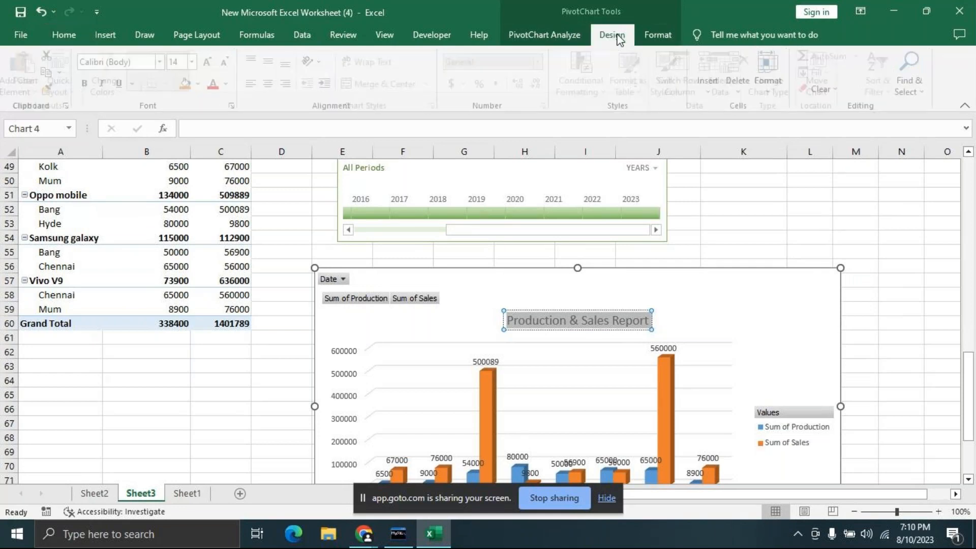
{"action": "left_click", "coordinate": [660, 36]}
{"action": "left_click", "coordinate": [582, 86]}
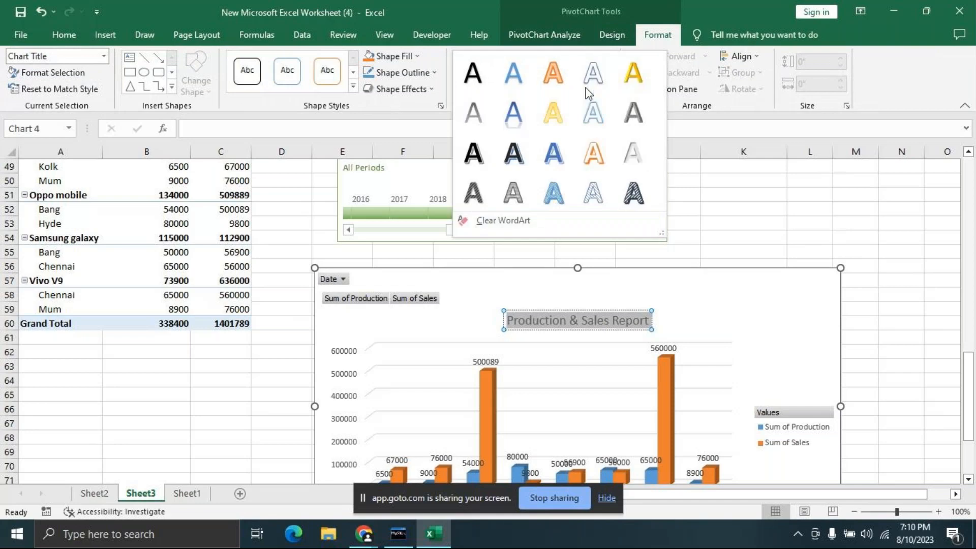
{"action": "left_click", "coordinate": [553, 153]}
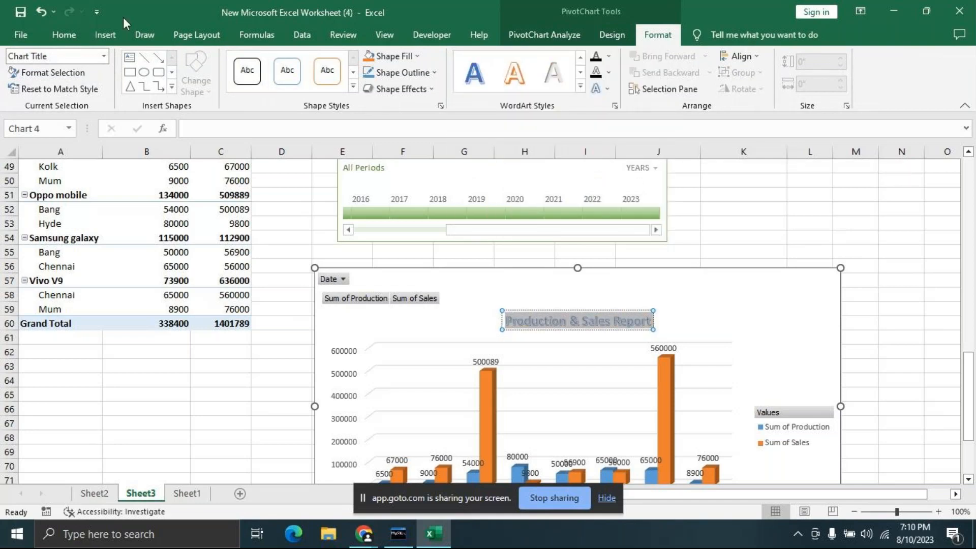
Step: Increase the chart title's font size to 24 and deselect the PivotChart
{"action": "left_click", "coordinate": [57, 33]}
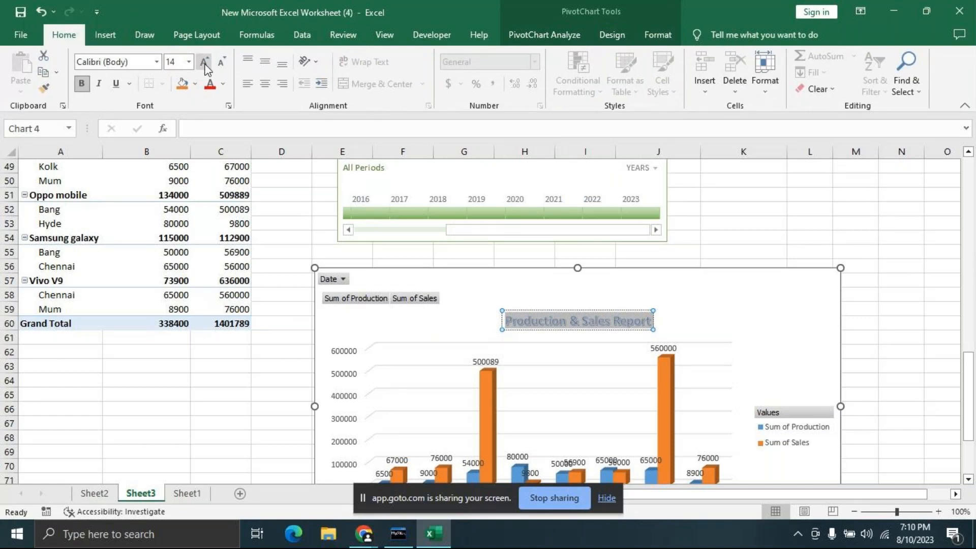
{"action": "left_click", "coordinate": [204, 62]}
{"action": "left_click", "coordinate": [203, 62]}
{"action": "left_click", "coordinate": [203, 62]}
{"action": "left_click", "coordinate": [204, 62]}
{"action": "left_click", "coordinate": [203, 62]}
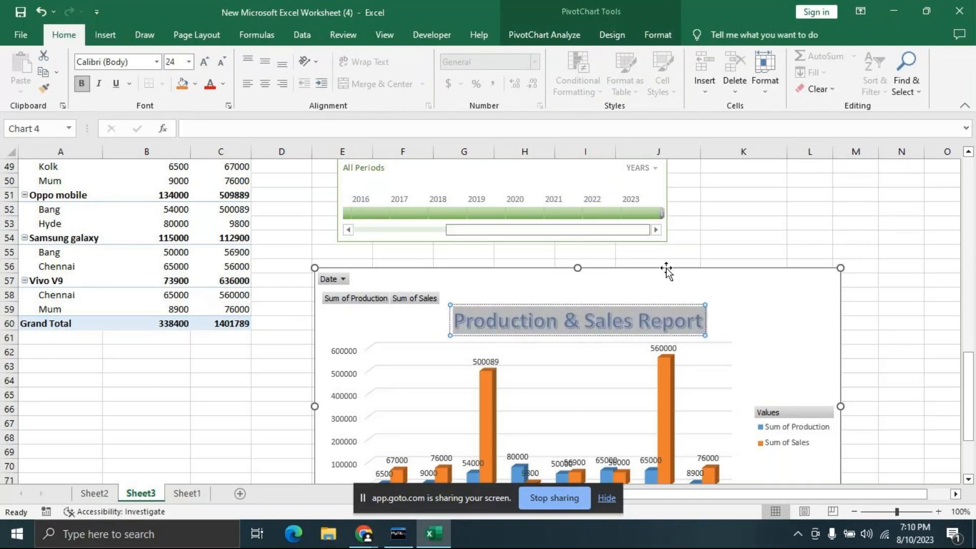
{"action": "left_click", "coordinate": [762, 310]}
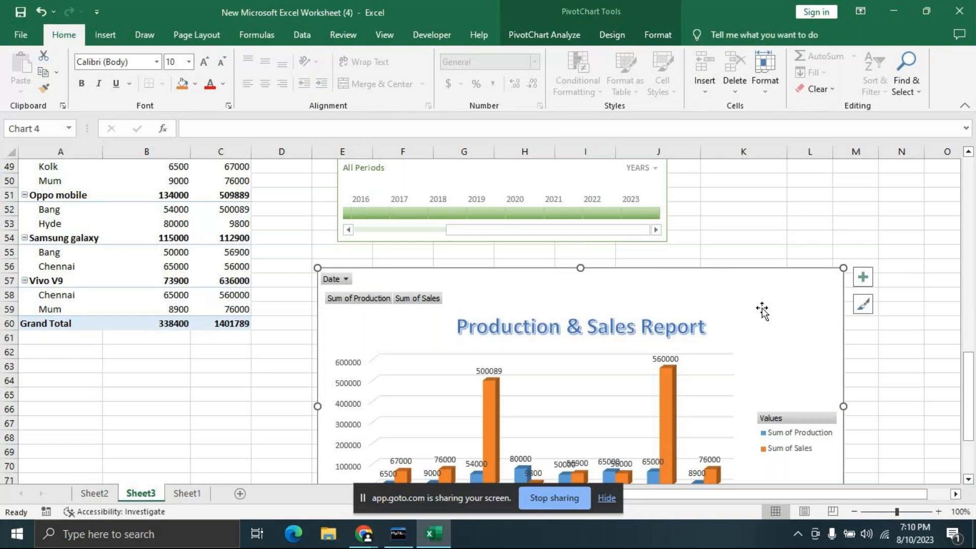
{"action": "left_click", "coordinate": [797, 211]}
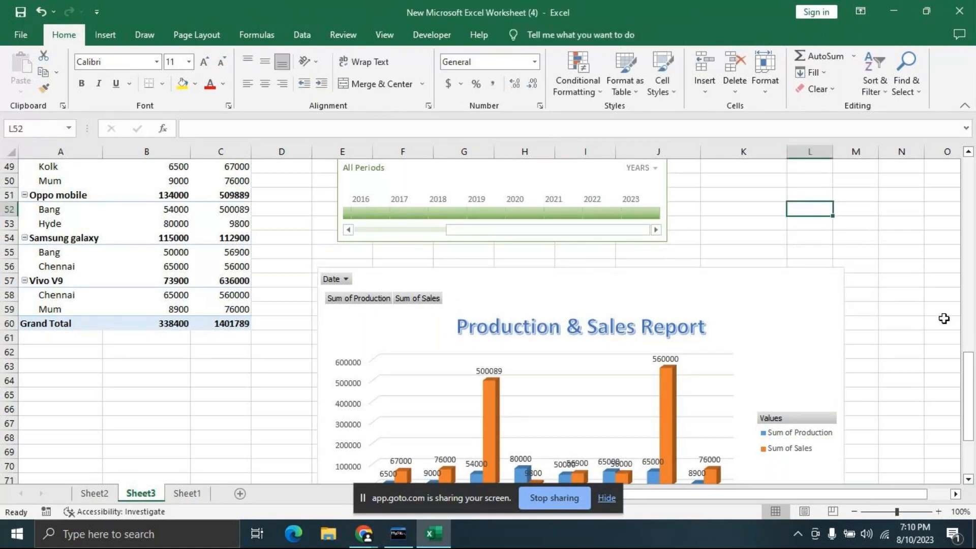
Step: Filter the PivotChart by Date, excluding 3/7/2013, 4/6/2015, 3/6/2017 and 4/6/2022 with multiple selection enabled
{"action": "left_click", "coordinate": [810, 336]}
{"action": "left_click_drag", "start_coordinate": [966, 398], "coordinate": [969, 415]}
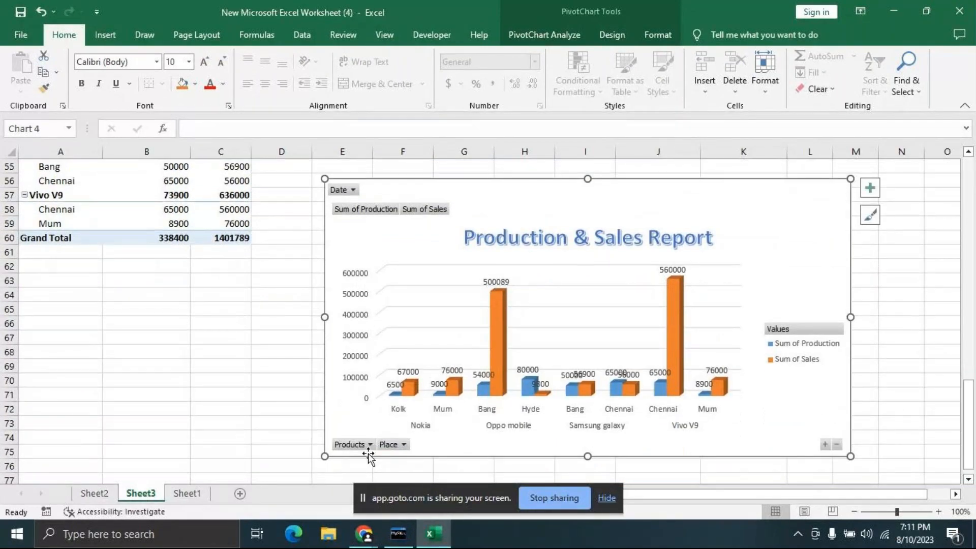
{"action": "left_click", "coordinate": [353, 190]}
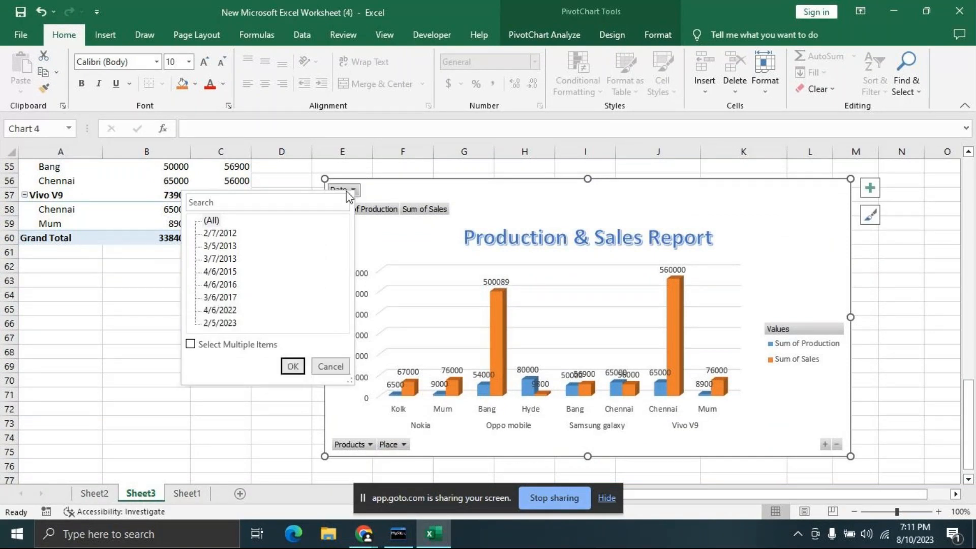
{"action": "left_click", "coordinate": [190, 344]}
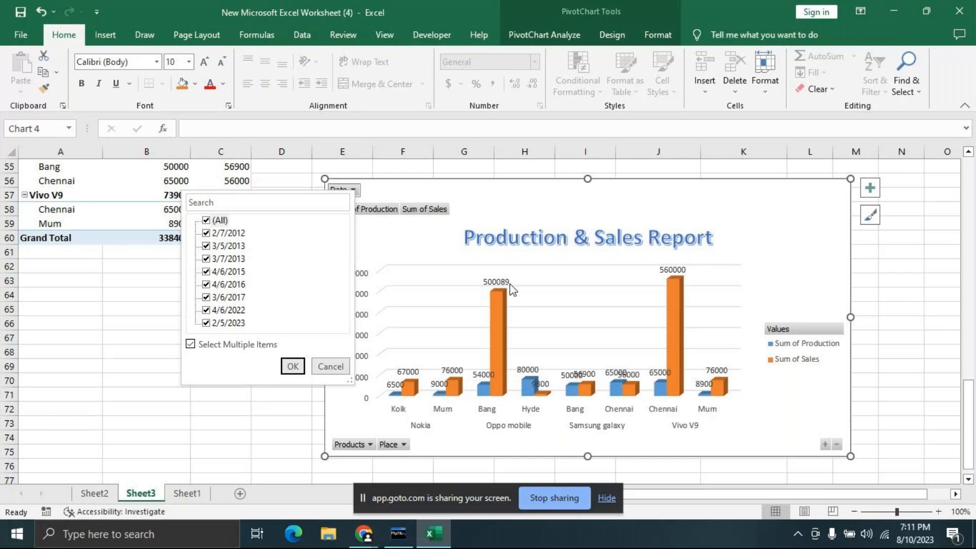
{"action": "left_click", "coordinate": [206, 259]}
{"action": "left_click", "coordinate": [207, 297]}
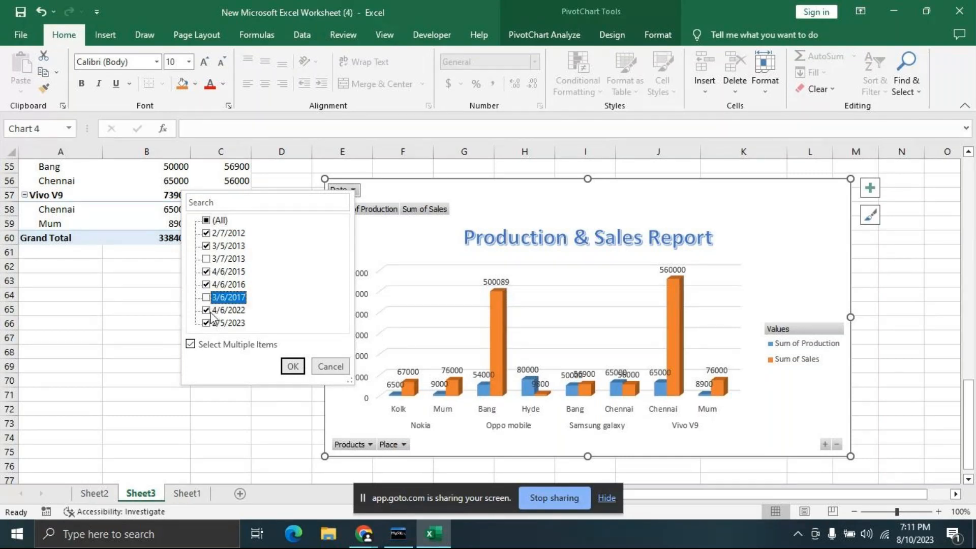
{"action": "left_click", "coordinate": [206, 271]}
{"action": "left_click", "coordinate": [292, 366]}
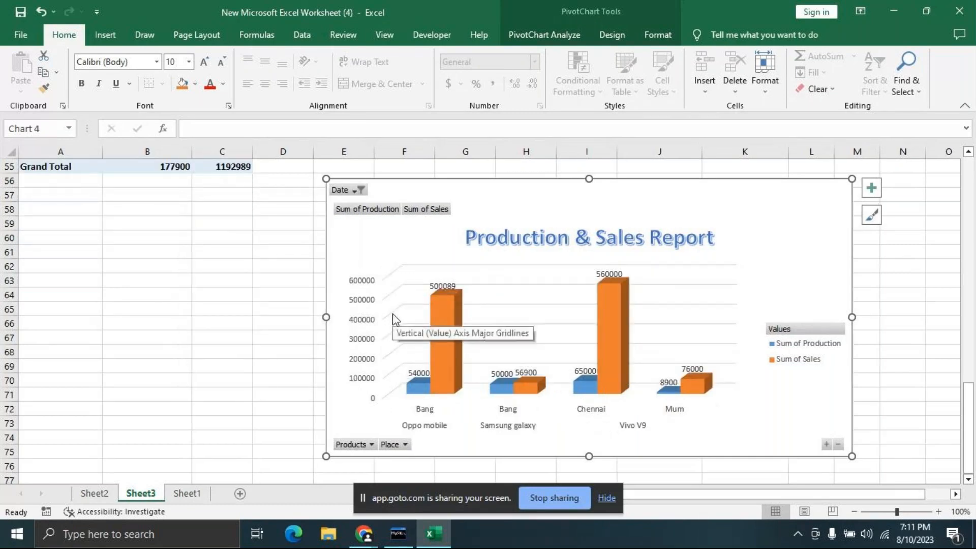
Step: Include 3/7/2013, 4/6/2015, 3/6/2017 and 4/6/2022 again in the PivotChart's Date filter
{"action": "left_click", "coordinate": [358, 192]}
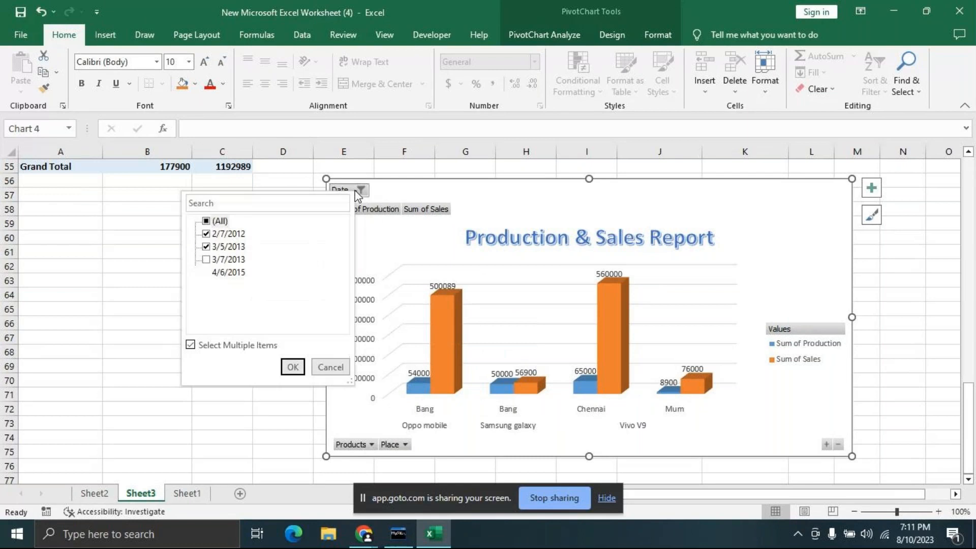
{"action": "left_click", "coordinate": [206, 259]}
{"action": "left_click", "coordinate": [206, 272]}
{"action": "left_click", "coordinate": [206, 298]}
{"action": "left_click", "coordinate": [206, 311]}
{"action": "left_click", "coordinate": [293, 367]}
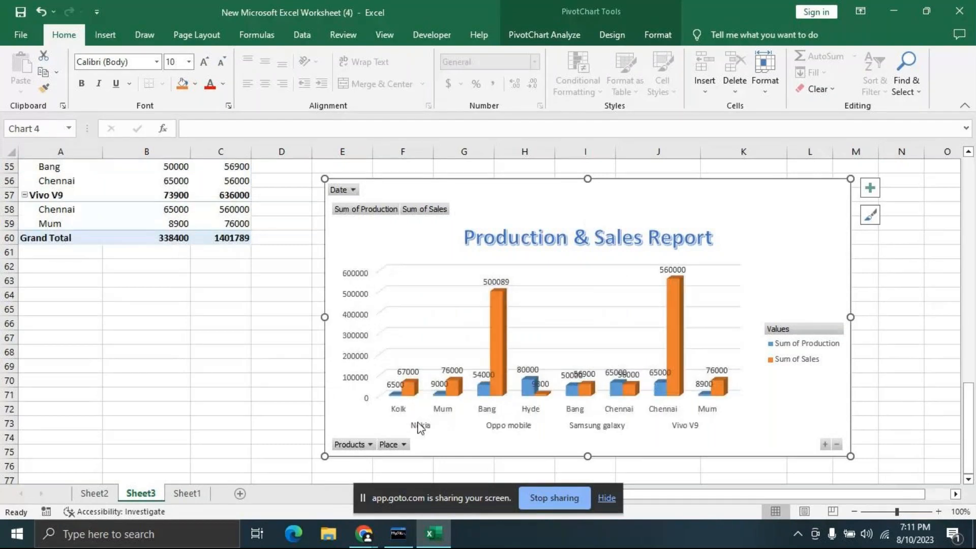
Step: Filter the PivotChart's Products field to exclude Oppo mobile
{"action": "left_click", "coordinate": [370, 444]}
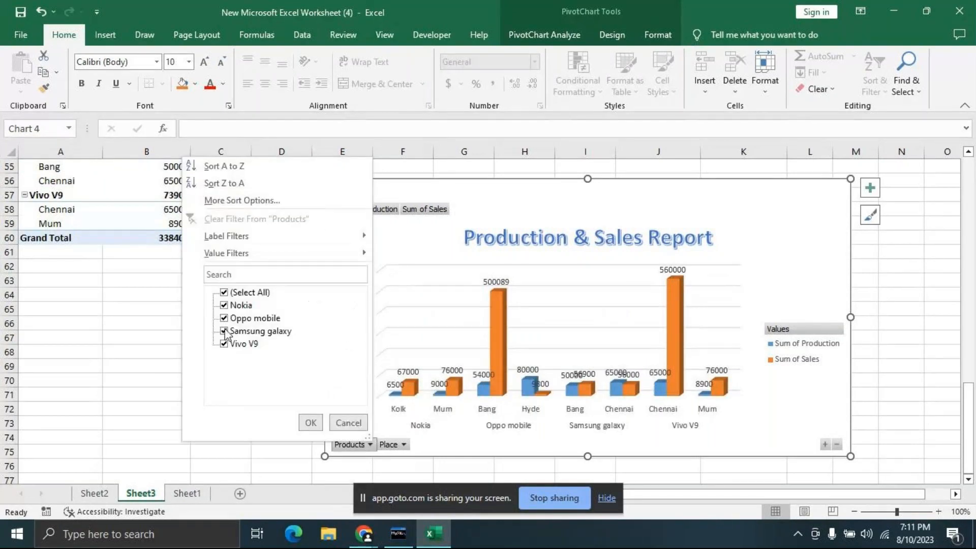
{"action": "left_click", "coordinate": [272, 320]}
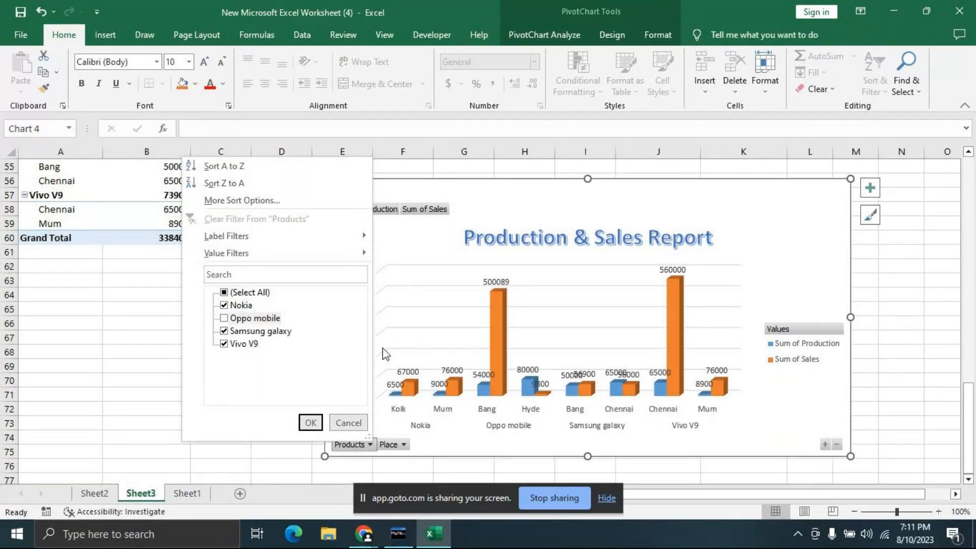
{"action": "left_click", "coordinate": [311, 423]}
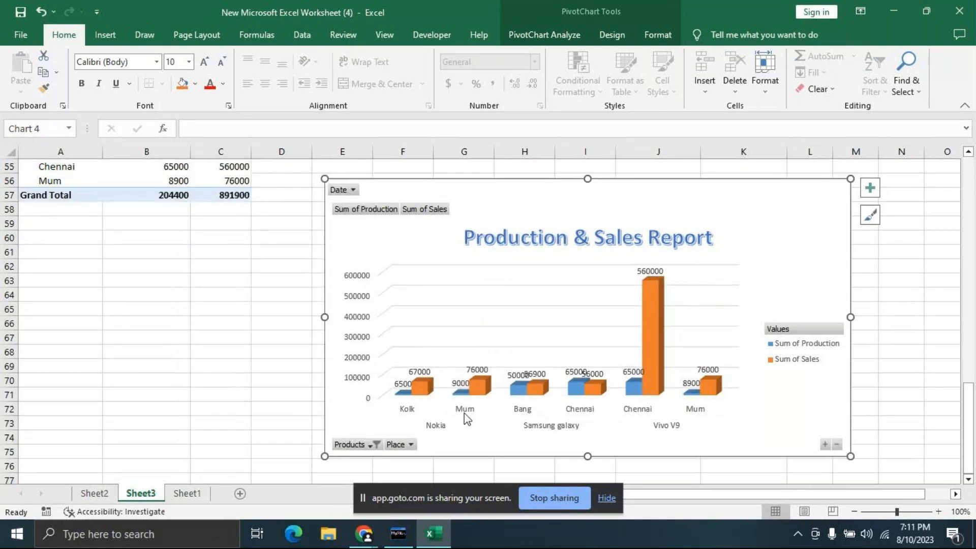
Step: Include Oppo mobile again in the PivotChart's Products filter
{"action": "left_click", "coordinate": [371, 449]}
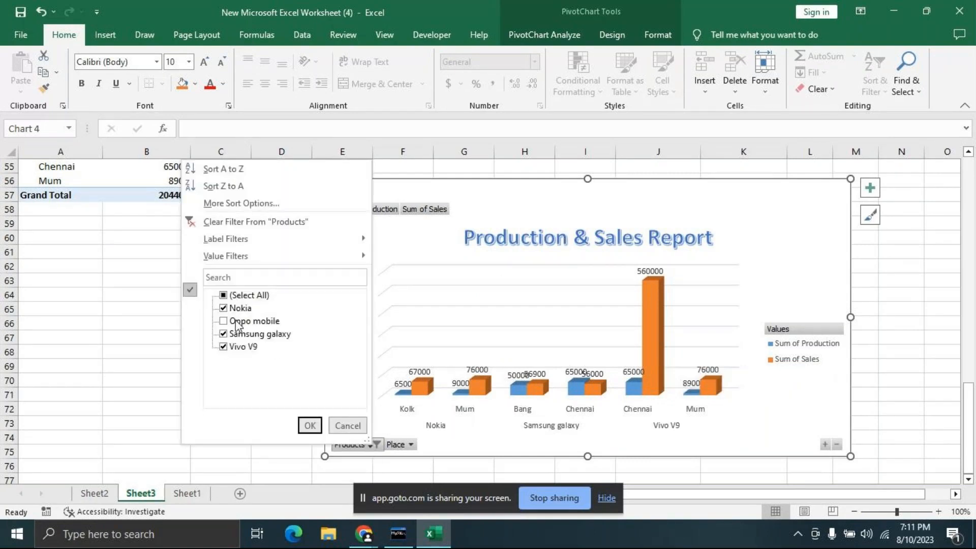
{"action": "left_click", "coordinate": [223, 321]}
{"action": "left_click", "coordinate": [310, 424]}
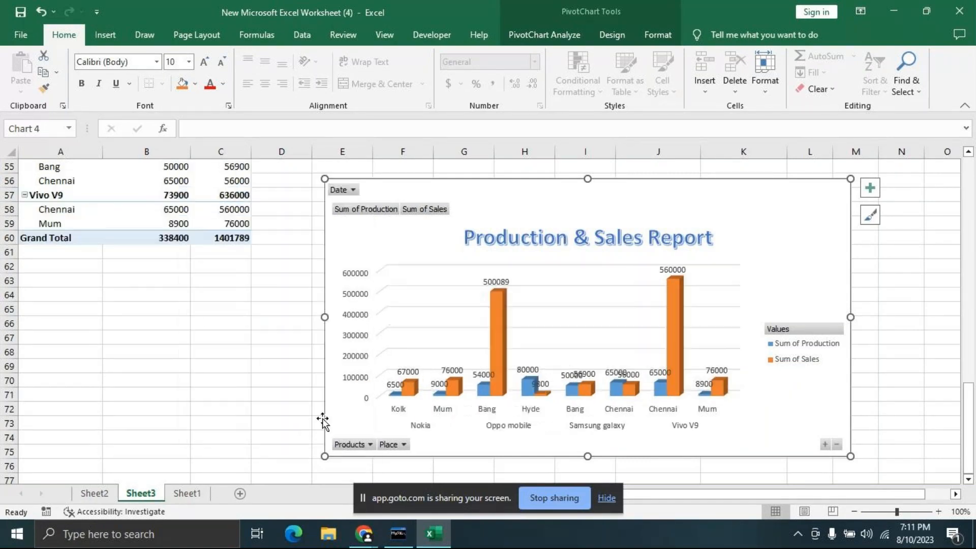
Step: Filter the PivotChart's Place field to exclude Chennai
{"action": "left_click", "coordinate": [403, 445]}
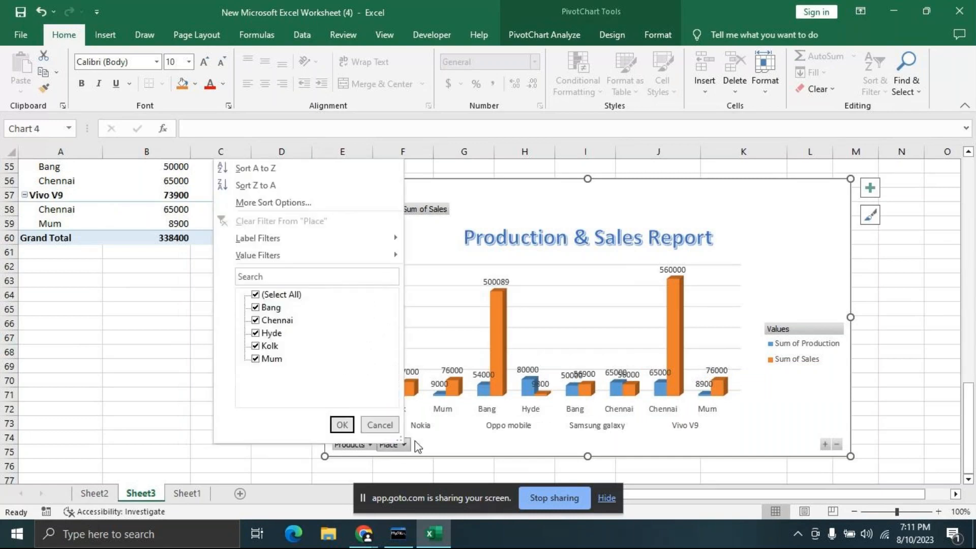
{"action": "left_click", "coordinate": [263, 320]}
{"action": "left_click", "coordinate": [341, 425]}
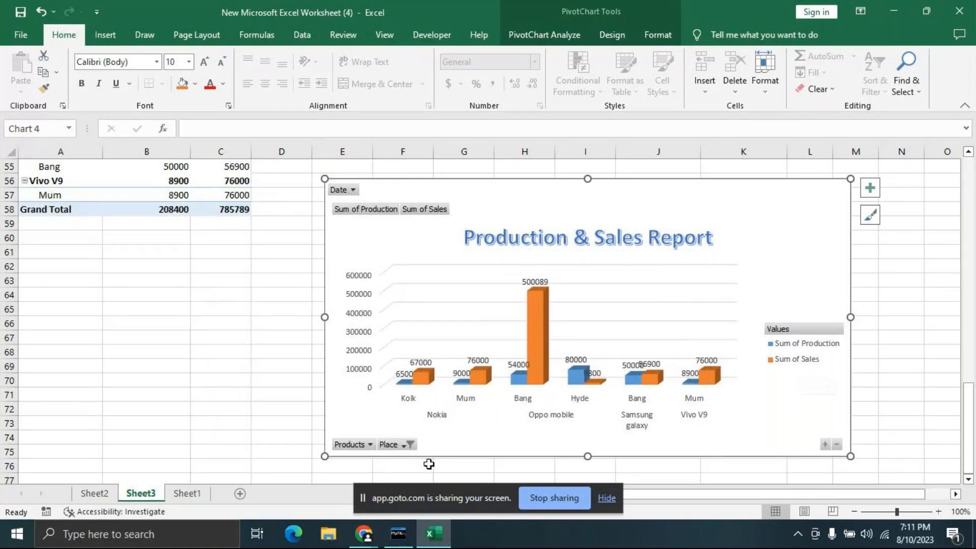
Step: Include Chennai again in the PivotChart's Place filter
{"action": "left_click", "coordinate": [405, 445]}
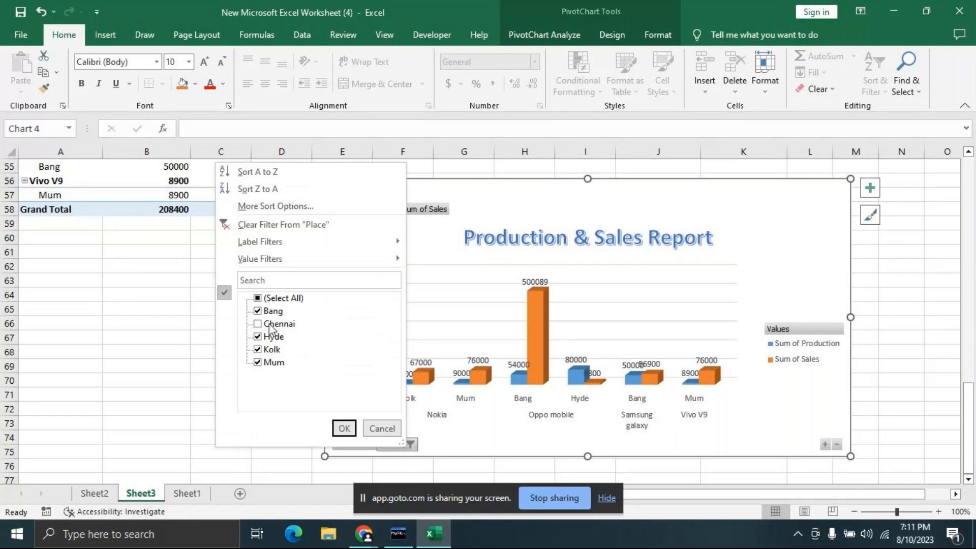
{"action": "left_click", "coordinate": [258, 323]}
{"action": "left_click", "coordinate": [344, 428]}
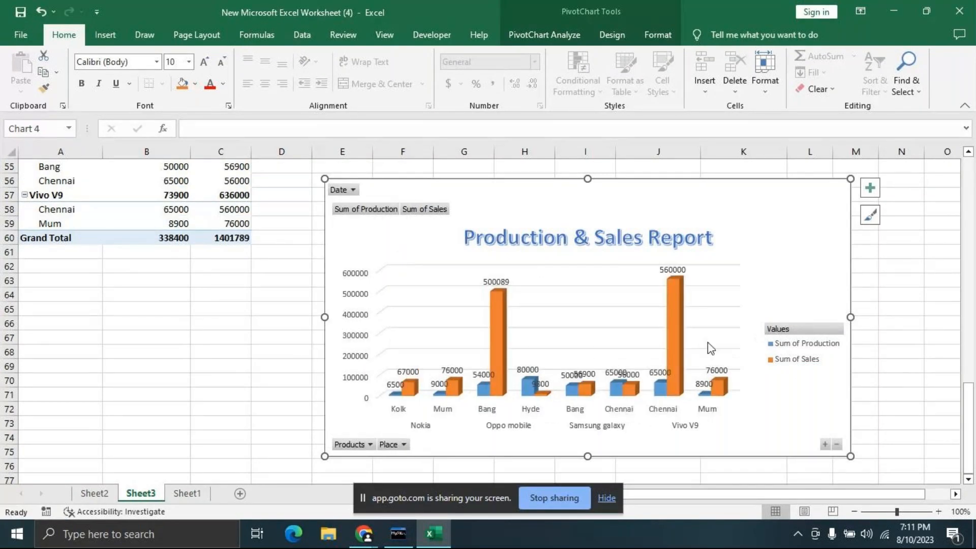
Step: Widen the PivotChart to the right into column N and apply the dark chart Style 6
{"action": "left_click_drag", "start_coordinate": [852, 317], "coordinate": [910, 307]}
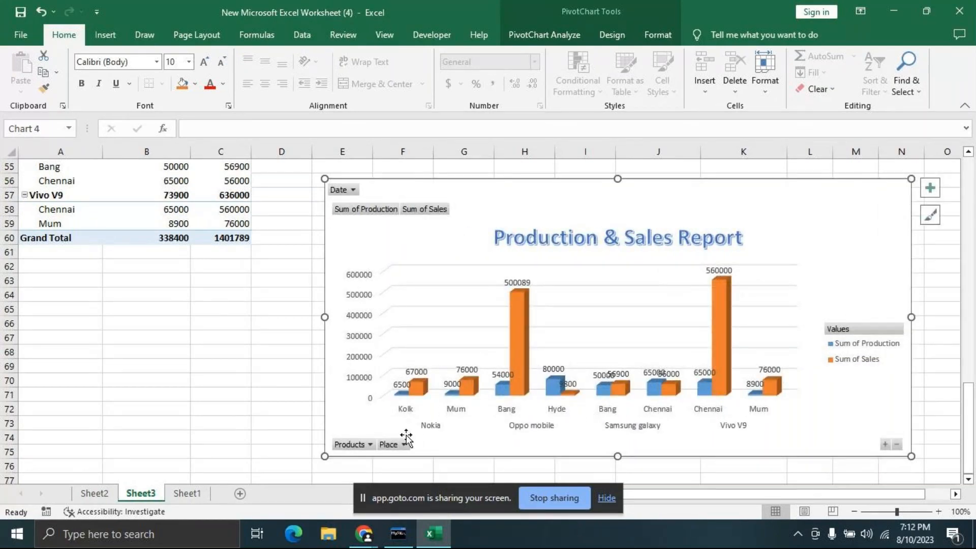
{"action": "left_click", "coordinate": [612, 35]}
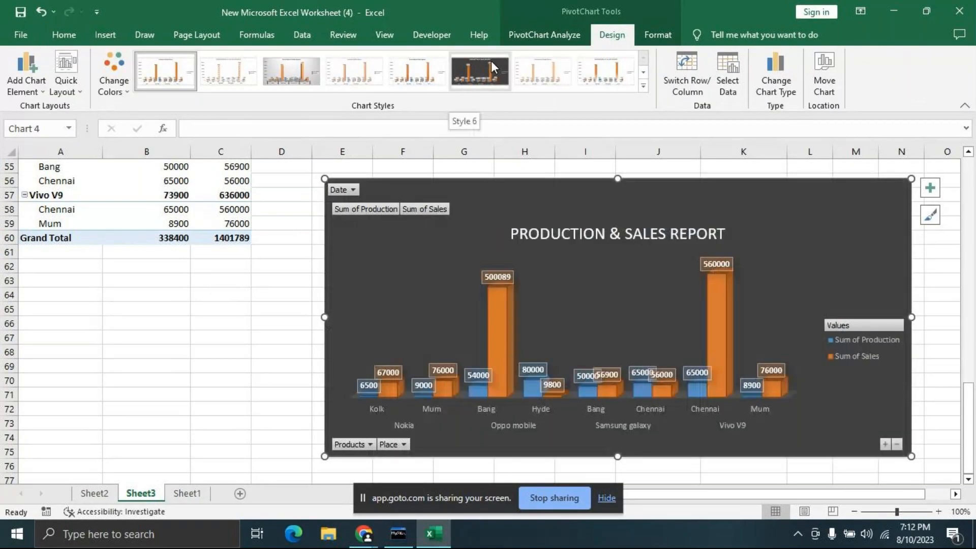
{"action": "left_click", "coordinate": [491, 60]}
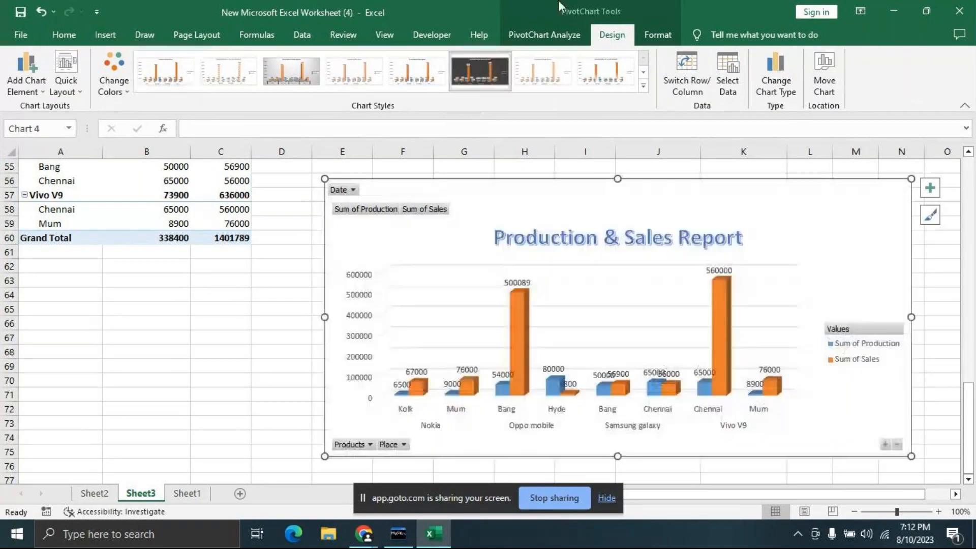
Step: Apply the quick layout with a data table beneath the columns and a vertical axis title to the PivotChart
{"action": "left_click", "coordinate": [69, 86]}
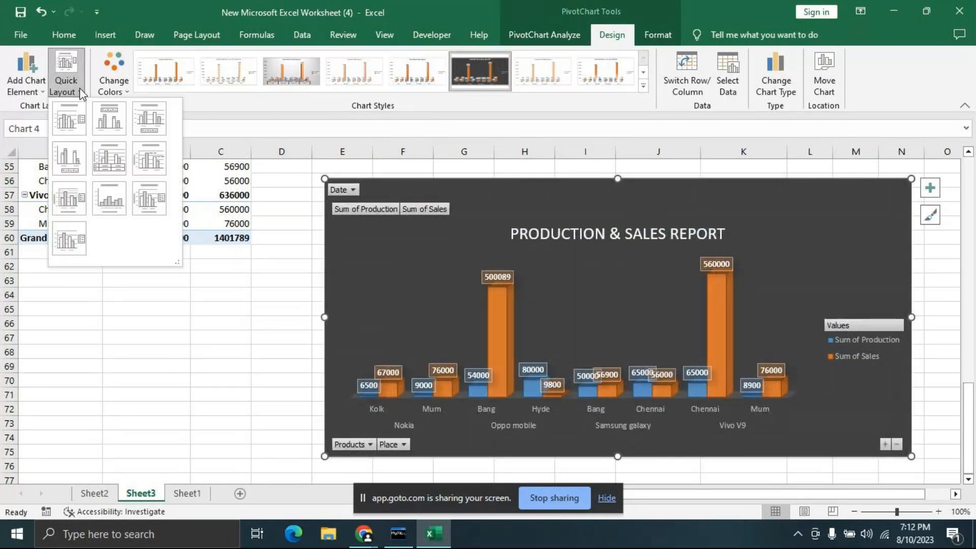
{"action": "left_click", "coordinate": [116, 168]}
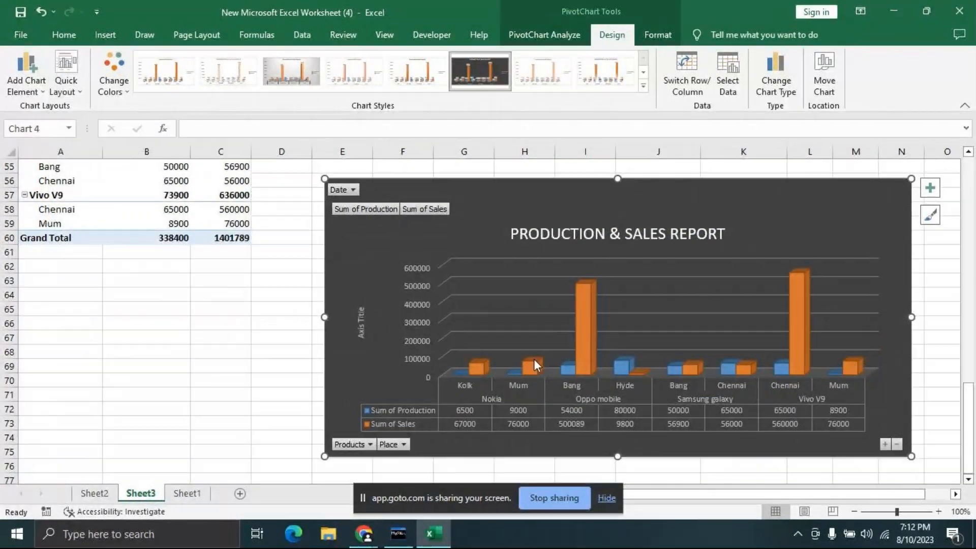
Step: Fill the Sum of Sales columns with the standard light green colour and deselect the PivotChart
{"action": "left_click", "coordinate": [587, 288]}
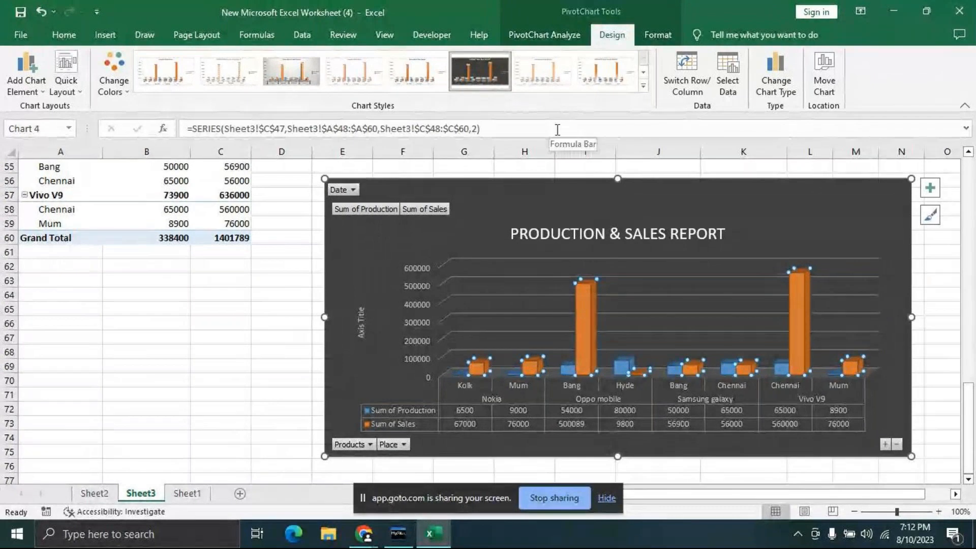
{"action": "left_click", "coordinate": [658, 35]}
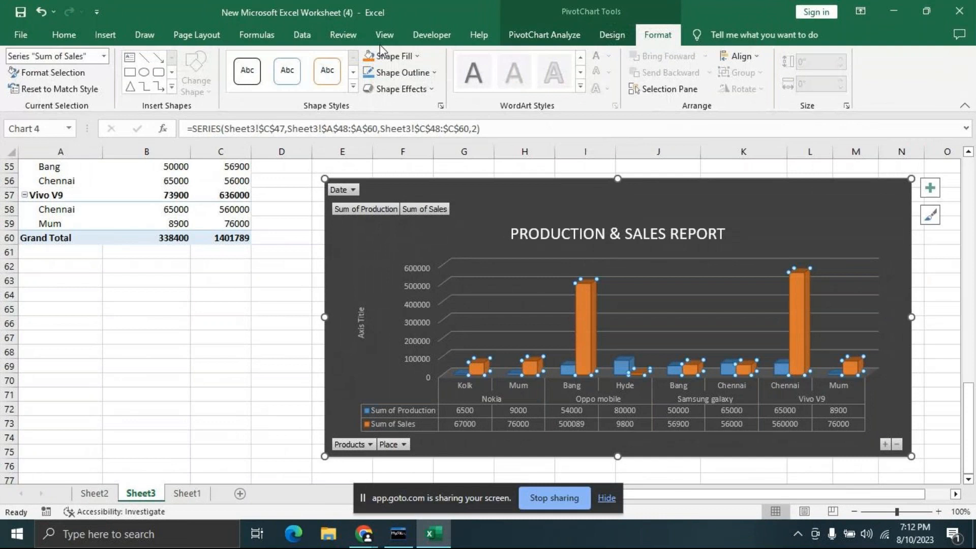
{"action": "left_click", "coordinate": [418, 56]}
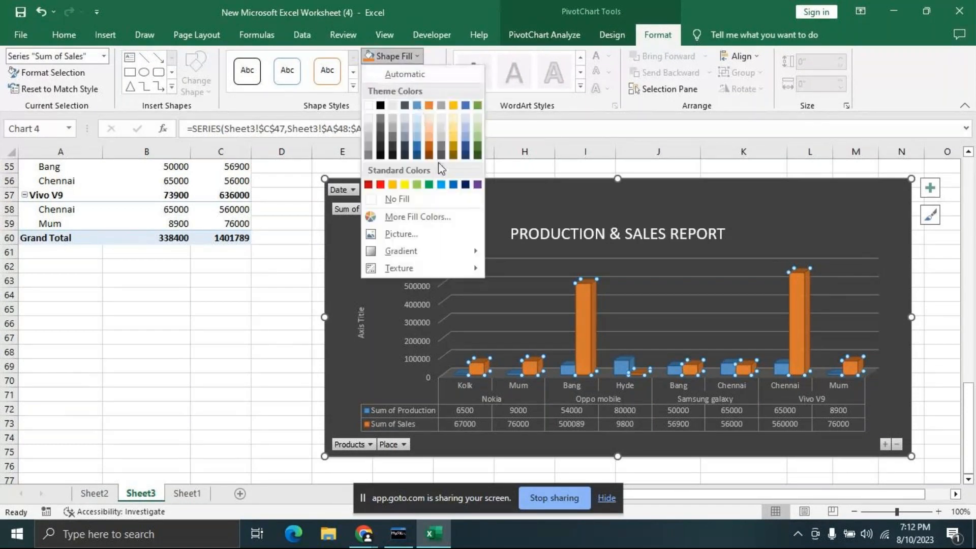
{"action": "left_click", "coordinate": [421, 186]}
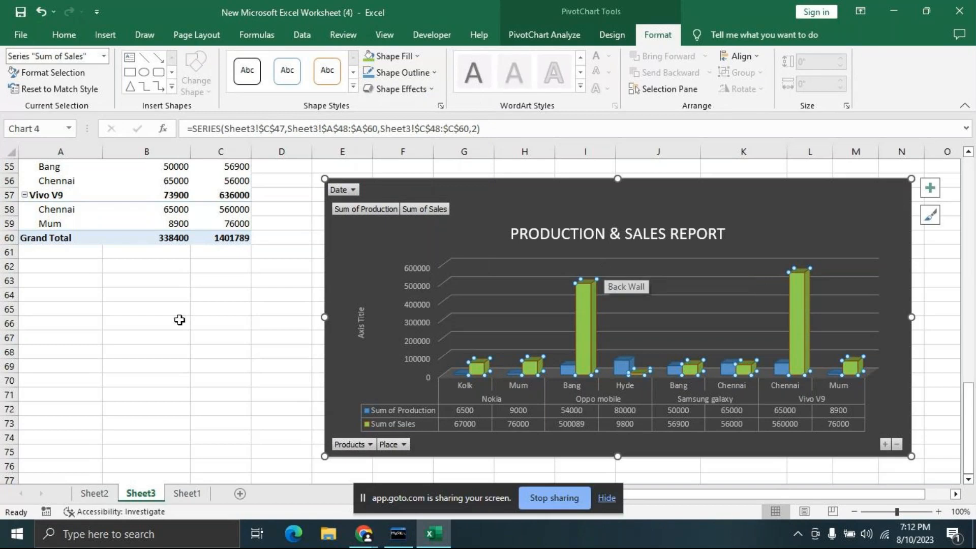
{"action": "left_click", "coordinate": [232, 324]}
Step: Apply the white WordArt style with orange outline from the gallery's third row to the chart title and deselect the chart
{"action": "left_click", "coordinate": [610, 234]}
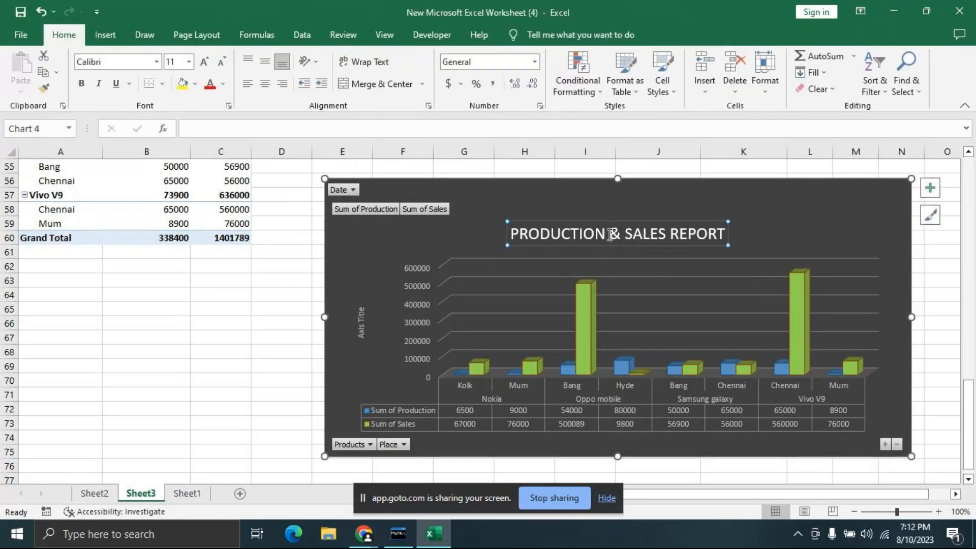
{"action": "left_click", "coordinate": [658, 35]}
{"action": "left_click", "coordinate": [585, 91]}
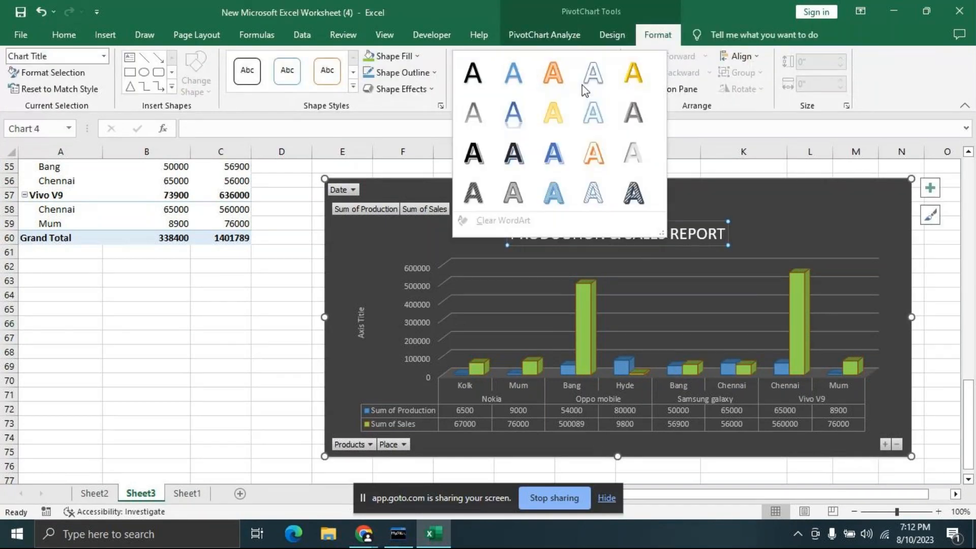
{"action": "left_click", "coordinate": [581, 159]}
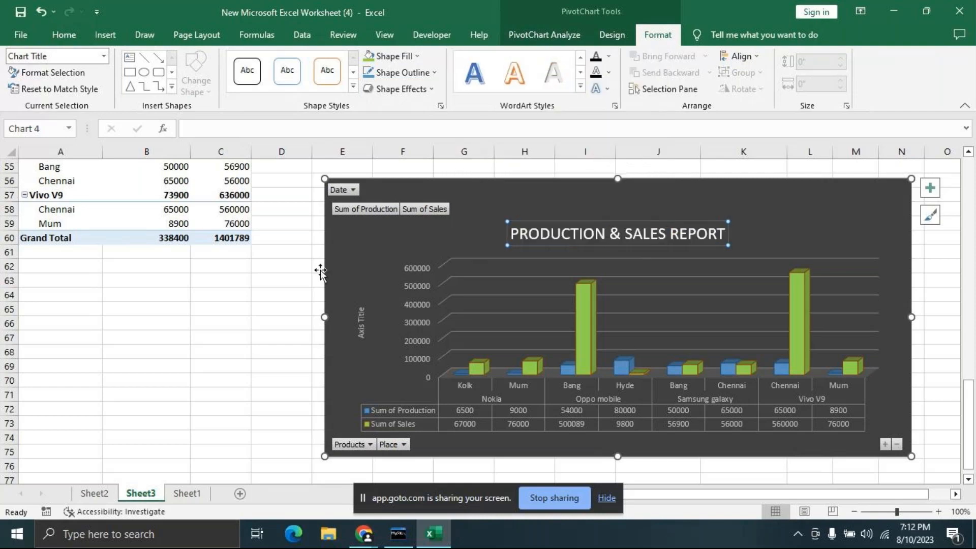
{"action": "left_click", "coordinate": [244, 321]}
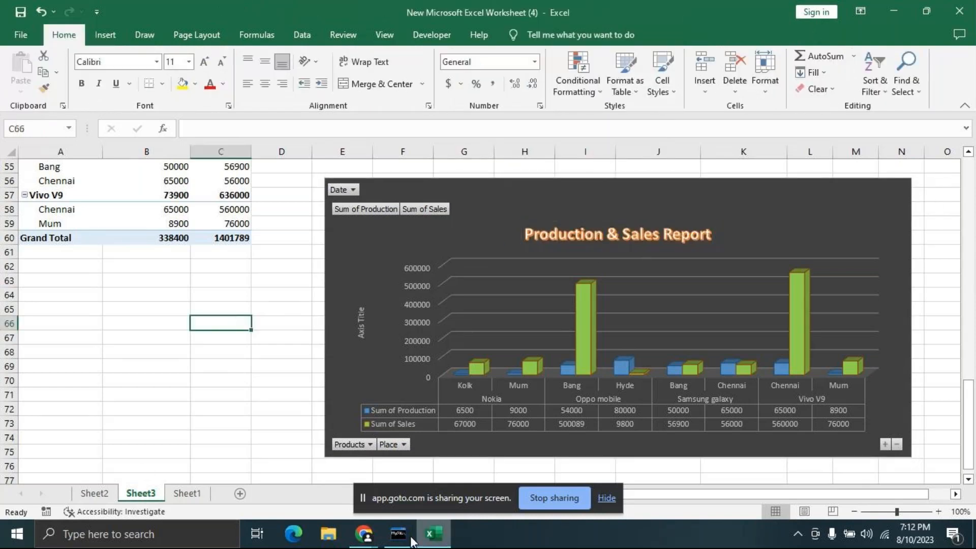
Step: Switch to the GoTo meeting in Chrome to check the class chat, and return to the Excel workbook
{"action": "mouse_move", "coordinate": [364, 534]}
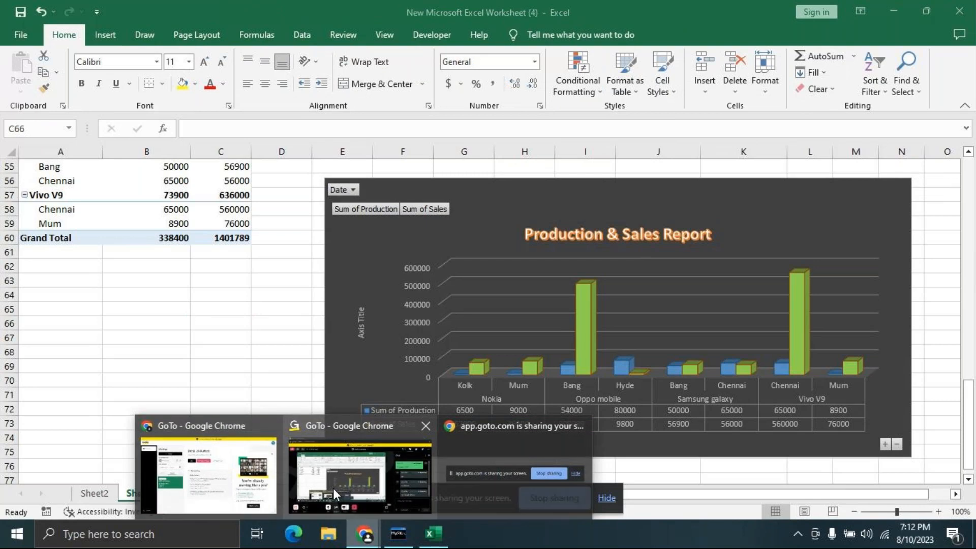
{"action": "left_click", "coordinate": [334, 482]}
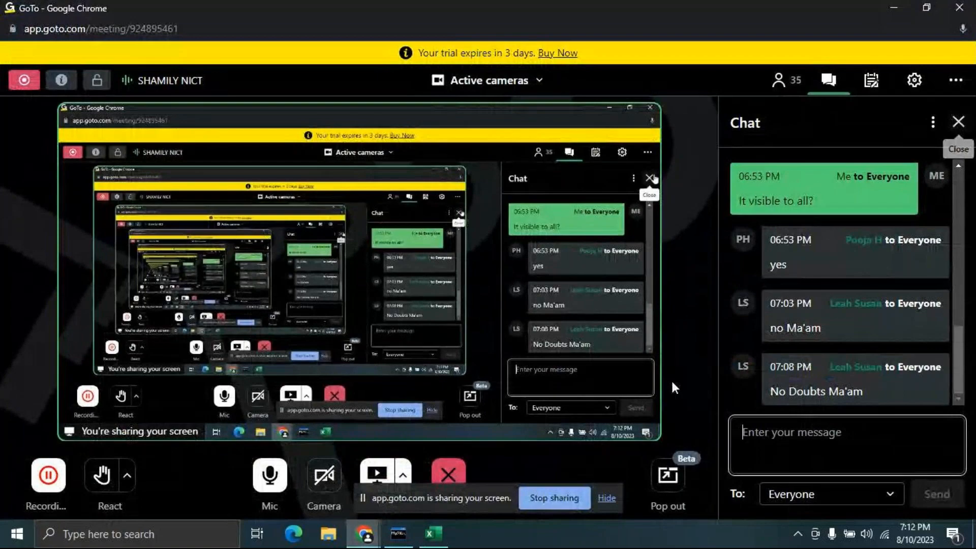
{"action": "left_click", "coordinate": [432, 533]}
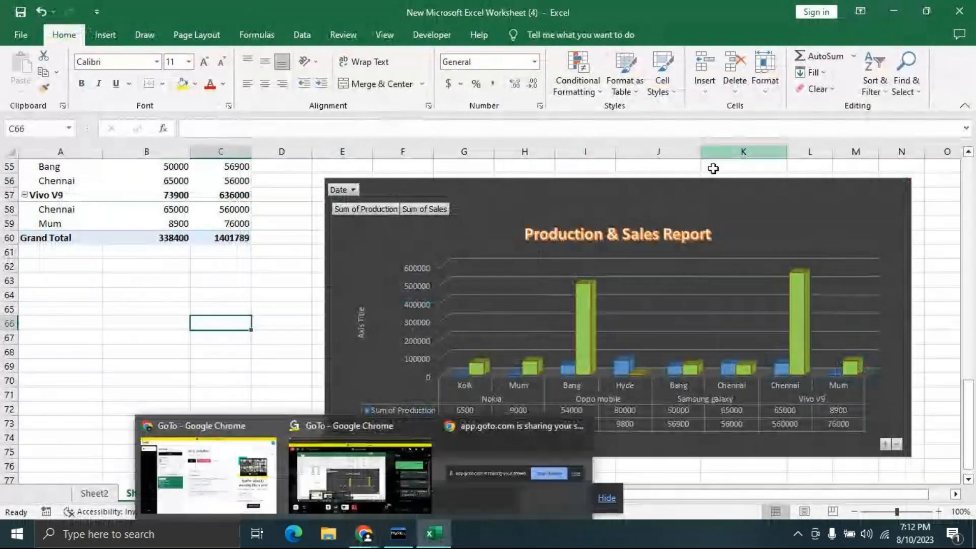
Step: Add a legend to the PivotChart through its chart elements
{"action": "left_click", "coordinate": [696, 220]}
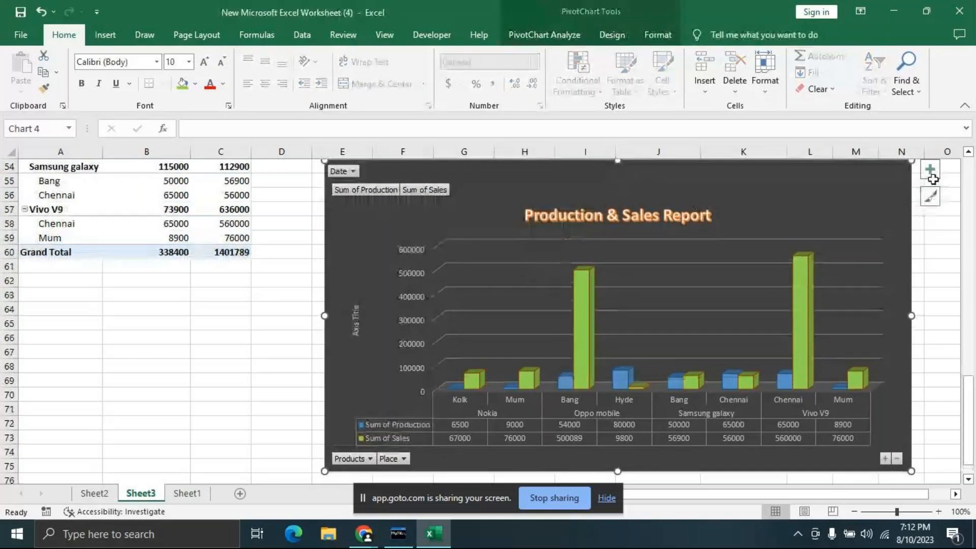
{"action": "left_click", "coordinate": [931, 172]}
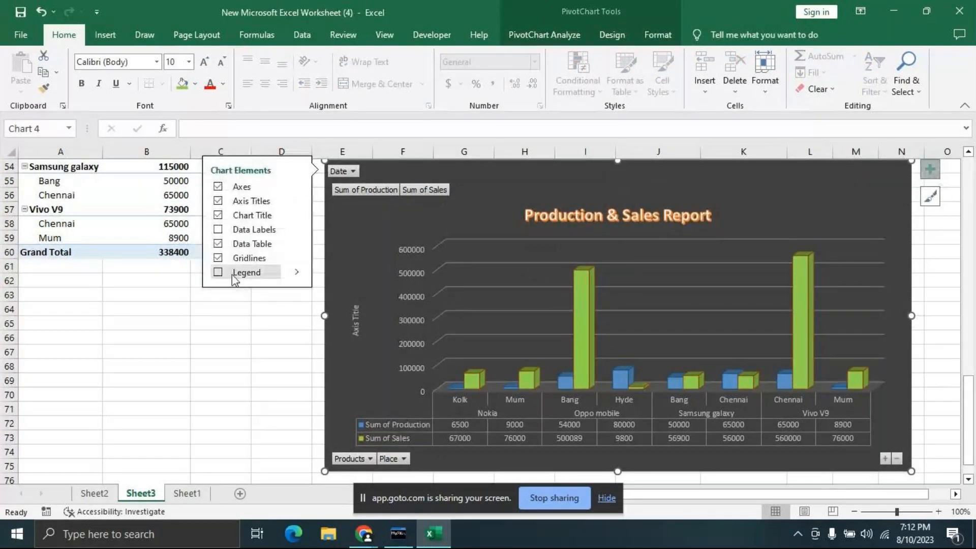
{"action": "left_click", "coordinate": [219, 275]}
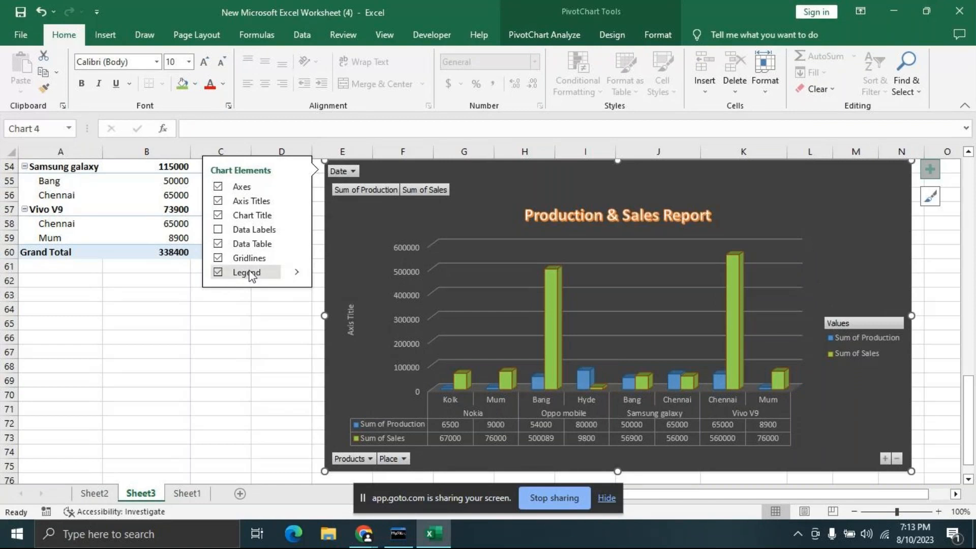
Step: Look at the position options for the PivotChart's legend and deselect the chart
{"action": "left_click", "coordinate": [297, 272]}
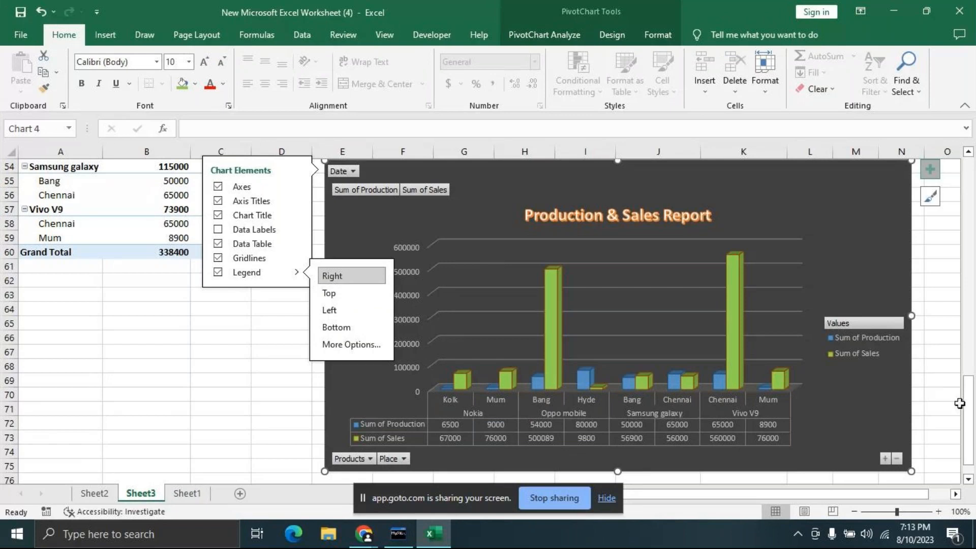
{"action": "left_click", "coordinate": [214, 338]}
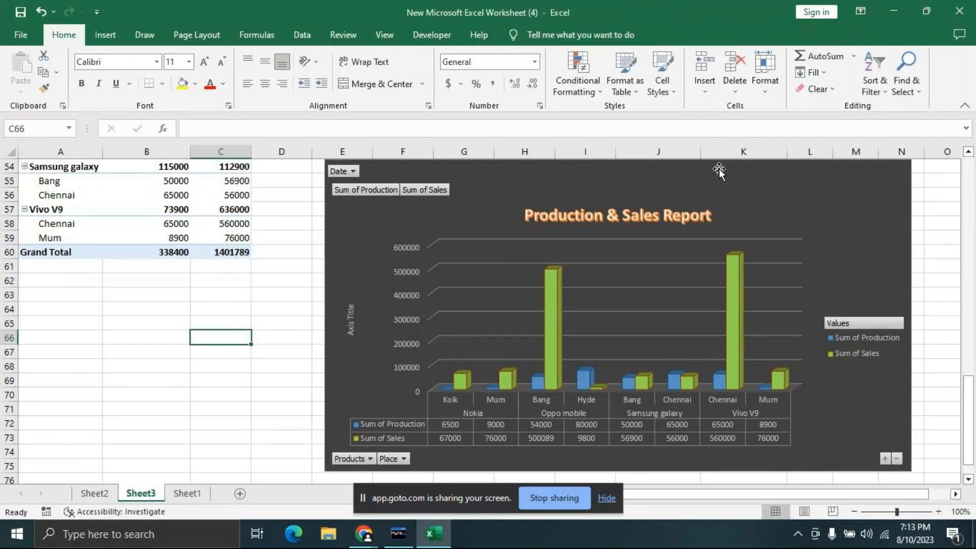
Step: Check the Products filter of the grocery PivotTable at the start of the sheet and return to the production and sales PivotTable
{"action": "scroll", "coordinate": [770, 332], "scroll_direction": "up", "scroll_amount": 2}
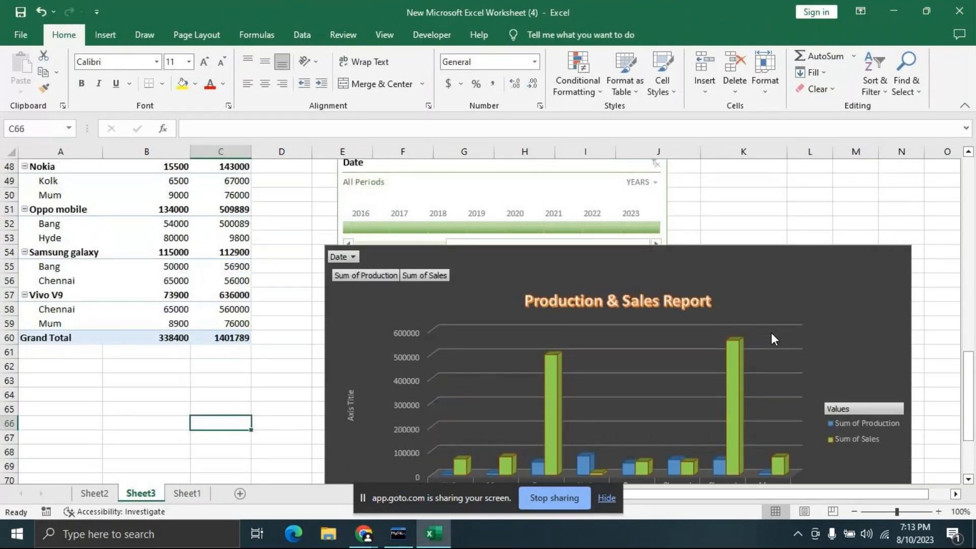
{"action": "scroll", "coordinate": [770, 333], "scroll_direction": "up", "scroll_amount": 14}
{"action": "scroll", "coordinate": [771, 334], "scroll_direction": "up", "scroll_amount": 2}
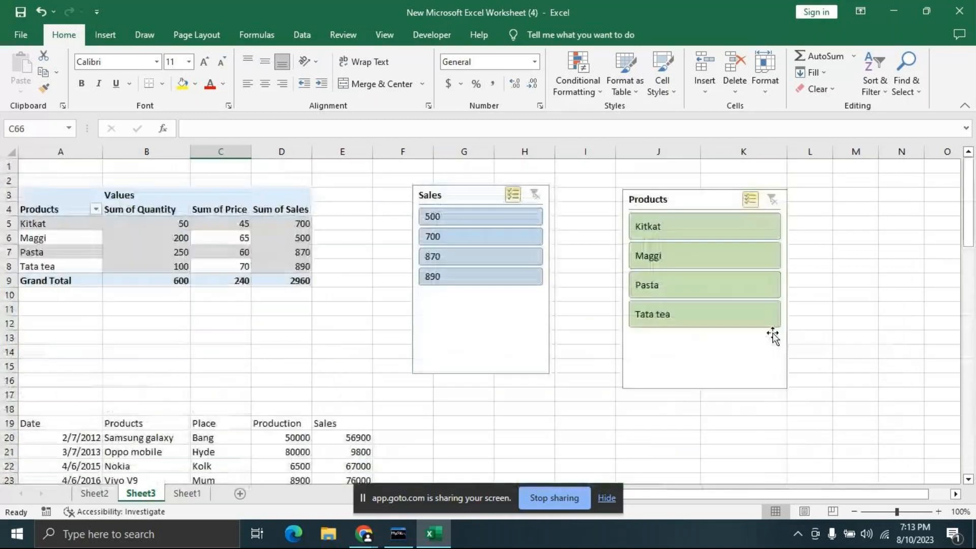
{"action": "left_click", "coordinate": [96, 210]}
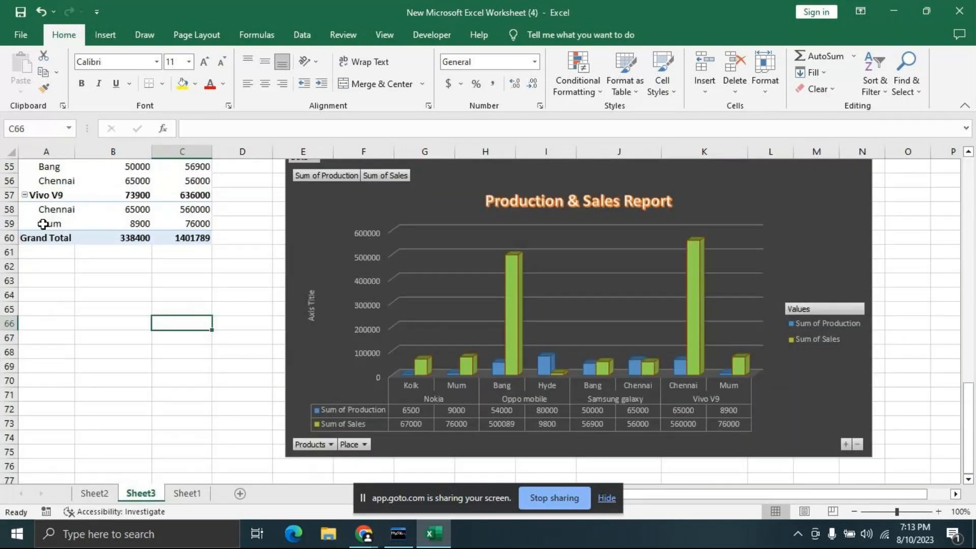
{"action": "scroll", "coordinate": [148, 321], "scroll_direction": "up", "scroll_amount": 6}
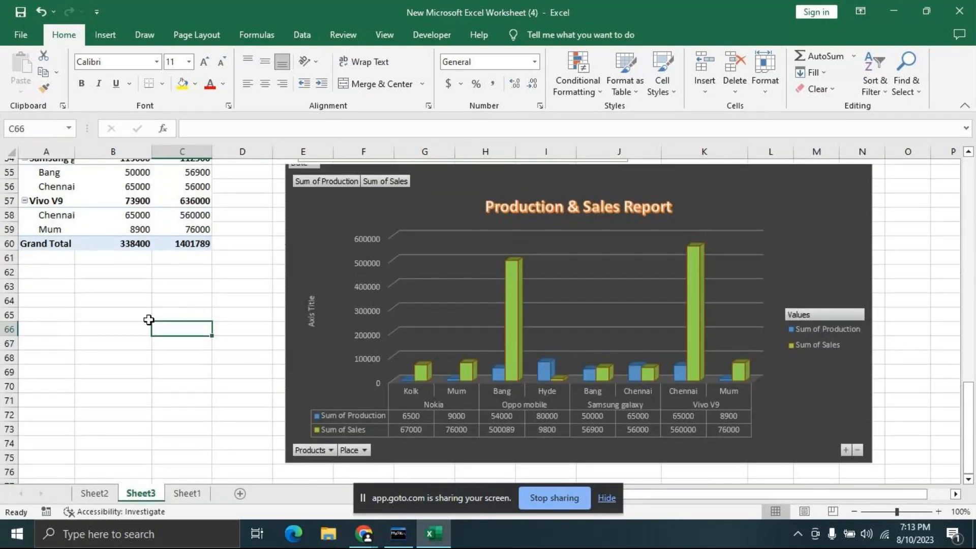
{"action": "scroll", "coordinate": [153, 308], "scroll_direction": "up", "scroll_amount": 6}
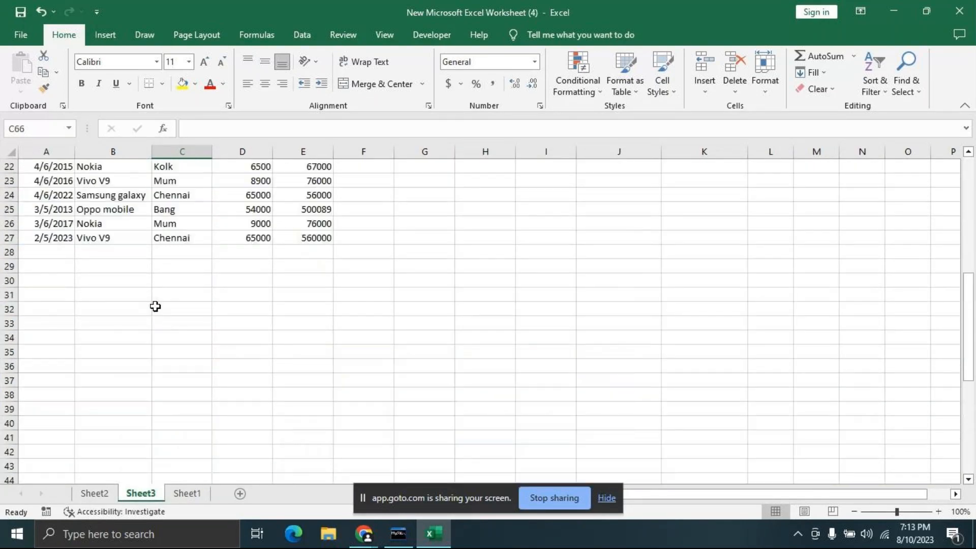
{"action": "scroll", "coordinate": [157, 305], "scroll_direction": "up", "scroll_amount": 5}
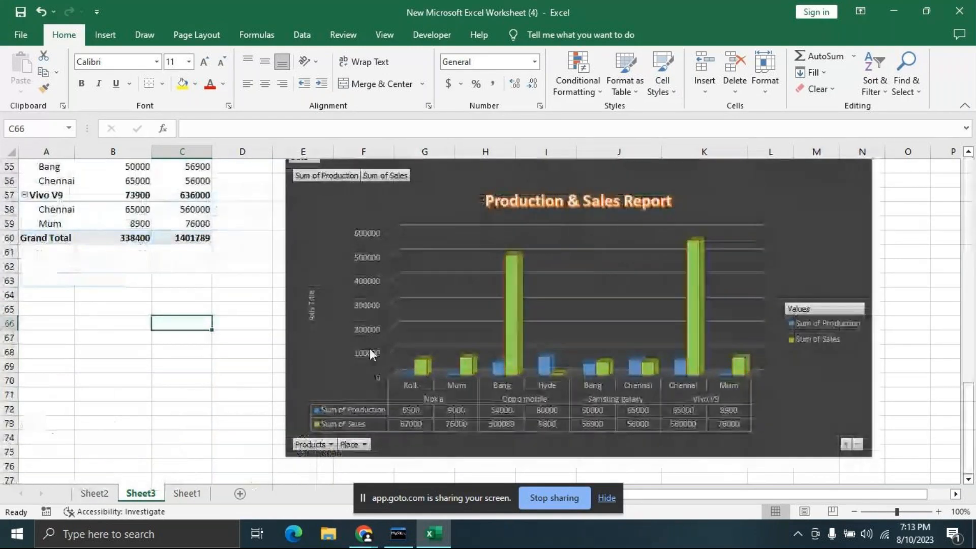
{"action": "scroll", "coordinate": [161, 279], "scroll_direction": "up", "scroll_amount": 3}
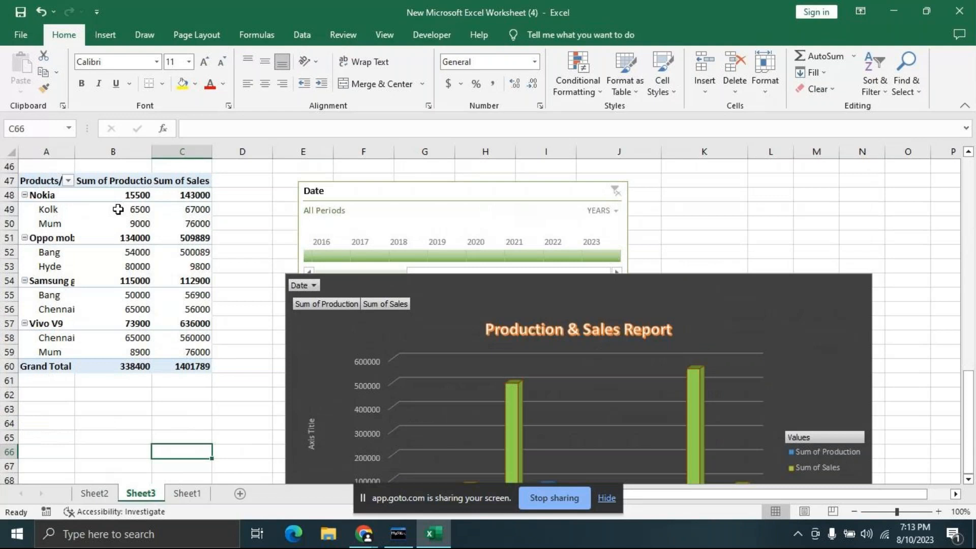
Step: Sort the products in the production and sales PivotTable from Z to A and check the PivotChart
{"action": "left_click", "coordinate": [68, 181]}
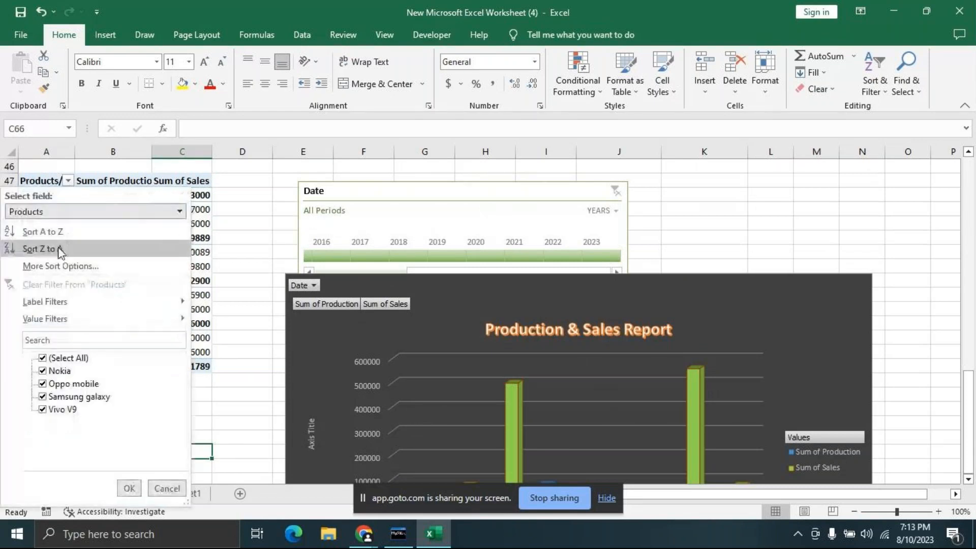
{"action": "left_click", "coordinate": [61, 249]}
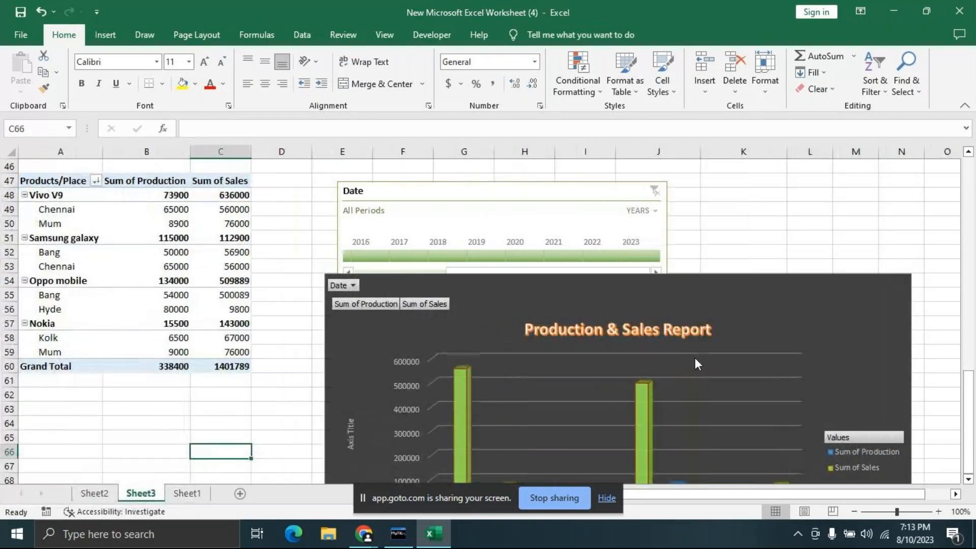
{"action": "scroll", "coordinate": [712, 363], "scroll_direction": "down", "scroll_amount": 1}
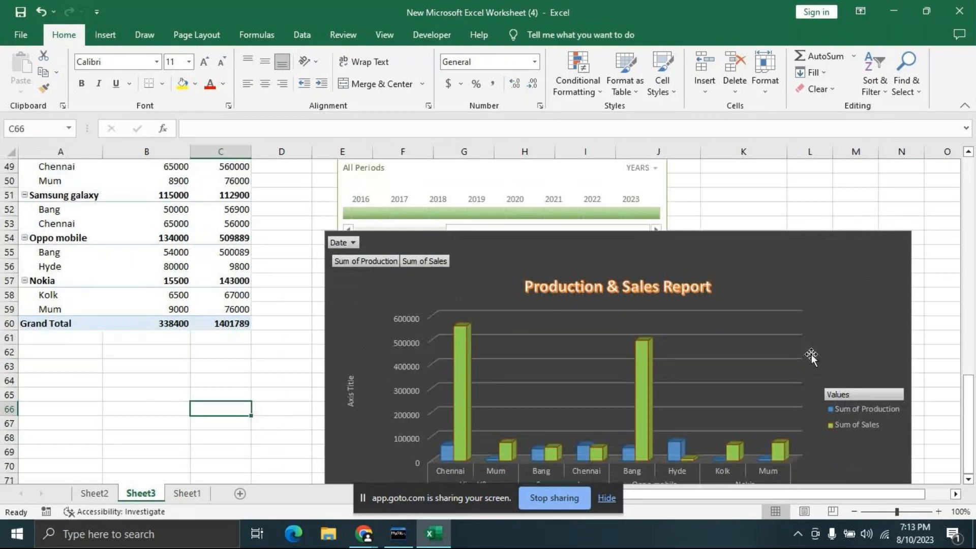
Step: Sort the products in the production and sales PivotTable from A to Z and check the PivotChart
{"action": "scroll", "coordinate": [268, 323], "scroll_direction": "up", "scroll_amount": 3}
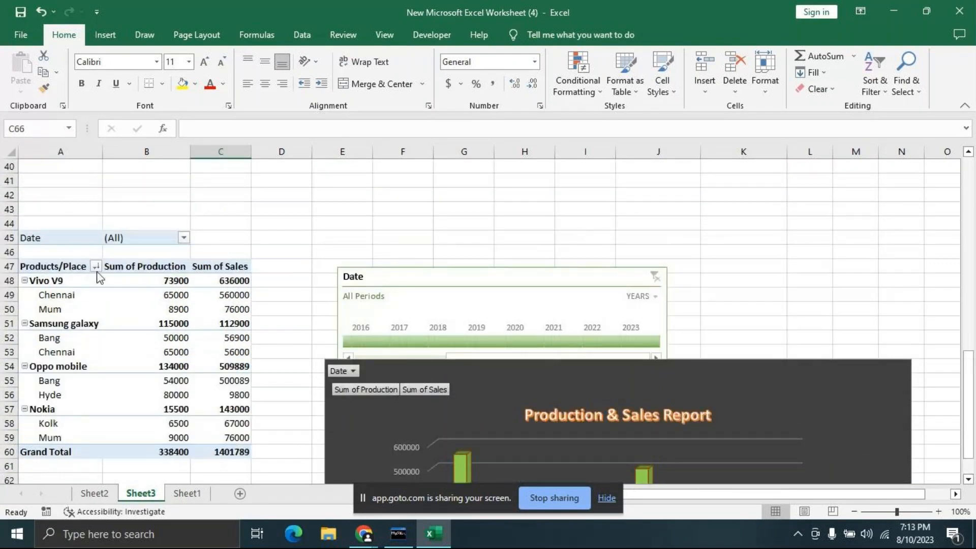
{"action": "left_click", "coordinate": [96, 265]}
{"action": "left_click", "coordinate": [147, 241]}
{"action": "scroll", "coordinate": [438, 285], "scroll_direction": "down", "scroll_amount": 5}
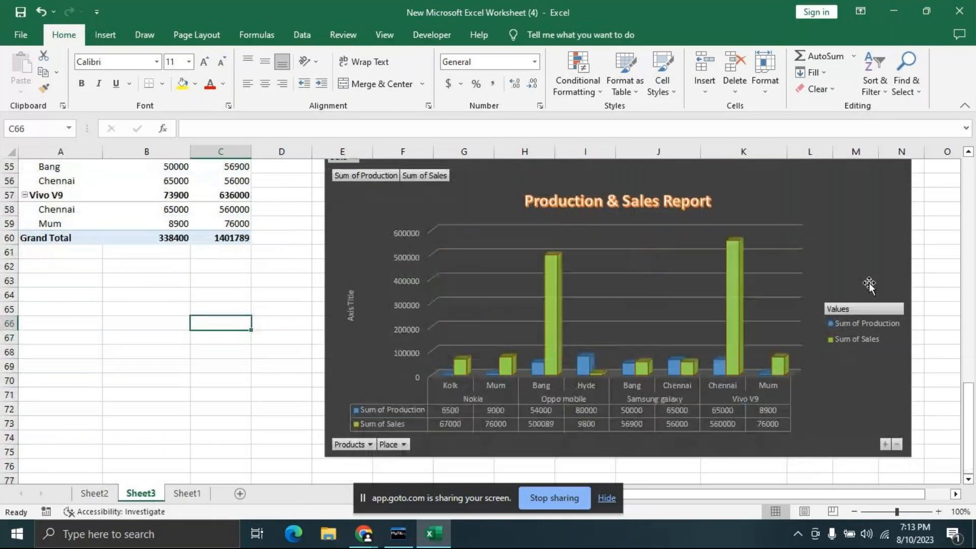
Step: Look through the dates in the PivotTable's Date report filter, close the list and examine the PivotChart's columns
{"action": "scroll", "coordinate": [868, 285], "scroll_direction": "up", "scroll_amount": 3}
{"action": "scroll", "coordinate": [868, 285], "scroll_direction": "up", "scroll_amount": 2}
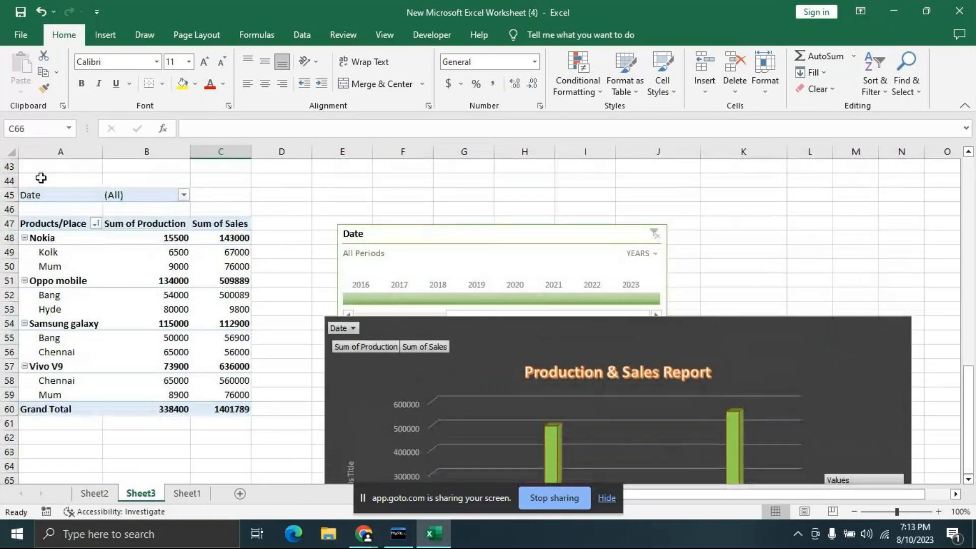
{"action": "left_click", "coordinate": [184, 195]}
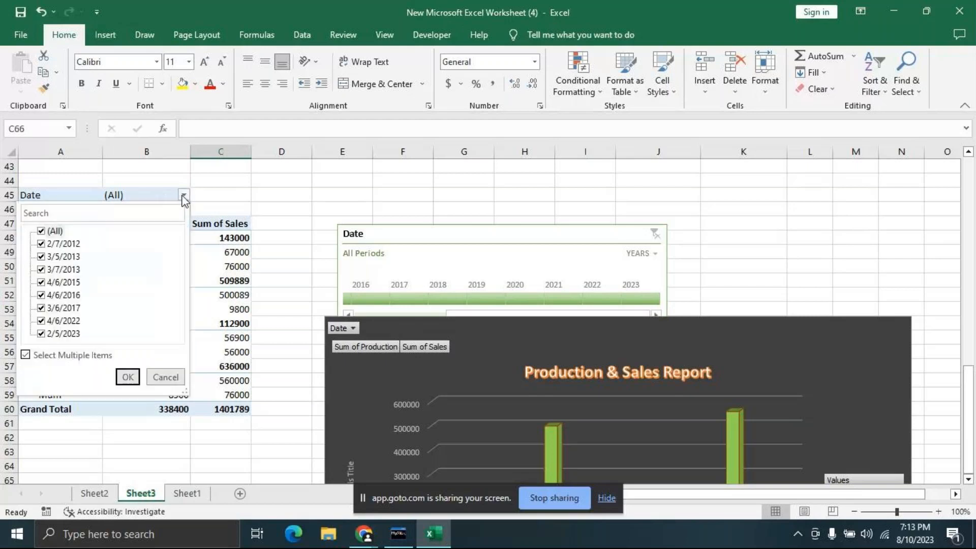
{"action": "left_click", "coordinate": [336, 194]}
{"action": "scroll", "coordinate": [776, 309], "scroll_direction": "down", "scroll_amount": 3}
{"action": "scroll", "coordinate": [776, 308], "scroll_direction": "down", "scroll_amount": 2}
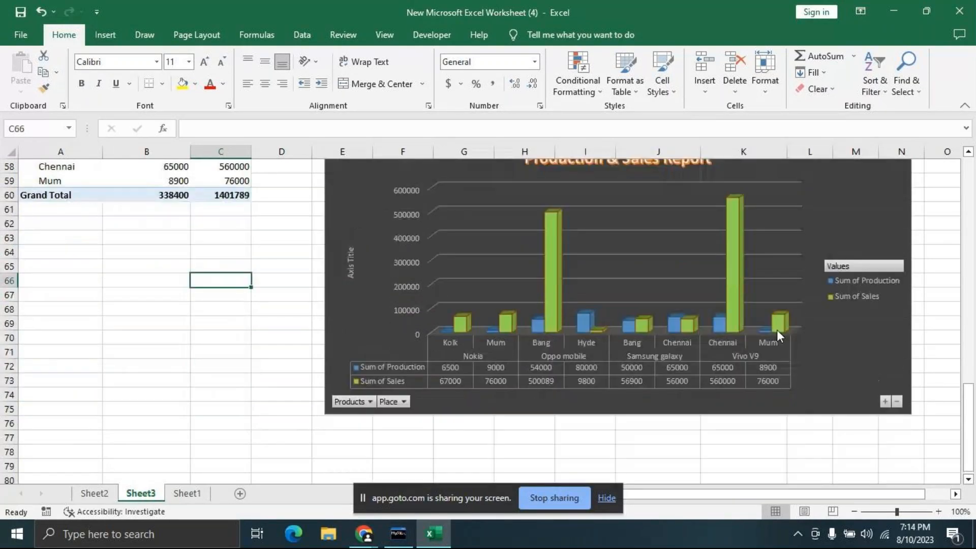
{"action": "mouse_move", "coordinate": [676, 325]}
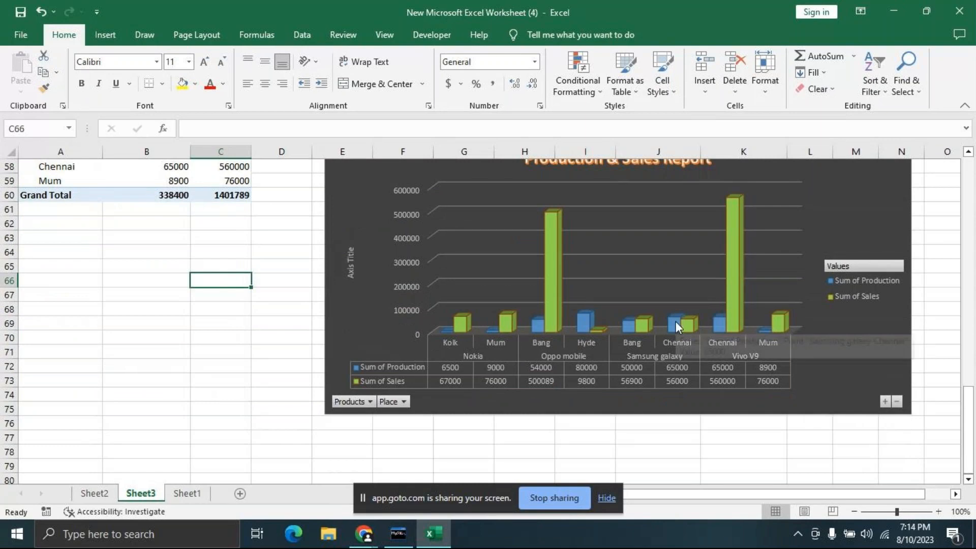
Step: Add data labels to the Production & Sales Report PivotChart through its chart elements
{"action": "left_click", "coordinate": [795, 251]}
{"action": "scroll", "coordinate": [224, 269], "scroll_direction": "up", "scroll_amount": 2}
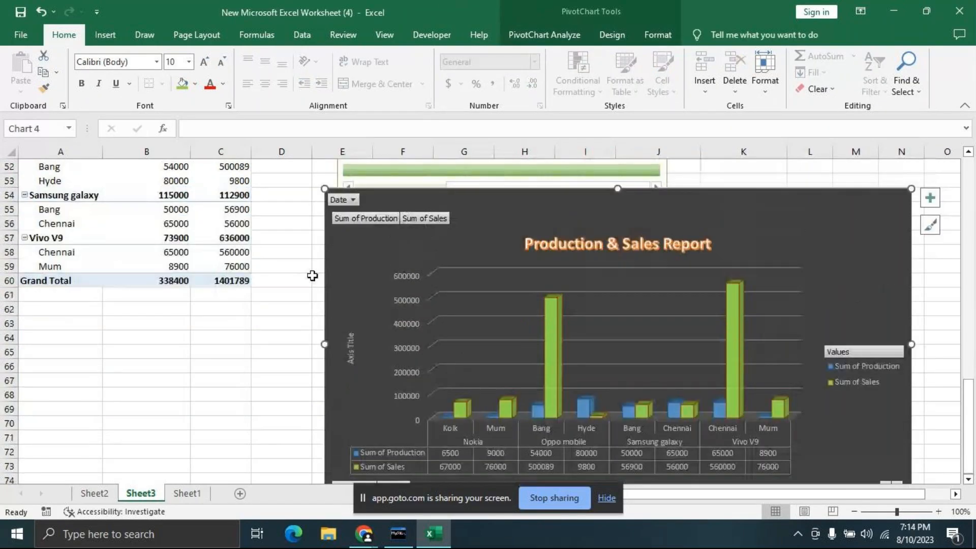
{"action": "left_click", "coordinate": [356, 269]}
{"action": "left_click", "coordinate": [858, 231]}
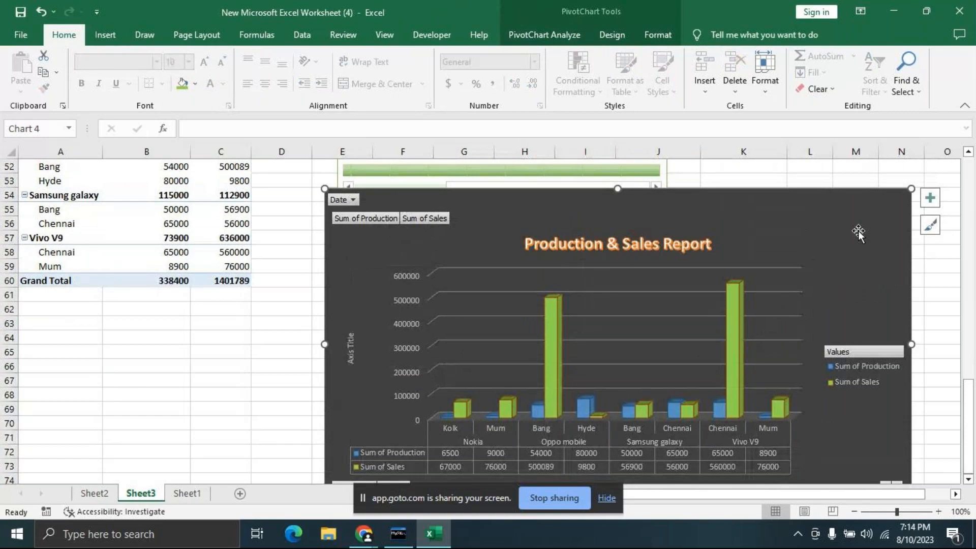
{"action": "left_click", "coordinate": [930, 199]}
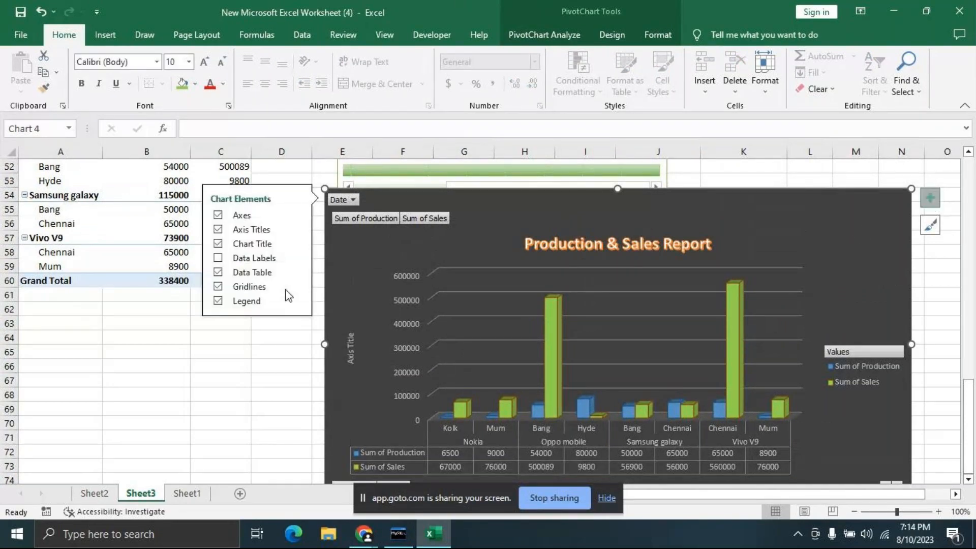
{"action": "left_click", "coordinate": [219, 259]}
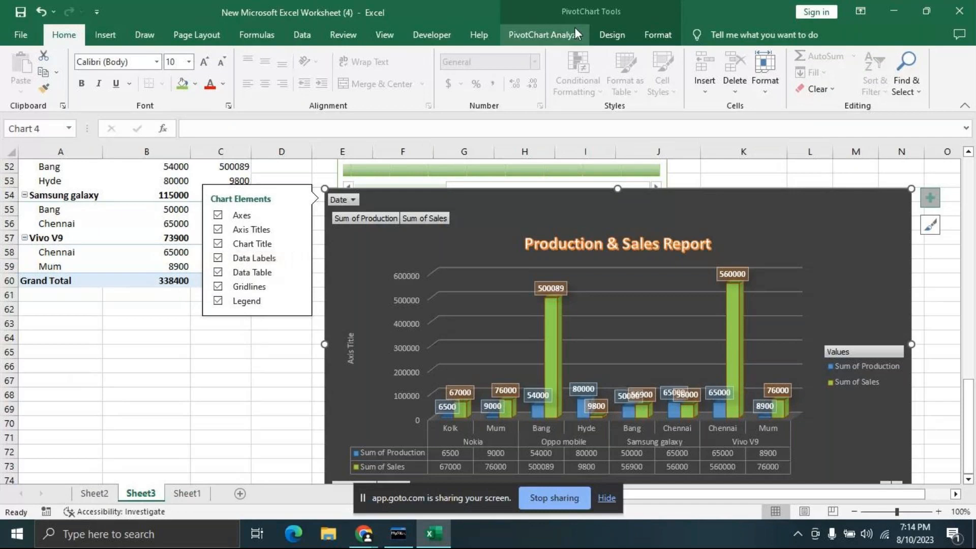
Step: Look over the PivotChart's analysis and design commands and its Quick Layout gallery, closing the gallery without applying a layout
{"action": "left_click", "coordinate": [565, 38]}
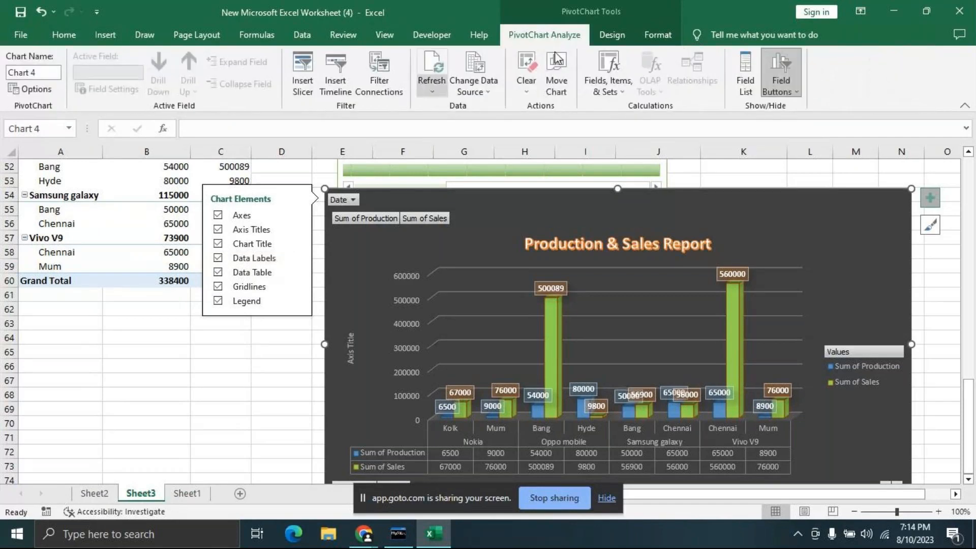
{"action": "left_click", "coordinate": [612, 35]}
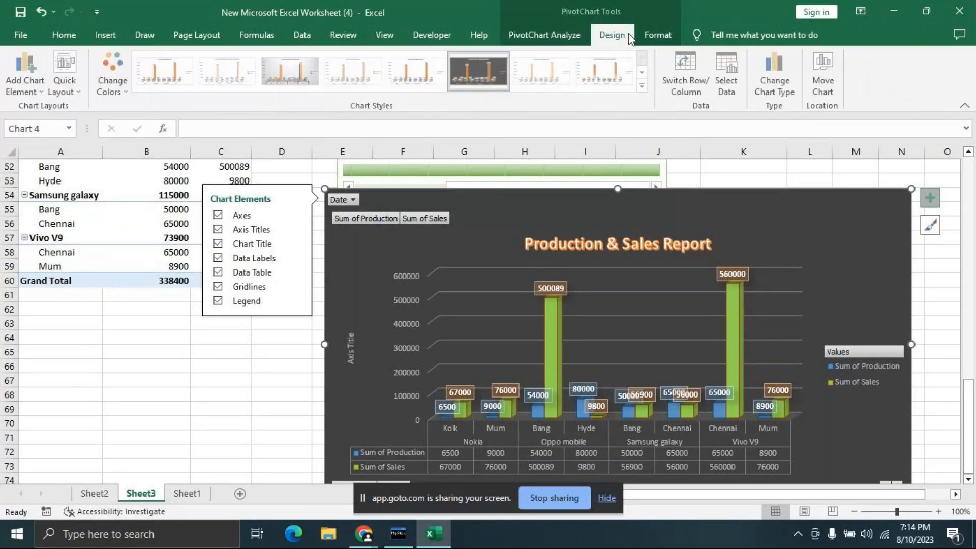
{"action": "left_click", "coordinate": [79, 93]}
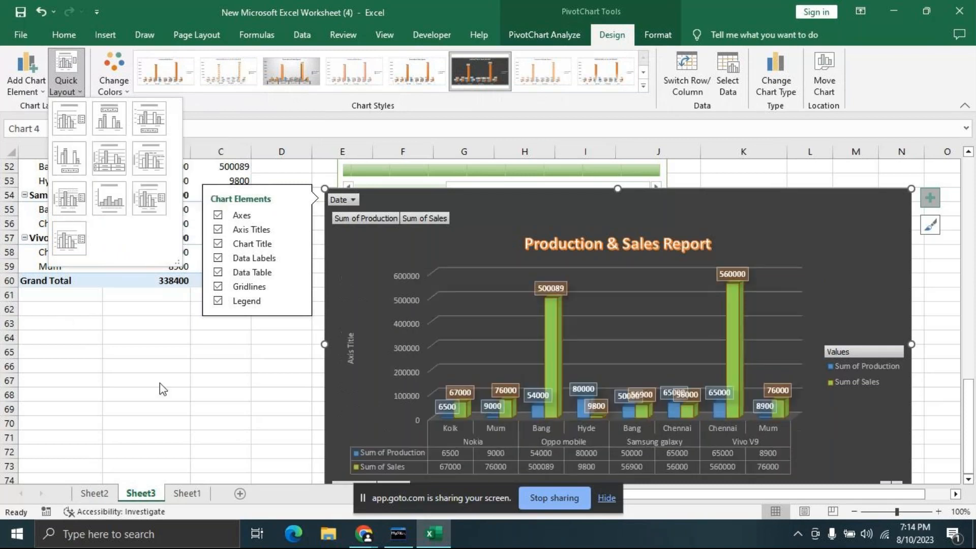
{"action": "left_click", "coordinate": [160, 384]}
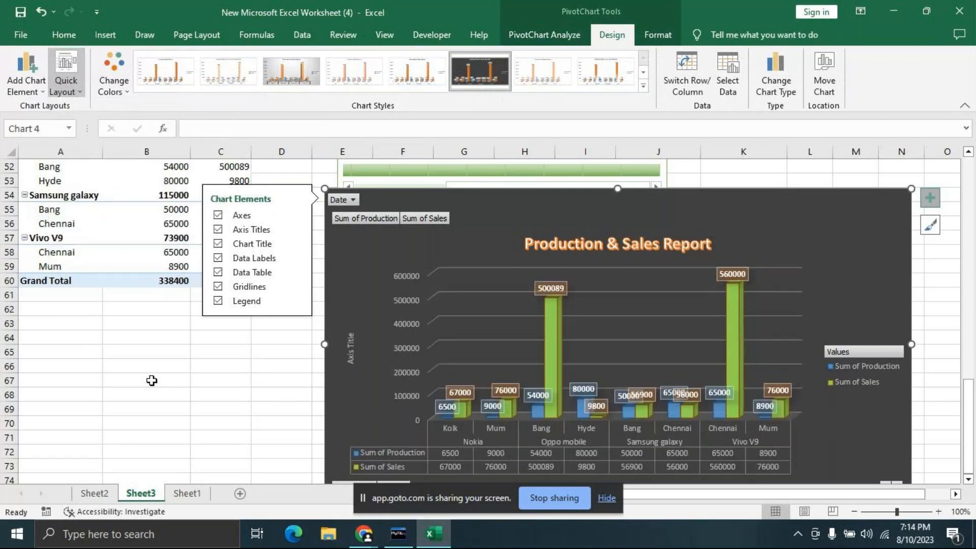
{"action": "left_click", "coordinate": [44, 92]}
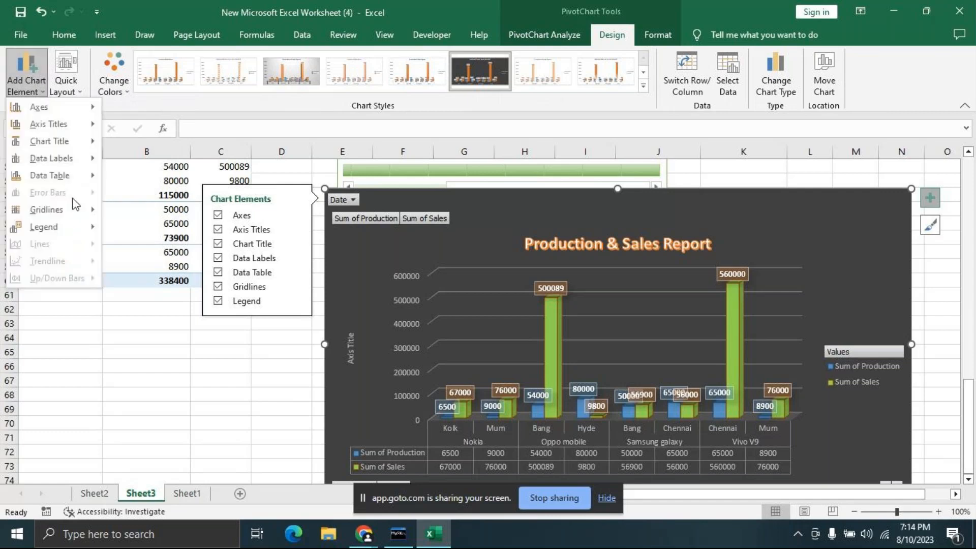
{"action": "mouse_move", "coordinate": [46, 227]}
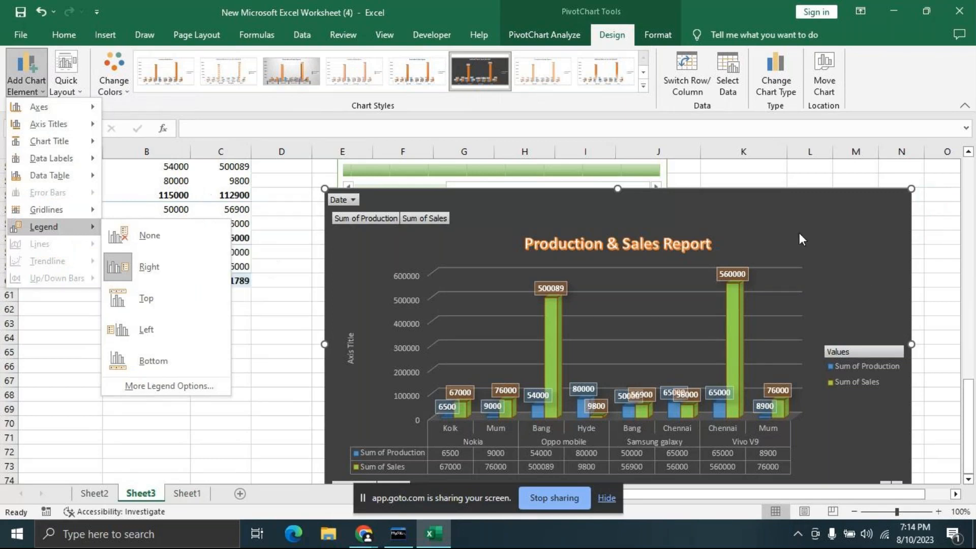
{"action": "scroll", "coordinate": [801, 234], "scroll_direction": "down", "scroll_amount": 2}
{"action": "scroll", "coordinate": [819, 231], "scroll_direction": "up", "scroll_amount": 3}
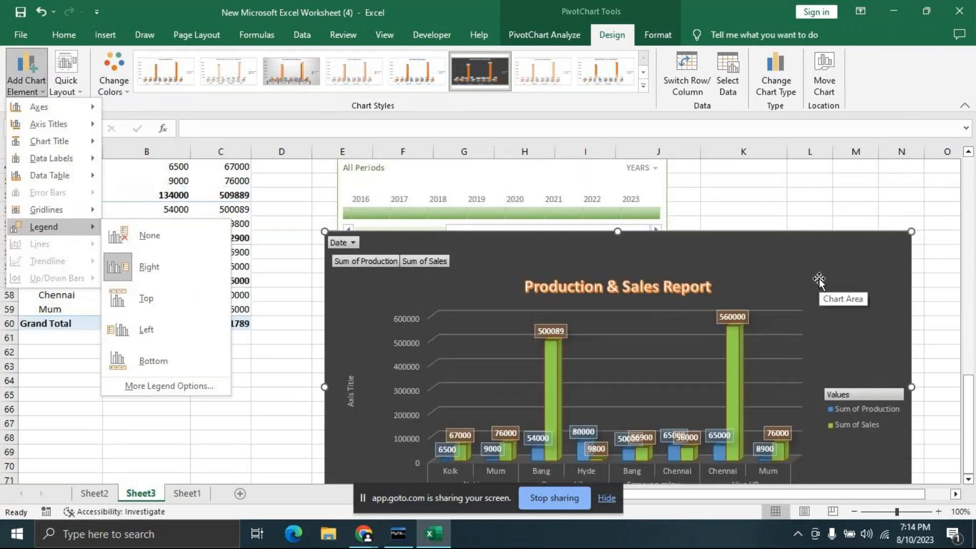
Step: Copy the Production & Sales Report pivot chart and paste the duplicate below it at cell A79
{"action": "left_click", "coordinate": [819, 279]}
{"action": "left_click", "coordinate": [819, 268]}
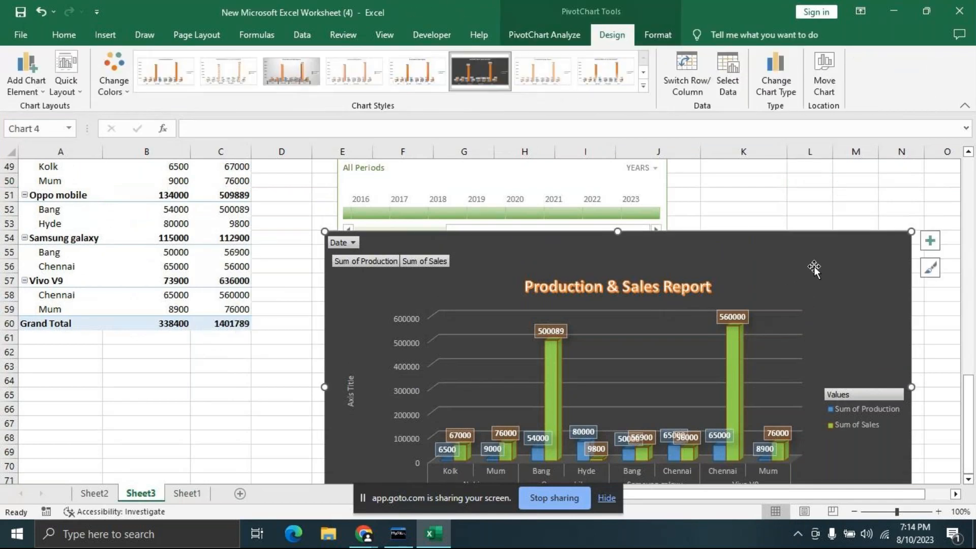
{"action": "scroll", "coordinate": [813, 290], "scroll_direction": "down", "scroll_amount": 6}
{"action": "left_click", "coordinate": [53, 343]}
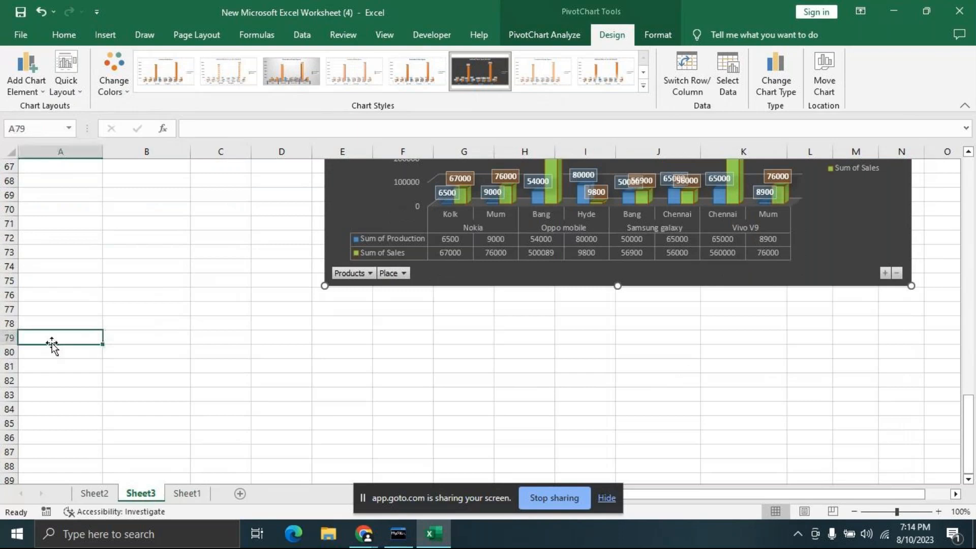
{"action": "key", "text": "ctrl+v"}
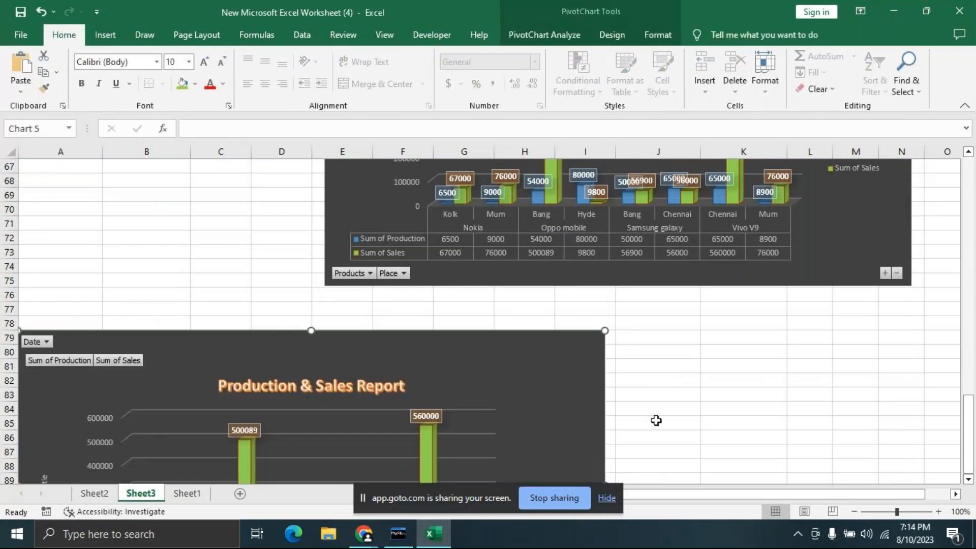
Step: Change the duplicated pivot chart's type to Clustered Bar
{"action": "scroll", "coordinate": [654, 419], "scroll_direction": "down", "scroll_amount": 2}
{"action": "right_click", "coordinate": [465, 274]}
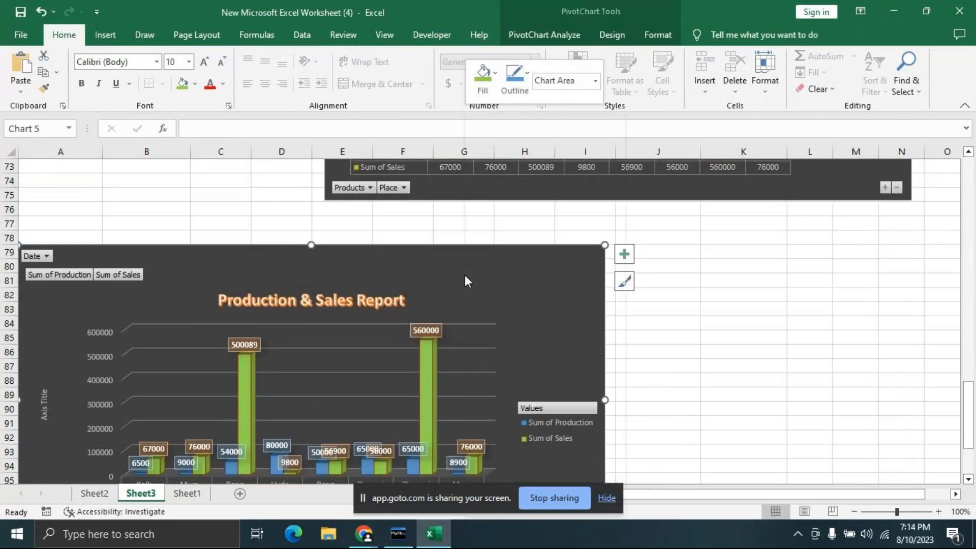
{"action": "left_click", "coordinate": [706, 320]}
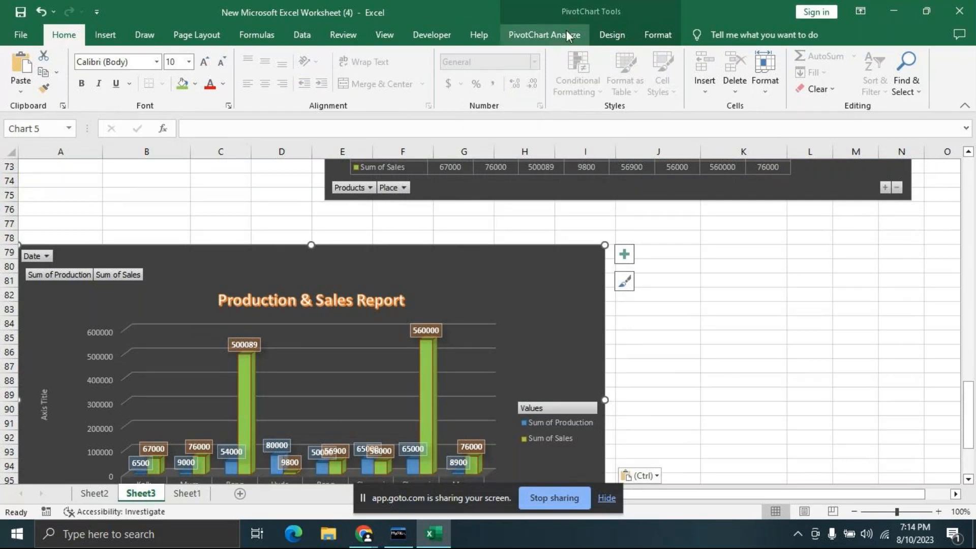
{"action": "left_click", "coordinate": [612, 34]}
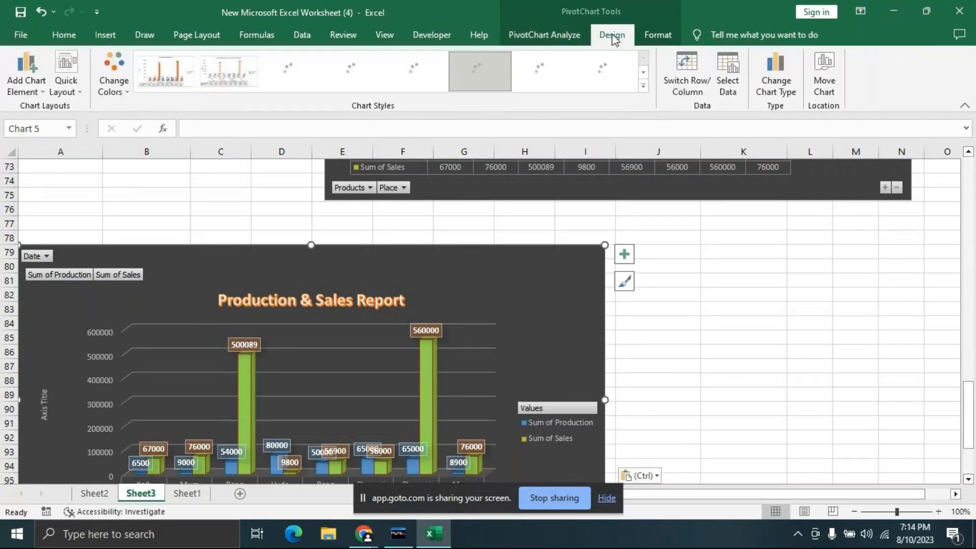
{"action": "left_click", "coordinate": [782, 79]}
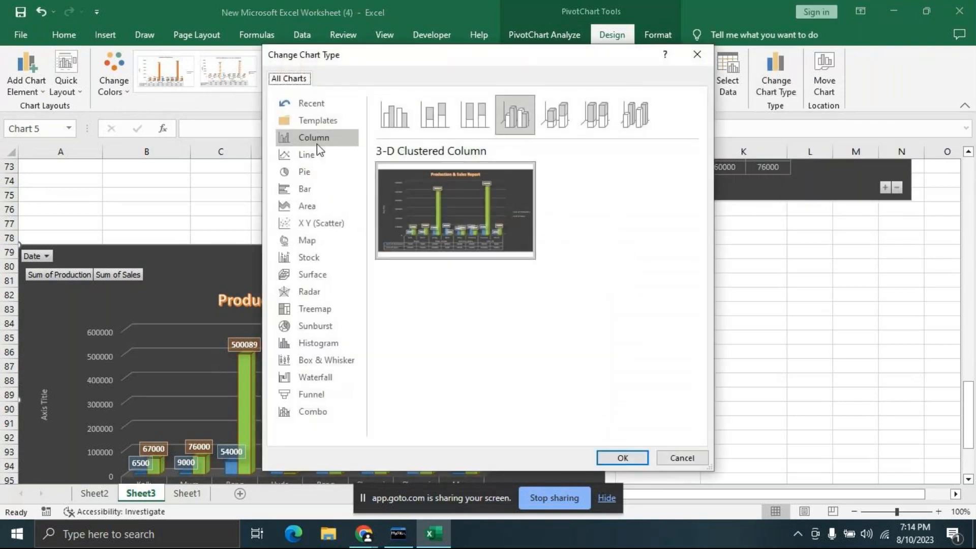
{"action": "left_click", "coordinate": [305, 191]}
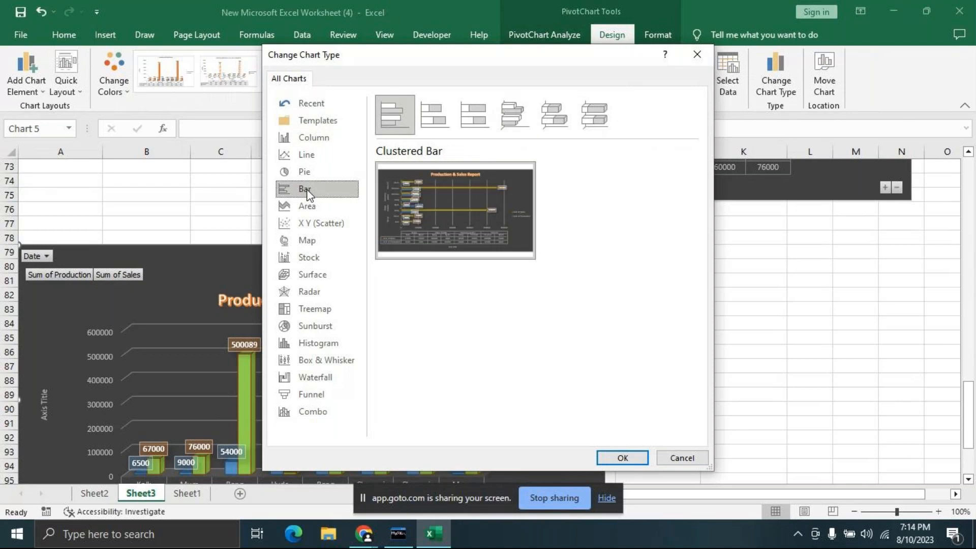
{"action": "mouse_move", "coordinate": [481, 211]}
{"action": "left_click", "coordinate": [620, 458]}
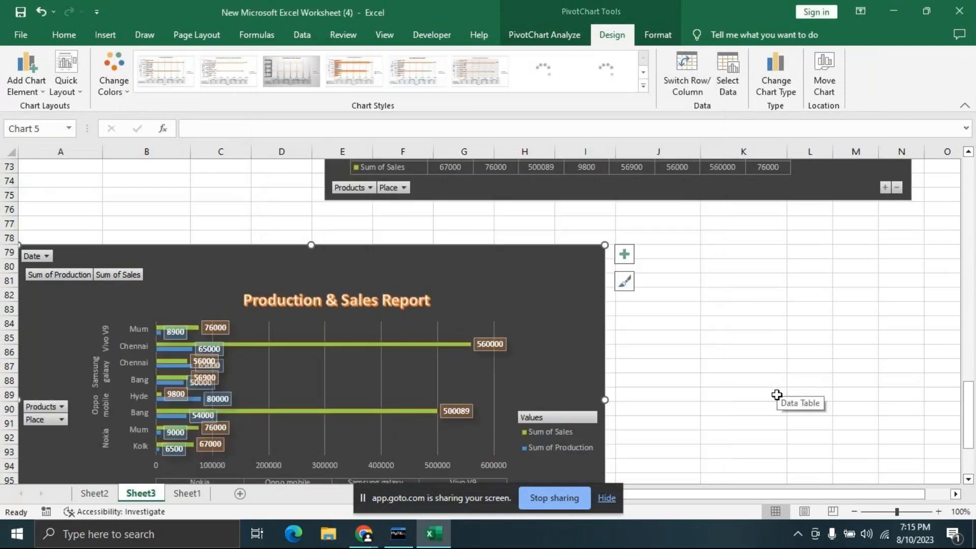
Step: Move the original 3-D column pivot chart down to row 57, leaving room beneath the timeline
{"action": "scroll", "coordinate": [777, 391], "scroll_direction": "up", "scroll_amount": 3}
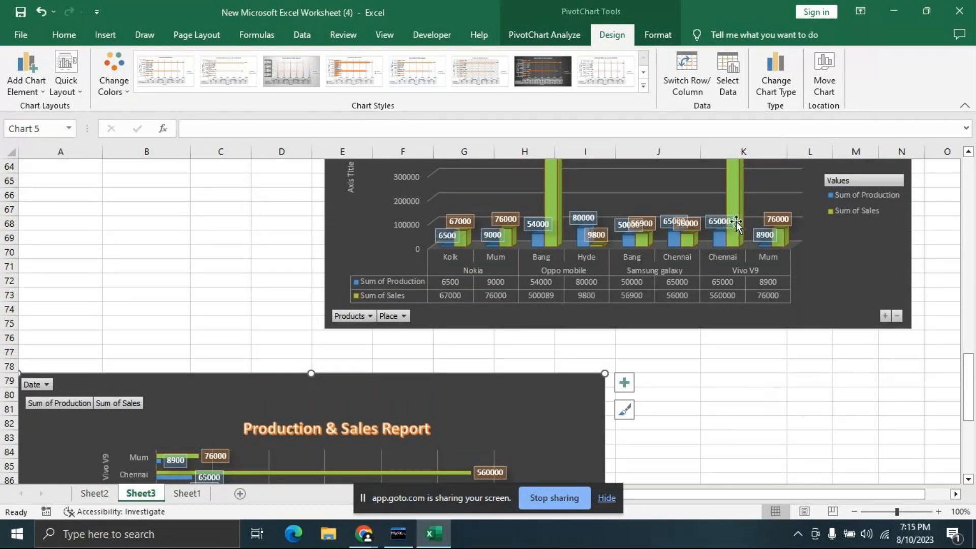
{"action": "left_click", "coordinate": [736, 222]}
{"action": "scroll", "coordinate": [757, 217], "scroll_direction": "up", "scroll_amount": 4}
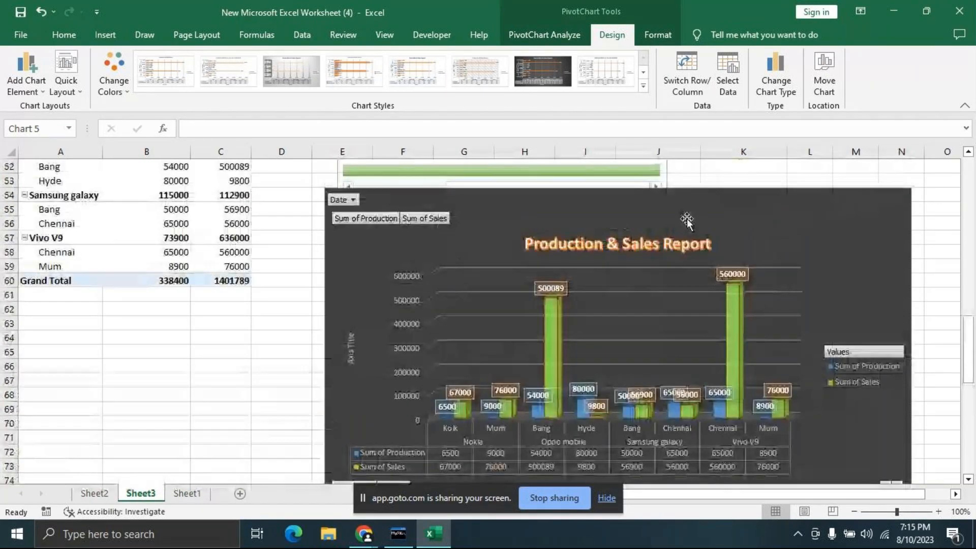
{"action": "scroll", "coordinate": [822, 260], "scroll_direction": "up", "scroll_amount": 1}
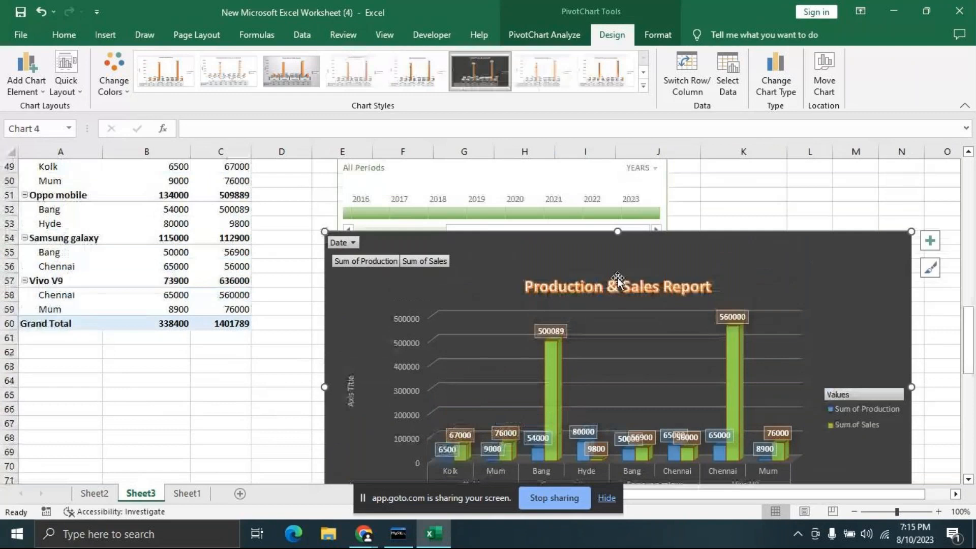
{"action": "left_click_drag", "start_coordinate": [628, 275], "coordinate": [626, 307]}
Step: Merge and center F56:L56 above the column chart and enter the heading "3D clustered column Chart"
{"action": "left_click_drag", "start_coordinate": [405, 266], "coordinate": [808, 266]}
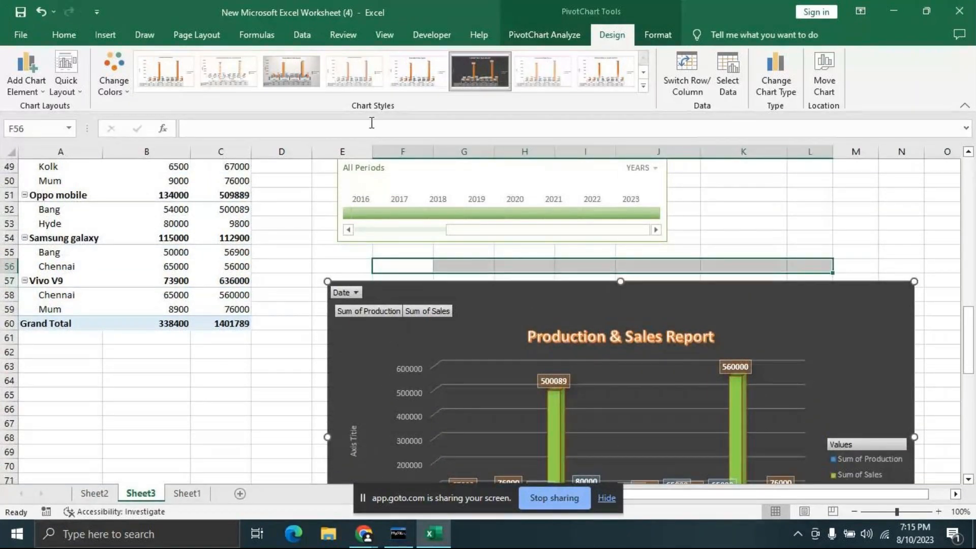
{"action": "left_click", "coordinate": [365, 84]}
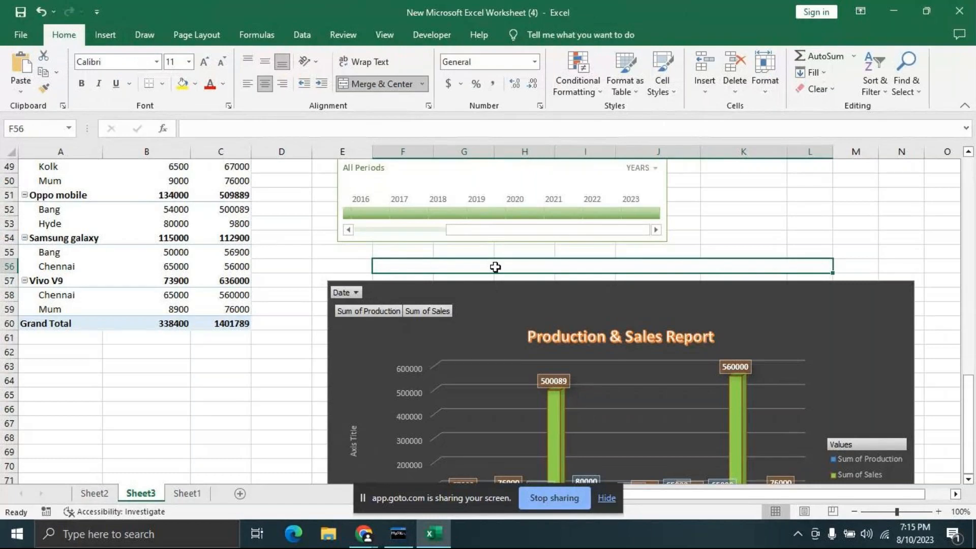
{"action": "type", "text": "3D clus"}
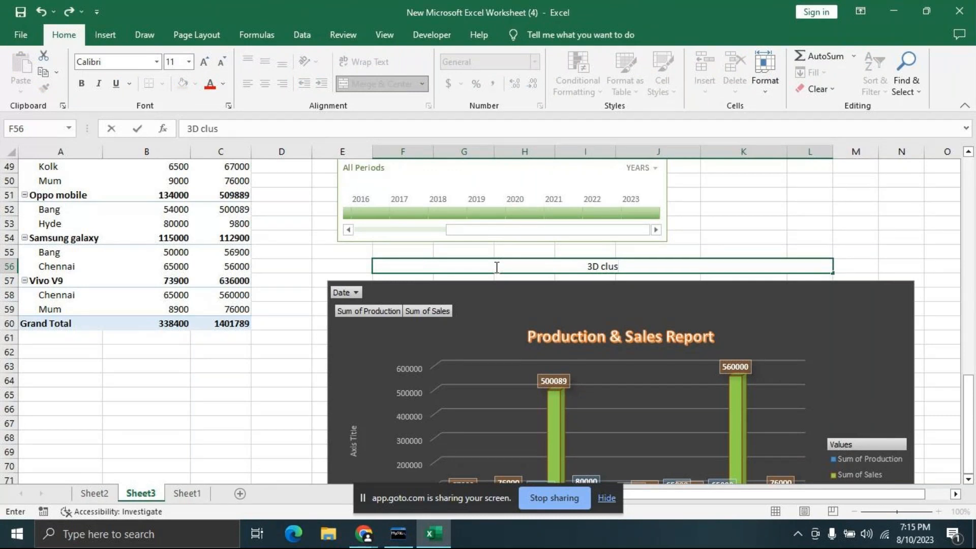
{"action": "type", "text": "tered c"}
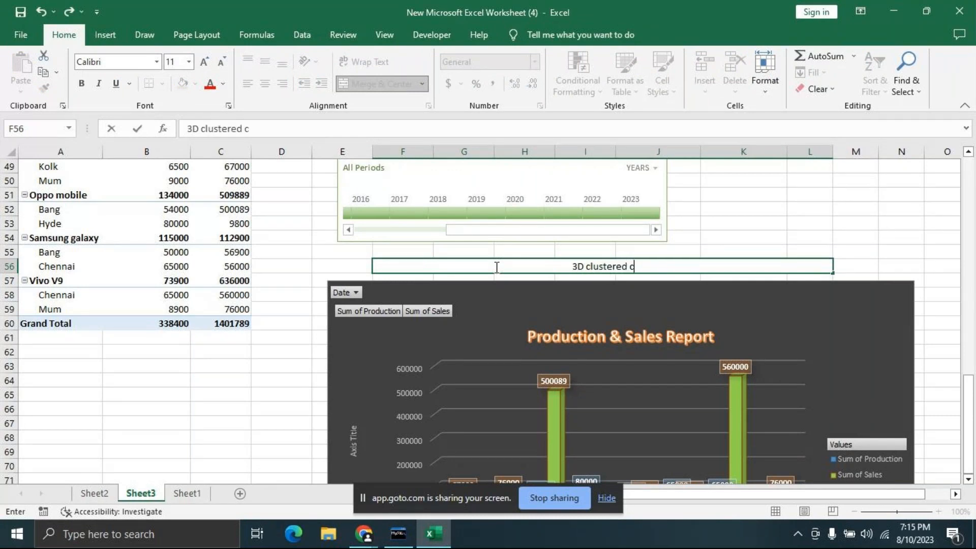
{"action": "type", "text": "olumn Chart"}
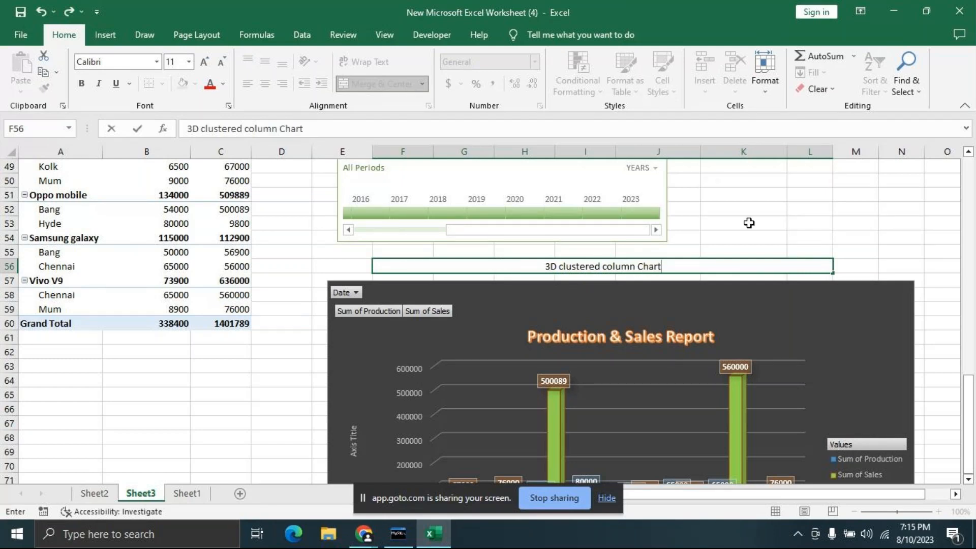
{"action": "left_click", "coordinate": [749, 222]}
{"action": "left_click", "coordinate": [648, 259]}
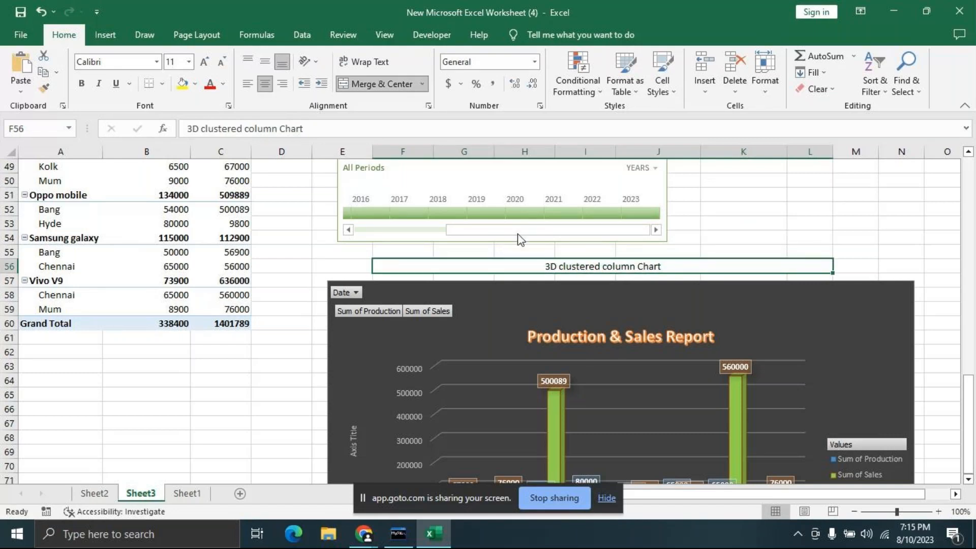
Step: Append "(Pivot chart)" to the heading text in F56
{"action": "double_click", "coordinate": [682, 272]}
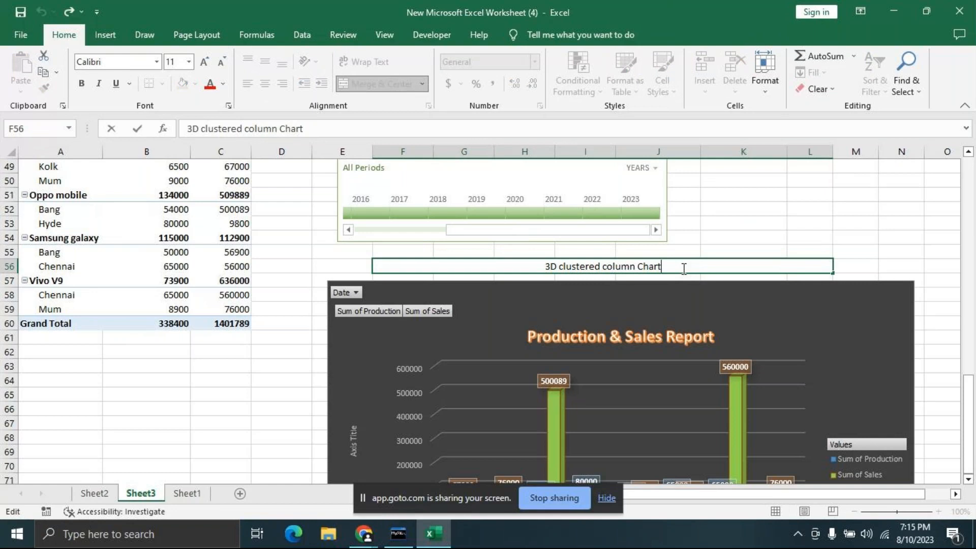
{"action": "type", "text": "(Pi"}
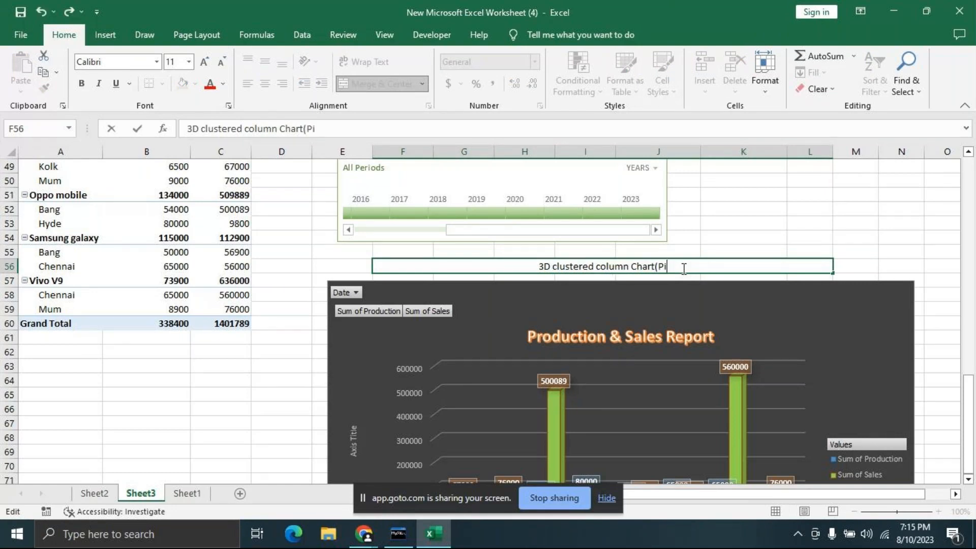
{"action": "type", "text": "vot c"}
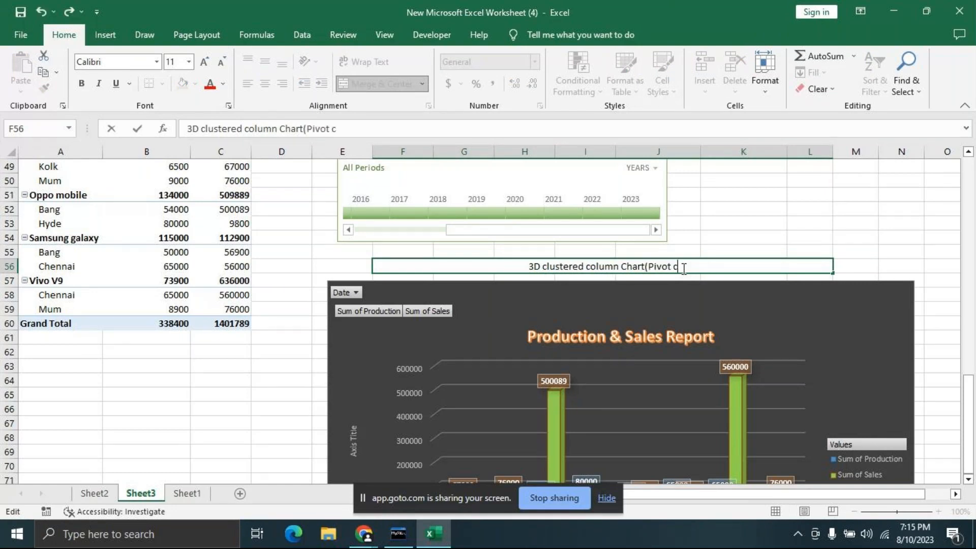
{"action": "type", "text": "hart)"}
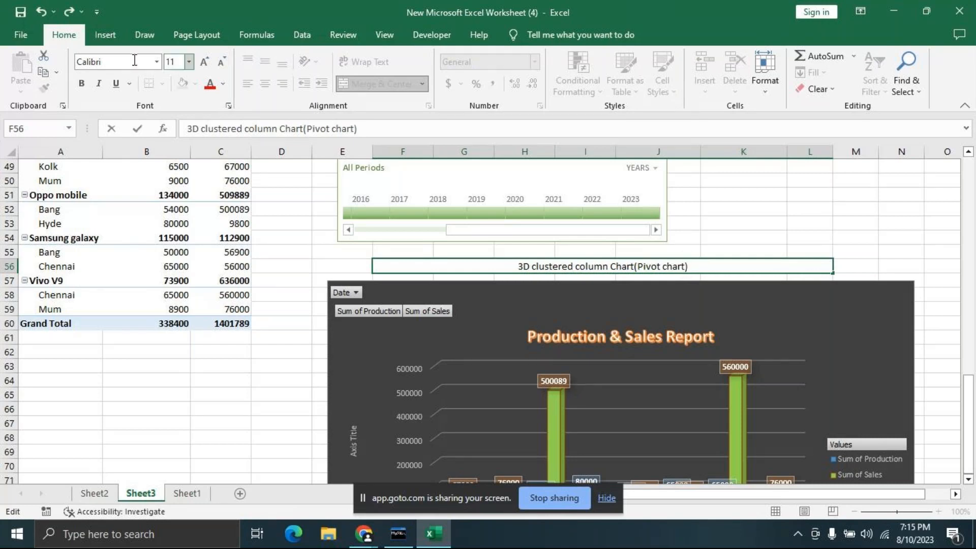
{"action": "left_click", "coordinate": [268, 350]}
Step: Enlarge the F56 heading's font to 16 and try the Heading 1 cell style on it
{"action": "left_click", "coordinate": [532, 266]}
{"action": "left_click", "coordinate": [209, 62]}
{"action": "left_click", "coordinate": [209, 62]}
{"action": "left_click", "coordinate": [209, 62]}
{"action": "left_click", "coordinate": [671, 90]}
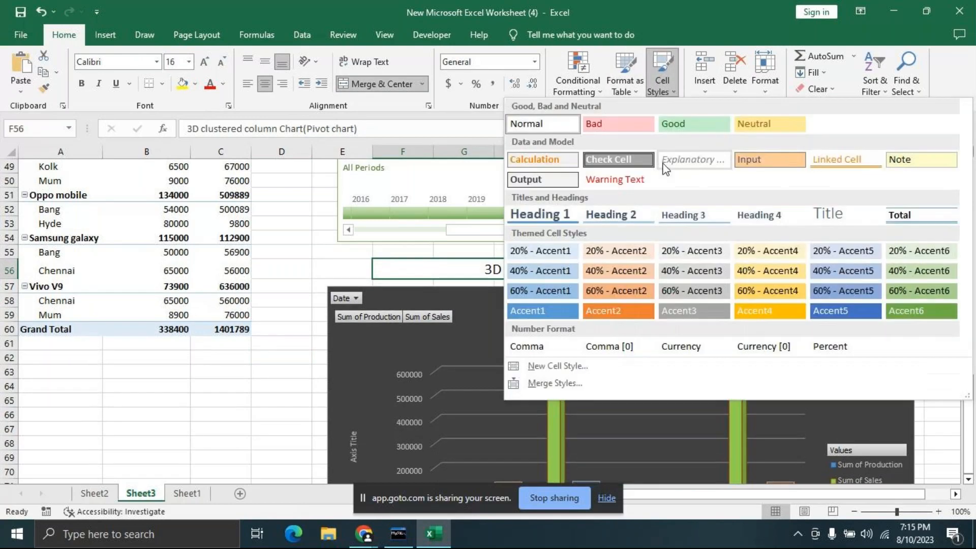
{"action": "left_click", "coordinate": [672, 212]}
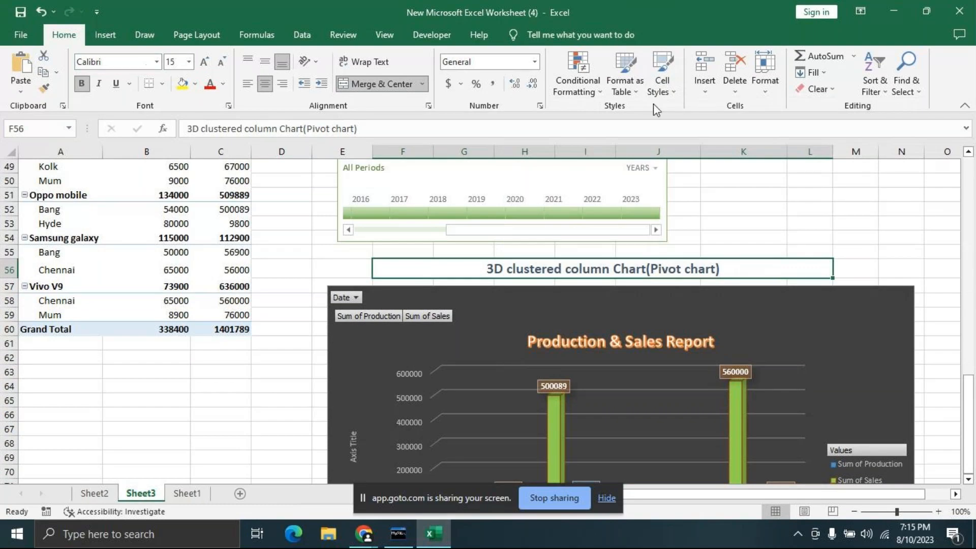
Step: Apply the Accent1 cell style to the F56 heading and increase its font size
{"action": "left_click", "coordinate": [673, 94]}
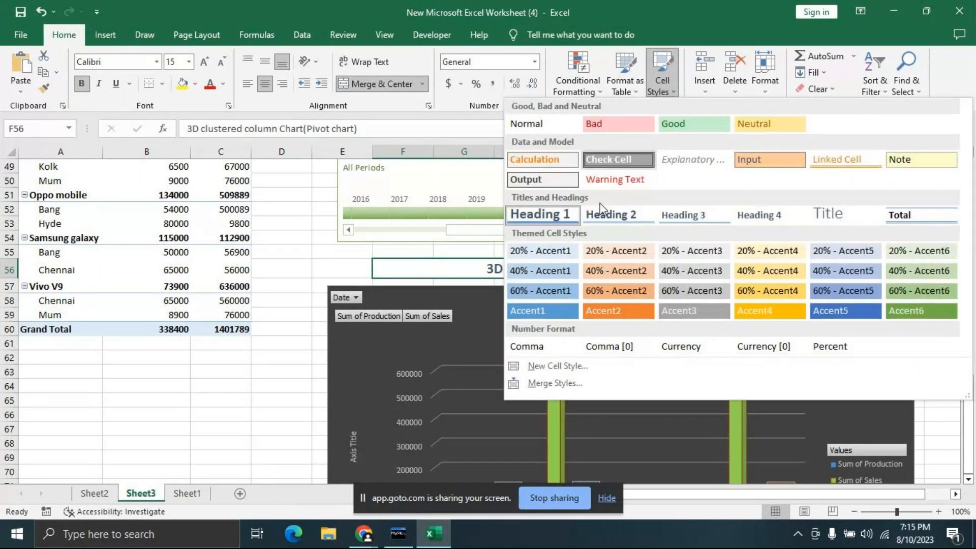
{"action": "left_click", "coordinate": [545, 272]}
{"action": "left_click", "coordinate": [203, 61]}
{"action": "left_click", "coordinate": [204, 62]}
{"action": "left_click", "coordinate": [203, 61]}
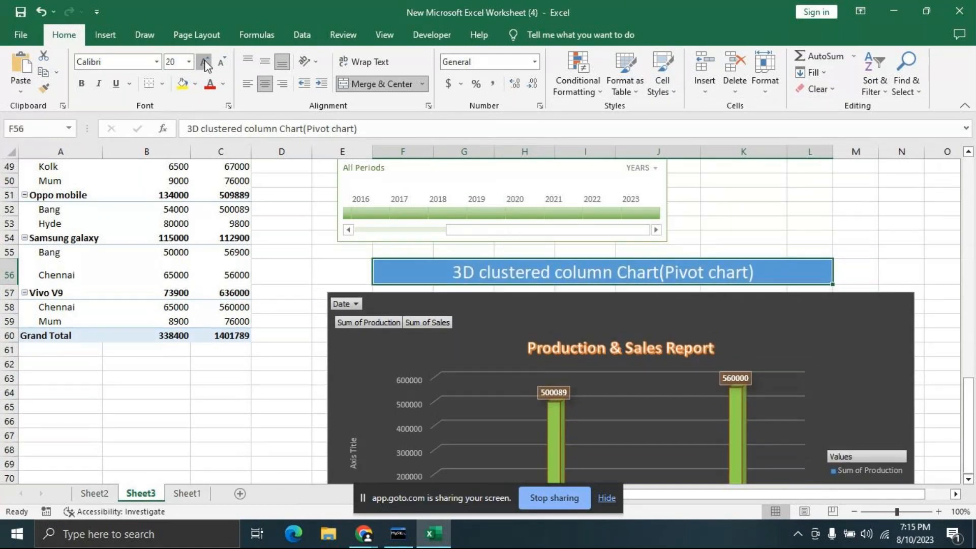
Step: Move the clustered bar chart about two rows down and slightly to the right
{"action": "left_click", "coordinate": [744, 209]}
{"action": "scroll", "coordinate": [805, 296], "scroll_direction": "down", "scroll_amount": 6}
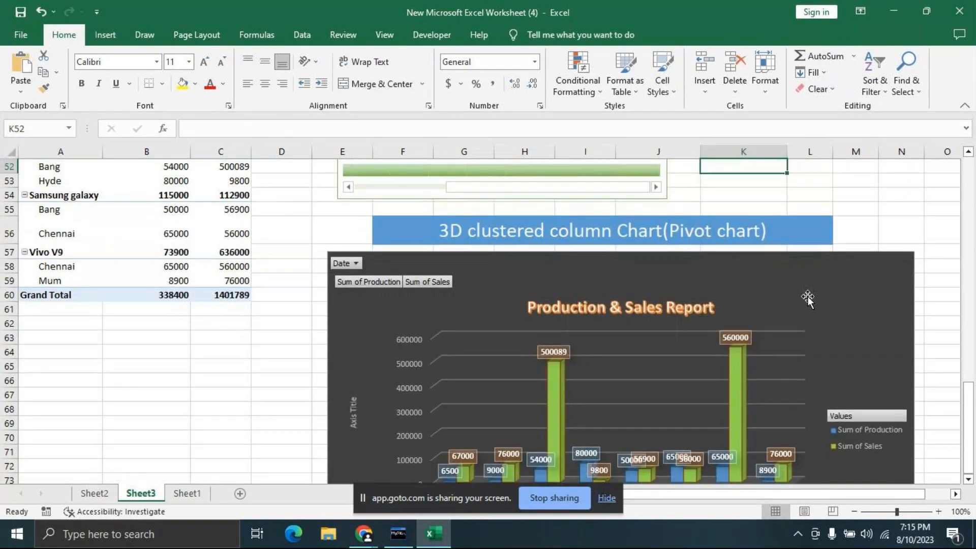
{"action": "scroll", "coordinate": [809, 296], "scroll_direction": "down", "scroll_amount": 3}
{"action": "left_click_drag", "start_coordinate": [495, 227], "coordinate": [502, 260]}
{"action": "scroll", "coordinate": [484, 205], "scroll_direction": "down", "scroll_amount": 2}
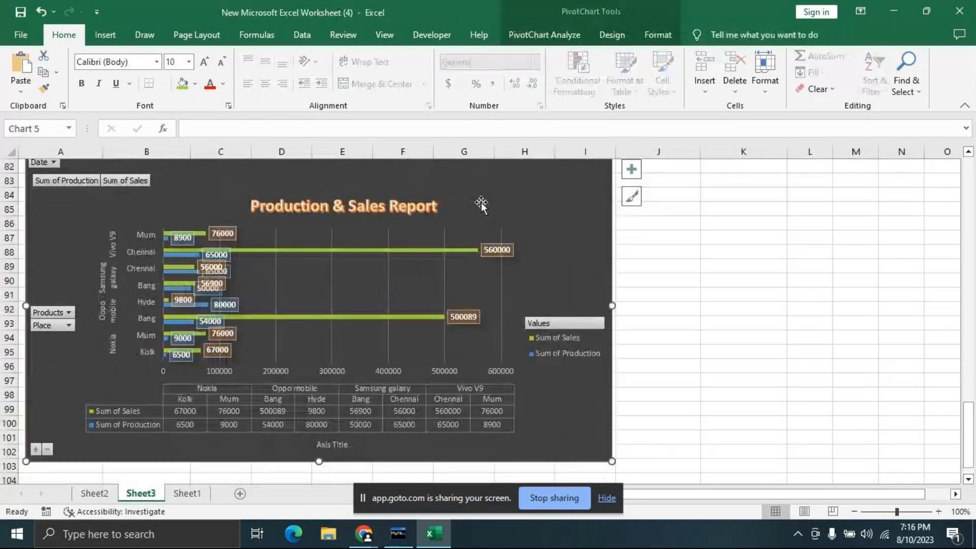
{"action": "left_click_drag", "start_coordinate": [493, 204], "coordinate": [494, 204]}
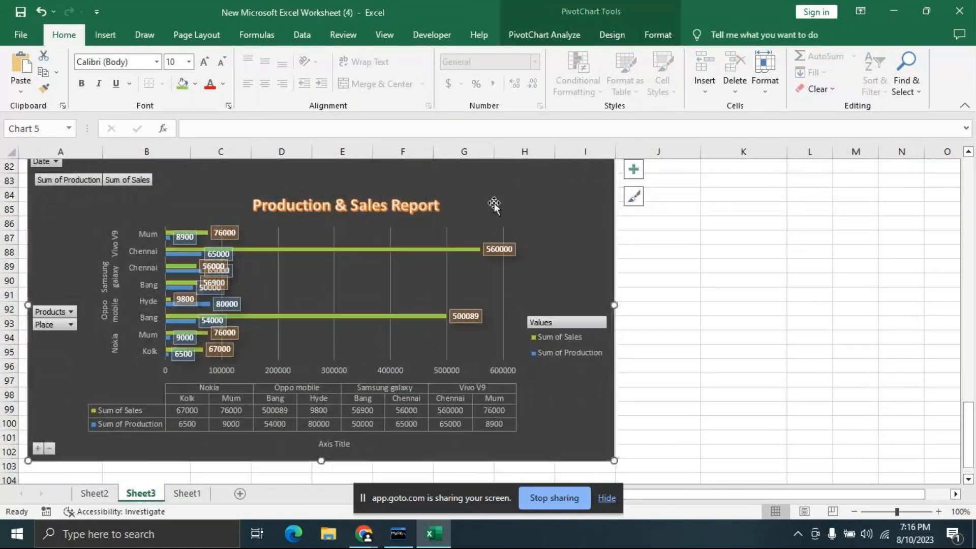
Step: Try to move the clustered bar chart to a new sheet named "Production/Sales Report"
{"action": "right_click", "coordinate": [535, 193]}
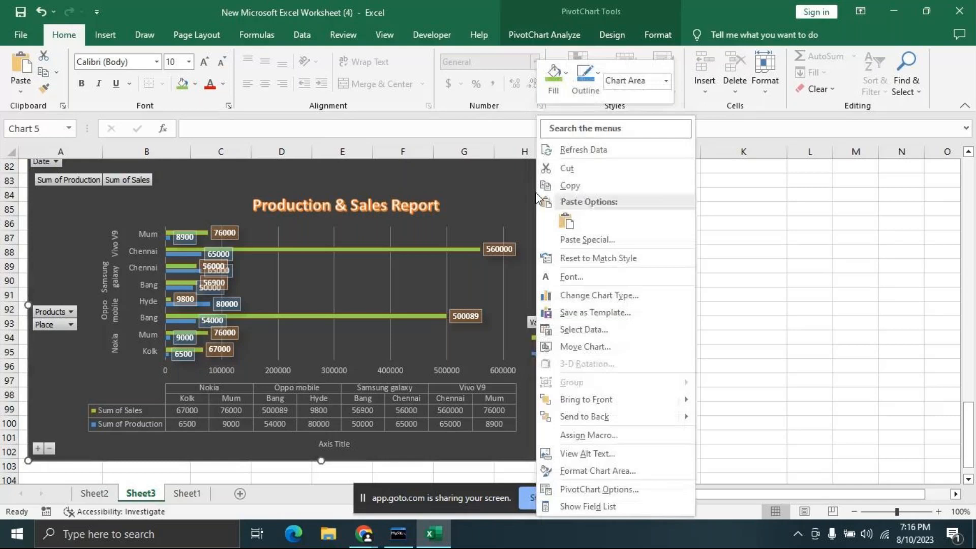
{"action": "left_click", "coordinate": [723, 314]}
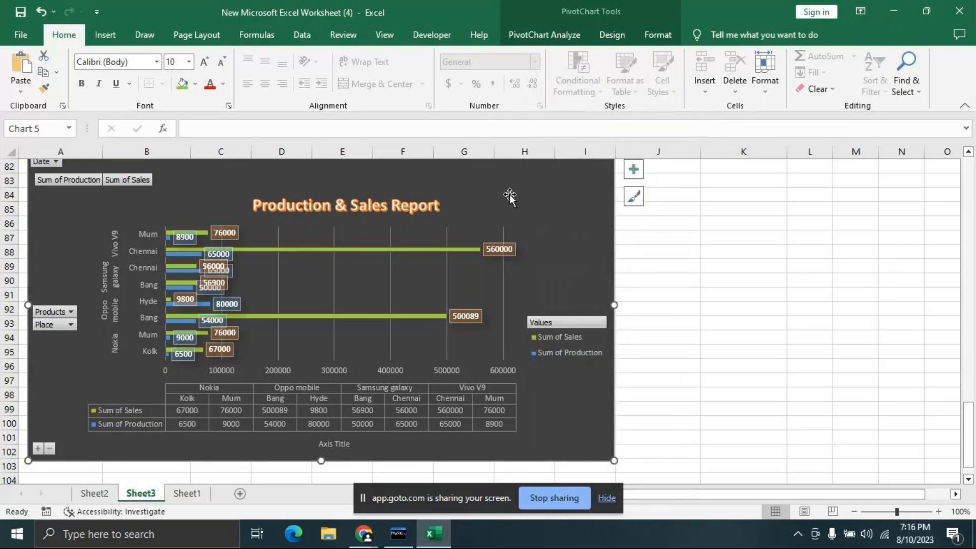
{"action": "left_click", "coordinate": [543, 31]}
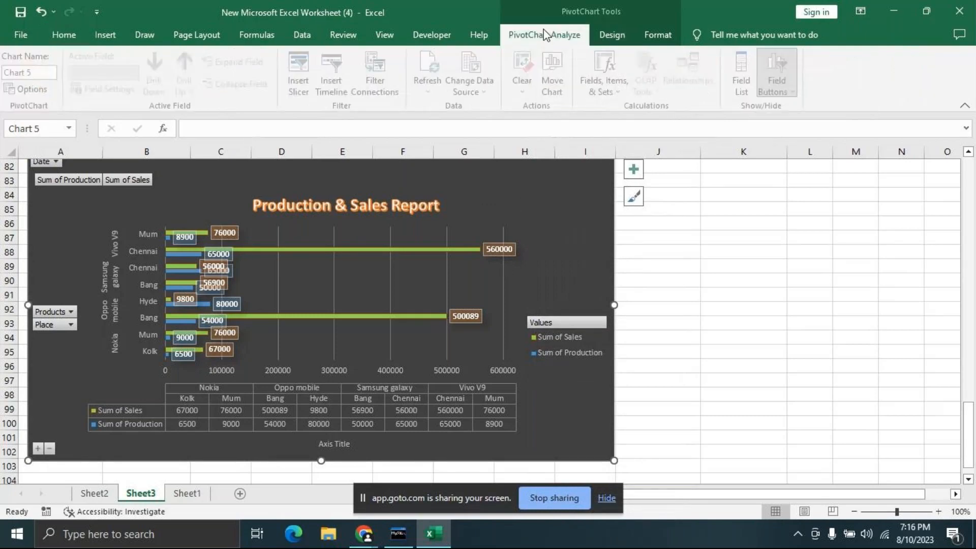
{"action": "left_click", "coordinate": [611, 35]}
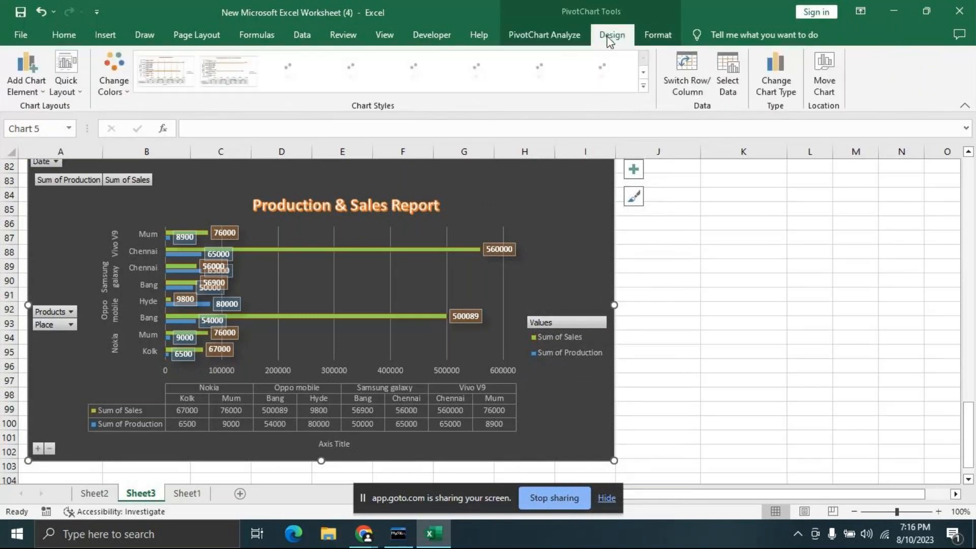
{"action": "left_click", "coordinate": [825, 74]}
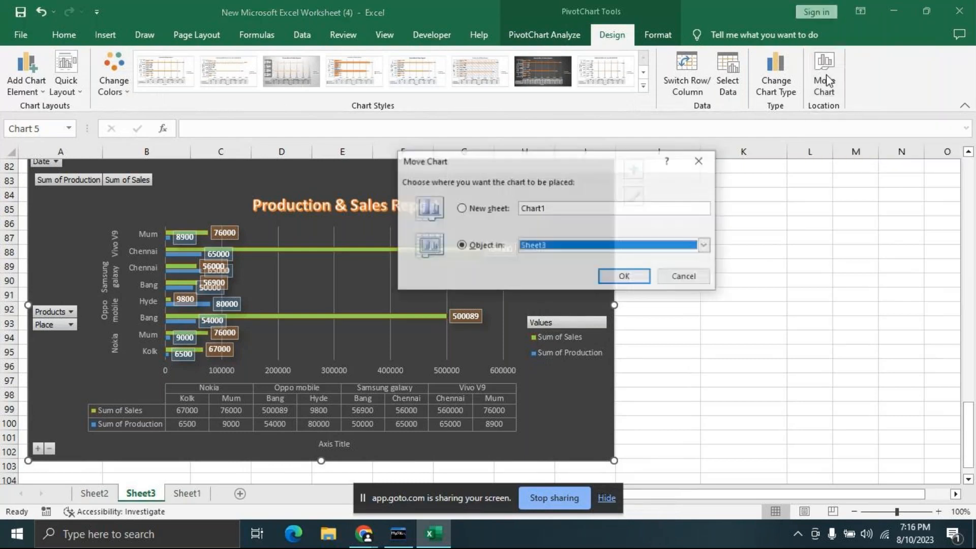
{"action": "left_click", "coordinate": [485, 209]}
{"action": "key", "text": "BackSpace"}
{"action": "type", "text": "Production/"}
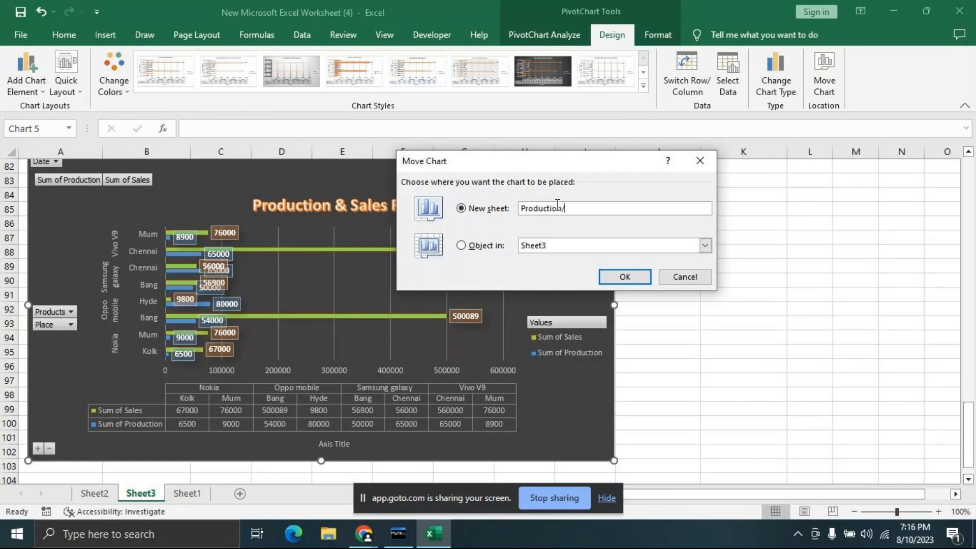
{"action": "type", "text": "Sales Report"}
{"action": "left_click", "coordinate": [620, 277]}
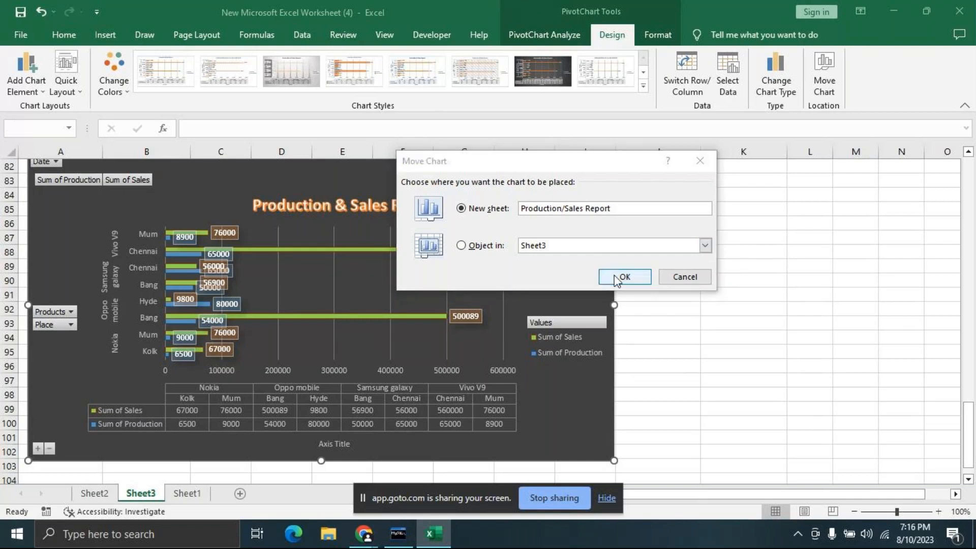
{"action": "key", "text": "Return"}
Step: Replace the new sheet's name with "Sales" and move the clustered bar chart there
{"action": "key", "text": "BackSpace"}
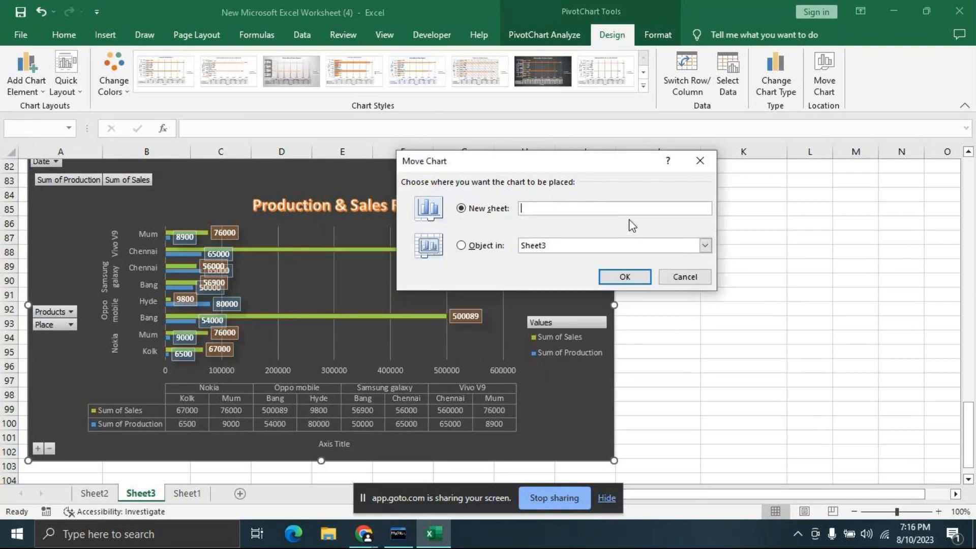
{"action": "type", "text": "Sales"}
{"action": "left_click", "coordinate": [629, 278]}
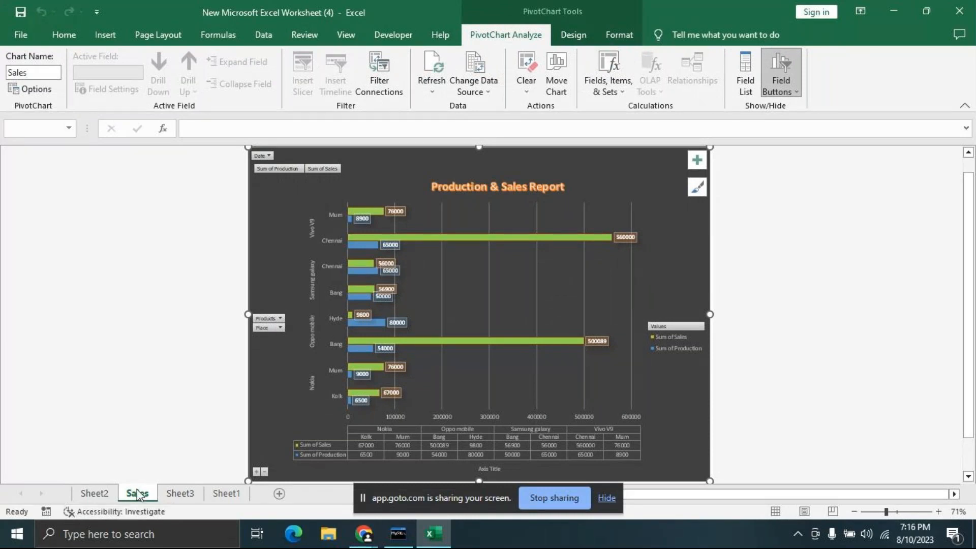
Step: Review Sheet2, the Sales chart sheet and Sheet3 to check where the charts are placed
{"action": "left_click", "coordinate": [180, 493]}
{"action": "scroll", "coordinate": [200, 455], "scroll_direction": "up", "scroll_amount": 10}
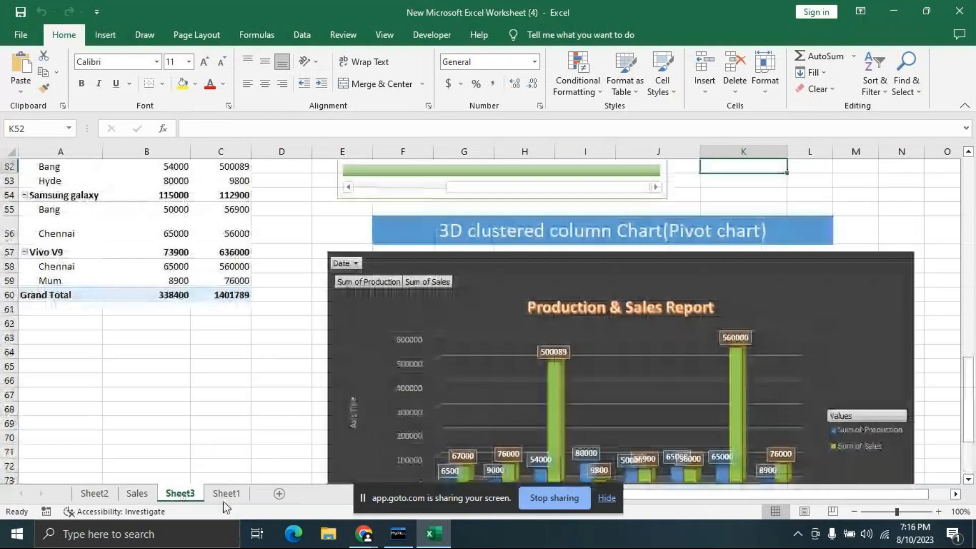
{"action": "left_click", "coordinate": [103, 494]}
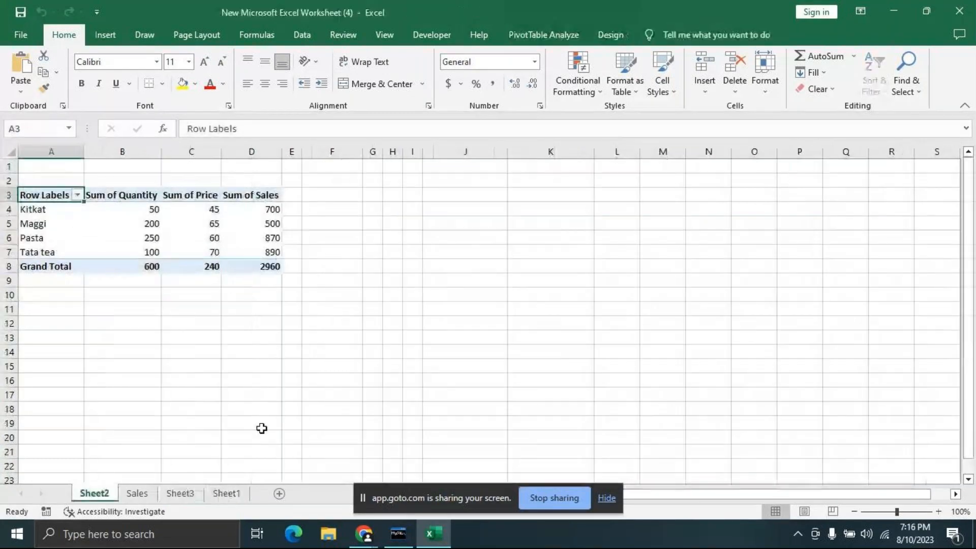
{"action": "left_click", "coordinate": [137, 494]}
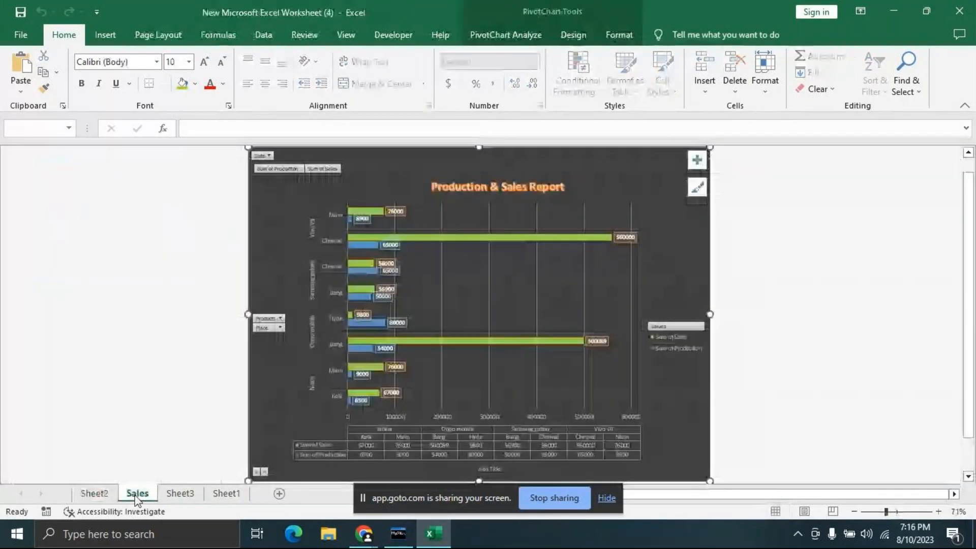
{"action": "left_click", "coordinate": [180, 496]}
{"action": "left_click", "coordinate": [181, 494]}
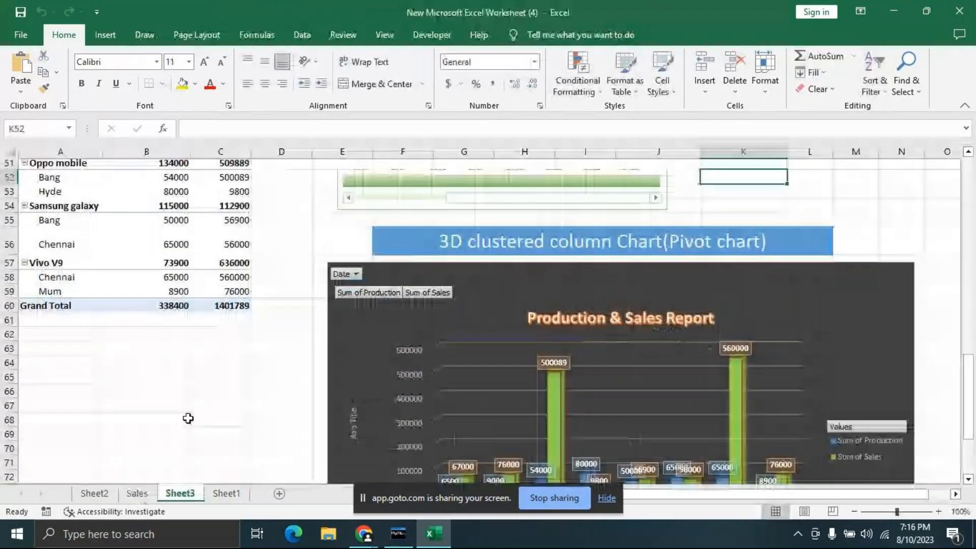
{"action": "scroll", "coordinate": [268, 415], "scroll_direction": "up", "scroll_amount": 4}
{"action": "scroll", "coordinate": [821, 297], "scroll_direction": "up", "scroll_amount": 3}
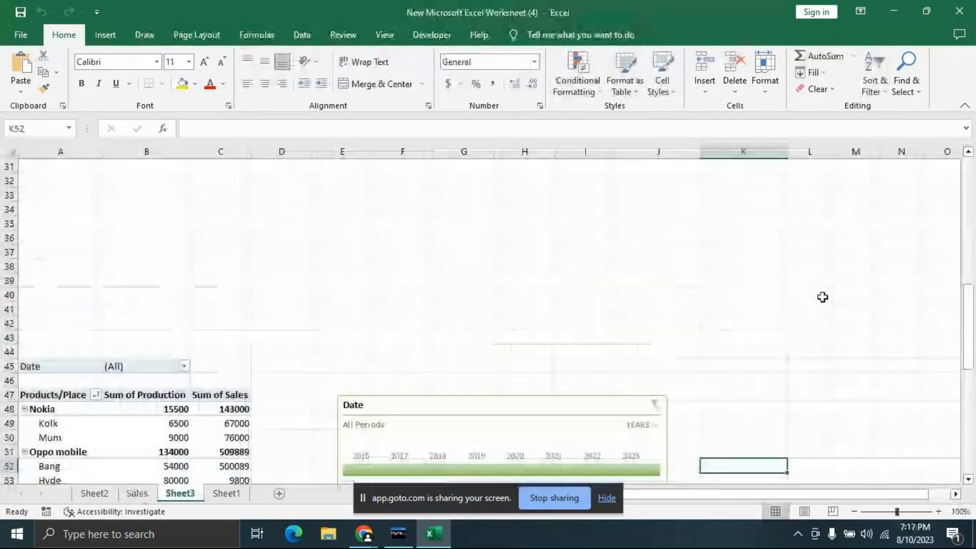
Step: Merge and center cells A82:C82 on Sheet3 and enter the heading "Pie Chart" in them
{"action": "scroll", "coordinate": [823, 296], "scroll_direction": "down", "scroll_amount": 14}
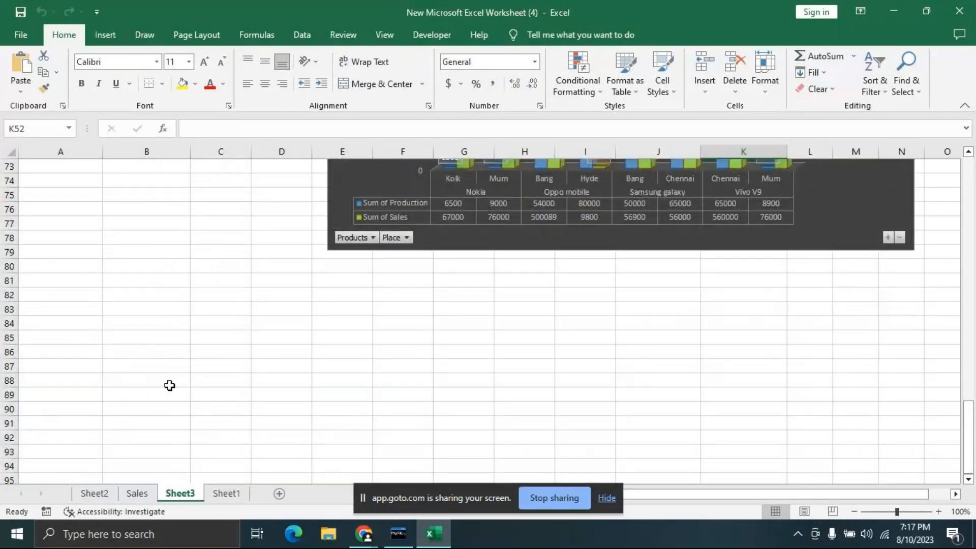
{"action": "left_click", "coordinate": [94, 294]}
{"action": "left_click_drag", "start_coordinate": [74, 292], "coordinate": [209, 292]}
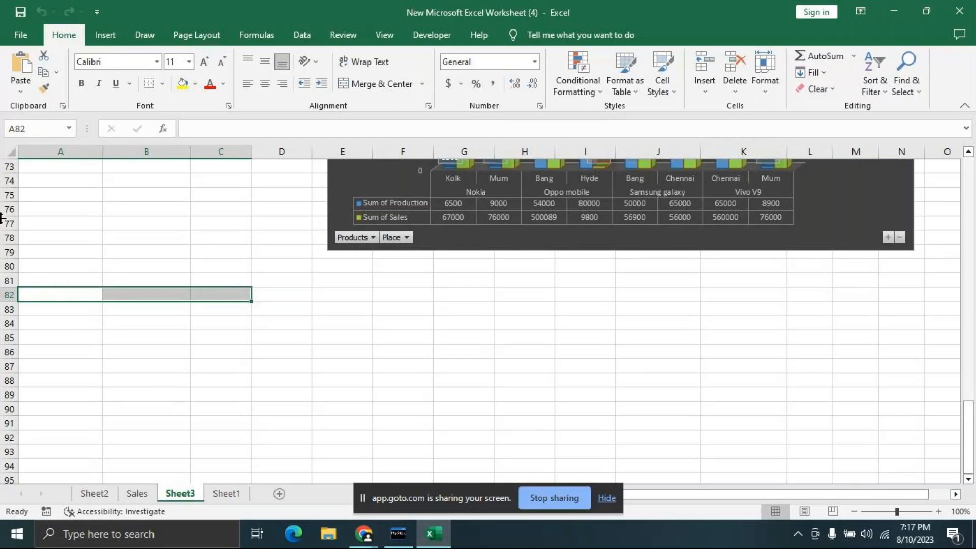
{"action": "left_click", "coordinate": [108, 34]}
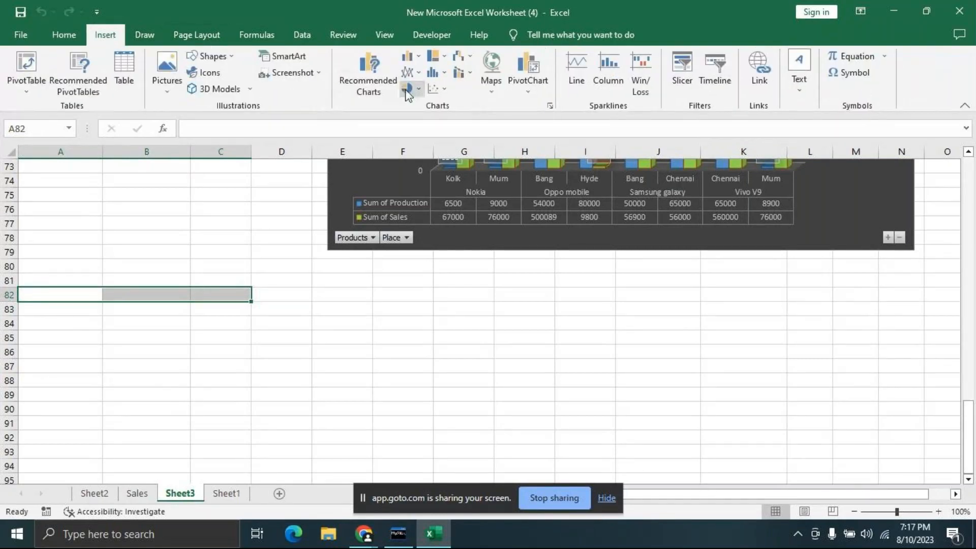
{"action": "left_click", "coordinate": [109, 292]}
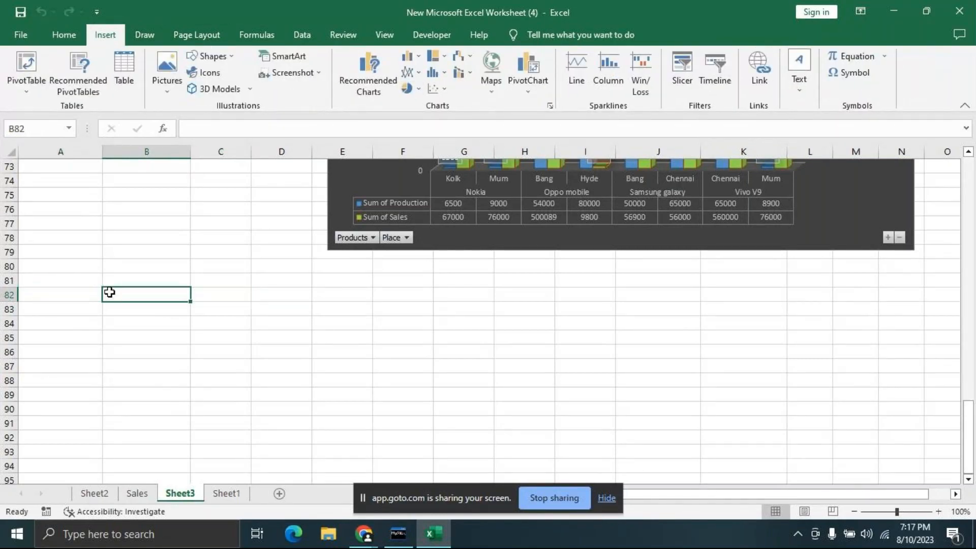
{"action": "left_click_drag", "start_coordinate": [81, 293], "coordinate": [219, 293]}
{"action": "left_click", "coordinate": [64, 34]}
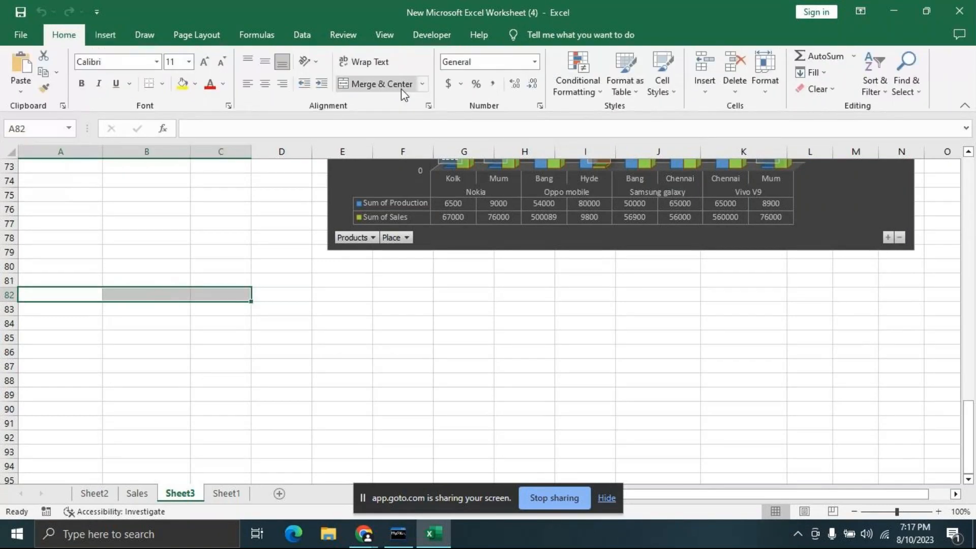
{"action": "left_click", "coordinate": [418, 88]}
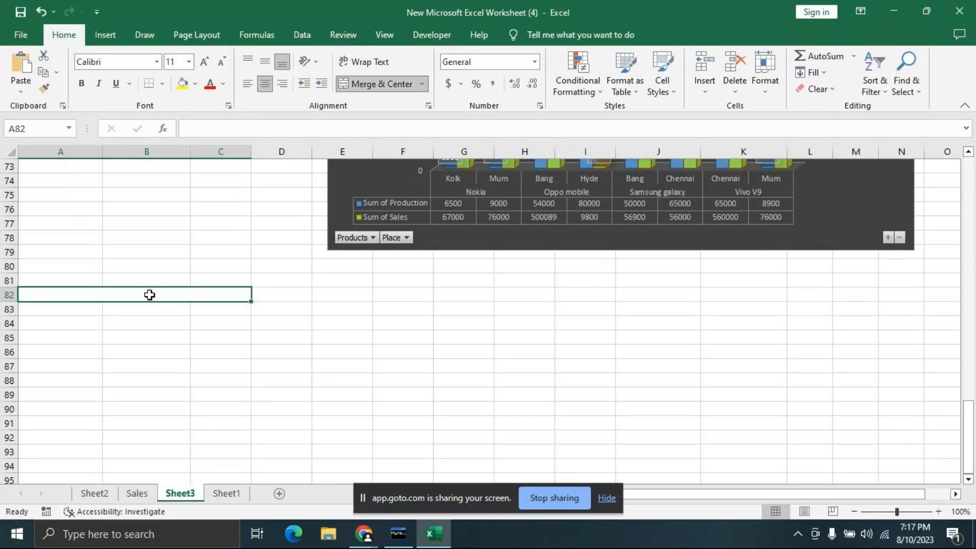
{"action": "type", "text": "Pie"}
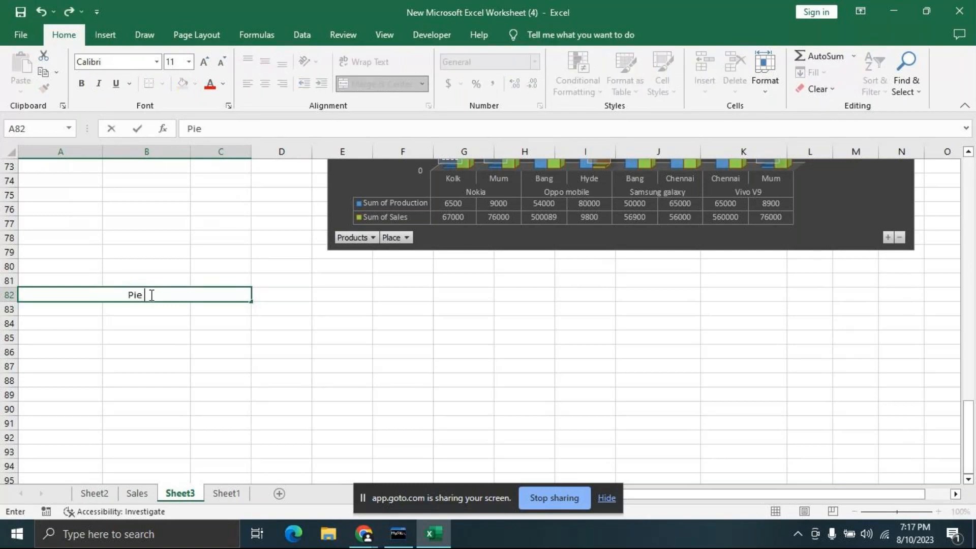
{"action": "type", "text": " Chart"}
{"action": "left_click", "coordinate": [280, 338]}
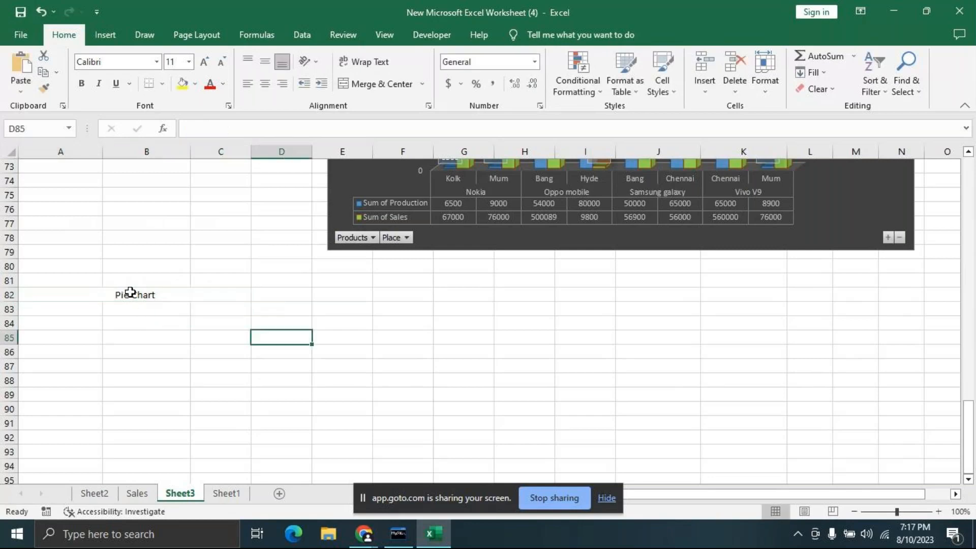
Step: Format the Pie Chart heading with a black fill, white text and font size 20
{"action": "left_click", "coordinate": [130, 292]}
{"action": "left_click", "coordinate": [196, 84]}
{"action": "left_click", "coordinate": [191, 94]}
{"action": "left_click", "coordinate": [224, 89]}
{"action": "left_click", "coordinate": [209, 130]}
{"action": "left_click", "coordinate": [203, 62]}
{"action": "left_click", "coordinate": [204, 62]}
{"action": "left_click", "coordinate": [204, 61]}
{"action": "left_click", "coordinate": [204, 61]}
{"action": "left_click", "coordinate": [204, 62]}
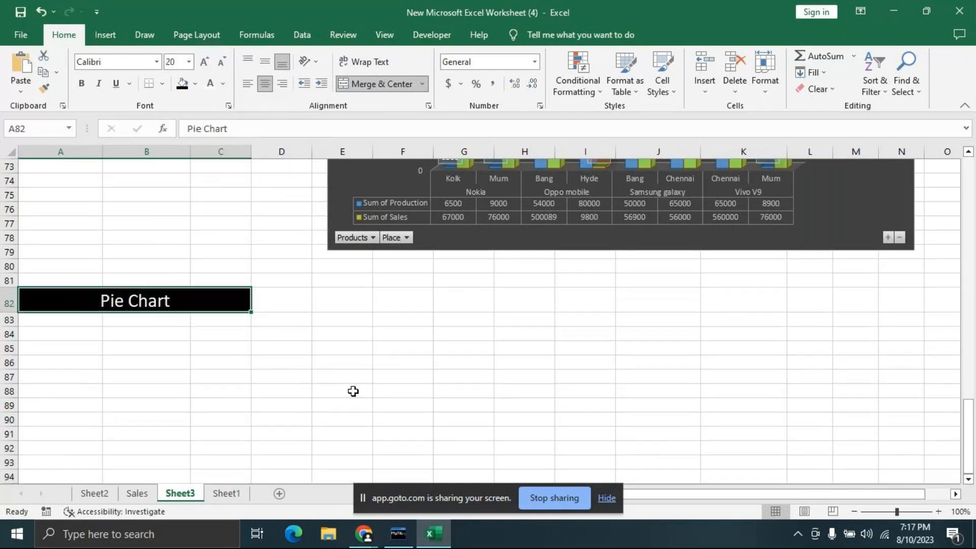
{"action": "left_click", "coordinate": [203, 356]}
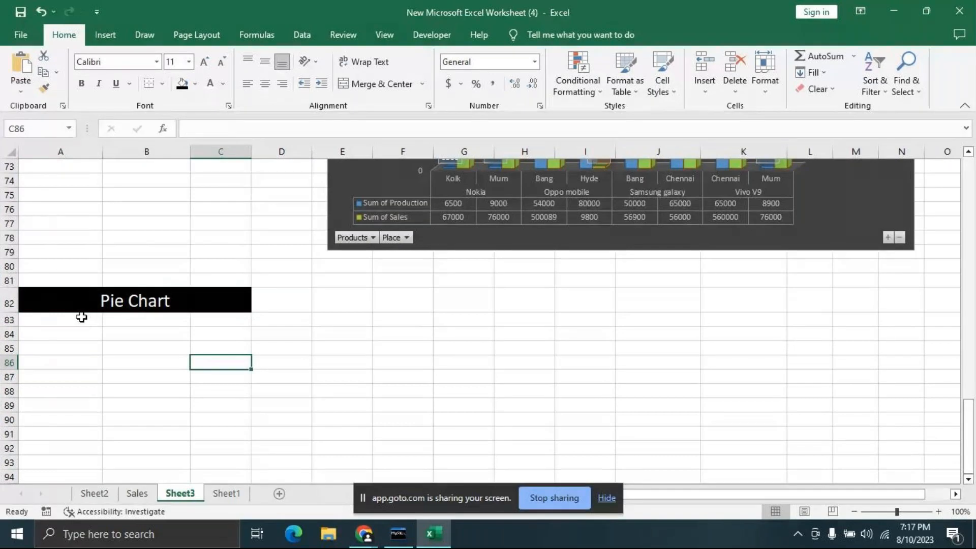
Step: Copy the Products, Place, Production and Sales data from B19:E27 and paste it at A83 under the Pie Chart heading
{"action": "left_click", "coordinate": [81, 318]}
{"action": "scroll", "coordinate": [366, 382], "scroll_direction": "up", "scroll_amount": 7}
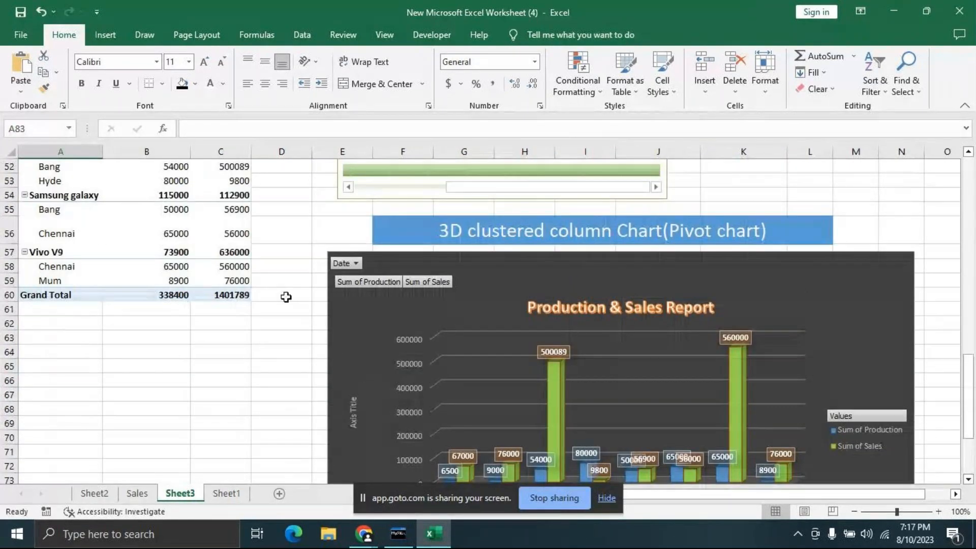
{"action": "scroll", "coordinate": [250, 342], "scroll_direction": "up", "scroll_amount": 12}
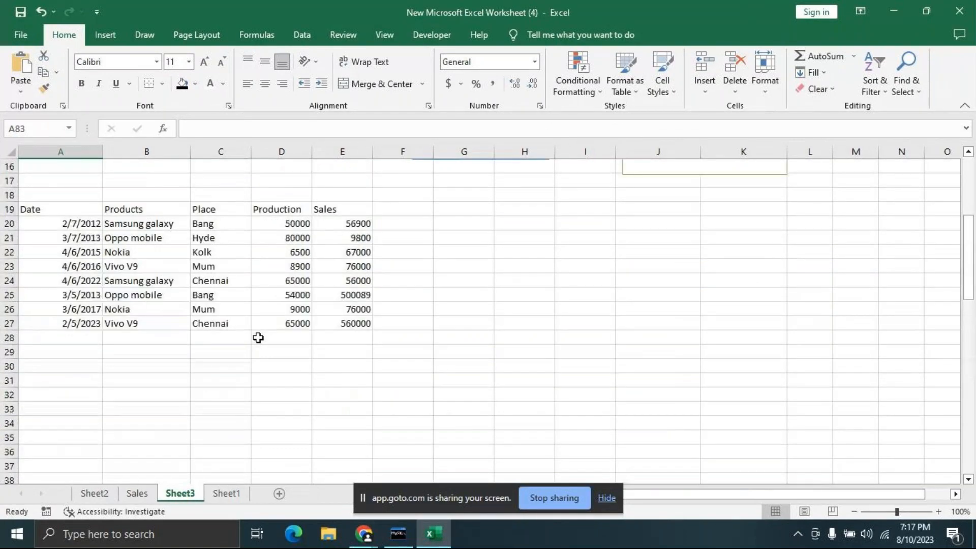
{"action": "left_click_drag", "start_coordinate": [107, 212], "coordinate": [316, 322]}
{"action": "key", "text": "ctrl+c"}
{"action": "scroll", "coordinate": [775, 297], "scroll_direction": "down", "scroll_amount": 6}
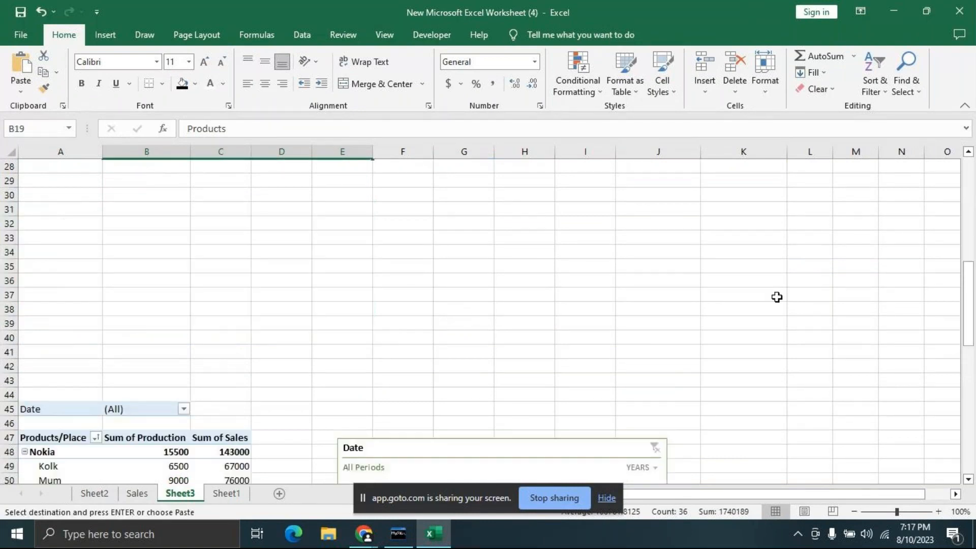
{"action": "scroll", "coordinate": [773, 299], "scroll_direction": "down", "scroll_amount": 8}
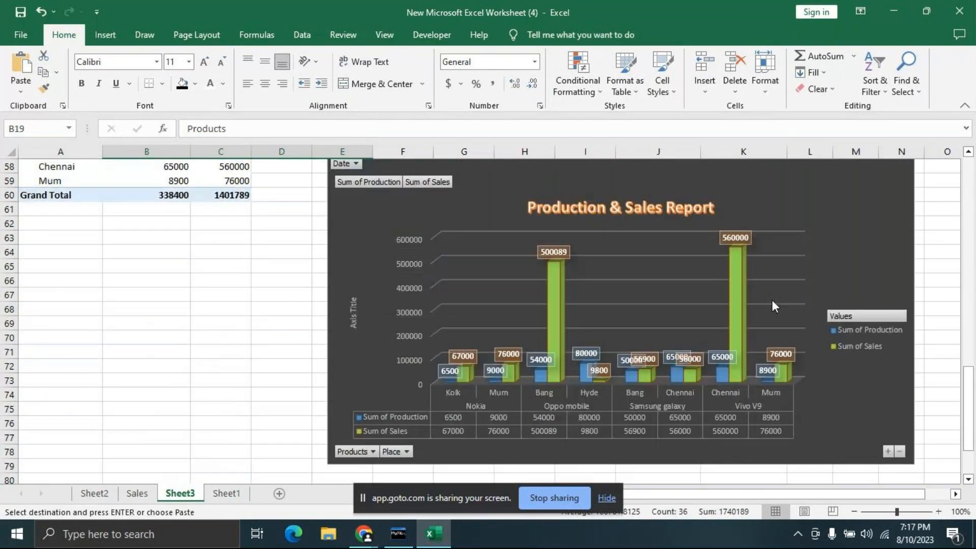
{"action": "scroll", "coordinate": [734, 315], "scroll_direction": "down", "scroll_amount": 3}
{"action": "left_click", "coordinate": [61, 406]}
{"action": "key", "text": "ctrl+v"}
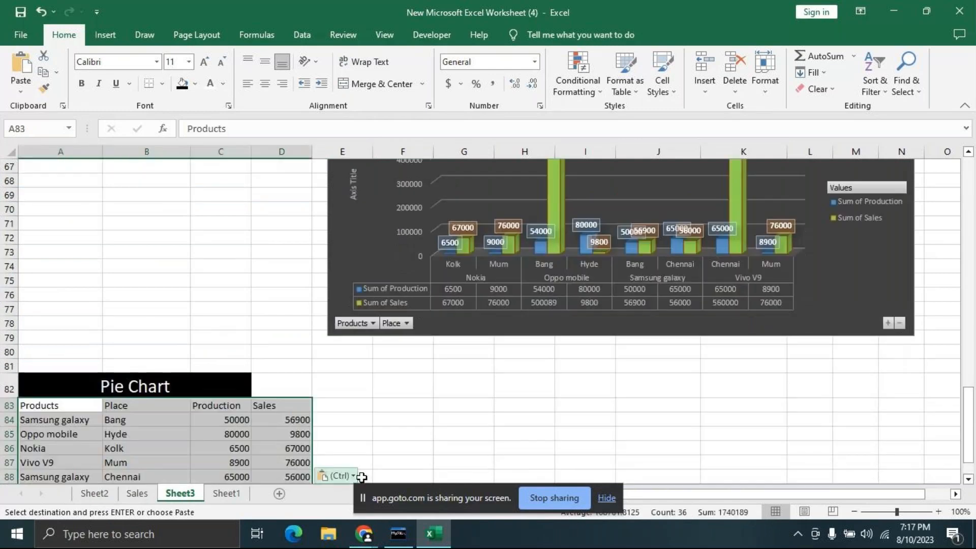
{"action": "scroll", "coordinate": [504, 429], "scroll_direction": "down", "scroll_amount": 2}
{"action": "left_click", "coordinate": [472, 374]}
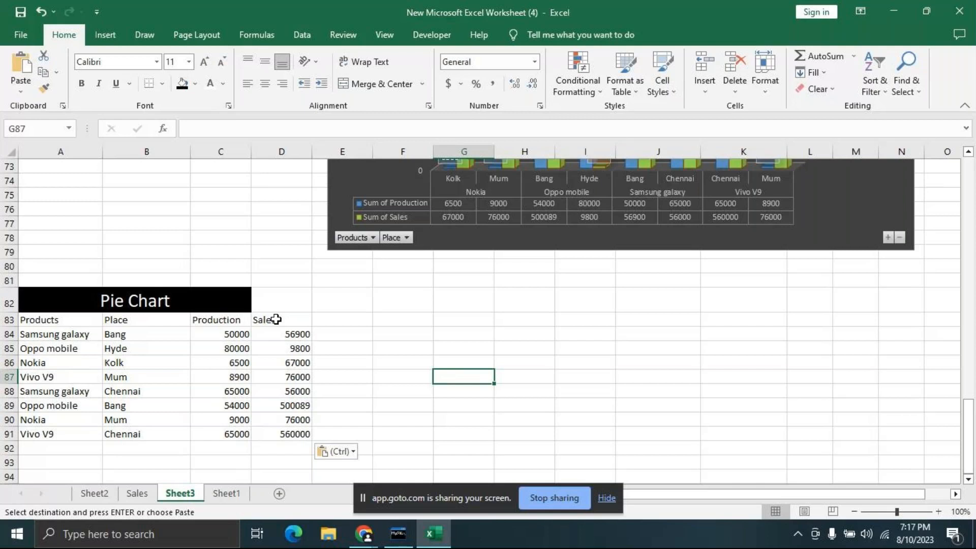
Step: Insert a 3-D pie chart from the Place and Sales columns, B83:B91 and D83:D91
{"action": "left_click_drag", "start_coordinate": [146, 321], "coordinate": [155, 431]}
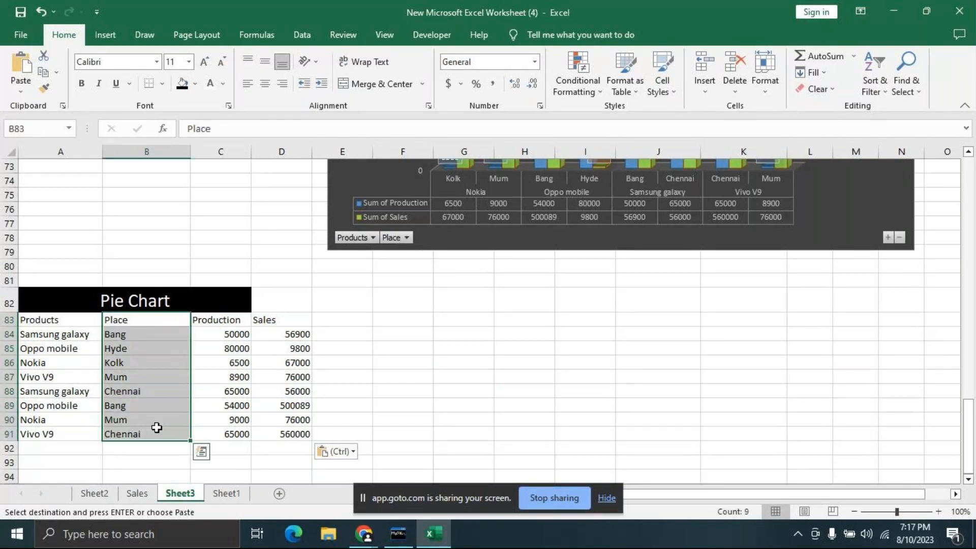
{"action": "left_click", "coordinate": [295, 325], "text": "ctrl"}
{"action": "left_click_drag", "start_coordinate": [296, 326], "coordinate": [296, 432]}
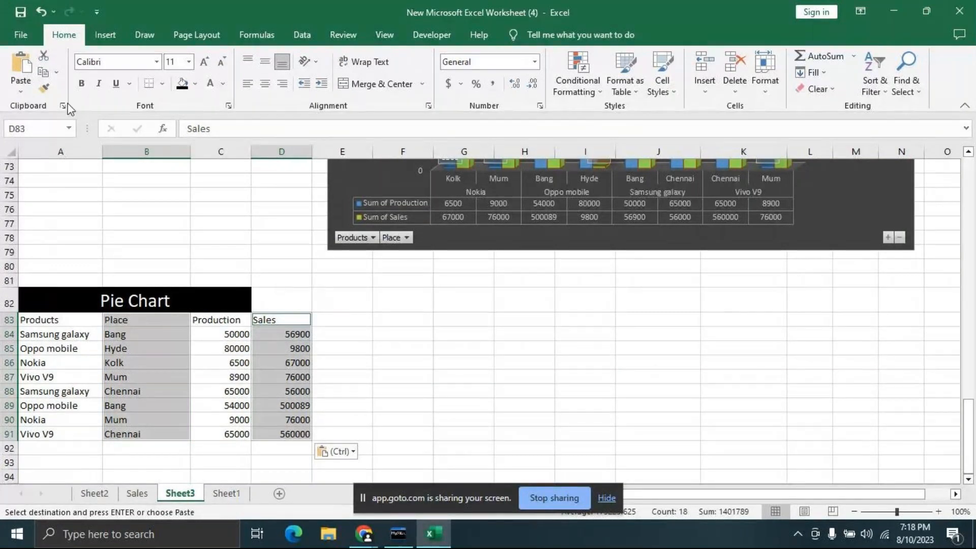
{"action": "left_click", "coordinate": [105, 35]}
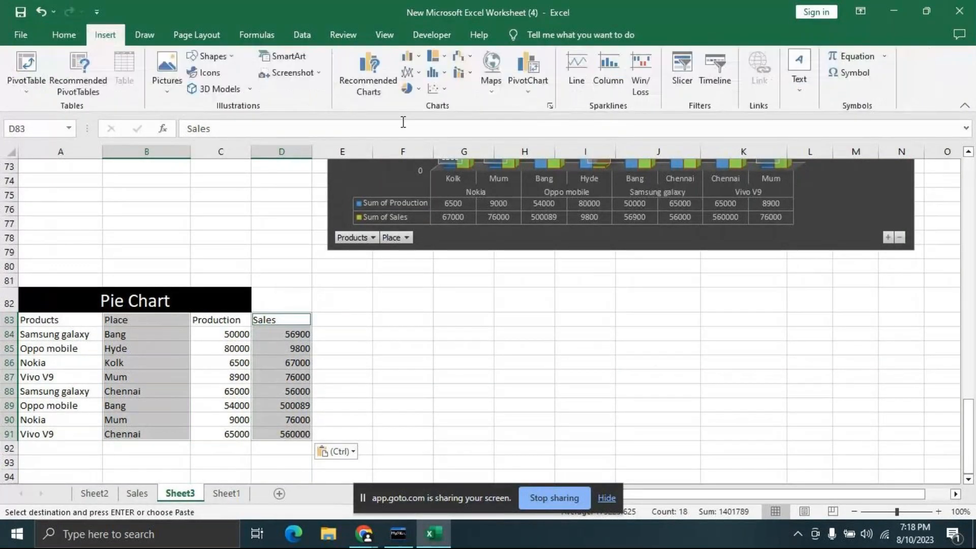
{"action": "left_click", "coordinate": [419, 90]}
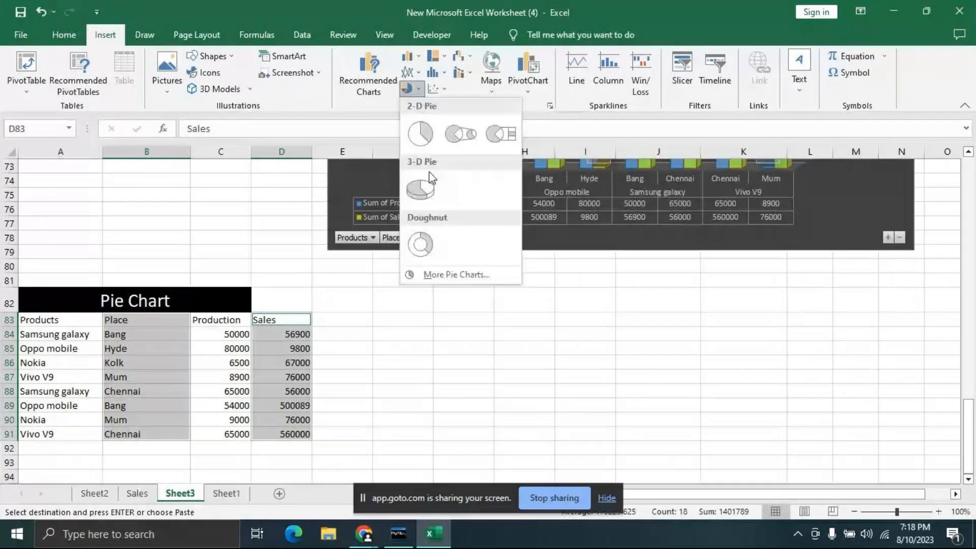
{"action": "left_click", "coordinate": [429, 172]}
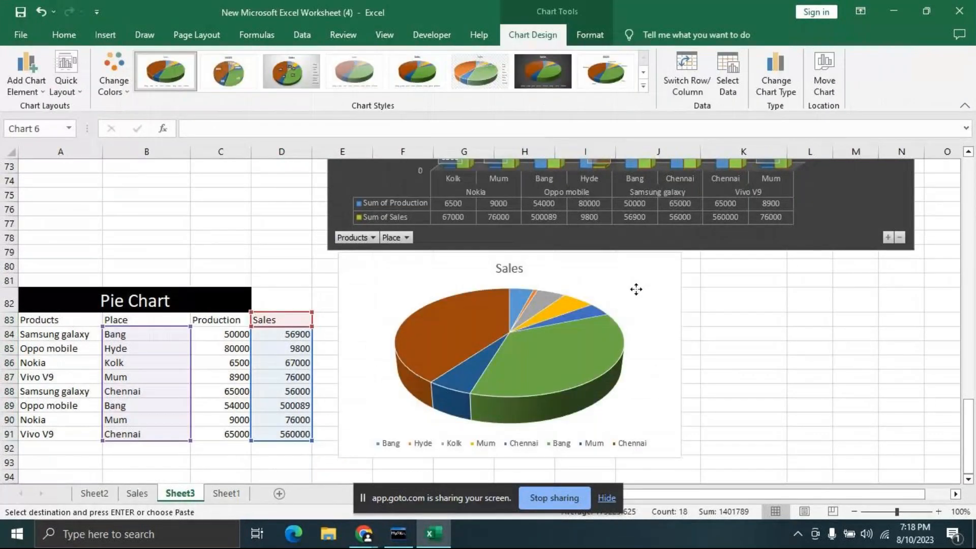
Step: Delete the 3-D pie chart of Sales by Place beside the Pie Chart table
{"action": "left_click_drag", "start_coordinate": [636, 289], "coordinate": [659, 289]}
{"action": "scroll", "coordinate": [660, 289], "scroll_direction": "down", "scroll_amount": 1}
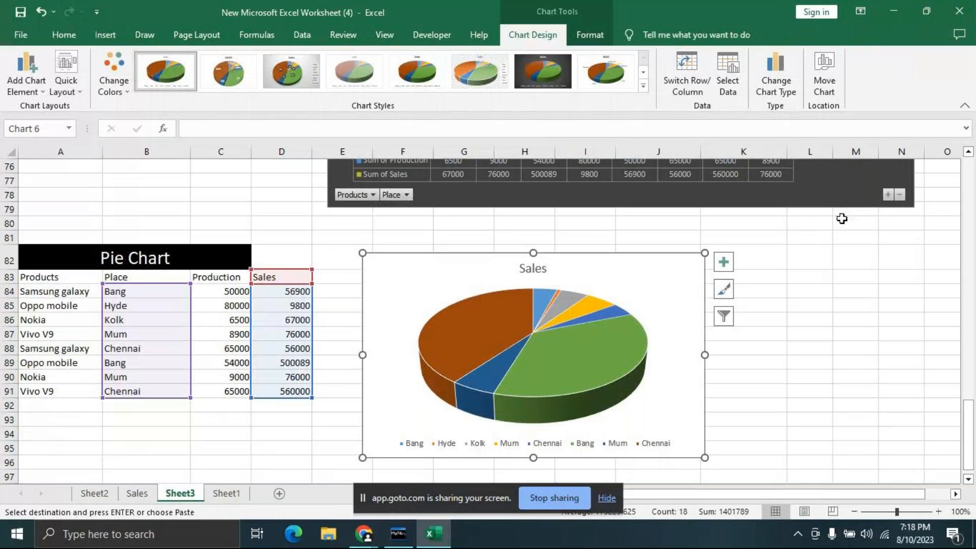
{"action": "key", "text": "Delete"}
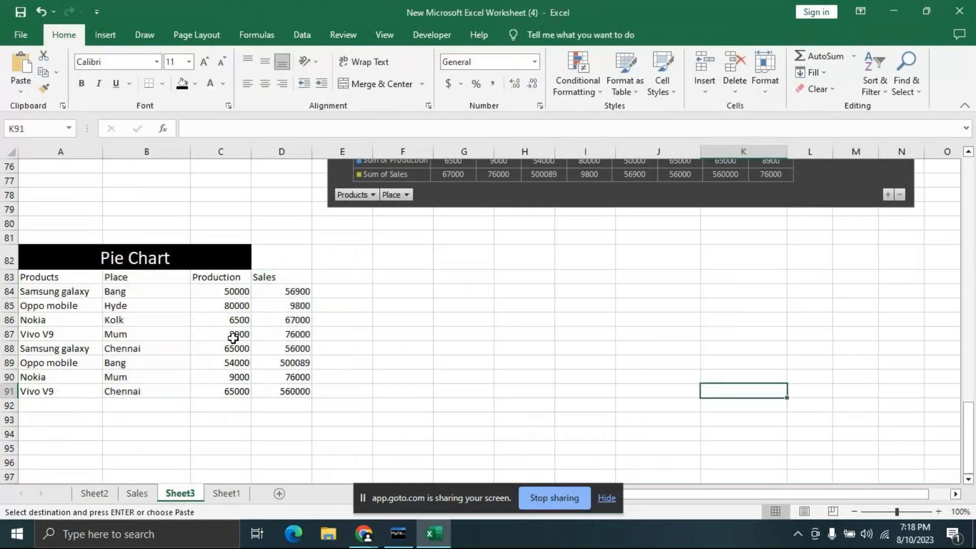
Step: Try a 3-D pie chart built from the whole table A83:D91 and delete it
{"action": "left_click", "coordinate": [64, 279]}
{"action": "left_click_drag", "start_coordinate": [64, 279], "coordinate": [274, 389]}
{"action": "left_click", "coordinate": [105, 34]}
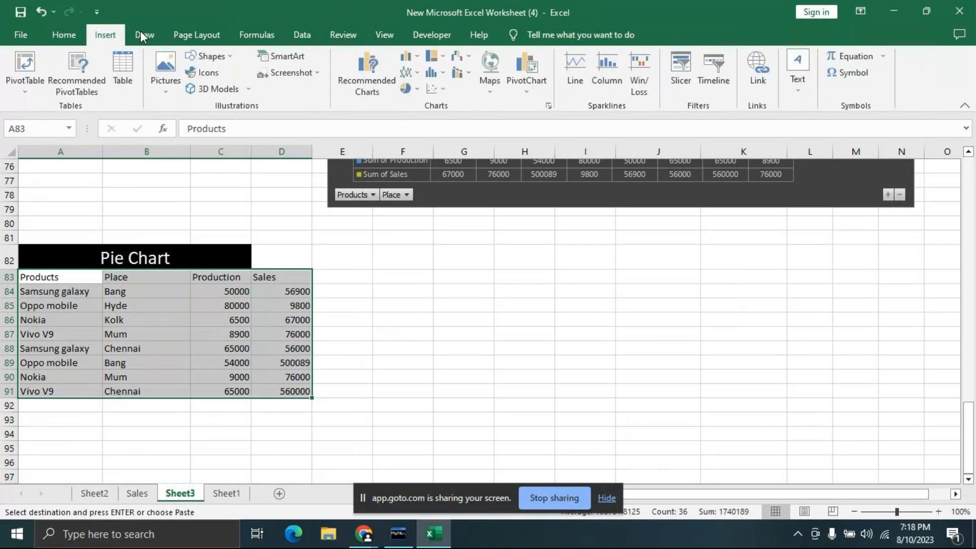
{"action": "left_click", "coordinate": [416, 87]}
{"action": "left_click", "coordinate": [417, 182]}
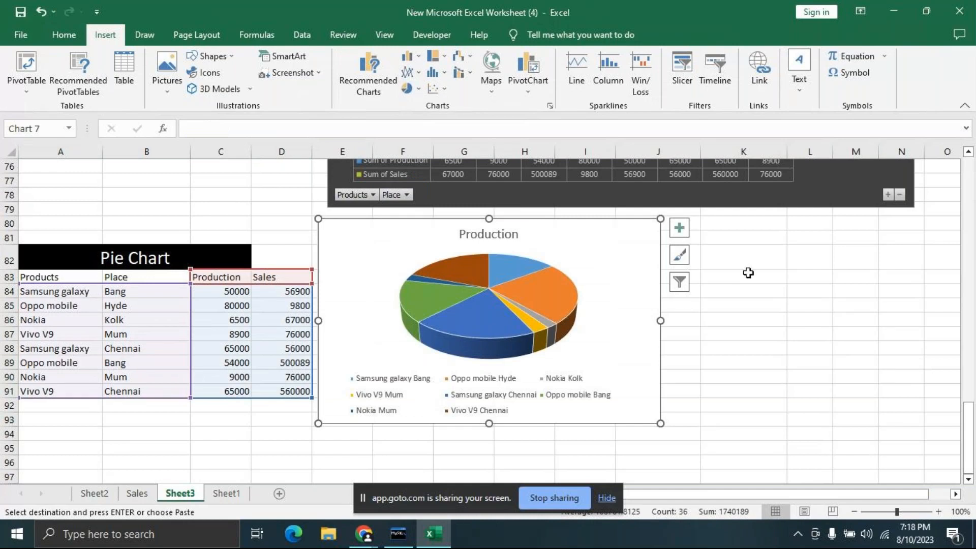
{"action": "key", "text": "Delete"}
{"action": "left_click", "coordinate": [586, 317]}
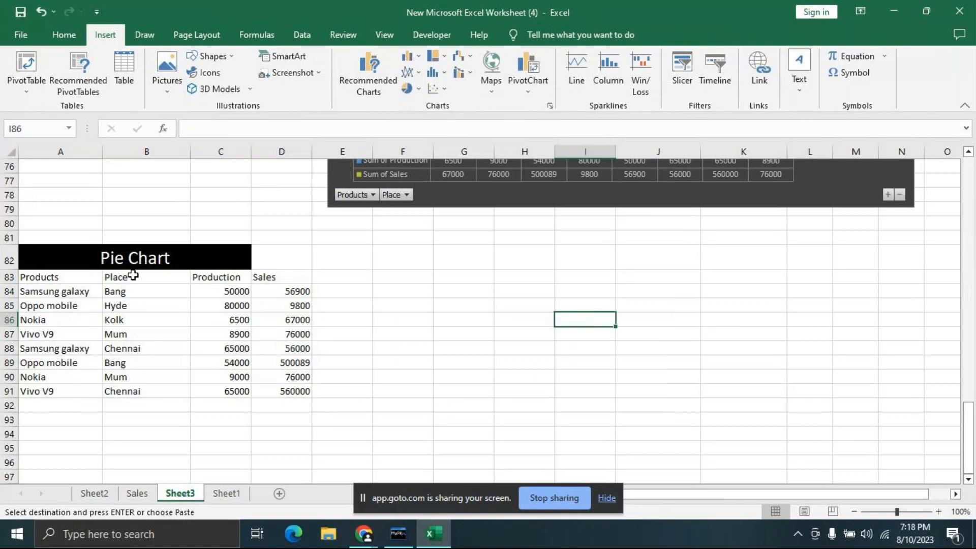
{"action": "left_click_drag", "start_coordinate": [150, 276], "coordinate": [161, 384]}
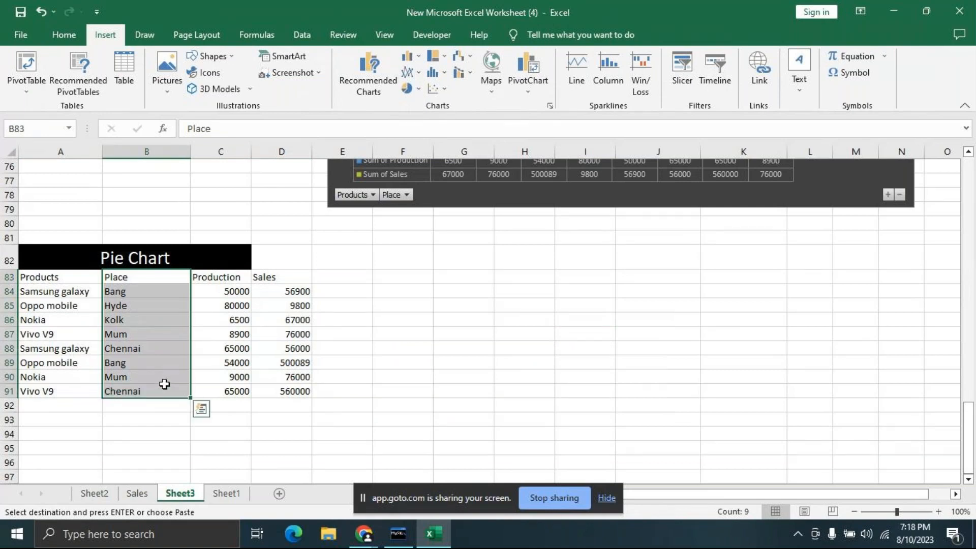
{"action": "left_click", "coordinate": [524, 376]}
Step: Format the header row A83:D83 with a light green fill and bold red text at font size 20
{"action": "left_click_drag", "start_coordinate": [69, 275], "coordinate": [265, 276]}
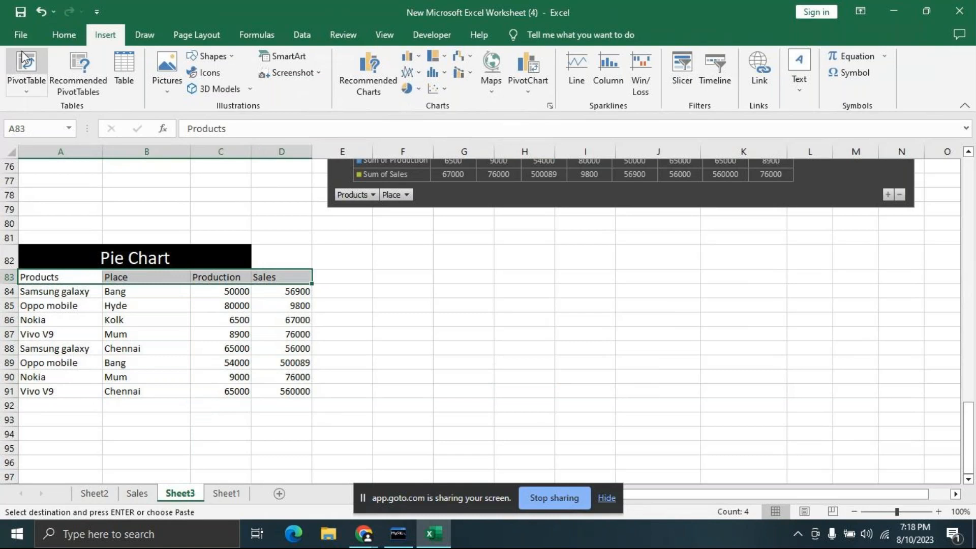
{"action": "left_click", "coordinate": [64, 35]}
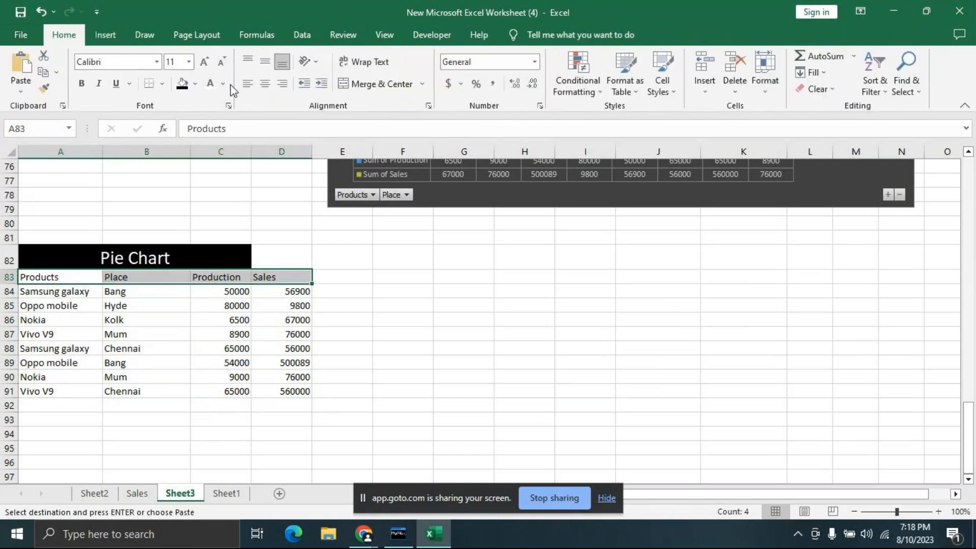
{"action": "left_click", "coordinate": [195, 84]}
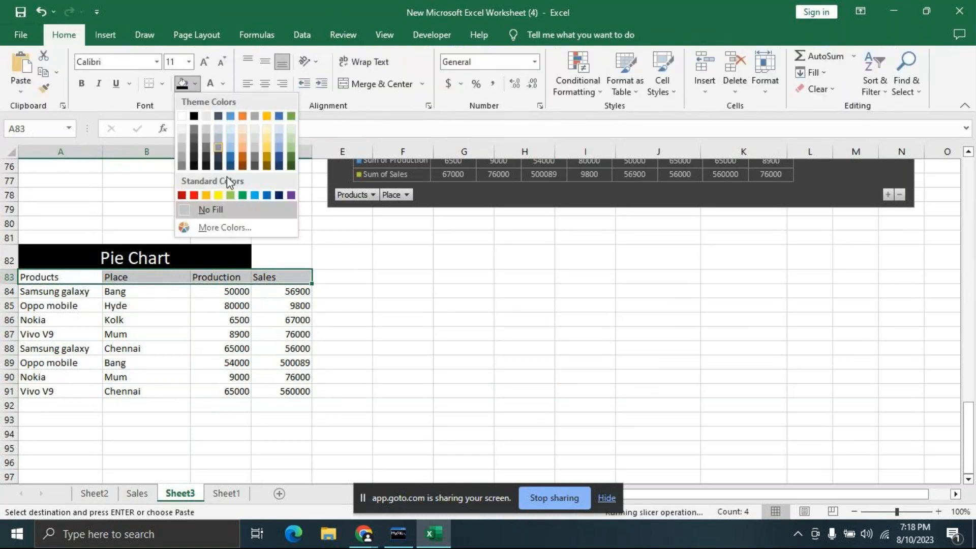
{"action": "left_click", "coordinate": [231, 197]}
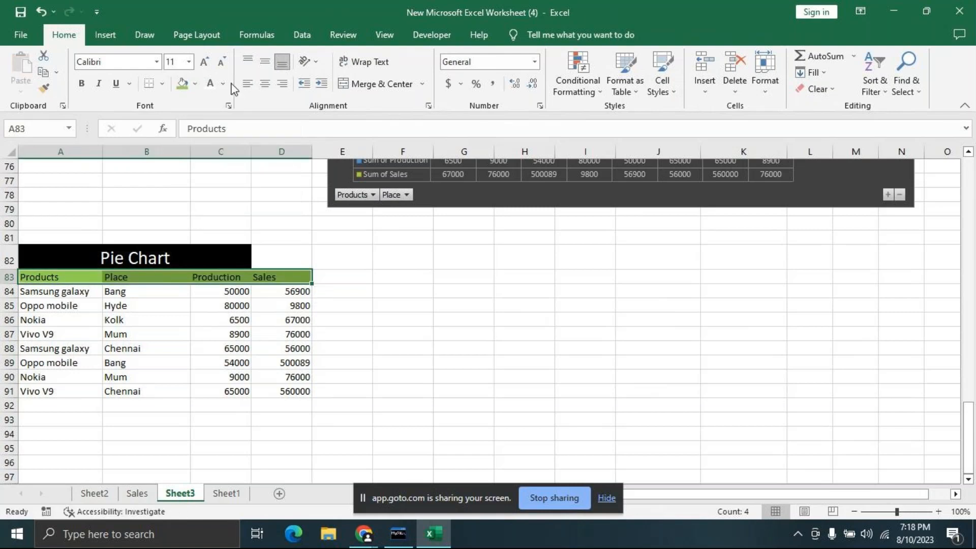
{"action": "left_click", "coordinate": [224, 85]}
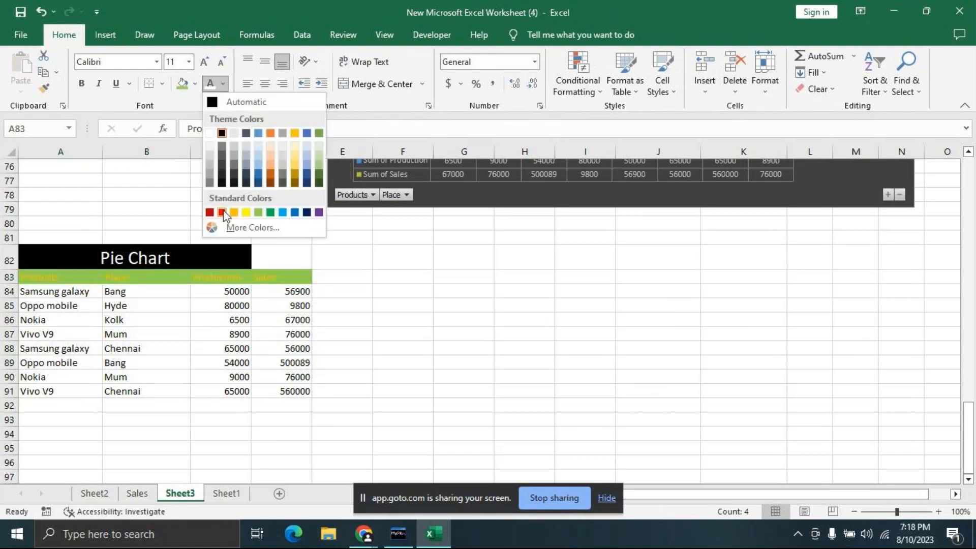
{"action": "left_click", "coordinate": [223, 212]}
{"action": "left_click", "coordinate": [81, 84]}
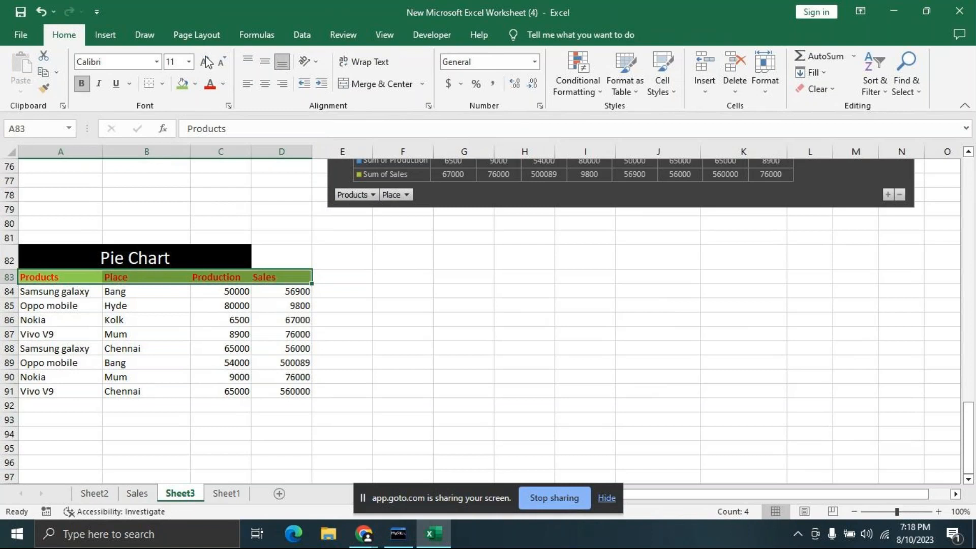
{"action": "left_click", "coordinate": [203, 62]}
{"action": "left_click", "coordinate": [203, 62]}
{"action": "left_click", "coordinate": [203, 62]}
Step: Extend the merged and centered Pie Chart heading to span A82:D82
{"action": "left_click", "coordinate": [159, 251]}
{"action": "left_click_drag", "start_coordinate": [159, 251], "coordinate": [267, 255]}
{"action": "left_click", "coordinate": [357, 85]}
{"action": "left_click", "coordinate": [357, 84]}
{"action": "left_click", "coordinate": [452, 277]}
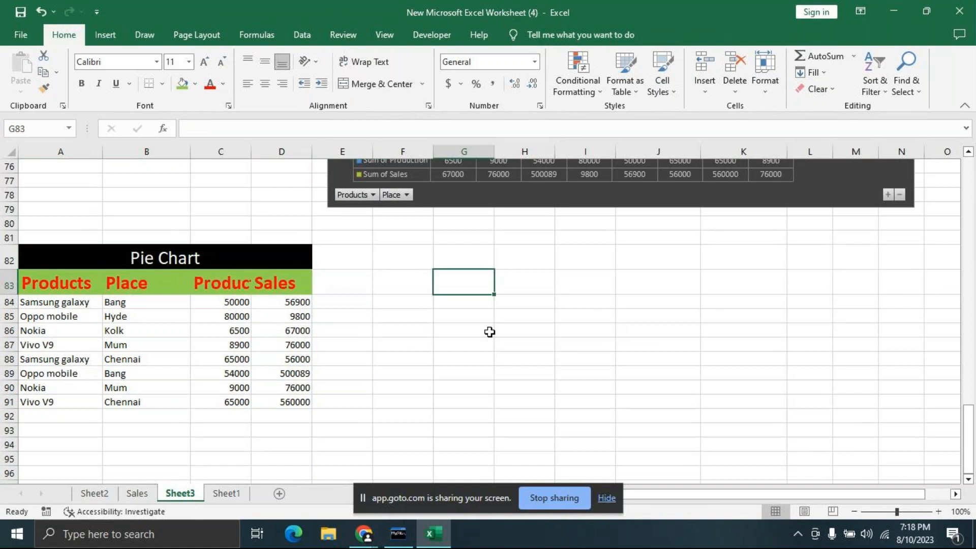
Step: Insert a 3-D pie chart from the Place and Sales columns of the formatted table, B83:B91 and D83:D91
{"action": "left_click_drag", "start_coordinate": [109, 282], "coordinate": [144, 395]}
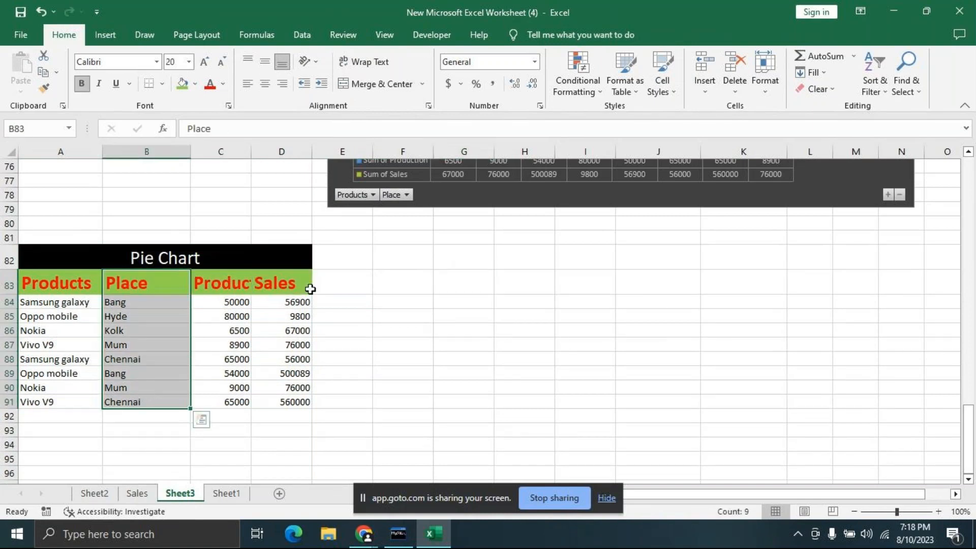
{"action": "left_click_drag", "start_coordinate": [283, 281], "coordinate": [284, 401]}
{"action": "left_click", "coordinate": [105, 34]}
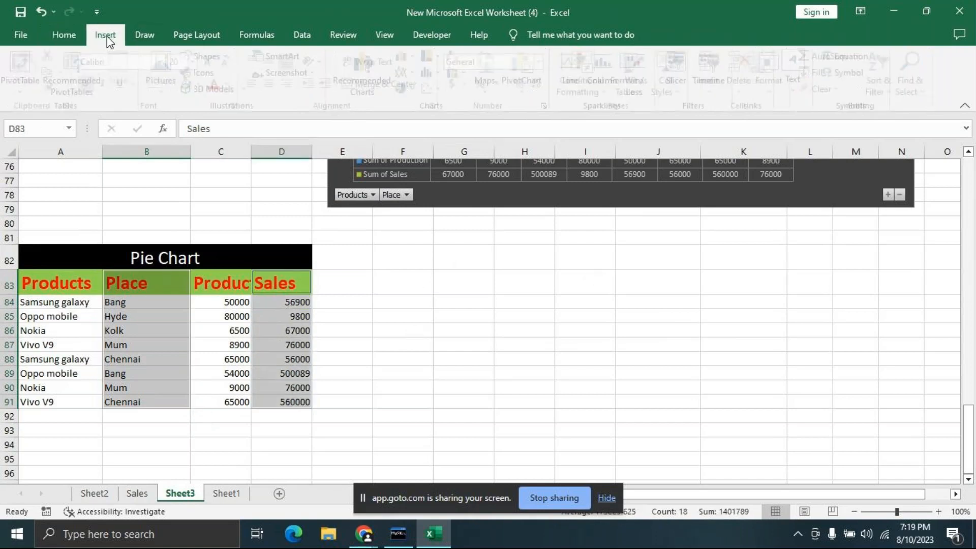
{"action": "left_click", "coordinate": [418, 89]}
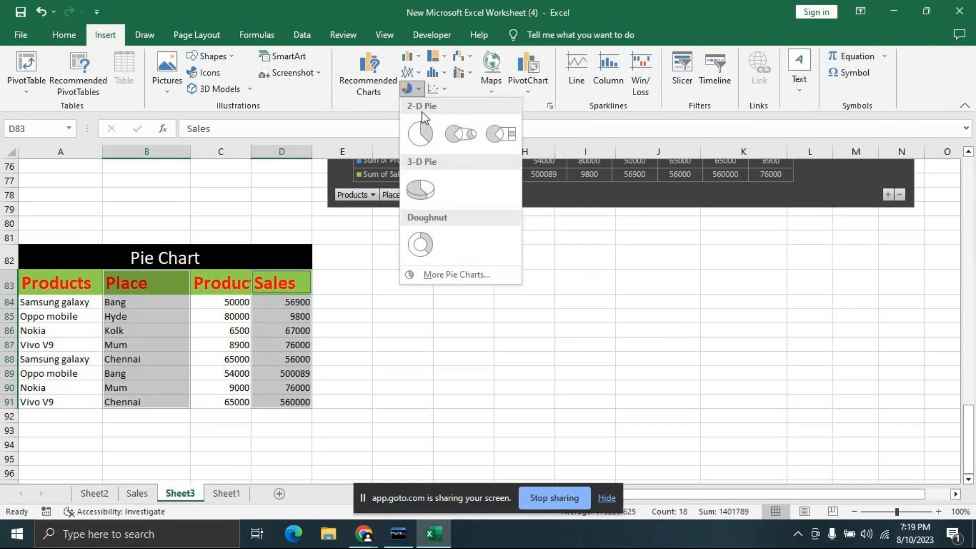
{"action": "left_click", "coordinate": [415, 198]}
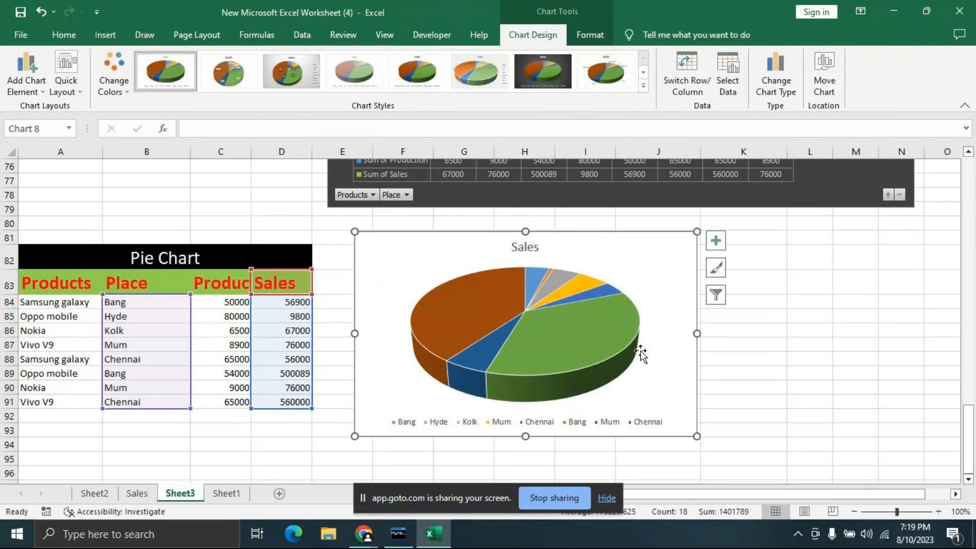
Step: Add data labels to the slices of the Sales pie chart
{"action": "right_click", "coordinate": [575, 339]}
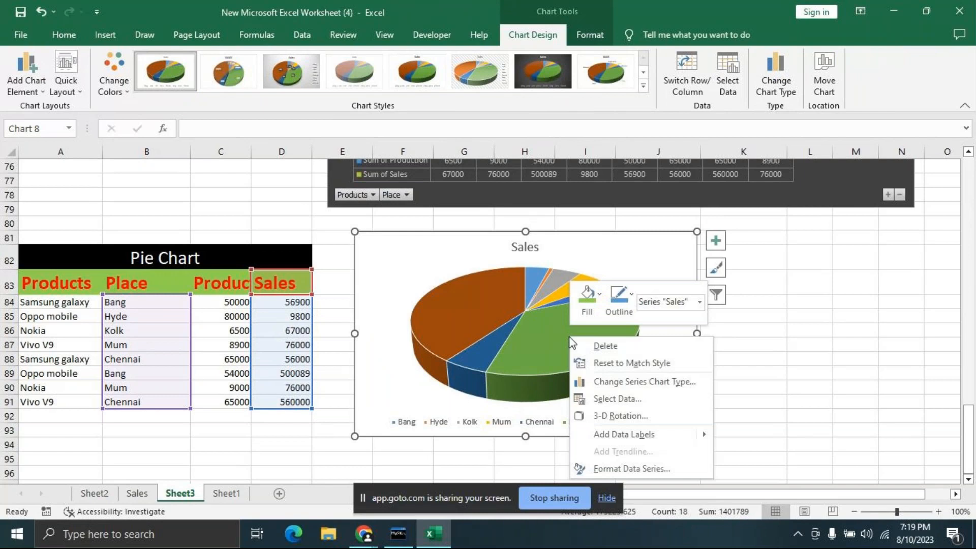
{"action": "left_click", "coordinate": [637, 436]}
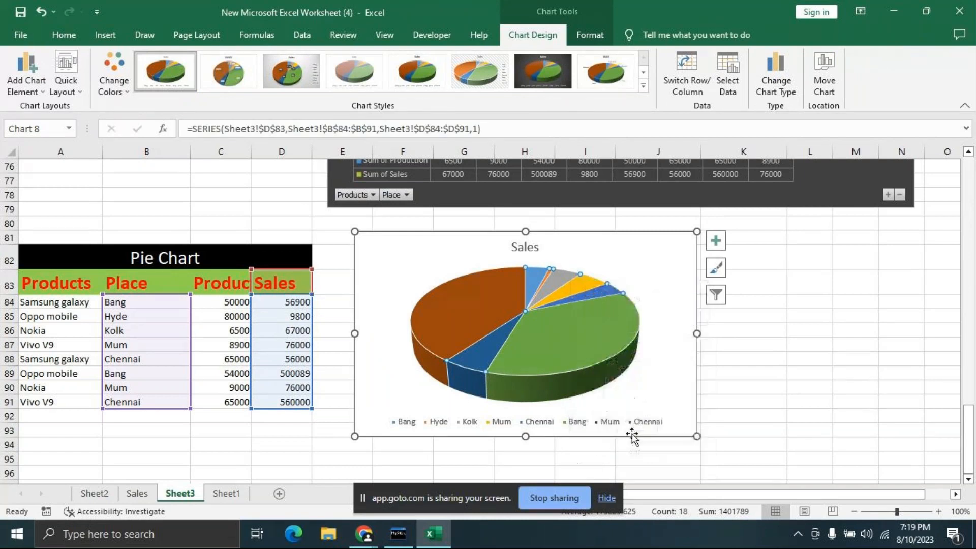
{"action": "left_click", "coordinate": [663, 253]}
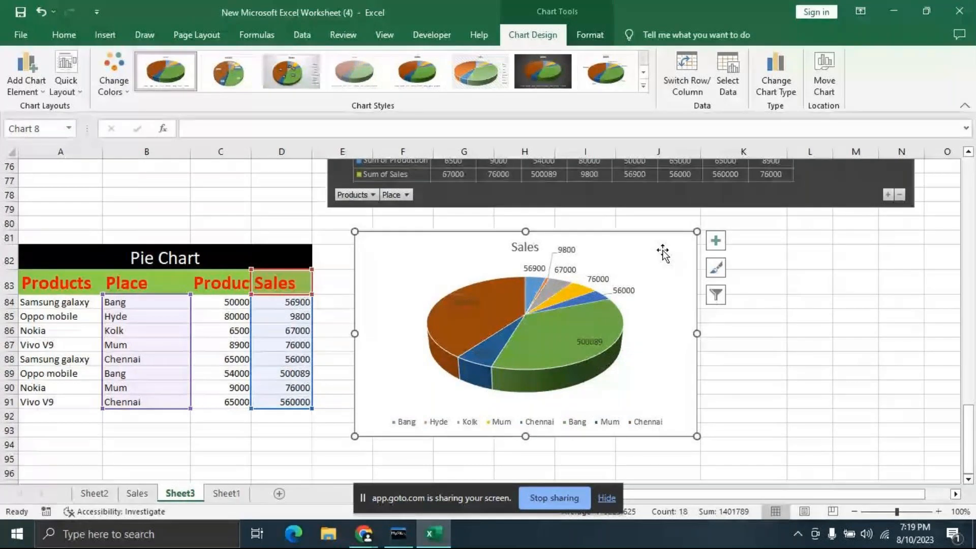
{"action": "left_click", "coordinate": [126, 92]}
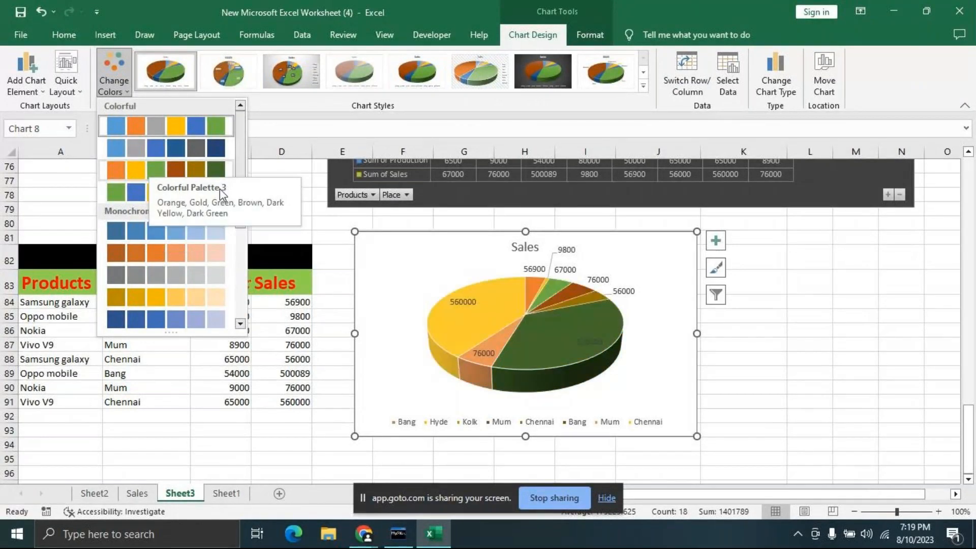
{"action": "scroll", "coordinate": [843, 403], "scroll_direction": "up", "scroll_amount": 2}
{"action": "left_click", "coordinate": [845, 431]}
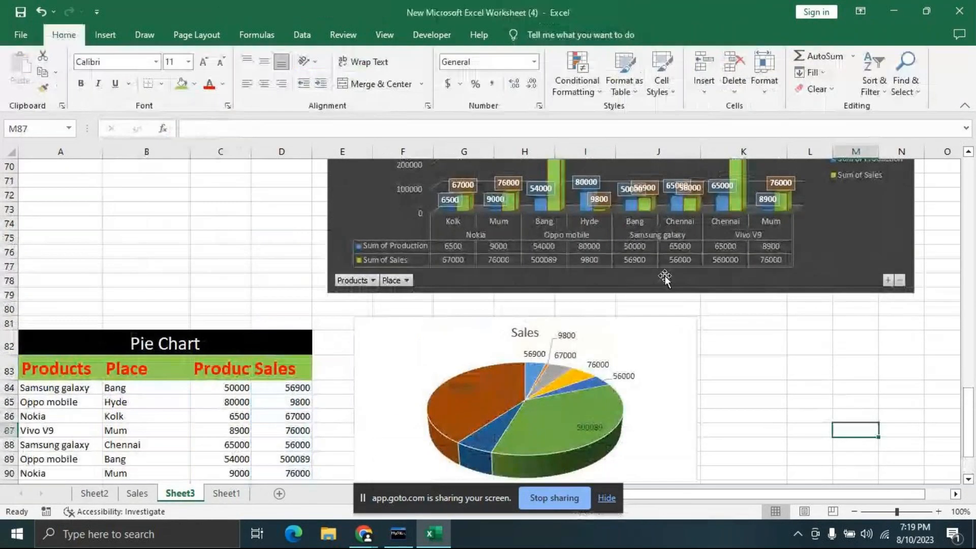
{"action": "left_click", "coordinate": [689, 338]}
{"action": "left_click", "coordinate": [45, 91]}
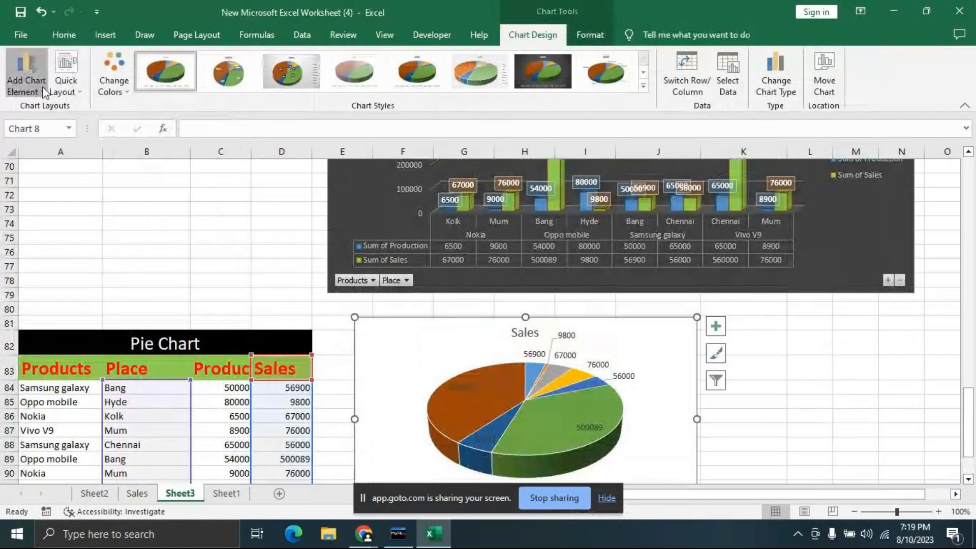
{"action": "mouse_move", "coordinate": [59, 128]}
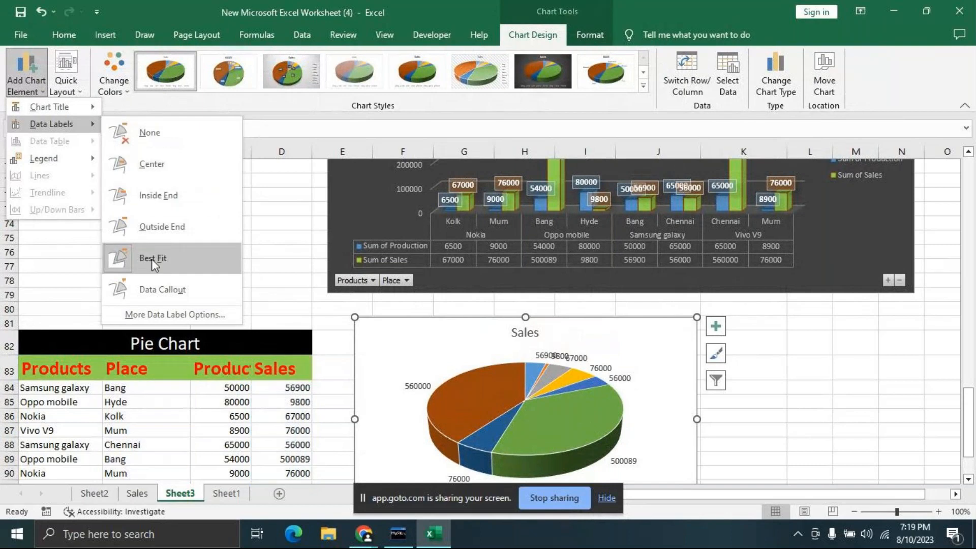
{"action": "left_click", "coordinate": [840, 369]}
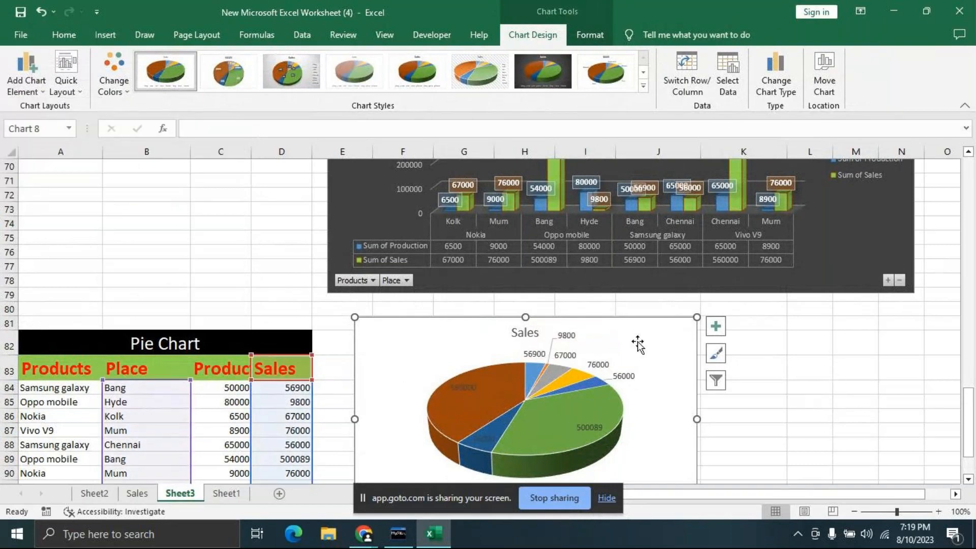
Step: Fill the Sales pie chart's background with the pale blue and pink Bouquet texture
{"action": "left_click", "coordinate": [594, 36]}
{"action": "left_click", "coordinate": [418, 57]}
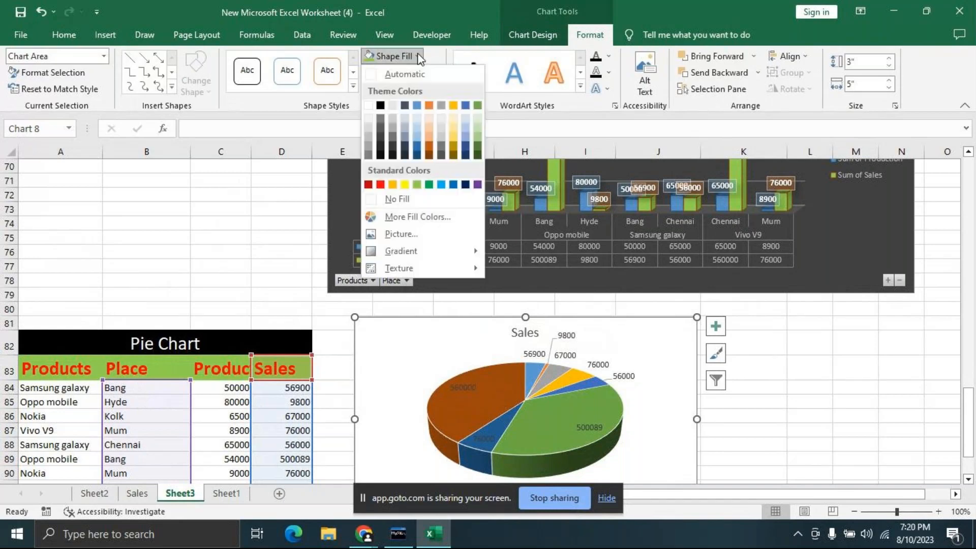
{"action": "mouse_move", "coordinate": [412, 269]}
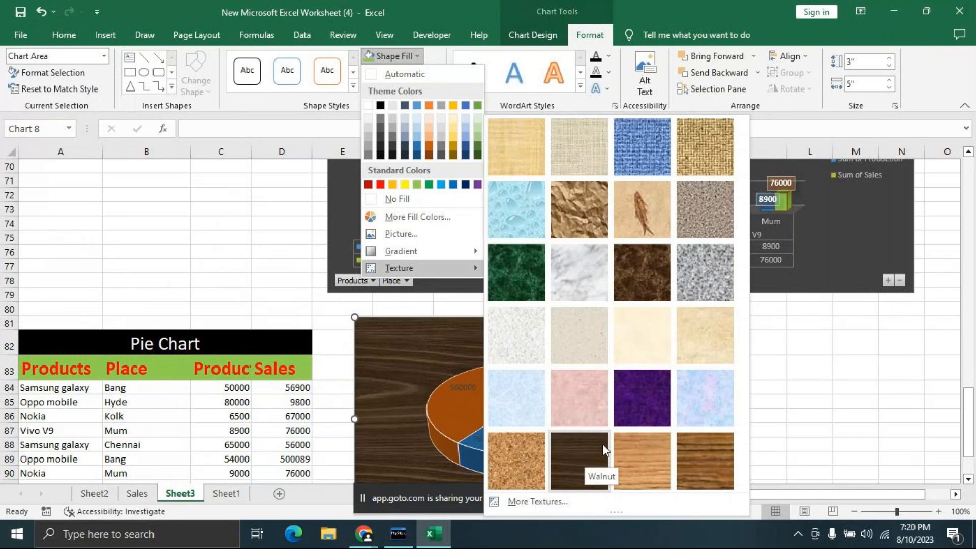
{"action": "left_click", "coordinate": [713, 404]}
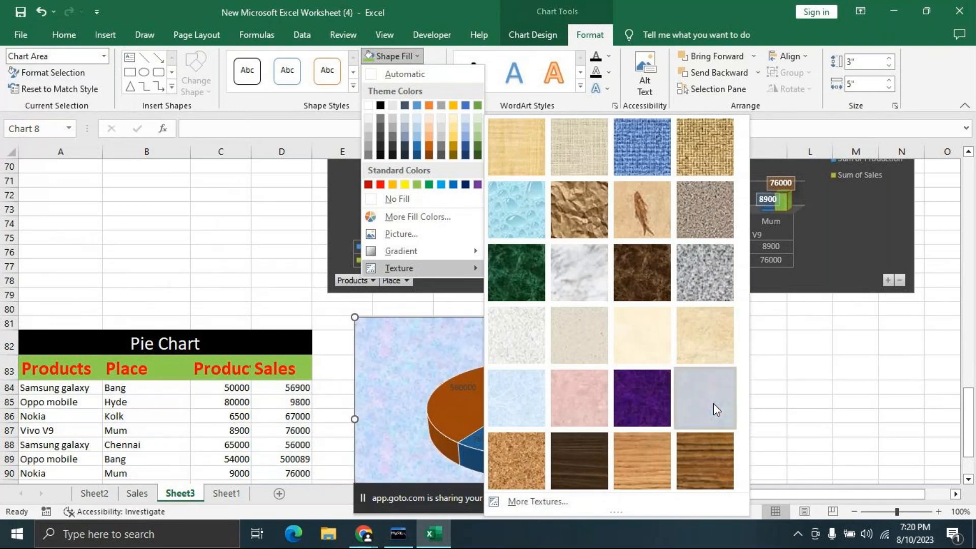
{"action": "left_click", "coordinate": [856, 367]}
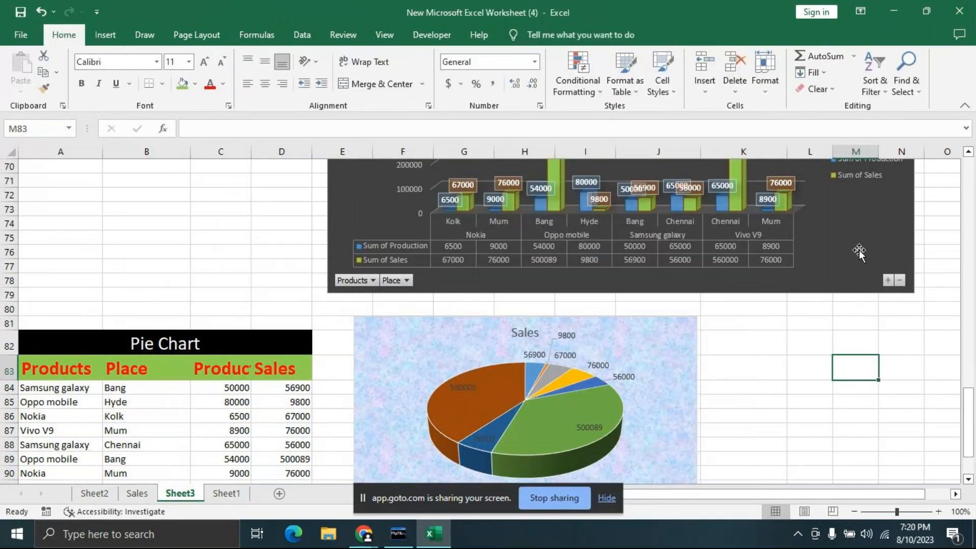
{"action": "scroll", "coordinate": [859, 252], "scroll_direction": "up", "scroll_amount": 3}
{"action": "left_click", "coordinate": [841, 215]}
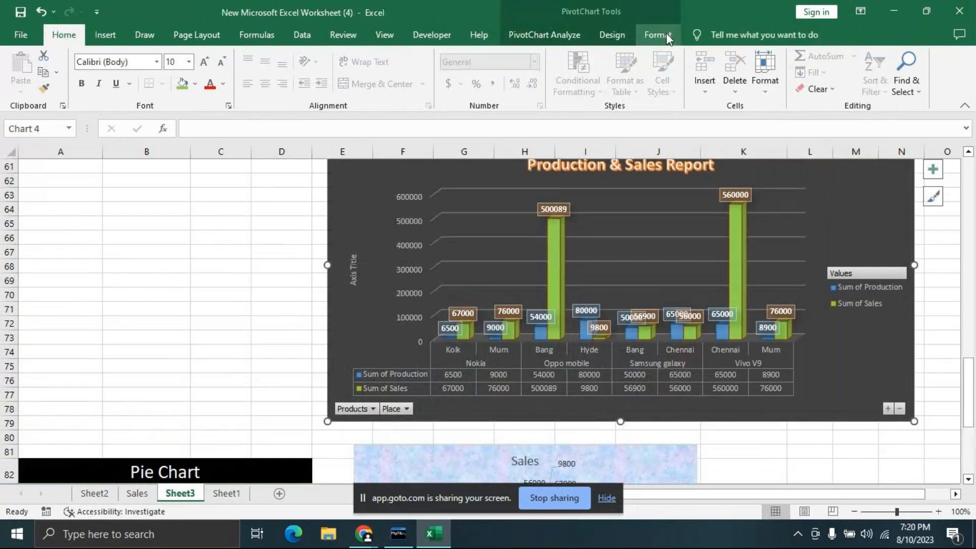
{"action": "left_click", "coordinate": [657, 35]}
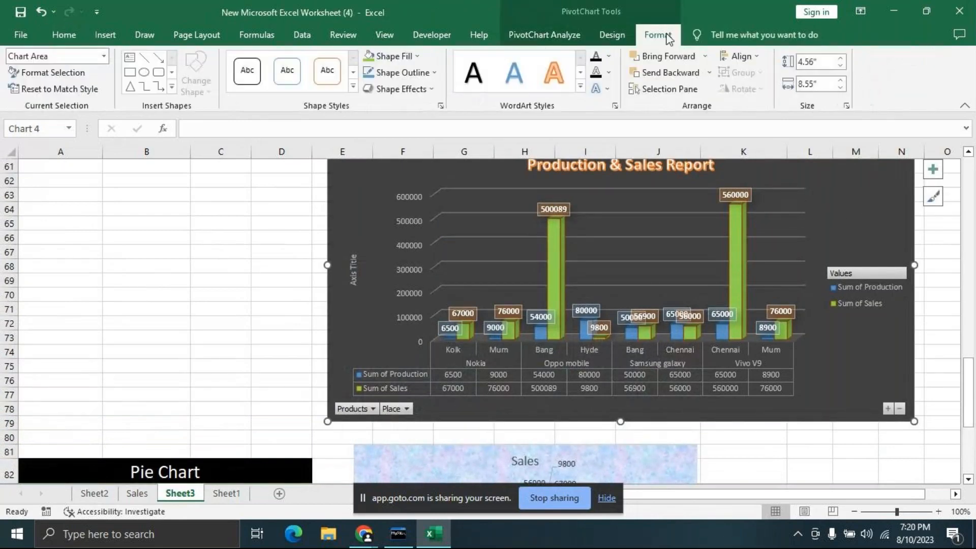
{"action": "left_click", "coordinate": [417, 56]}
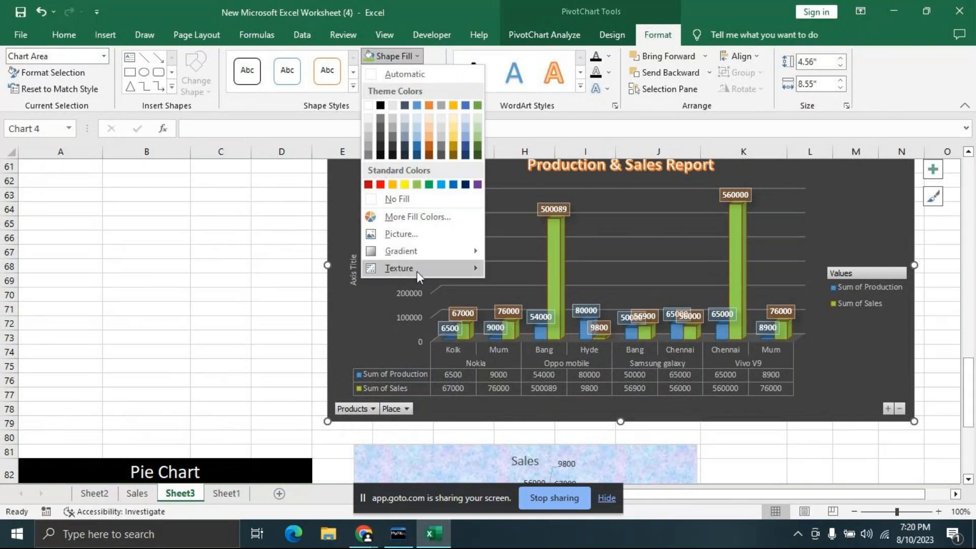
{"action": "mouse_move", "coordinate": [422, 250]}
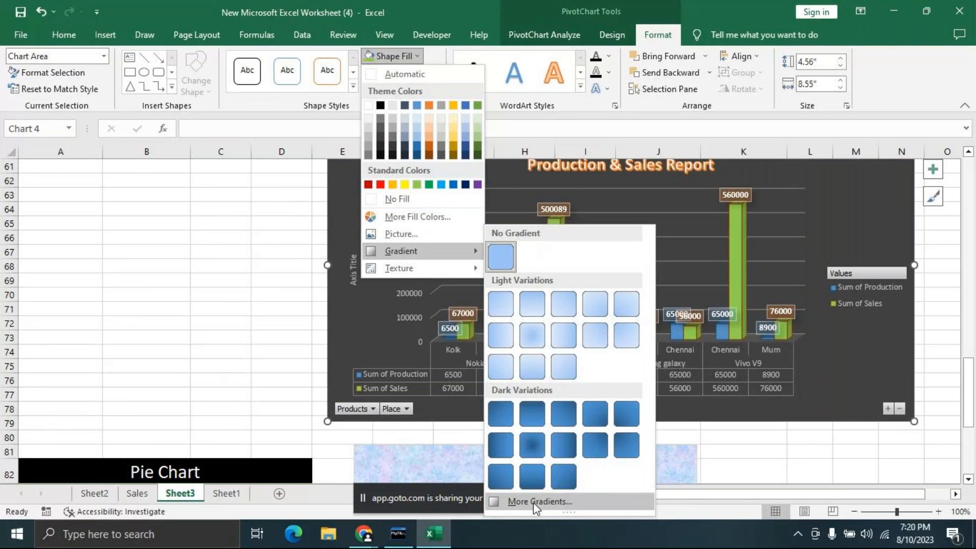
{"action": "left_click", "coordinate": [164, 346]}
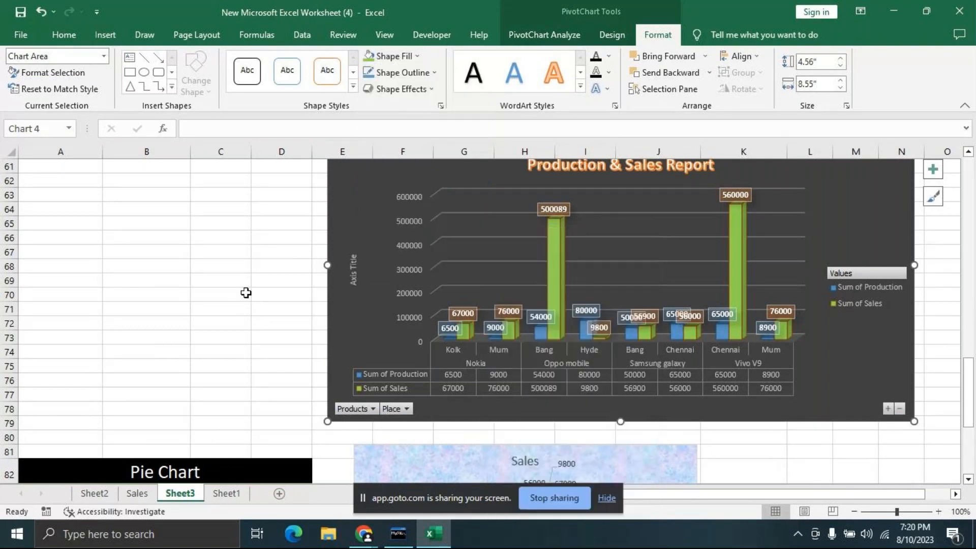
{"action": "scroll", "coordinate": [844, 438], "scroll_direction": "down", "scroll_amount": 3}
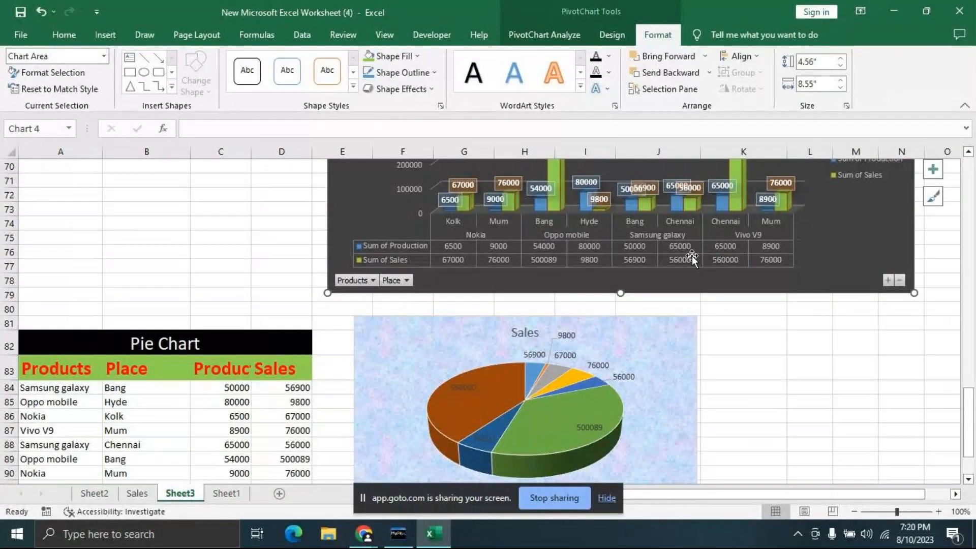
Step: Move the Sales pie chart slightly to the right of its place beside the Pie Chart table
{"action": "scroll", "coordinate": [801, 356], "scroll_direction": "down", "scroll_amount": 2}
{"action": "scroll", "coordinate": [804, 340], "scroll_direction": "down", "scroll_amount": 2}
{"action": "left_click", "coordinate": [661, 244]}
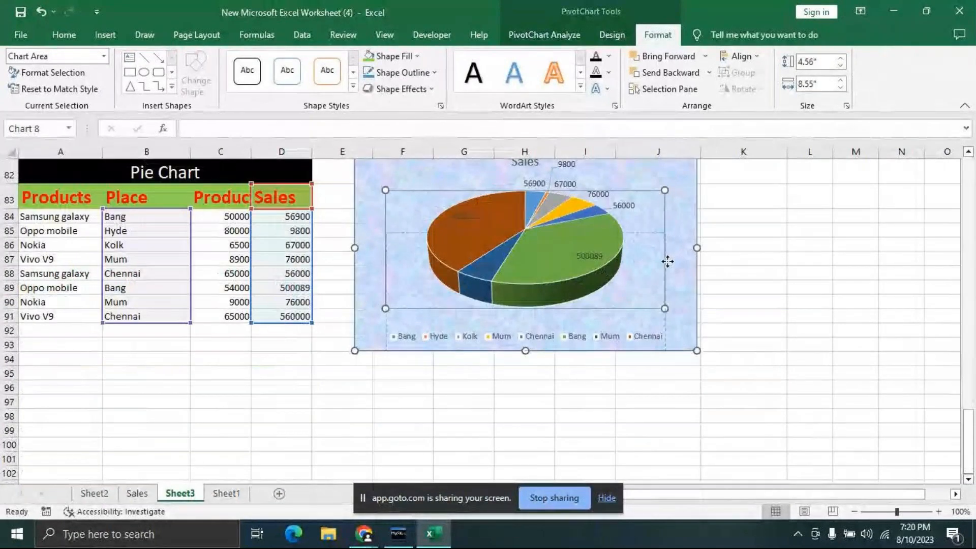
{"action": "left_click_drag", "start_coordinate": [725, 232], "coordinate": [806, 223]}
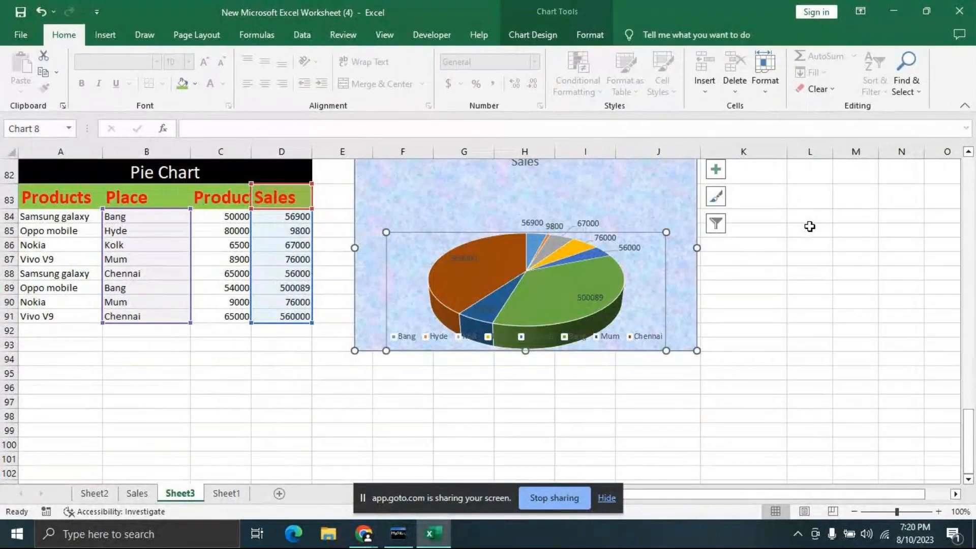
{"action": "scroll", "coordinate": [680, 305], "scroll_direction": "up", "scroll_amount": 3}
Step: Enlarge the pie chart's Sales title to font size 20
{"action": "left_click", "coordinate": [540, 298]}
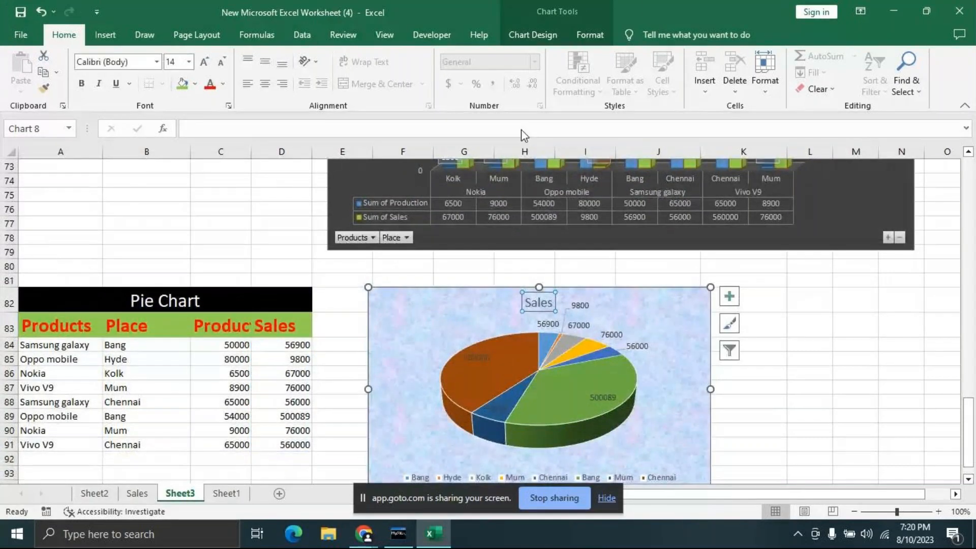
{"action": "left_click", "coordinate": [204, 62]}
{"action": "left_click", "coordinate": [203, 62]}
{"action": "left_click", "coordinate": [204, 62]}
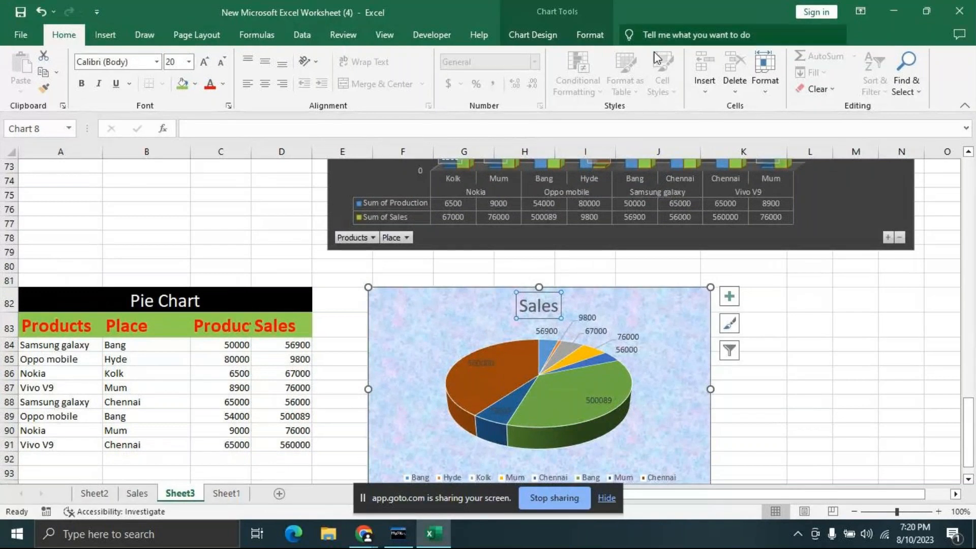
Step: Apply a black WordArt style with a white outline and hard shadow to the pie chart's Sales title
{"action": "left_click", "coordinate": [590, 34]}
{"action": "left_click", "coordinate": [585, 90]}
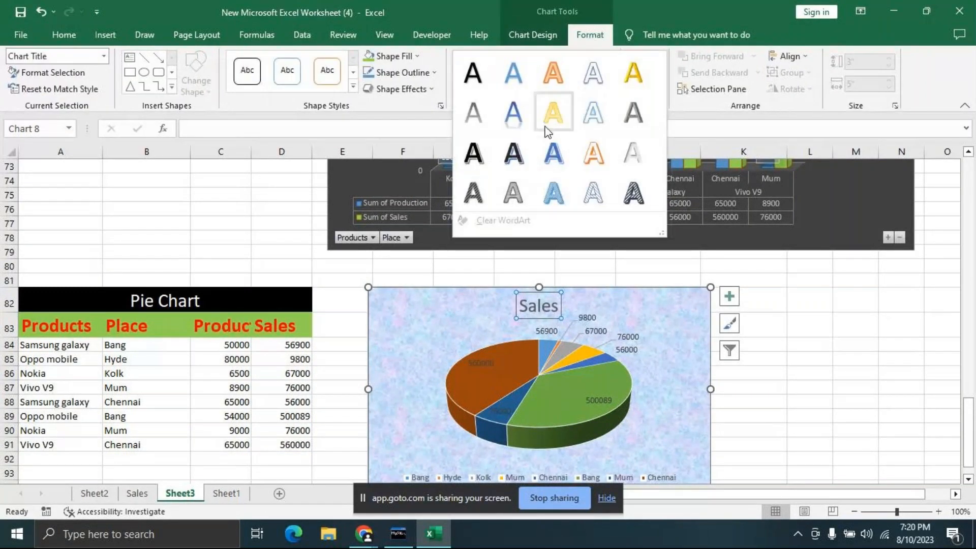
{"action": "left_click", "coordinate": [512, 152]}
{"action": "left_click", "coordinate": [847, 341]}
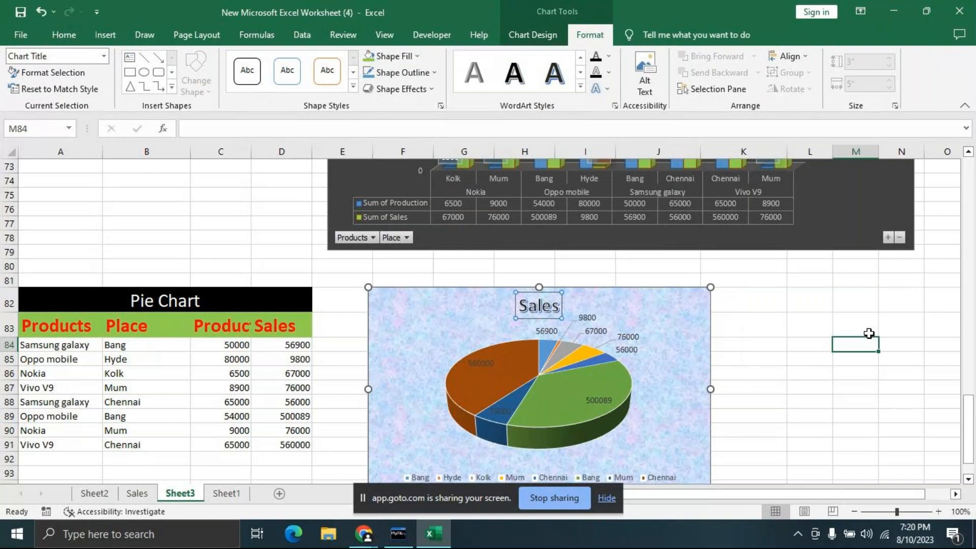
Step: Fill the plot area of the Sales pie chart with the standard dark blue color
{"action": "scroll", "coordinate": [867, 333], "scroll_direction": "down", "scroll_amount": 2}
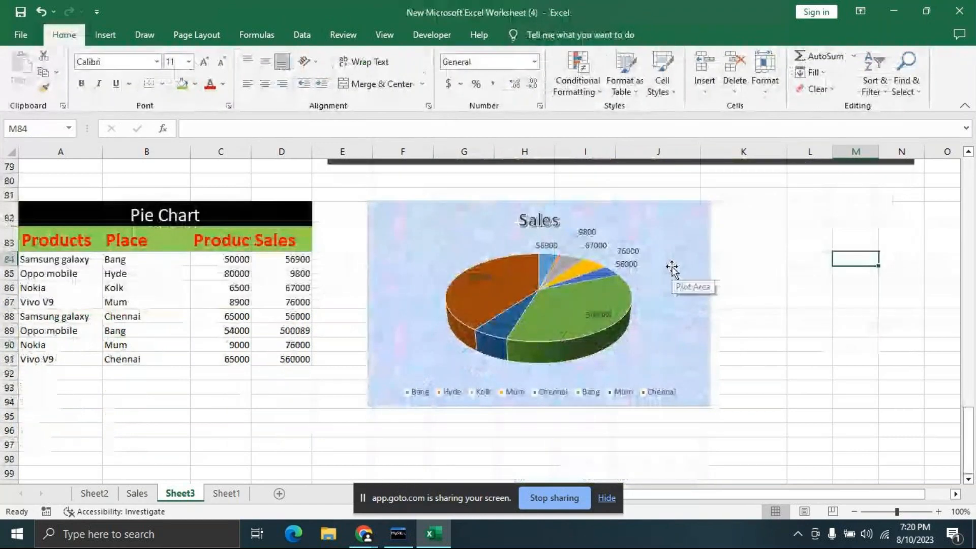
{"action": "left_click", "coordinate": [697, 270]}
{"action": "left_click", "coordinate": [923, 304]}
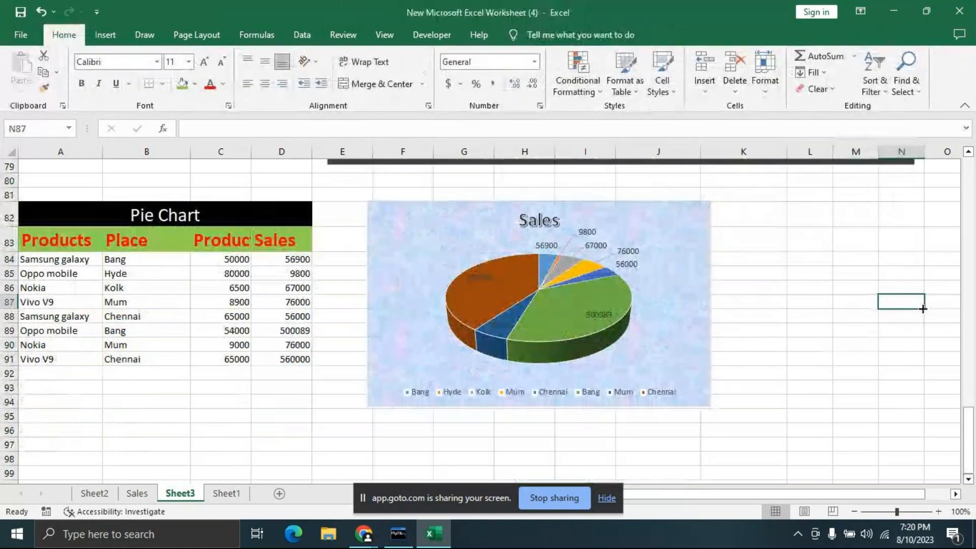
{"action": "left_click", "coordinate": [655, 302]}
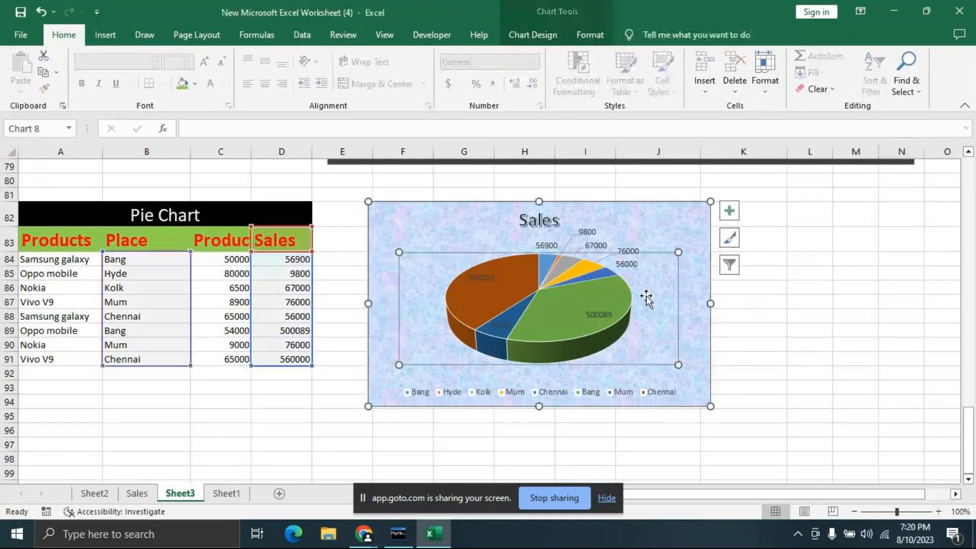
{"action": "left_click", "coordinate": [590, 34]}
{"action": "left_click", "coordinate": [418, 56]}
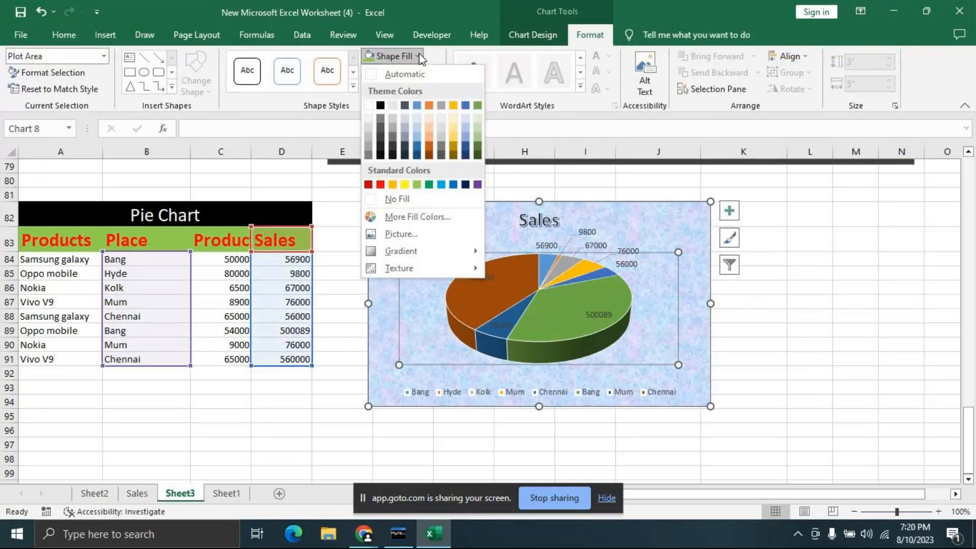
{"action": "left_click", "coordinate": [465, 185]}
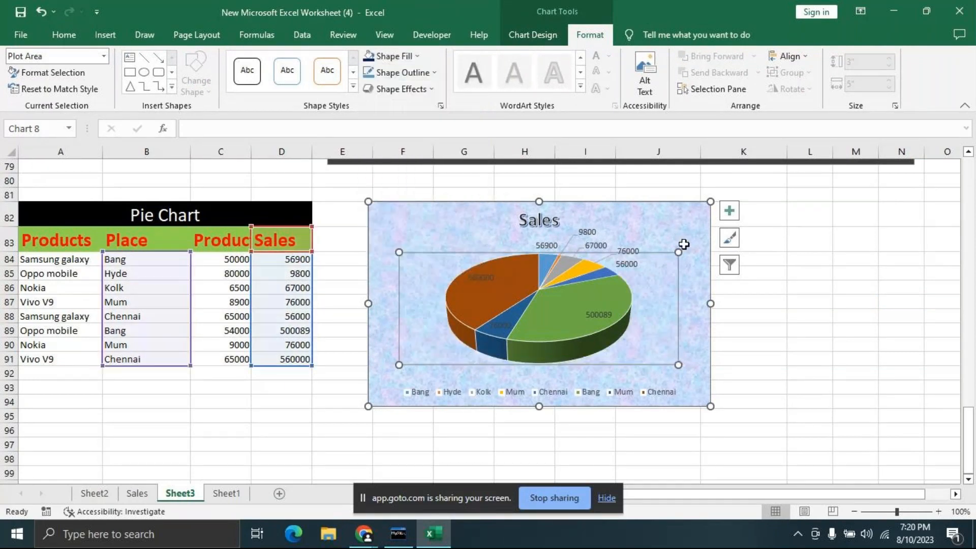
{"action": "left_click", "coordinate": [767, 286]}
Step: Merge and center A97:D97 below the pie chart section and enter the heading Line Chart
{"action": "scroll", "coordinate": [863, 280], "scroll_direction": "down", "scroll_amount": 1}
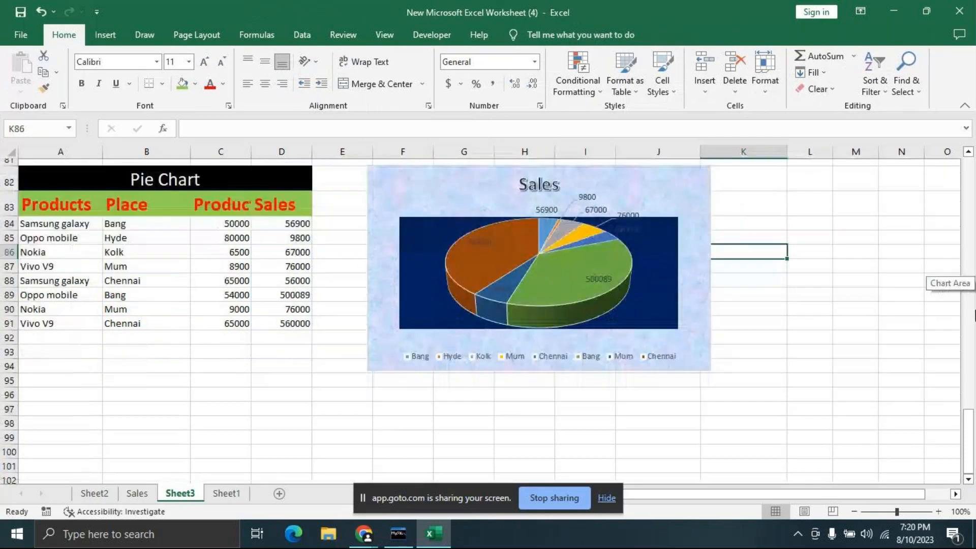
{"action": "scroll", "coordinate": [974, 316], "scroll_direction": "down", "scroll_amount": 1}
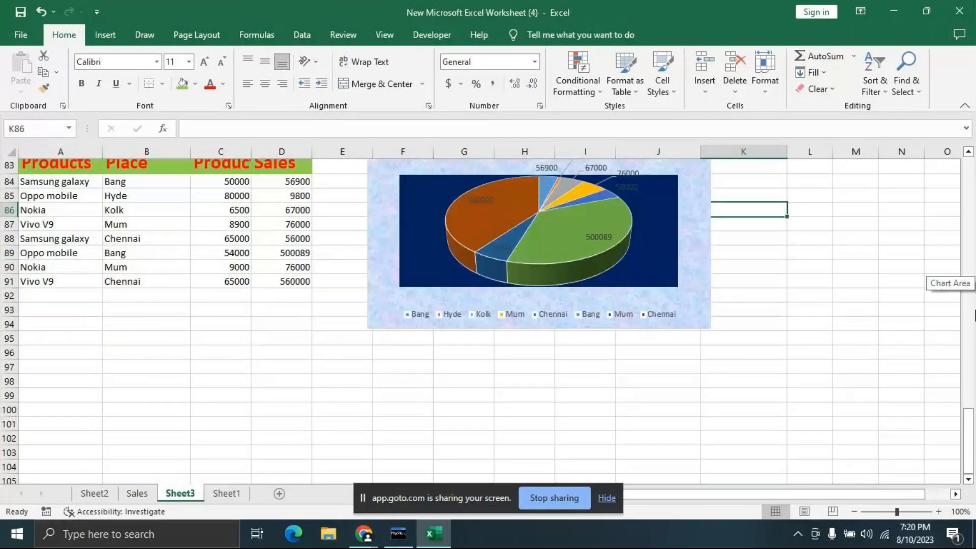
{"action": "scroll", "coordinate": [974, 315], "scroll_direction": "down", "scroll_amount": 2}
{"action": "left_click_drag", "start_coordinate": [72, 296], "coordinate": [294, 302]}
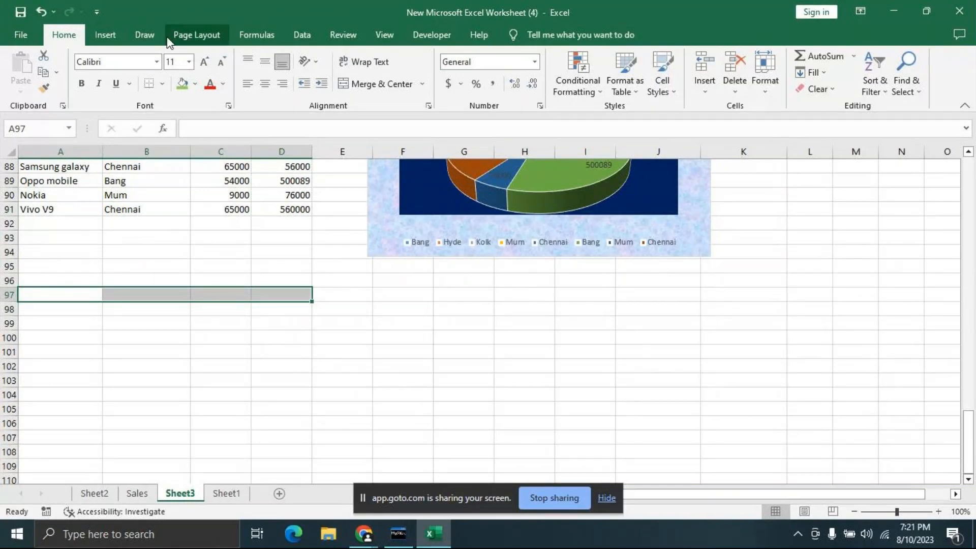
{"action": "left_click", "coordinate": [105, 34]}
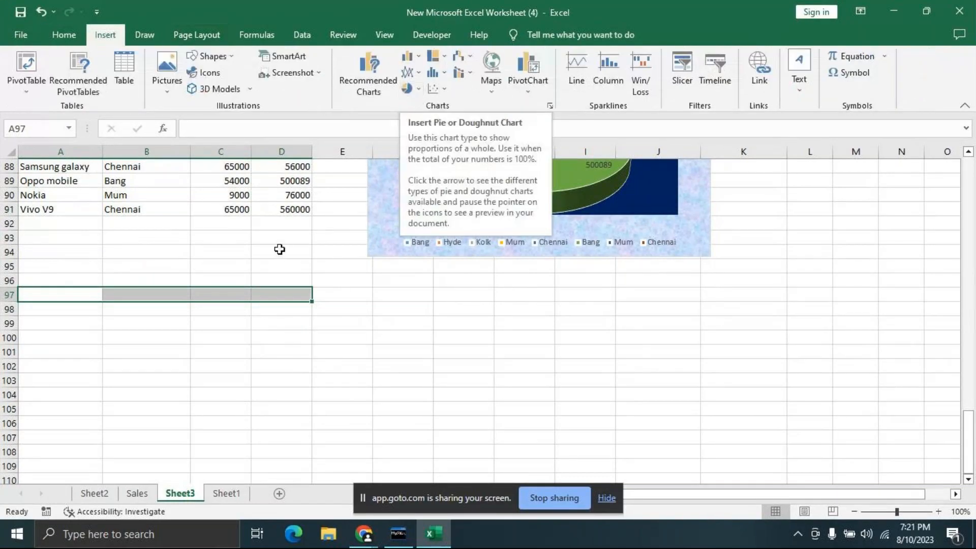
{"action": "left_click", "coordinate": [64, 34]}
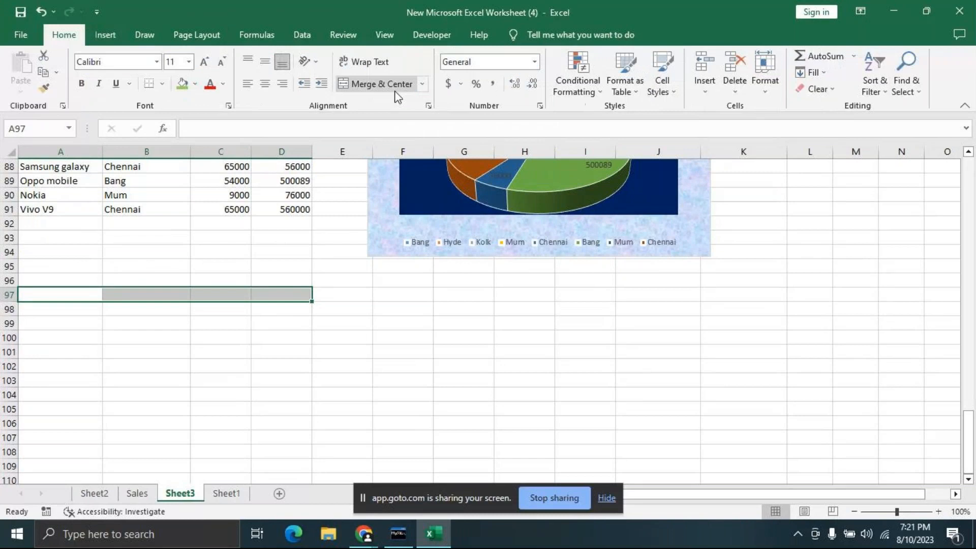
{"action": "left_click", "coordinate": [373, 84]}
{"action": "type", "text": "Line"}
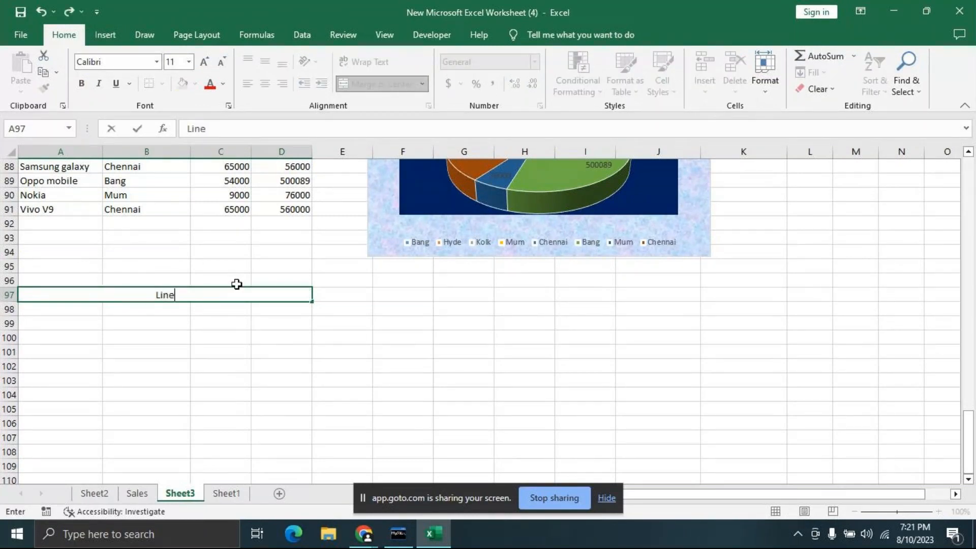
{"action": "type", "text": " Chart"}
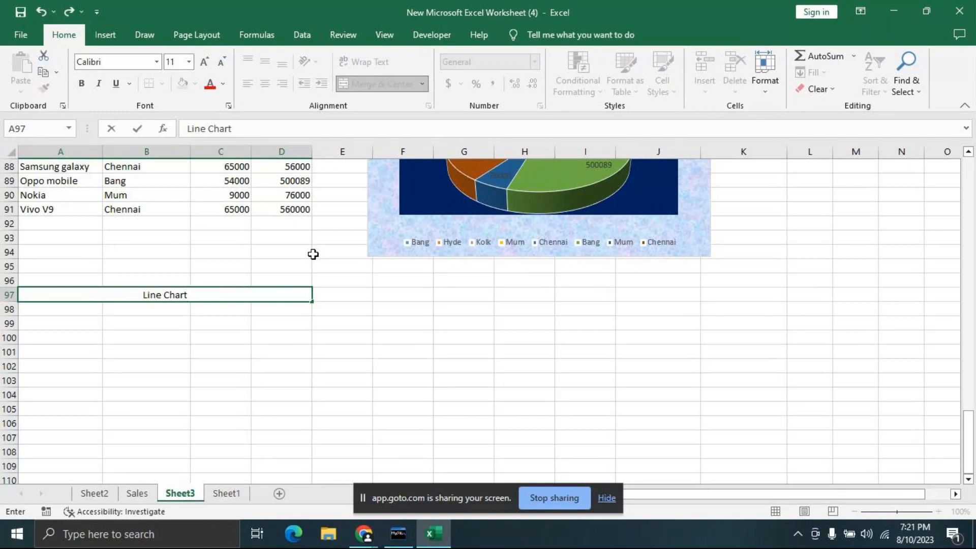
{"action": "left_click", "coordinate": [395, 313]}
Step: Switch to the GoTo meeting in Chrome and send the chat message "Anyone have any doubts?" to everyone
{"action": "scroll", "coordinate": [744, 294], "scroll_direction": "up", "scroll_amount": 2}
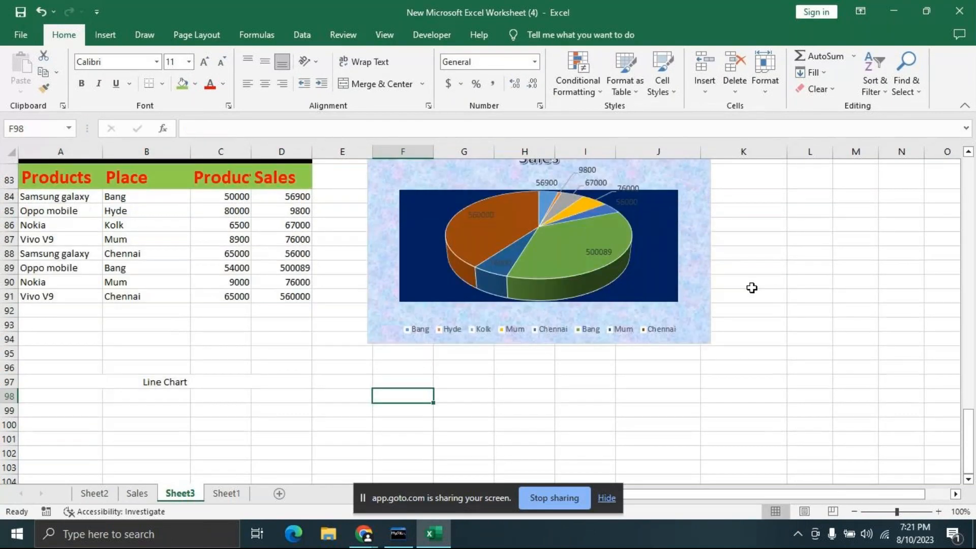
{"action": "scroll", "coordinate": [752, 288], "scroll_direction": "up", "scroll_amount": 1}
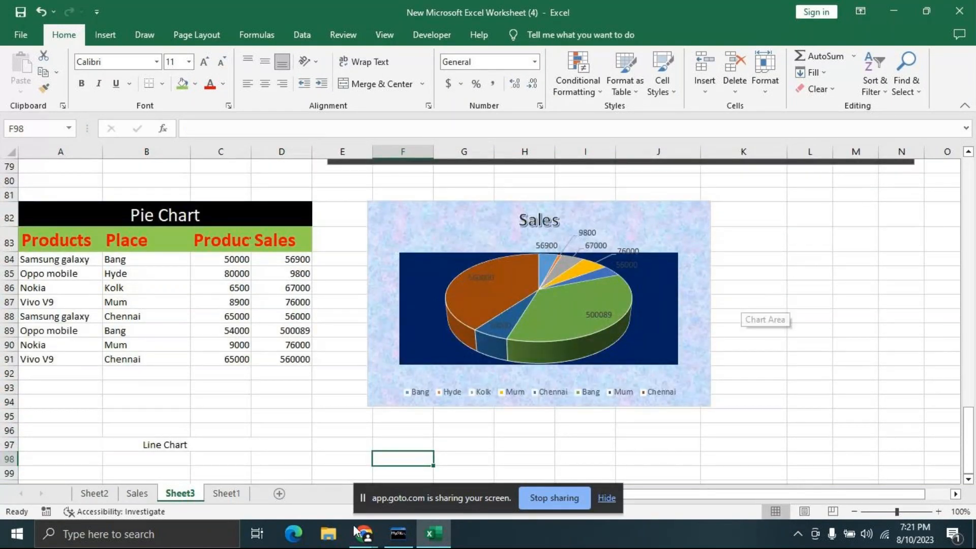
{"action": "mouse_move", "coordinate": [358, 532]}
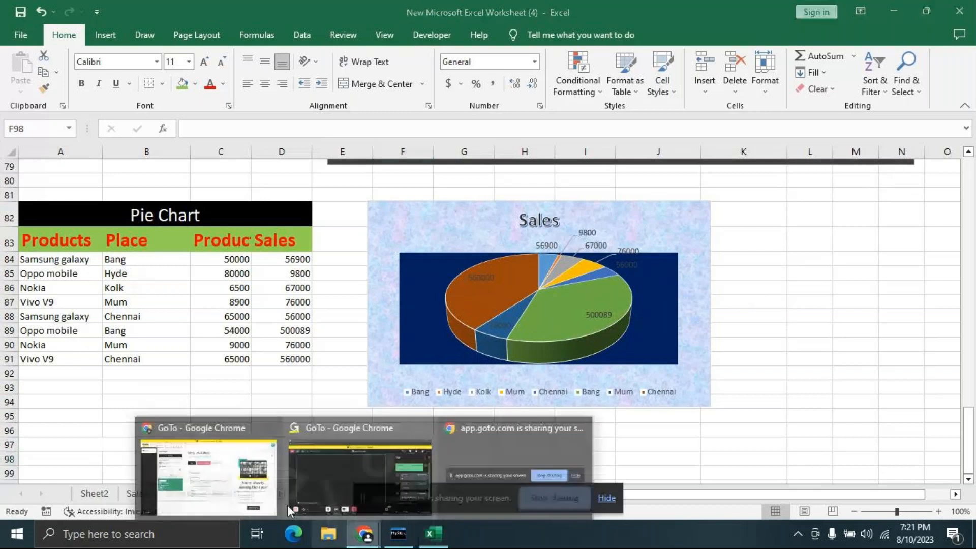
{"action": "left_click", "coordinate": [328, 480]}
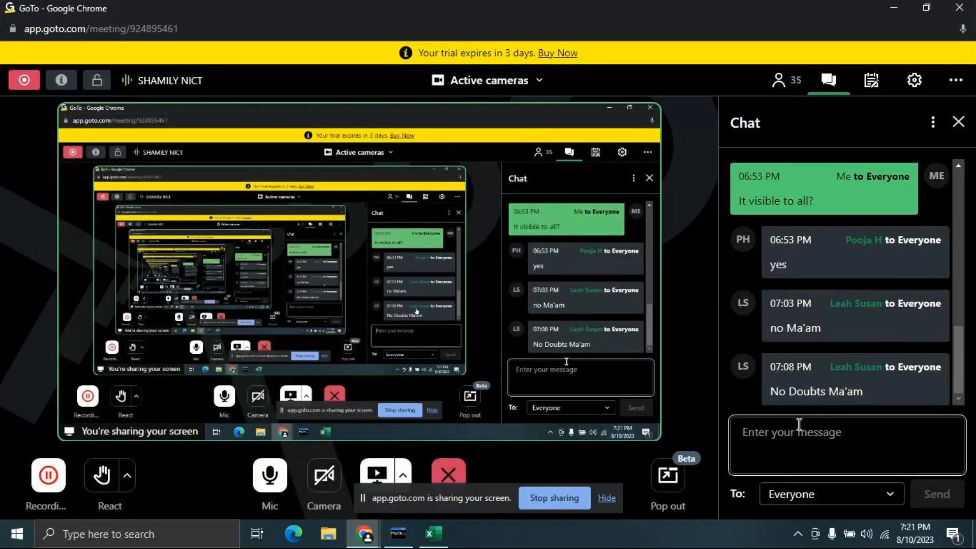
{"action": "type", "text": "Any"}
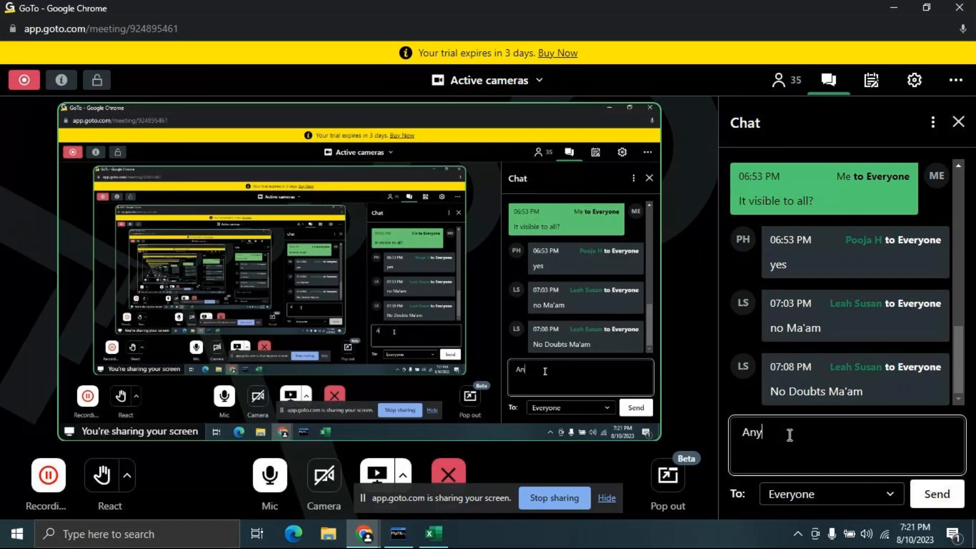
{"action": "type", "text": "on"}
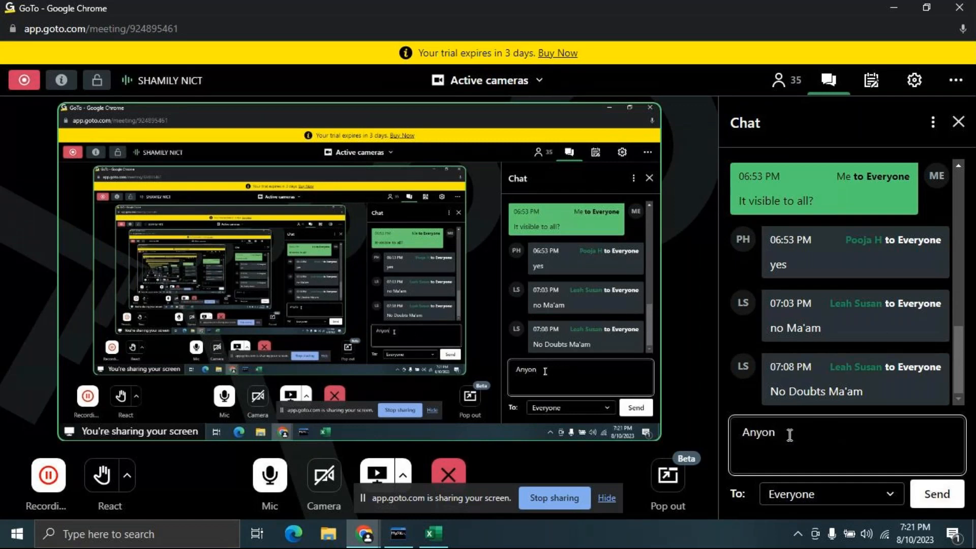
{"action": "type", "text": "e ha"}
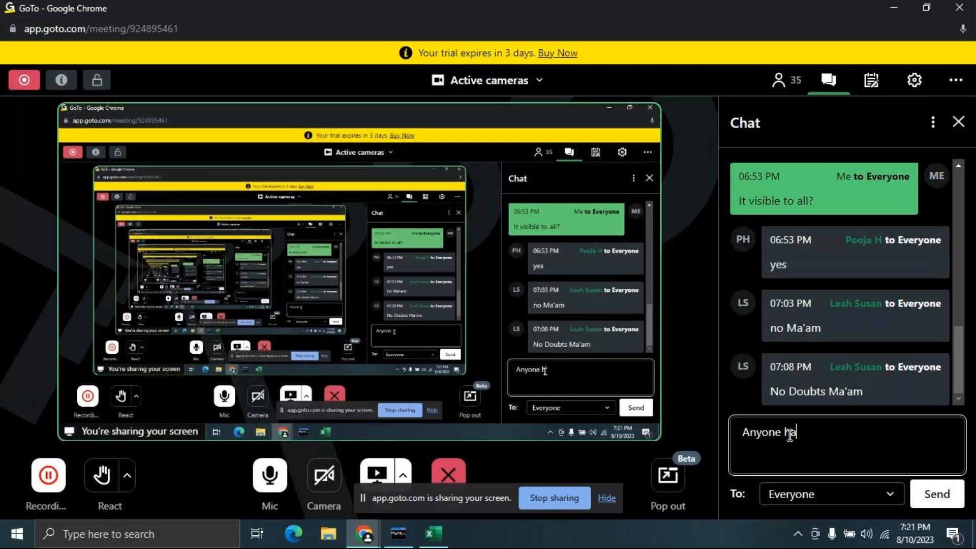
{"action": "type", "text": "ve any d"}
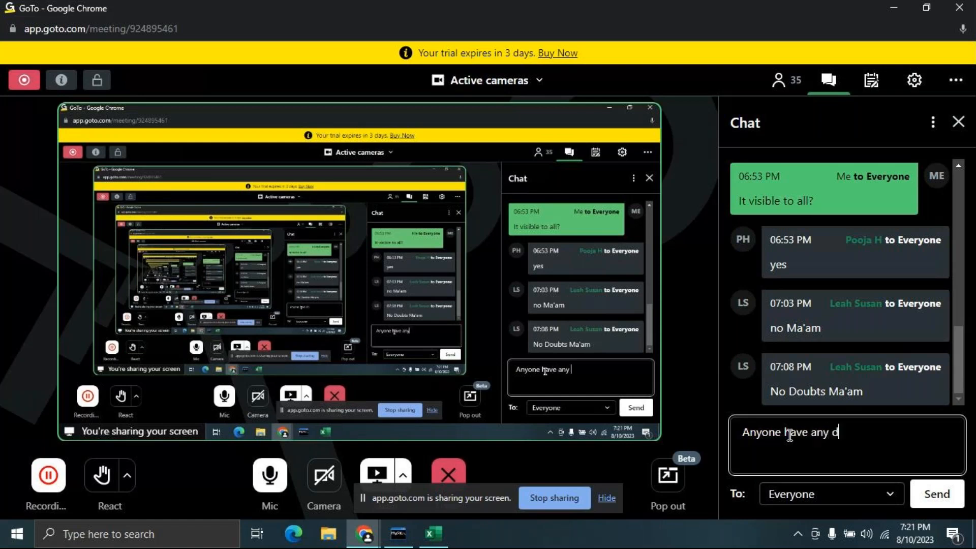
{"action": "type", "text": "oubts?"}
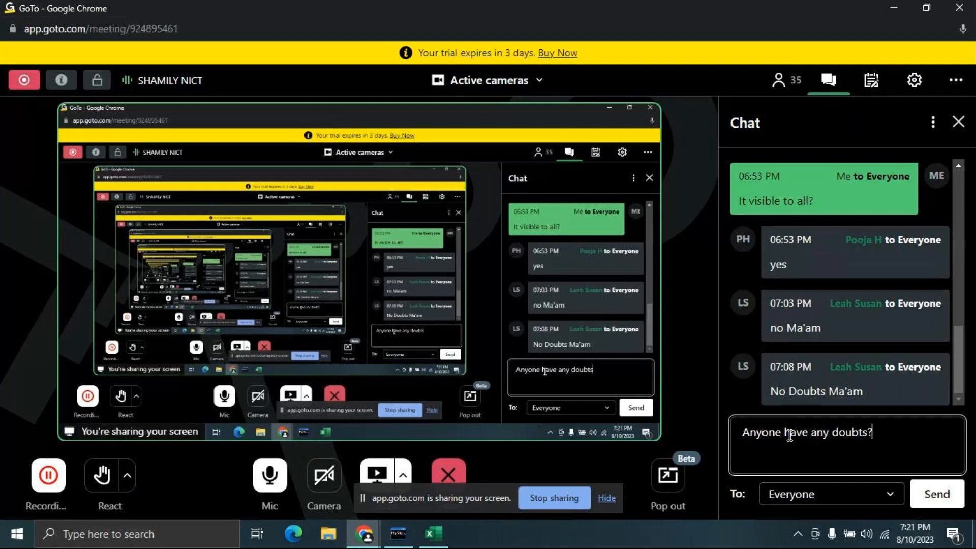
{"action": "key", "text": "Return"}
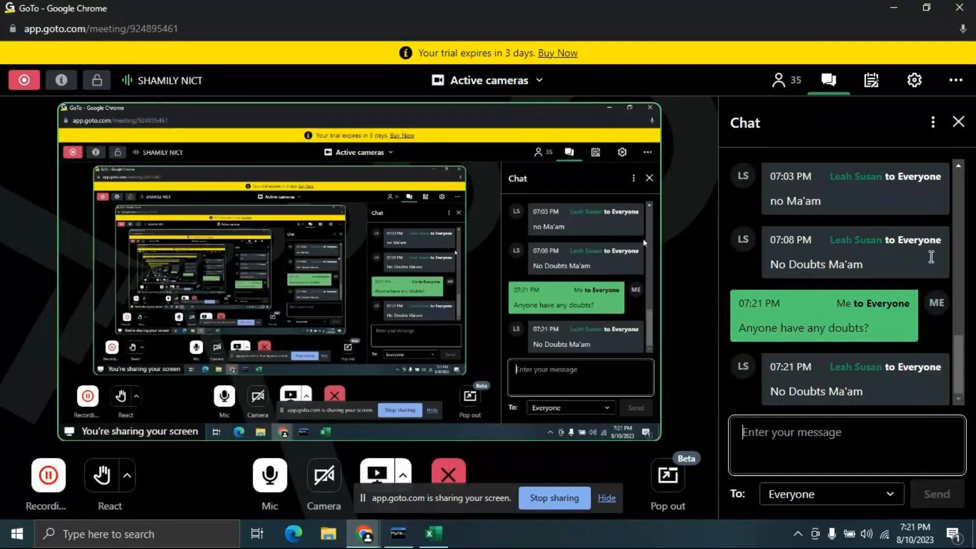
Step: Switch back to the Excel workbook and select the Line Chart heading in row 97
{"action": "left_click", "coordinate": [434, 537]}
{"action": "scroll", "coordinate": [793, 392], "scroll_direction": "down", "scroll_amount": 1}
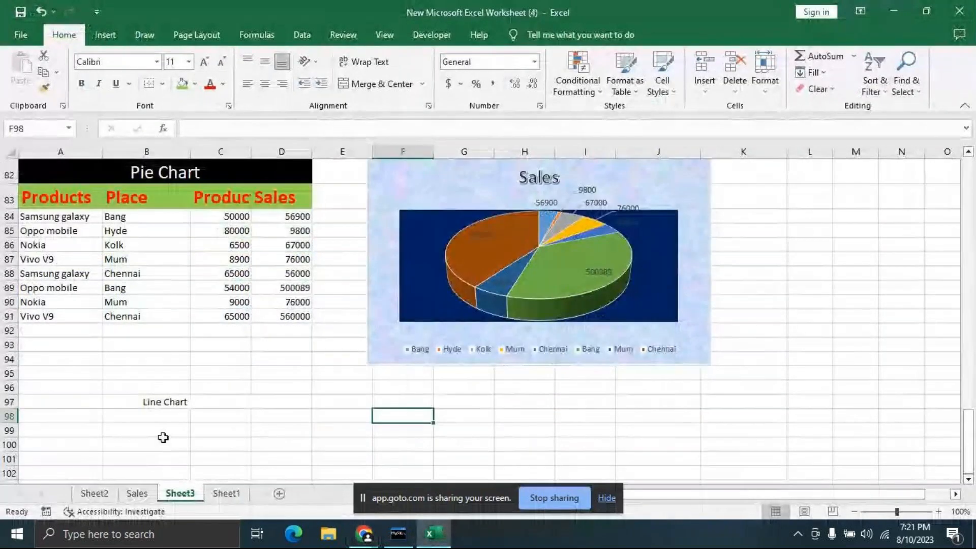
{"action": "scroll", "coordinate": [304, 413], "scroll_direction": "down", "scroll_amount": 1}
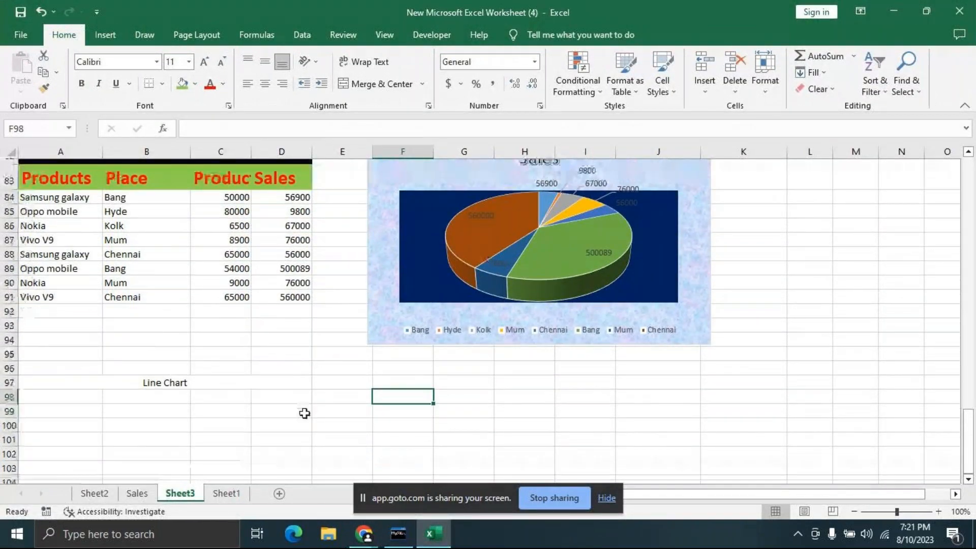
{"action": "scroll", "coordinate": [304, 414], "scroll_direction": "down", "scroll_amount": 2}
{"action": "left_click", "coordinate": [77, 295]}
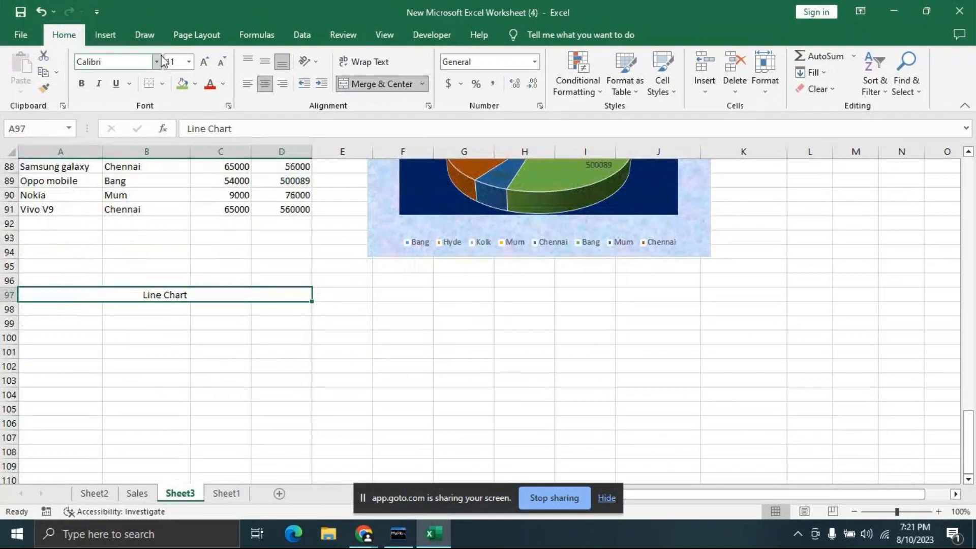
{"action": "left_click", "coordinate": [55, 312]}
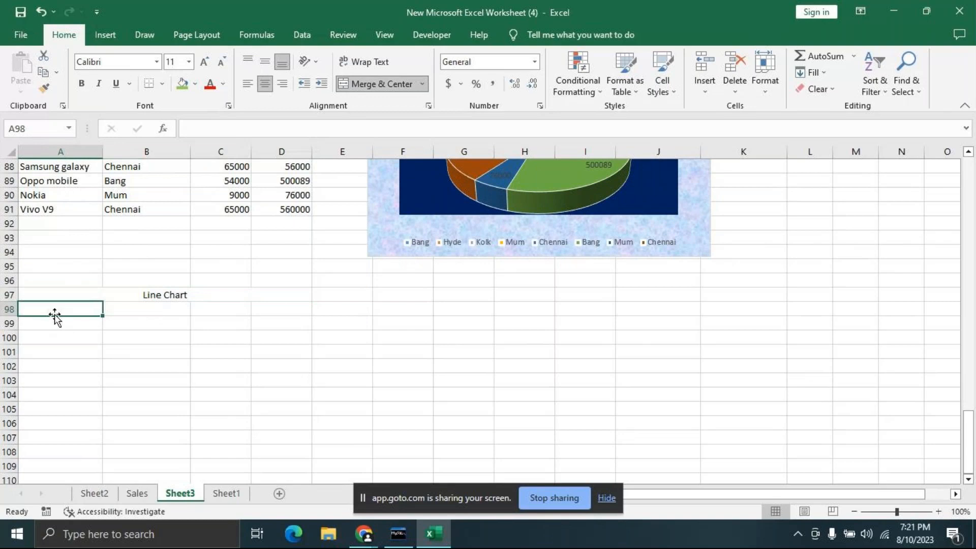
{"action": "type", "text": "Teams"}
{"action": "key", "text": "Tab"}
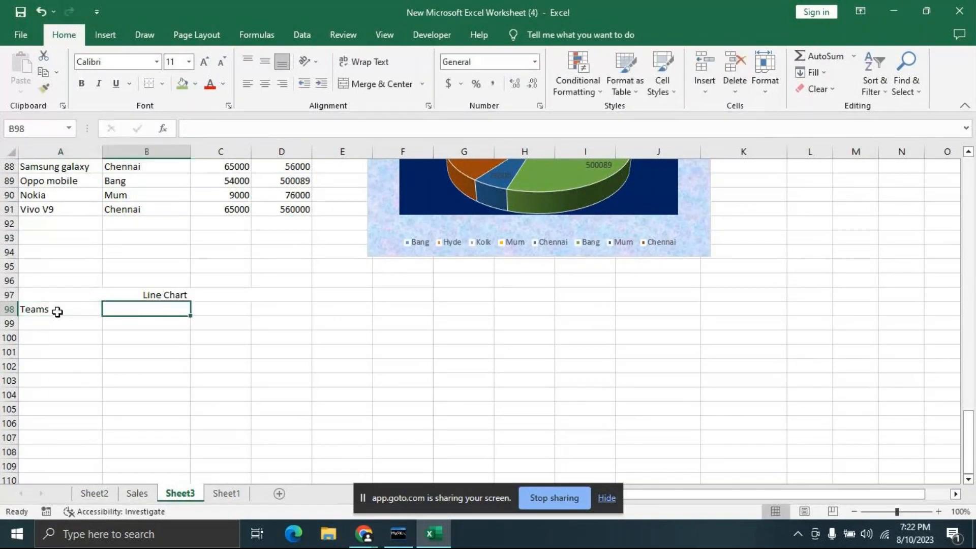
{"action": "left_click", "coordinate": [35, 313]}
{"action": "key", "text": "Delete"}
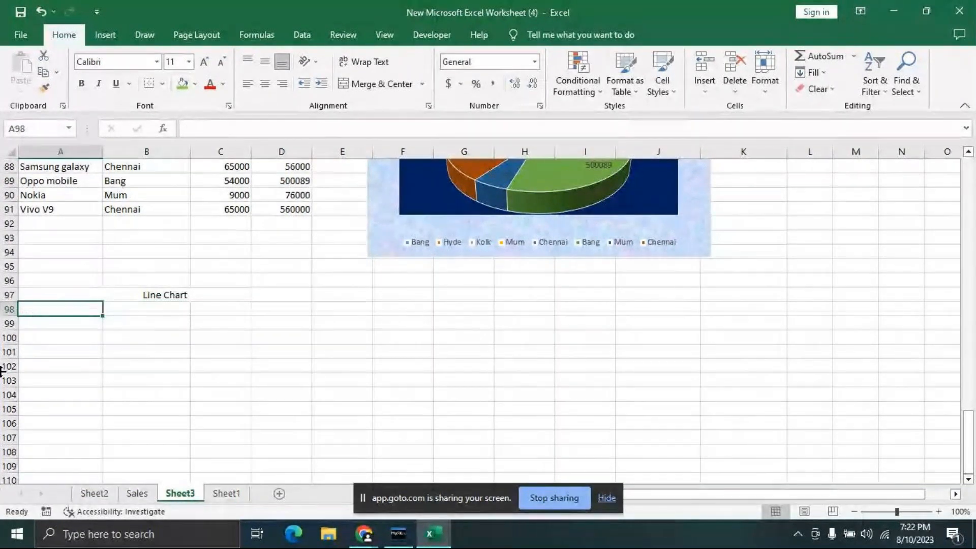
Step: Merge and center A98:D98 below the Line Chart heading and enter the title Score board
{"action": "left_click_drag", "start_coordinate": [65, 309], "coordinate": [266, 308]}
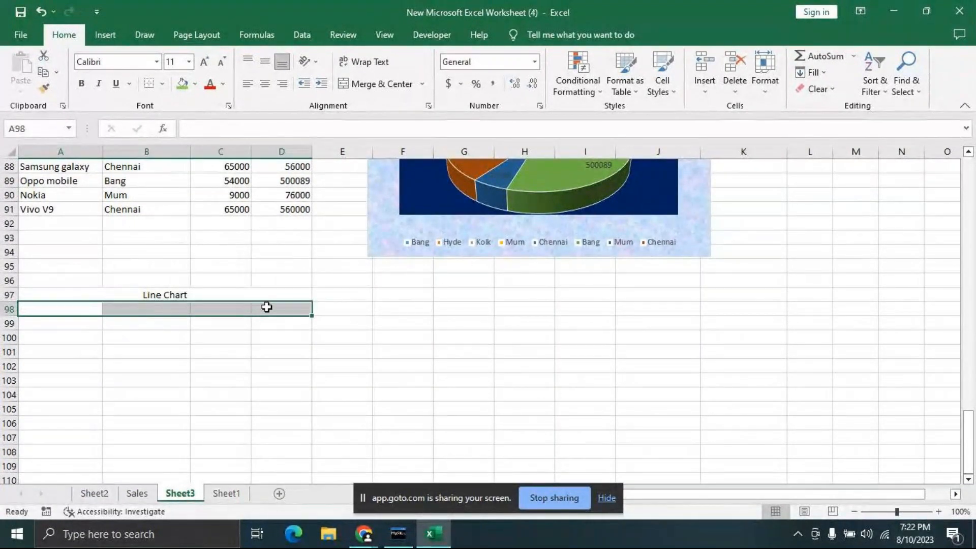
{"action": "left_click", "coordinate": [370, 87]}
{"action": "type", "text": "Score board"}
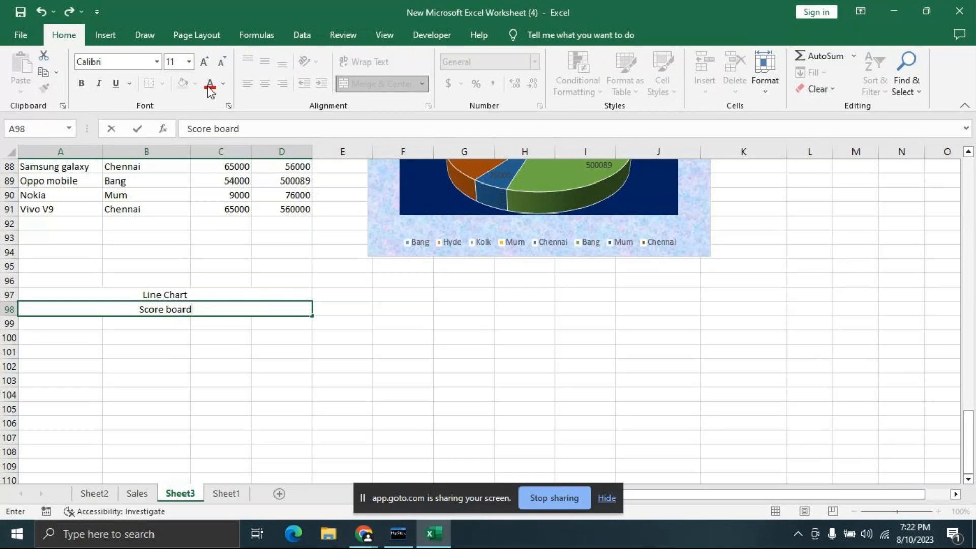
{"action": "left_click", "coordinate": [146, 310]}
{"action": "left_click", "coordinate": [187, 380]}
Step: Format the Score board title in A98 as red, bold text at font size 22
{"action": "left_click", "coordinate": [178, 309]}
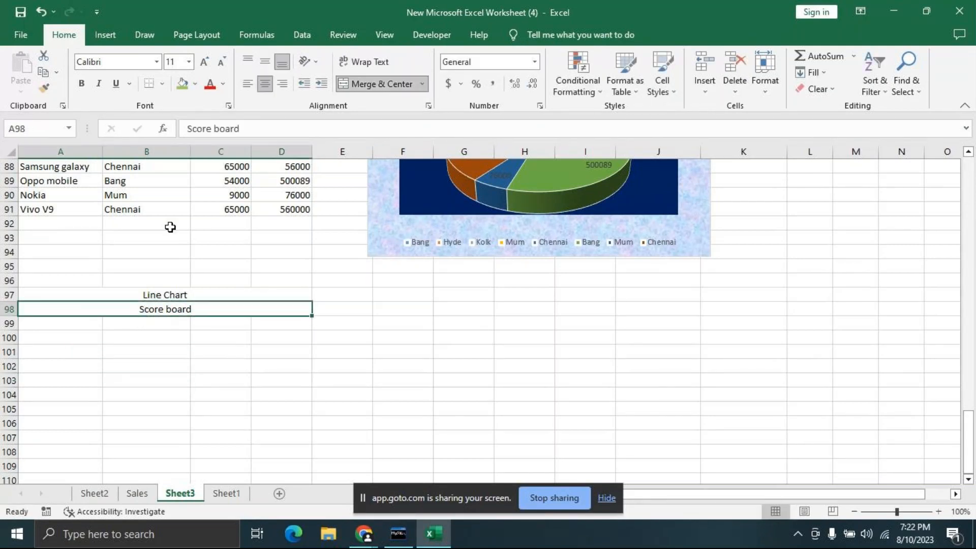
{"action": "left_click", "coordinate": [211, 86]}
{"action": "left_click", "coordinate": [80, 83]}
{"action": "left_click", "coordinate": [204, 62]}
{"action": "left_click", "coordinate": [205, 61]}
{"action": "left_click", "coordinate": [204, 62]}
{"action": "left_click", "coordinate": [204, 61]}
{"action": "left_click", "coordinate": [204, 62]}
{"action": "left_click", "coordinate": [205, 61]}
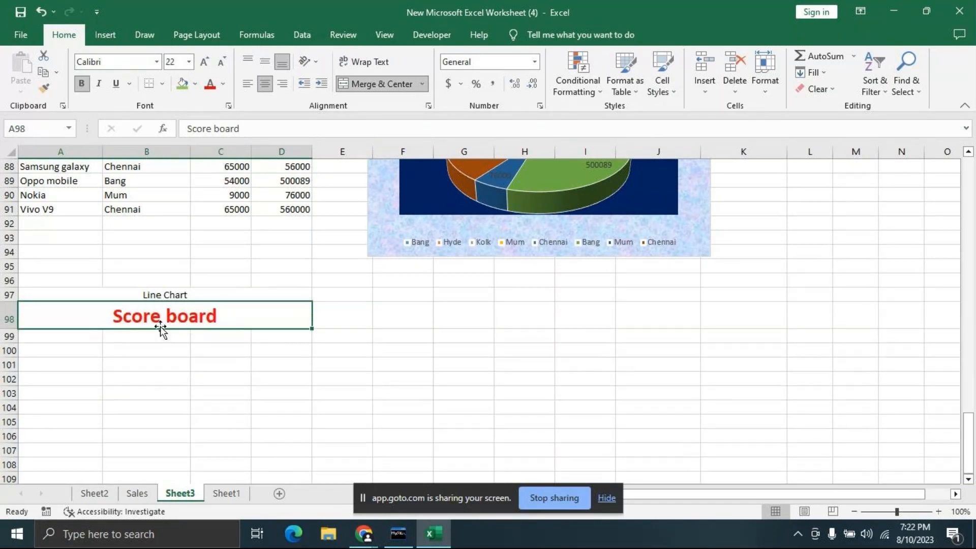
Step: Give the Line Chart heading in row 97 a dark blue font and a custom turquoise-green fill
{"action": "left_click", "coordinate": [152, 294]}
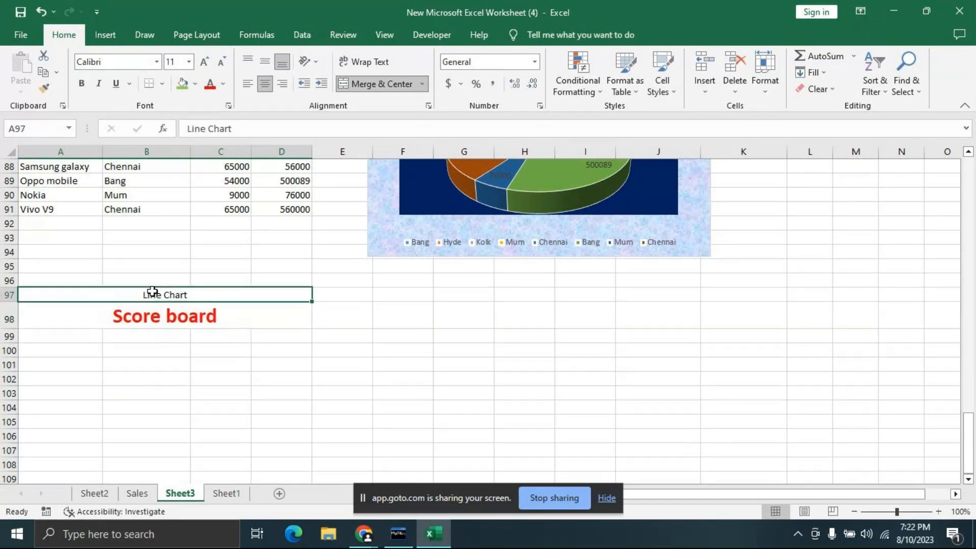
{"action": "left_click", "coordinate": [223, 85]}
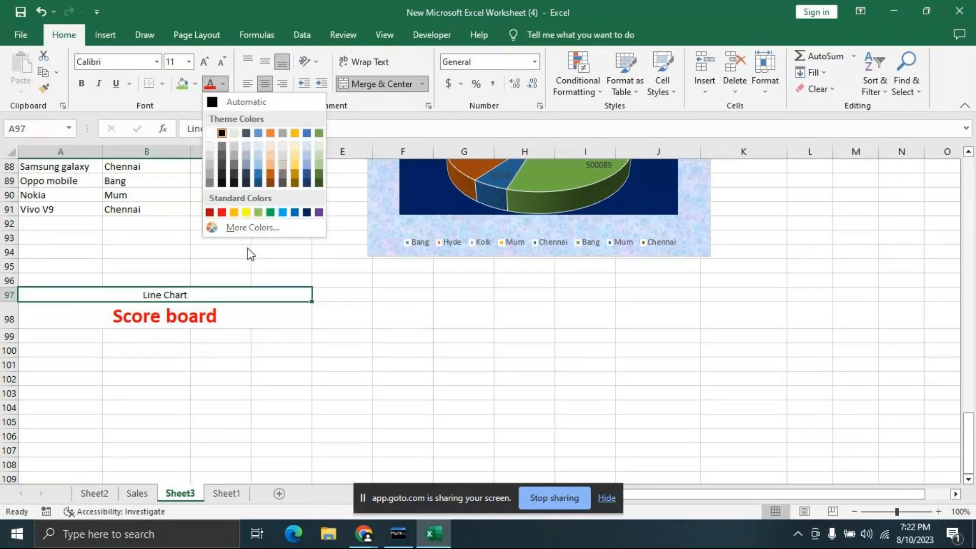
{"action": "left_click", "coordinate": [307, 212]}
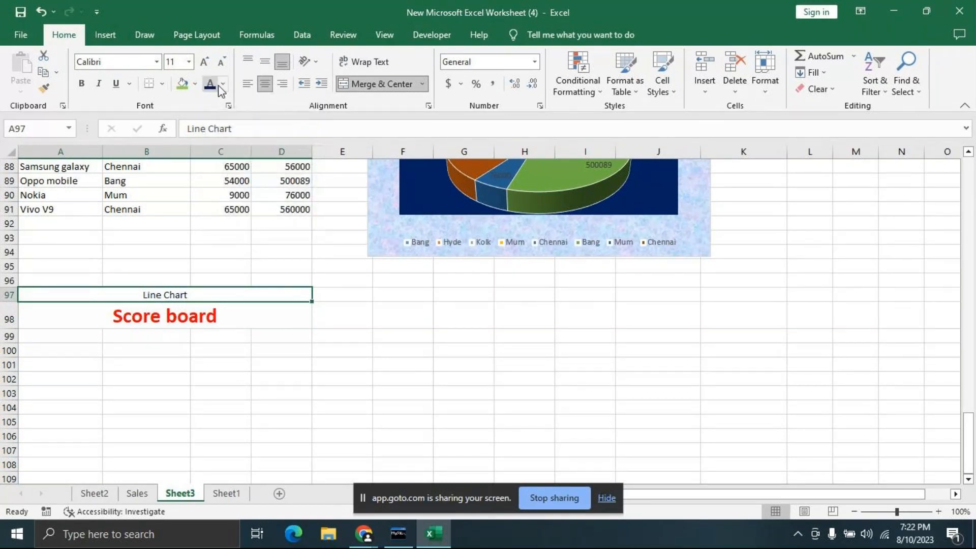
{"action": "left_click", "coordinate": [196, 83]}
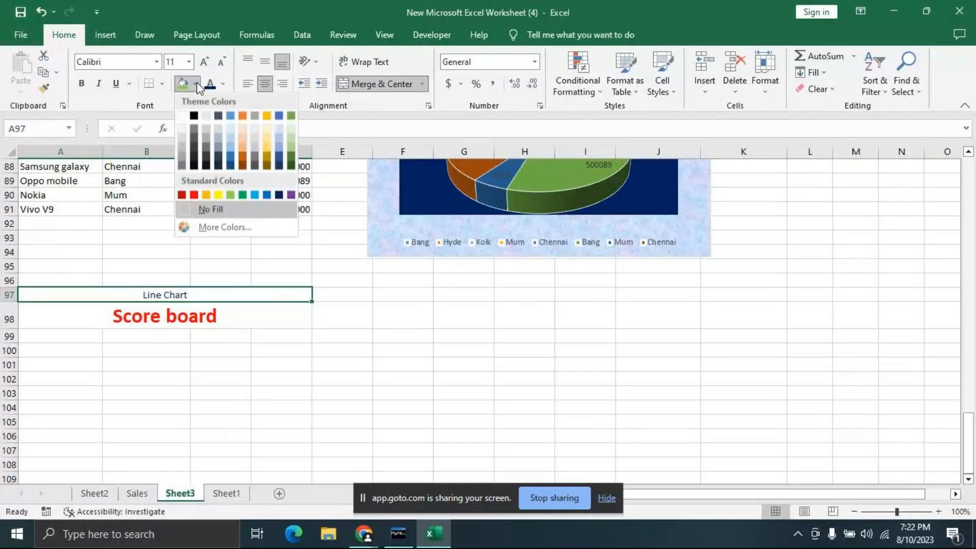
{"action": "left_click", "coordinate": [209, 228]}
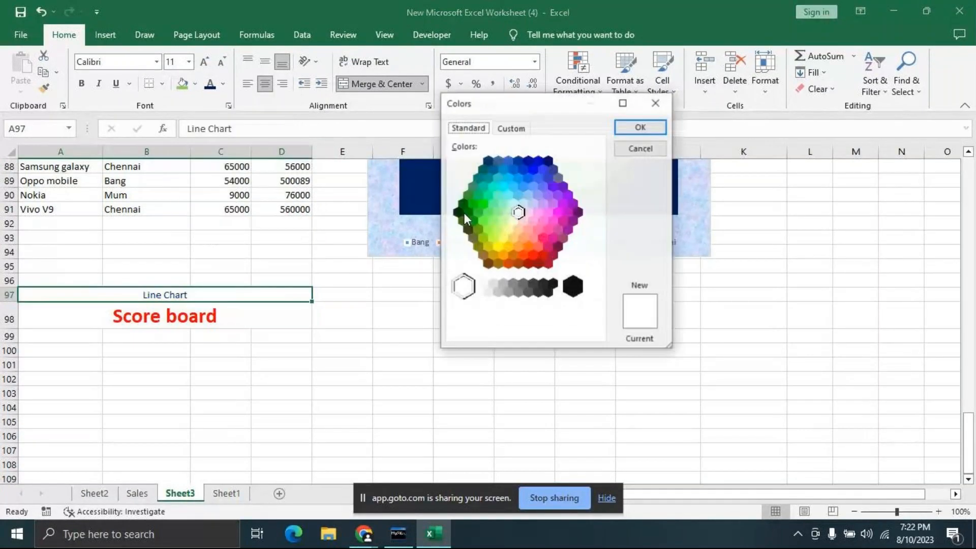
{"action": "left_click", "coordinate": [488, 196]}
{"action": "key", "text": "Return"}
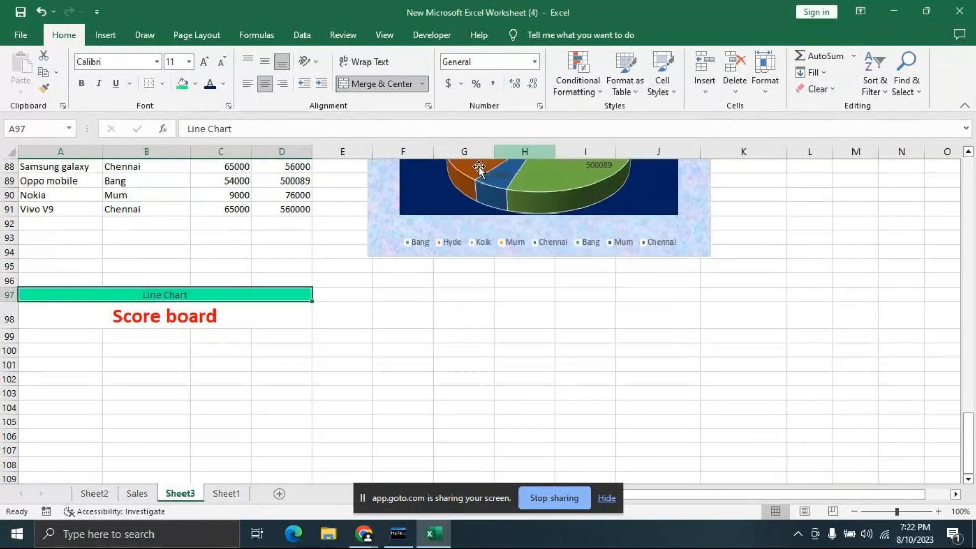
Step: Enlarge the Line Chart heading's font by three size increments and make the text bold
{"action": "left_click", "coordinate": [203, 65]}
{"action": "left_click", "coordinate": [203, 66]}
{"action": "left_click", "coordinate": [204, 68]}
{"action": "left_click", "coordinate": [591, 412]}
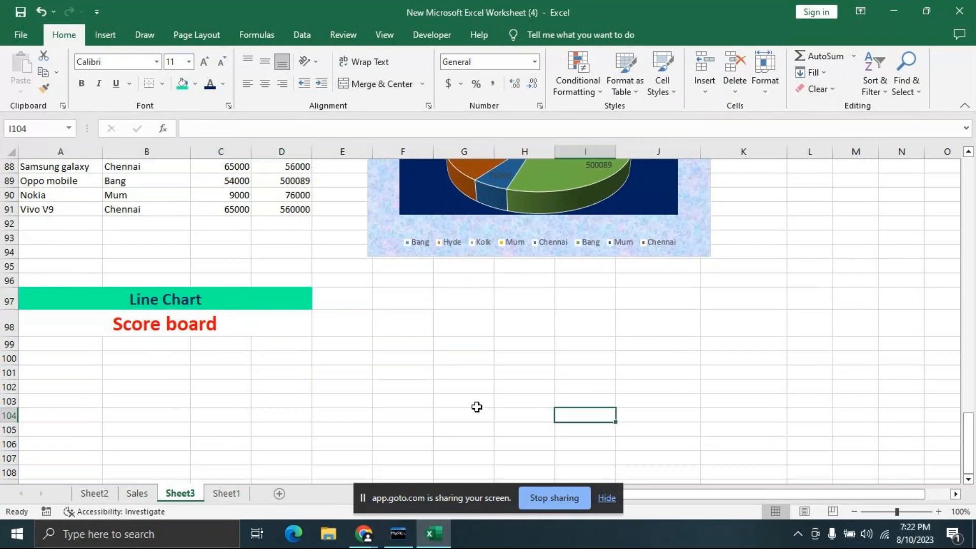
Step: Enter the column headers Teams, 10 overs, 30 overs and 50 overs in A99:D99
{"action": "left_click", "coordinate": [142, 327]}
{"action": "left_click", "coordinate": [72, 343]}
{"action": "type", "text": "Te"}
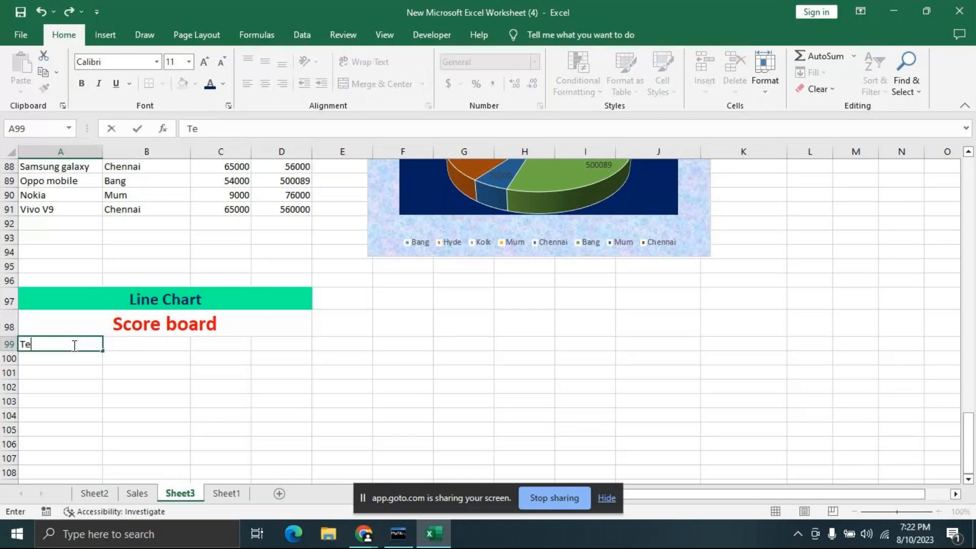
{"action": "type", "text": "ams"}
{"action": "key", "text": "Tab"}
{"action": "type", "text": "1"}
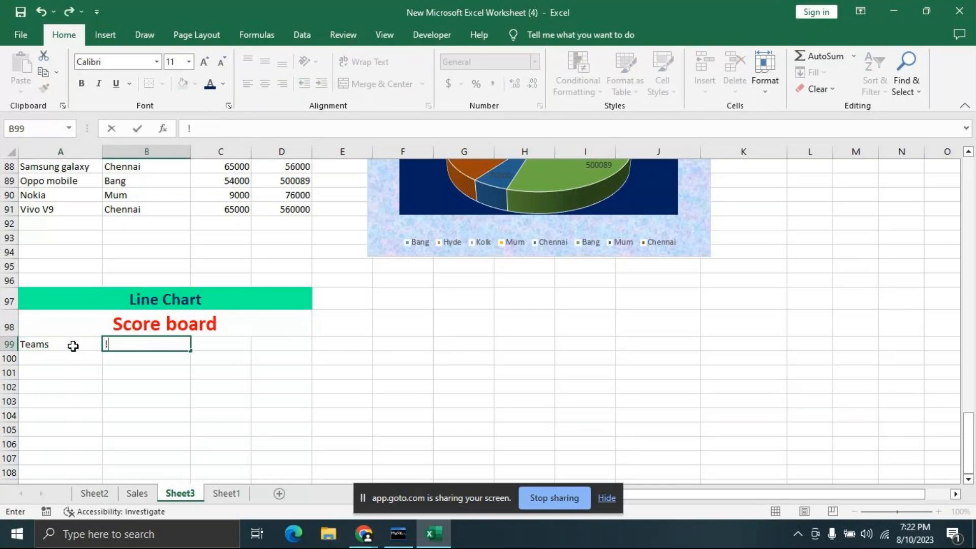
{"action": "type", "text": "0 overs"}
{"action": "key", "text": "Tab"}
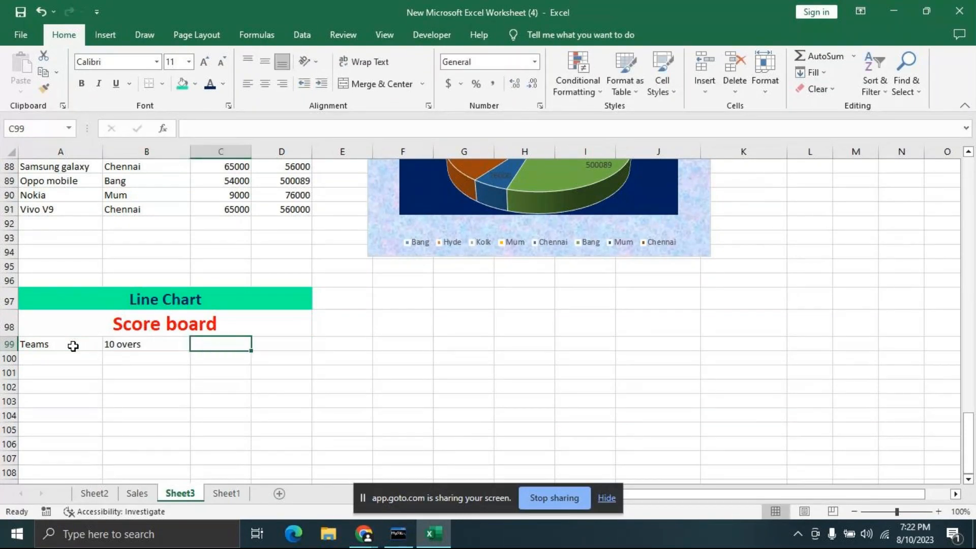
{"action": "type", "text": "30"}
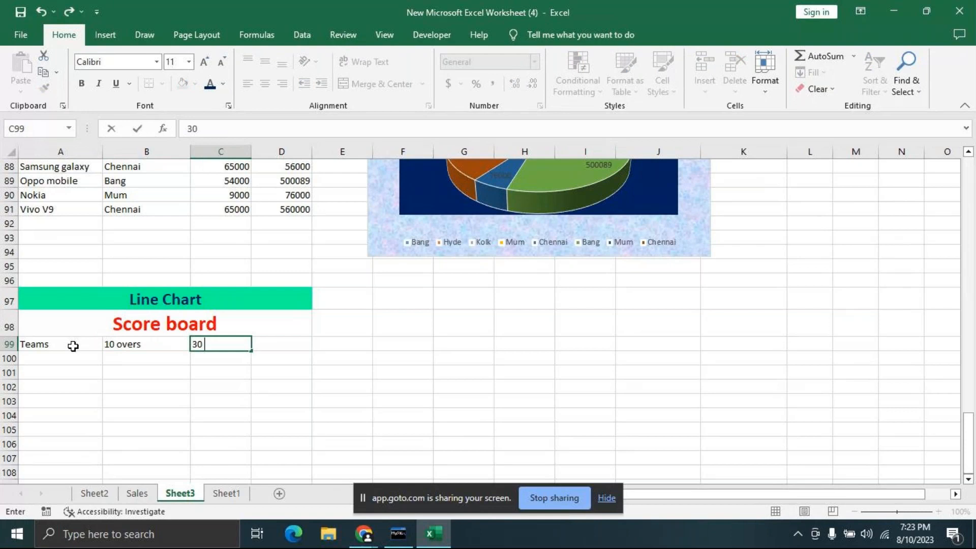
{"action": "type", "text": " overs"}
{"action": "key", "text": "Tab"}
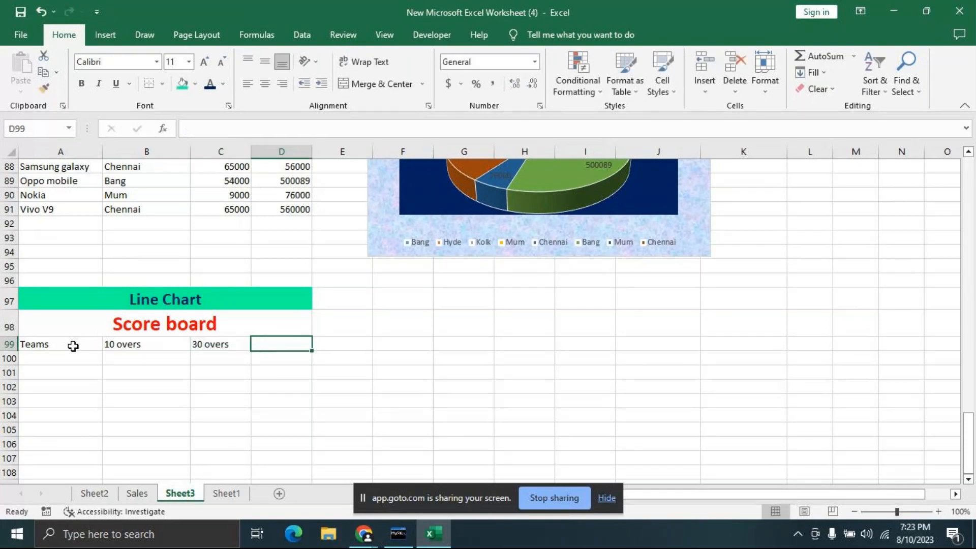
{"action": "type", "text": "50 ove"}
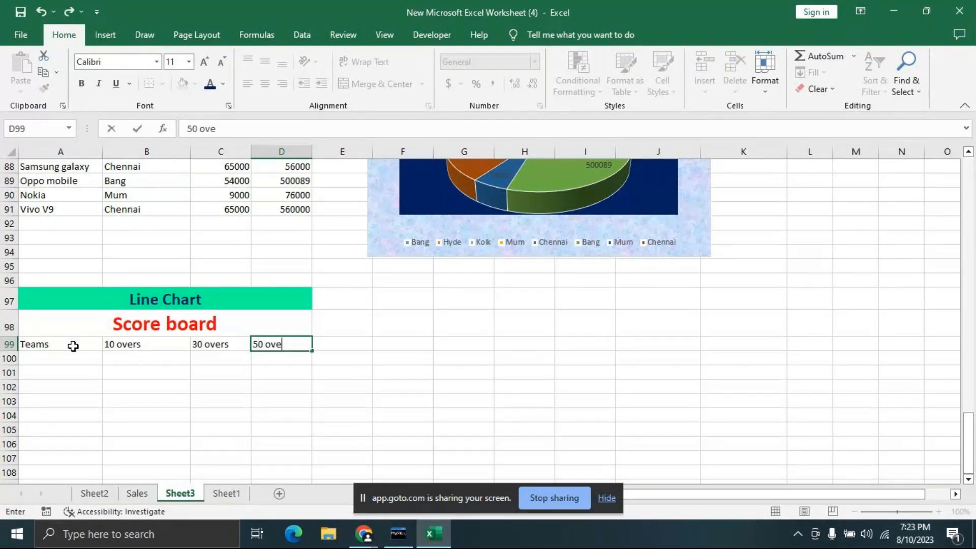
{"action": "type", "text": "rs"}
{"action": "left_click", "coordinate": [451, 403]}
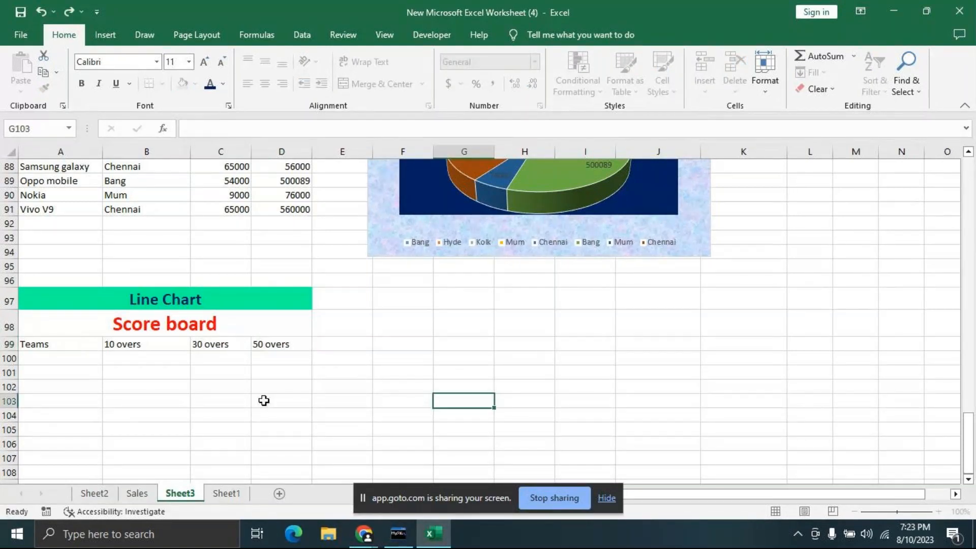
Step: List the teams India, Australia, Zimbawe, Srilanka and South Africa in A100:A104
{"action": "left_click", "coordinate": [82, 362]}
{"action": "type", "text": "India"}
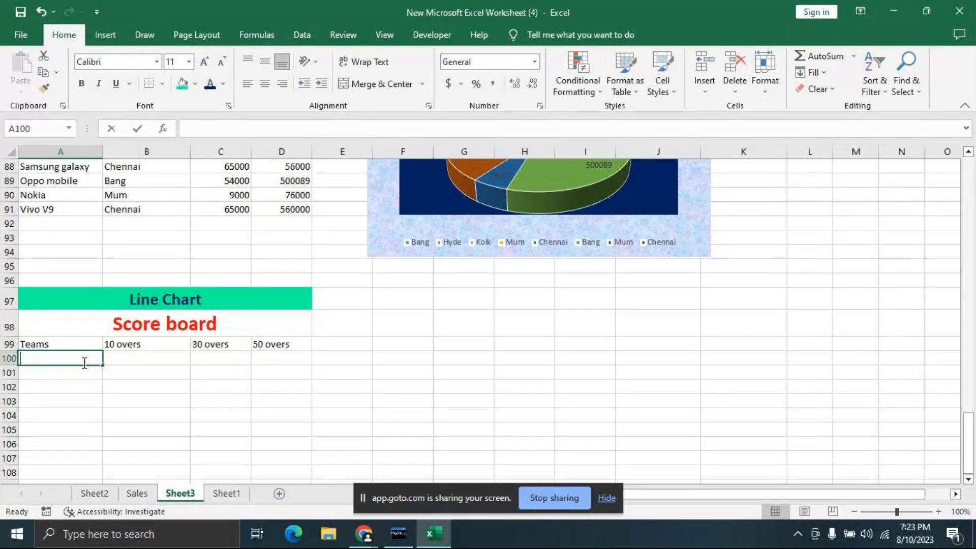
{"action": "key", "text": "Return"}
{"action": "type", "text": "Austra;li"}
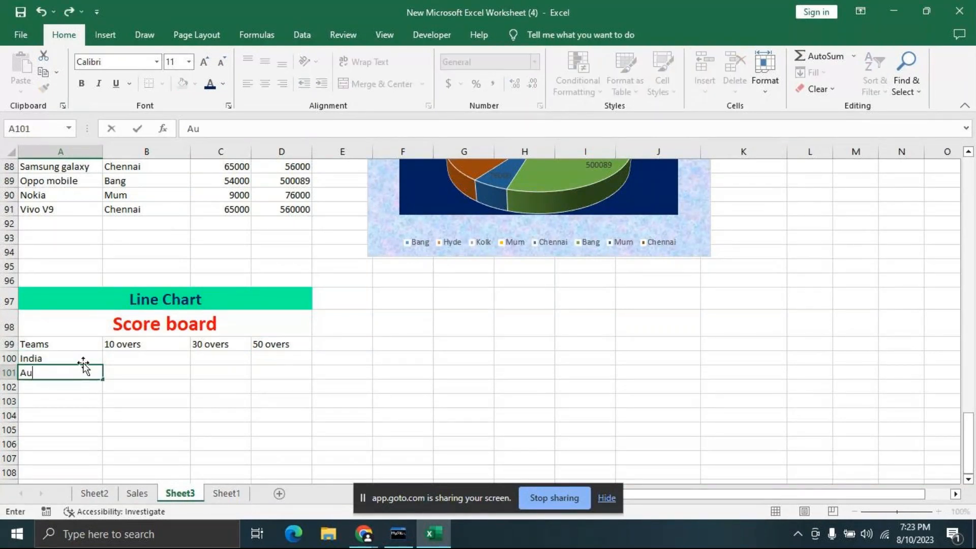
{"action": "key", "text": "BackSpace"}
{"action": "key", "text": "BackSpace"}
{"action": "key", "text": "BackSpace"}
{"action": "type", "text": "lia"}
{"action": "key", "text": "Return"}
{"action": "type", "text": "Zimbawe"}
{"action": "key", "text": "ctrl+Return"}
{"action": "key", "text": "Return"}
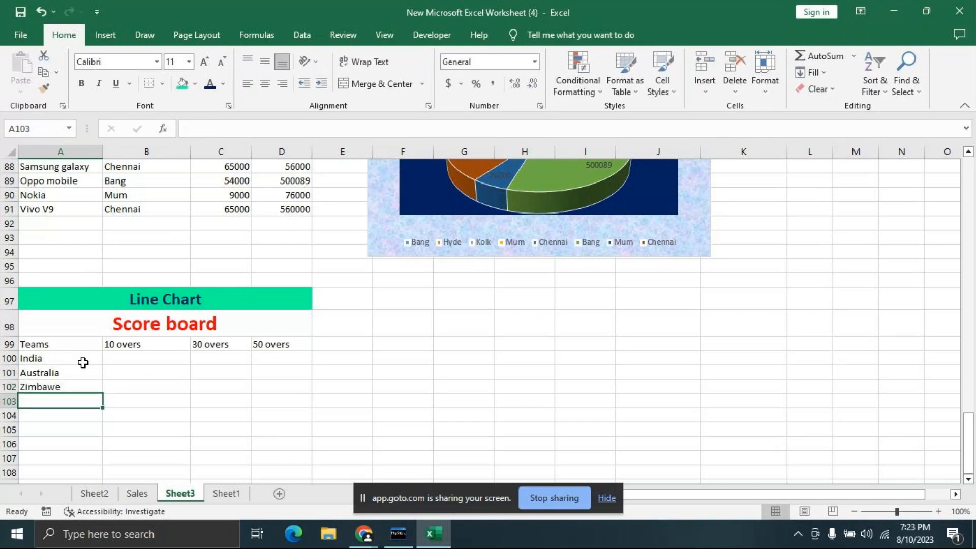
{"action": "type", "text": "Srilanka"}
{"action": "key", "text": "Return"}
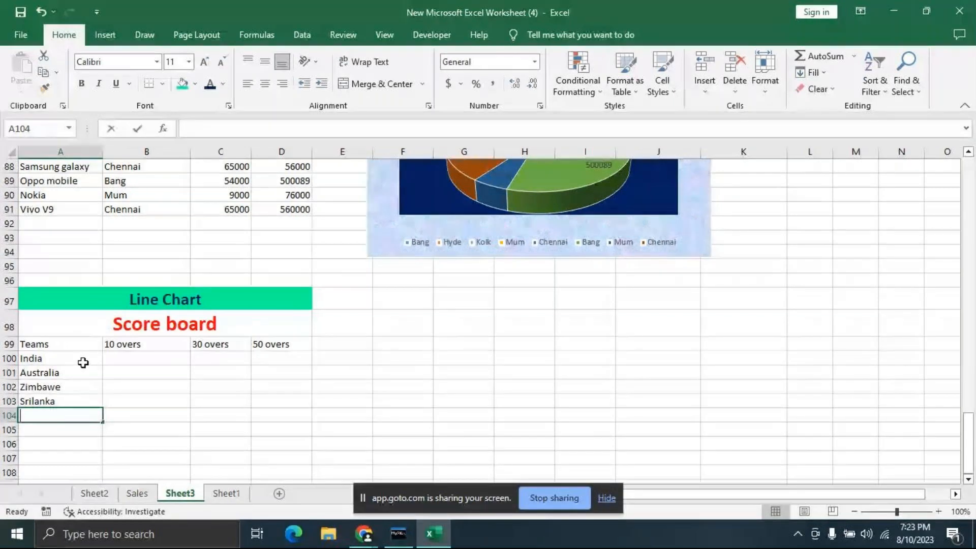
{"action": "type", "text": "South Africa"}
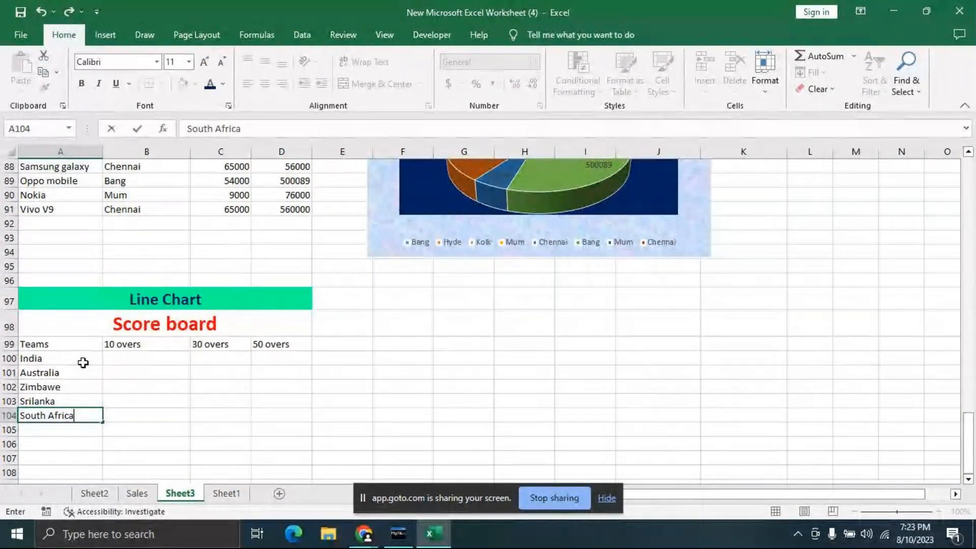
Step: Enter the 10 overs scores 110 for India and 120 for Australia in B100:B101
{"action": "left_click", "coordinate": [122, 359]}
{"action": "type", "text": "1"}
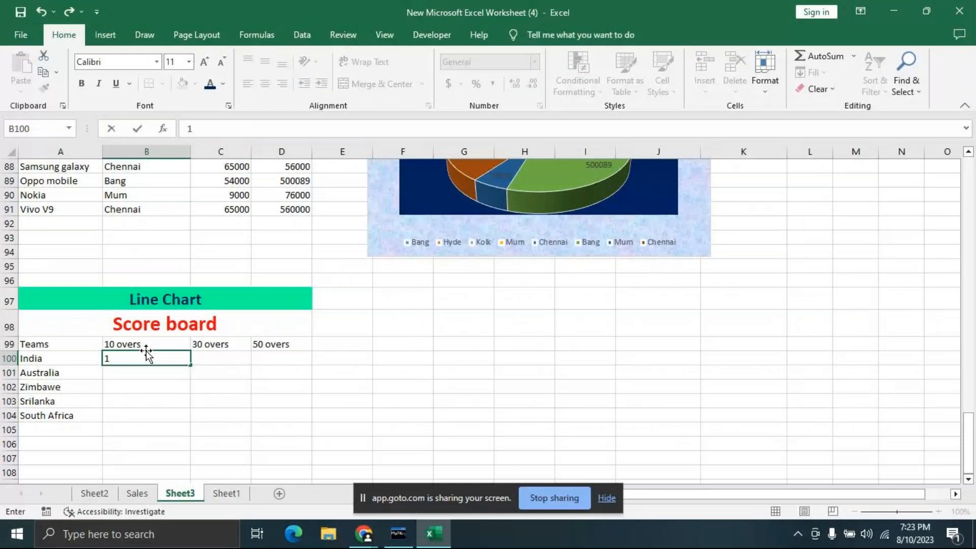
{"action": "key", "text": "BackSpace"}
{"action": "type", "text": "90"}
{"action": "key", "text": "Return"}
{"action": "type", "text": "120"}
{"action": "left_click", "coordinate": [146, 350]}
{"action": "key", "text": "Delete"}
{"action": "type", "text": "110"}
{"action": "left_click", "coordinate": [145, 350]}
{"action": "type", "text": "120"}
{"action": "key", "text": "Return"}
Step: Enter the 10 overs scores 130 for Zimbawe, 80 for Srilanka and 110 for South Africa in B102:B104
{"action": "type", "text": "130"}
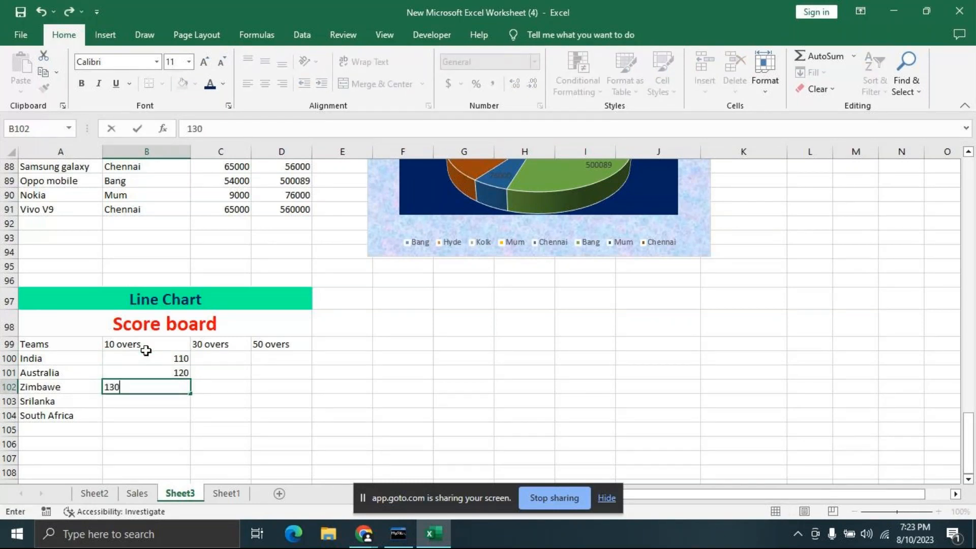
{"action": "key", "text": "Return"}
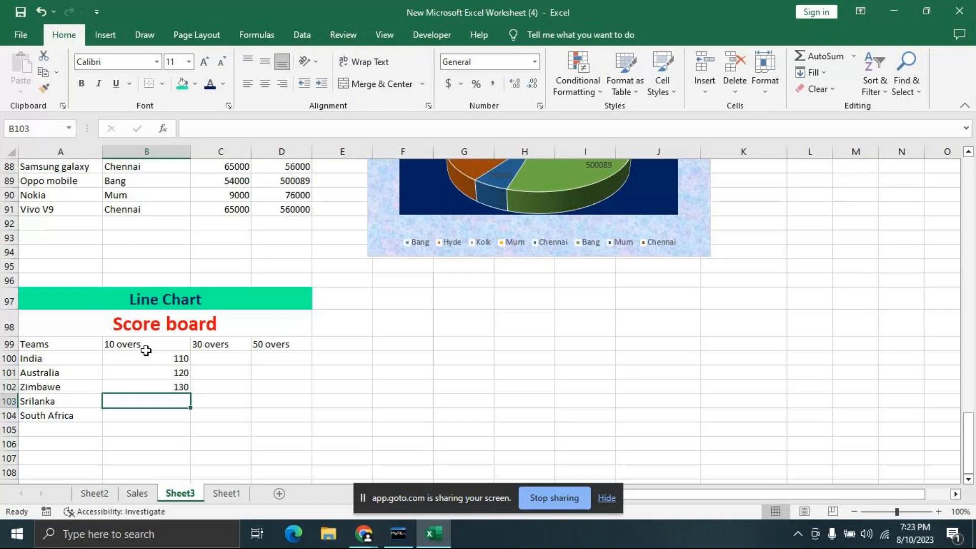
{"action": "type", "text": "80"}
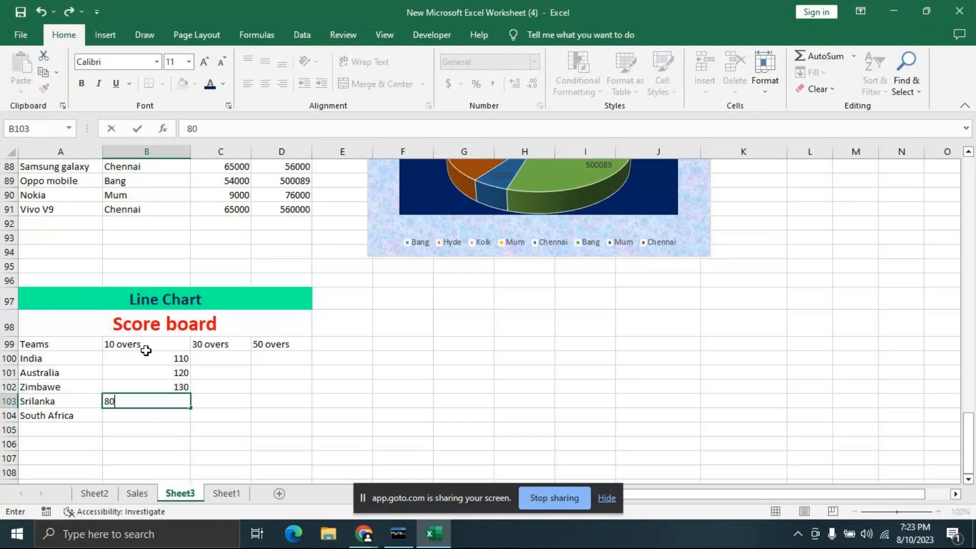
{"action": "key", "text": "Return"}
{"action": "type", "text": "110"}
{"action": "left_click", "coordinate": [221, 365]}
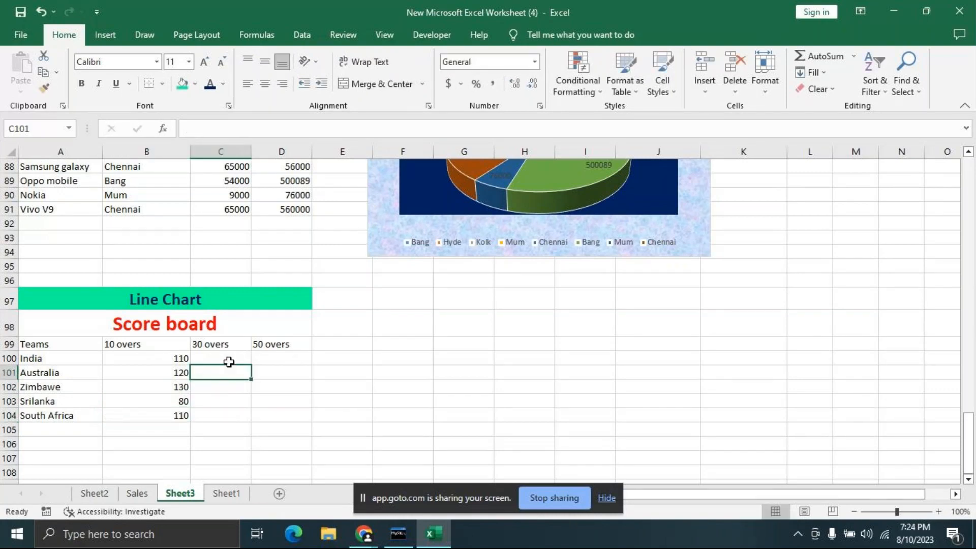
Step: Enter India's 30 overs score of 230 in C100
{"action": "left_click", "coordinate": [213, 362]}
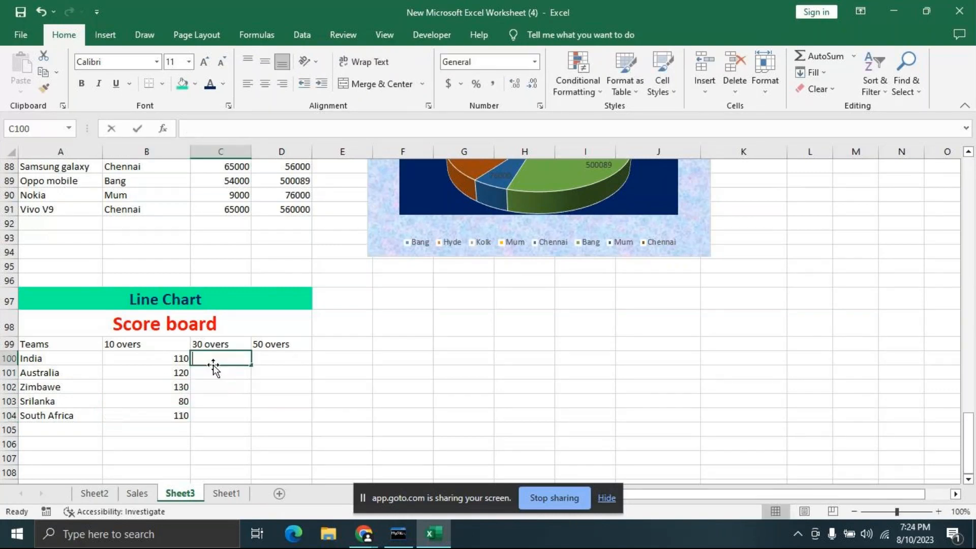
{"action": "type", "text": "180"}
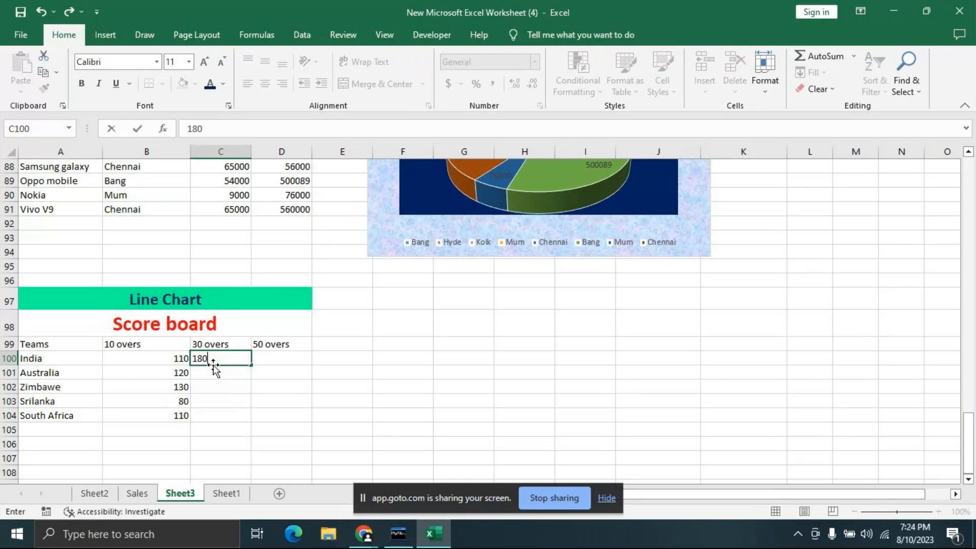
{"action": "key", "text": "Return"}
{"action": "key", "text": "Up"}
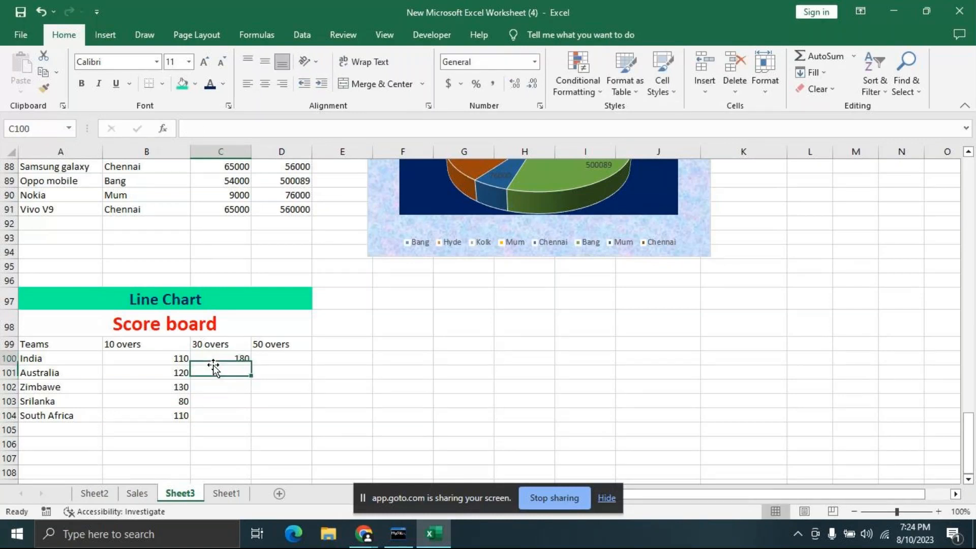
{"action": "type", "text": "230"}
{"action": "key", "text": "Return"}
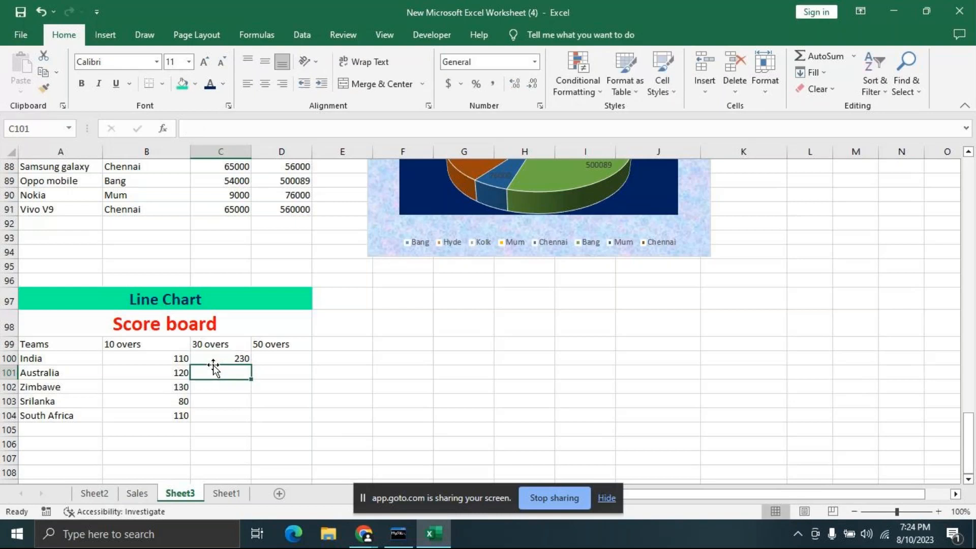
Step: Enter Australia's 30 overs score of 220 in C101
{"action": "type", "text": "2"}
{"action": "type", "text": "5"}
{"action": "type", "text": "20"}
{"action": "key", "text": "Return"}
{"action": "key", "text": "Up"}
{"action": "type", "text": "220"}
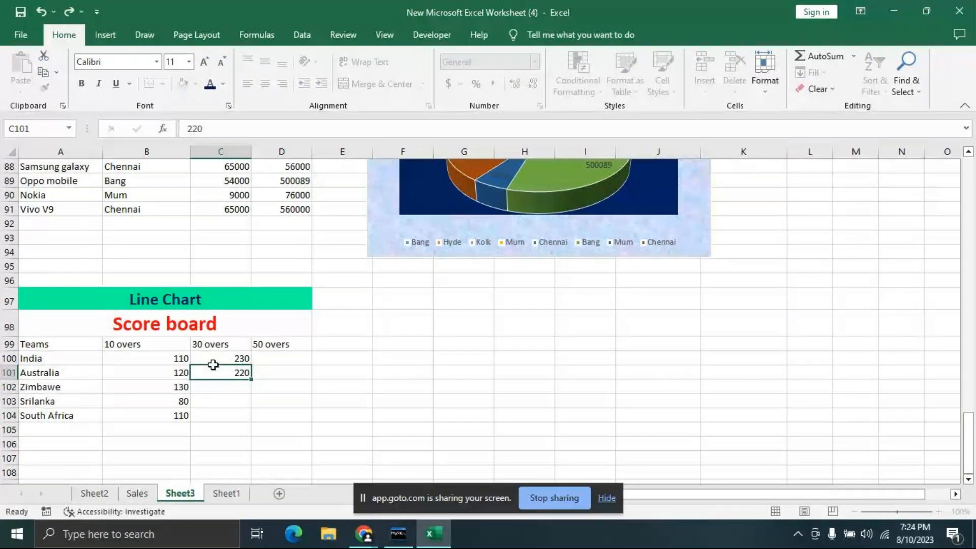
{"action": "key", "text": "Return"}
Step: Enter the 30 overs scores 270 for Zimbawe and 250 for Srilanka in C102:C103
{"action": "type", "text": "1"}
{"action": "key", "text": "BackSpace"}
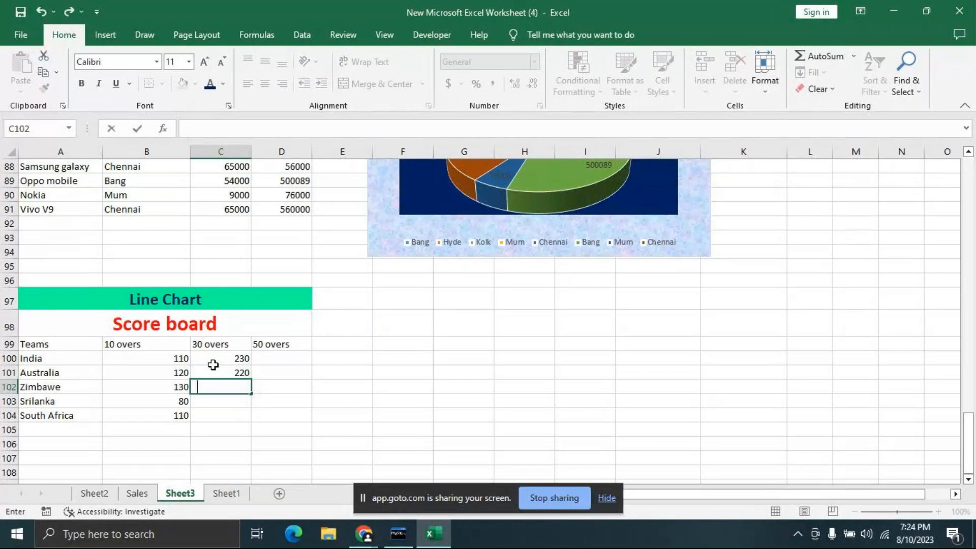
{"action": "type", "text": "270"}
{"action": "key", "text": "Return"}
{"action": "type", "text": "250"}
{"action": "key", "text": "Return"}
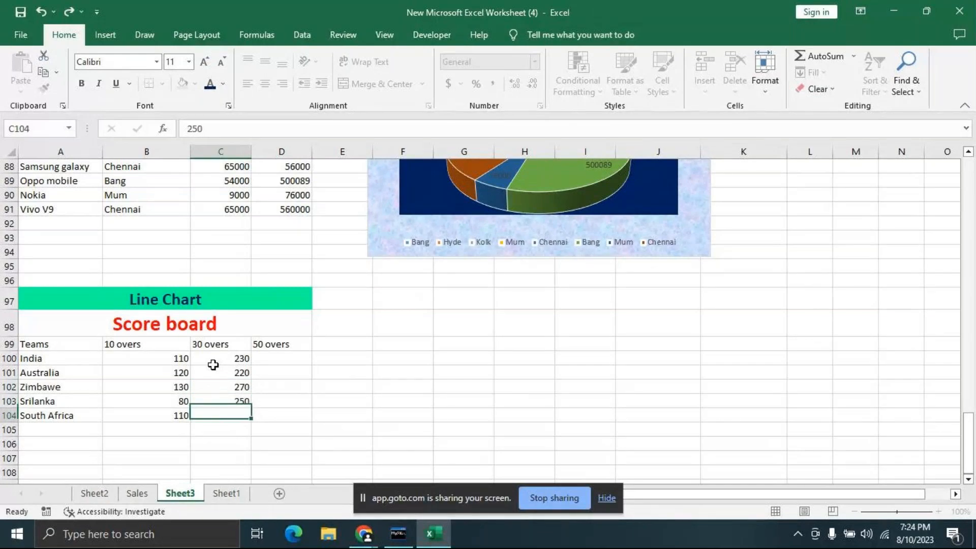
Step: Enter South Africa's 30 overs score of 200 in C104 and India's 50 overs score of 340 in D100
{"action": "type", "text": "200"}
{"action": "left_click", "coordinate": [284, 357]}
{"action": "type", "text": "340"}
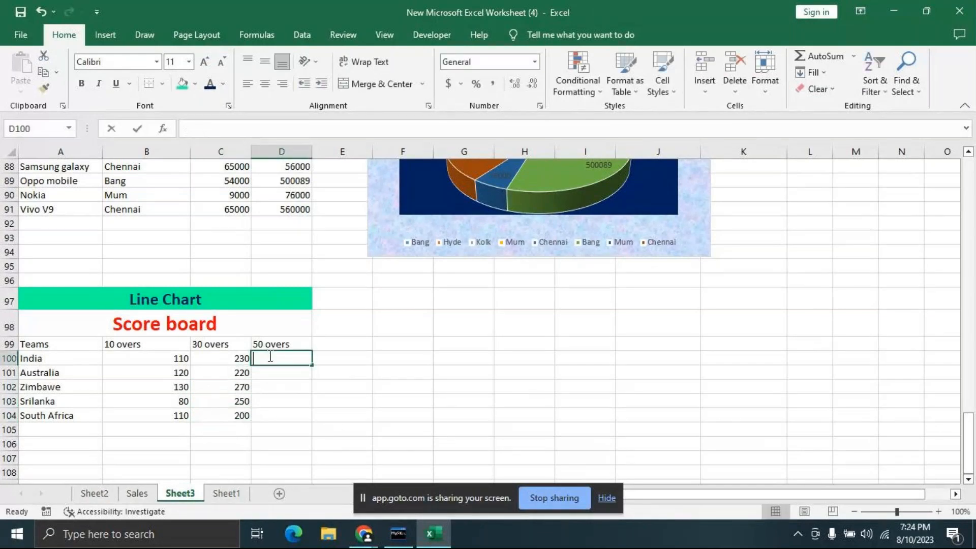
{"action": "key", "text": "ctrl+Return"}
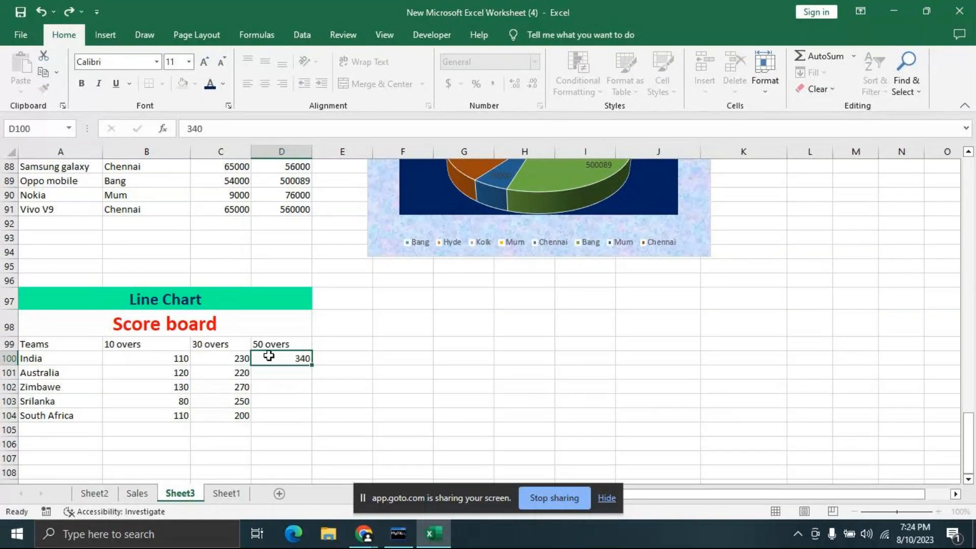
Step: Enter the 50 overs scores 320 for Australia and 350 for Zimbawe in D101:D102
{"action": "key", "text": "Return"}
{"action": "type", "text": "320"}
{"action": "key", "text": "Return"}
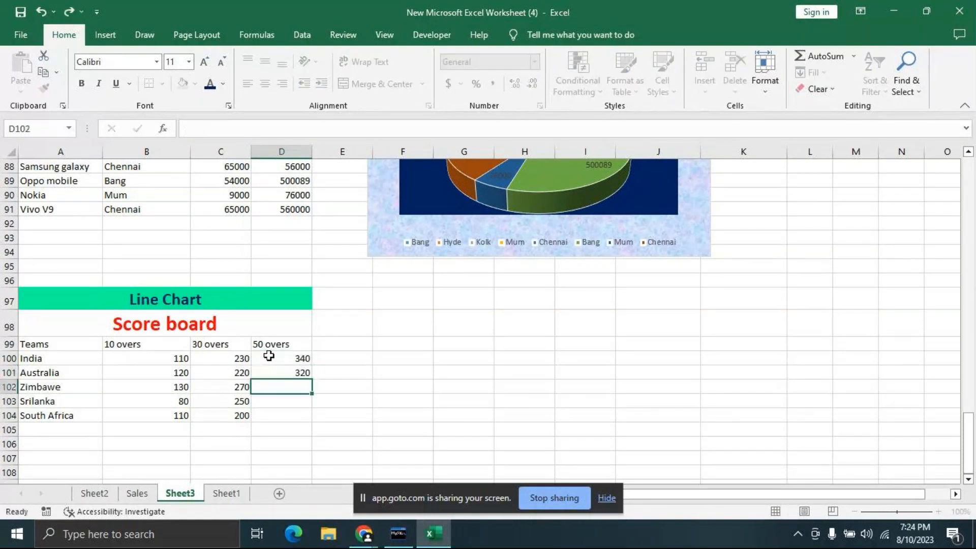
{"action": "type", "text": "350"}
{"action": "key", "text": "Up"}
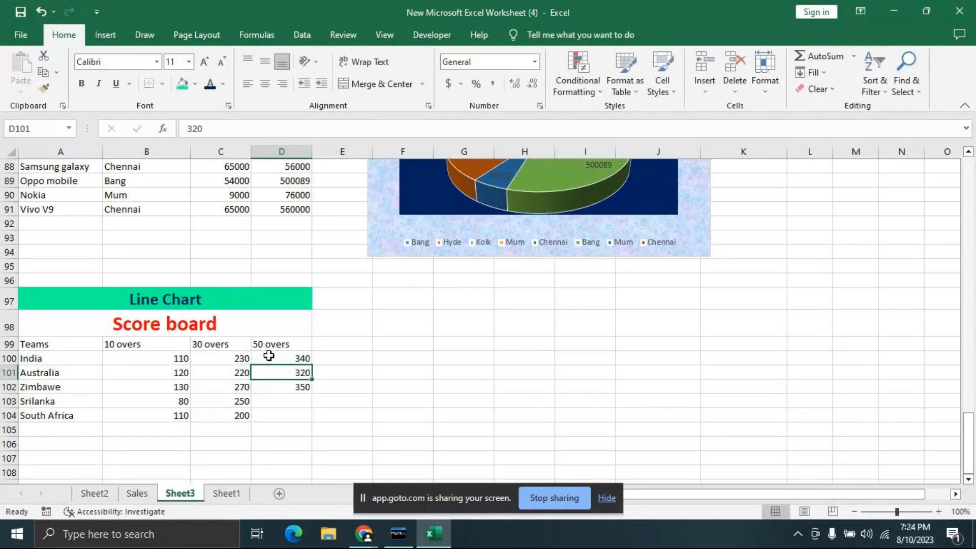
Step: Change the 50 overs scores to 350 for Australia in D101 and 320 for Zimbawe in D102
{"action": "type", "text": "350"}
{"action": "key", "text": "Return"}
{"action": "type", "text": "32"}
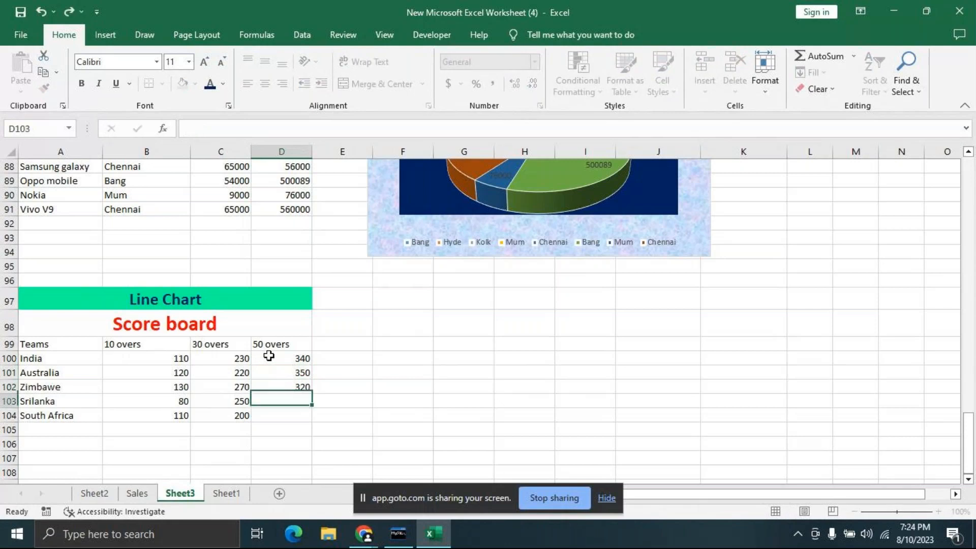
{"action": "type", "text": "0"}
{"action": "key", "text": "Return"}
Step: Enter the 50 overs scores 270 for Srilanka and 280 for South Africa in D103:D104
{"action": "type", "text": "270"}
{"action": "key", "text": "Return"}
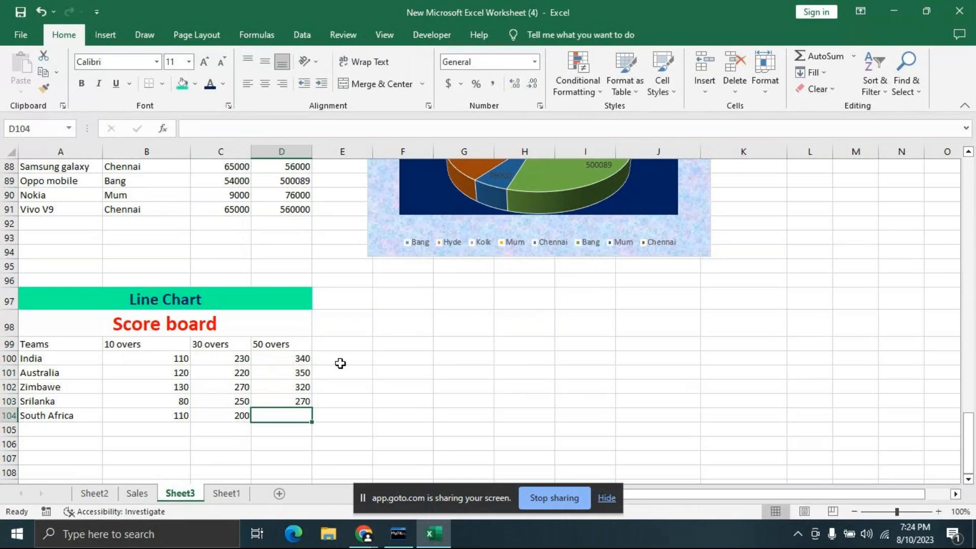
{"action": "type", "text": "280"}
{"action": "key", "text": "Return"}
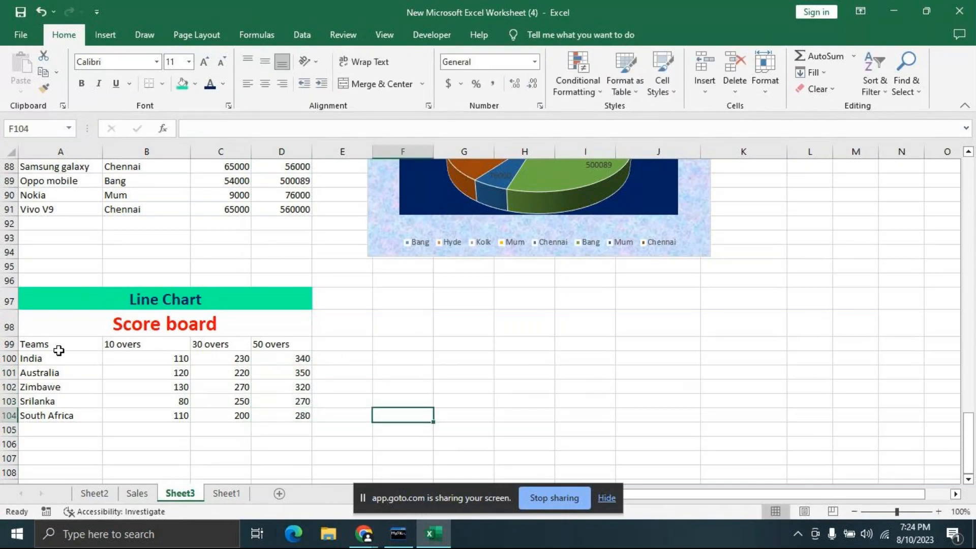
Step: Format the score data in A99:D104 as a table with headers, using a blue medium table style
{"action": "left_click", "coordinate": [92, 341]}
{"action": "left_click_drag", "start_coordinate": [92, 340], "coordinate": [285, 412]}
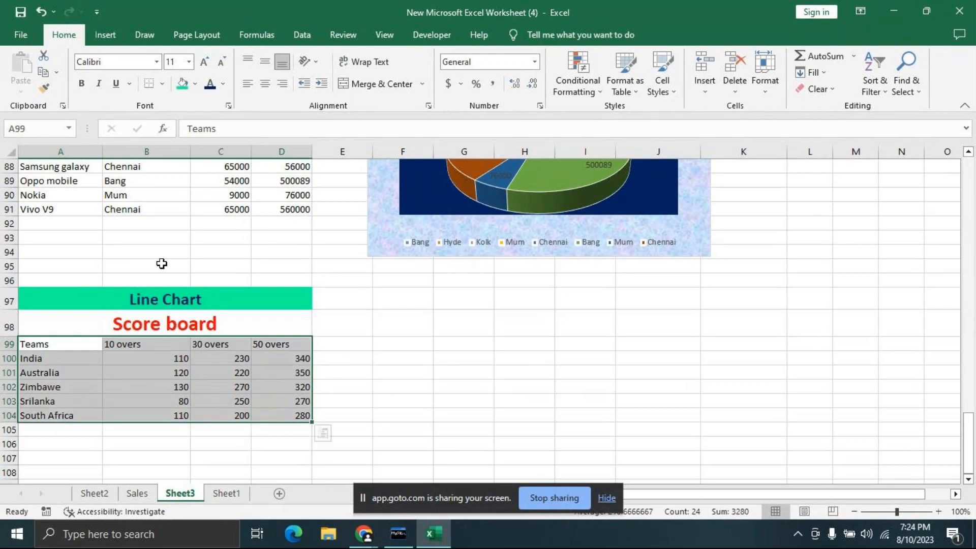
{"action": "left_click", "coordinate": [635, 87]}
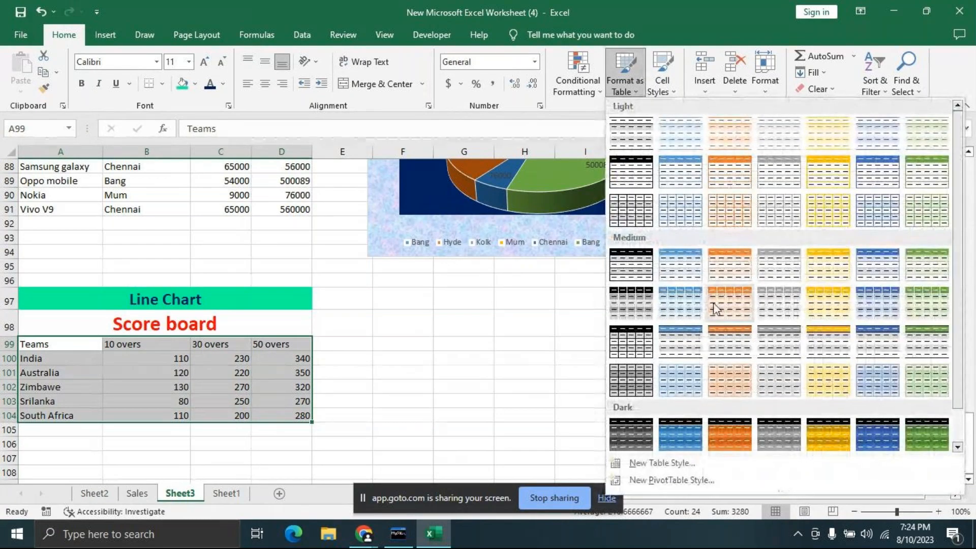
{"action": "left_click", "coordinate": [688, 264]}
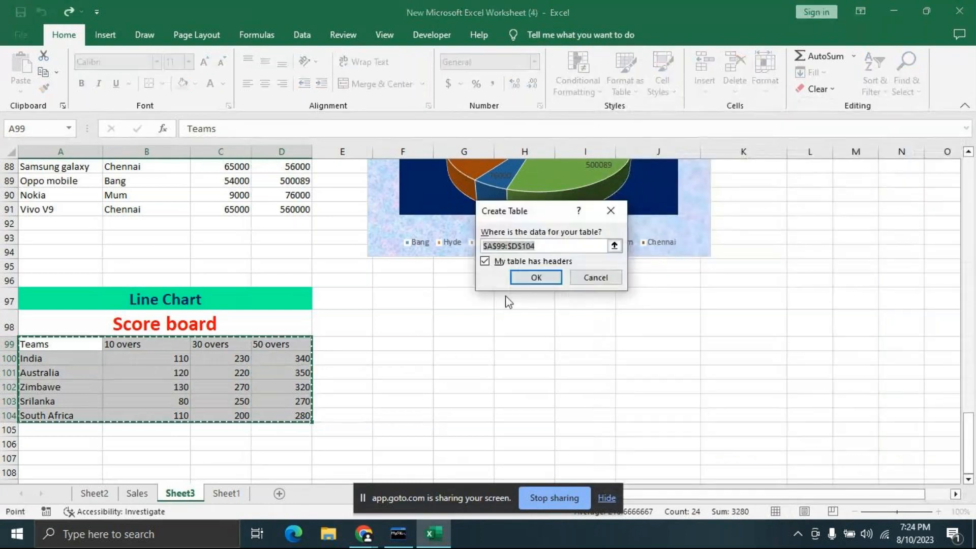
{"action": "left_click", "coordinate": [526, 279]}
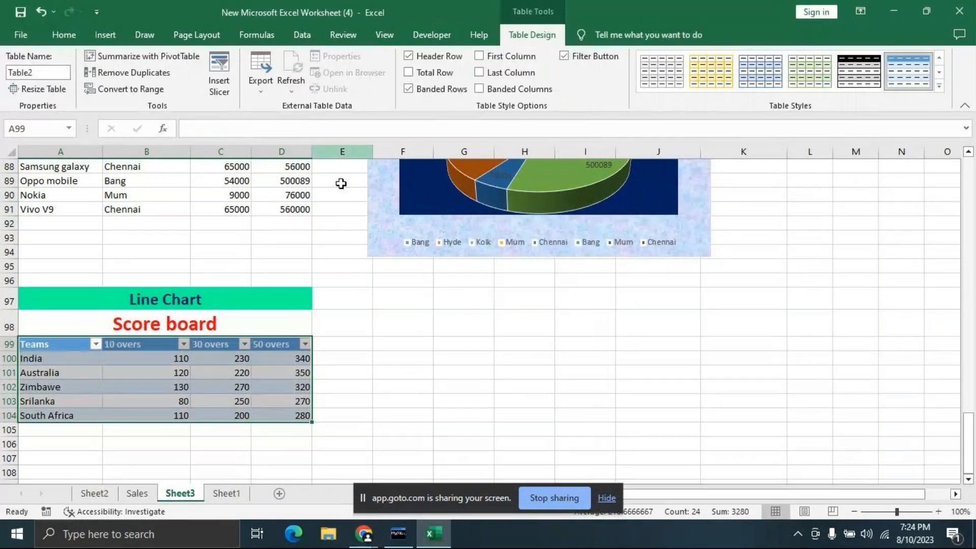
Step: Convert the formatted score table in A99:D104 to a normal range
{"action": "left_click", "coordinate": [131, 89]}
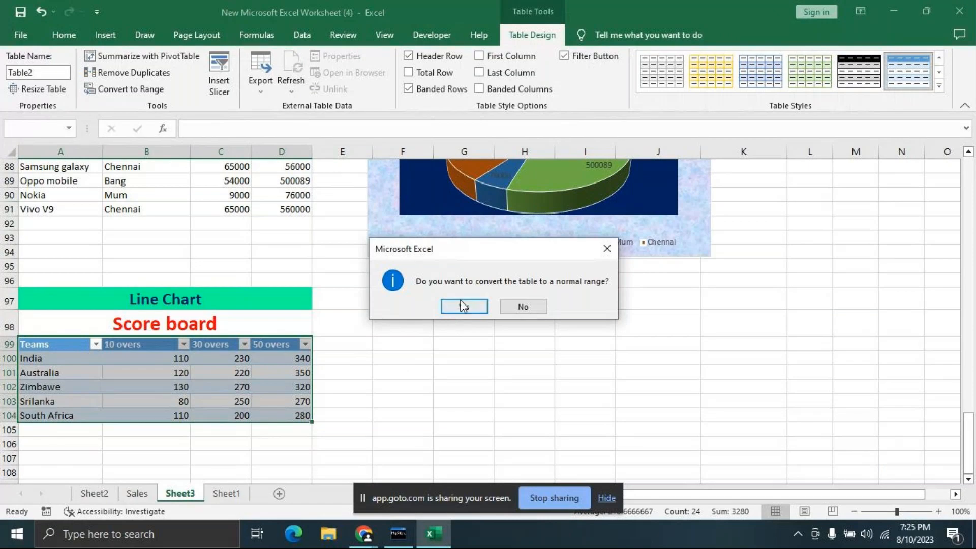
{"action": "left_click", "coordinate": [463, 305]}
{"action": "left_click", "coordinate": [521, 389]}
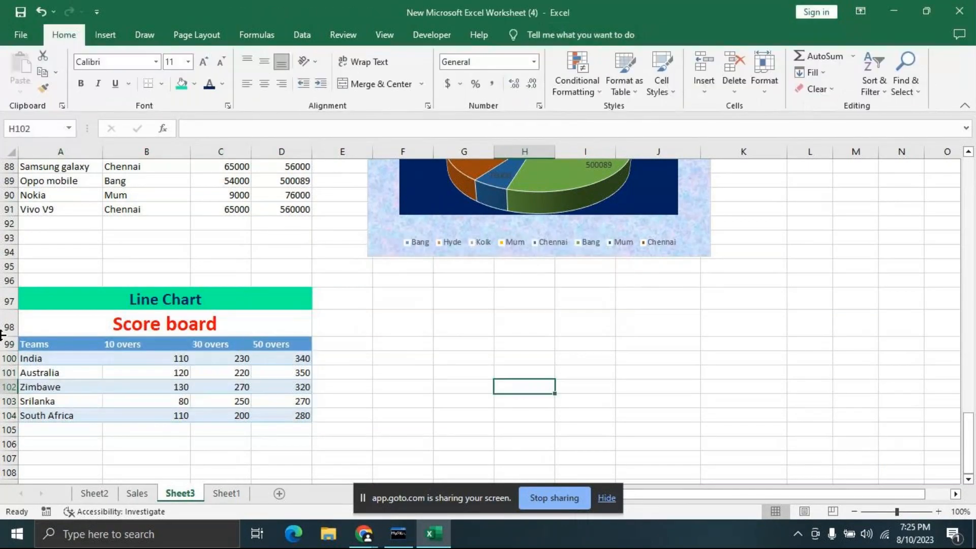
Step: Insert a 2-D Line with Markers chart from A99:D104 and move it below the pie chart, beside the score data
{"action": "left_click_drag", "start_coordinate": [67, 344], "coordinate": [264, 417]}
{"action": "left_click", "coordinate": [93, 31]}
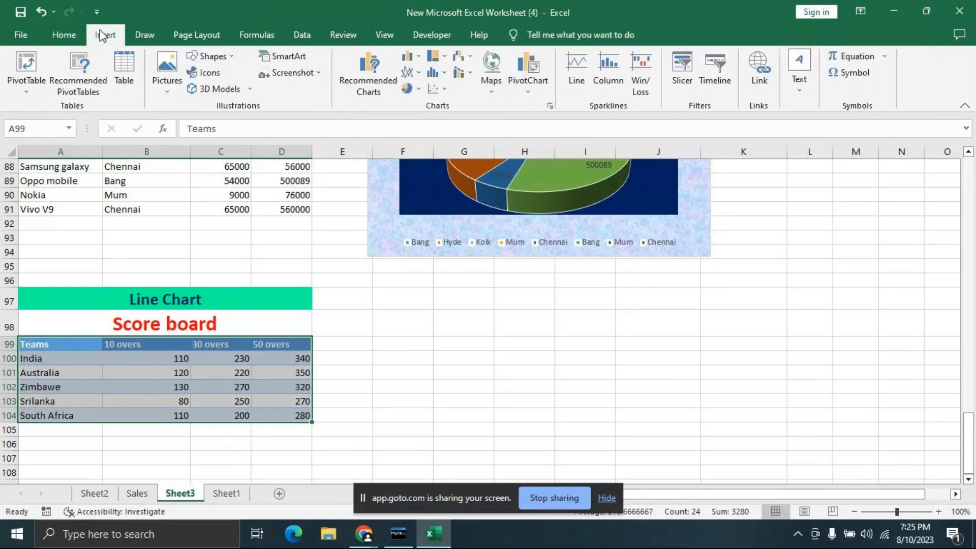
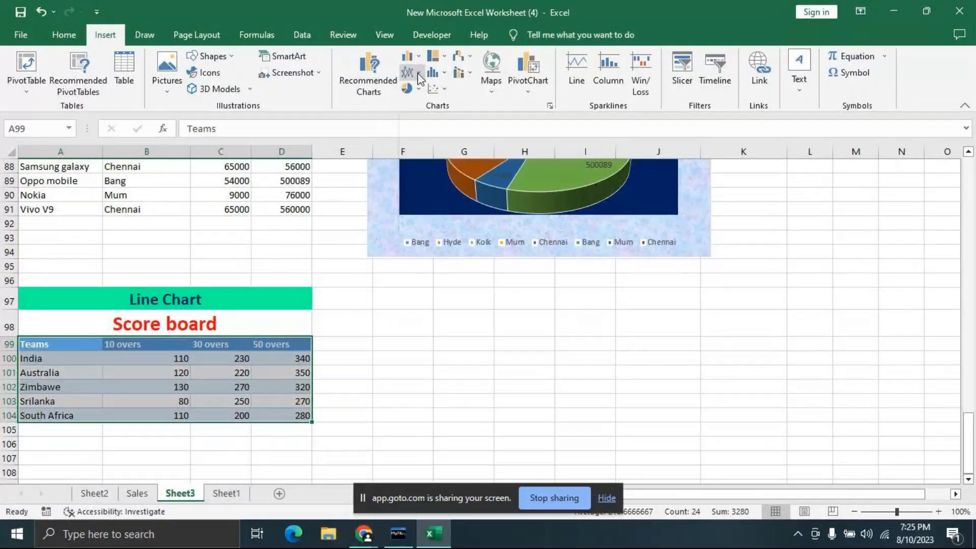
{"action": "left_click", "coordinate": [417, 72]}
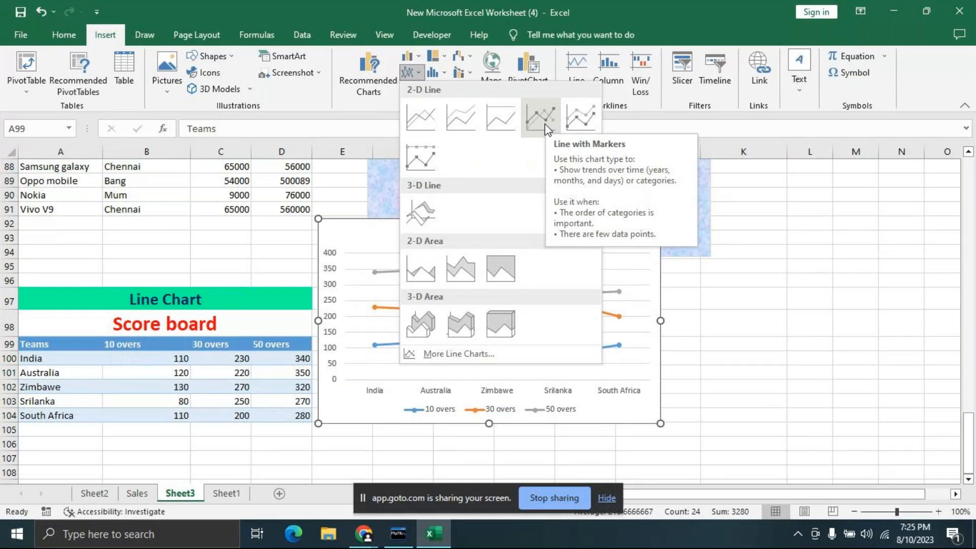
{"action": "left_click", "coordinate": [545, 126]}
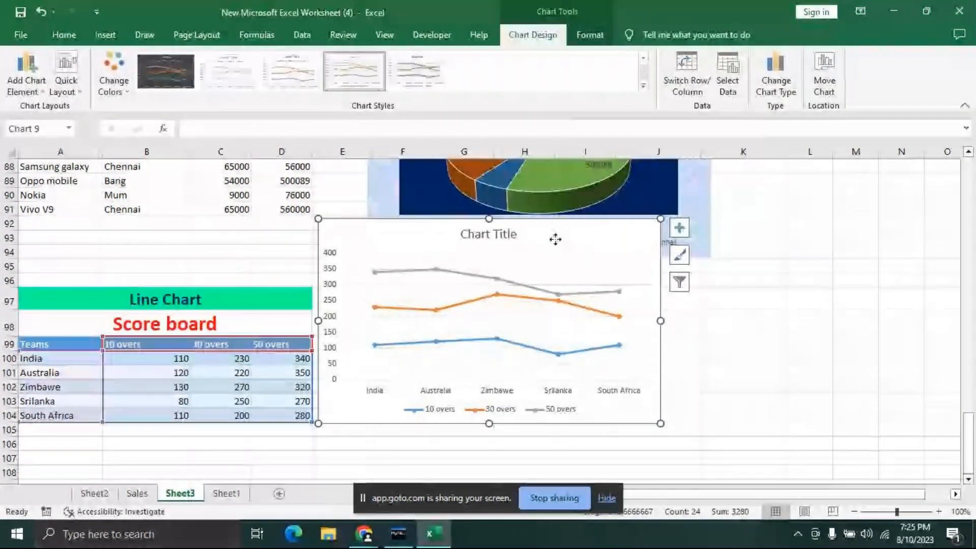
{"action": "mouse_move", "coordinate": [555, 239]}
{"action": "left_mouse_down"}
{"action": "mouse_move", "coordinate": [595, 312]}
{"action": "mouse_move", "coordinate": [613, 306]}
{"action": "left_mouse_up"}
Step: Replace the line chart's title with "Score board"
{"action": "left_click", "coordinate": [573, 299]}
{"action": "key", "text": "BackSpace"}
{"action": "key", "text": "BackSpace"}
{"action": "key", "text": "BackSpace"}
{"action": "key", "text": "BackSpace"}
{"action": "key", "text": "BackSpace"}
{"action": "key", "text": "BackSpace"}
{"action": "key", "text": "BackSpace"}
{"action": "key", "text": "BackSpace"}
{"action": "key", "text": "BackSpace"}
{"action": "key", "text": "BackSpace"}
{"action": "key", "text": "BackSpace"}
{"action": "type", "text": "S"}
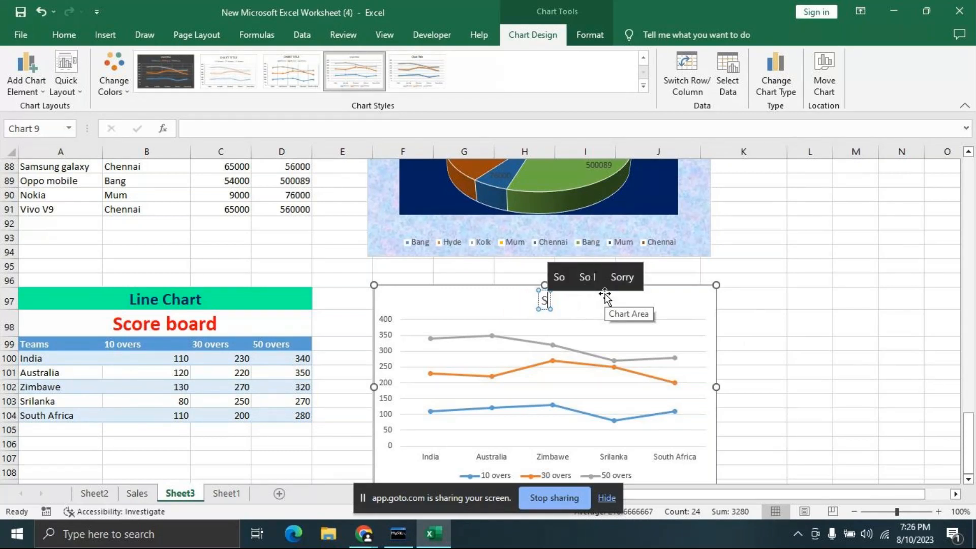
{"action": "type", "text": "core boa"}
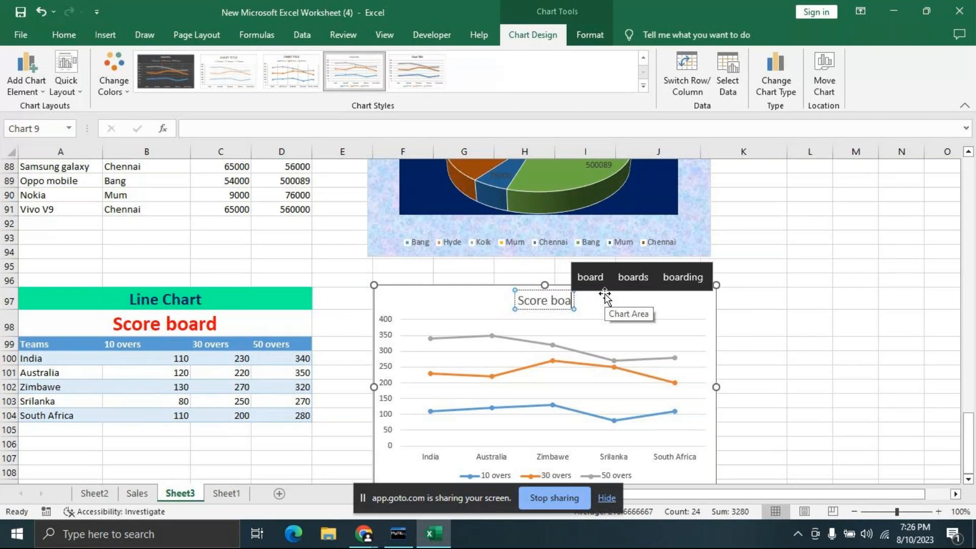
{"action": "type", "text": "rd"}
{"action": "left_click", "coordinate": [606, 296]}
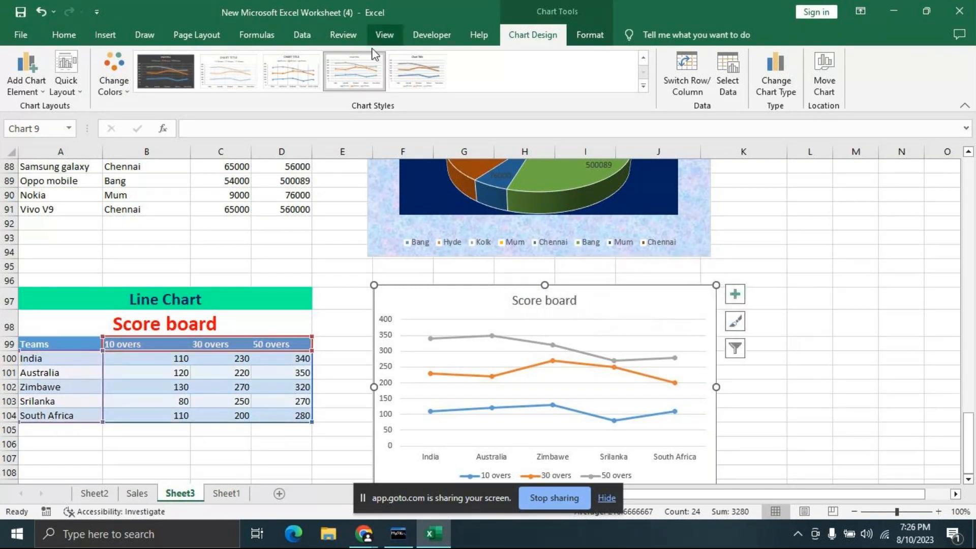
Step: Apply the grey gradient chart style with values inside round markers and enlarge the line chart to about 3.89" by 5.52"
{"action": "left_click", "coordinate": [643, 86]}
{"action": "left_click", "coordinate": [234, 67]}
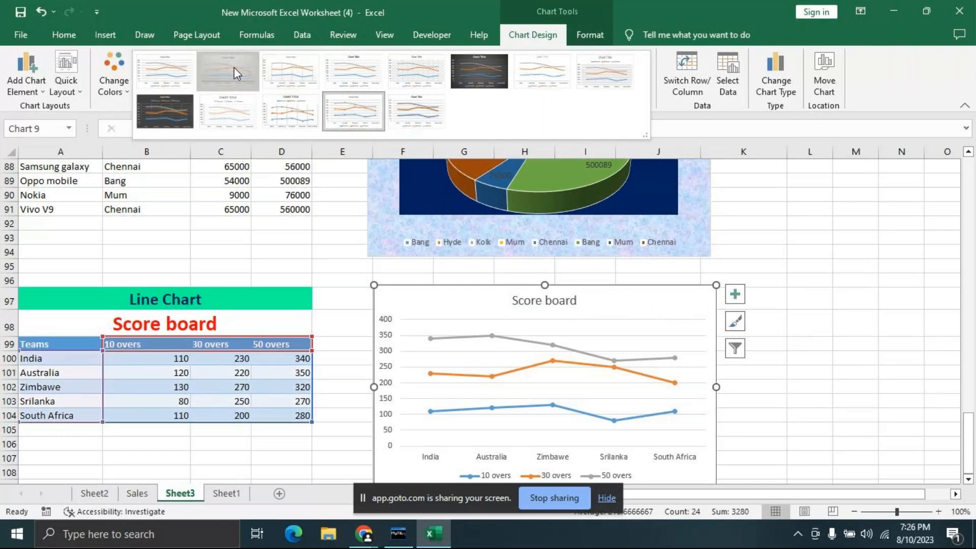
{"action": "scroll", "coordinate": [941, 400], "scroll_direction": "down", "scroll_amount": 1}
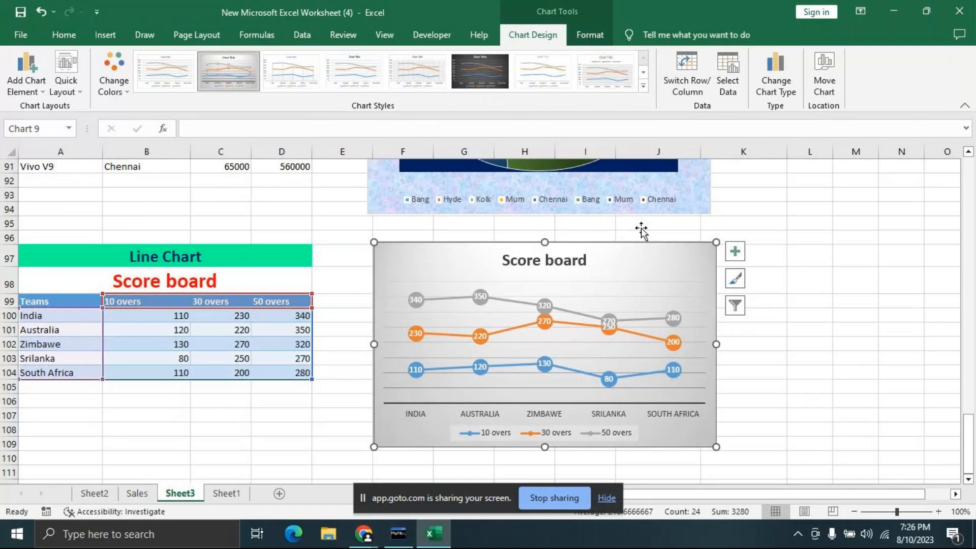
{"action": "left_click_drag", "start_coordinate": [716, 447], "coordinate": [752, 483]}
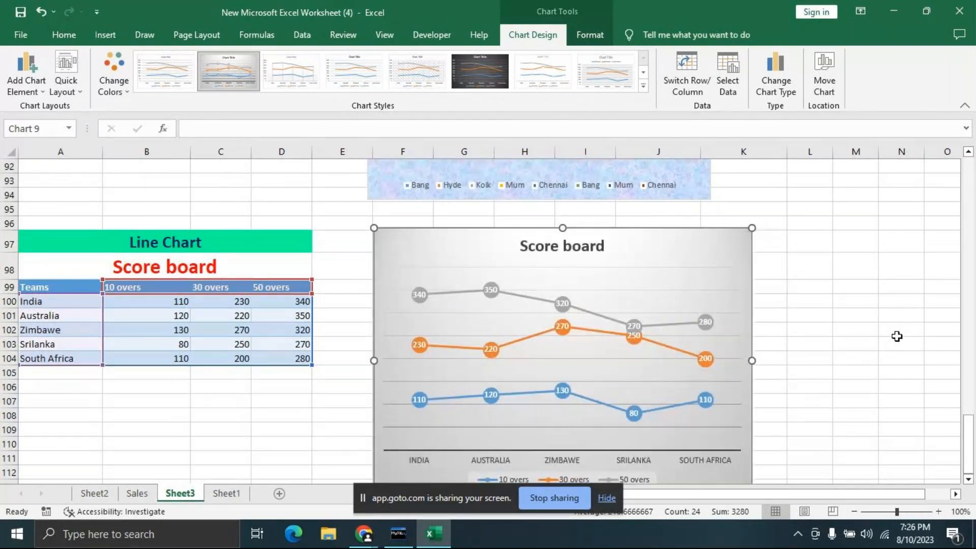
{"action": "left_click", "coordinate": [893, 345]}
{"action": "left_click", "coordinate": [539, 285]}
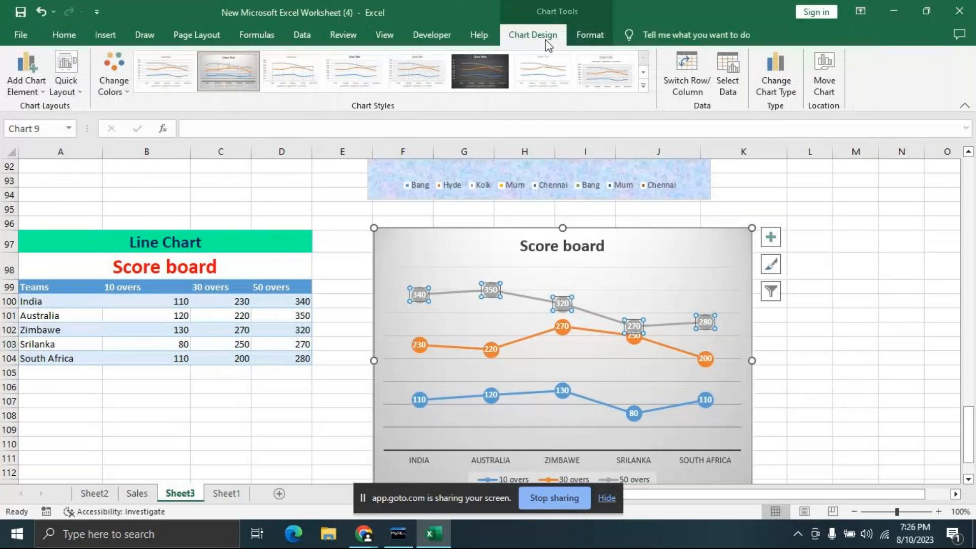
{"action": "left_click", "coordinate": [580, 37]}
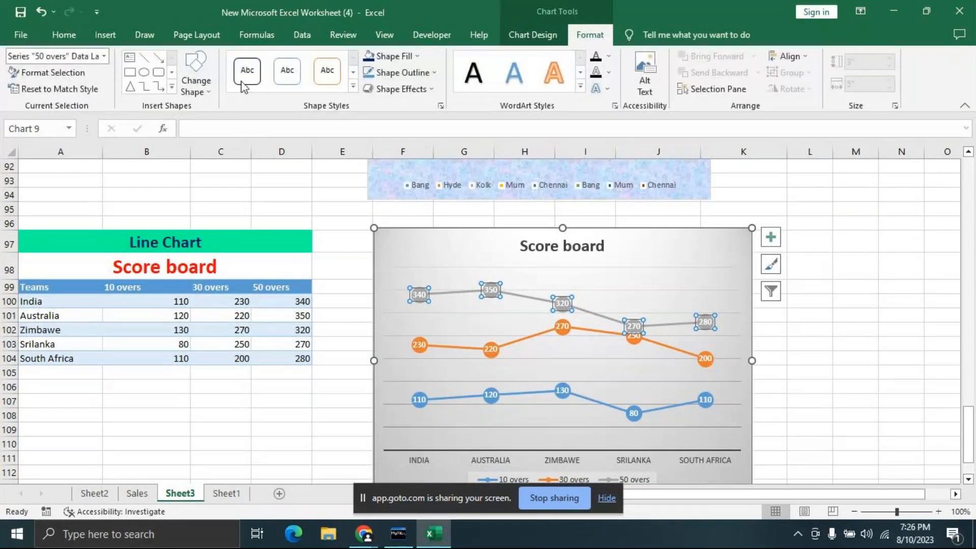
{"action": "left_click", "coordinate": [196, 76]}
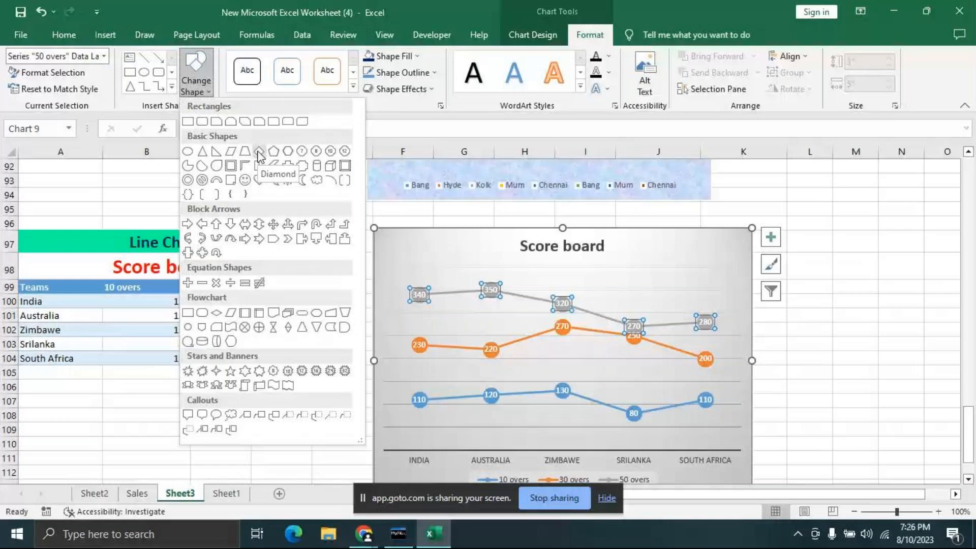
{"action": "left_click", "coordinate": [825, 316]}
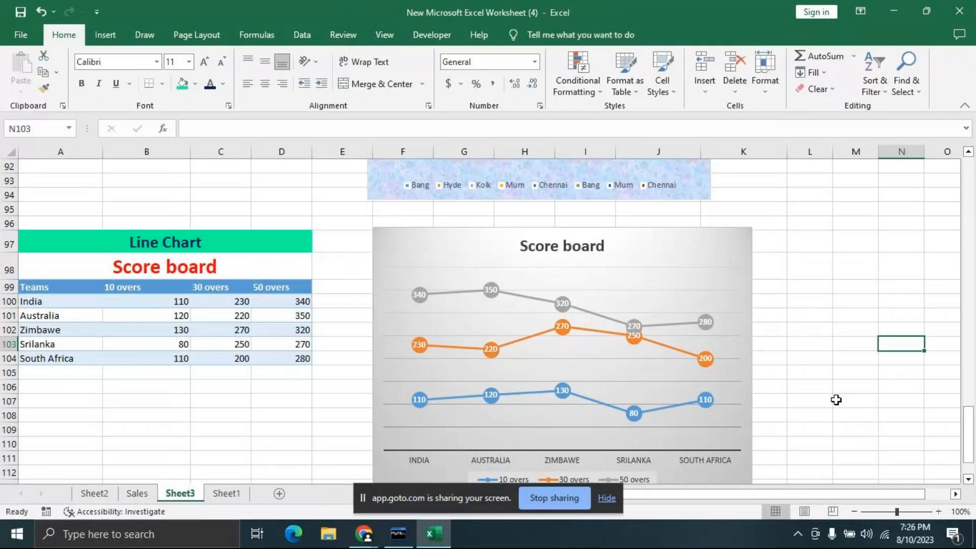
Step: Try to fill the line chart's area with an online picture
{"action": "left_click", "coordinate": [669, 263]}
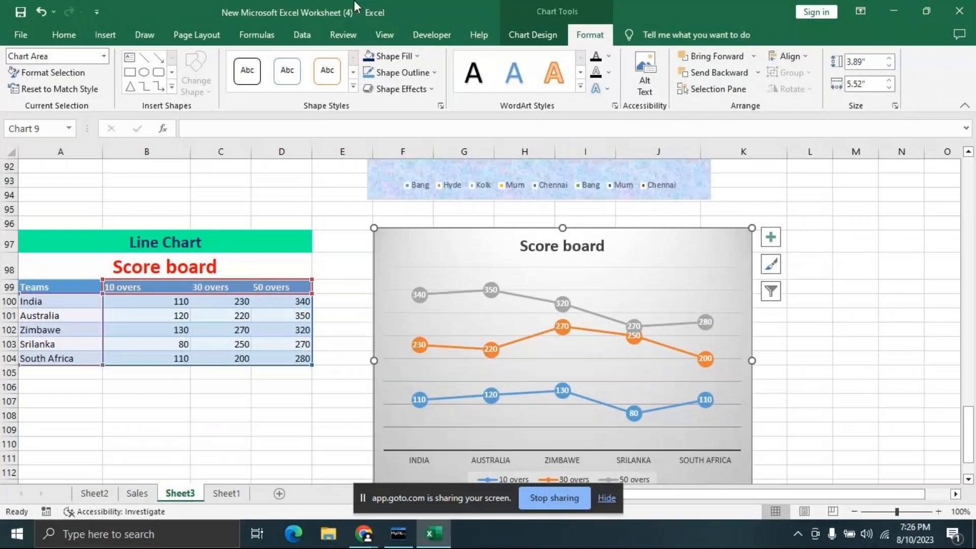
{"action": "left_click", "coordinate": [417, 56]}
{"action": "left_click", "coordinate": [399, 255]}
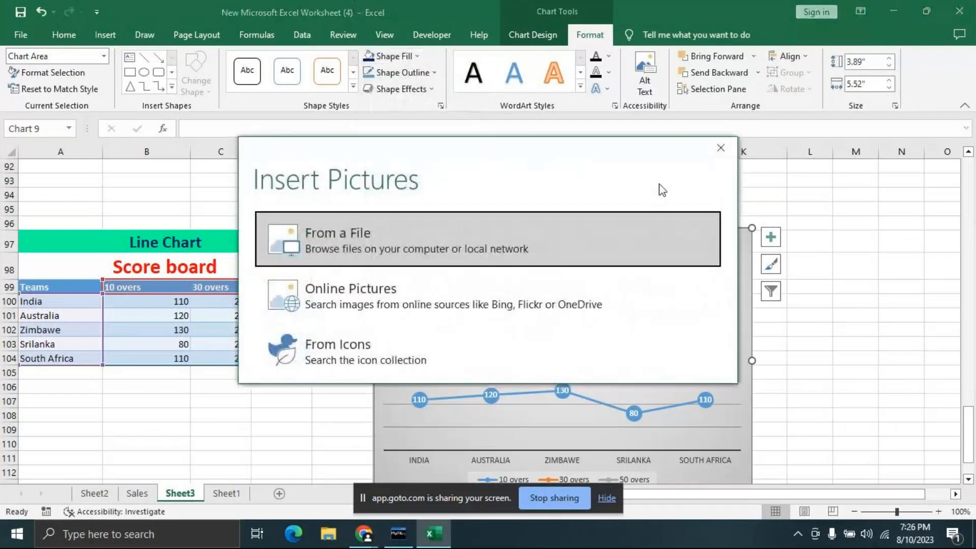
{"action": "left_click", "coordinate": [656, 299]}
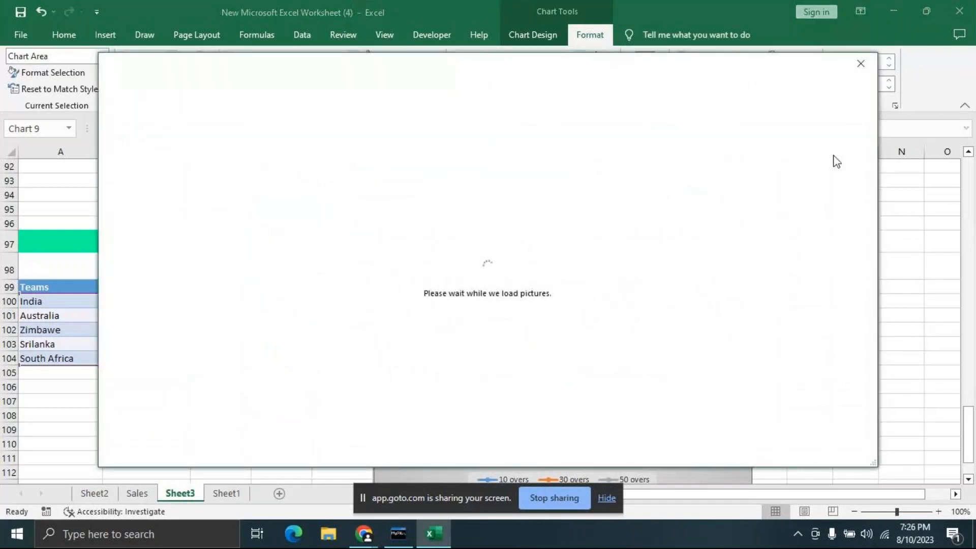
{"action": "left_click", "coordinate": [861, 67]}
{"action": "left_click", "coordinate": [860, 65]}
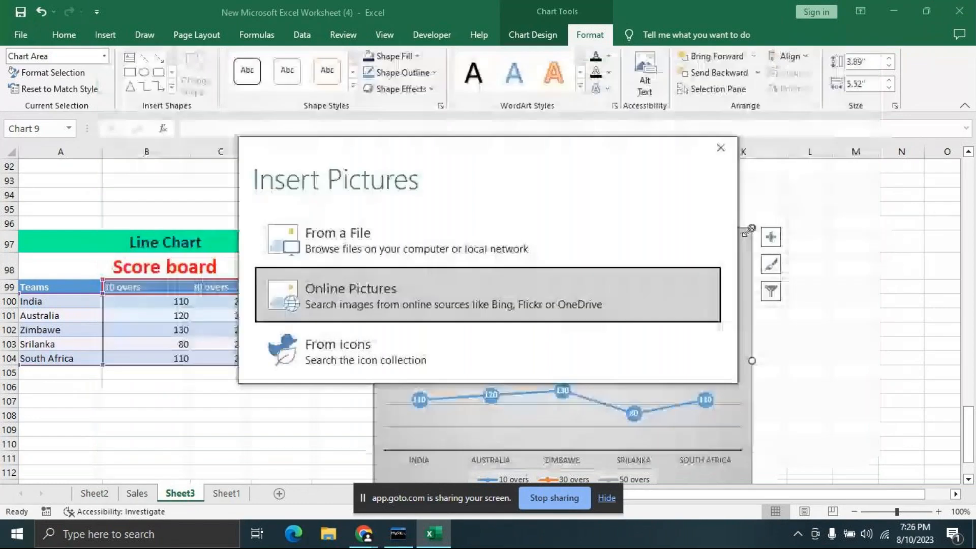
{"action": "left_click", "coordinate": [721, 148]}
{"action": "left_click", "coordinate": [922, 319]}
Step: Open the fill settings for the Score board chart's area and set its fill to Picture or texture fill
{"action": "left_click", "coordinate": [653, 248]}
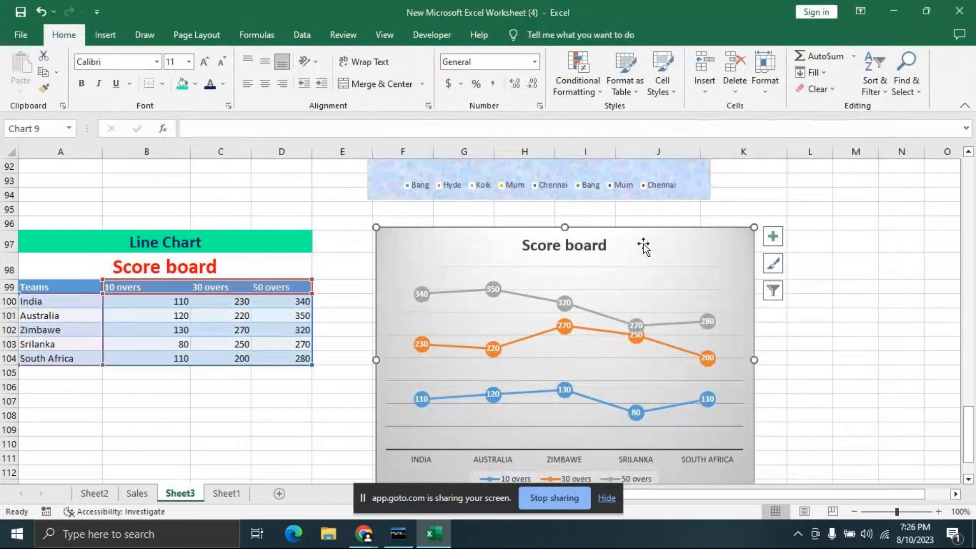
{"action": "left_click", "coordinate": [391, 55]}
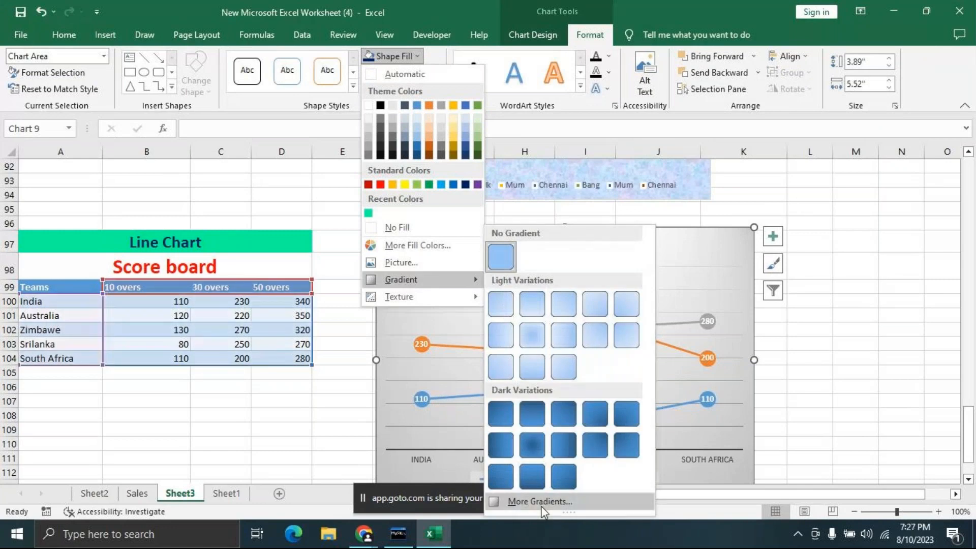
{"action": "left_click", "coordinate": [617, 456]}
{"action": "double_click", "coordinate": [618, 457]}
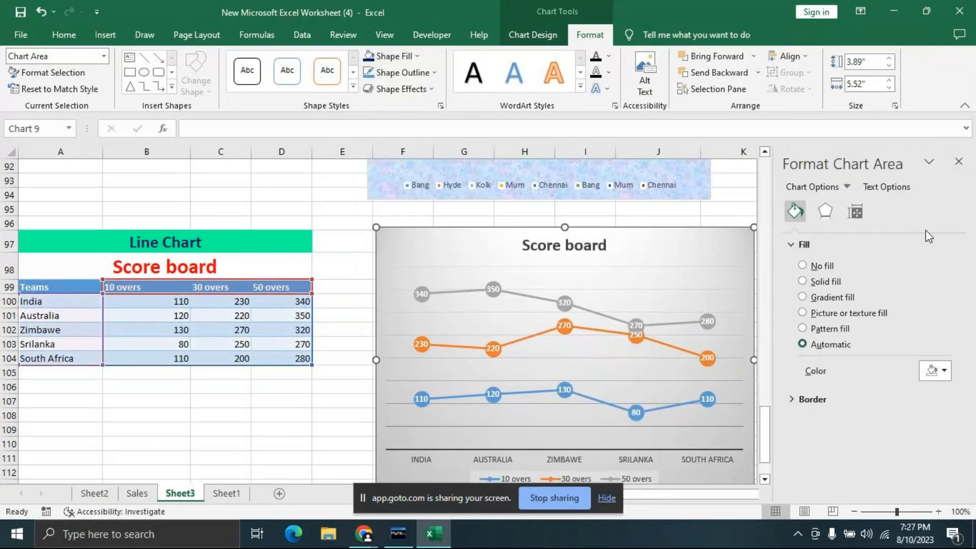
{"action": "left_click", "coordinate": [803, 312]}
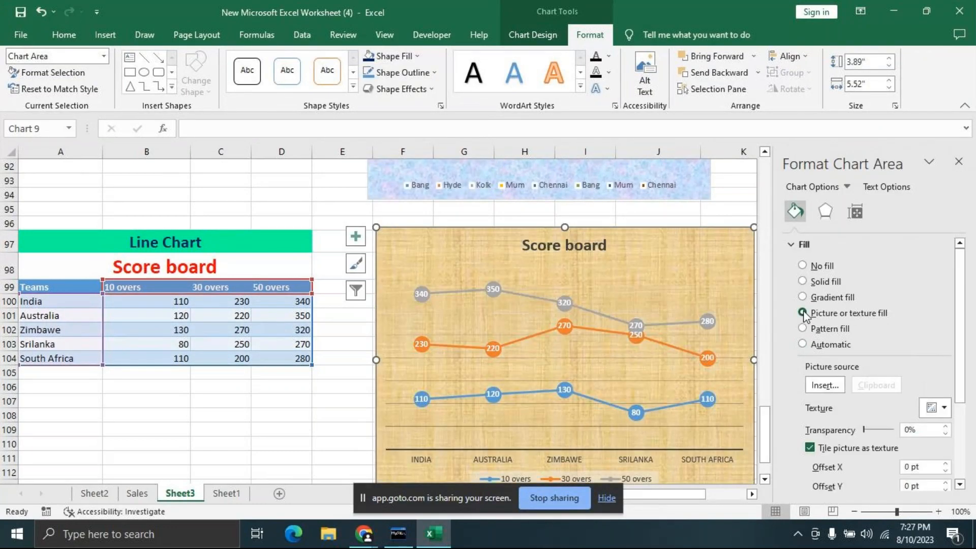
Step: Search the online pictures for "Cricket playground" as the source of the chart area's picture fill
{"action": "left_click", "coordinate": [825, 385]}
{"action": "left_click", "coordinate": [398, 293]}
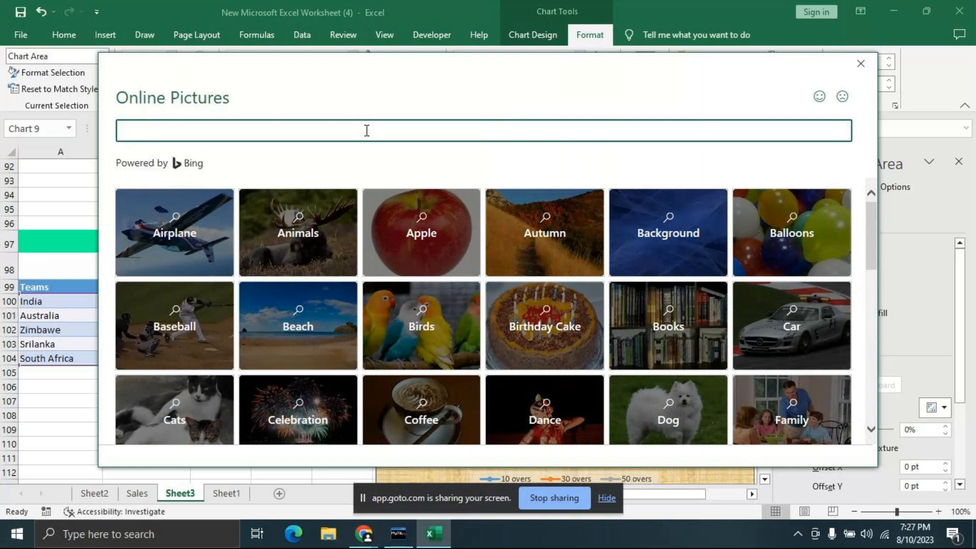
{"action": "type", "text": "Cri"}
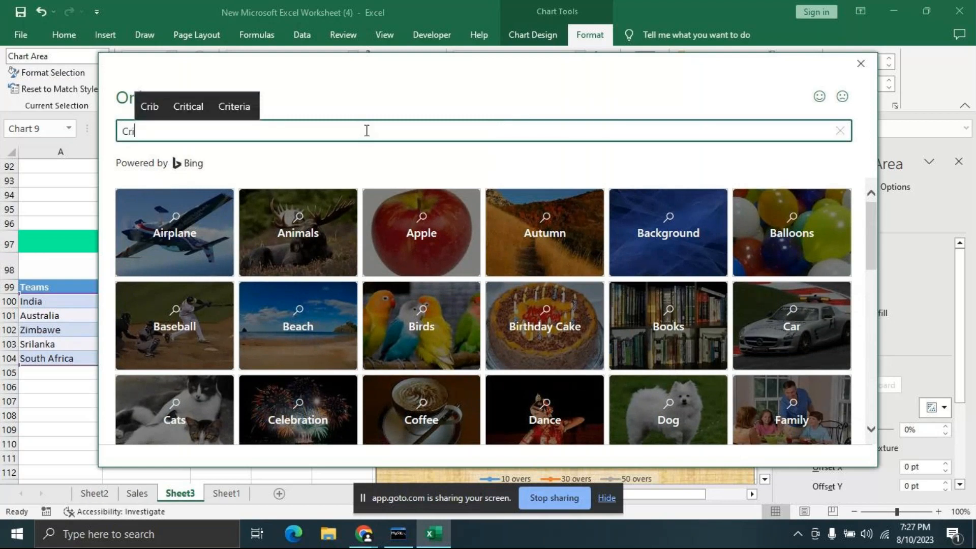
{"action": "type", "text": "cke"}
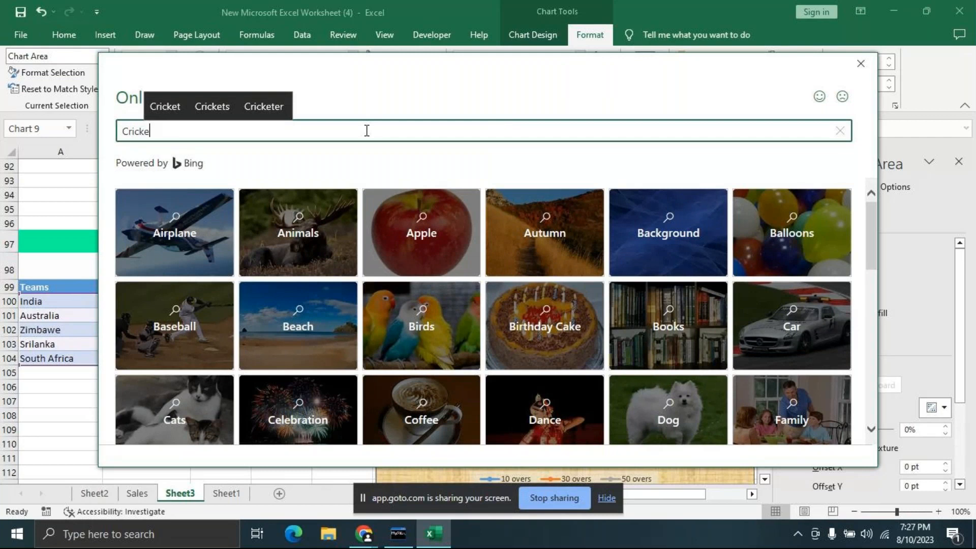
{"action": "type", "text": "t play"}
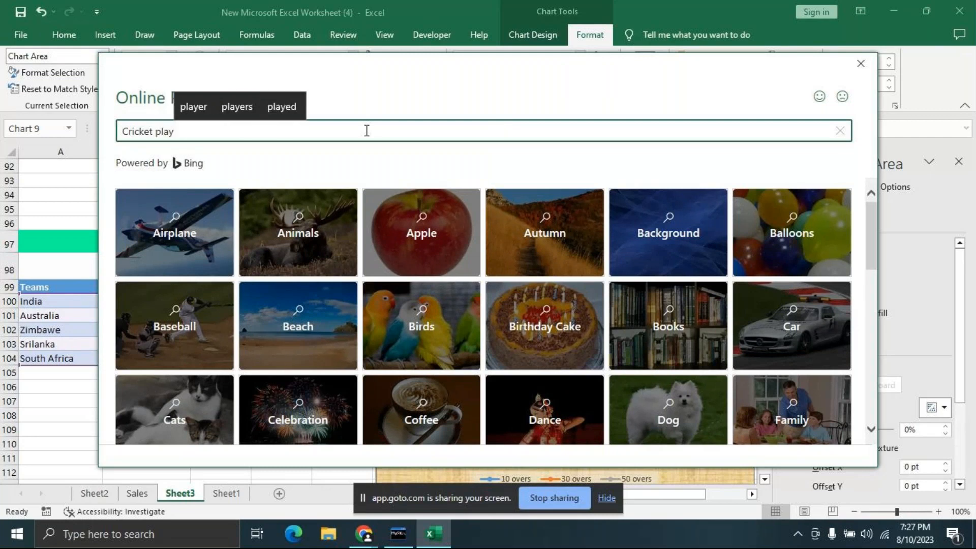
{"action": "type", "text": "gr"}
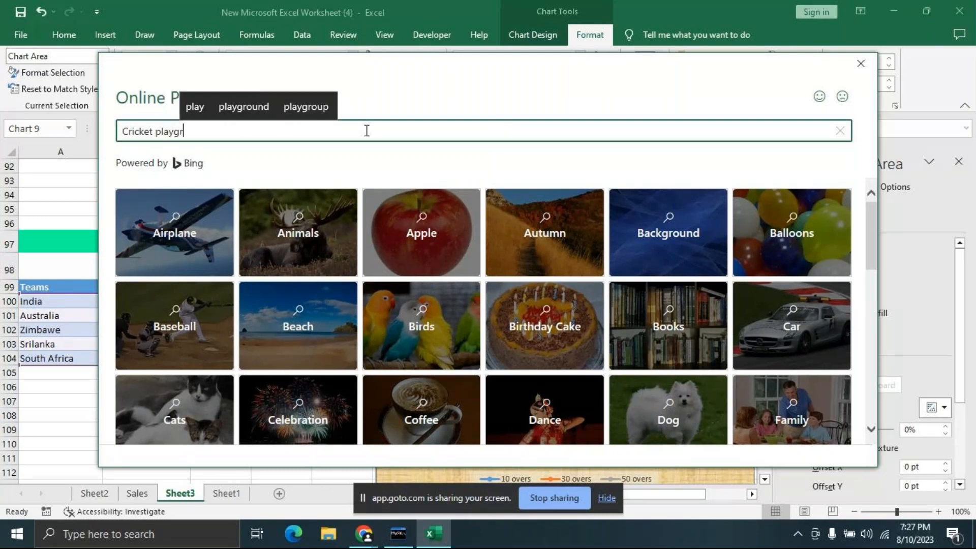
{"action": "type", "text": "ound"}
{"action": "key", "text": "Return"}
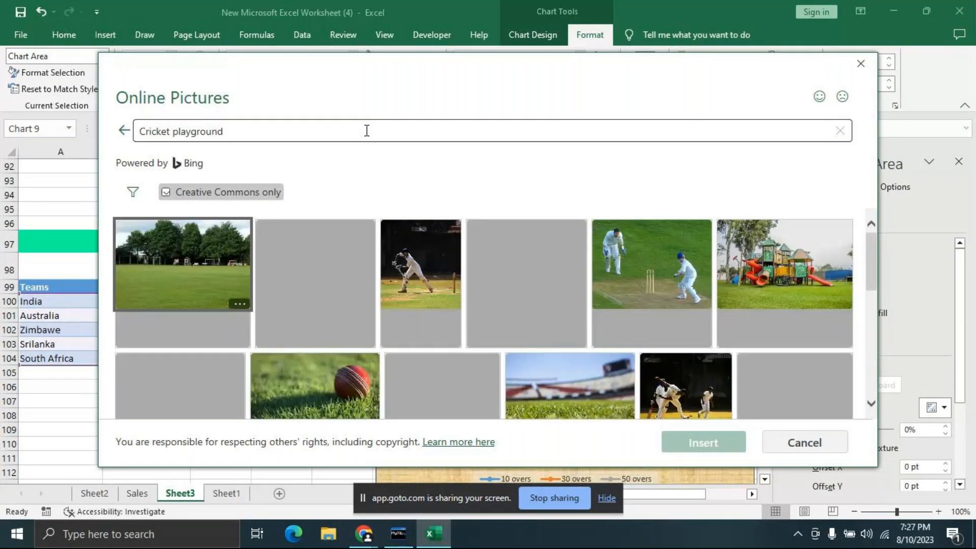
Step: Refine the picture search to "Cricket playground night view" and fill the chart area with the floodlit blue-and-green stadium picture
{"action": "left_click", "coordinate": [251, 132]}
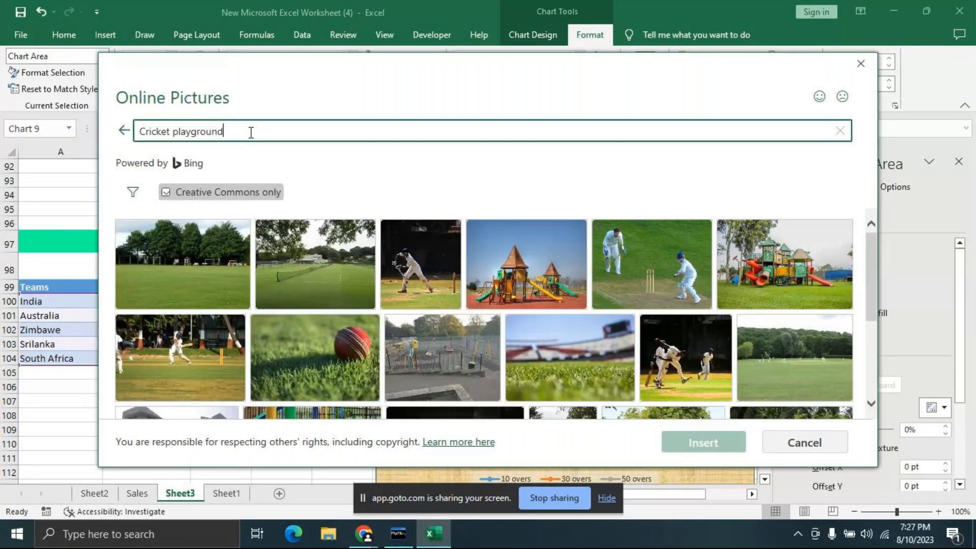
{"action": "type", "text": "night v"}
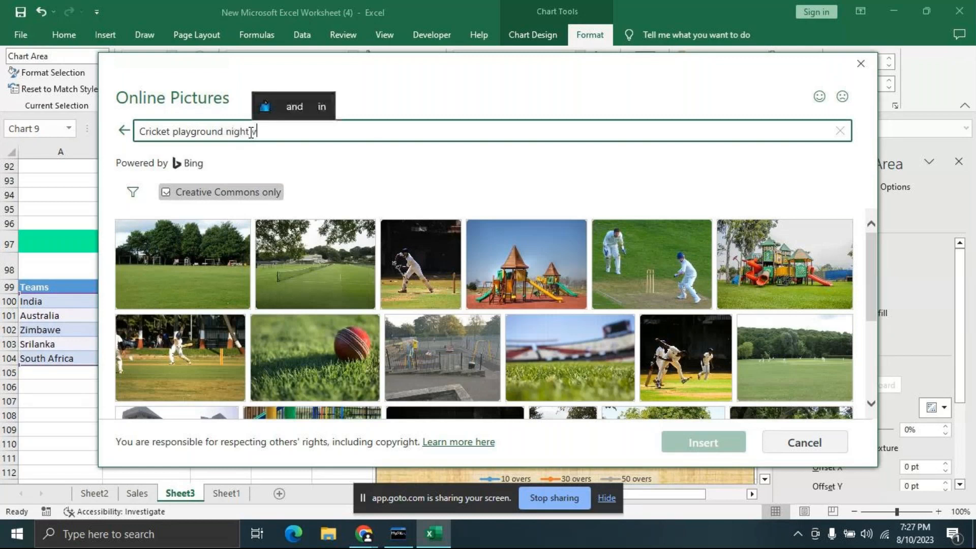
{"action": "type", "text": "iew"}
{"action": "key", "text": "Return"}
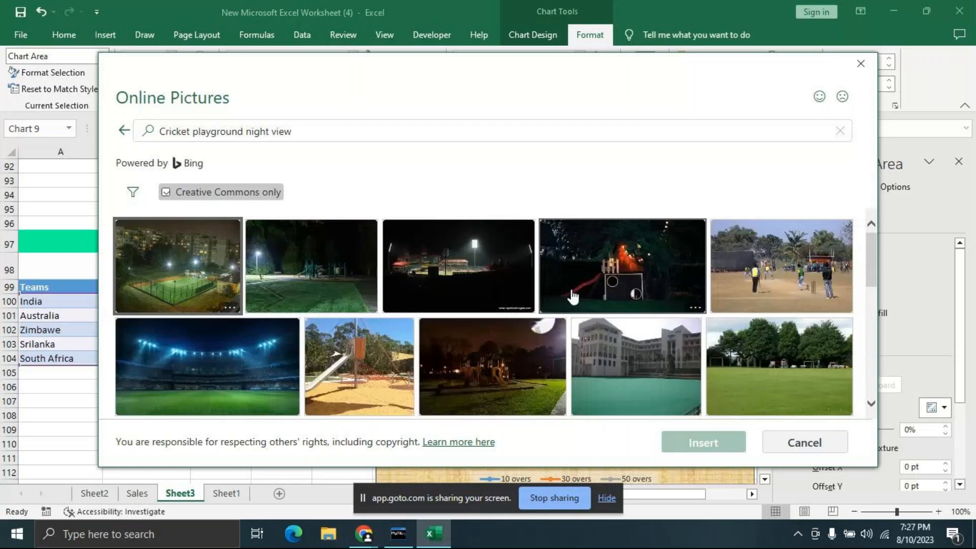
{"action": "double_click", "coordinate": [200, 366]}
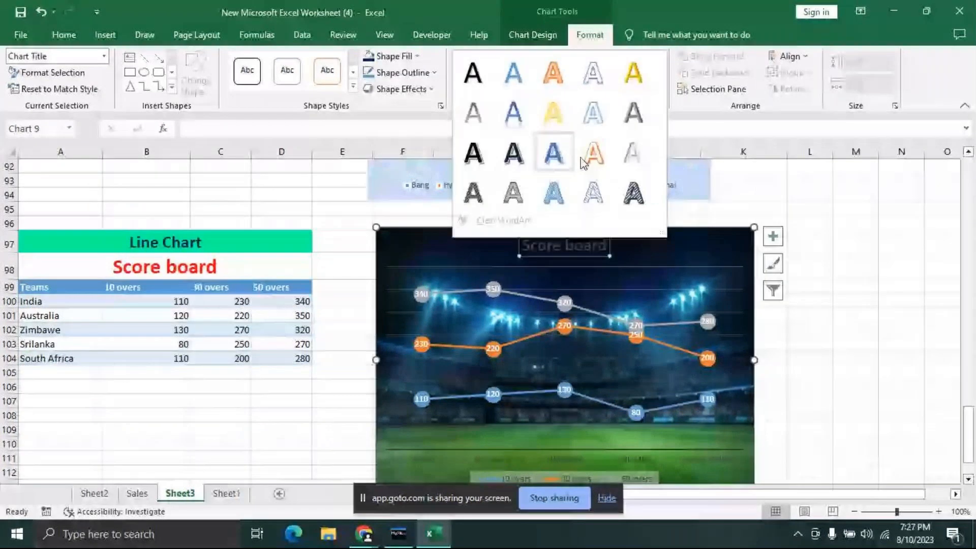
Step: Apply the orange outlined WordArt style to the Score board chart's title
{"action": "left_click", "coordinate": [585, 161]}
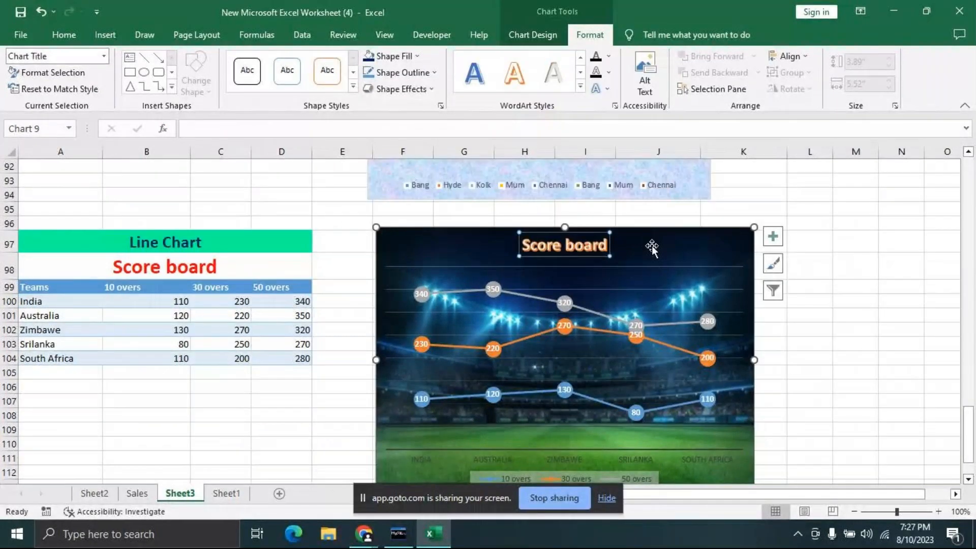
{"action": "left_click", "coordinate": [652, 245]}
{"action": "scroll", "coordinate": [827, 431], "scroll_direction": "down", "scroll_amount": 1}
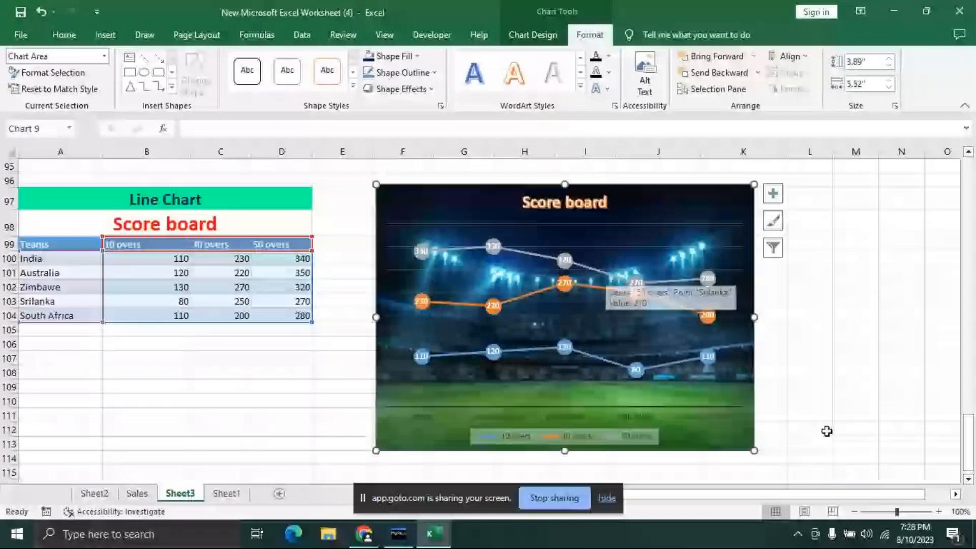
Step: Enlarge the line chart to about 4.15" by 7.21" and format its team axis labels with a light WordArt style at 12 pt
{"action": "left_click_drag", "start_coordinate": [754, 450], "coordinate": [869, 467]}
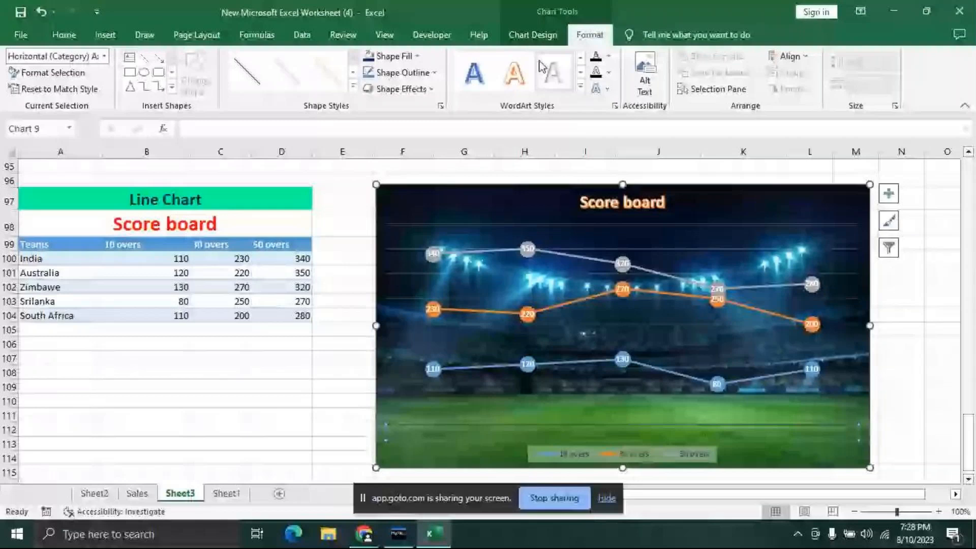
{"action": "left_click", "coordinate": [78, 35]}
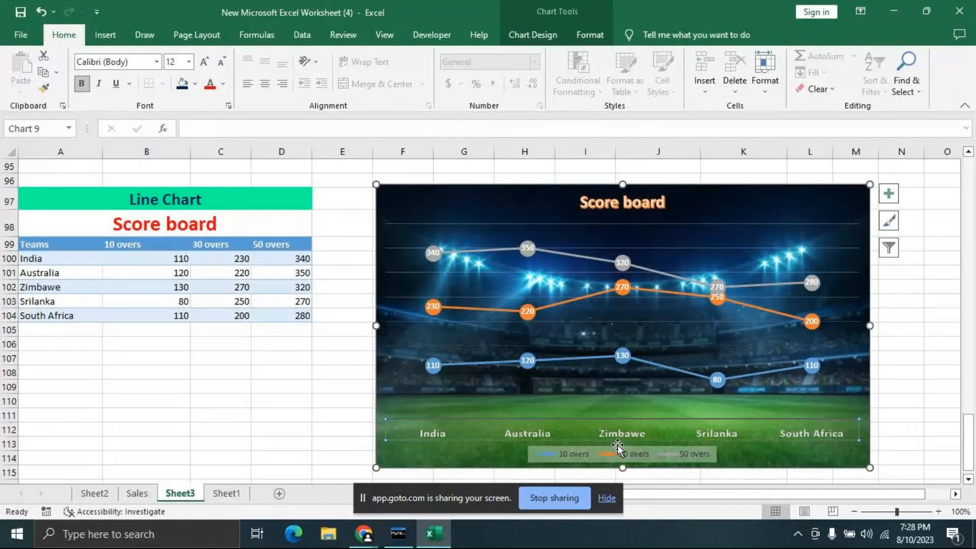
{"action": "left_click", "coordinate": [940, 401]}
Step: Try to change the shape of the 50 overs series' data labels to a rounded rectangle
{"action": "left_click", "coordinate": [531, 253]}
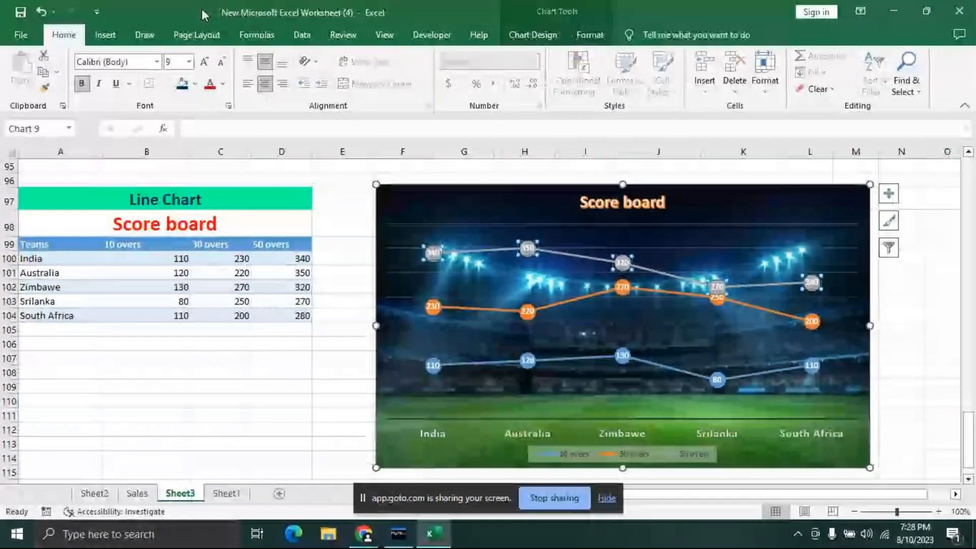
{"action": "left_click", "coordinate": [600, 38]}
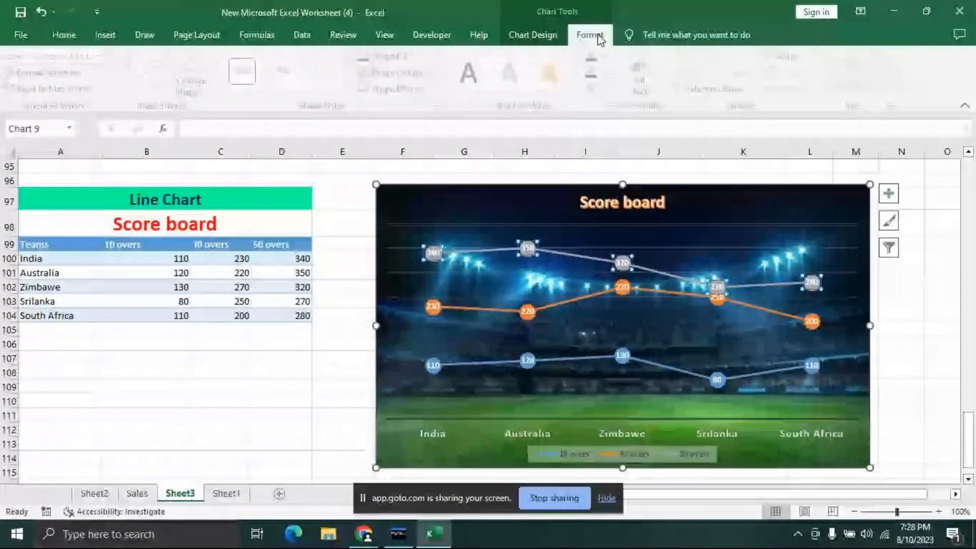
{"action": "left_click", "coordinate": [195, 82]}
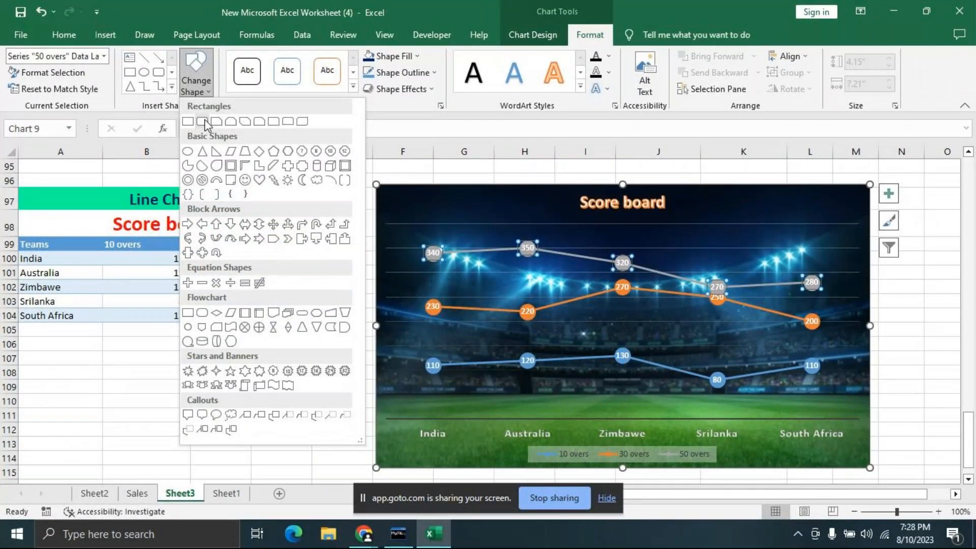
{"action": "left_click", "coordinate": [204, 121]}
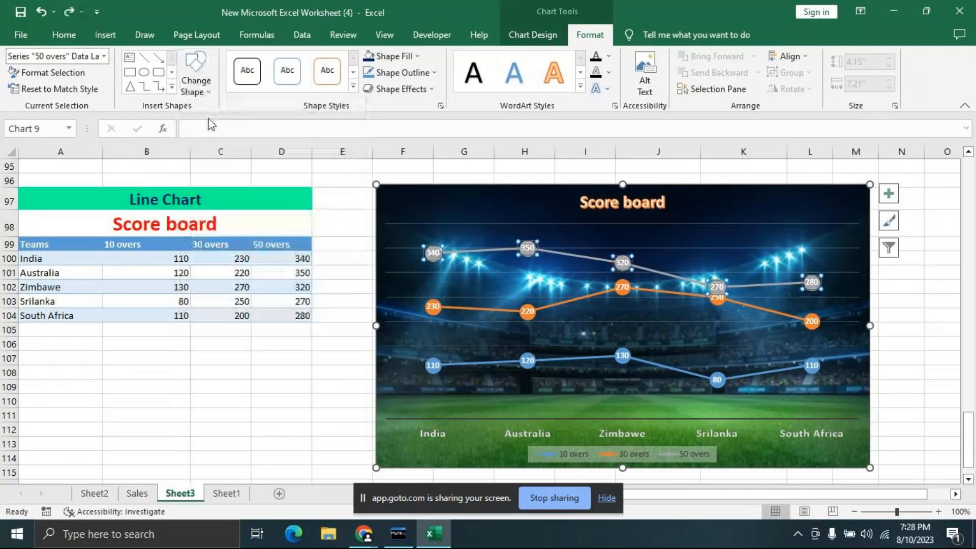
Step: Try to fill the 50 overs data labels with an online picture found by searching for "Cricket ball"
{"action": "left_click", "coordinate": [418, 56]}
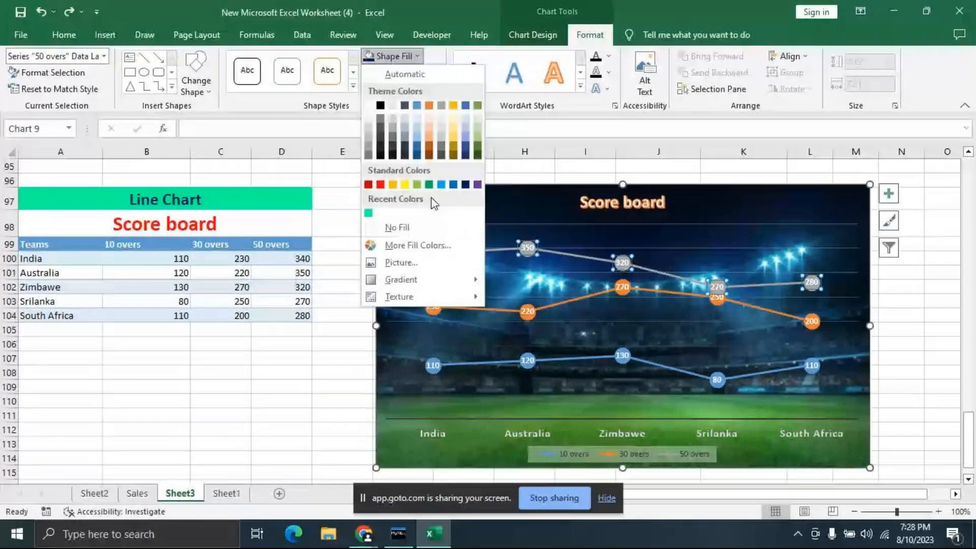
{"action": "left_click", "coordinate": [406, 263]}
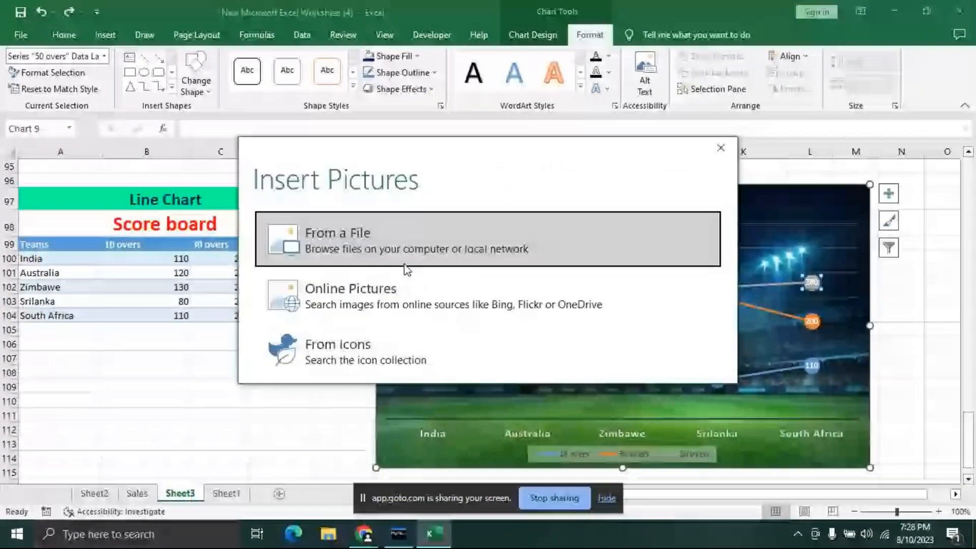
{"action": "left_click", "coordinate": [351, 295]}
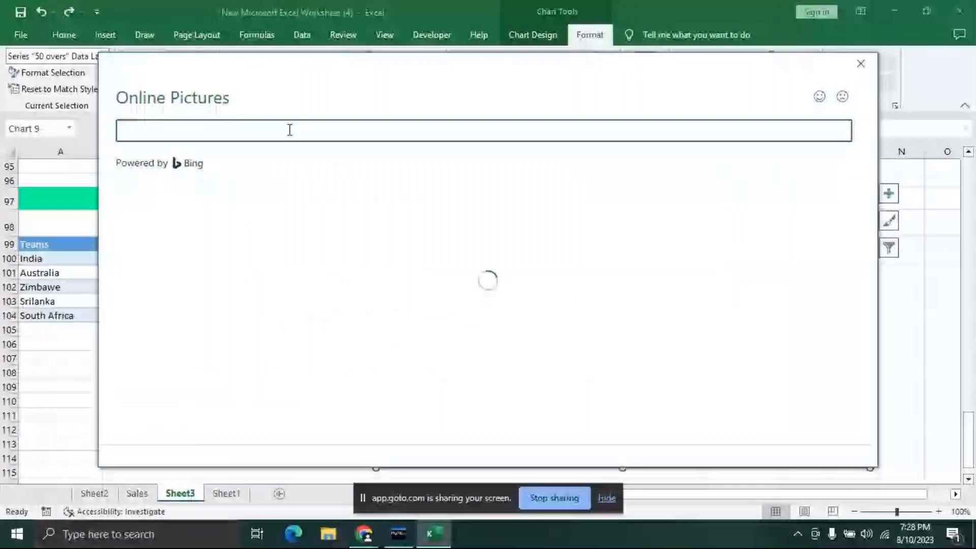
{"action": "type", "text": "Cricket "}
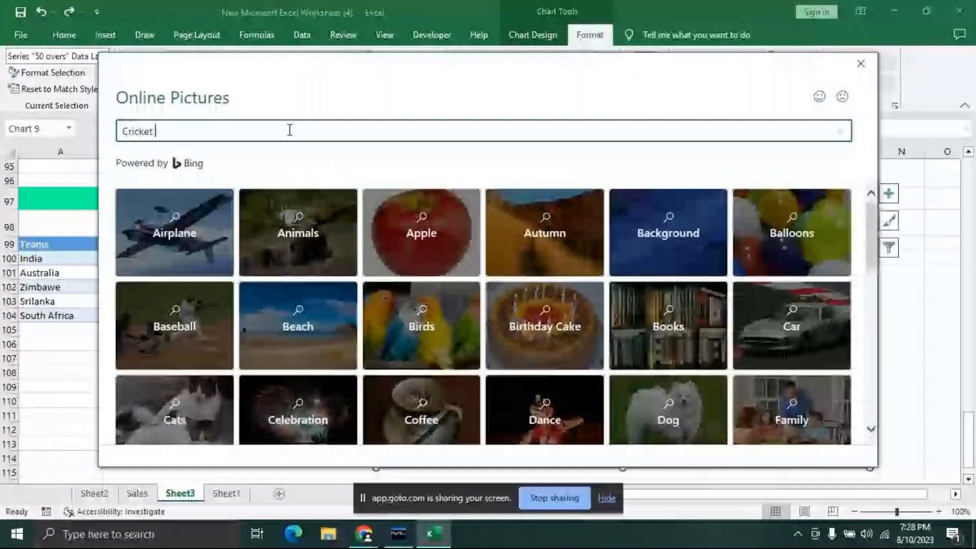
{"action": "type", "text": "ball"}
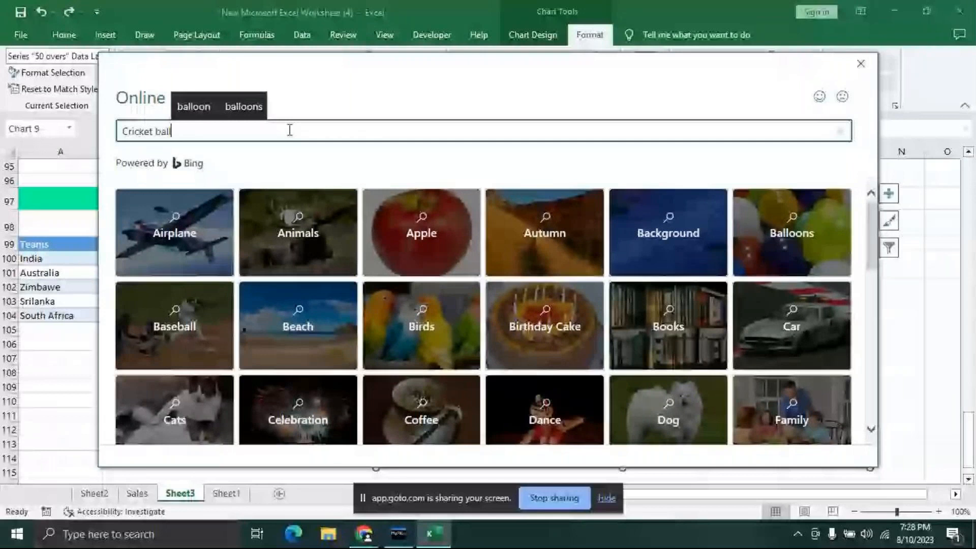
{"action": "key", "text": "Return"}
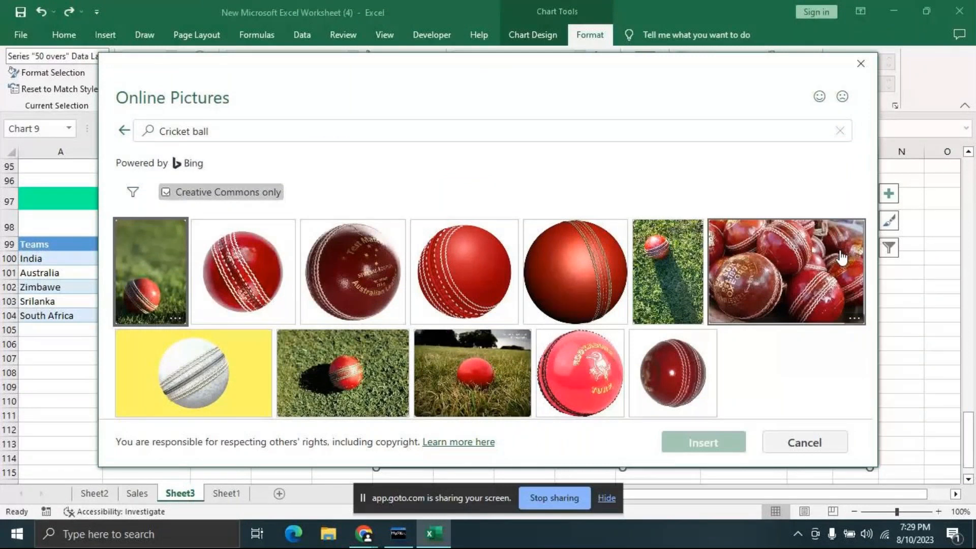
{"action": "key", "text": "Escape"}
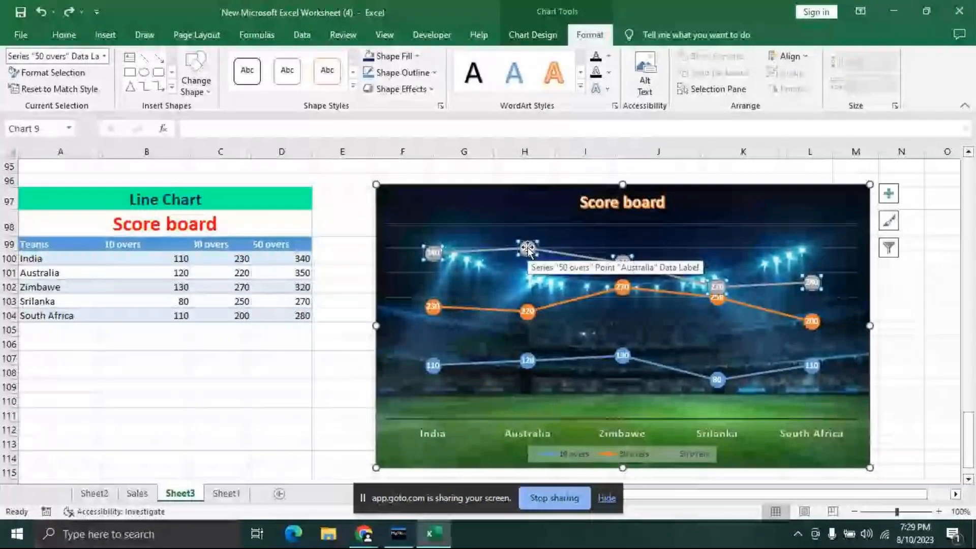
Step: Search online pictures for "cricket ball" and fill the 50 overs data labels with the red ball on a plain light background
{"action": "left_click", "coordinate": [420, 58]}
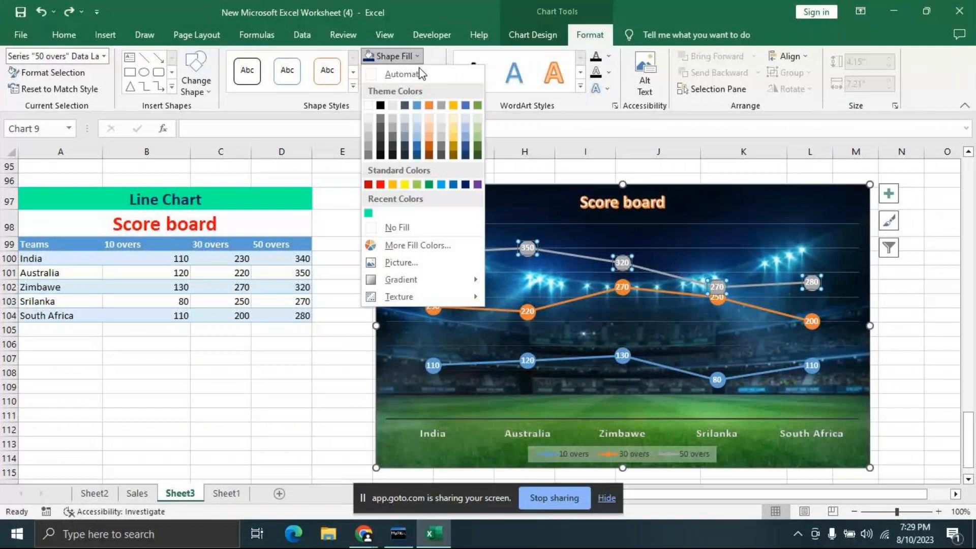
{"action": "left_click", "coordinate": [399, 262]}
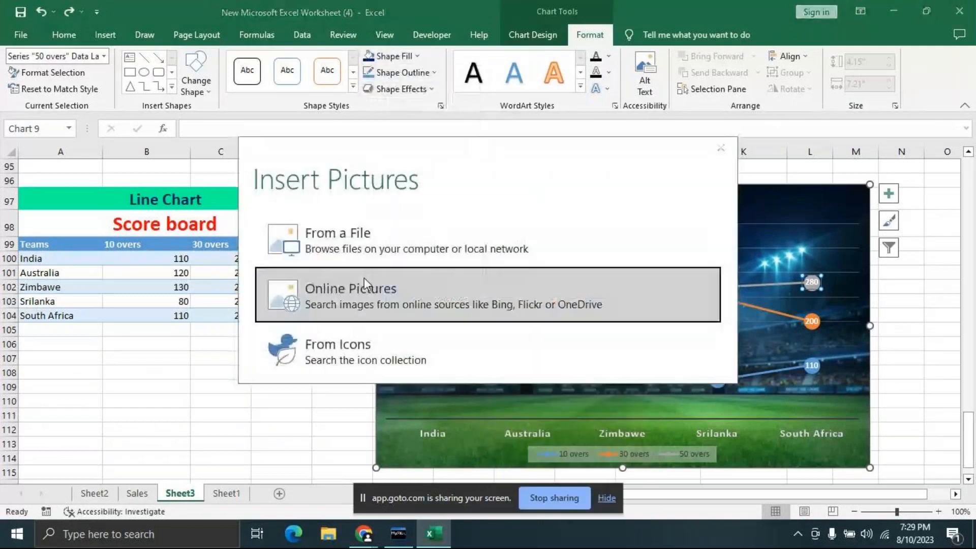
{"action": "left_click", "coordinate": [398, 292]}
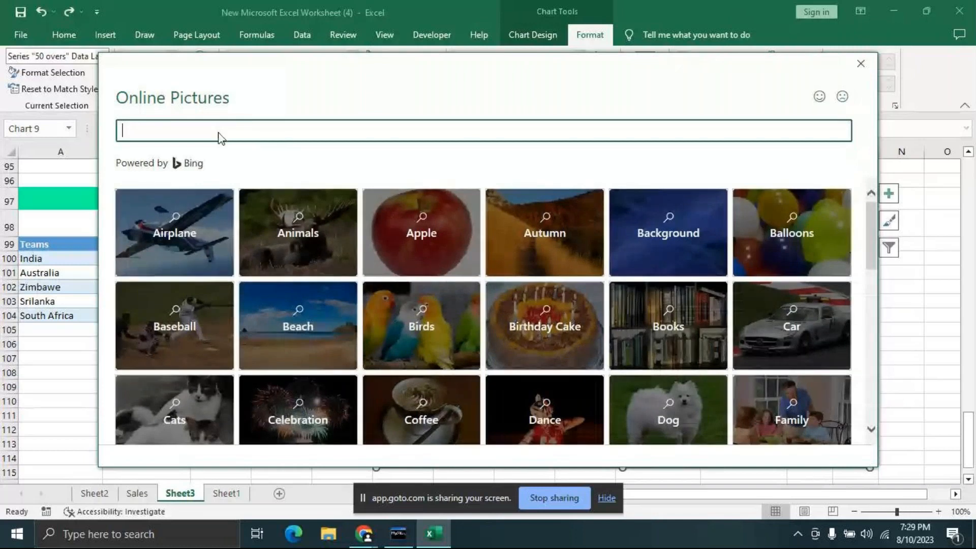
{"action": "type", "text": "crick"}
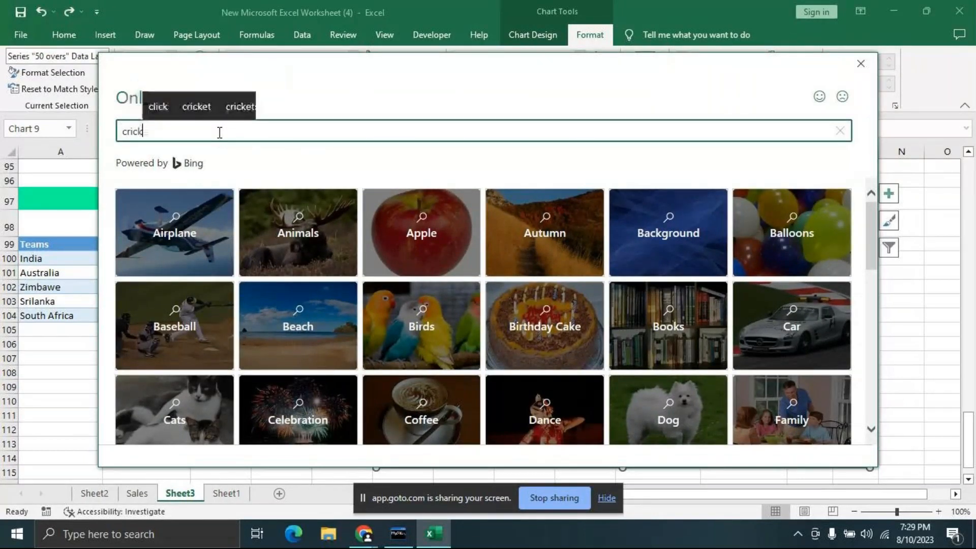
{"action": "type", "text": "et ball"}
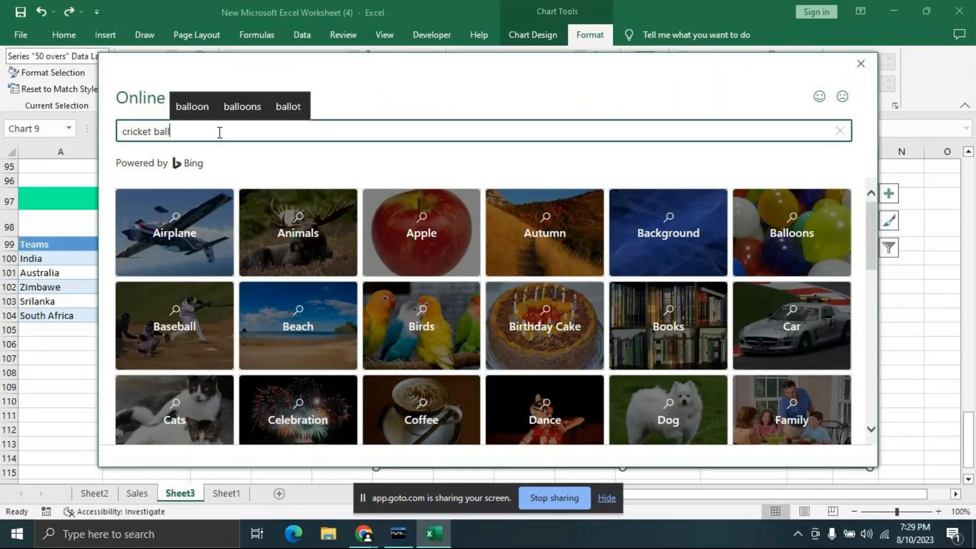
{"action": "key", "text": "Return"}
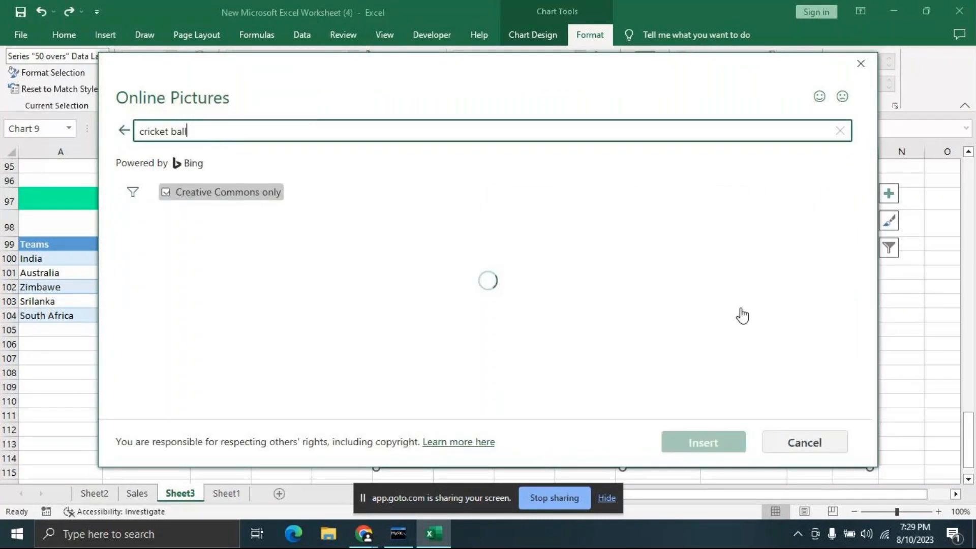
{"action": "scroll", "coordinate": [357, 316], "scroll_direction": "down", "scroll_amount": 5}
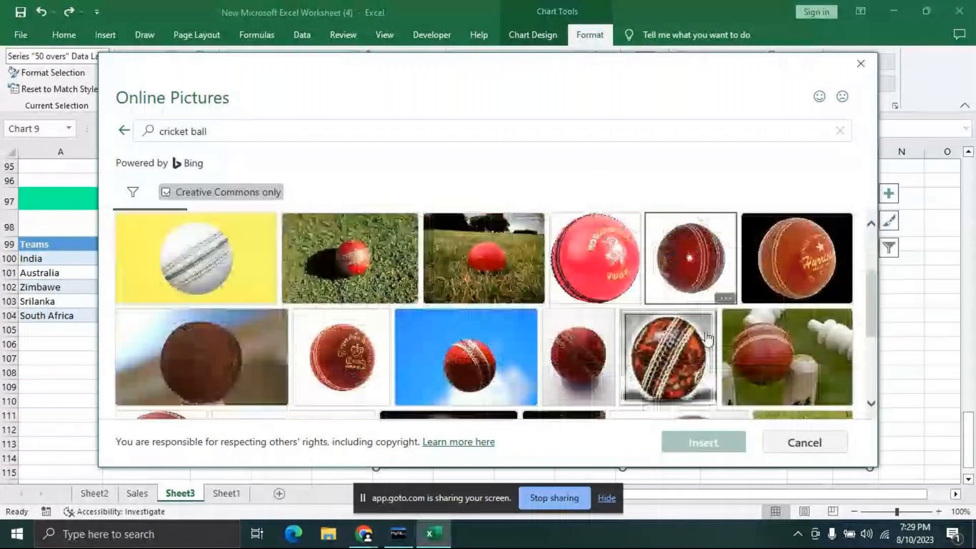
{"action": "scroll", "coordinate": [357, 315], "scroll_direction": "down", "scroll_amount": 3}
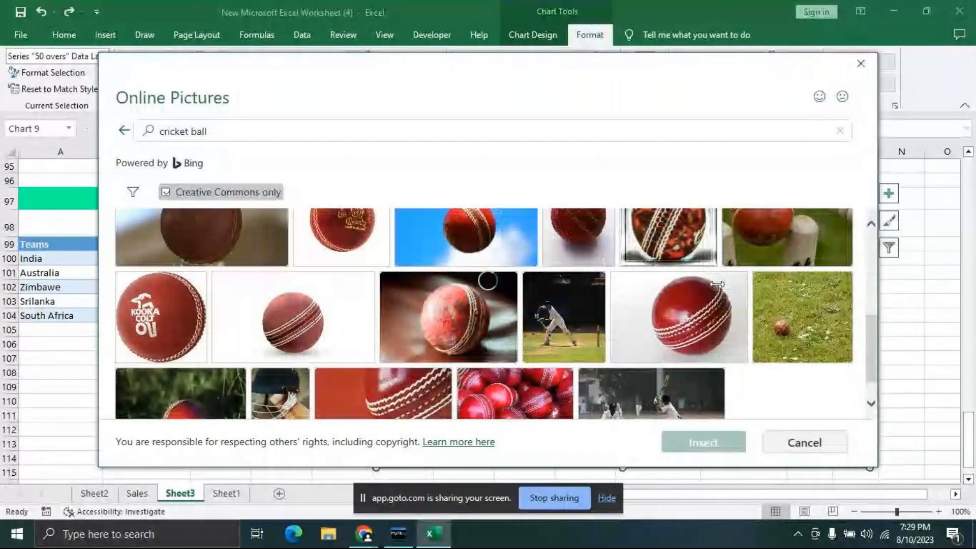
{"action": "left_click", "coordinate": [685, 326]}
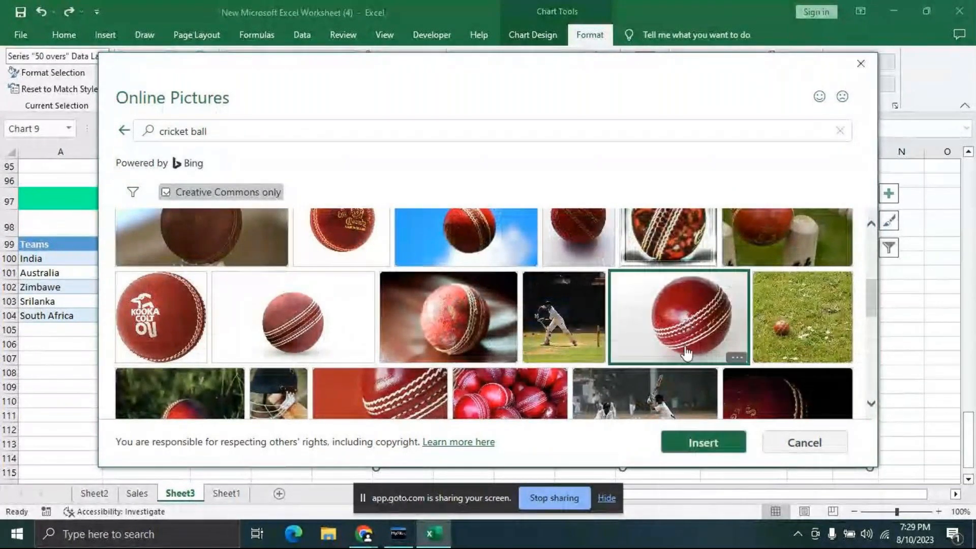
{"action": "left_click", "coordinate": [703, 442]}
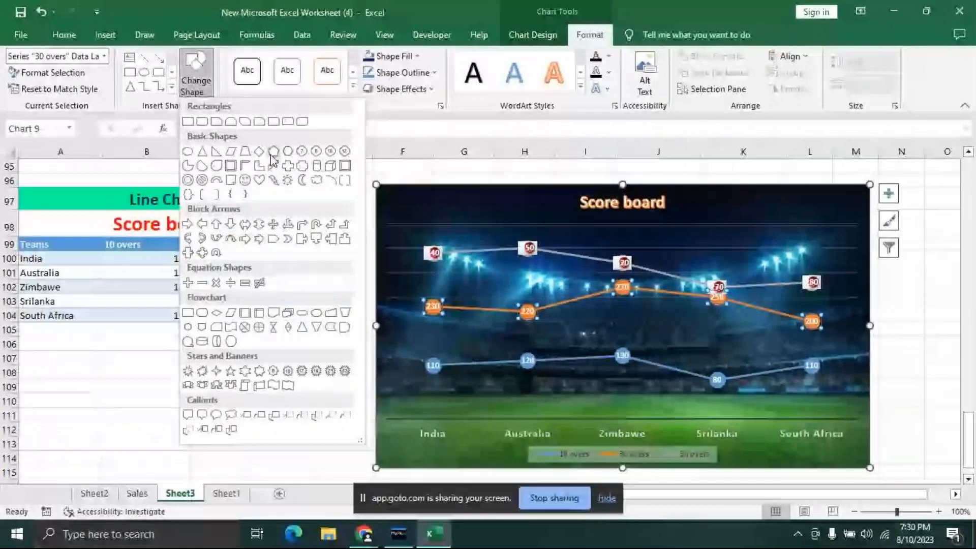
Step: Change the 30 overs data labels to diamond shapes with the recent bright green fill and black text
{"action": "left_click", "coordinate": [272, 156]}
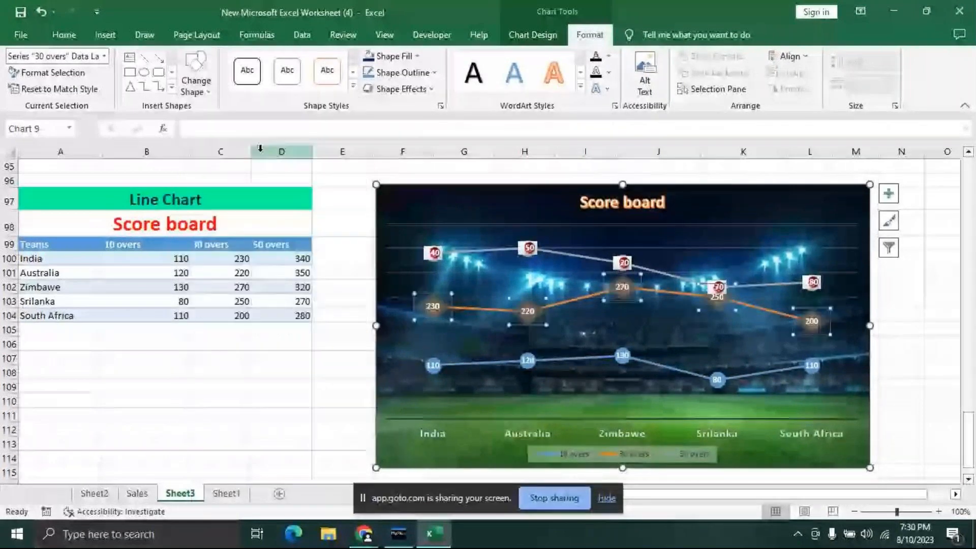
{"action": "left_click", "coordinate": [416, 56]}
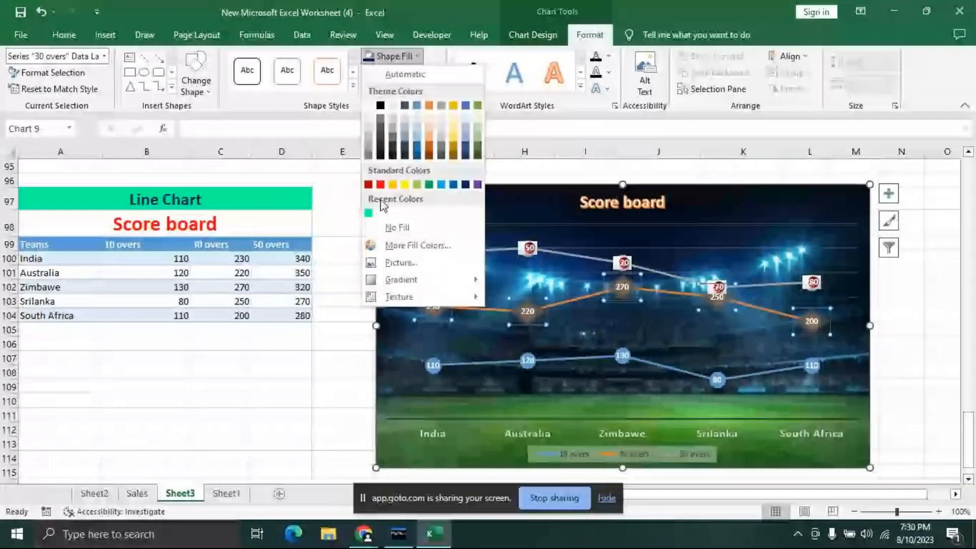
{"action": "left_click", "coordinate": [368, 212]}
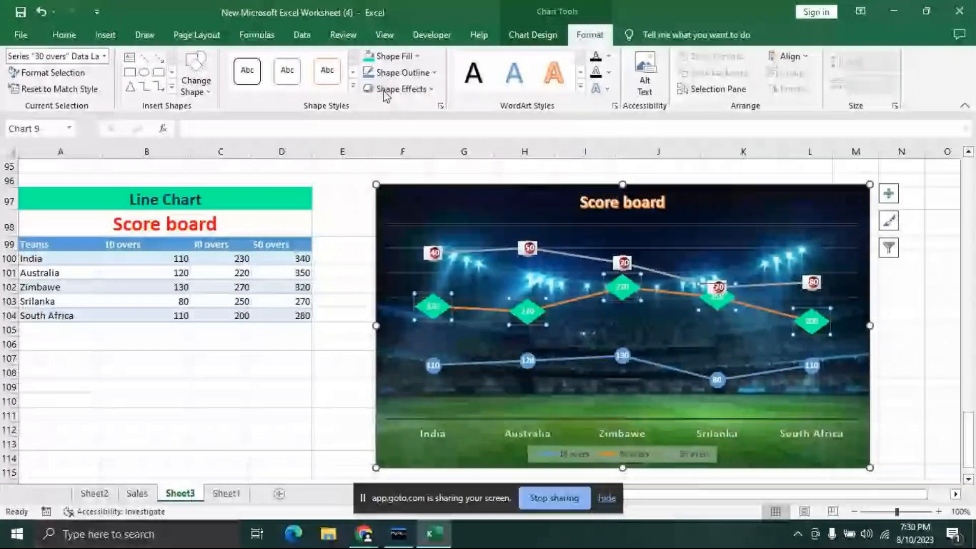
{"action": "left_click", "coordinate": [63, 35]}
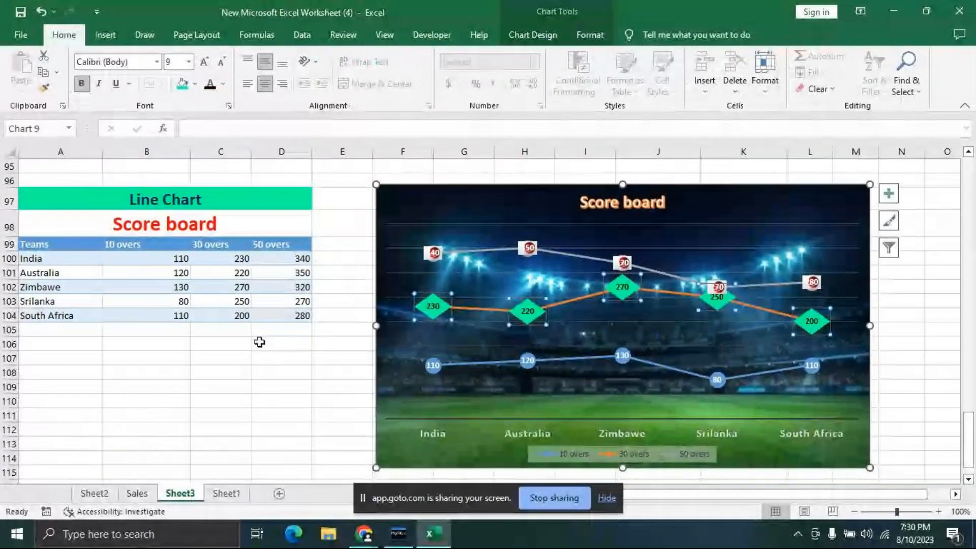
{"action": "left_click", "coordinate": [262, 358]}
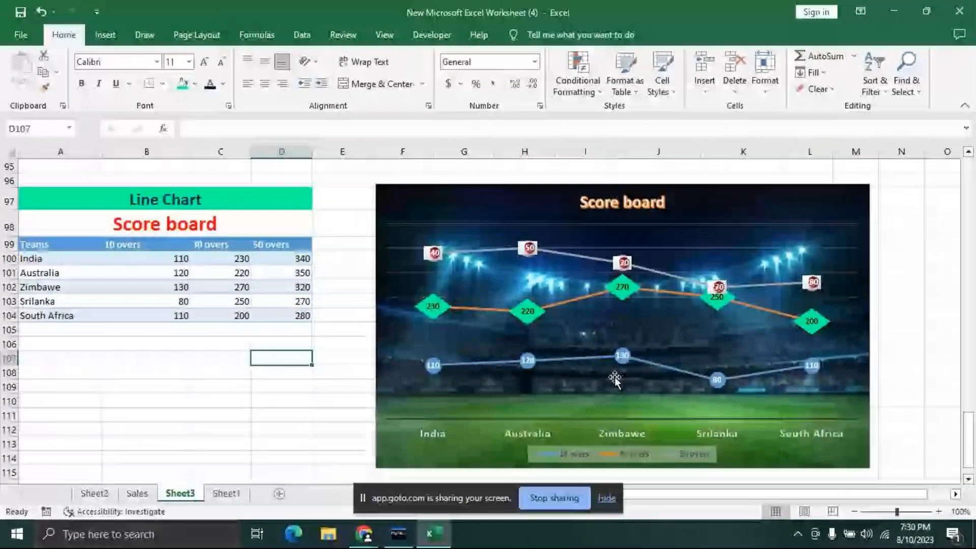
Step: Switch to the GoTo meeting window in Chrome to read the chat, and return to the Excel workbook
{"action": "left_click", "coordinate": [614, 378]}
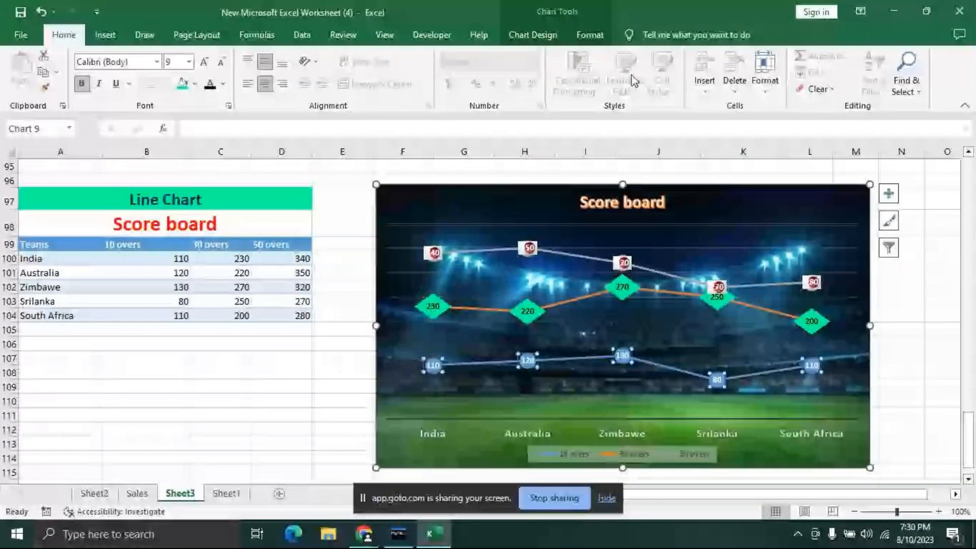
{"action": "left_click", "coordinate": [281, 387]}
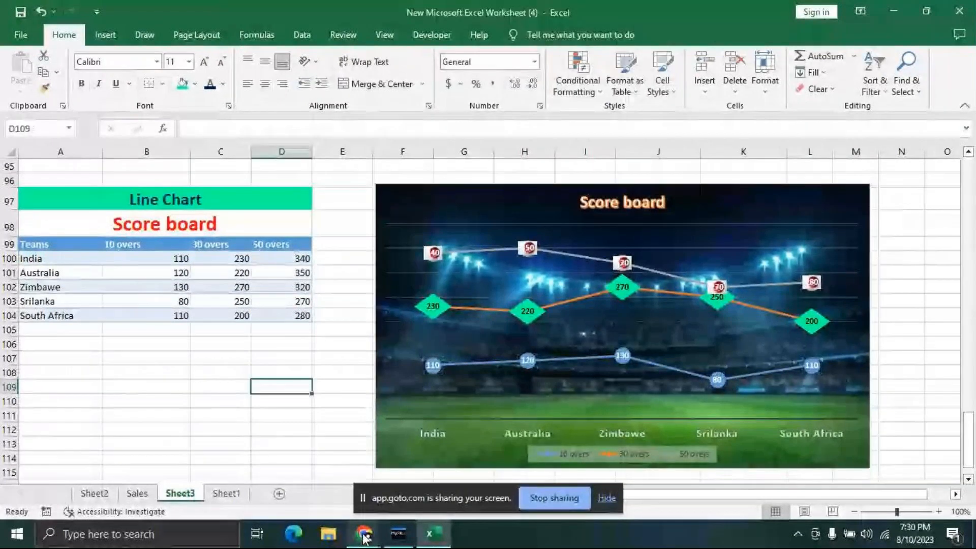
{"action": "mouse_move", "coordinate": [364, 537]}
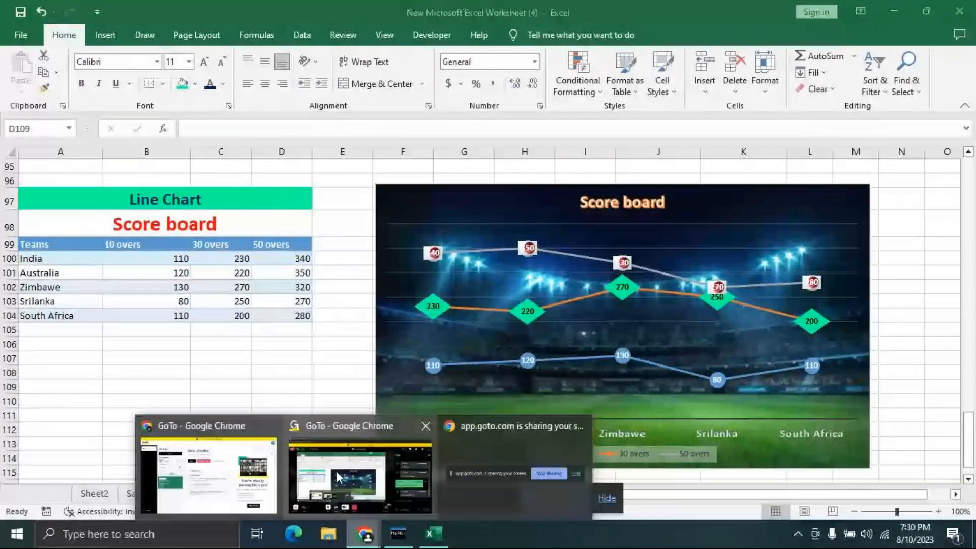
{"action": "left_click", "coordinate": [336, 476]}
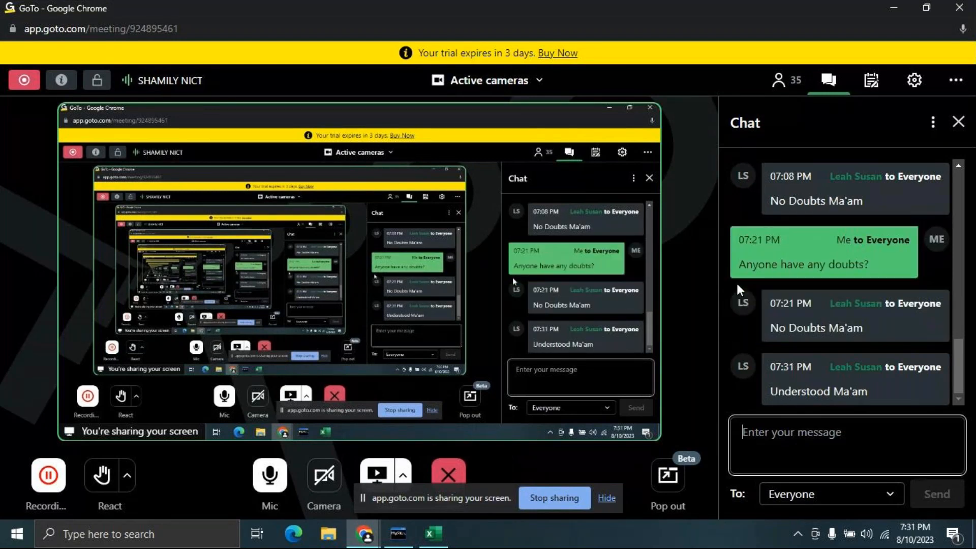
{"action": "left_click", "coordinate": [433, 533]}
{"action": "left_click", "coordinate": [174, 397]}
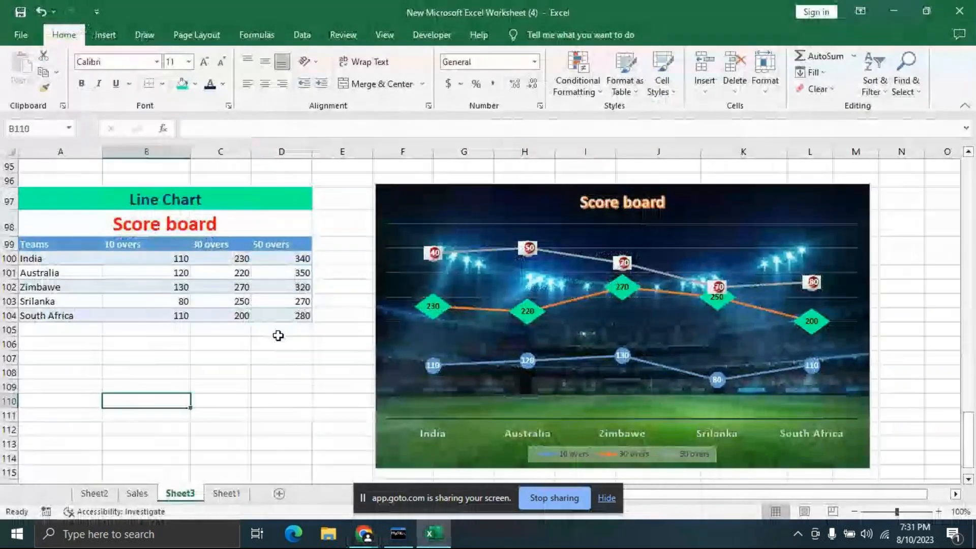
Step: Review the finished charts on Sheet3, including the Score board line chart, the Sales pie chart and the 3D clustered column pivot chart
{"action": "left_click", "coordinate": [674, 362]}
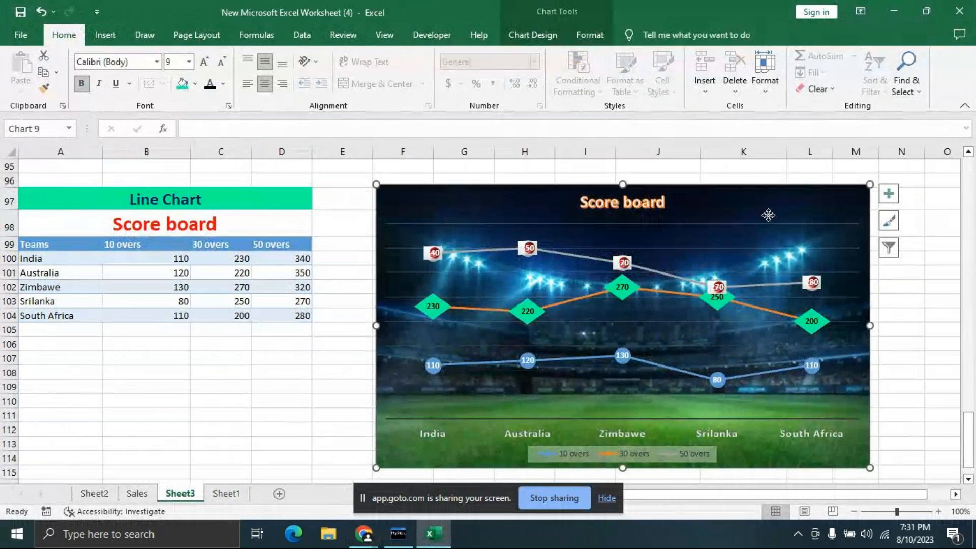
{"action": "left_click", "coordinate": [648, 361]}
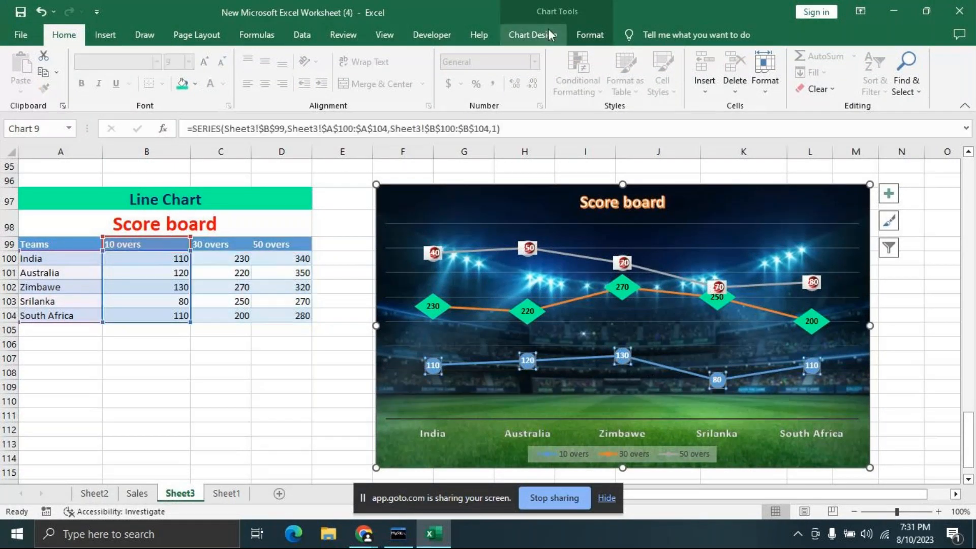
{"action": "left_click", "coordinate": [541, 33]}
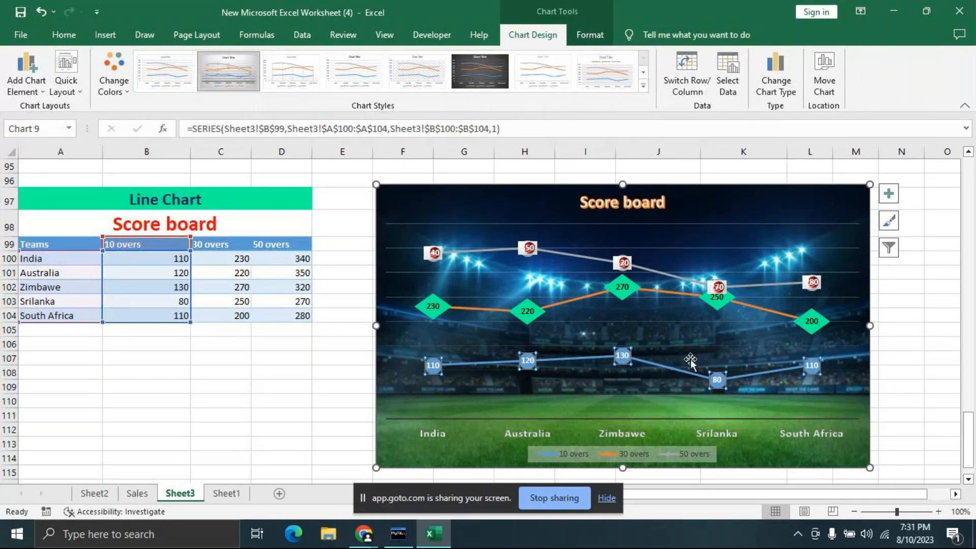
{"action": "scroll", "coordinate": [856, 272], "scroll_direction": "up", "scroll_amount": 4}
{"action": "scroll", "coordinate": [836, 342], "scroll_direction": "up", "scroll_amount": 2}
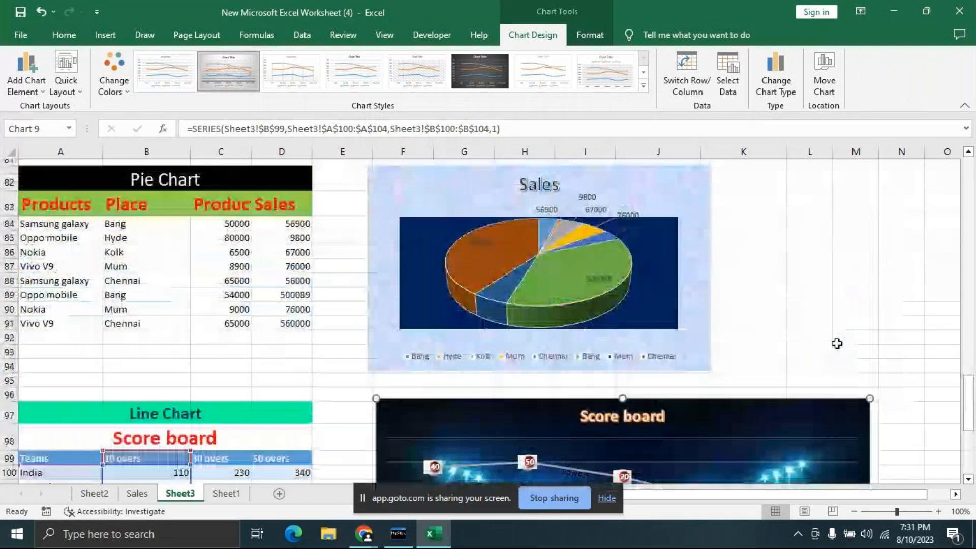
{"action": "scroll", "coordinate": [837, 342], "scroll_direction": "down", "scroll_amount": 3}
{"action": "scroll", "coordinate": [837, 340], "scroll_direction": "down", "scroll_amount": 4}
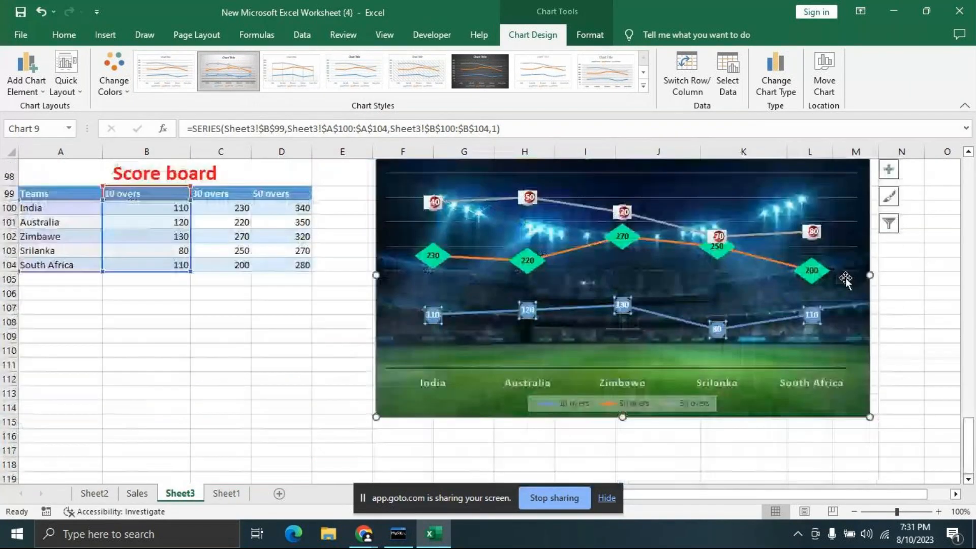
{"action": "left_click", "coordinate": [809, 449]}
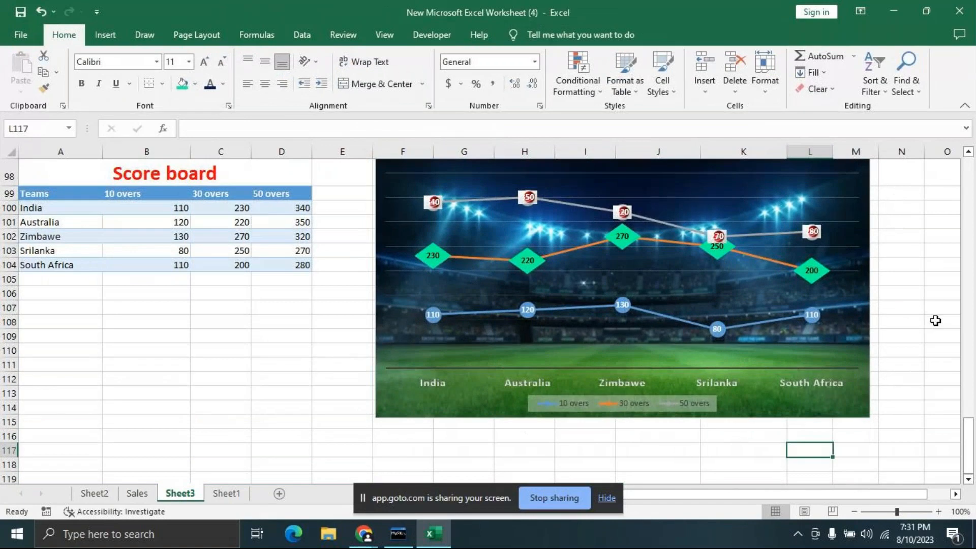
{"action": "scroll", "coordinate": [925, 323], "scroll_direction": "up", "scroll_amount": 4}
{"action": "scroll", "coordinate": [910, 325], "scroll_direction": "down", "scroll_amount": 8}
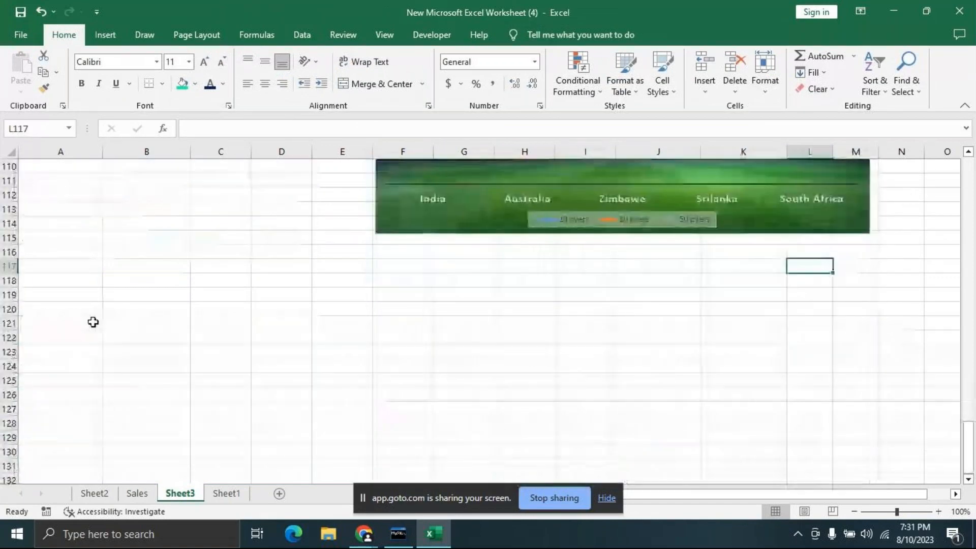
{"action": "left_click", "coordinate": [53, 295]}
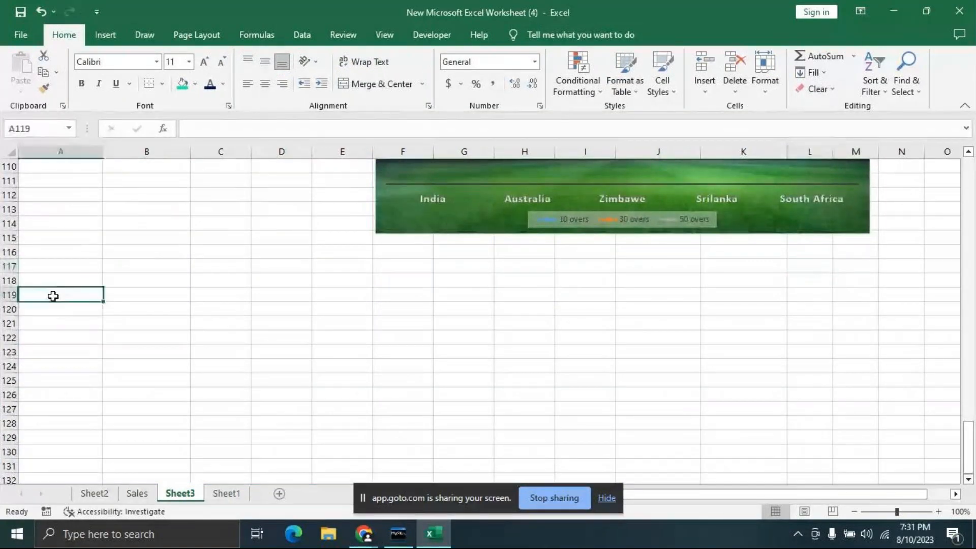
{"action": "scroll", "coordinate": [679, 367], "scroll_direction": "up", "scroll_amount": 5}
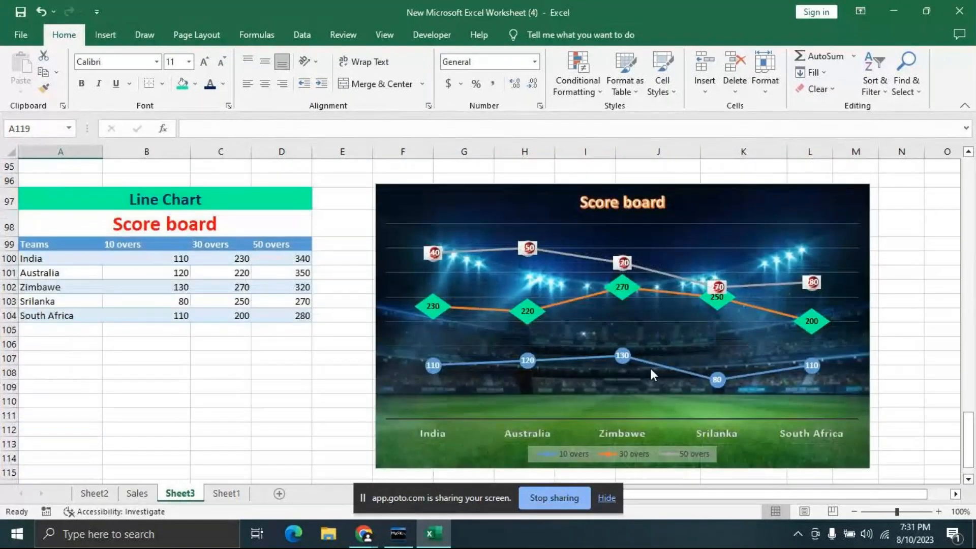
{"action": "scroll", "coordinate": [675, 197], "scroll_direction": "up", "scroll_amount": 6}
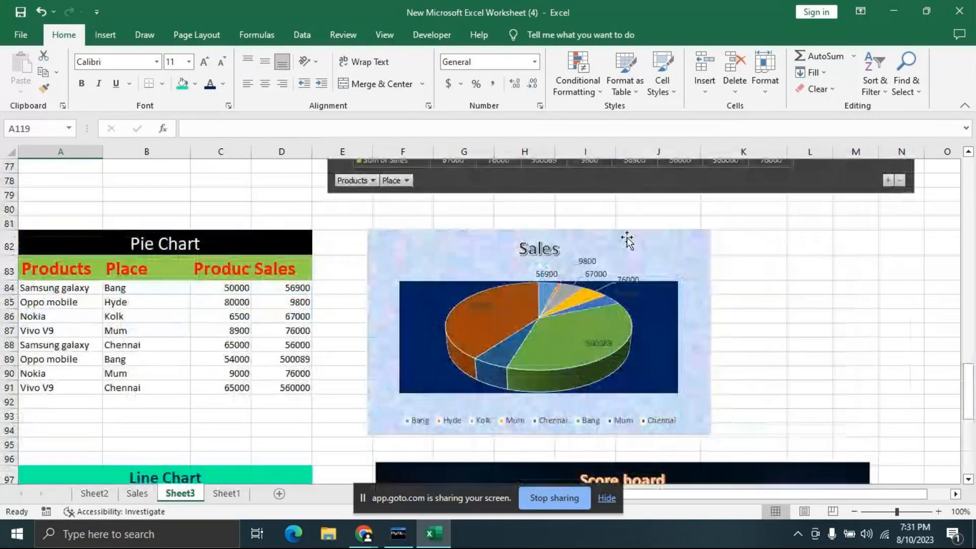
{"action": "scroll", "coordinate": [822, 300], "scroll_direction": "up", "scroll_amount": 8}
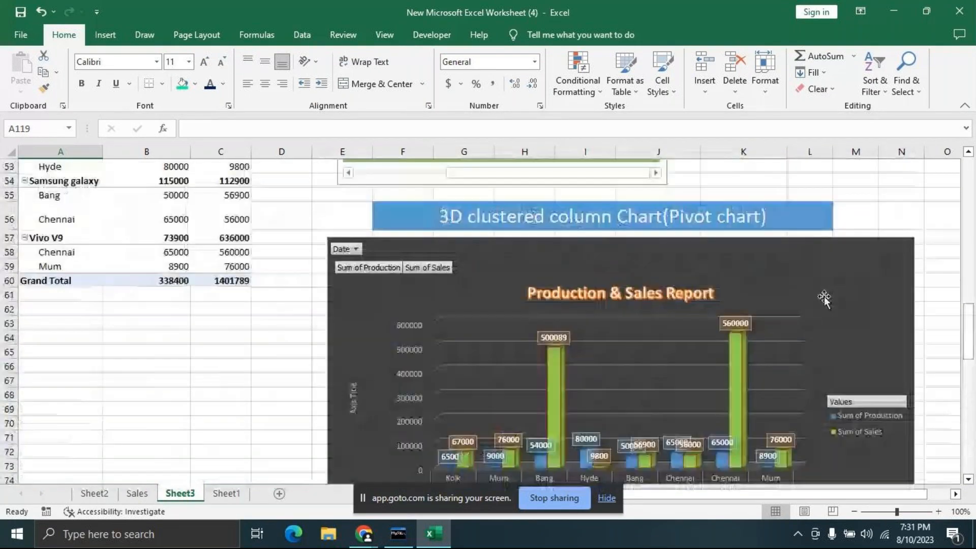
{"action": "scroll", "coordinate": [843, 294], "scroll_direction": "up", "scroll_amount": 6}
{"action": "scroll", "coordinate": [844, 288], "scroll_direction": "down", "scroll_amount": 11}
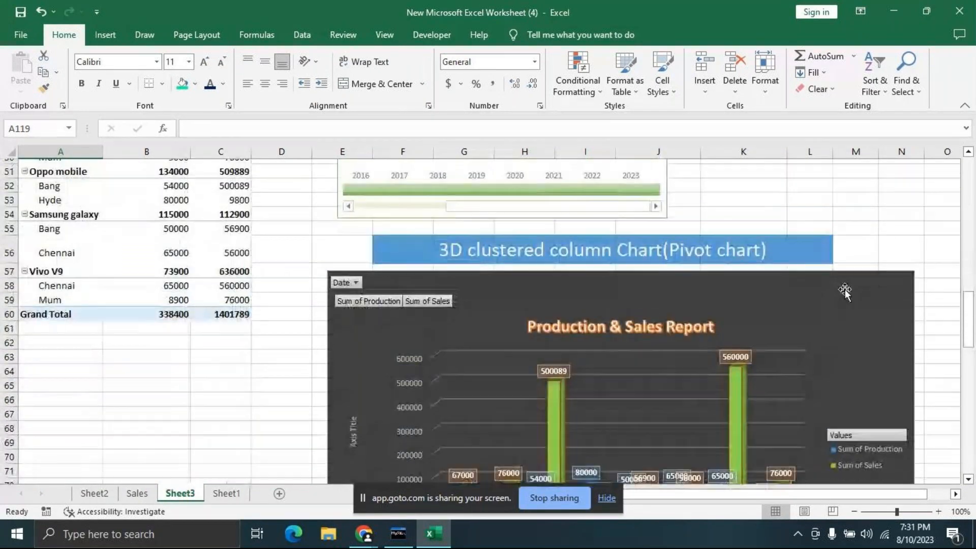
{"action": "scroll", "coordinate": [828, 386], "scroll_direction": "down", "scroll_amount": 15}
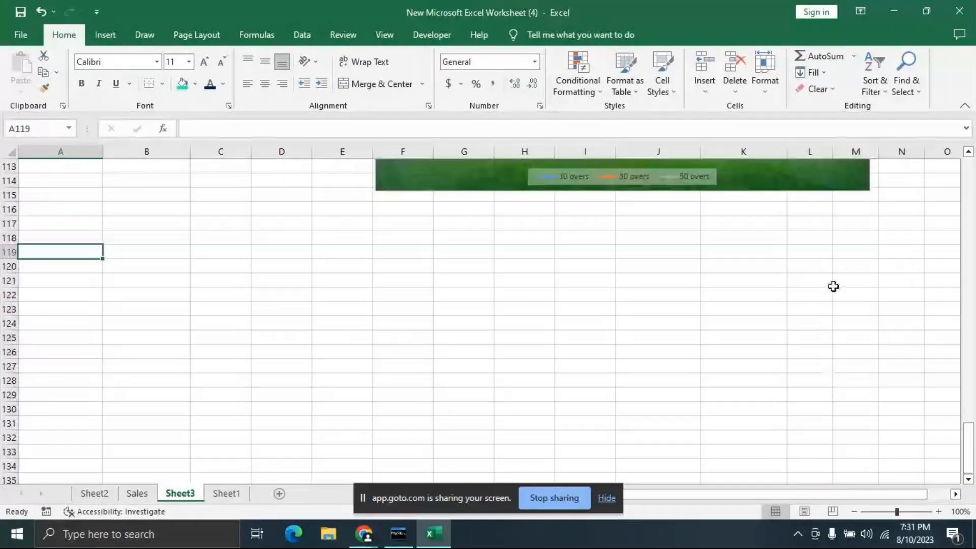
Step: Merge and center A118:D118 below the line chart and enter the heading "Area chart" in dark blue at 20 pt
{"action": "left_click_drag", "start_coordinate": [54, 238], "coordinate": [293, 240]}
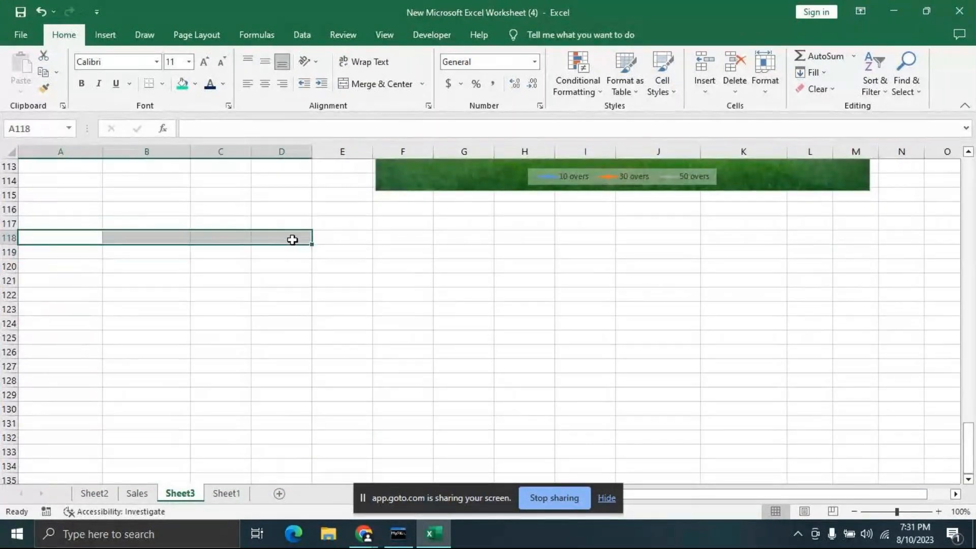
{"action": "left_click", "coordinate": [382, 84]}
{"action": "type", "text": "Area chart"}
{"action": "left_click", "coordinate": [342, 336]}
{"action": "left_click", "coordinate": [131, 233]}
{"action": "left_click", "coordinate": [204, 61]}
{"action": "left_click", "coordinate": [204, 61]}
{"action": "left_click", "coordinate": [204, 61]}
{"action": "left_click", "coordinate": [204, 60]}
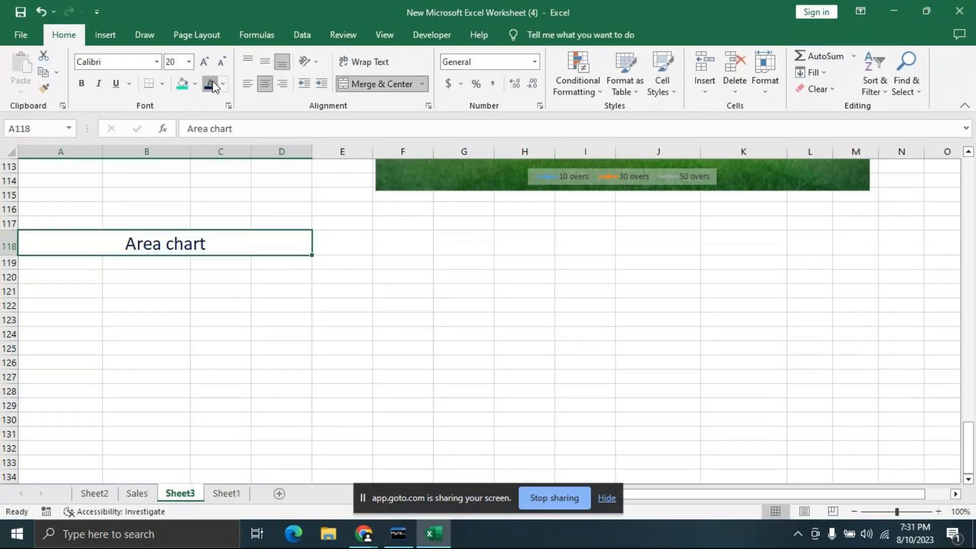
Step: Enter the column headers "Country" in A119 and "Population" in B119 under the Area chart heading
{"action": "left_click", "coordinate": [48, 263]}
{"action": "type", "text": "Country"}
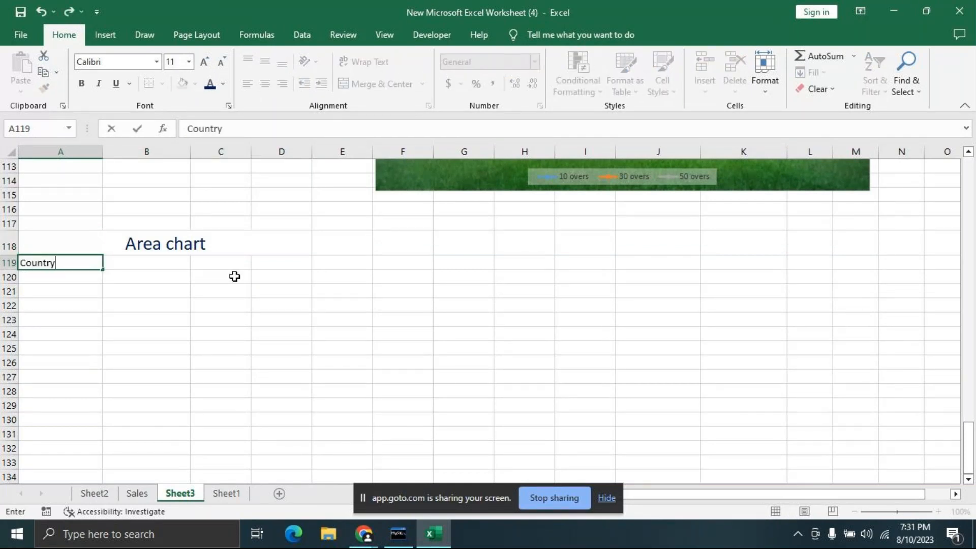
{"action": "key", "text": "Tab"}
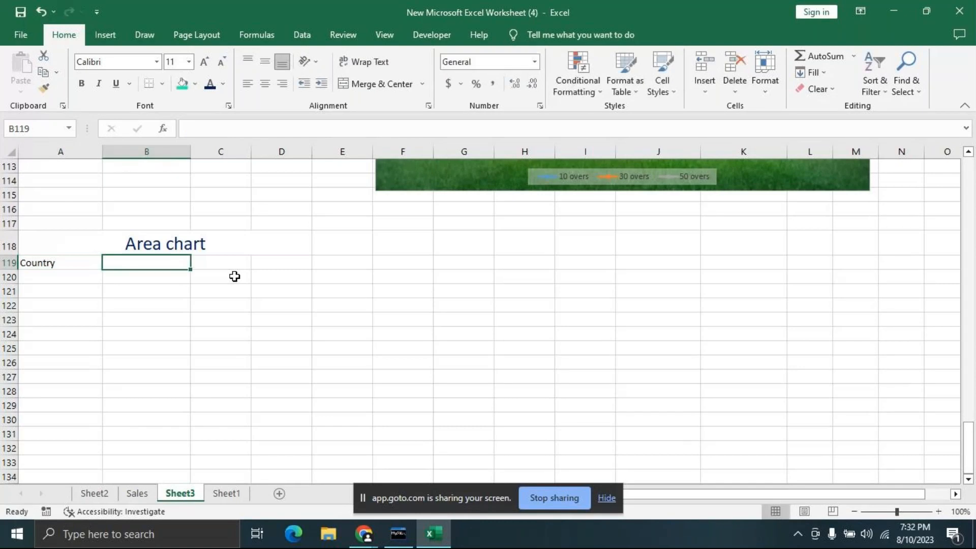
{"action": "type", "text": "Population"}
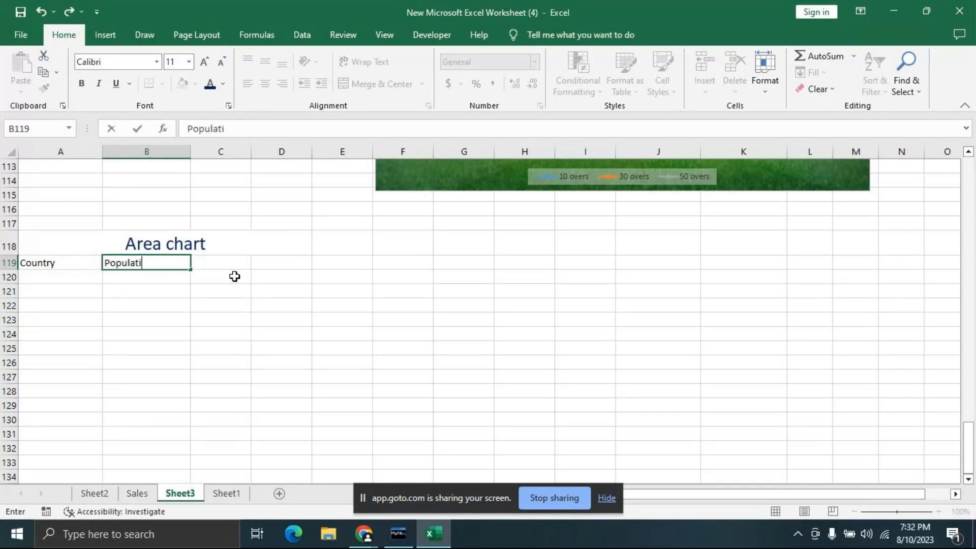
{"action": "left_click", "coordinate": [280, 281]}
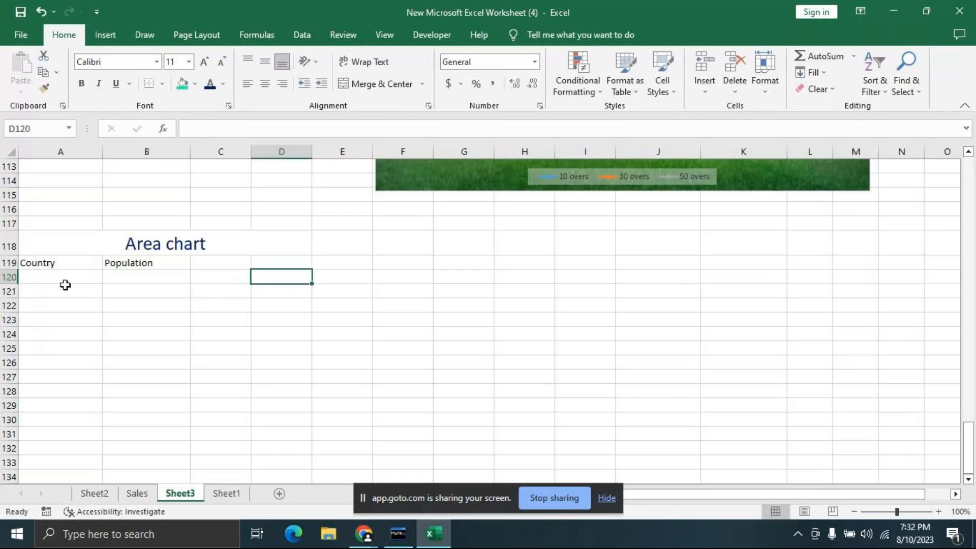
Step: Enter "India" in A120 as the first country of the area chart data
{"action": "left_click", "coordinate": [64, 278]}
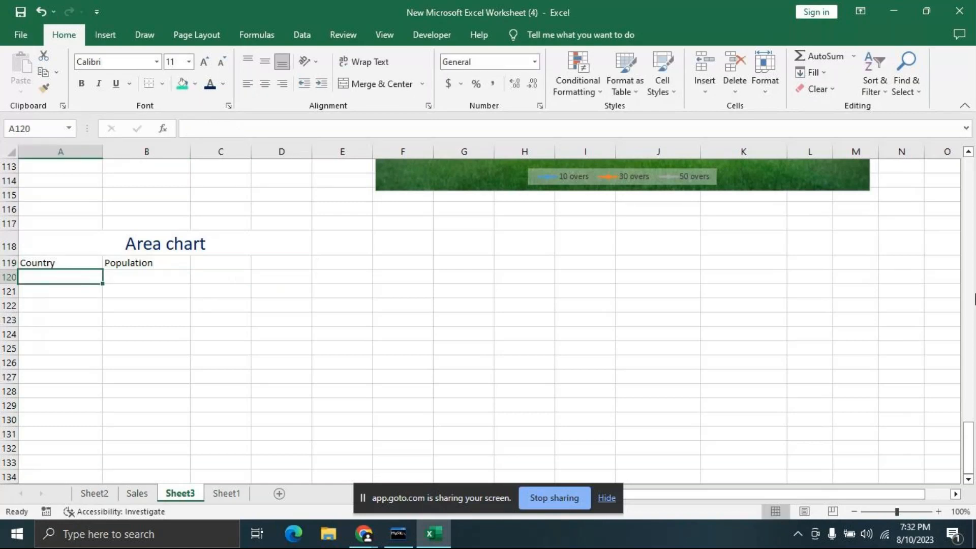
{"action": "type", "text": "In"}
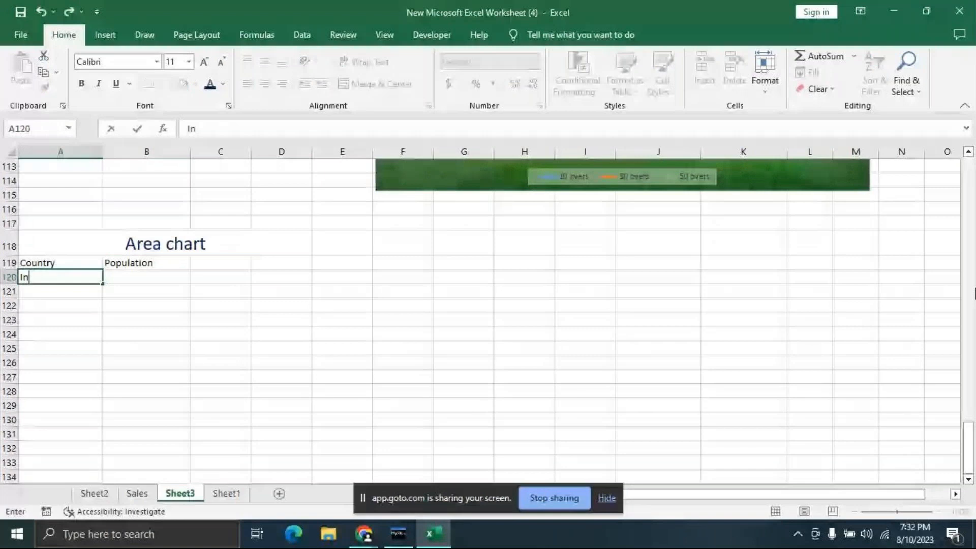
{"action": "type", "text": "dia"}
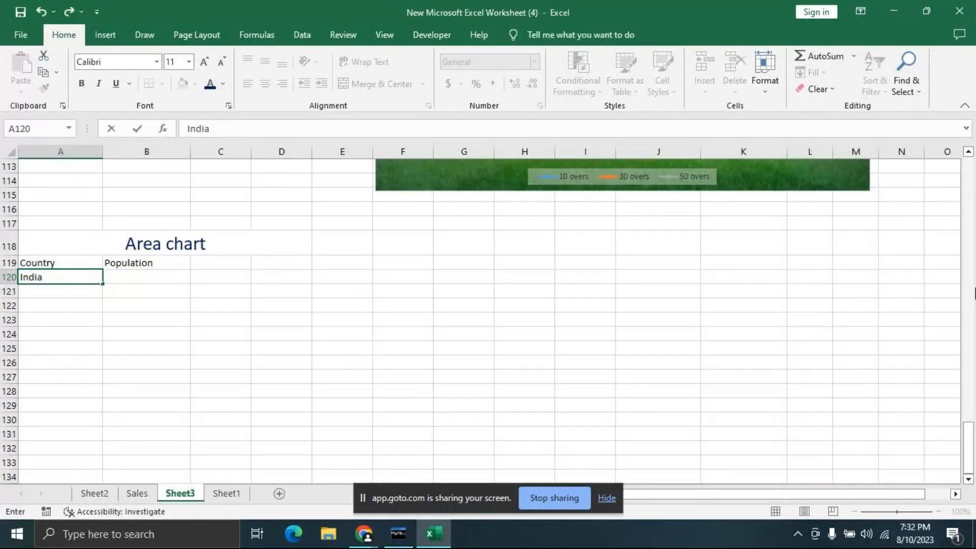
{"action": "key", "text": "Return"}
{"action": "type", "text": "Area chart"}
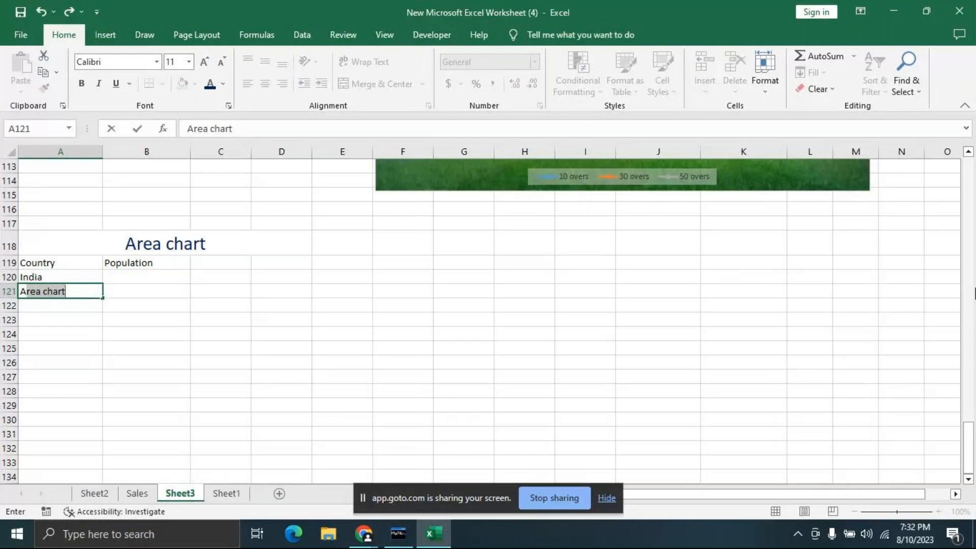
{"action": "key", "text": "BackSpace"}
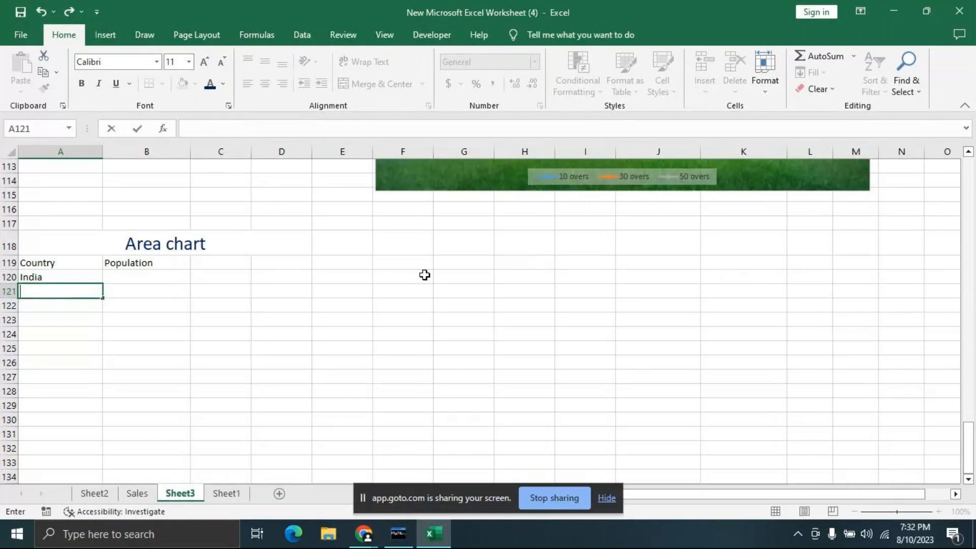
{"action": "left_click", "coordinate": [70, 265]}
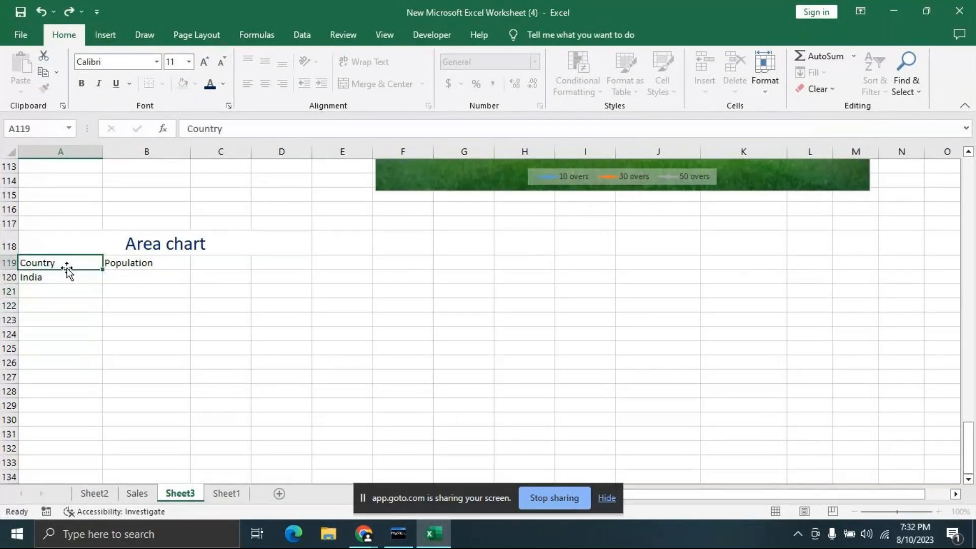
Step: Change the header in A119 to "States" and replace the entry in A120 with "Karnataka"
{"action": "key", "text": "Delete"}
{"action": "type", "text": "Sa"}
{"action": "key", "text": "BackSpace"}
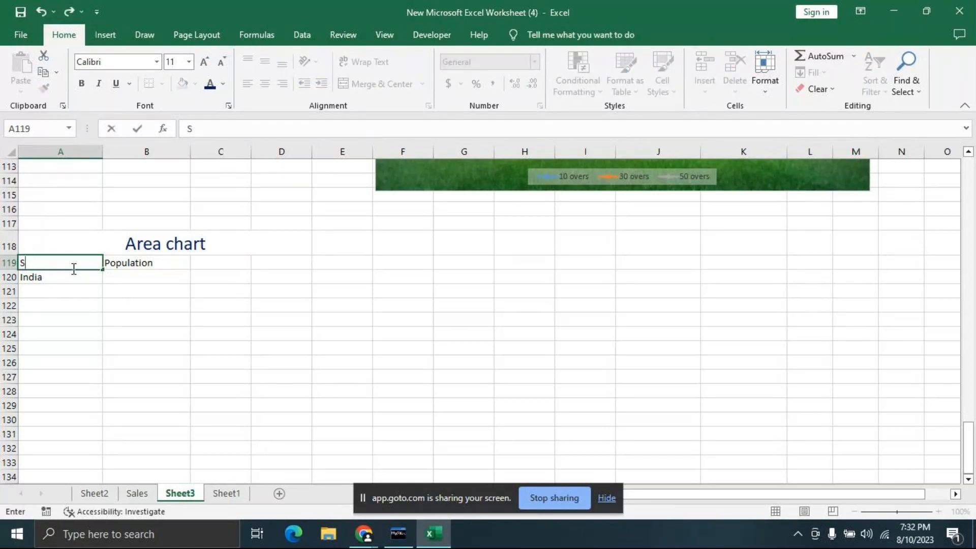
{"action": "type", "text": "tates"}
{"action": "left_click", "coordinate": [37, 277]}
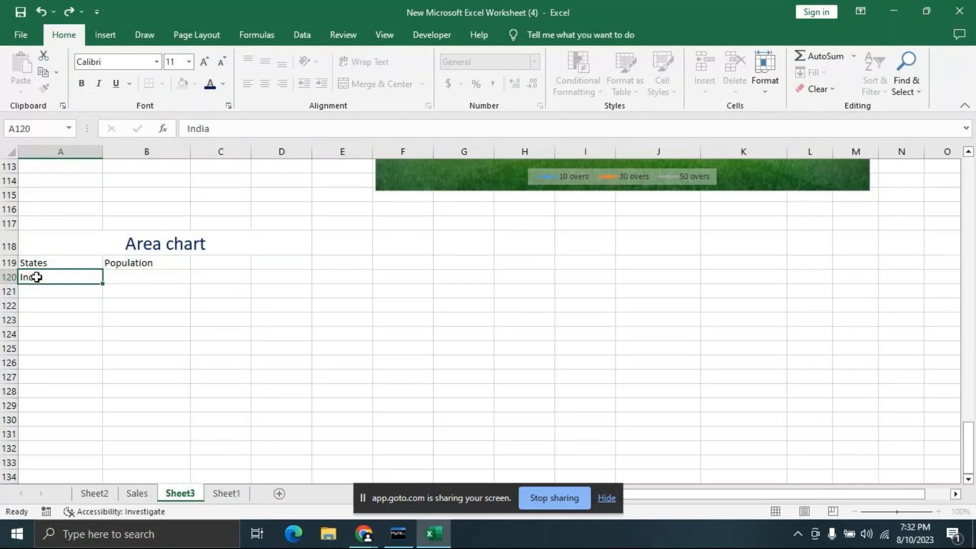
{"action": "type", "text": "Karnatak"}
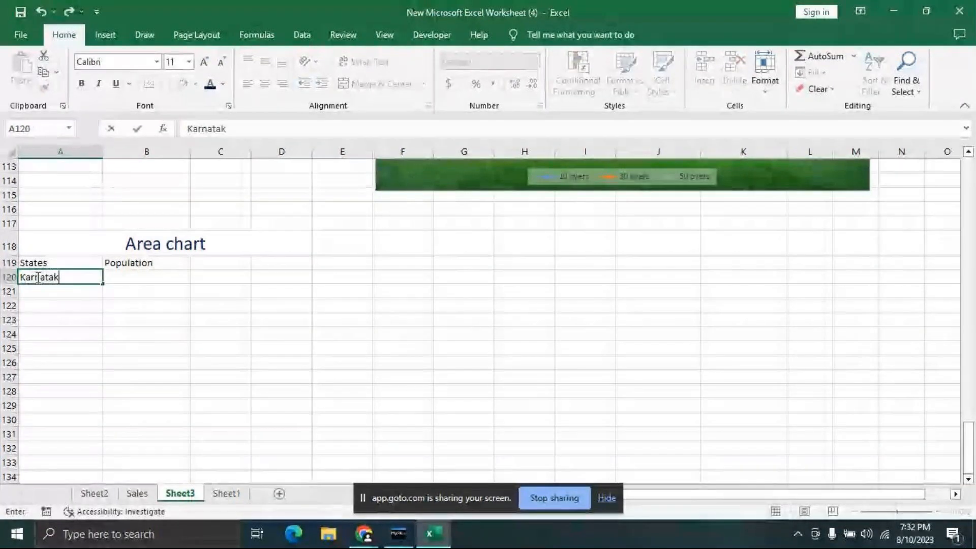
{"action": "type", "text": "a"}
{"action": "key", "text": "Return"}
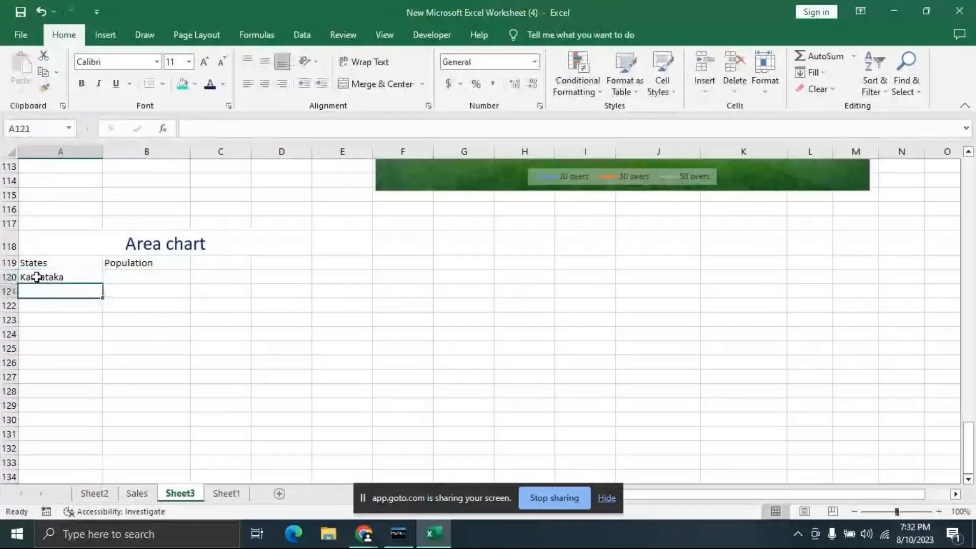
Step: Enter the state names "Bihar", "Andhra Pradesh" and "Telengana" in A121:A123
{"action": "type", "text": "B"}
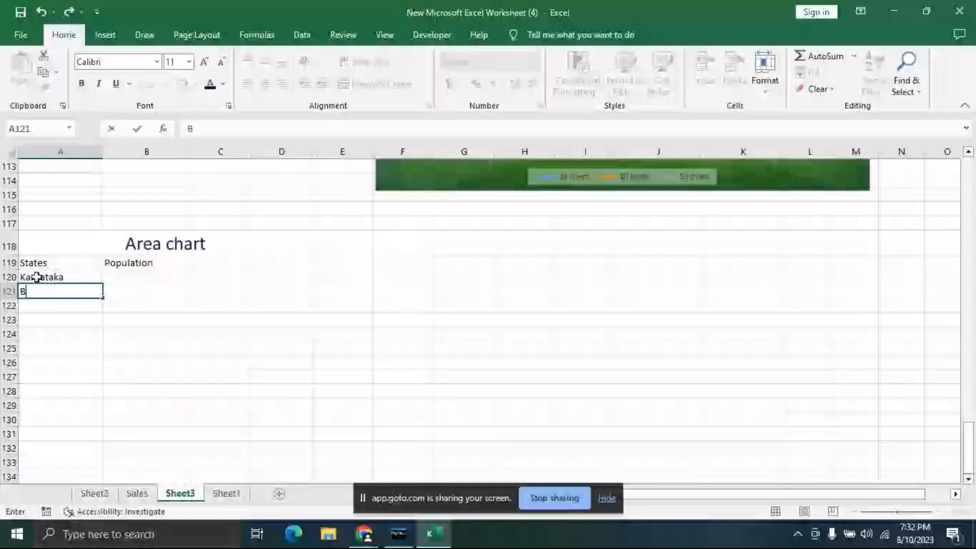
{"action": "type", "text": "ihar"}
{"action": "key", "text": "Return"}
{"action": "type", "text": "An"}
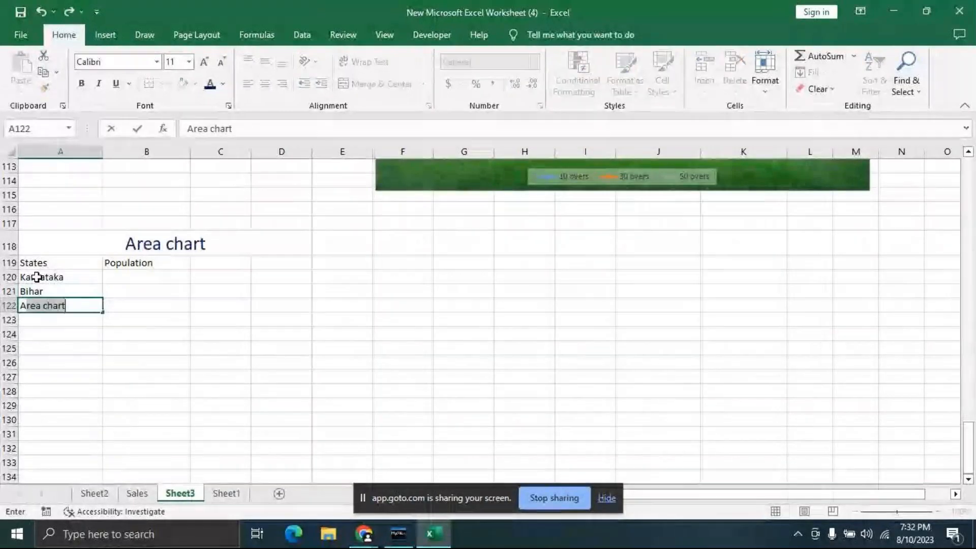
{"action": "type", "text": "dhra"}
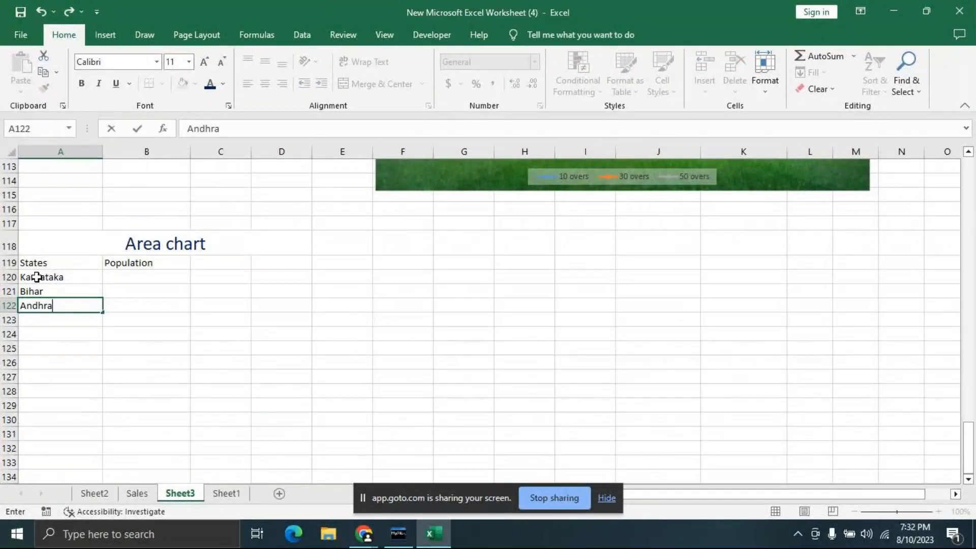
{"action": "type", "text": " Pradesh"}
{"action": "key", "text": "ctrl+Return"}
{"action": "key", "text": "Return"}
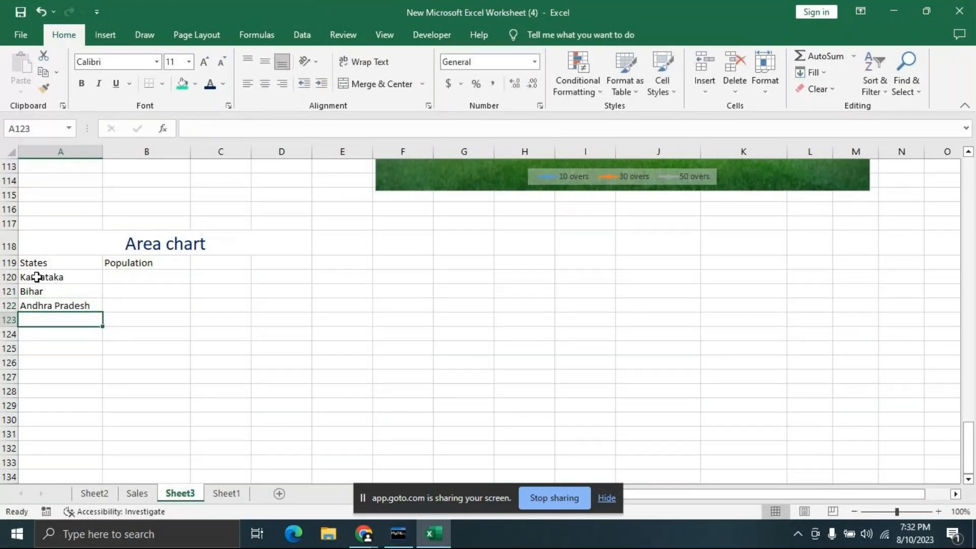
{"action": "type", "text": "T"}
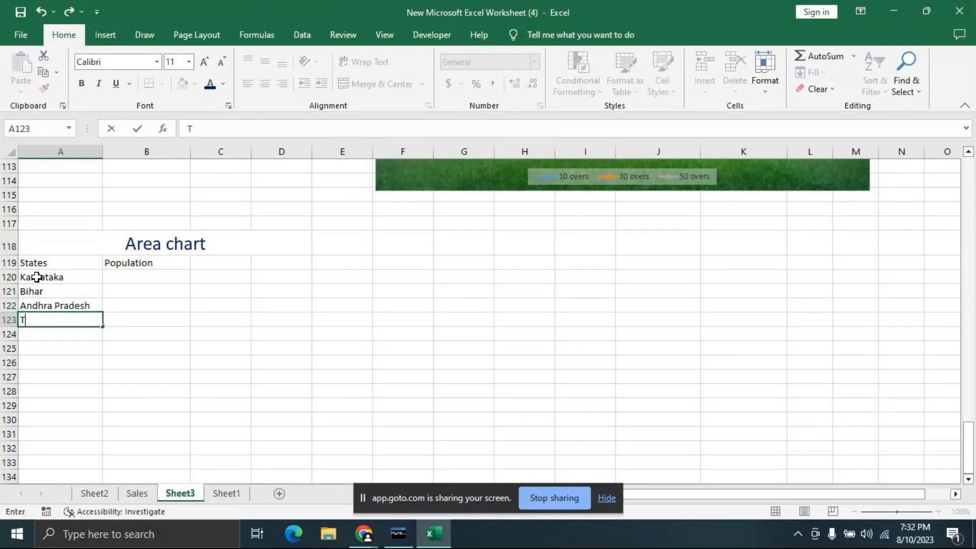
{"action": "type", "text": "elengana"}
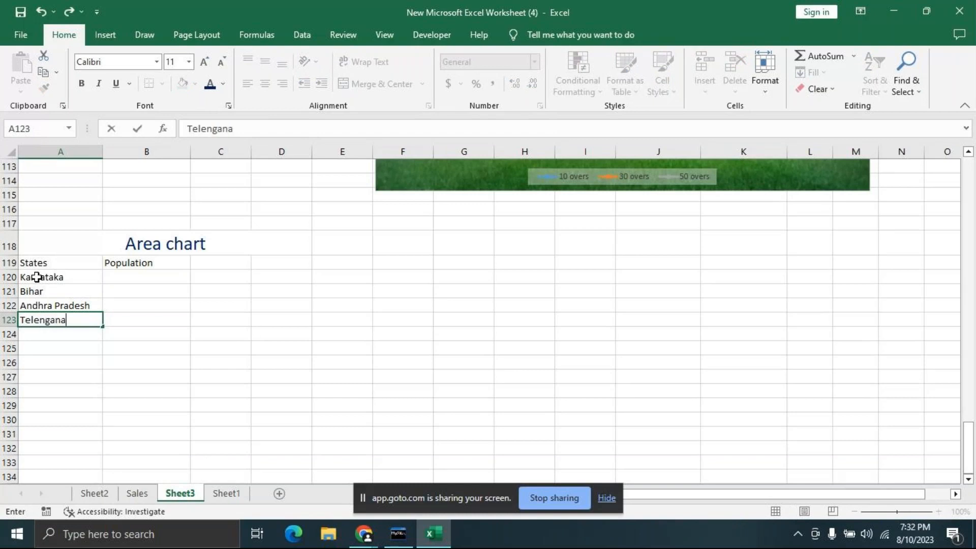
{"action": "key", "text": "Return"}
Step: Complete the states list with "Maharastra", "Kashmir" and "Delhi" in A124:A126
{"action": "type", "text": "Mah"}
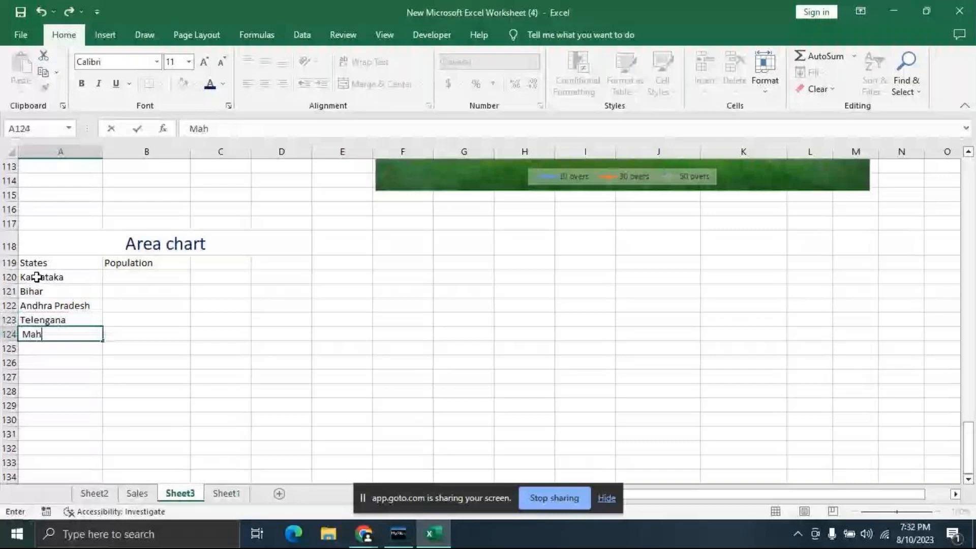
{"action": "type", "text": "a"}
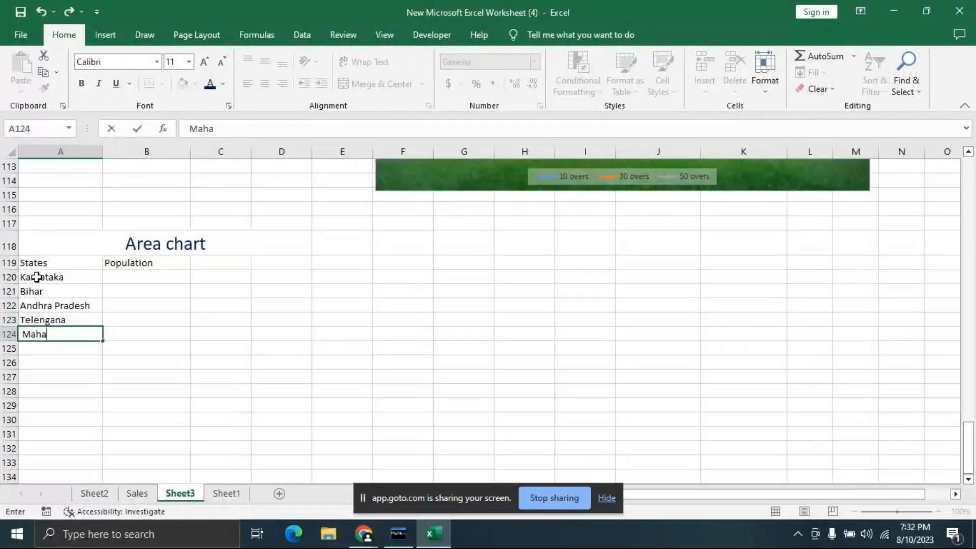
{"action": "type", "text": "rastra"}
{"action": "key", "text": "Return"}
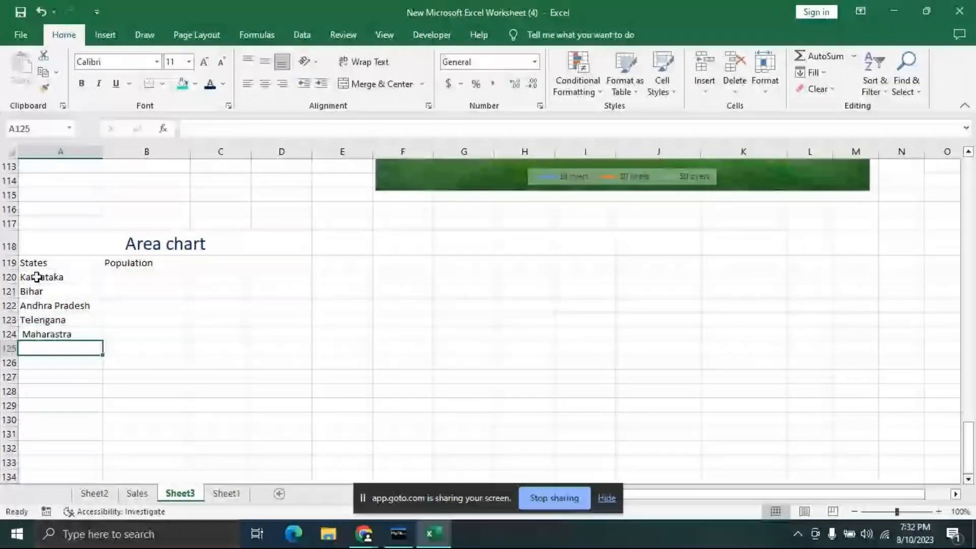
{"action": "type", "text": "Kas"}
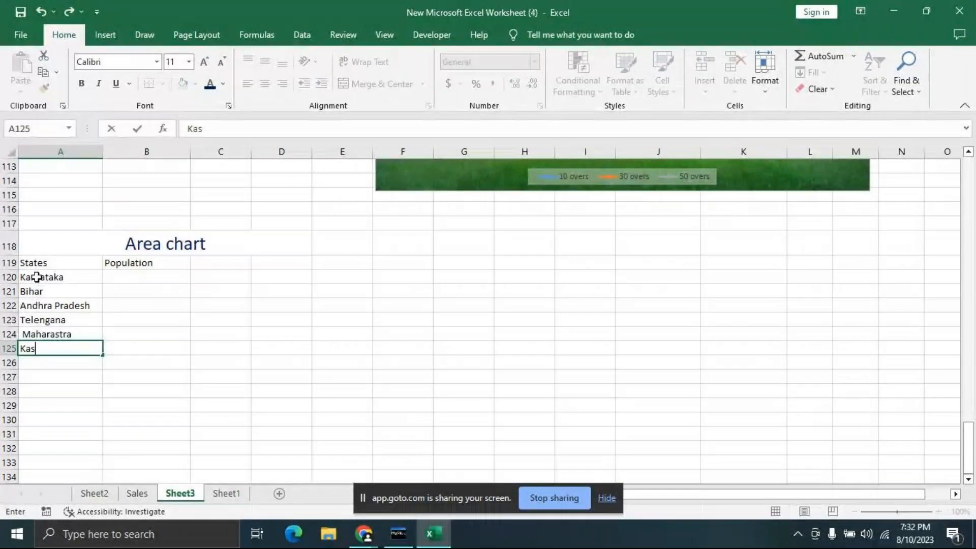
{"action": "type", "text": "hmir"}
{"action": "key", "text": "Return"}
{"action": "type", "text": "De"}
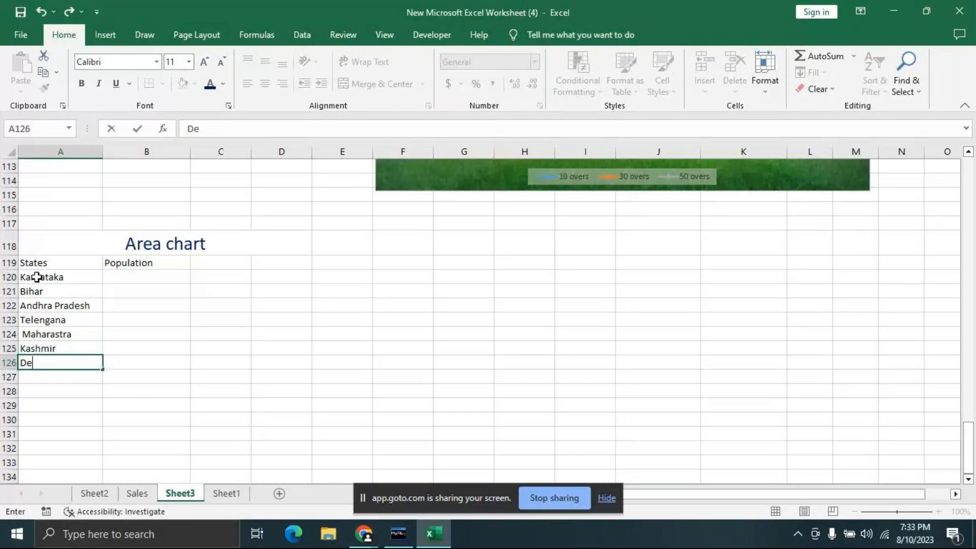
{"action": "type", "text": "lhi"}
{"action": "key", "text": "Return"}
Step: Enter the populations 500000, 65000, 54980 and 56700 in B120:B123 for Karnataka, Bihar, Andhra Pradesh and Telengana
{"action": "left_click", "coordinate": [148, 276]}
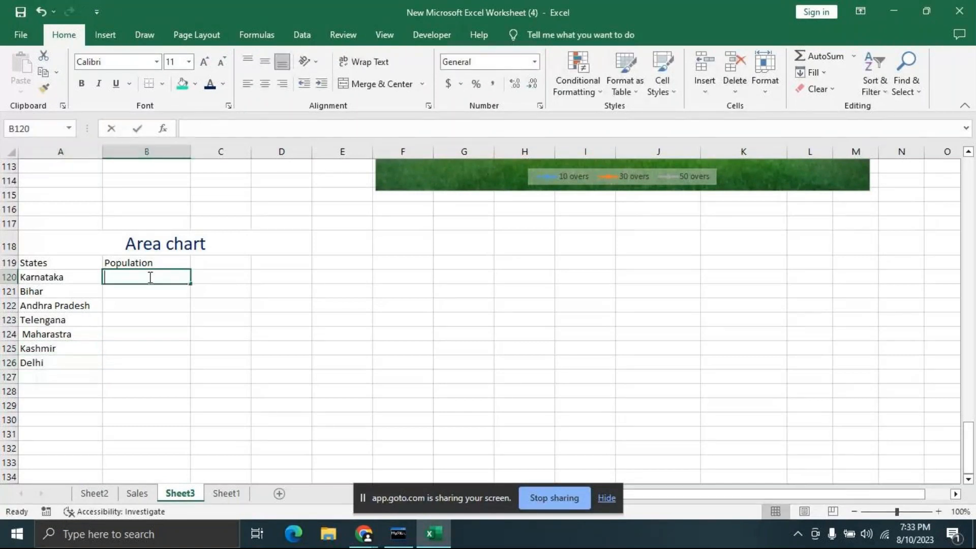
{"action": "type", "text": "500000"}
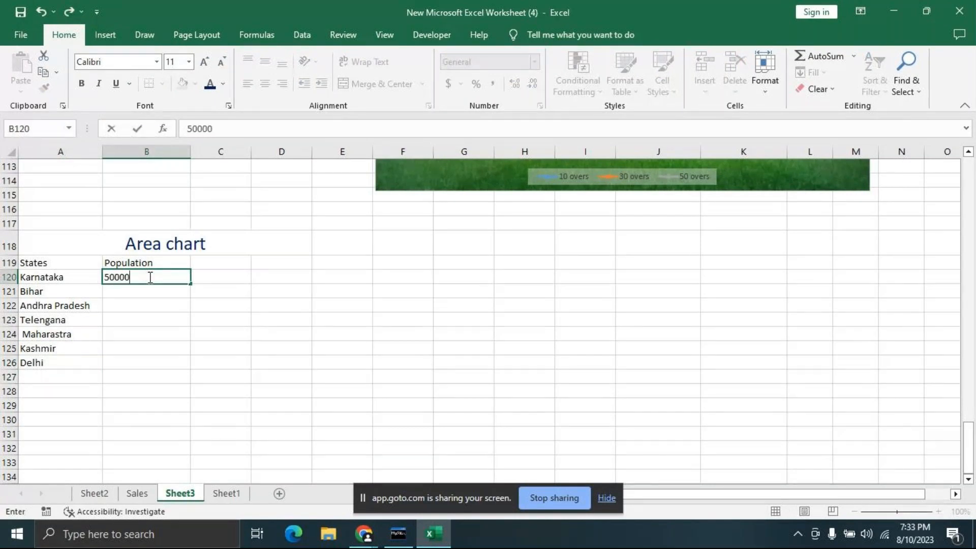
{"action": "key", "text": "Return"}
{"action": "type", "text": "65000"}
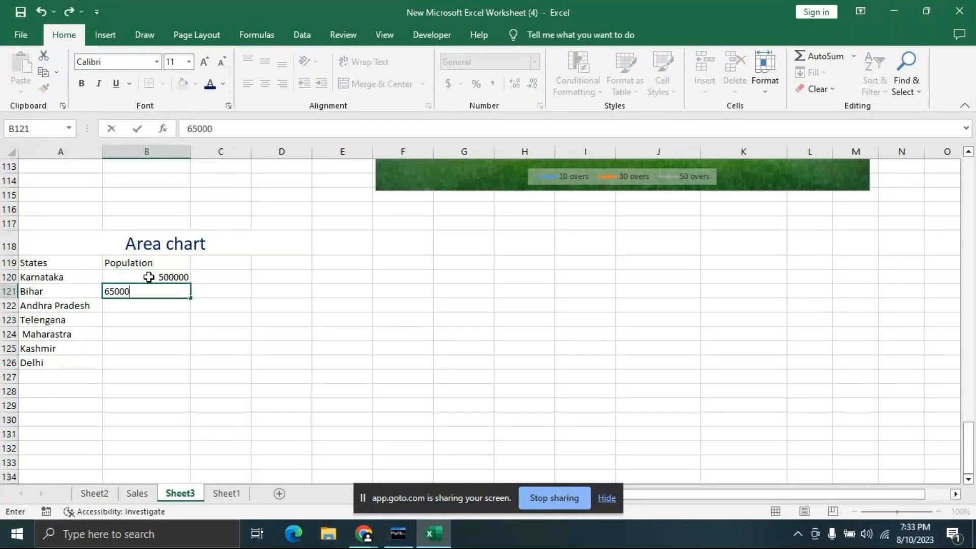
{"action": "key", "text": "Return"}
{"action": "type", "text": "54980"}
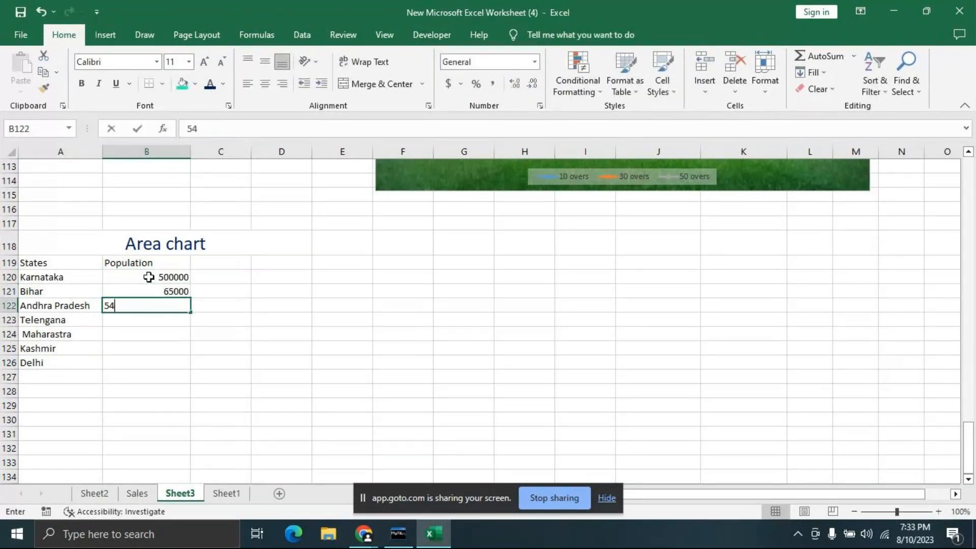
{"action": "key", "text": "Return"}
{"action": "type", "text": "56700"}
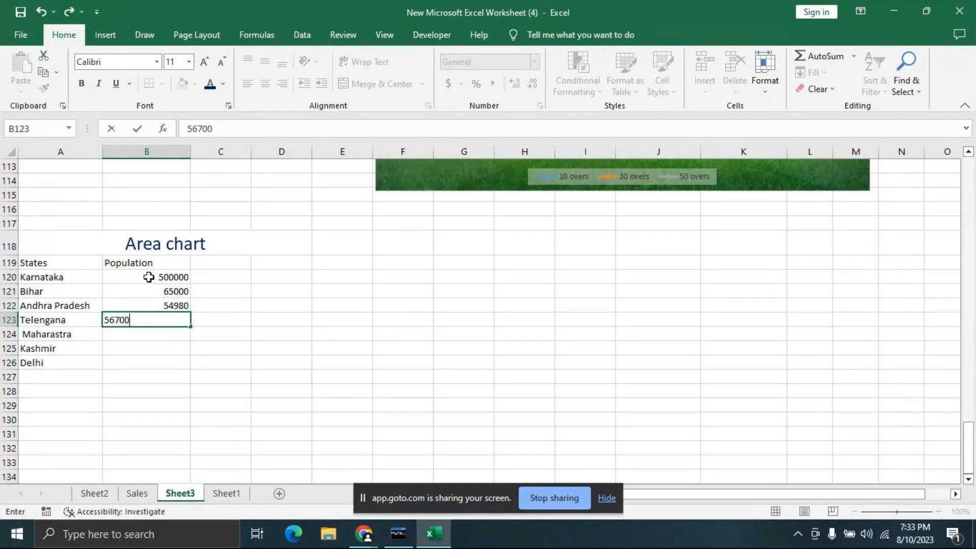
{"action": "key", "text": "Return"}
Step: Enter the populations 654000, 400000 and 650000 in B124:B126 for Maharastra, Kashmir and Delhi
{"action": "type", "text": "654"}
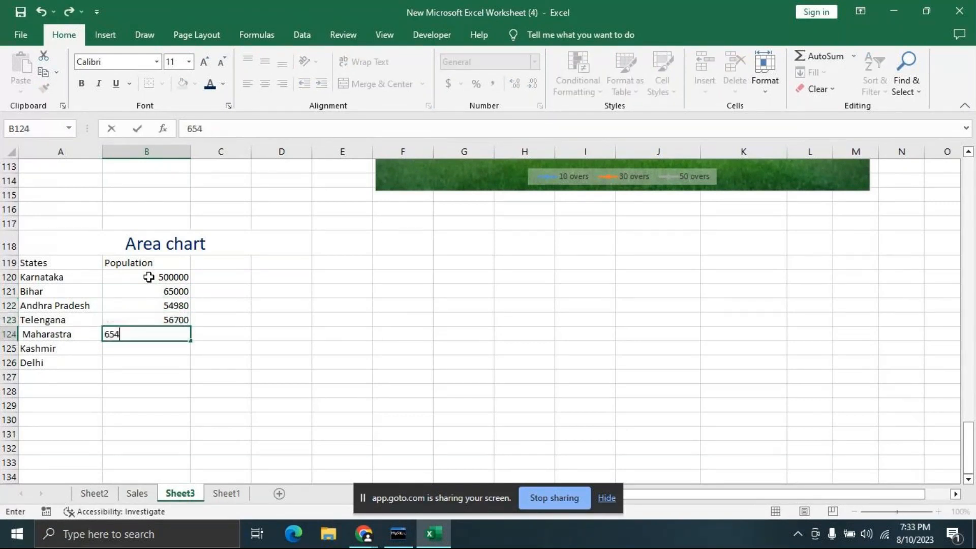
{"action": "type", "text": "000"}
{"action": "key", "text": "Return"}
{"action": "type", "text": "400000"}
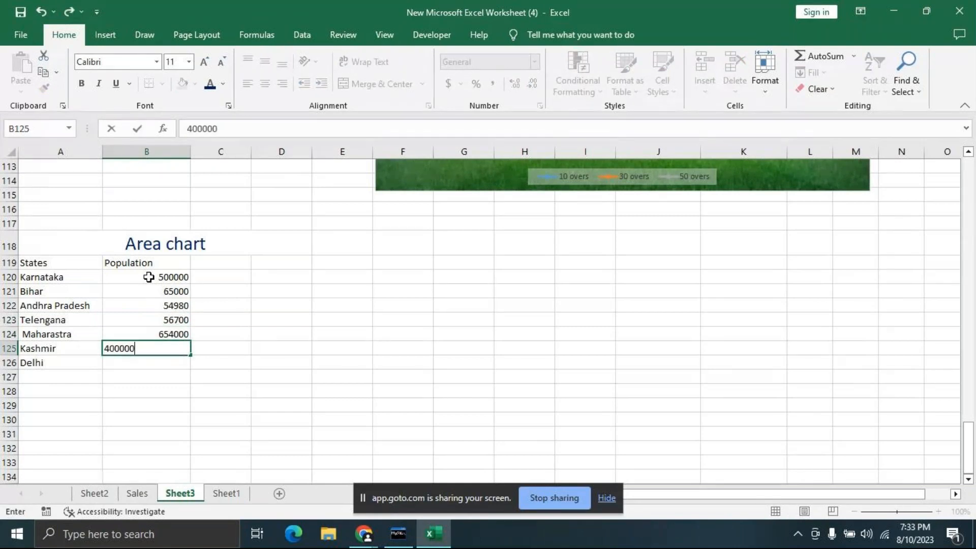
{"action": "key", "text": "Return"}
{"action": "type", "text": "65000"}
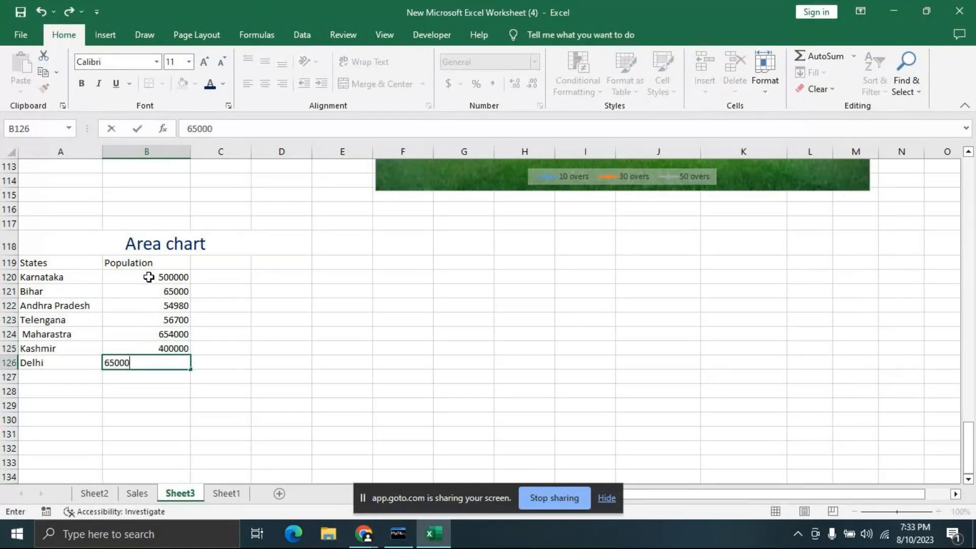
{"action": "type", "text": "0"}
{"action": "key", "text": "Return"}
{"action": "left_click", "coordinate": [358, 303]}
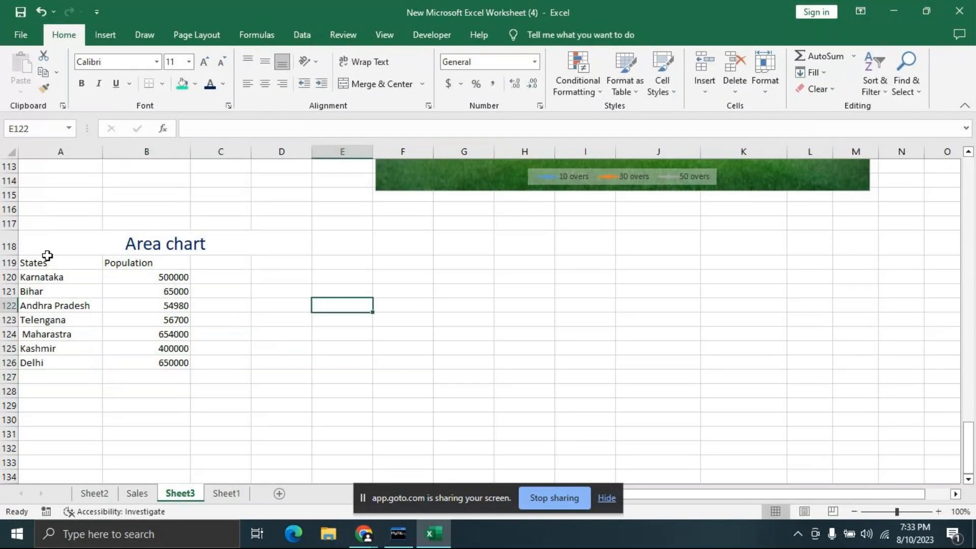
Step: Format A119:B126 as a table with headers in a light gold style and sort the States column A to Z
{"action": "left_click_drag", "start_coordinate": [50, 260], "coordinate": [161, 360]}
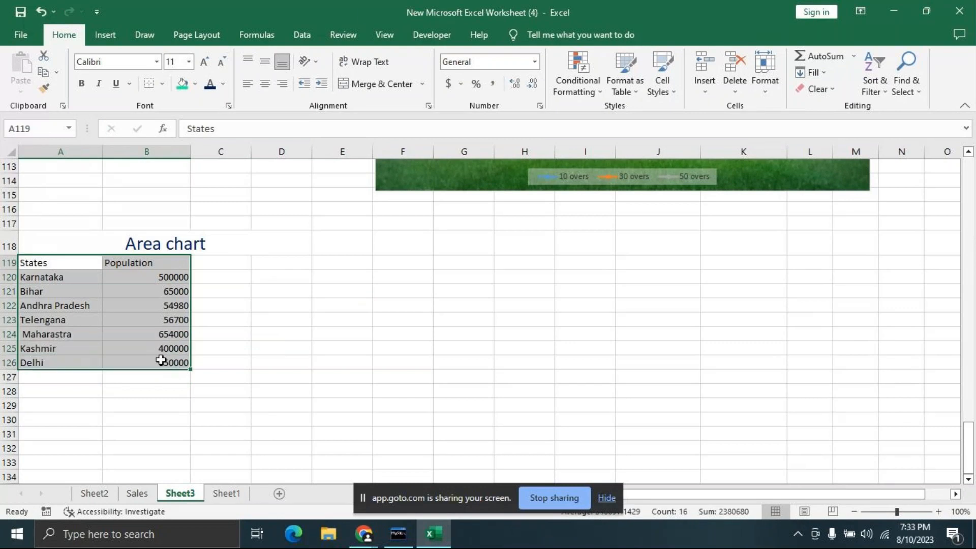
{"action": "left_click", "coordinate": [633, 91]}
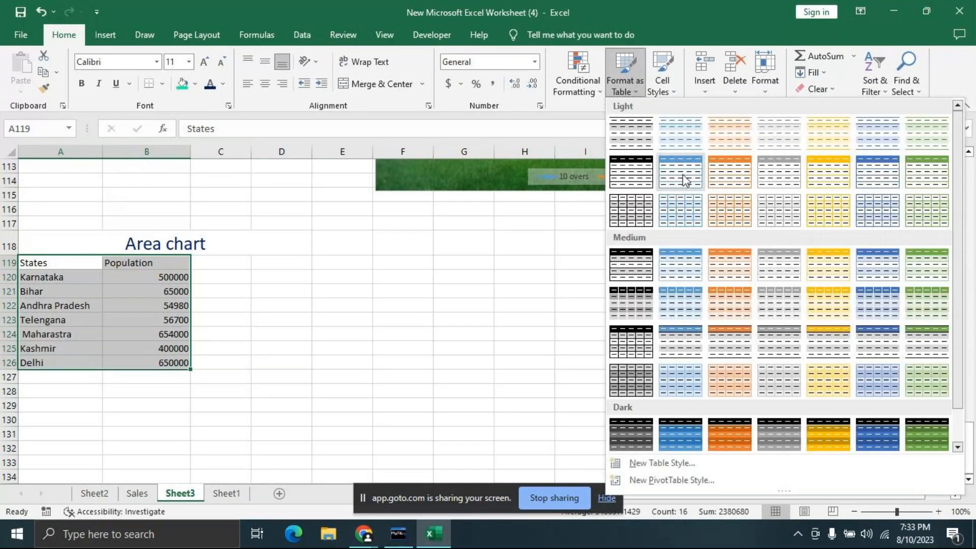
{"action": "left_click", "coordinate": [830, 171]}
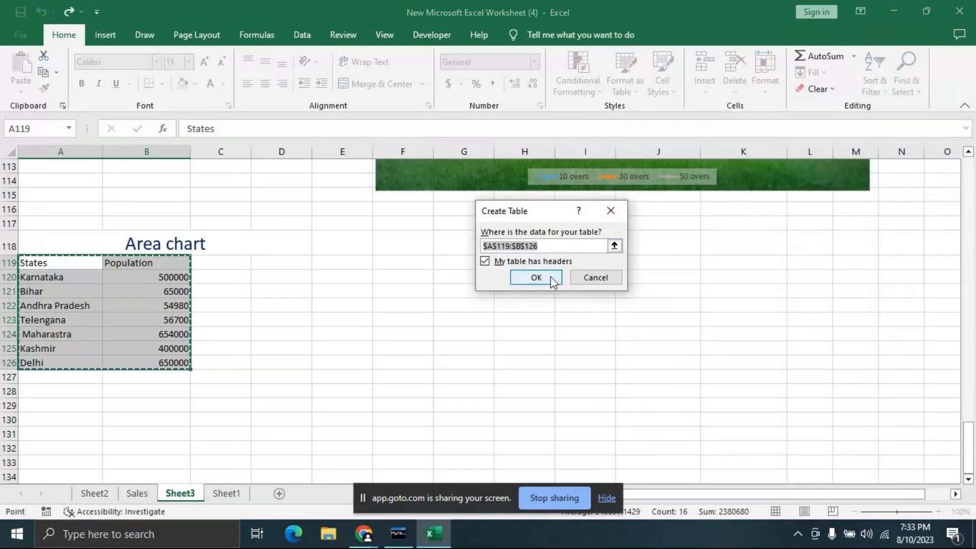
{"action": "left_click", "coordinate": [552, 278]}
{"action": "left_click_drag", "start_coordinate": [366, 305], "coordinate": [406, 305]}
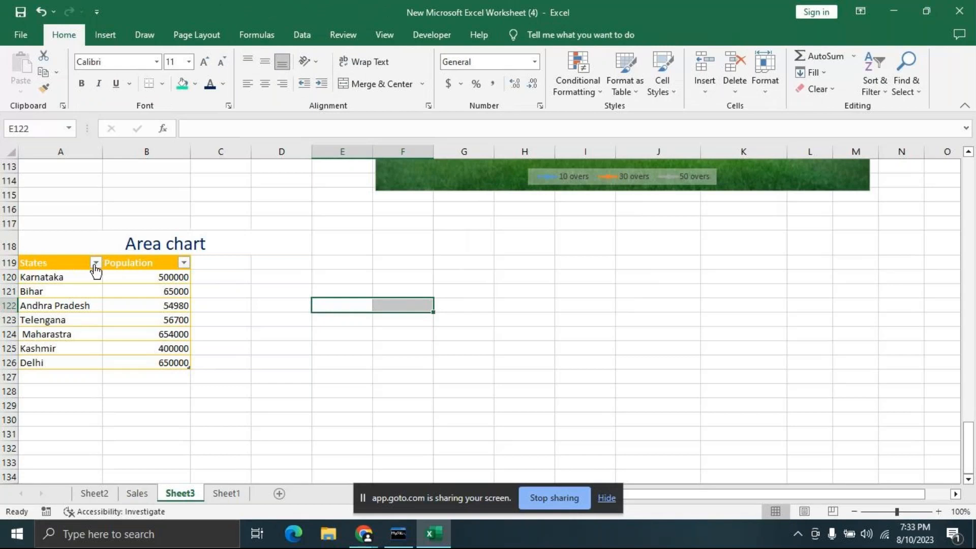
{"action": "left_click", "coordinate": [96, 263]}
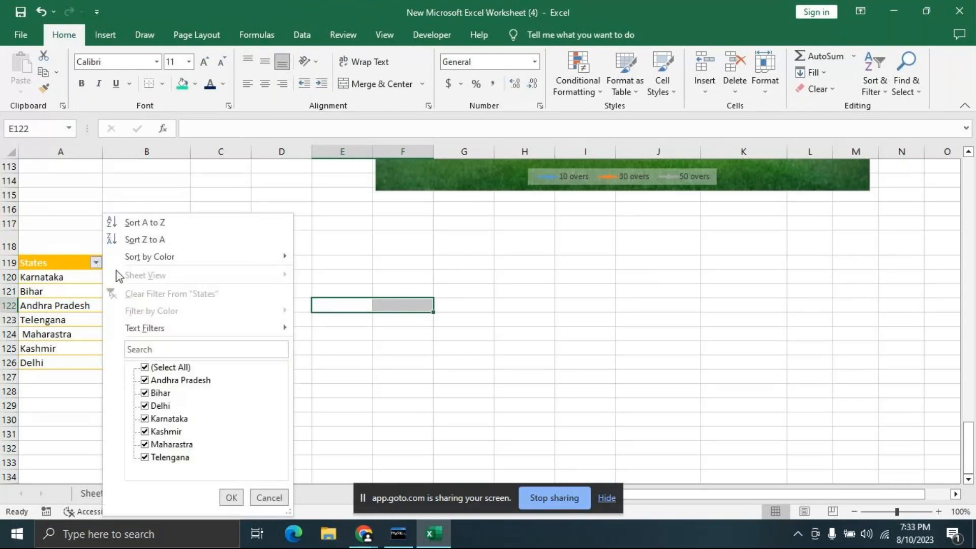
{"action": "left_click", "coordinate": [144, 221]}
Step: Filter the States column with a custom text filter for rows that equal "Maharastra"
{"action": "left_click", "coordinate": [95, 262]}
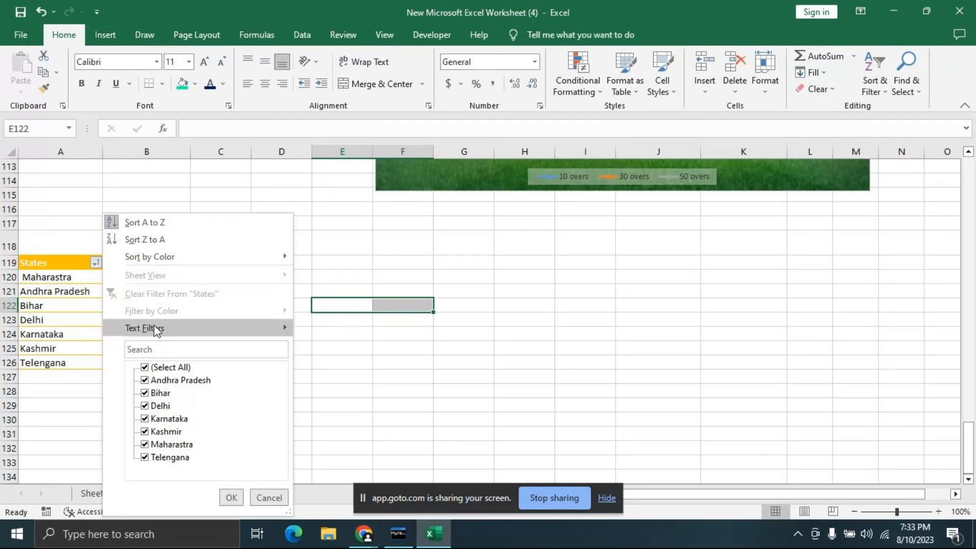
{"action": "mouse_move", "coordinate": [156, 331]}
{"action": "left_click", "coordinate": [333, 331]}
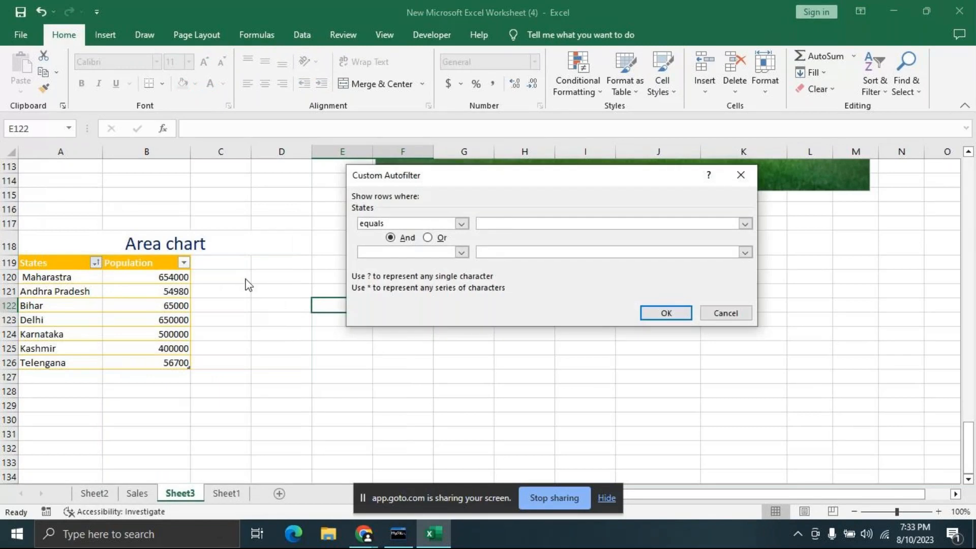
{"action": "type", "text": "Maharastra"}
{"action": "left_click", "coordinate": [670, 313]}
Step: Clear the filter from the States column to bring back all rows of the table
{"action": "left_click", "coordinate": [97, 261]}
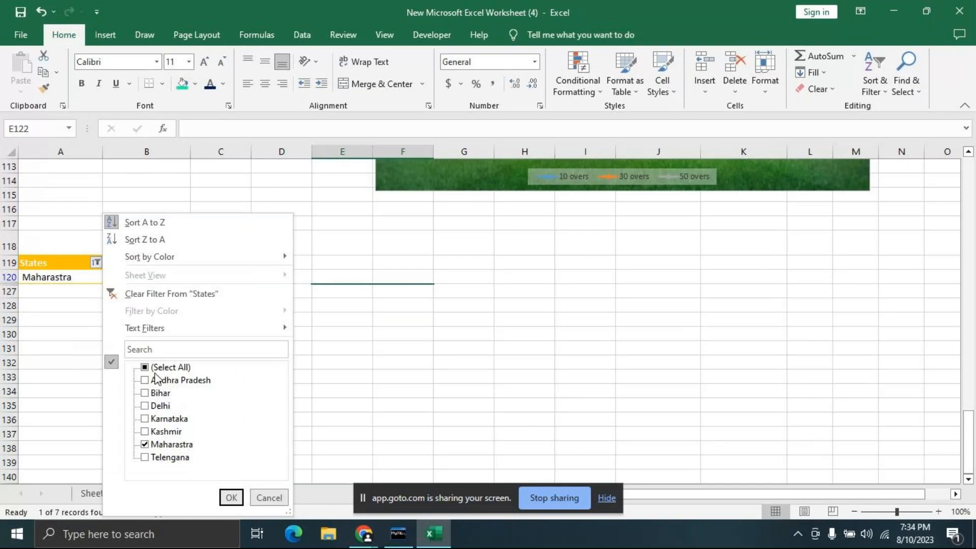
{"action": "left_click", "coordinate": [144, 368]}
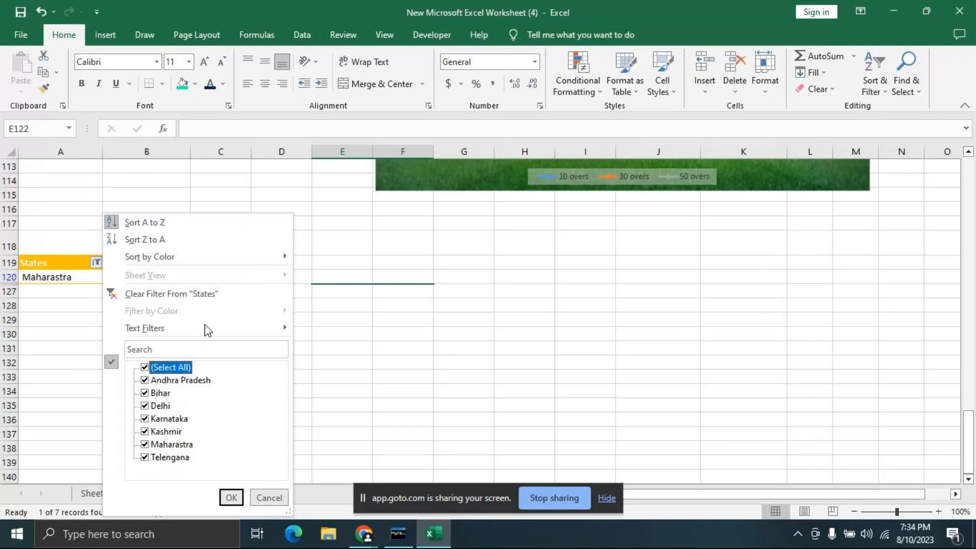
{"action": "left_click", "coordinate": [208, 299]}
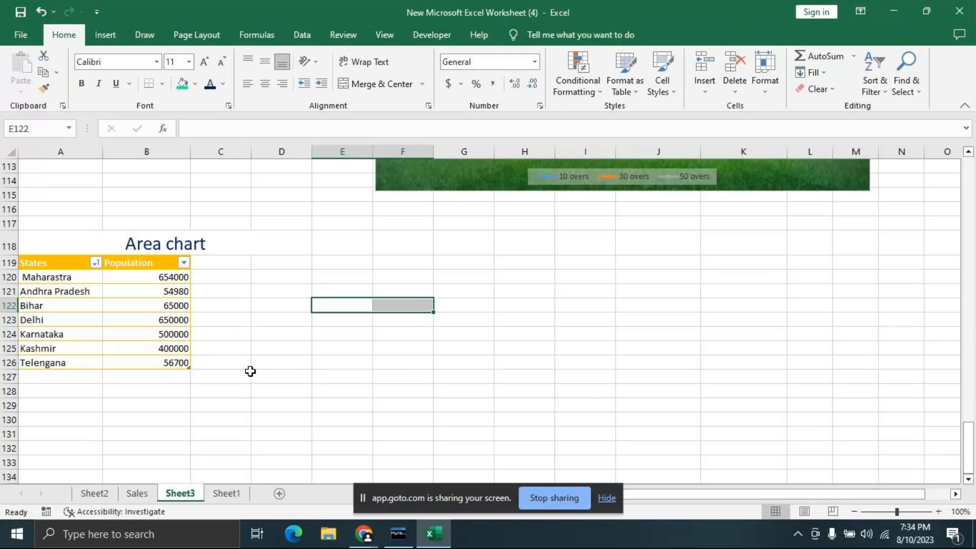
{"action": "left_click", "coordinate": [294, 349]}
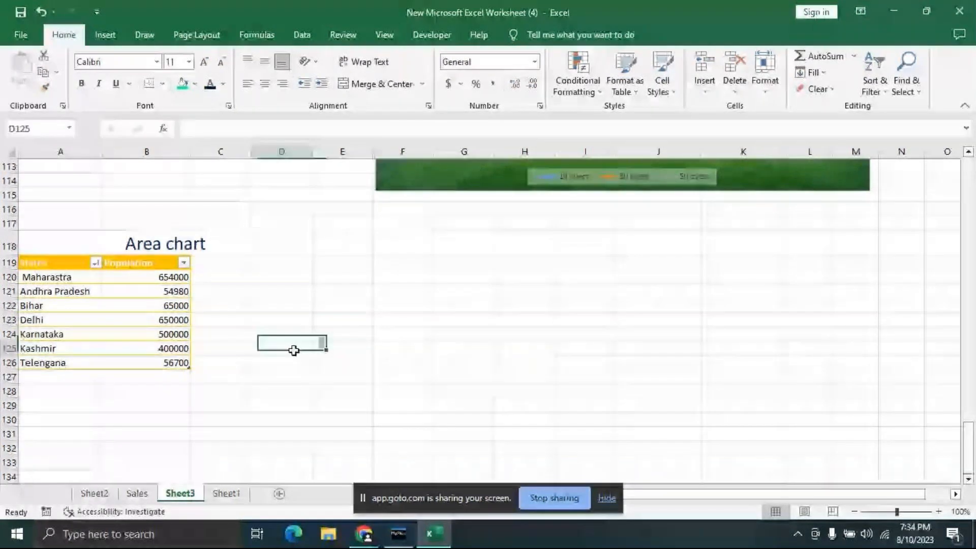
{"action": "left_click", "coordinate": [65, 263]}
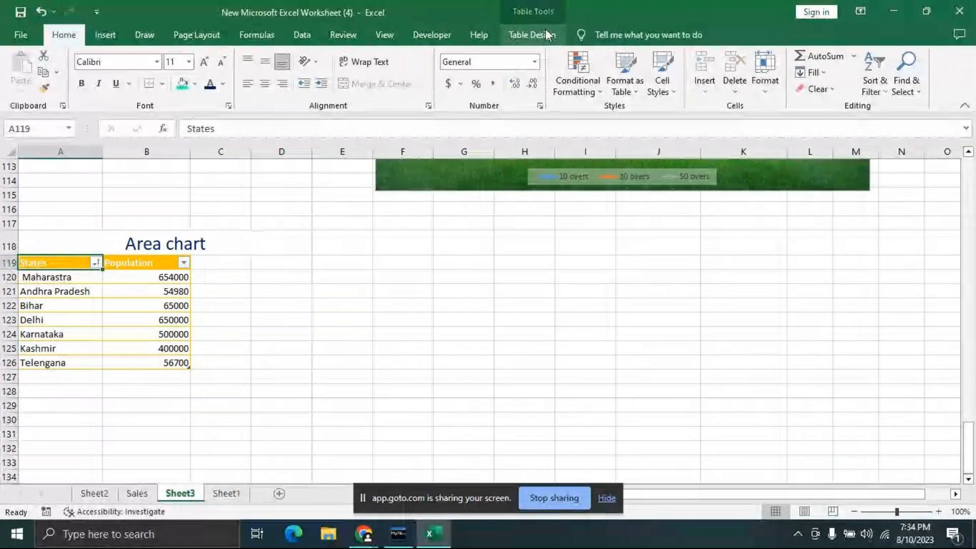
{"action": "left_click", "coordinate": [545, 33]}
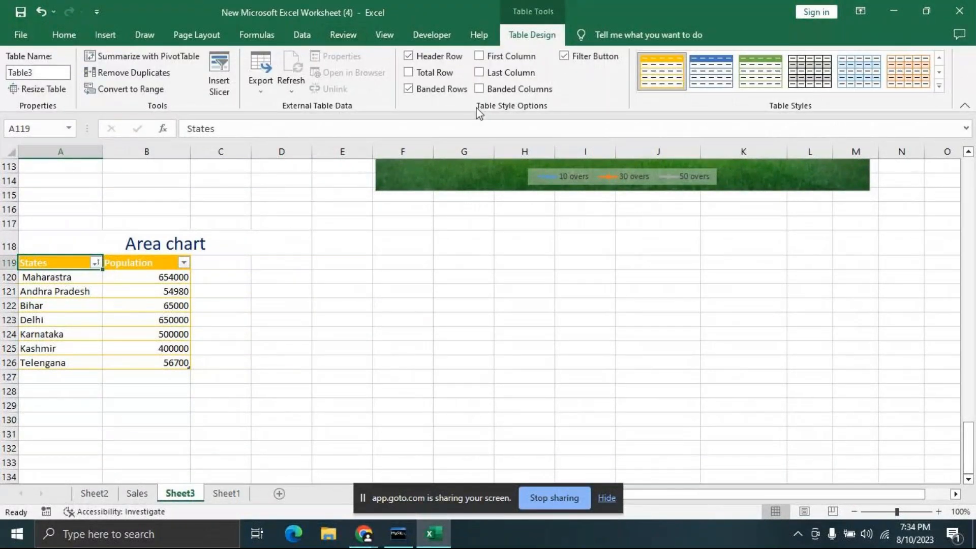
{"action": "left_click", "coordinate": [459, 343]}
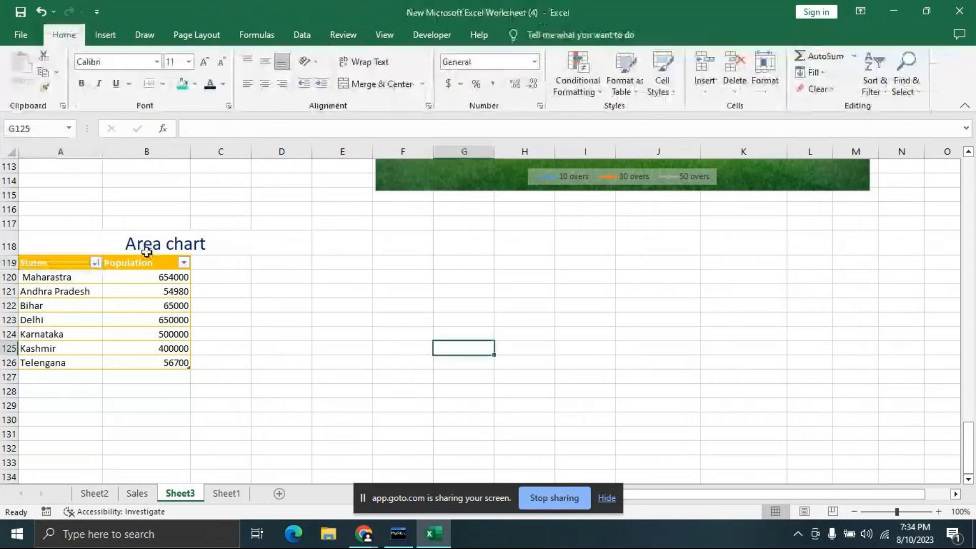
Step: Insert a 3-D area chart from the state population table A119:B126 and apply the chart style with the dark grey background
{"action": "left_click_drag", "start_coordinate": [31, 262], "coordinate": [148, 359]}
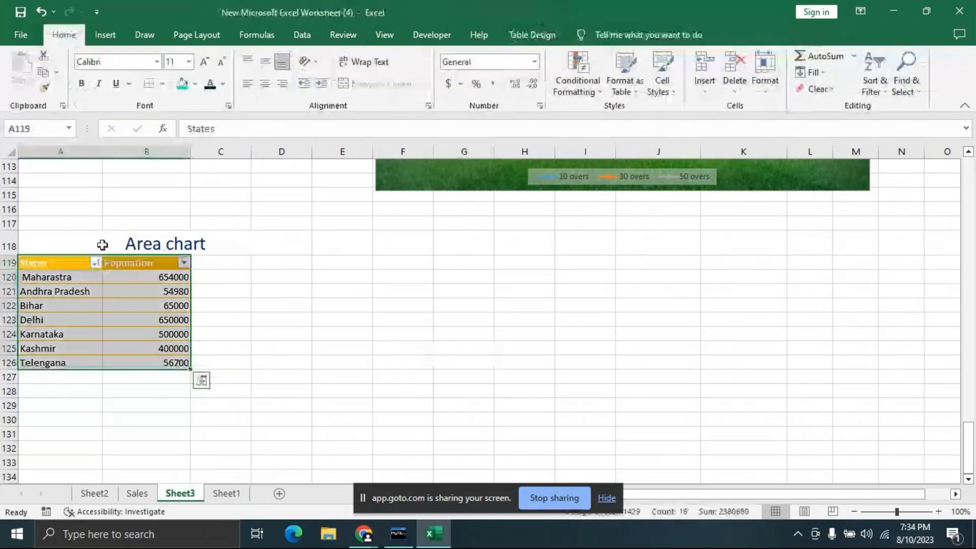
{"action": "left_click", "coordinate": [104, 32]}
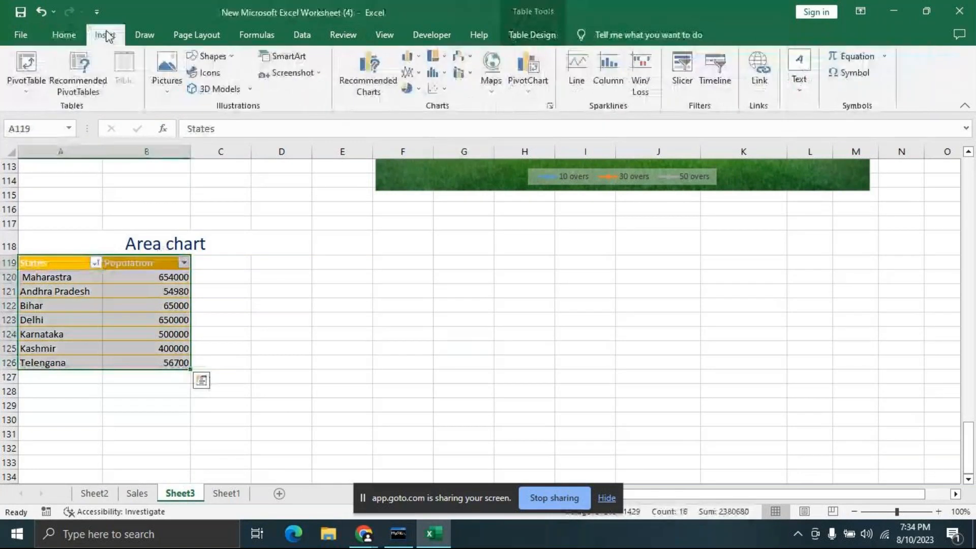
{"action": "left_click", "coordinate": [422, 78]}
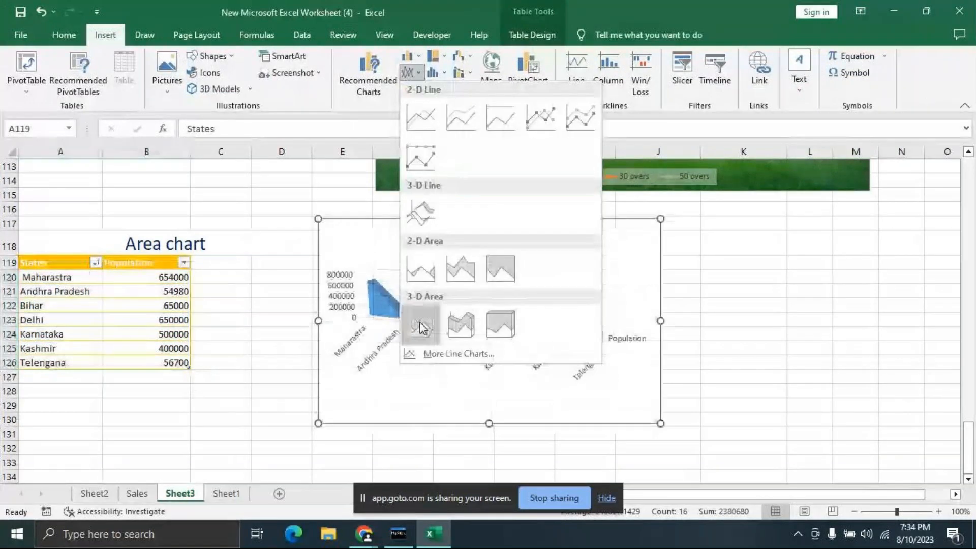
{"action": "left_click", "coordinate": [420, 323]}
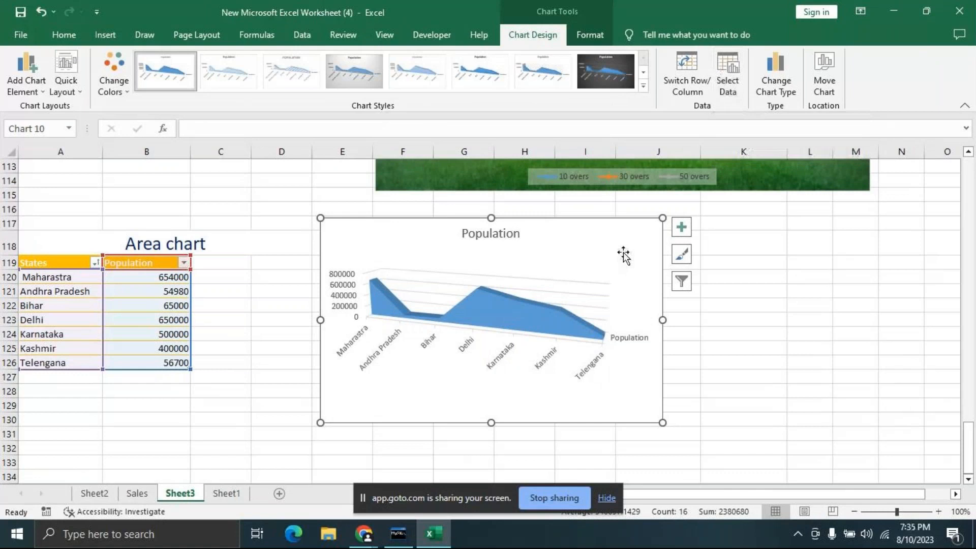
{"action": "left_click", "coordinate": [612, 66]}
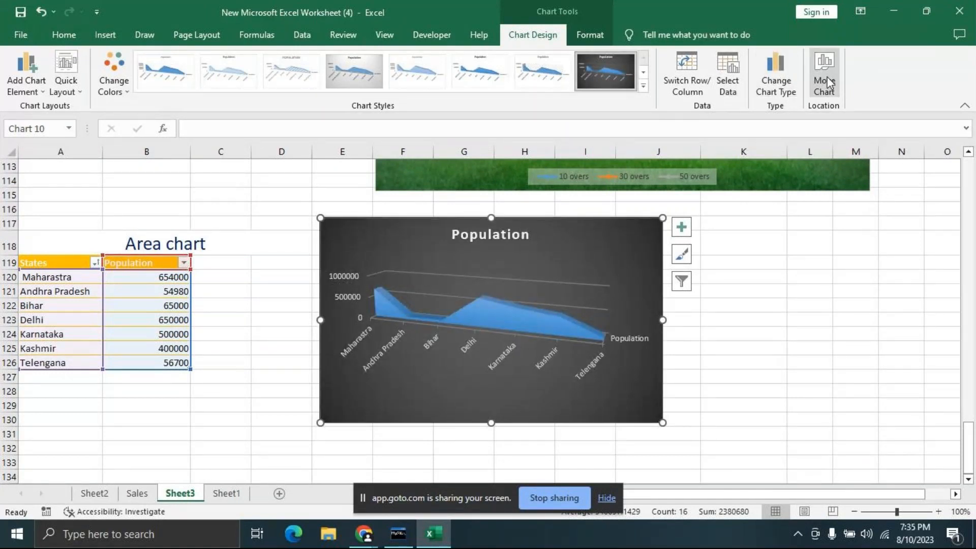
{"action": "left_click", "coordinate": [598, 39]}
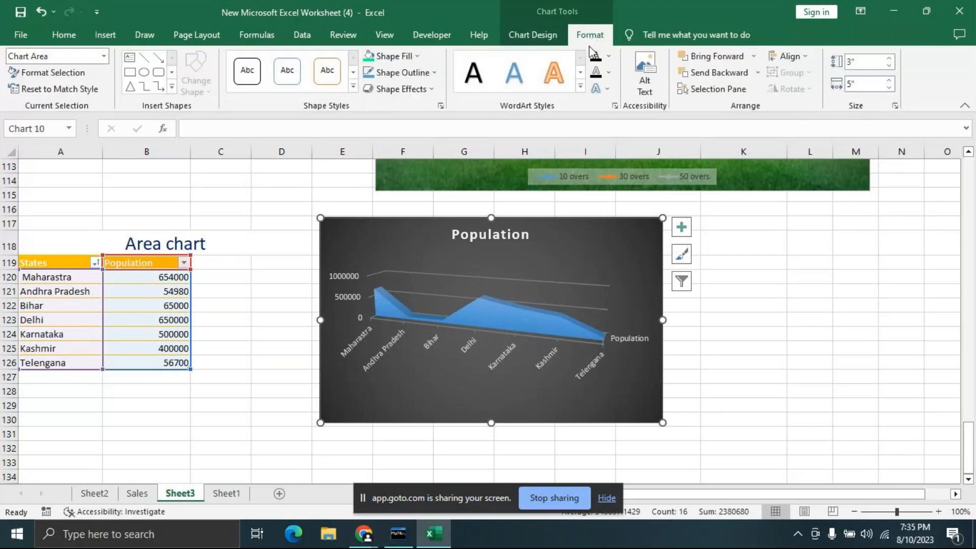
Step: Apply a gradient fill to the Population chart area through the More Gradients options
{"action": "left_click", "coordinate": [417, 56]}
{"action": "mouse_move", "coordinate": [404, 281]}
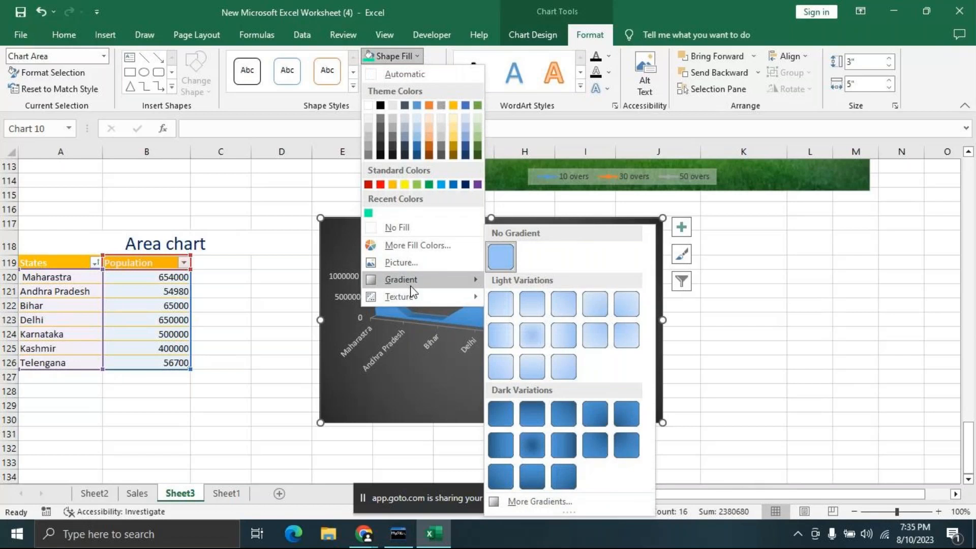
{"action": "left_click", "coordinate": [540, 502]}
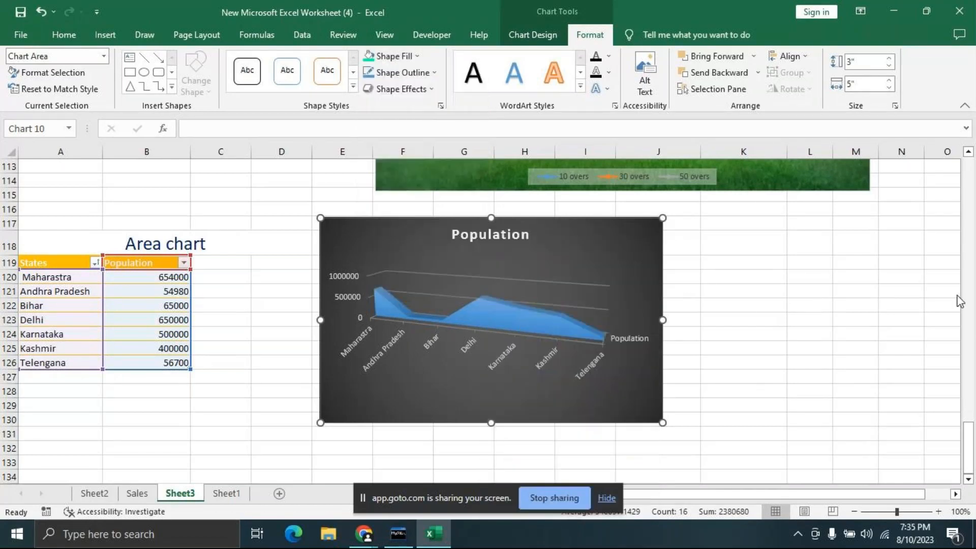
{"action": "left_click", "coordinate": [802, 296]}
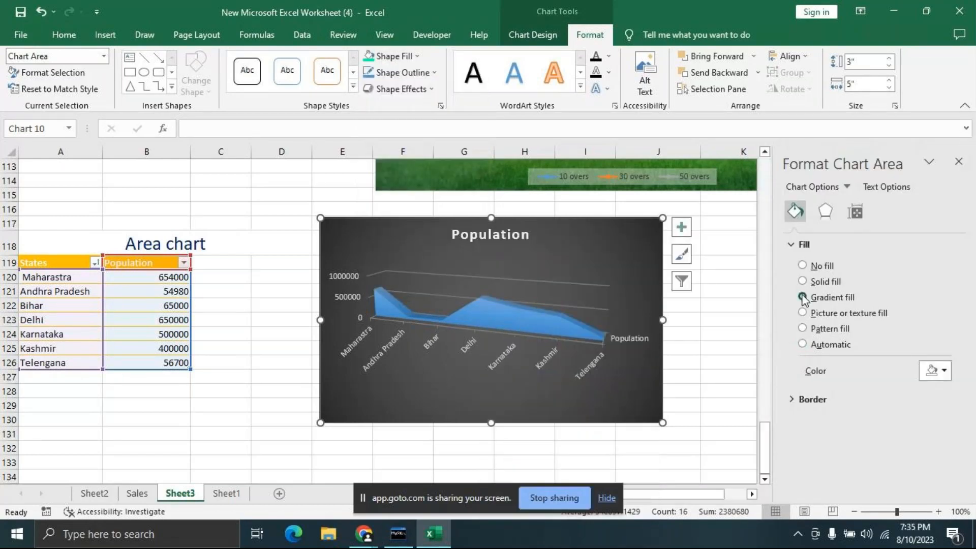
{"action": "scroll", "coordinate": [820, 299], "scroll_direction": "down", "scroll_amount": 3}
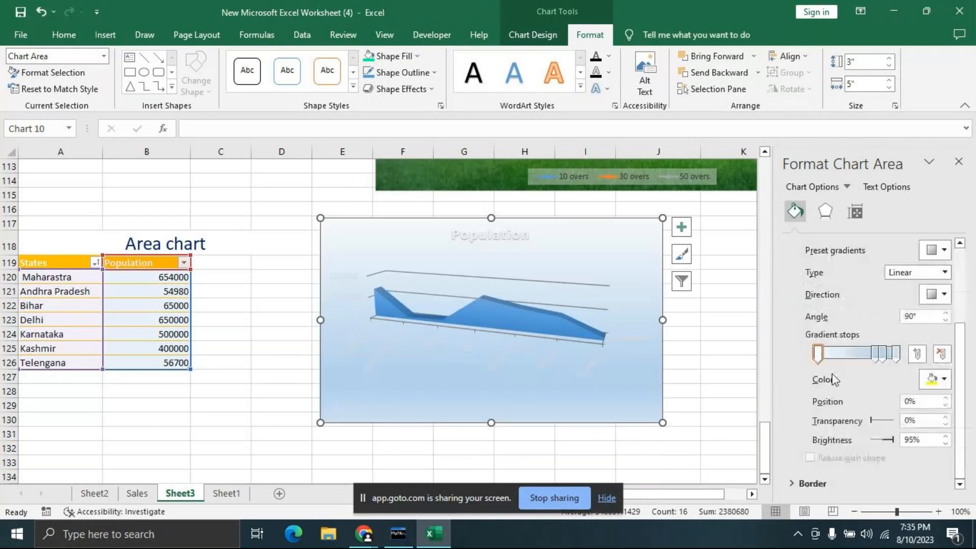
Step: Move the first gradient stop to 6% and set its color to standard light blue
{"action": "left_click_drag", "start_coordinate": [818, 355], "coordinate": [822, 354]}
{"action": "left_click", "coordinate": [945, 385]}
{"action": "left_click", "coordinate": [945, 385]}
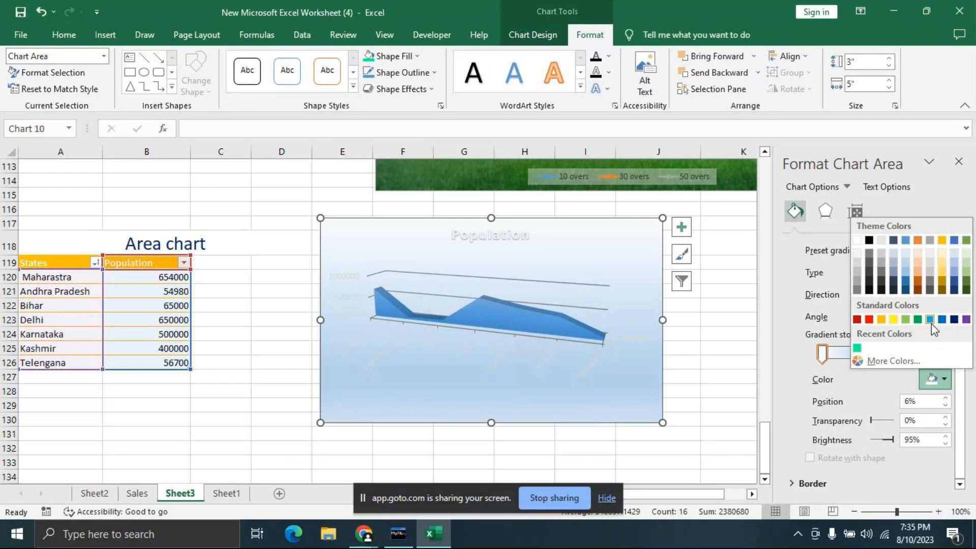
{"action": "left_click", "coordinate": [931, 323]}
Step: Color the second gradient stop yellow, the third purple and the last one green
{"action": "left_click", "coordinate": [858, 354]}
{"action": "left_click", "coordinate": [944, 380]}
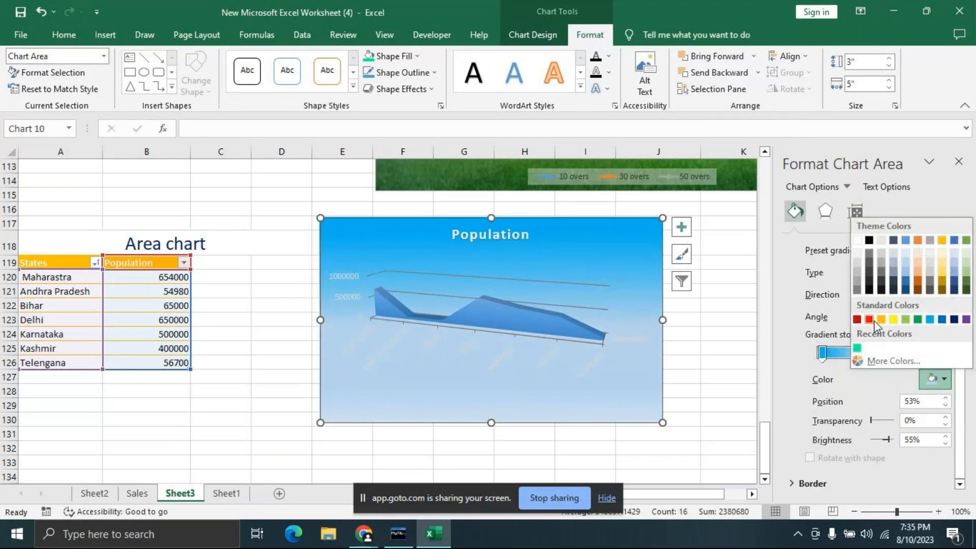
{"action": "left_click", "coordinate": [893, 319]}
{"action": "left_click", "coordinate": [881, 354]}
{"action": "left_click", "coordinate": [943, 379]}
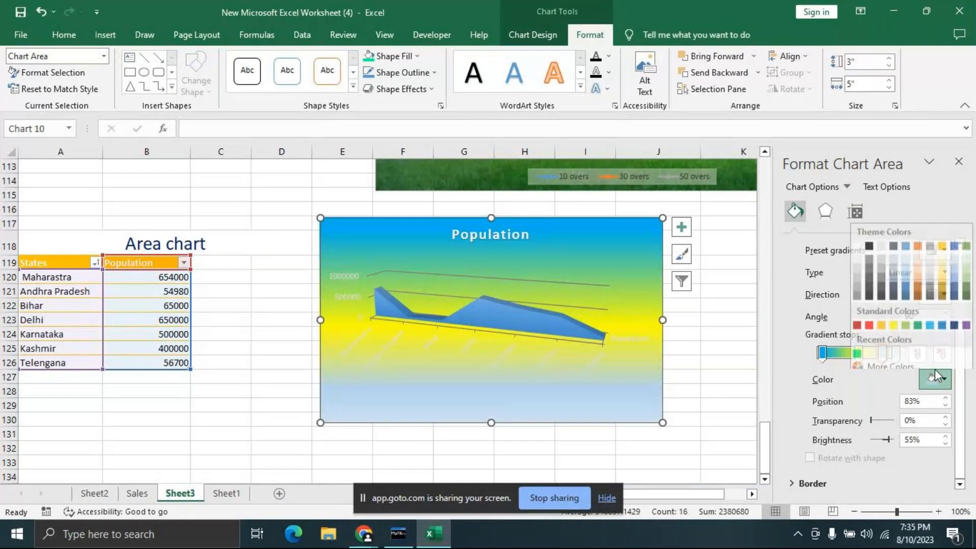
{"action": "left_click", "coordinate": [966, 319]}
{"action": "left_click", "coordinate": [893, 352]}
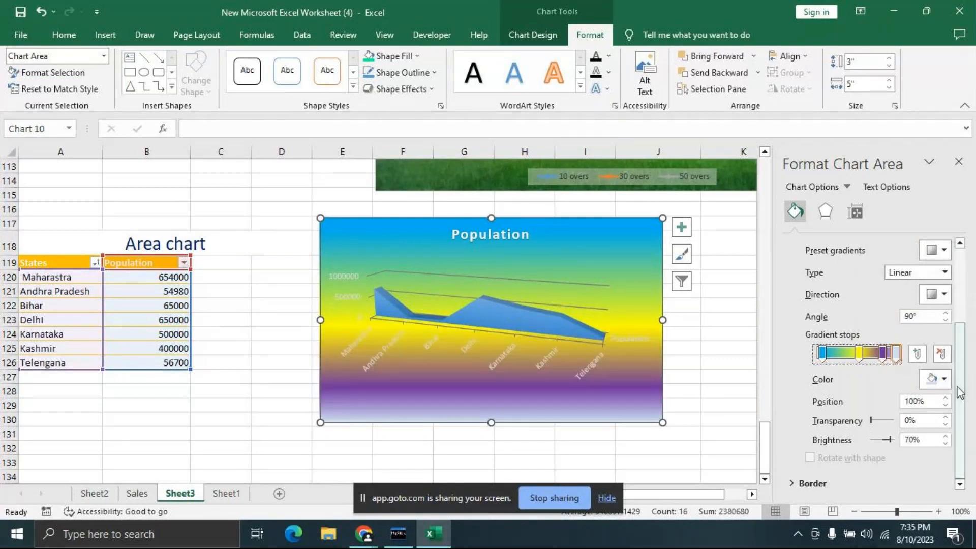
{"action": "left_click", "coordinate": [943, 380]}
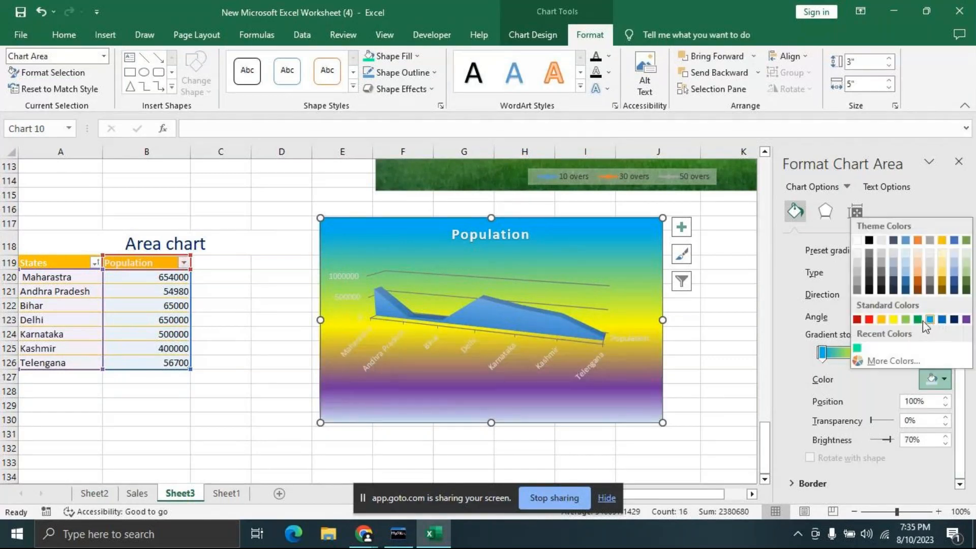
{"action": "left_click", "coordinate": [920, 320]}
Step: Shift the purple gradient stop slightly toward the start of the gradient and move the yellow stop to 40%
{"action": "left_click", "coordinate": [888, 355]}
{"action": "left_click", "coordinate": [880, 354]}
{"action": "left_click_drag", "start_coordinate": [880, 354], "coordinate": [871, 356]}
{"action": "mouse_move", "coordinate": [859, 355]}
{"action": "left_mouse_down"}
{"action": "mouse_move", "coordinate": [844, 360]}
{"action": "mouse_move", "coordinate": [851, 356]}
{"action": "left_mouse_up"}
Step: Try the Rectangular, Path and Linear gradient types on the chart area
{"action": "left_click", "coordinate": [946, 273]}
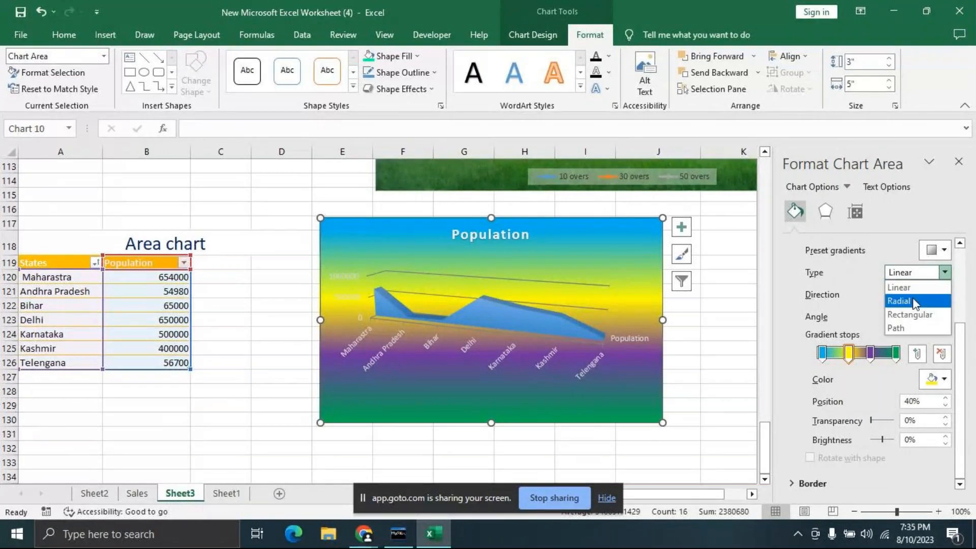
{"action": "left_click", "coordinate": [910, 315]}
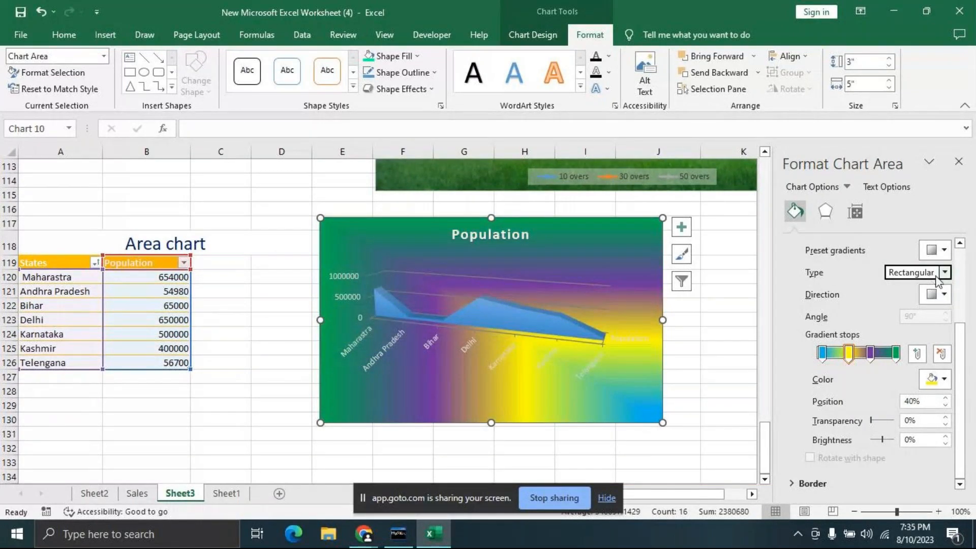
{"action": "left_click", "coordinate": [947, 273]}
{"action": "left_click", "coordinate": [911, 328]}
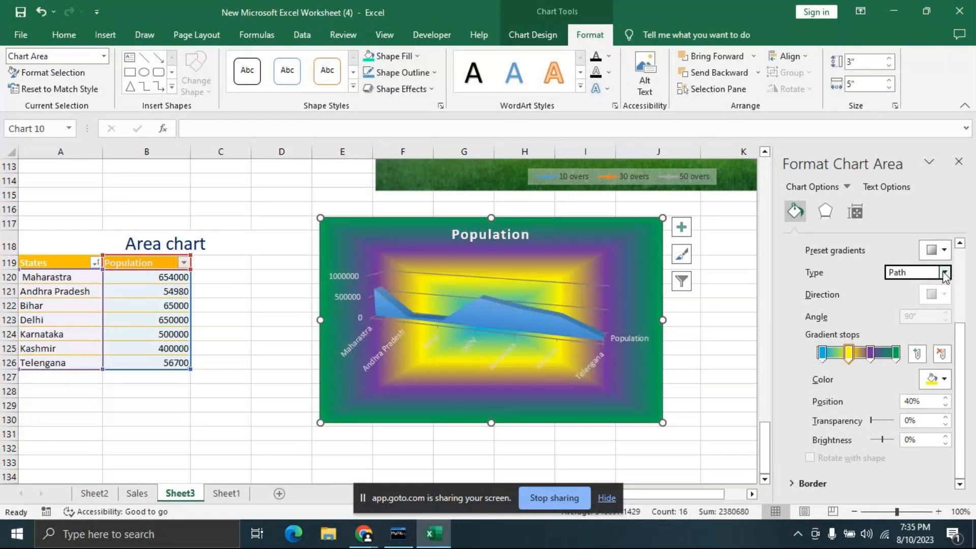
{"action": "left_click", "coordinate": [945, 274]}
{"action": "left_click", "coordinate": [905, 287]}
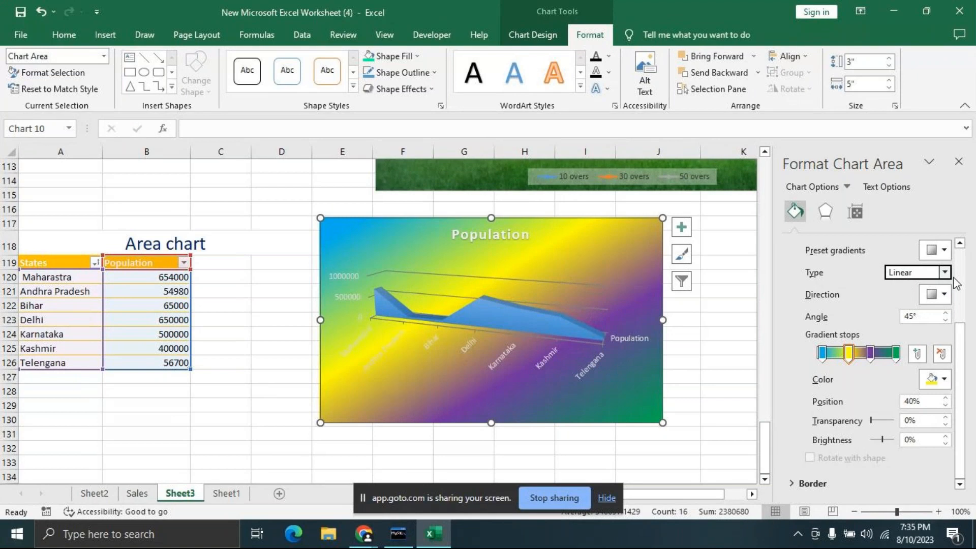
Step: Set the chart area's gradient type to Radial and enlarge the chart to about 4.63" high by 6.01" wide
{"action": "left_click", "coordinate": [945, 273]}
{"action": "left_click", "coordinate": [907, 301]}
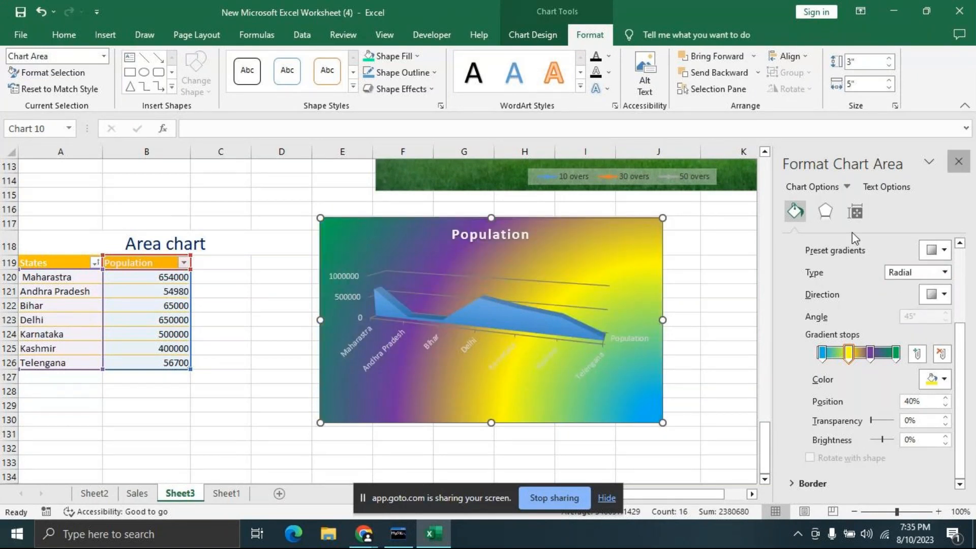
{"action": "left_click", "coordinate": [959, 164]}
{"action": "left_click_drag", "start_coordinate": [668, 409], "coordinate": [736, 476]}
Step: Open the 3-D rotation settings of the area chart
{"action": "right_click", "coordinate": [557, 306]}
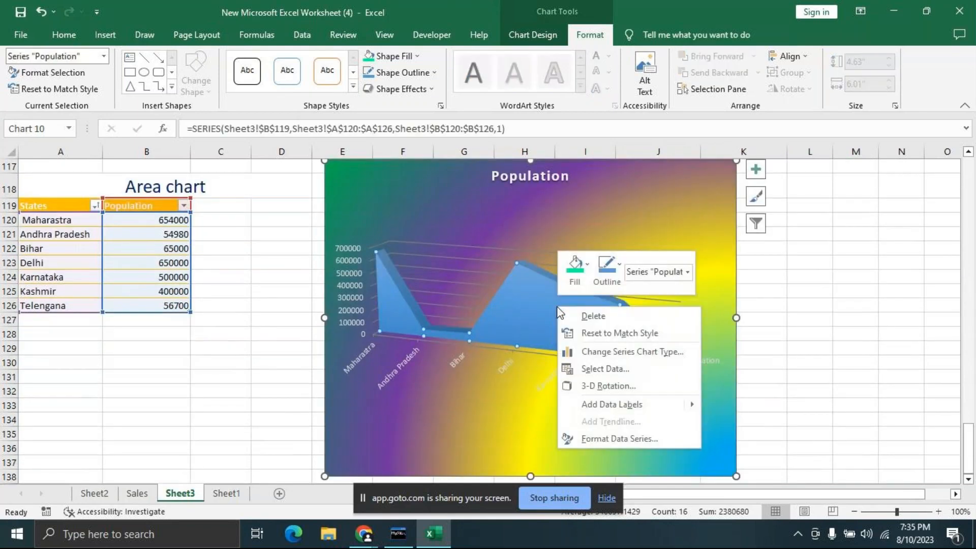
{"action": "left_click", "coordinate": [612, 385]}
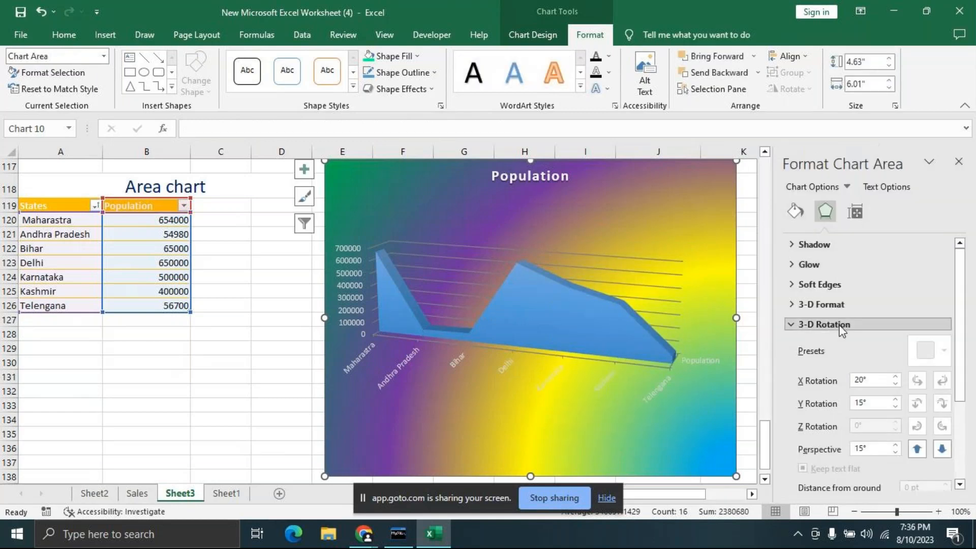
{"action": "left_click_drag", "start_coordinate": [962, 290], "coordinate": [962, 326]}
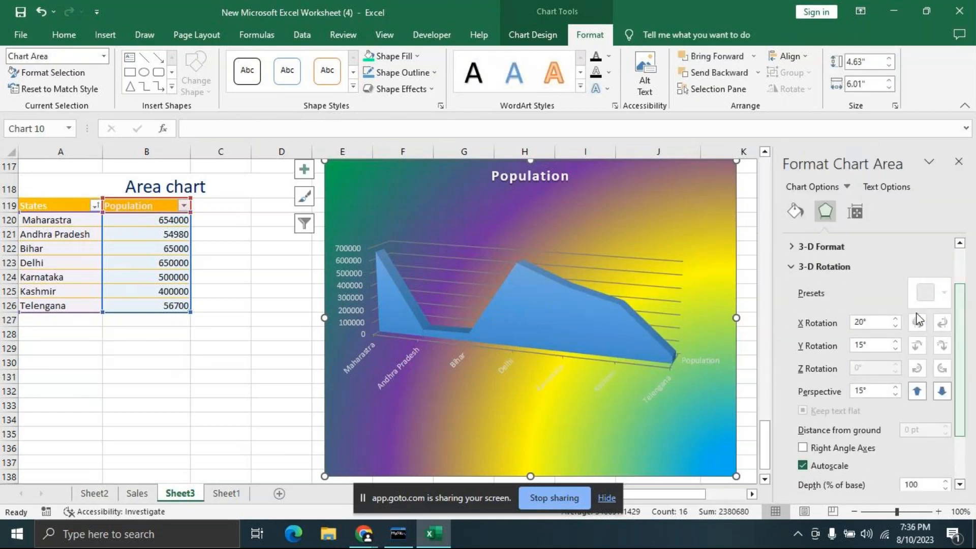
Step: Try increasing the chart's X rotation past 70° and reducing it to 0°
{"action": "left_click", "coordinate": [895, 319]}
{"action": "left_click", "coordinate": [895, 319]}
{"action": "left_click", "coordinate": [896, 319]}
{"action": "left_click", "coordinate": [896, 319]}
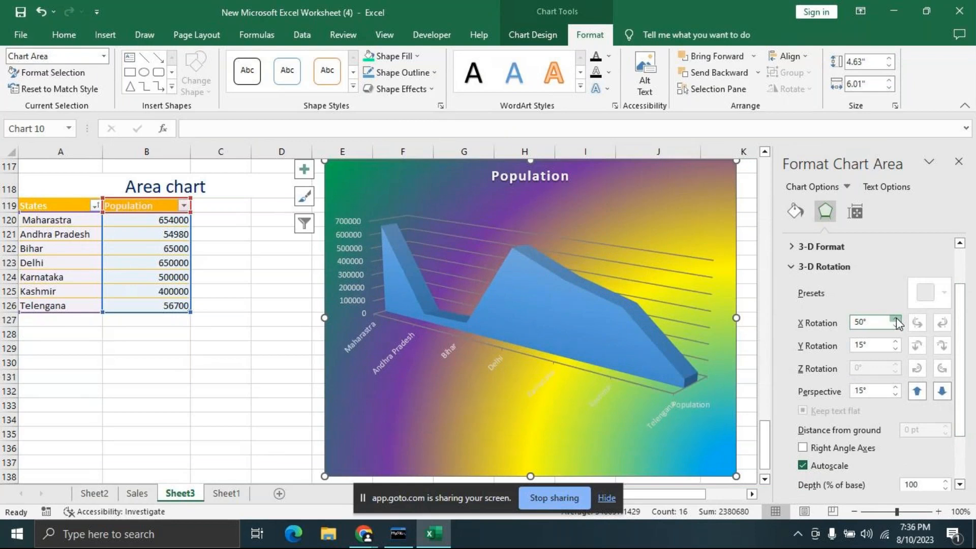
{"action": "left_click", "coordinate": [896, 319]}
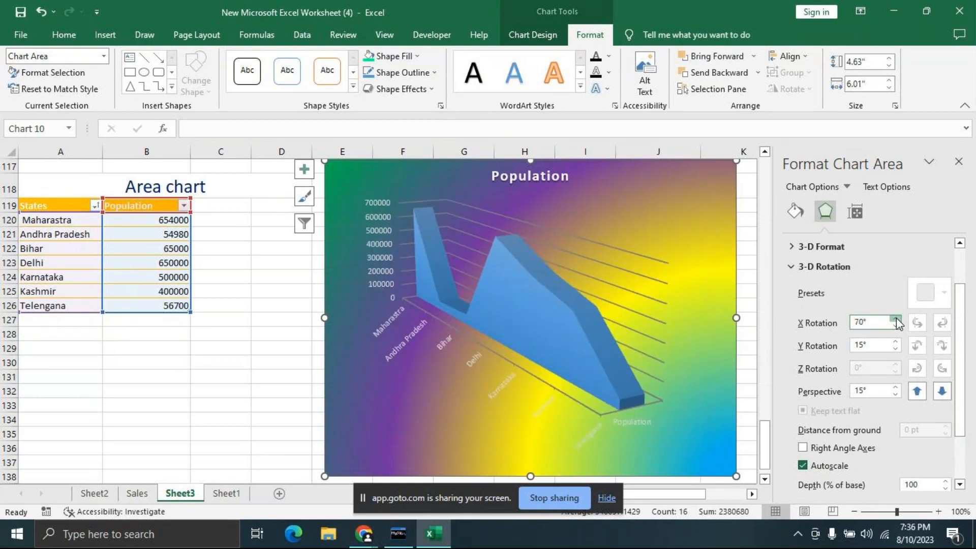
{"action": "left_click", "coordinate": [896, 320]}
{"action": "left_click", "coordinate": [898, 326]}
{"action": "left_click", "coordinate": [898, 327]}
{"action": "left_click", "coordinate": [896, 326]}
{"action": "left_click", "coordinate": [896, 327]}
{"action": "left_click", "coordinate": [896, 327]}
{"action": "left_click", "coordinate": [896, 326]}
{"action": "left_click", "coordinate": [895, 326]}
{"action": "left_click", "coordinate": [895, 326]}
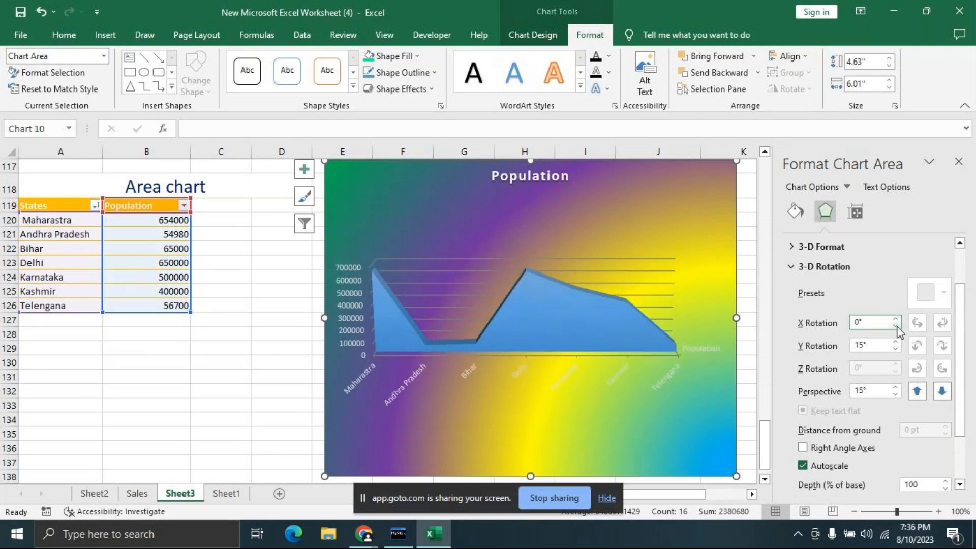
Step: Set the chart's X rotation to 50°
{"action": "left_click", "coordinate": [896, 319]}
{"action": "left_click", "coordinate": [897, 319]}
{"action": "left_click", "coordinate": [896, 319]}
{"action": "left_click", "coordinate": [897, 319]}
{"action": "left_click", "coordinate": [896, 320]}
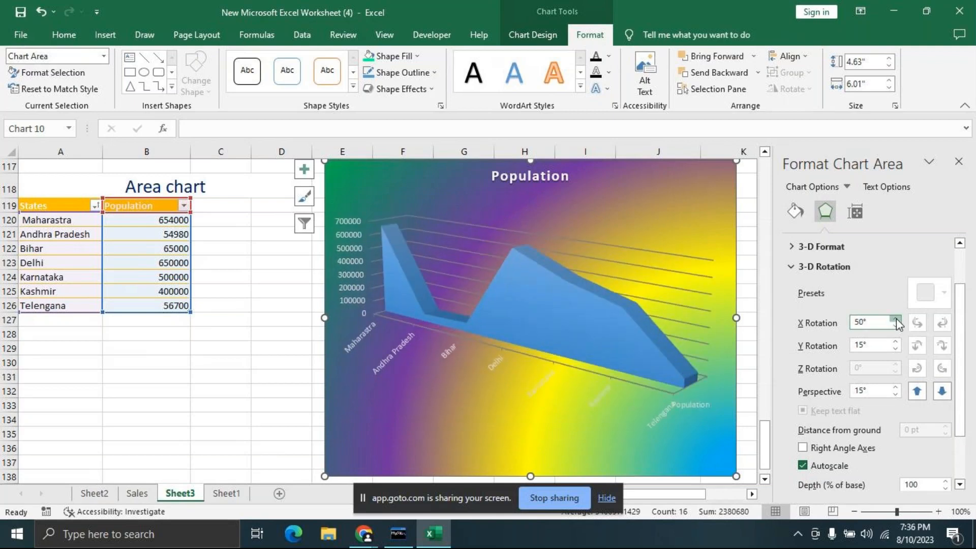
Step: Set the chart's Y rotation to 20° and its perspective to 25°
{"action": "left_click", "coordinate": [896, 349]}
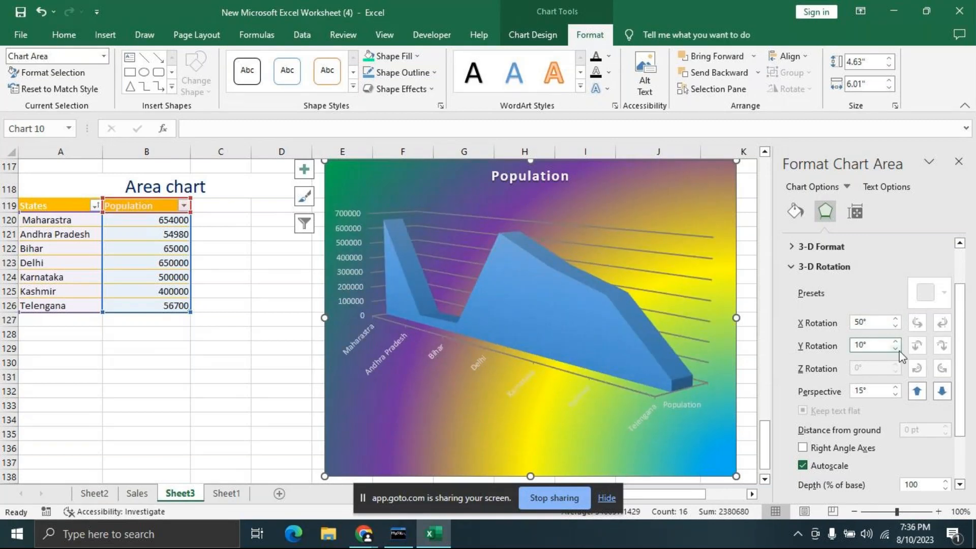
{"action": "left_click", "coordinate": [896, 342]}
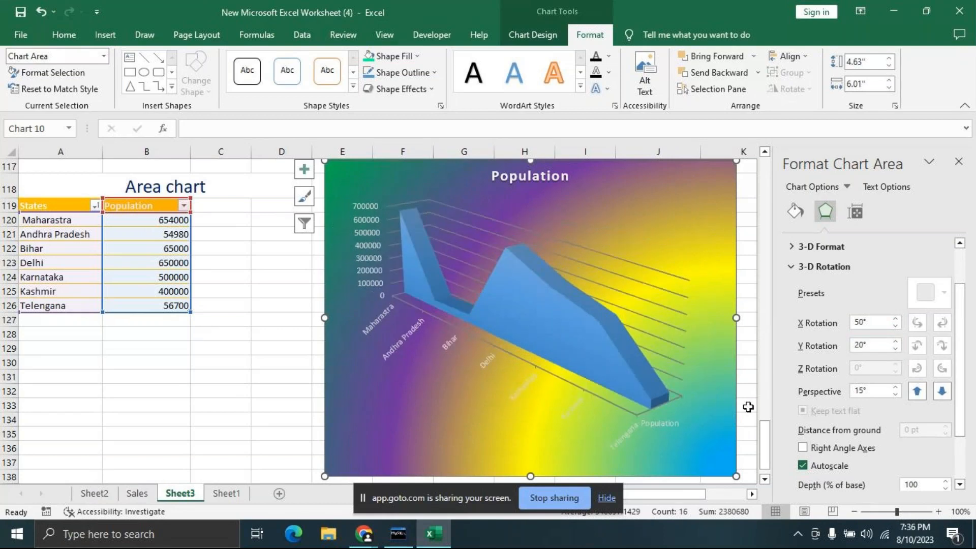
{"action": "scroll", "coordinate": [870, 388], "scroll_direction": "down", "scroll_amount": 1}
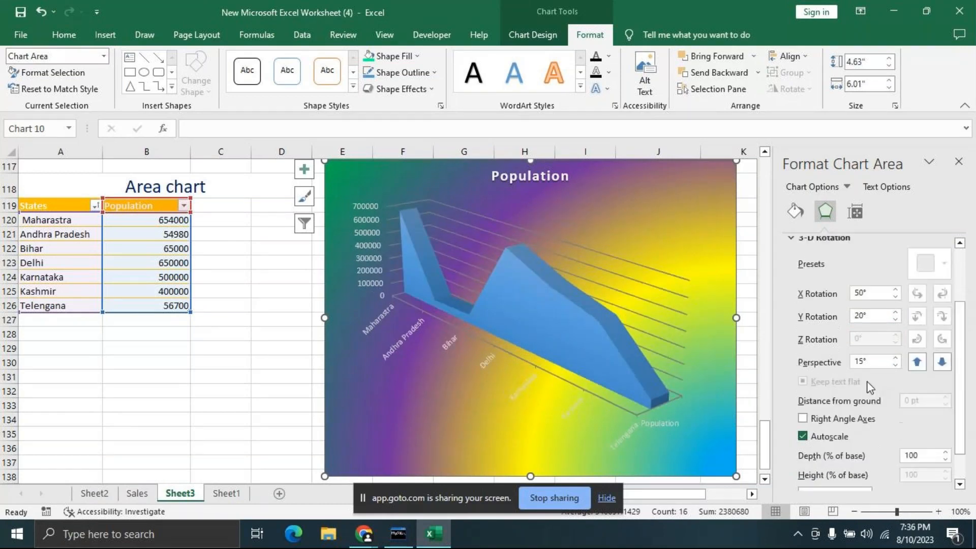
{"action": "left_click", "coordinate": [895, 358]}
{"action": "left_click", "coordinate": [895, 358]}
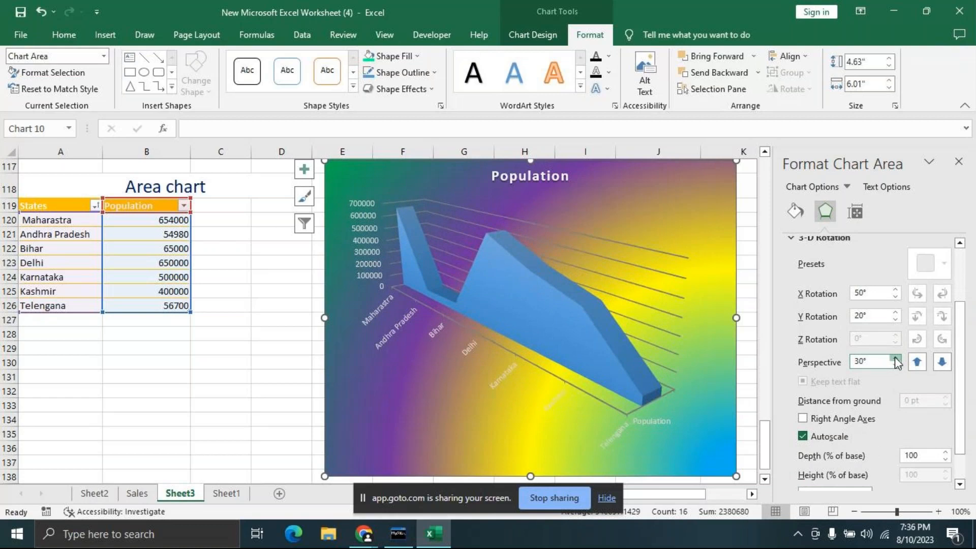
{"action": "left_click", "coordinate": [896, 365]}
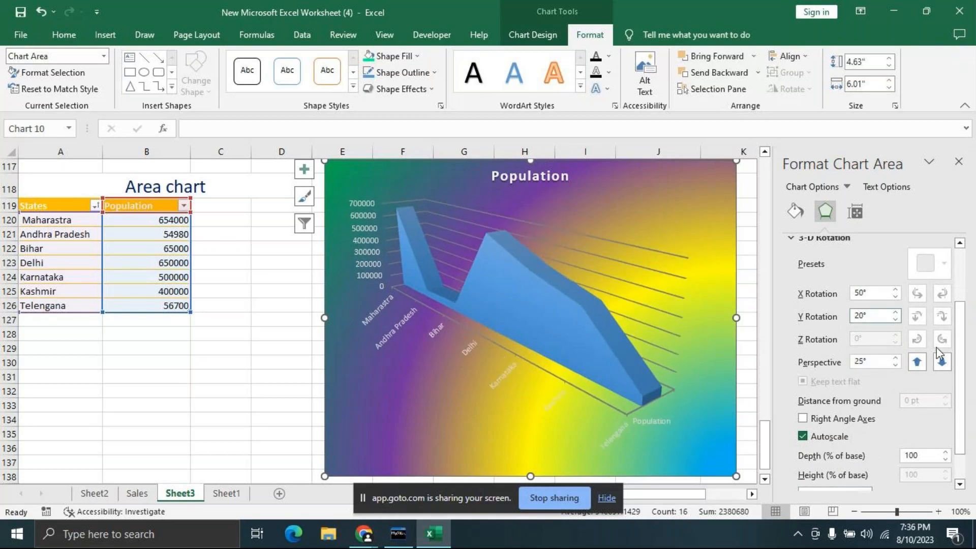
Step: Try the Right Angle Axes option on the chart and switch it off again
{"action": "scroll", "coordinate": [964, 361], "scroll_direction": "down", "scroll_amount": 1}
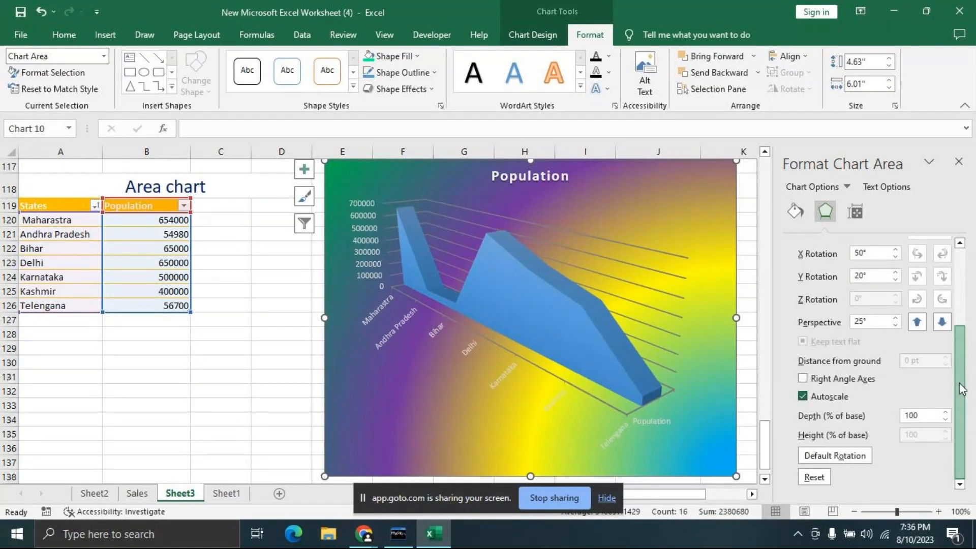
{"action": "left_click", "coordinate": [805, 381]}
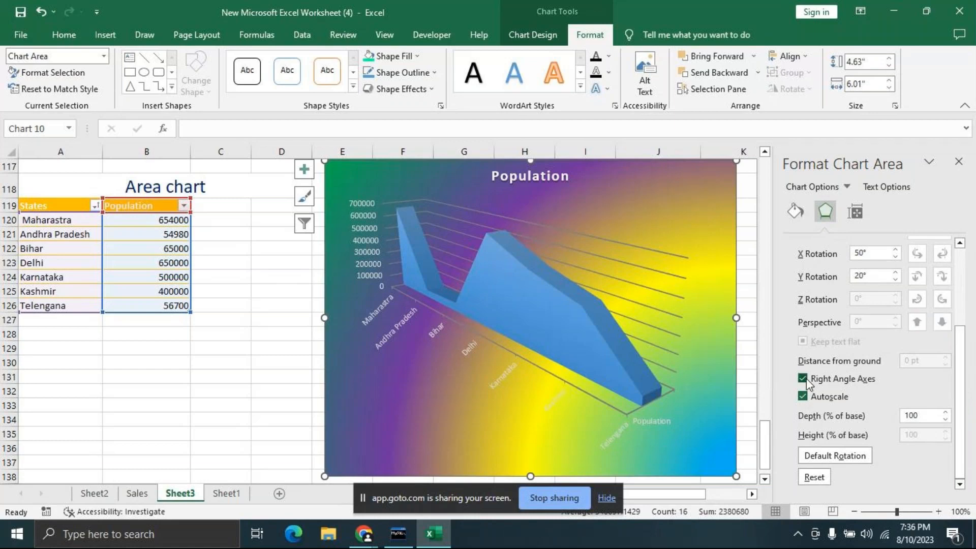
{"action": "left_click", "coordinate": [805, 381]}
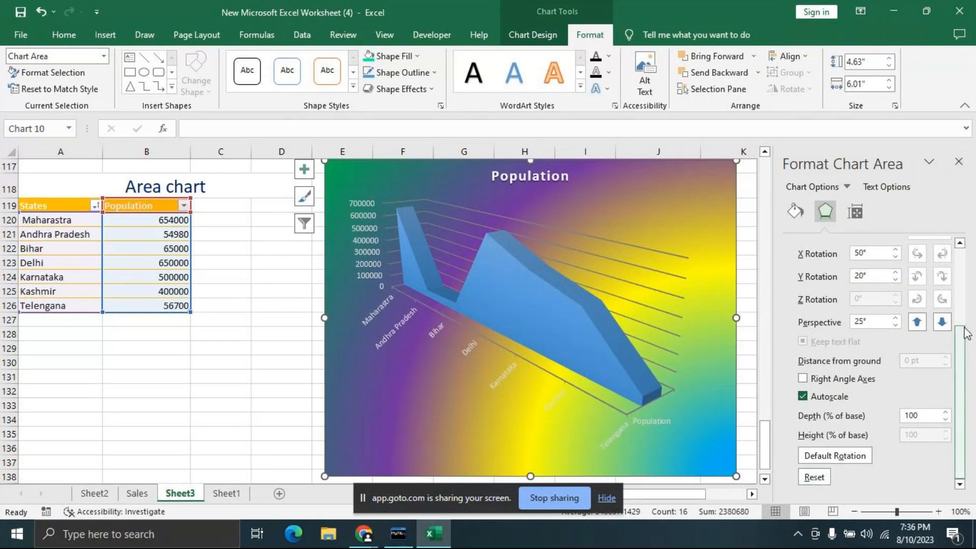
Step: Give the chart area soft edges with a size of 9 pt
{"action": "scroll", "coordinate": [839, 259], "scroll_direction": "up", "scroll_amount": 5}
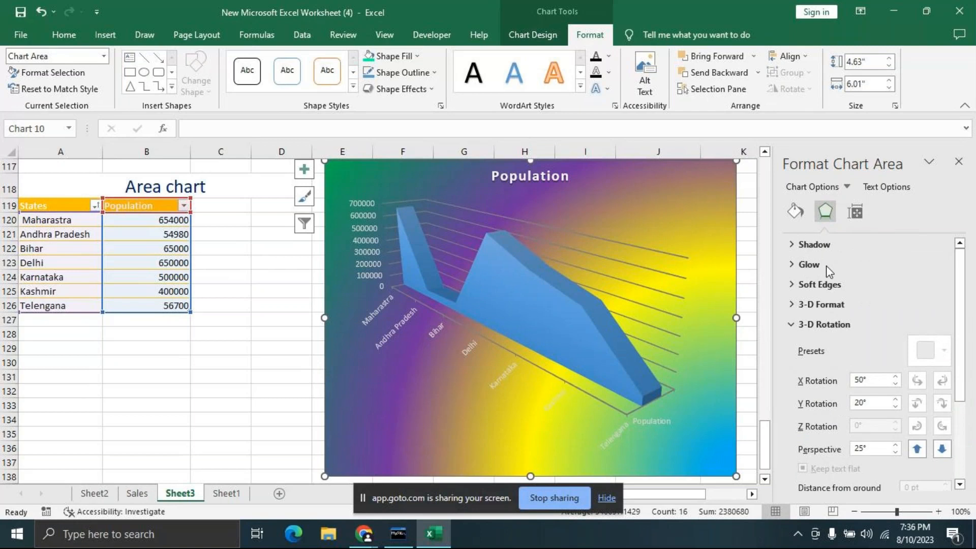
{"action": "left_click", "coordinate": [823, 286]}
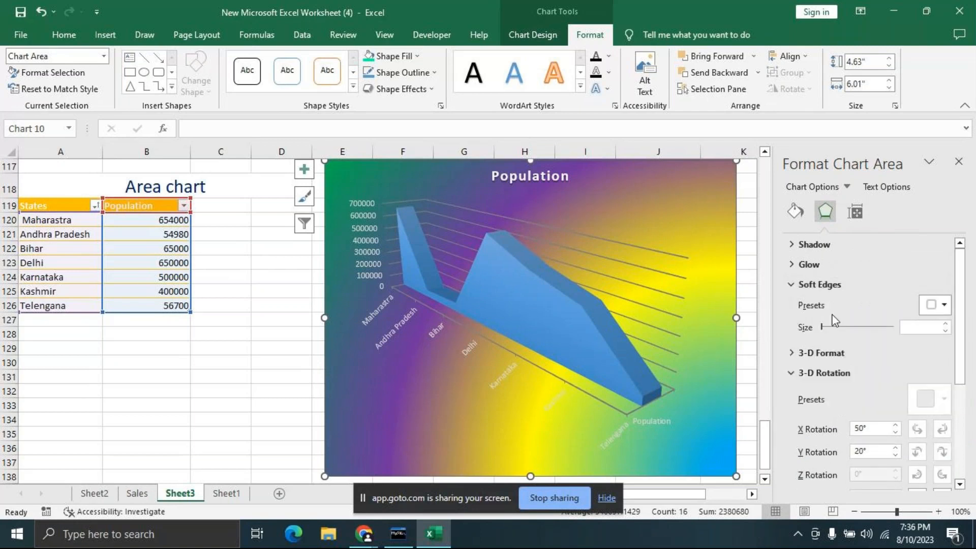
{"action": "mouse_move", "coordinate": [822, 327]}
{"action": "left_mouse_down"}
{"action": "mouse_move", "coordinate": [846, 326]}
{"action": "mouse_move", "coordinate": [828, 318]}
{"action": "left_mouse_up"}
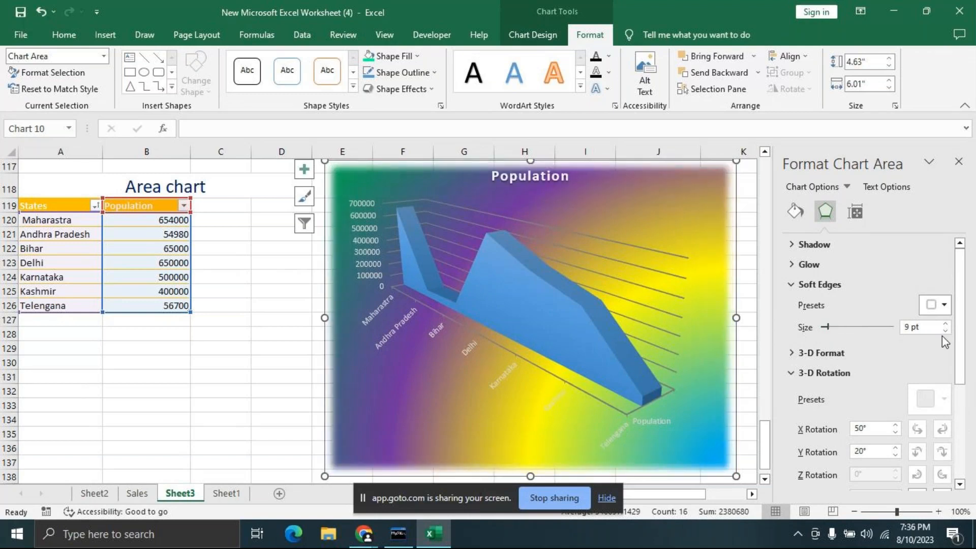
Step: Look through the top bevel presets in the chart area's 3-D format settings
{"action": "left_click", "coordinate": [833, 355]}
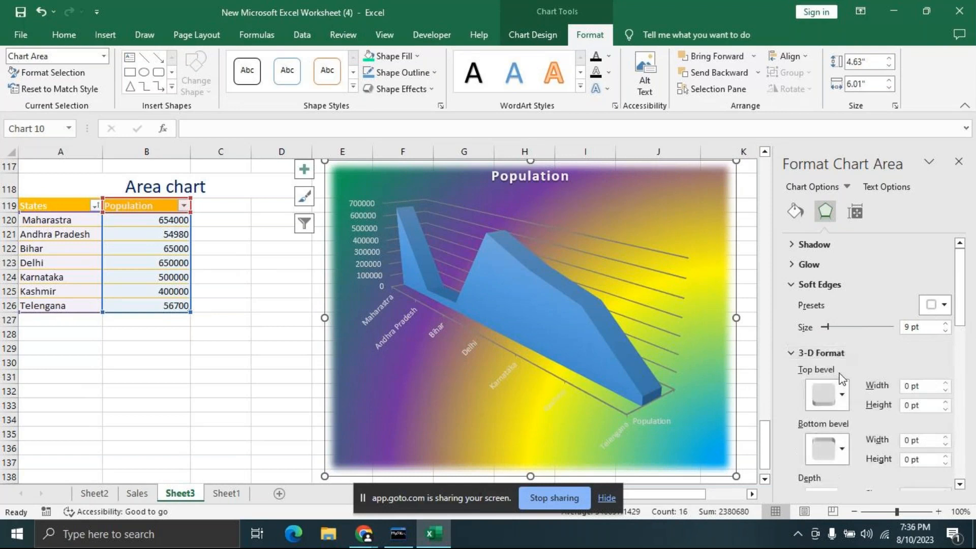
{"action": "left_click", "coordinate": [837, 395]}
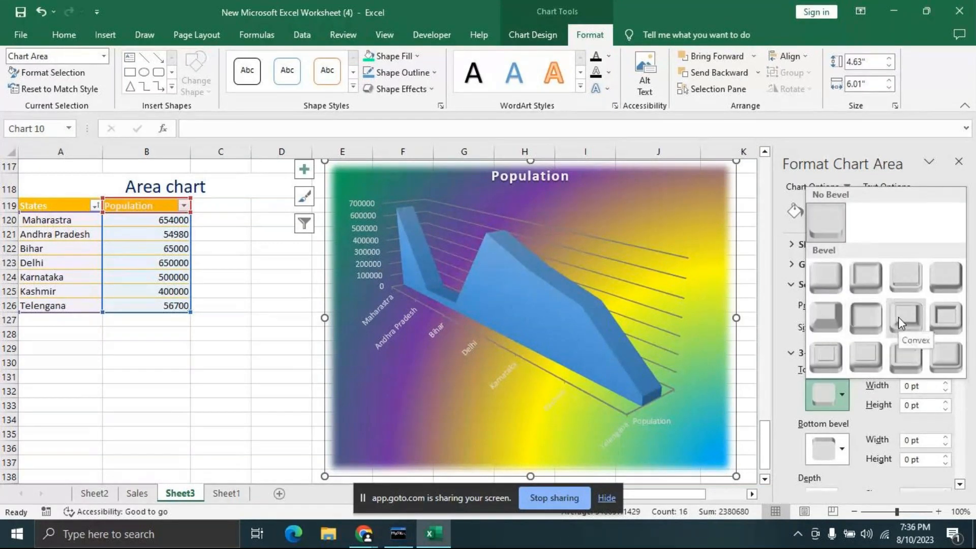
{"action": "left_click", "coordinate": [940, 176]}
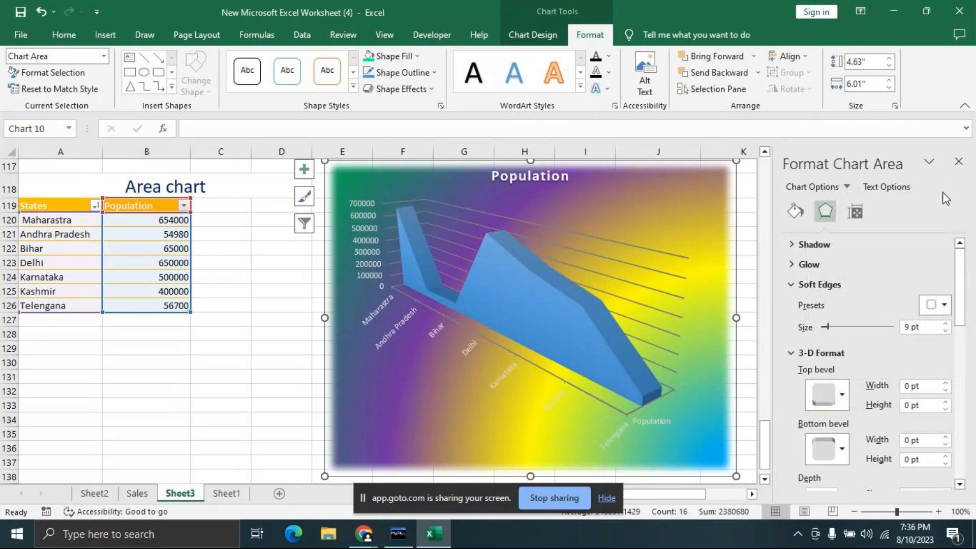
Step: Give the Population chart area a glow with a size of 1 pt and 63% transparency
{"action": "left_click", "coordinate": [810, 264]}
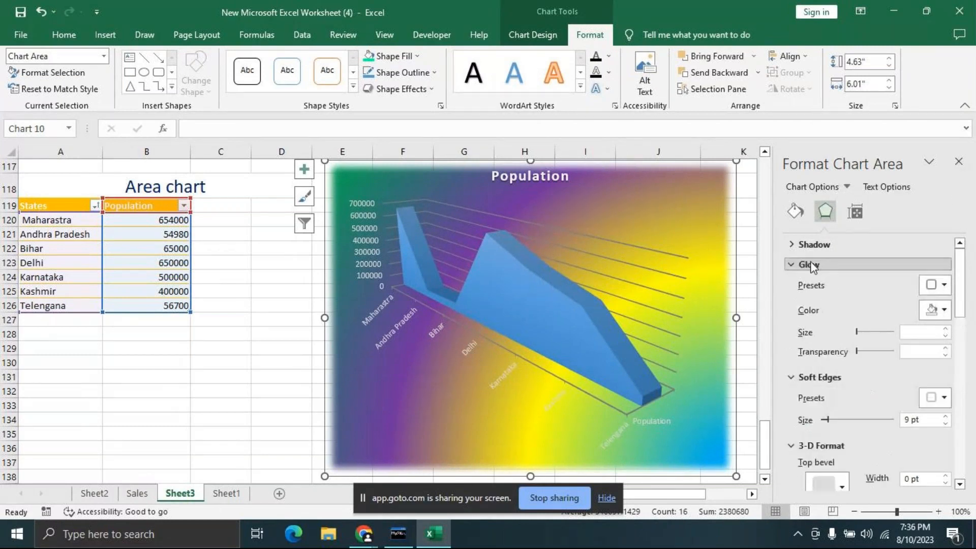
{"action": "left_click", "coordinate": [946, 284]}
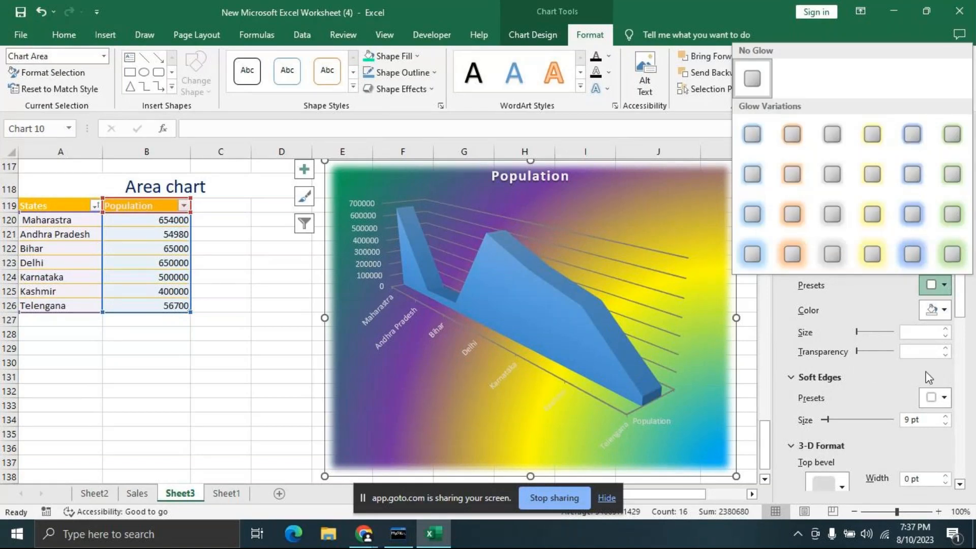
{"action": "left_click", "coordinate": [867, 355]}
{"action": "left_click_drag", "start_coordinate": [859, 355], "coordinate": [859, 331]}
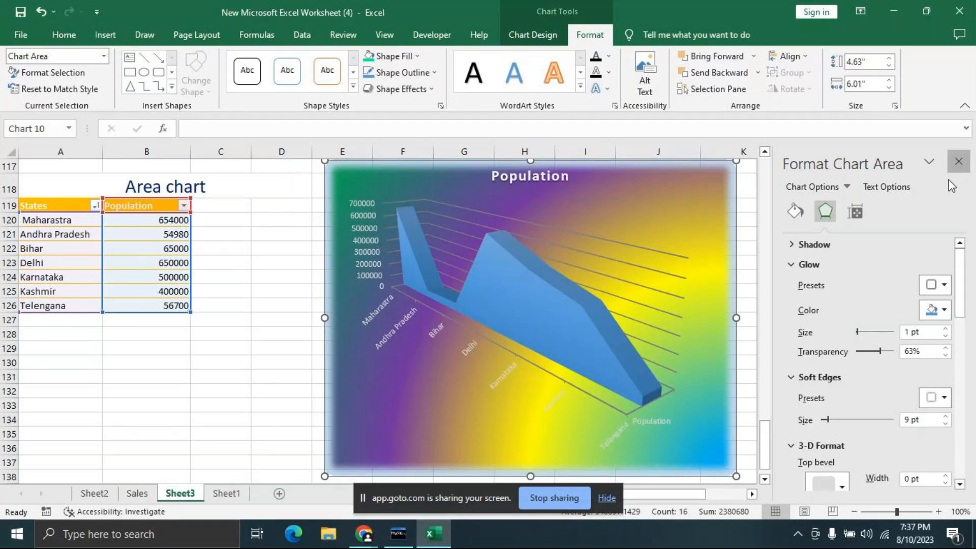
{"action": "left_click", "coordinate": [959, 161]}
{"action": "scroll", "coordinate": [859, 310], "scroll_direction": "up", "scroll_amount": 3}
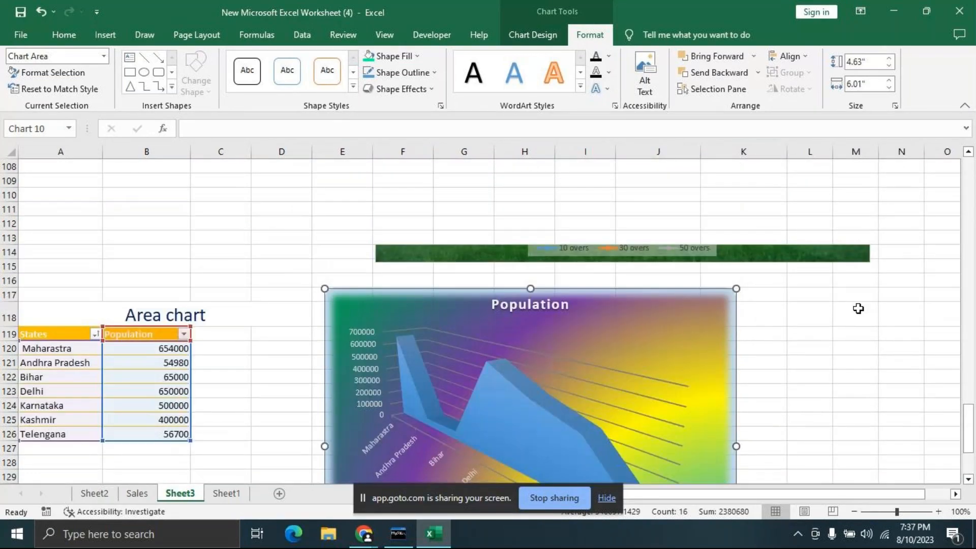
{"action": "left_click", "coordinate": [859, 309]}
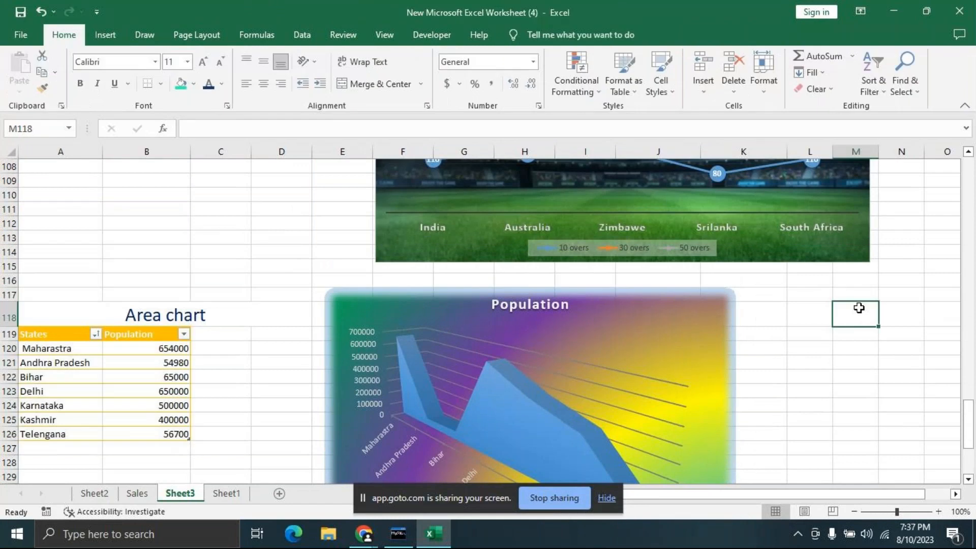
Step: Compare the Score board line chart and its available chart styles with the Population area chart
{"action": "scroll", "coordinate": [929, 310], "scroll_direction": "up", "scroll_amount": 3}
{"action": "scroll", "coordinate": [928, 310], "scroll_direction": "up", "scroll_amount": 3}
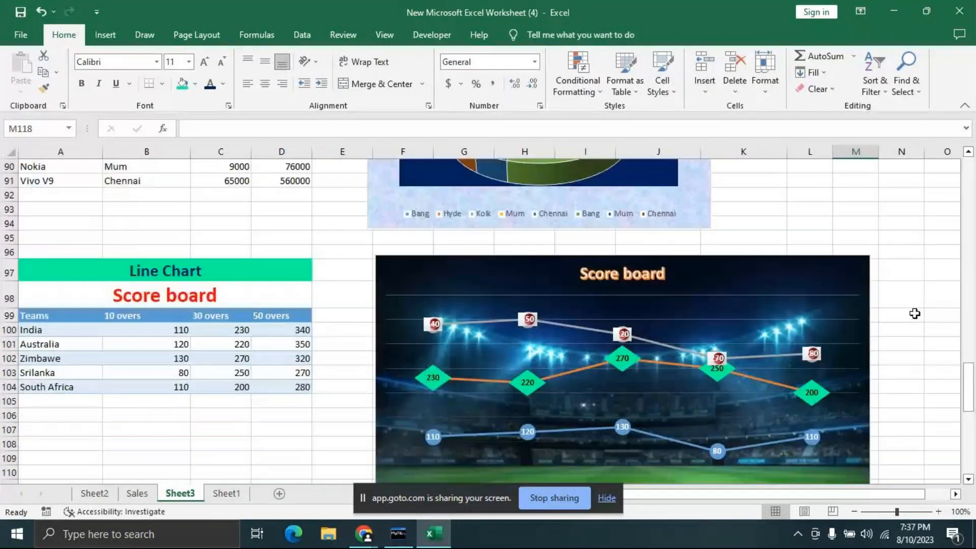
{"action": "left_click", "coordinate": [833, 279]}
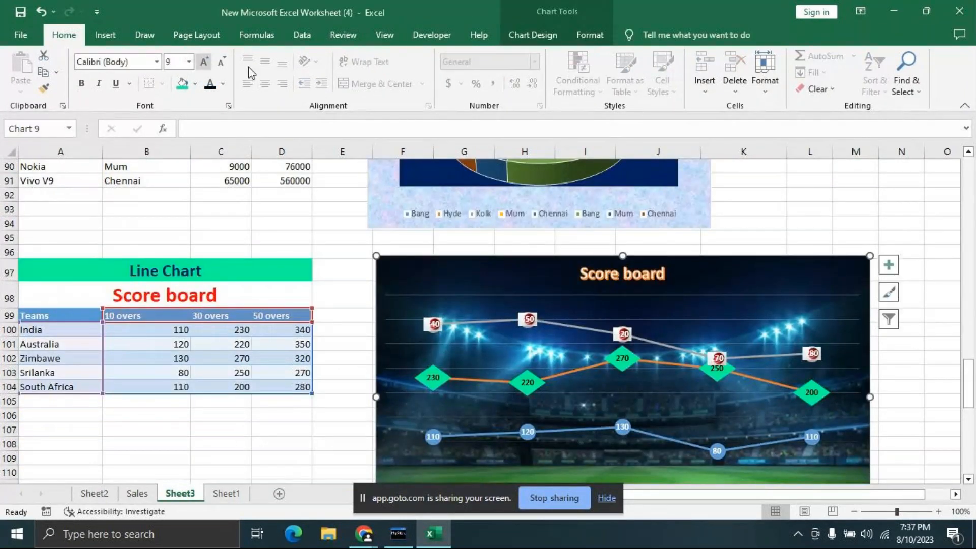
{"action": "left_click", "coordinate": [531, 34]}
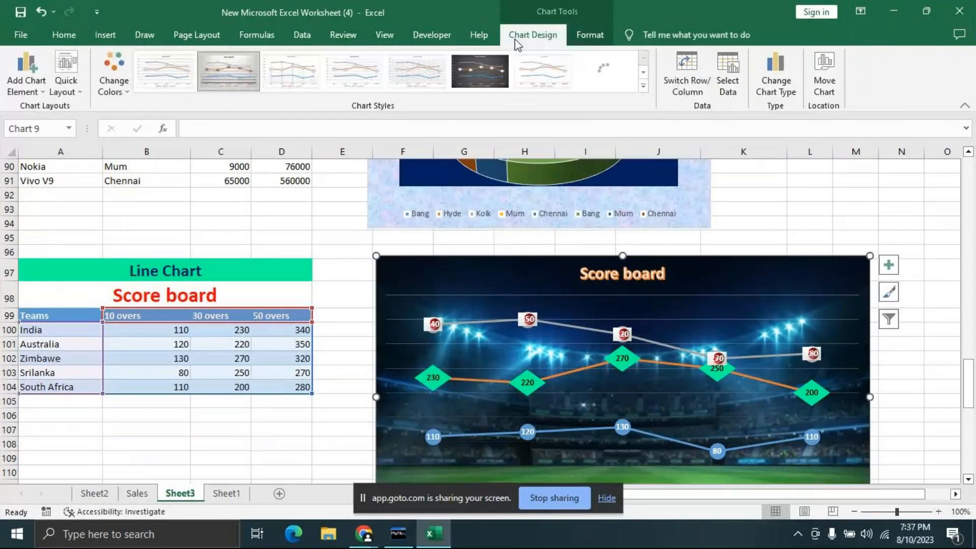
{"action": "key", "text": "Escape"}
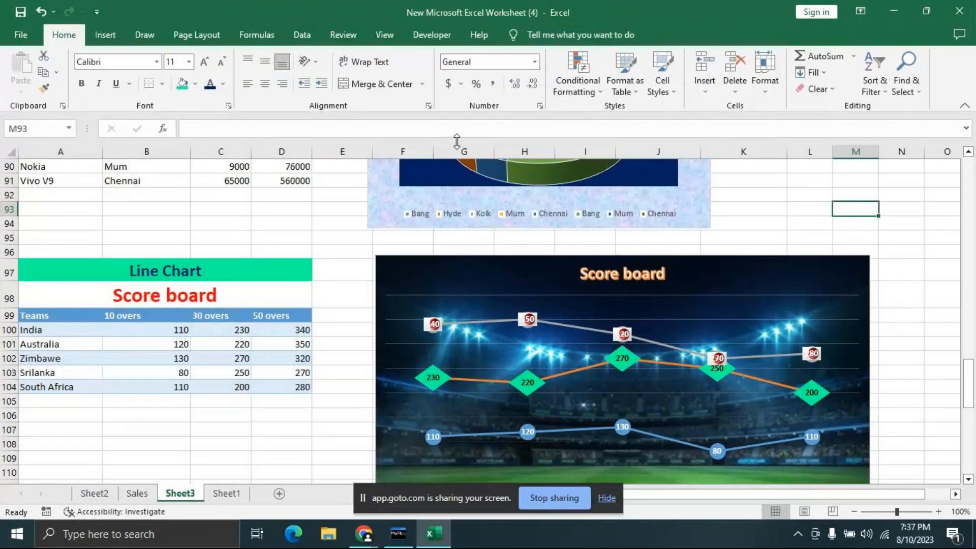
{"action": "left_click", "coordinate": [679, 349]}
{"action": "scroll", "coordinate": [679, 349], "scroll_direction": "down", "scroll_amount": 7}
{"action": "scroll", "coordinate": [678, 349], "scroll_direction": "down", "scroll_amount": 1}
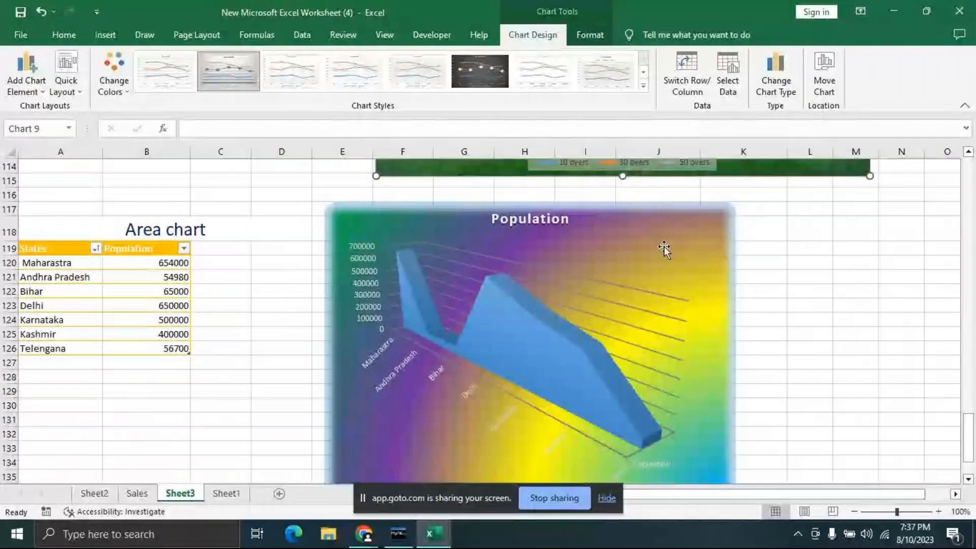
{"action": "left_click", "coordinate": [666, 242]}
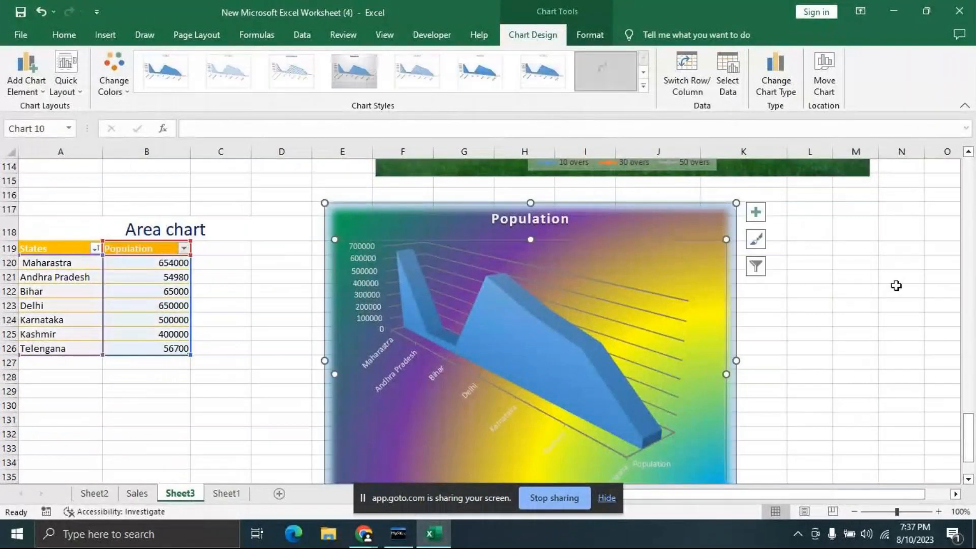
{"action": "left_click", "coordinate": [867, 320]}
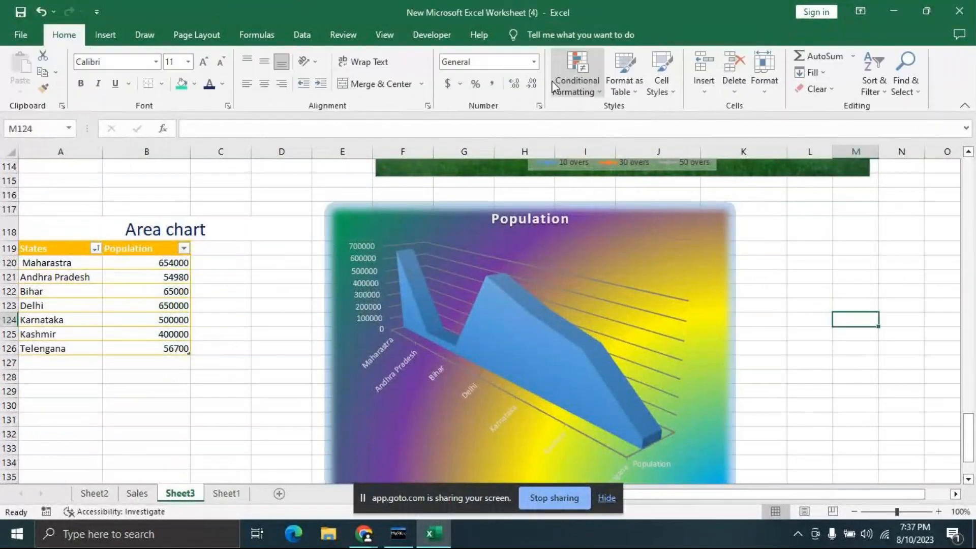
Step: Add data labels to the Population series in the area chart
{"action": "left_click", "coordinate": [563, 349]}
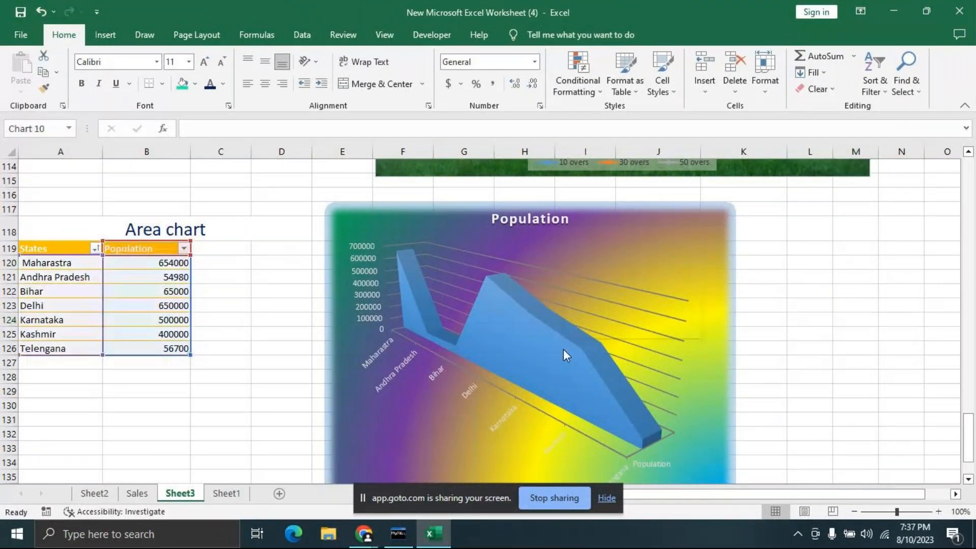
{"action": "right_click", "coordinate": [564, 348]}
{"action": "left_click", "coordinate": [602, 444]}
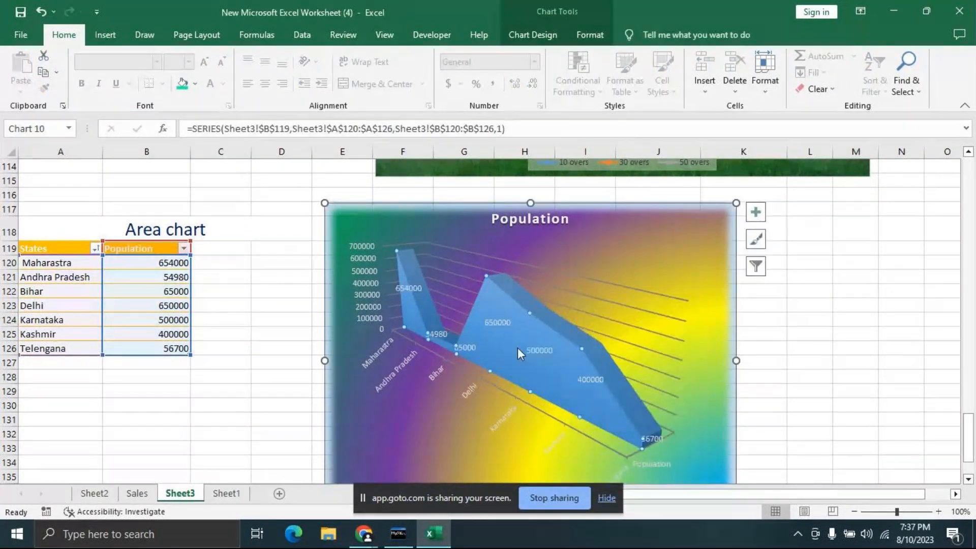
{"action": "left_click", "coordinate": [855, 319]}
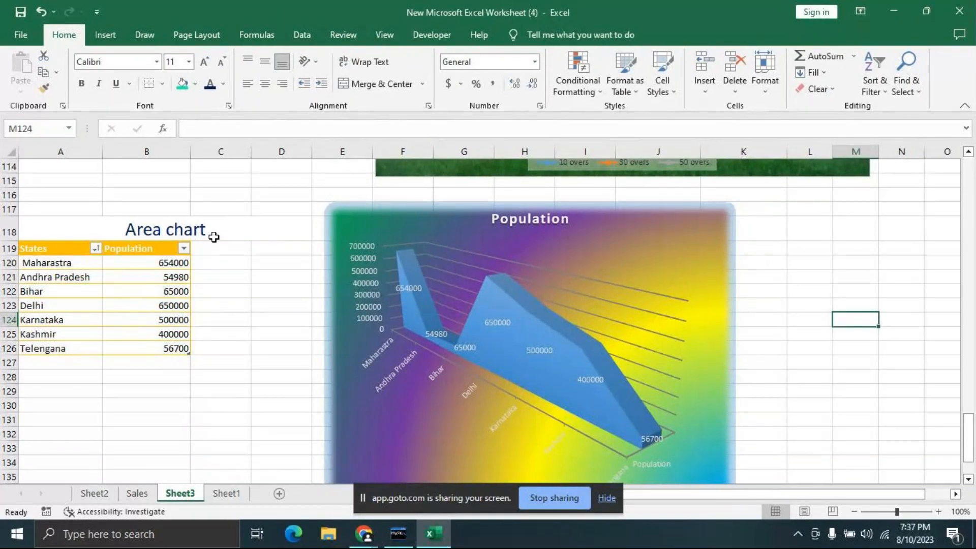
Step: Re-merge and center the Area chart heading across A118:B118 only, and give it a green fill
{"action": "left_click_drag", "start_coordinate": [51, 231], "coordinate": [281, 231]}
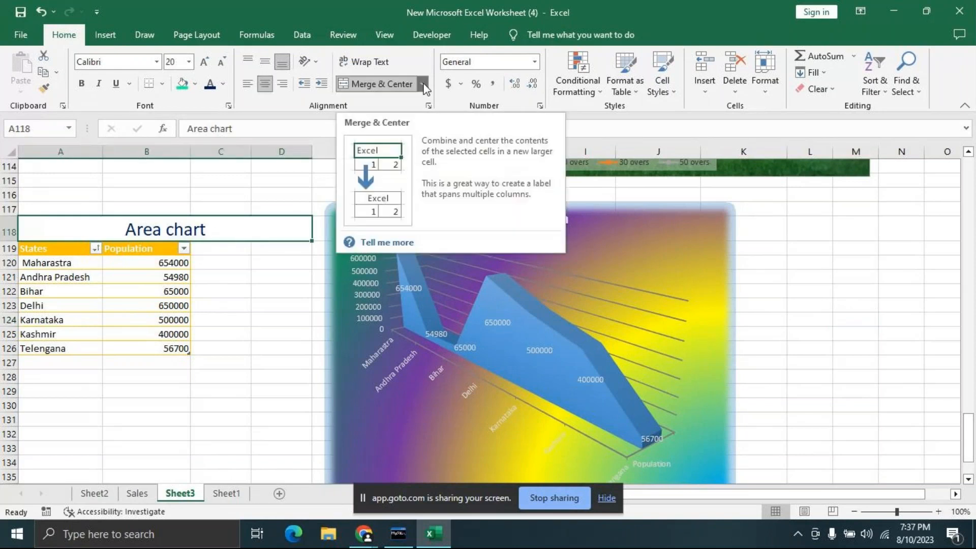
{"action": "left_click", "coordinate": [422, 84]}
{"action": "left_click", "coordinate": [391, 136]}
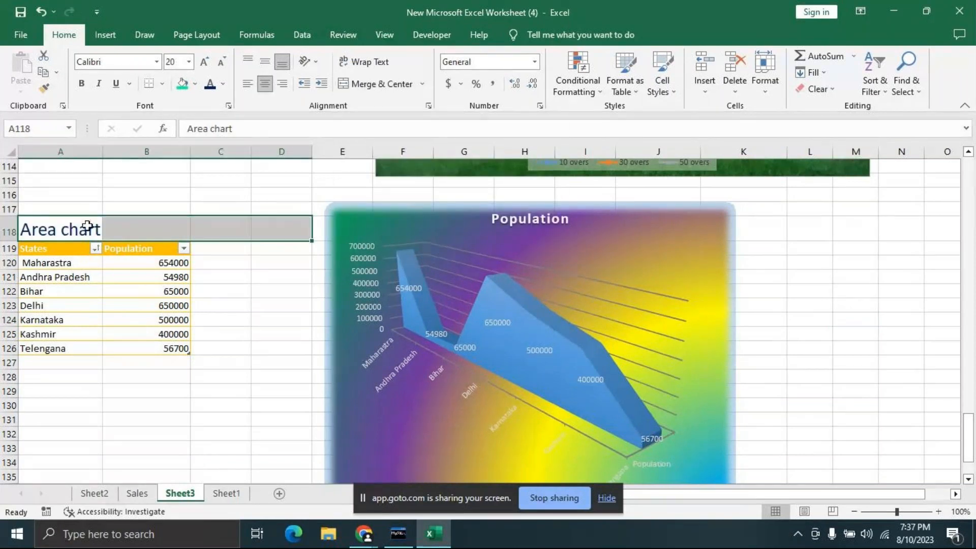
{"action": "left_click_drag", "start_coordinate": [50, 232], "coordinate": [127, 231]}
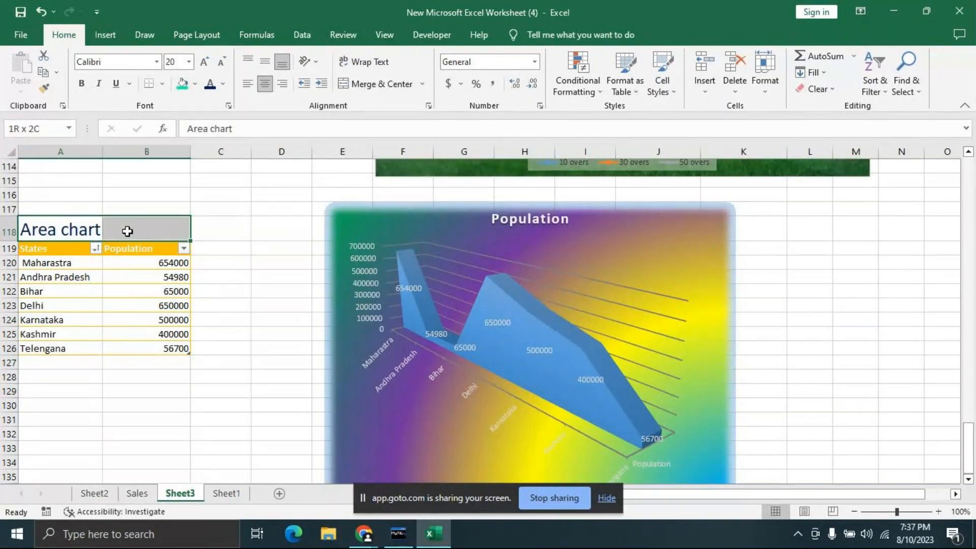
{"action": "left_click", "coordinate": [376, 83]}
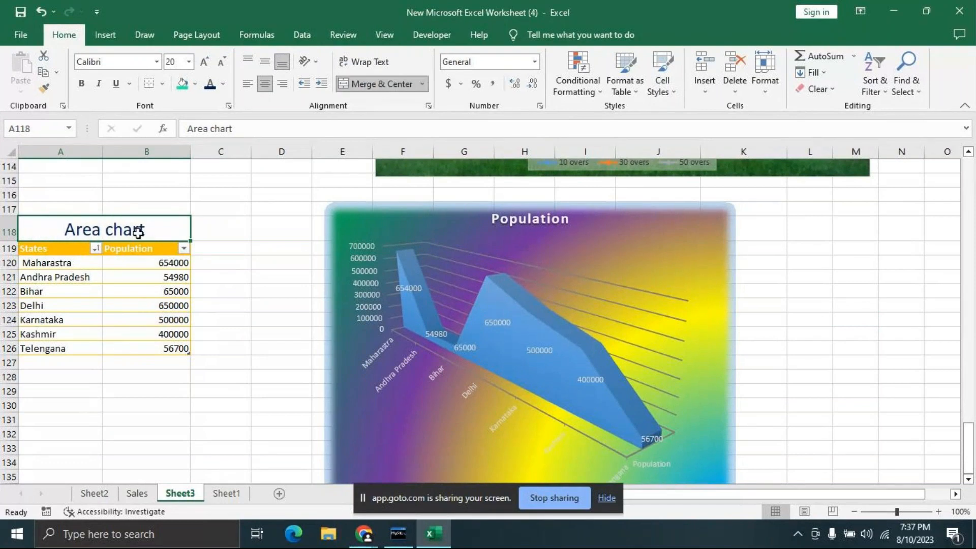
{"action": "left_click", "coordinate": [182, 84]}
{"action": "left_click", "coordinate": [181, 184]}
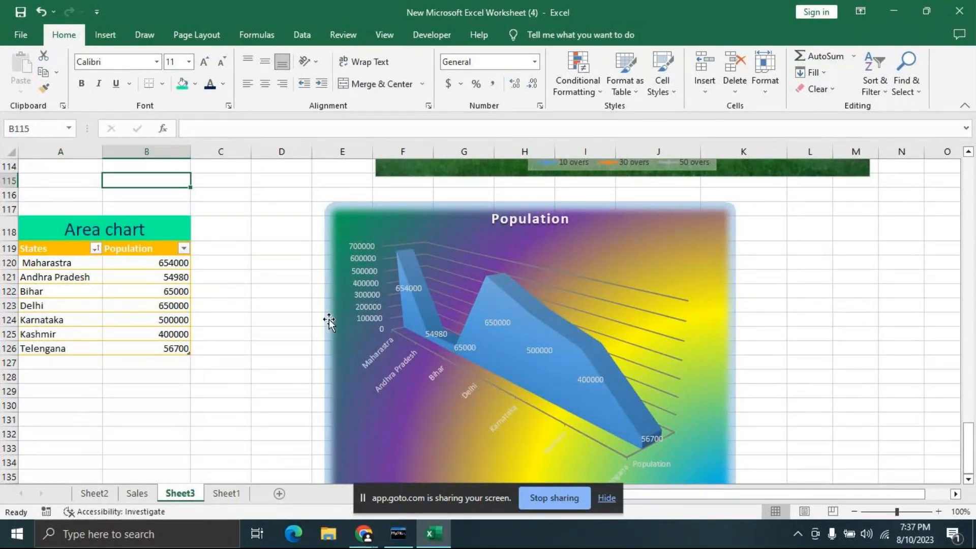
{"action": "left_click", "coordinate": [282, 376]}
Step: Set the Population chart title's font size to 20 and underline it
{"action": "left_click", "coordinate": [688, 283]}
{"action": "left_click", "coordinate": [539, 224]}
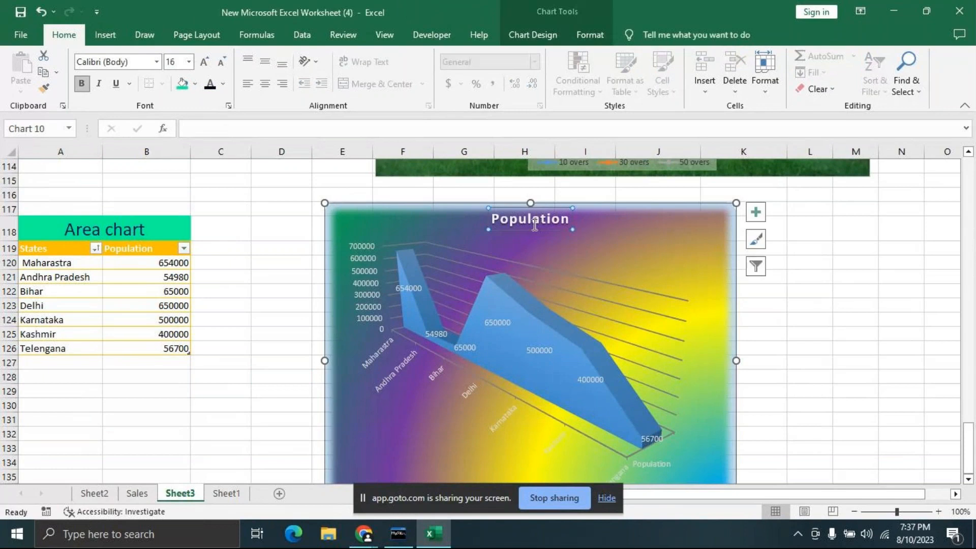
{"action": "mouse_move", "coordinate": [531, 203]}
{"action": "left_mouse_down"}
{"action": "mouse_move", "coordinate": [532, 213]}
{"action": "mouse_move", "coordinate": [531, 204]}
{"action": "left_mouse_up"}
{"action": "left_click", "coordinate": [539, 220]}
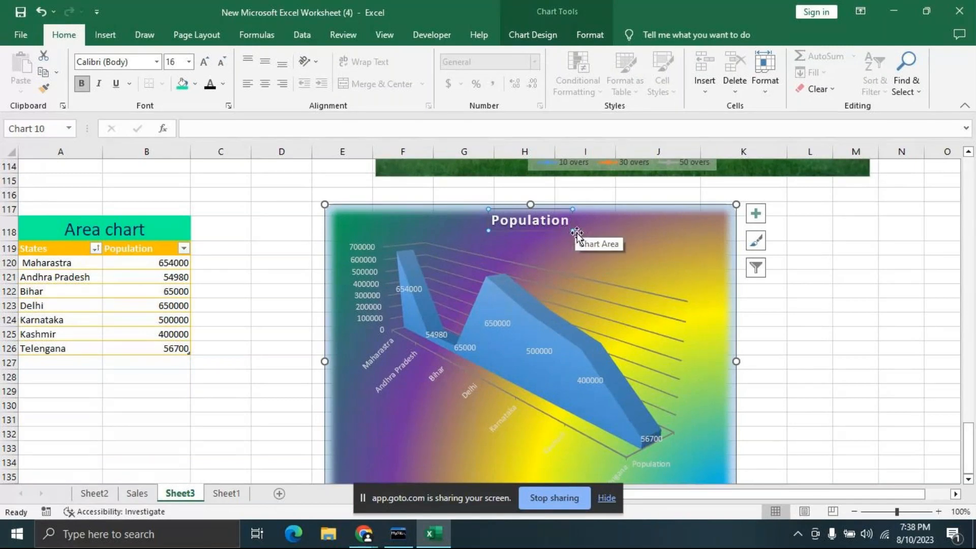
{"action": "left_click", "coordinate": [546, 220]}
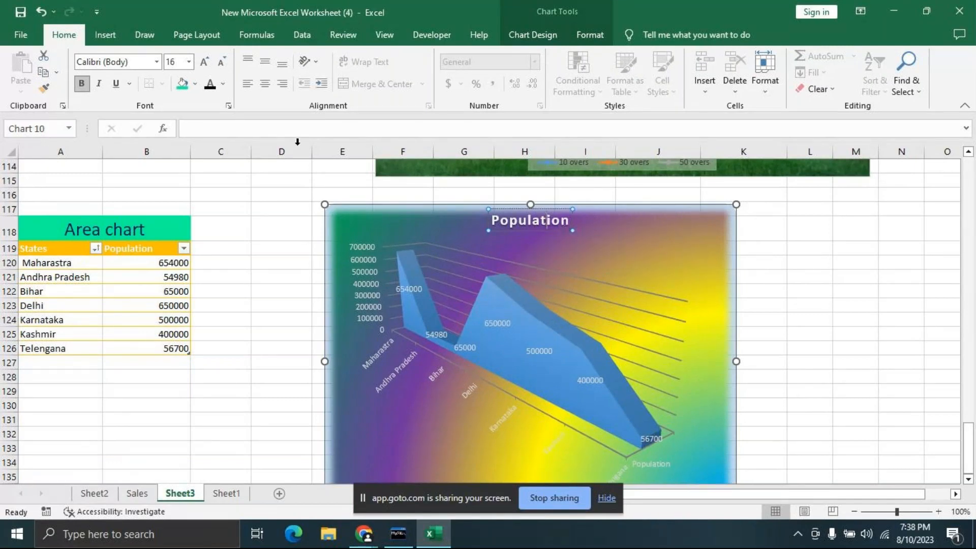
{"action": "double_click", "coordinate": [204, 62]}
{"action": "double_click", "coordinate": [204, 62]}
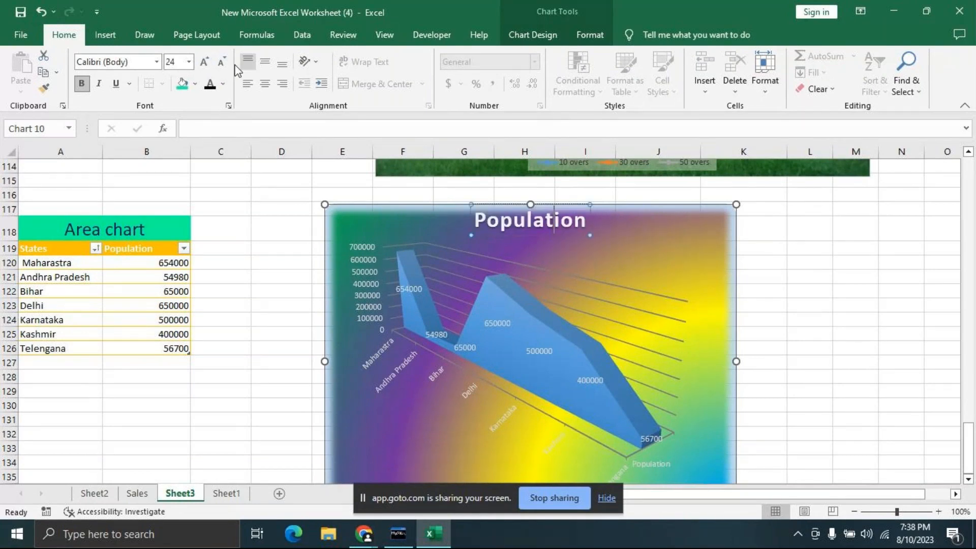
{"action": "double_click", "coordinate": [222, 62]}
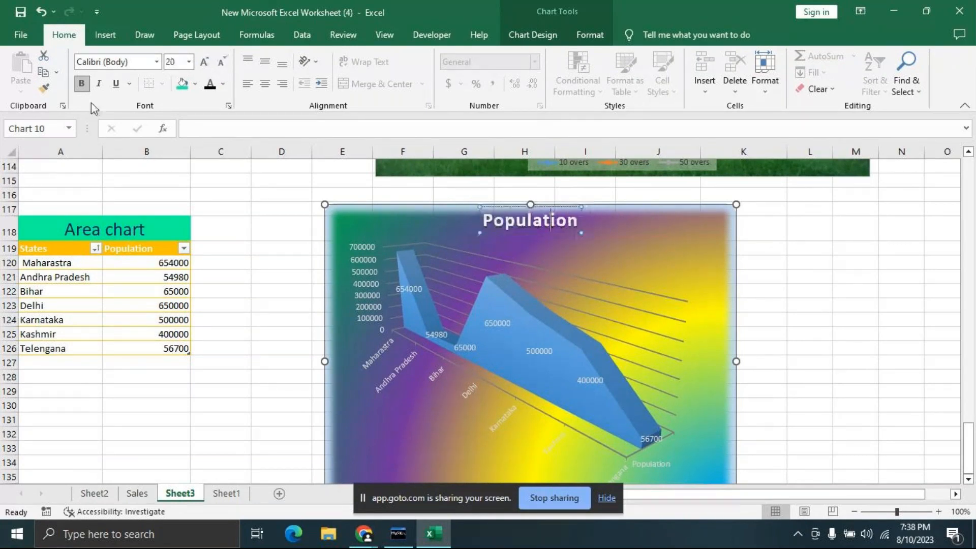
{"action": "left_click", "coordinate": [116, 84]}
{"action": "left_click", "coordinate": [788, 276]}
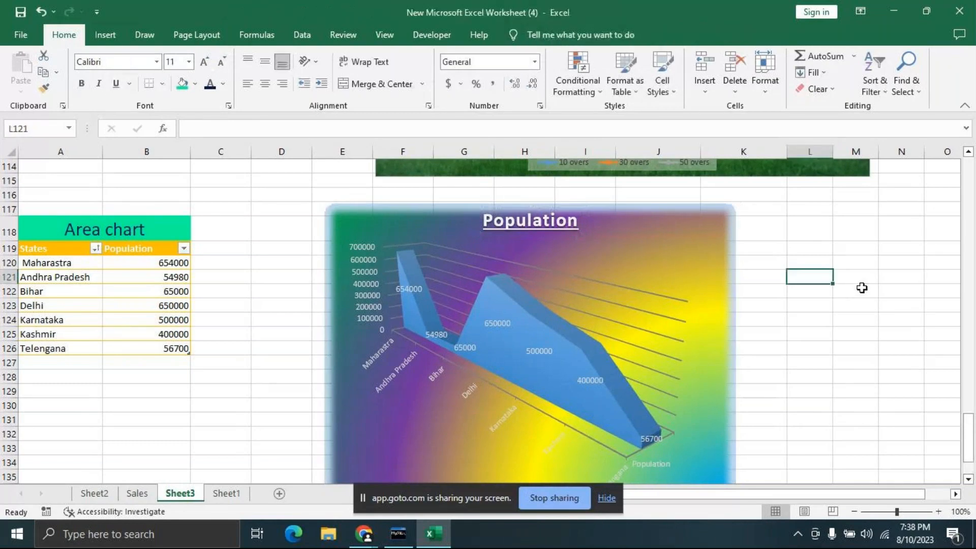
{"action": "left_click", "coordinate": [850, 306]}
Step: Draw a straight arrow spanning about 2.24" by 0.88" between the chart's upper-right background and the empty cells beside the chart
{"action": "scroll", "coordinate": [845, 324], "scroll_direction": "up", "scroll_amount": 3}
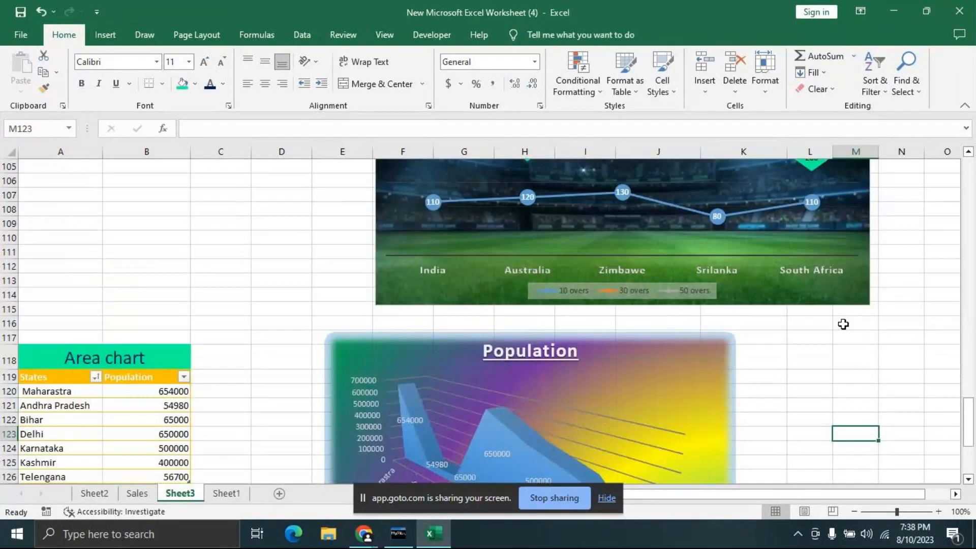
{"action": "scroll", "coordinate": [844, 323], "scroll_direction": "down", "scroll_amount": 1}
{"action": "left_click", "coordinate": [799, 348]}
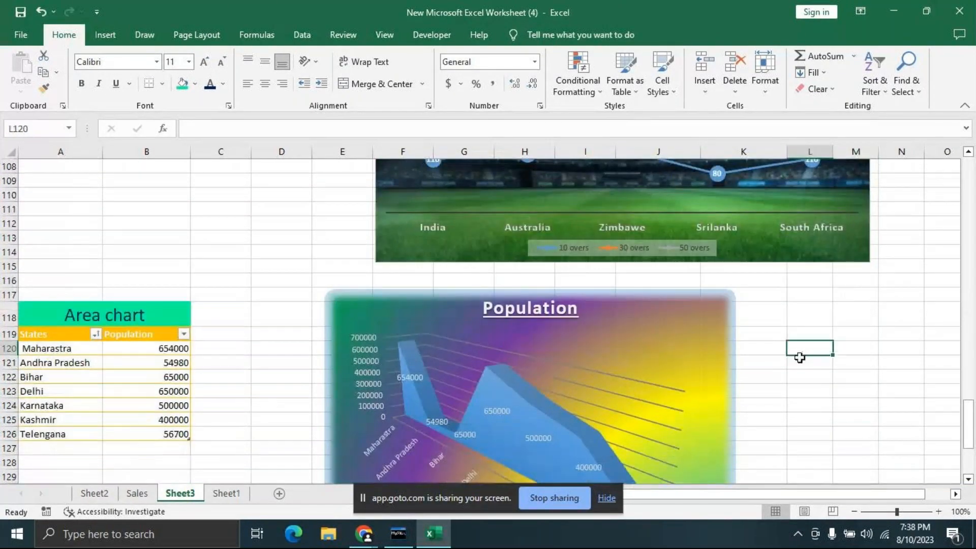
{"action": "left_click", "coordinate": [105, 34]}
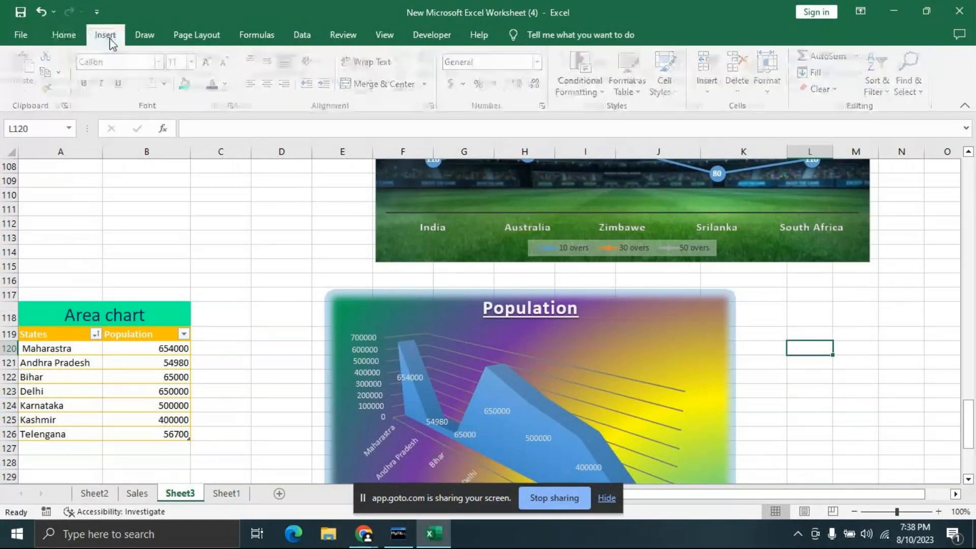
{"action": "left_click", "coordinate": [233, 54]}
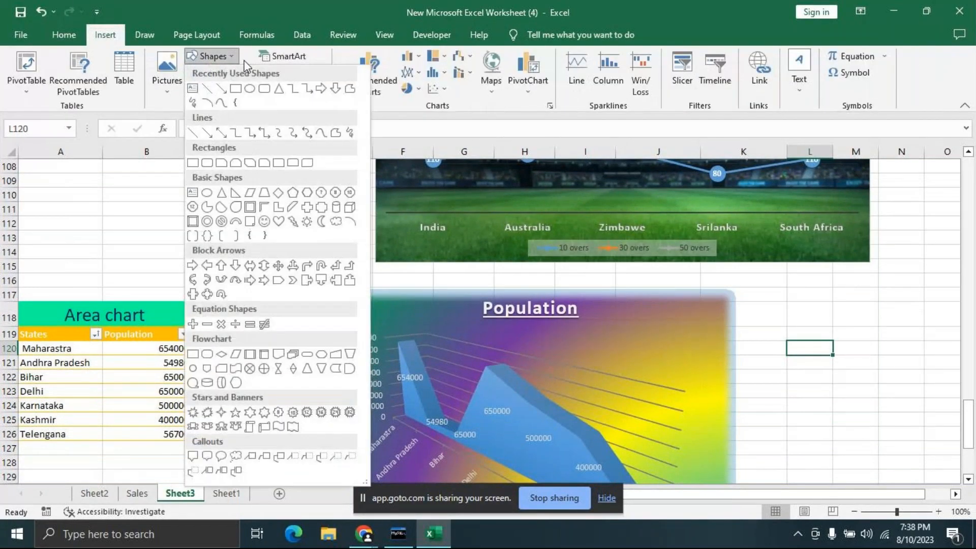
{"action": "left_click", "coordinate": [222, 91]}
{"action": "left_click_drag", "start_coordinate": [665, 347], "coordinate": [809, 405]}
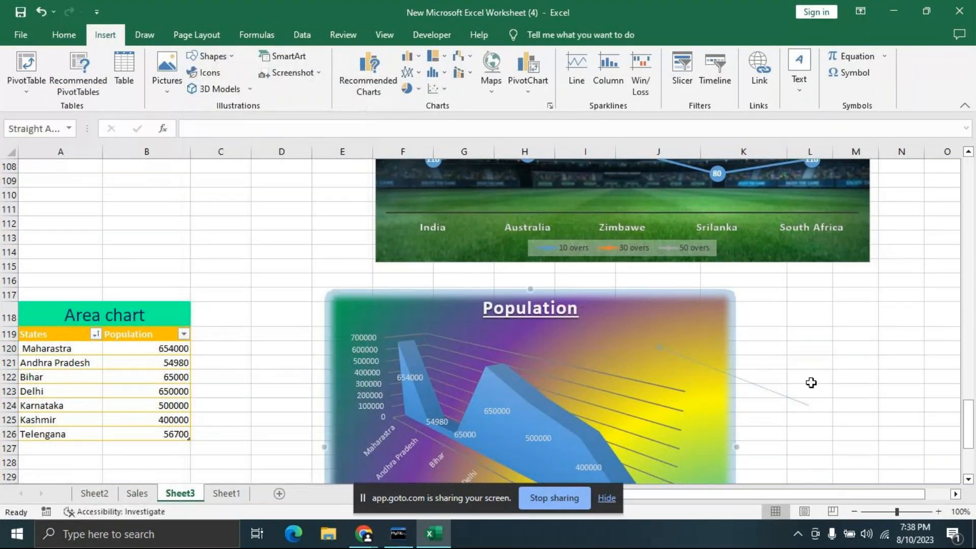
Step: Add a text box reading "3D Area Chart" beside the arrow's outer end and resize it to about 0.39" high and 1.32" wide
{"action": "scroll", "coordinate": [847, 399], "scroll_direction": "down", "scroll_amount": 1}
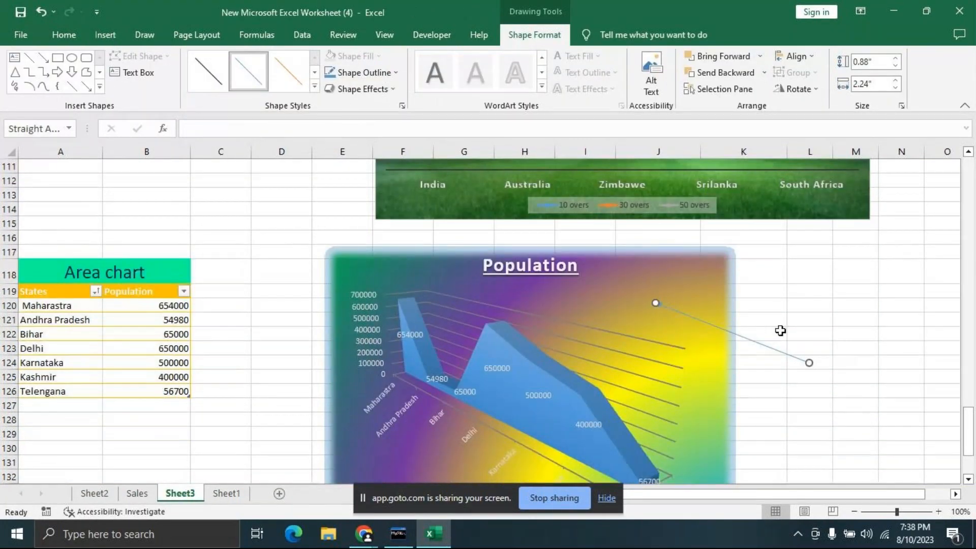
{"action": "left_click", "coordinate": [134, 73]}
{"action": "left_click_drag", "start_coordinate": [829, 351], "coordinate": [948, 410]}
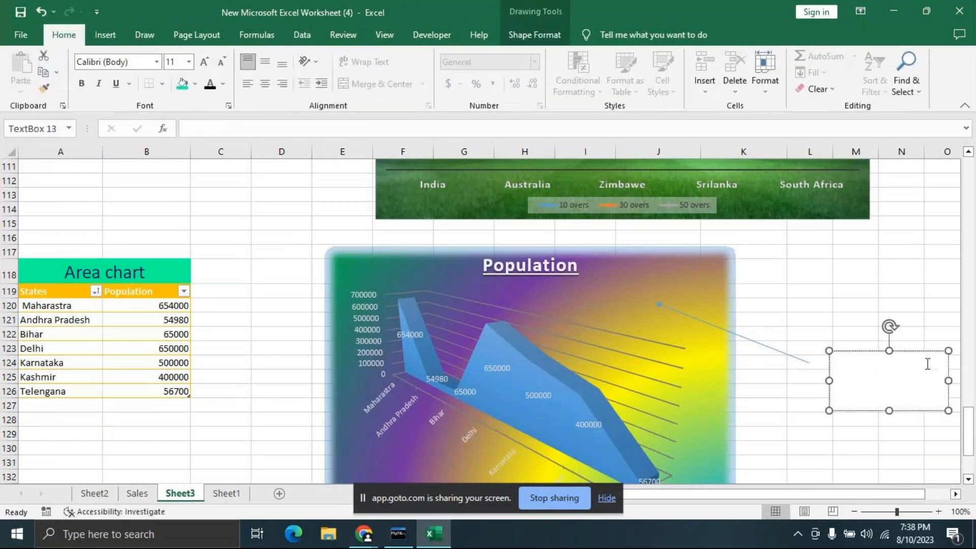
{"action": "type", "text": "3D Area Chart"}
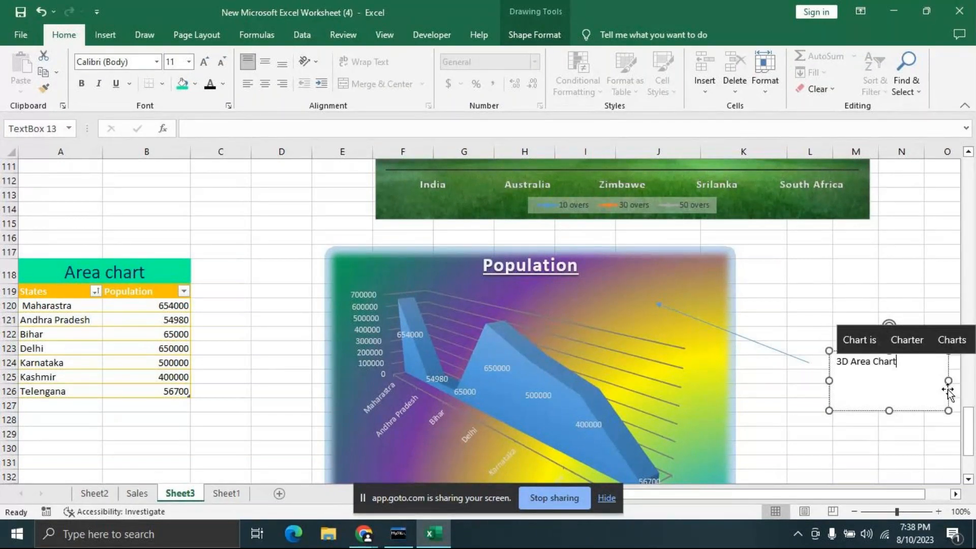
{"action": "left_click_drag", "start_coordinate": [948, 410], "coordinate": [920, 378]}
{"action": "left_click", "coordinate": [534, 34]}
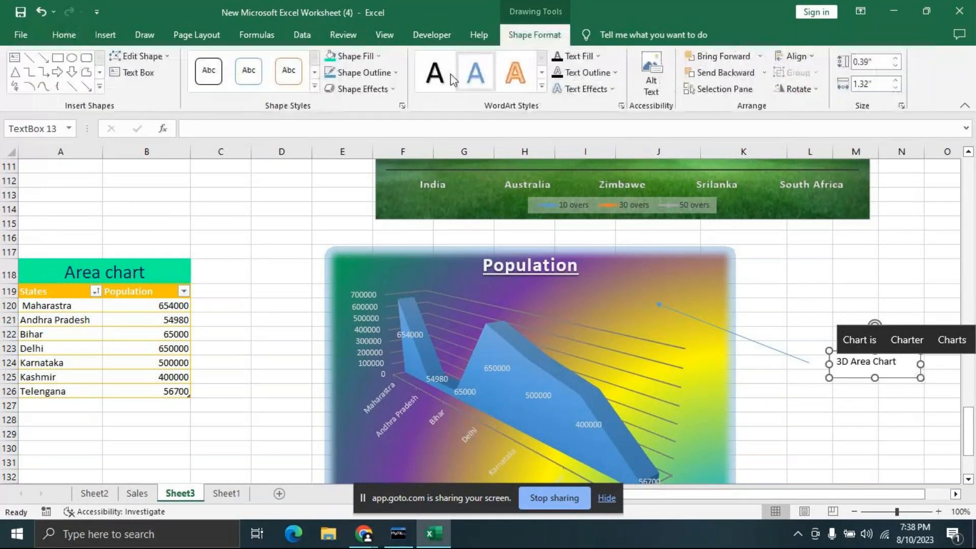
Step: Fill the "3D Area Chart" text box with a blue water-droplet texture and extend the arrow's outer end to meet the box
{"action": "left_click", "coordinate": [378, 57]}
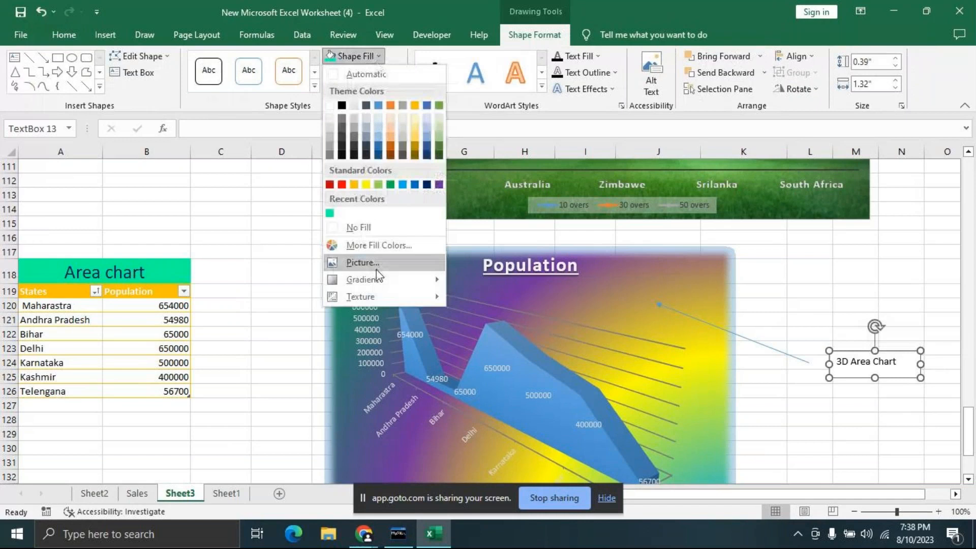
{"action": "mouse_move", "coordinate": [377, 295]}
{"action": "left_click", "coordinate": [478, 209]}
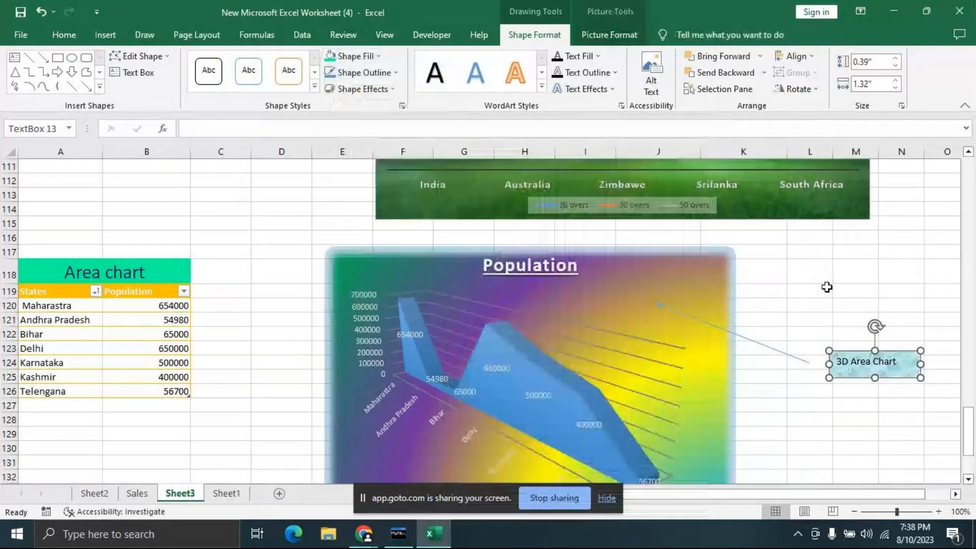
{"action": "left_click", "coordinate": [832, 303]}
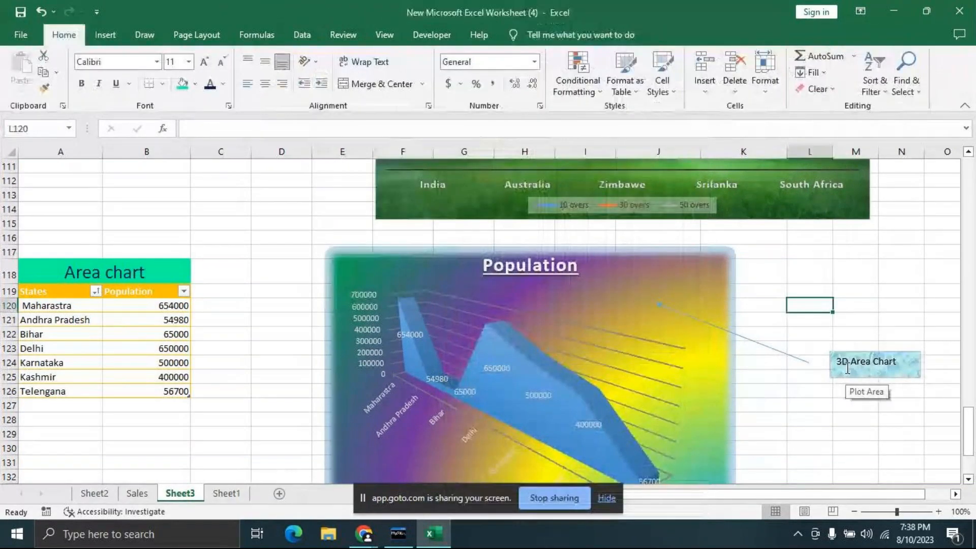
{"action": "left_click_drag", "start_coordinate": [815, 367], "coordinate": [841, 365]}
{"action": "left_click", "coordinate": [821, 291]}
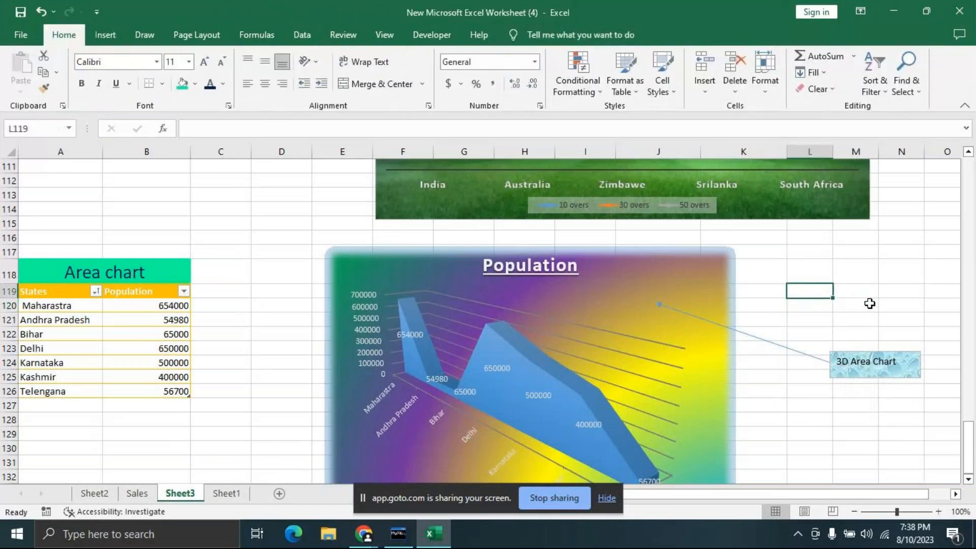
Step: Lower the top edge of the Score board line chart slightly, making the chart about 4.02" high
{"action": "scroll", "coordinate": [867, 307], "scroll_direction": "up", "scroll_amount": 5}
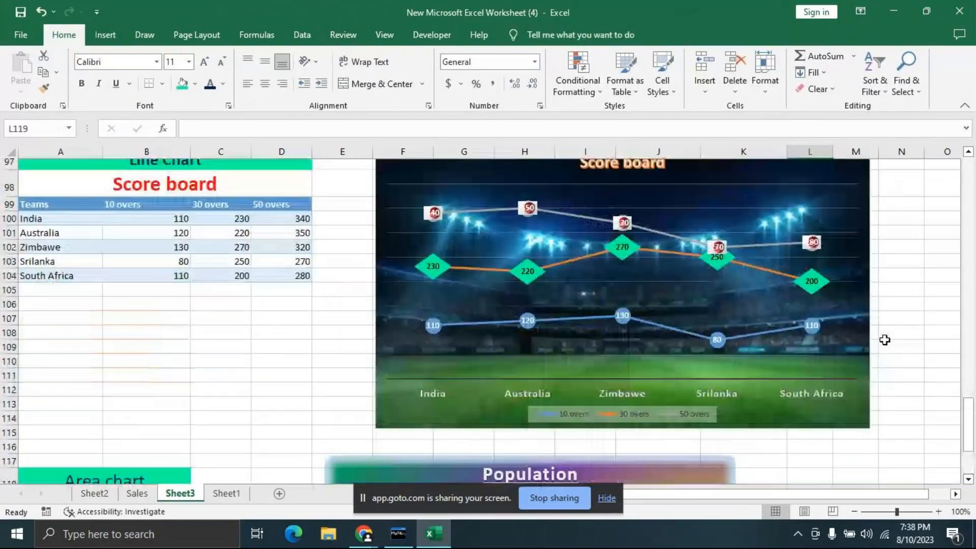
{"action": "scroll", "coordinate": [885, 340], "scroll_direction": "up", "scroll_amount": 2}
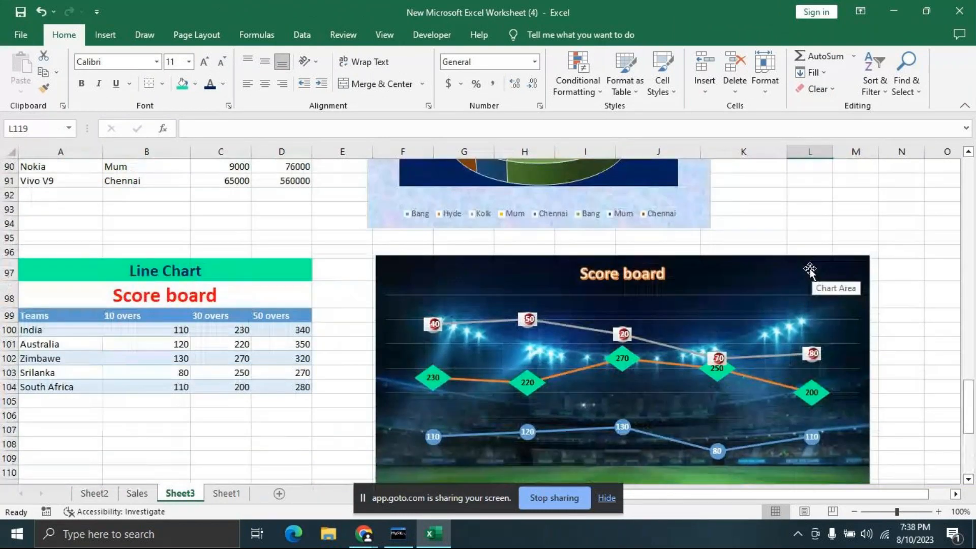
{"action": "left_click", "coordinate": [459, 264]}
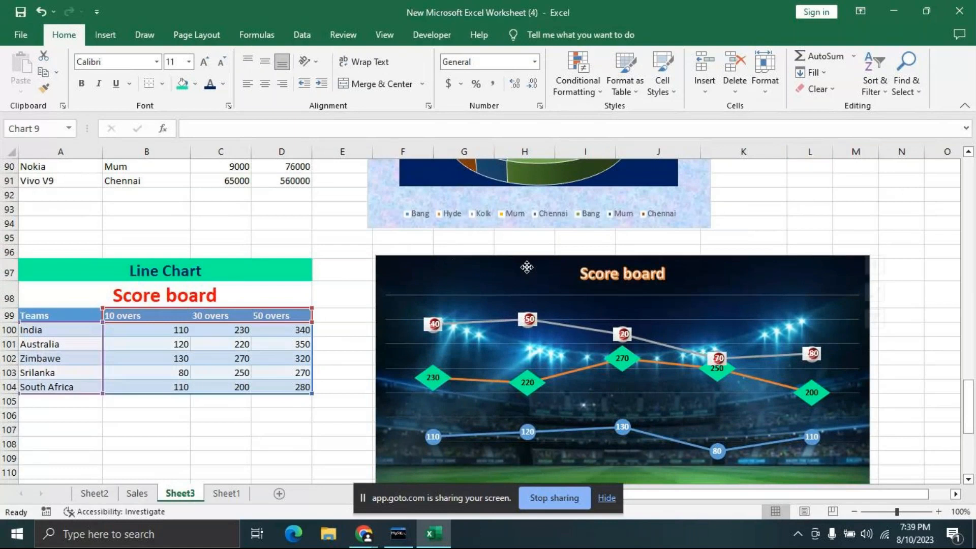
{"action": "left_click_drag", "start_coordinate": [627, 257], "coordinate": [628, 266]}
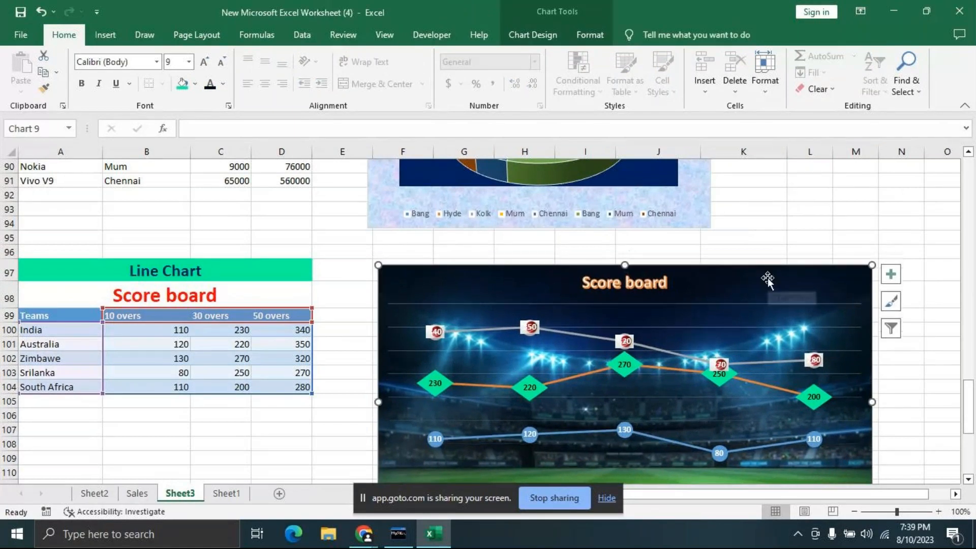
Step: Add a text box reading "Line With Marker" inside the Score board chart, to the right of its title
{"action": "left_click", "coordinate": [544, 34]}
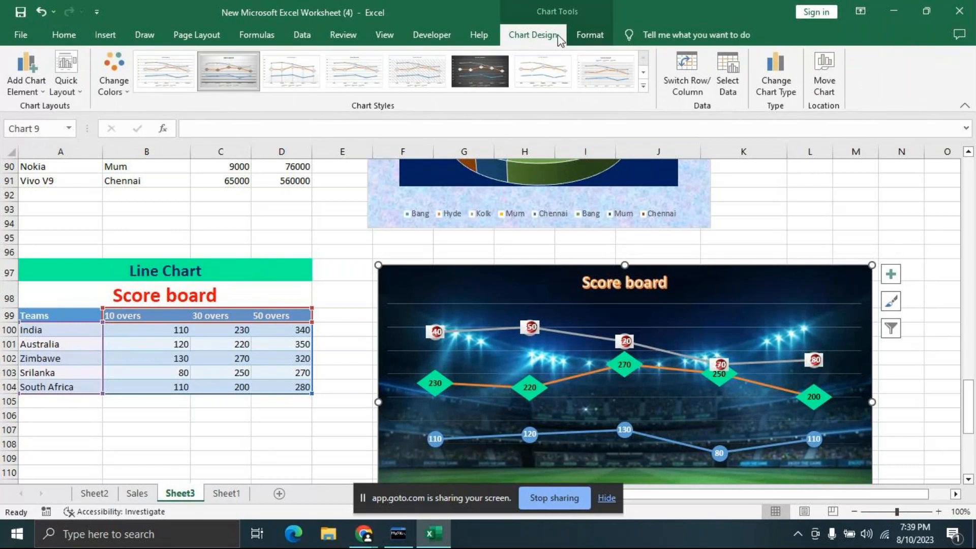
{"action": "left_click", "coordinate": [585, 35]}
{"action": "left_click", "coordinate": [130, 57]}
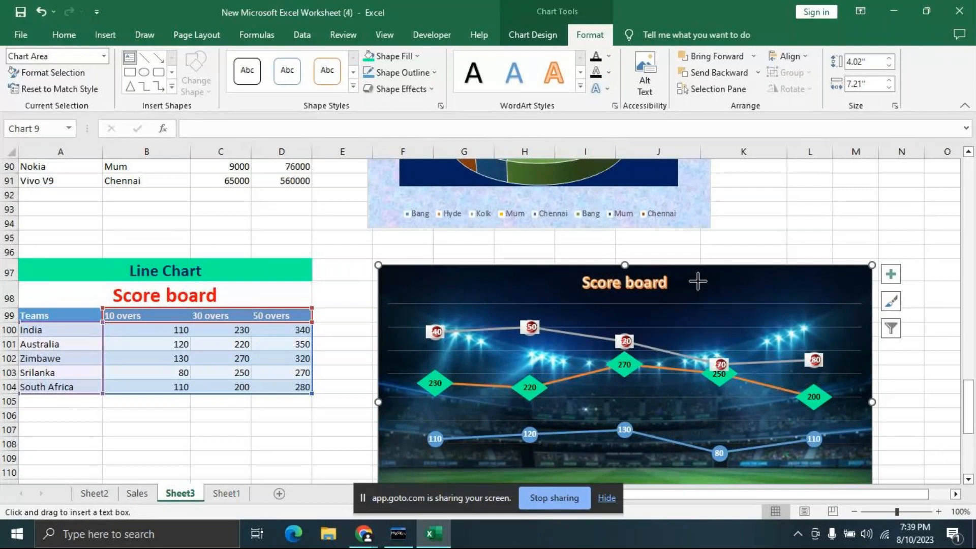
{"action": "left_click_drag", "start_coordinate": [698, 281], "coordinate": [825, 303]}
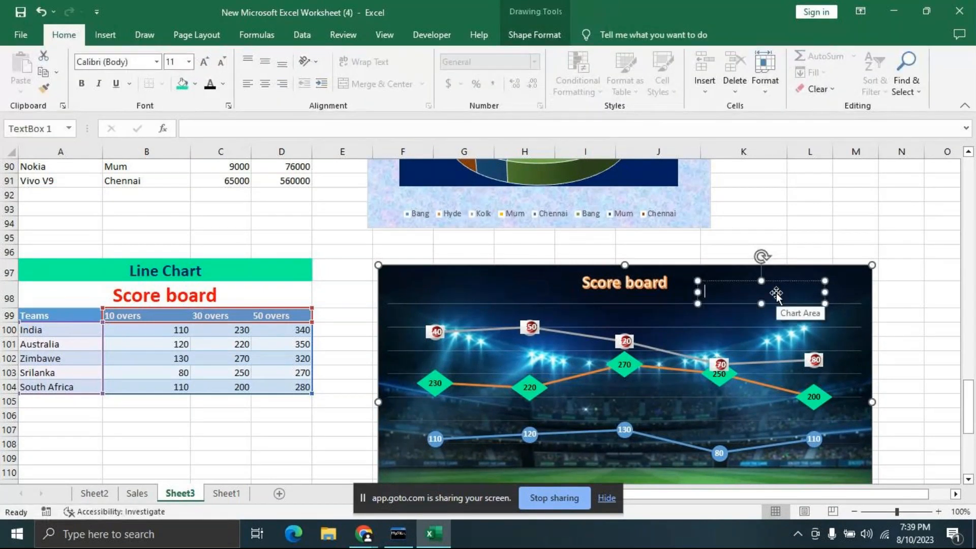
{"action": "type", "text": "Line Wit"}
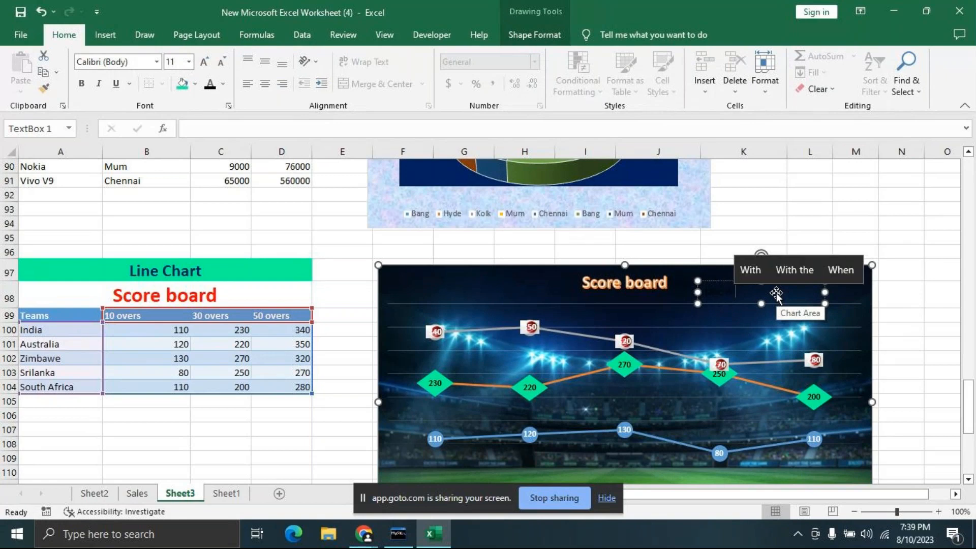
{"action": "type", "text": "h Marker"}
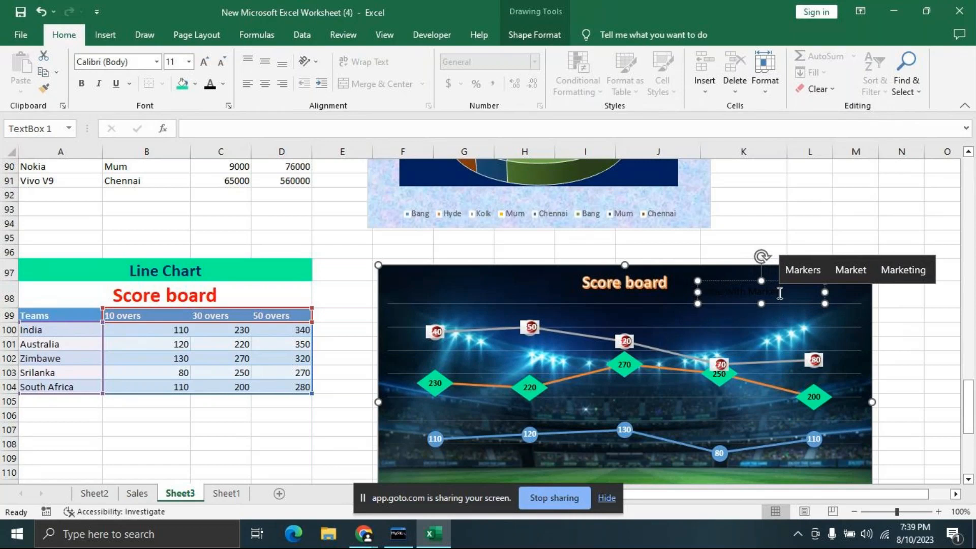
Step: Set the font color of the "Line With Marker" text to white
{"action": "left_click_drag", "start_coordinate": [777, 293], "coordinate": [696, 291]}
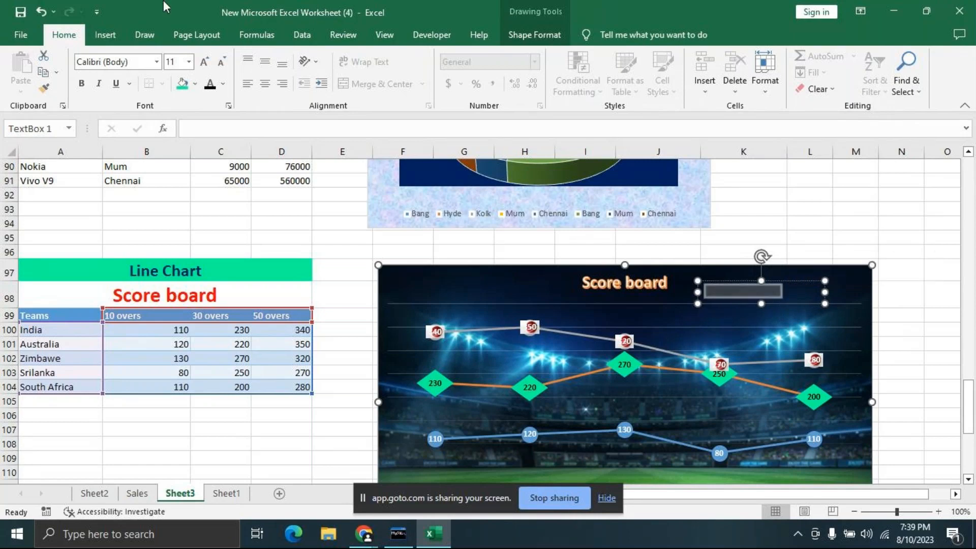
{"action": "left_click", "coordinate": [223, 84]}
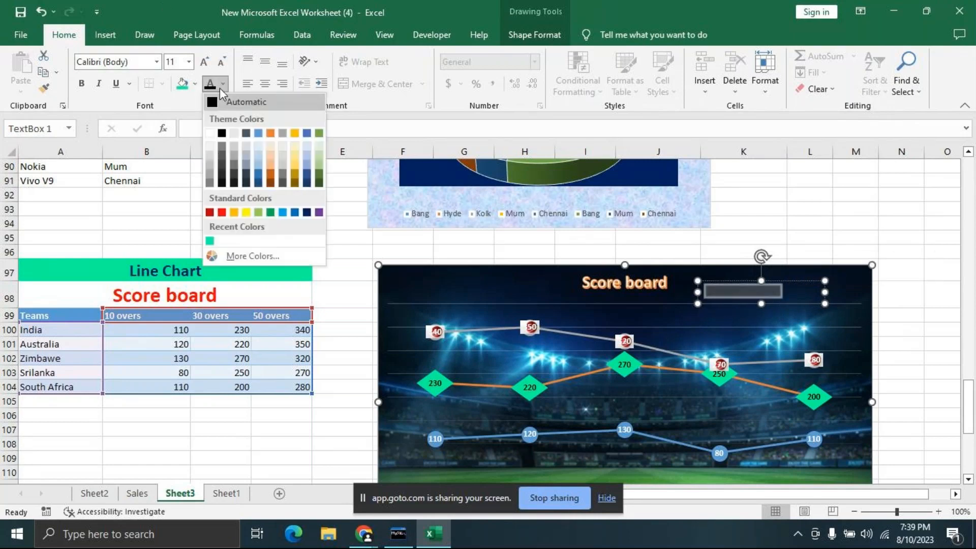
{"action": "left_click", "coordinate": [209, 127]}
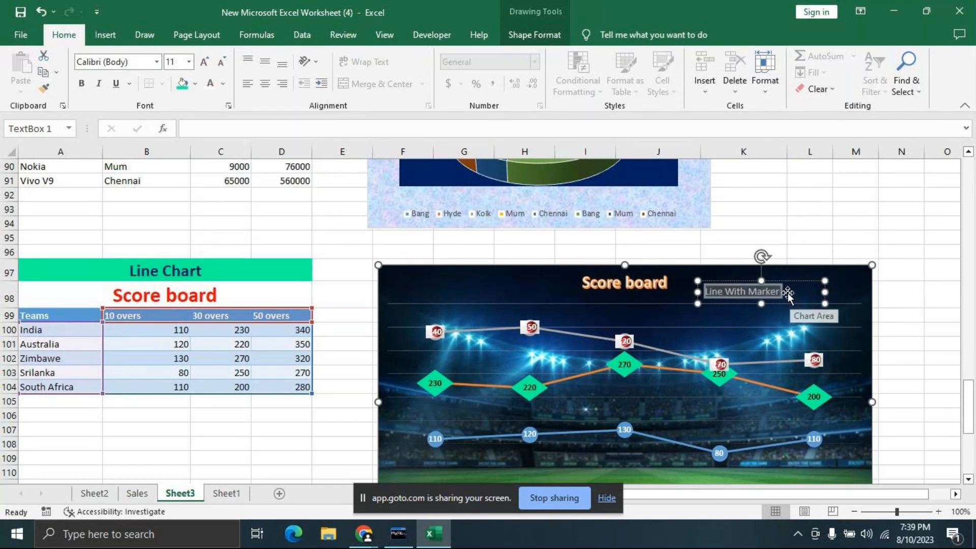
{"action": "left_click", "coordinate": [818, 305]}
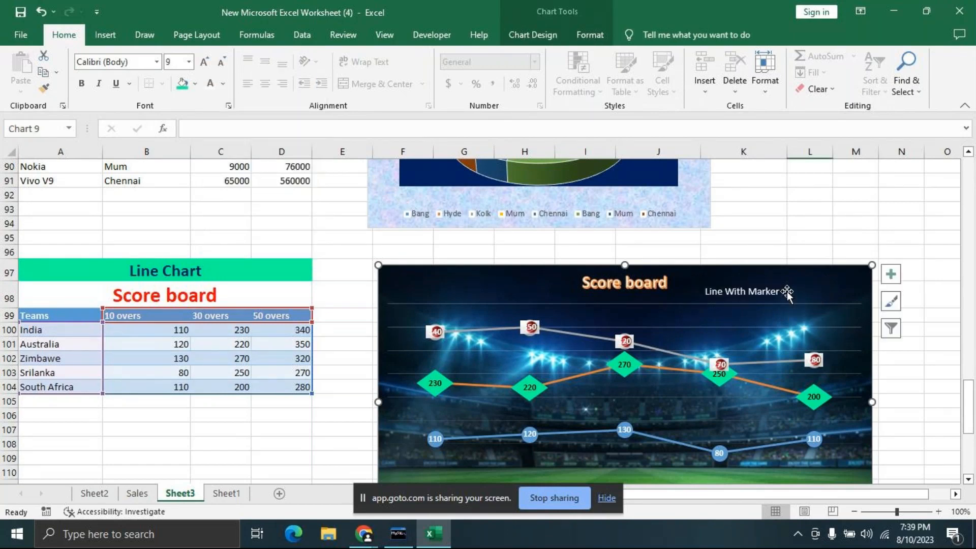
Step: Increase the "Line With Marker" text to font size 16 and enlarge its text box slightly upward and to the right
{"action": "left_click", "coordinate": [824, 296]}
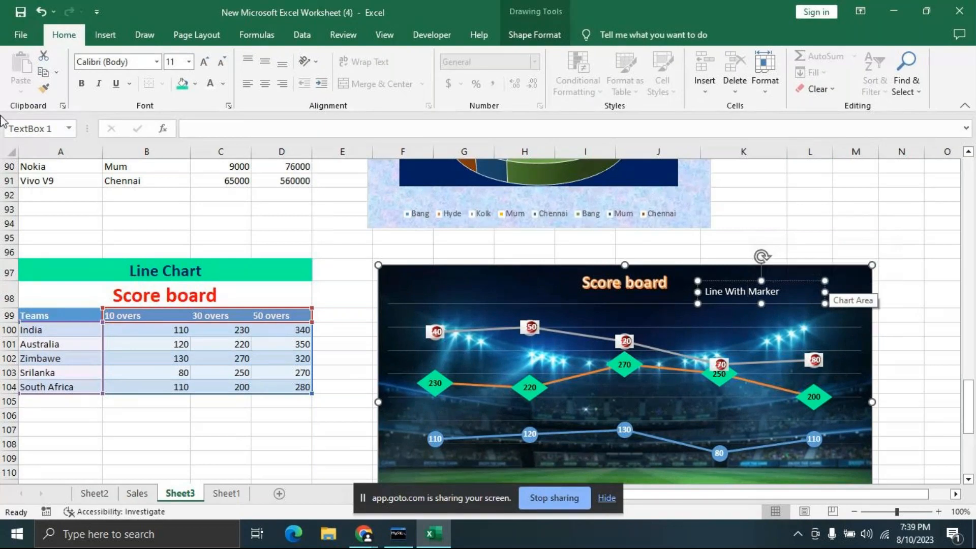
{"action": "double_click", "coordinate": [204, 63]}
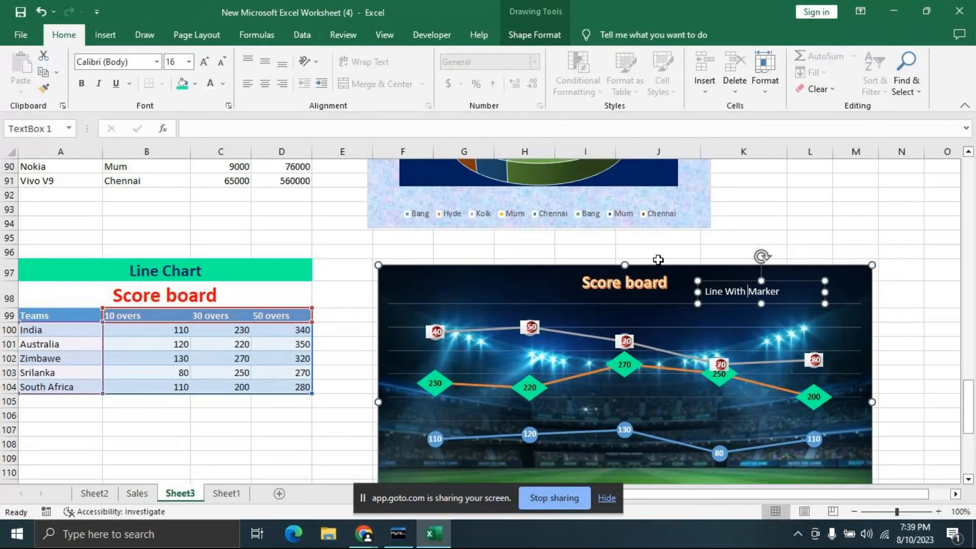
{"action": "left_click_drag", "start_coordinate": [705, 291], "coordinate": [785, 291]}
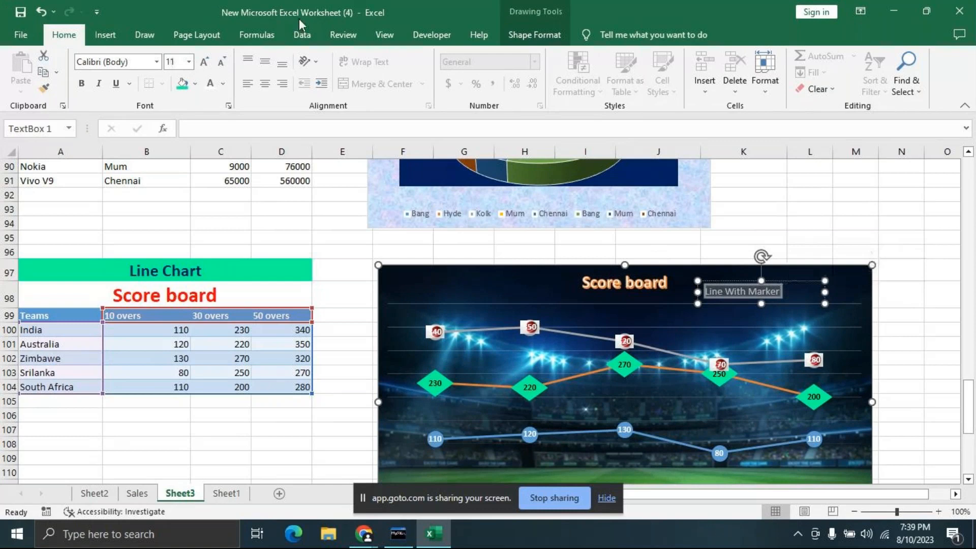
{"action": "triple_click", "coordinate": [205, 63]}
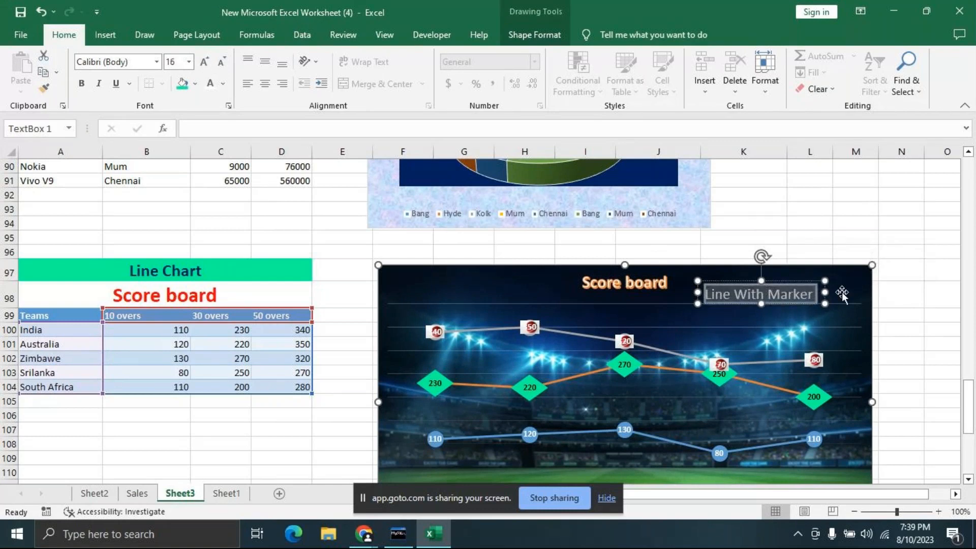
{"action": "left_click_drag", "start_coordinate": [825, 281], "coordinate": [839, 275]}
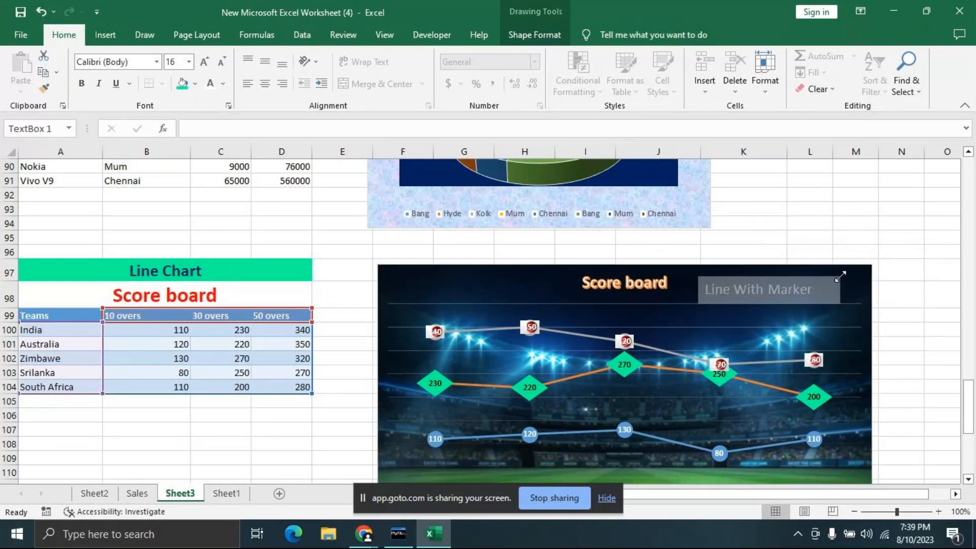
Step: Extend the label to read "Line With Marker(Style-2)" and widen its text box on both sides to fit one line
{"action": "left_click", "coordinate": [819, 291]}
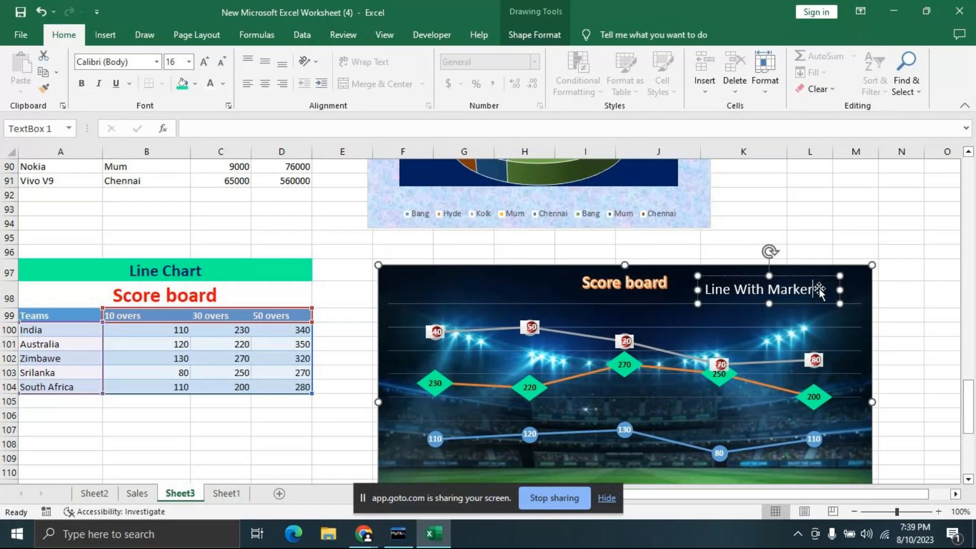
{"action": "type", "text": "(Style"}
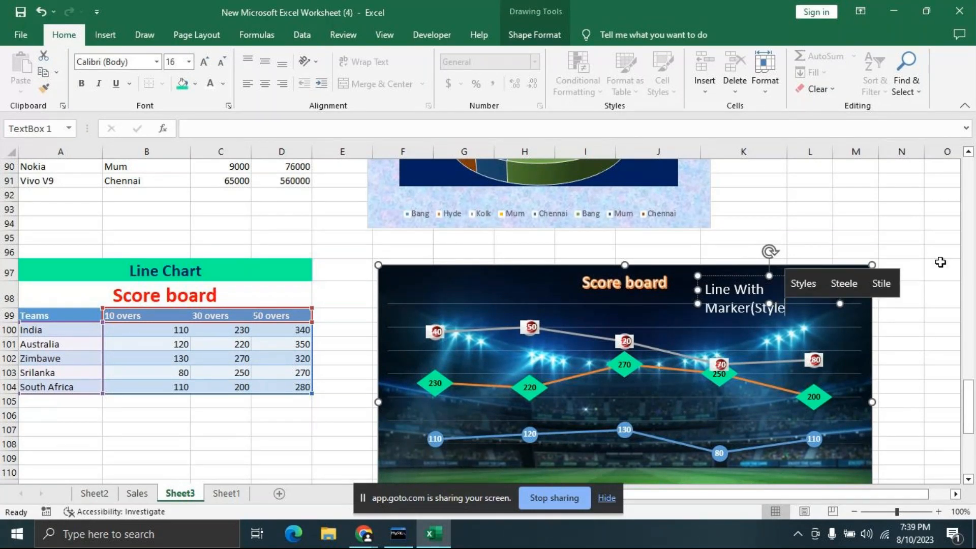
{"action": "type", "text": "-2"}
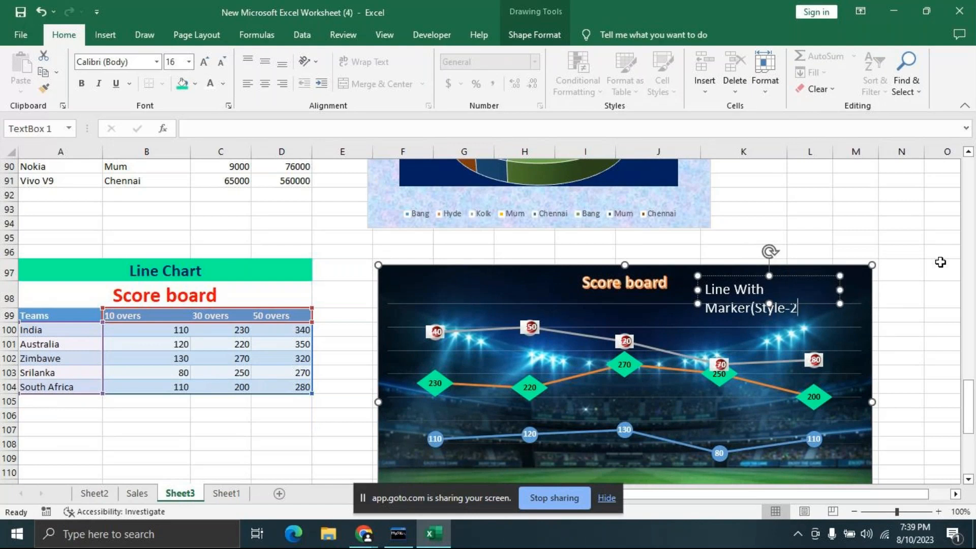
{"action": "left_click_drag", "start_coordinate": [840, 290], "coordinate": [857, 287]}
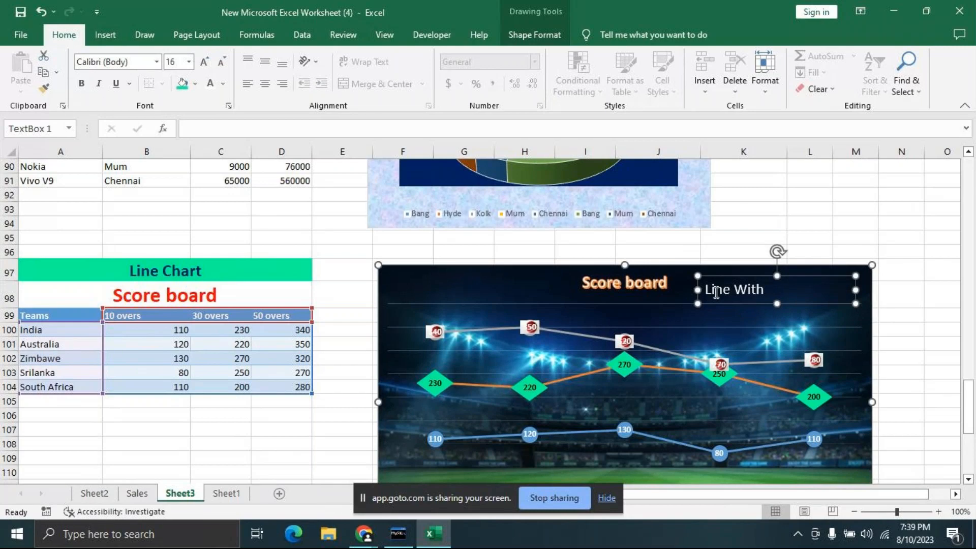
{"action": "left_click_drag", "start_coordinate": [697, 290], "coordinate": [682, 292]}
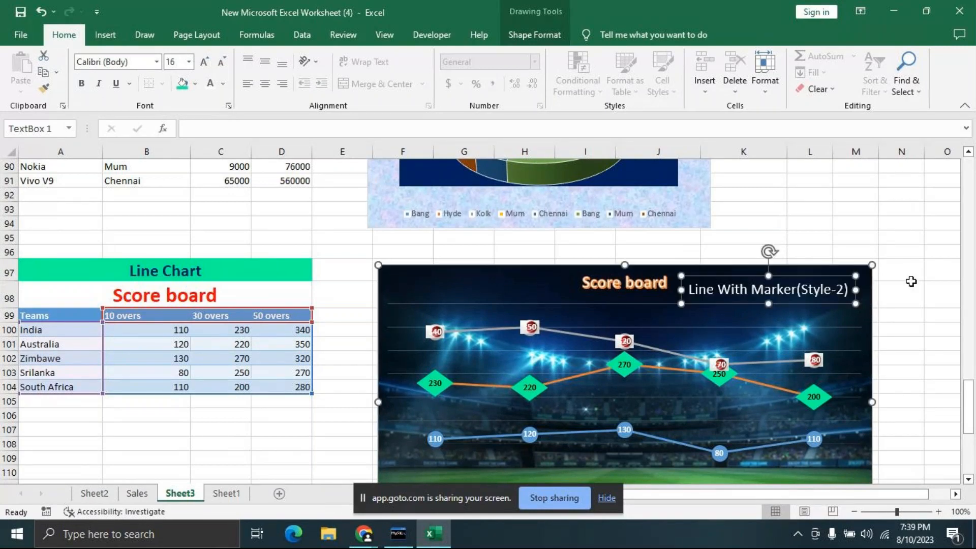
{"action": "left_click", "coordinate": [911, 281]}
{"action": "left_click", "coordinate": [882, 226]}
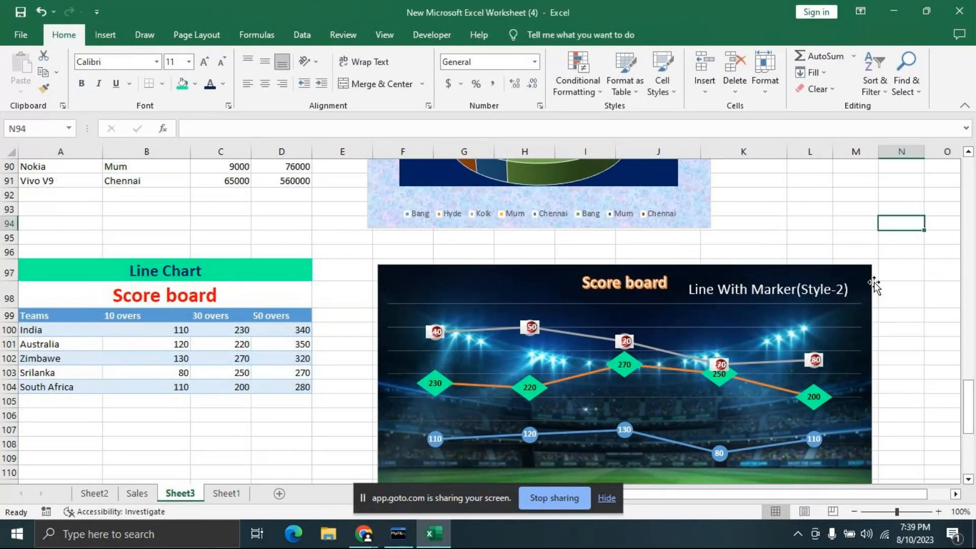
{"action": "scroll", "coordinate": [870, 298], "scroll_direction": "down", "scroll_amount": 4}
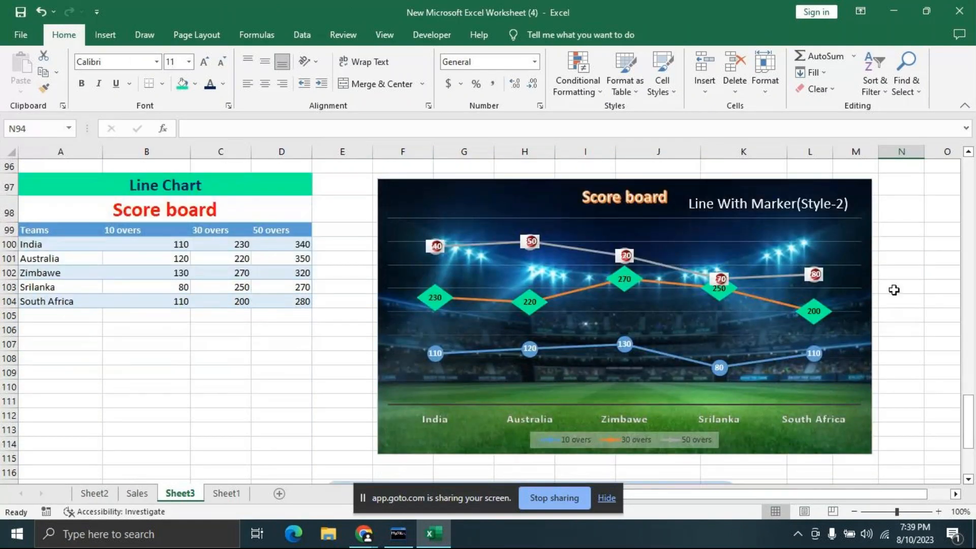
{"action": "scroll", "coordinate": [919, 297], "scroll_direction": "down", "scroll_amount": 2}
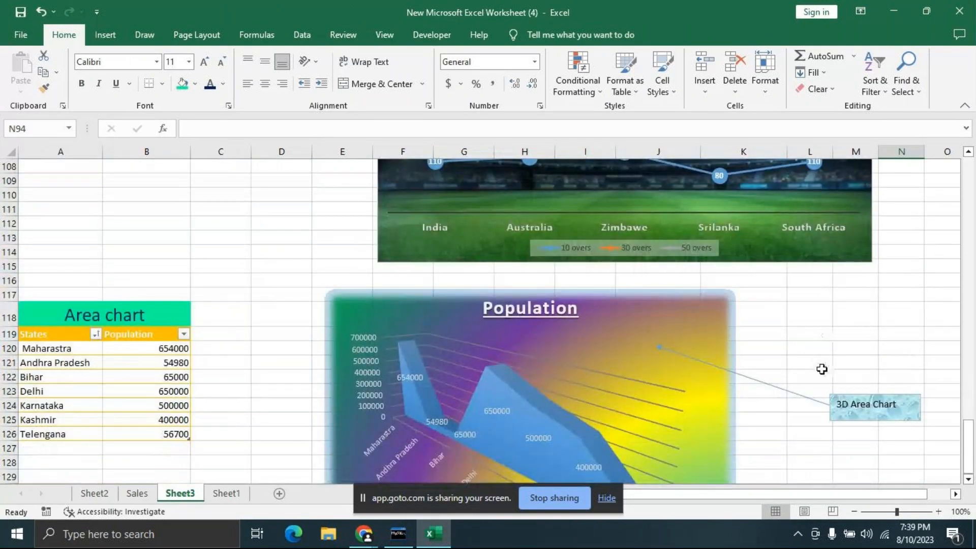
{"action": "scroll", "coordinate": [721, 331], "scroll_direction": "up", "scroll_amount": 11}
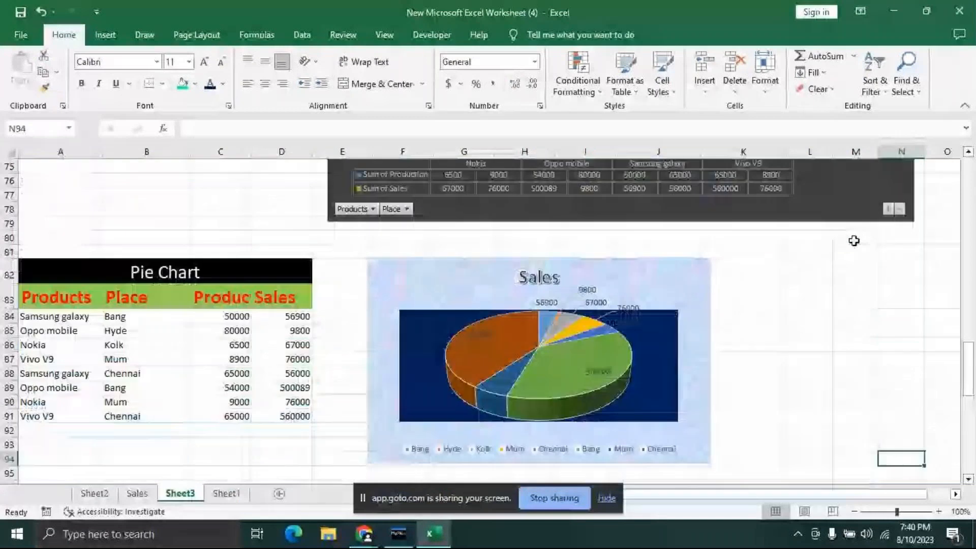
{"action": "scroll", "coordinate": [854, 241], "scroll_direction": "down", "scroll_amount": 10}
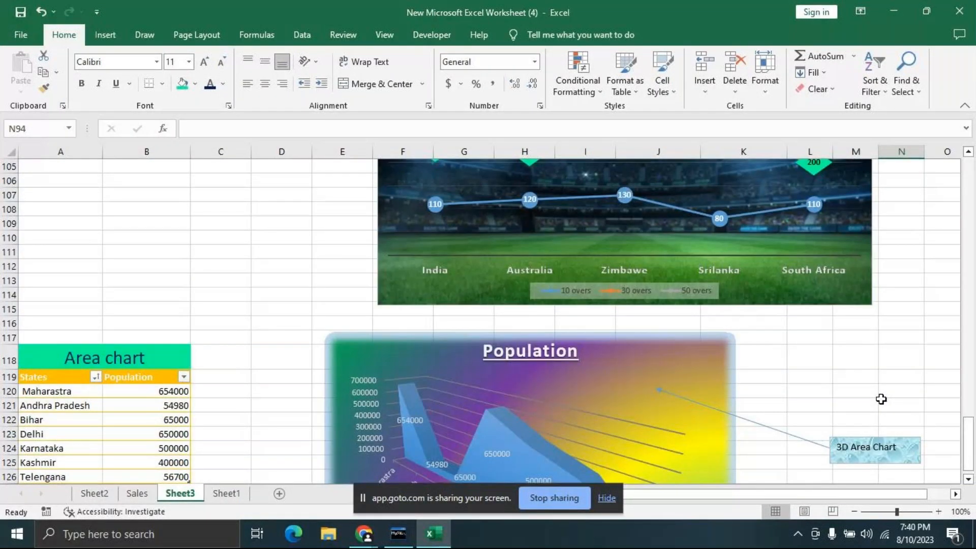
Step: Save the workbook to the Desktop under the file name "Insert Tab"
{"action": "left_click", "coordinate": [20, 36]}
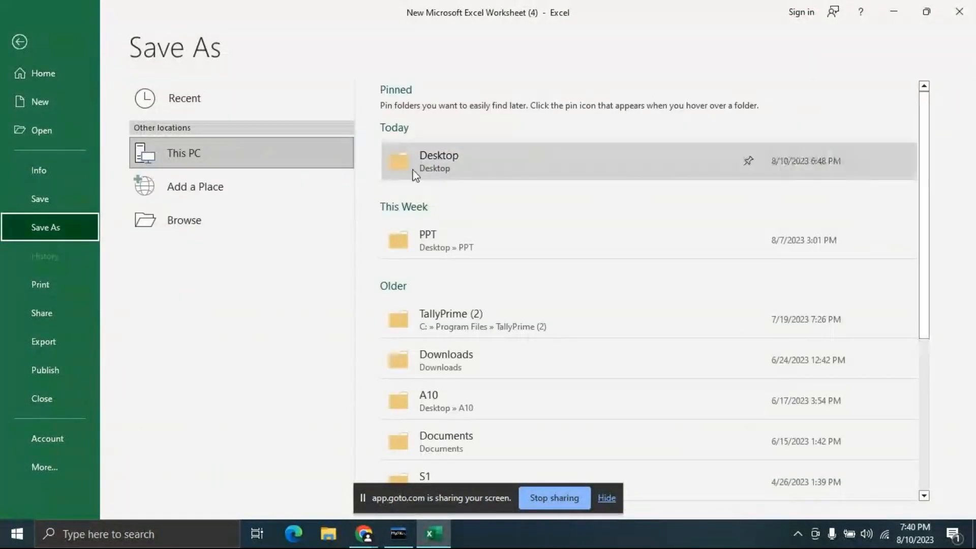
{"action": "left_click", "coordinate": [437, 170]}
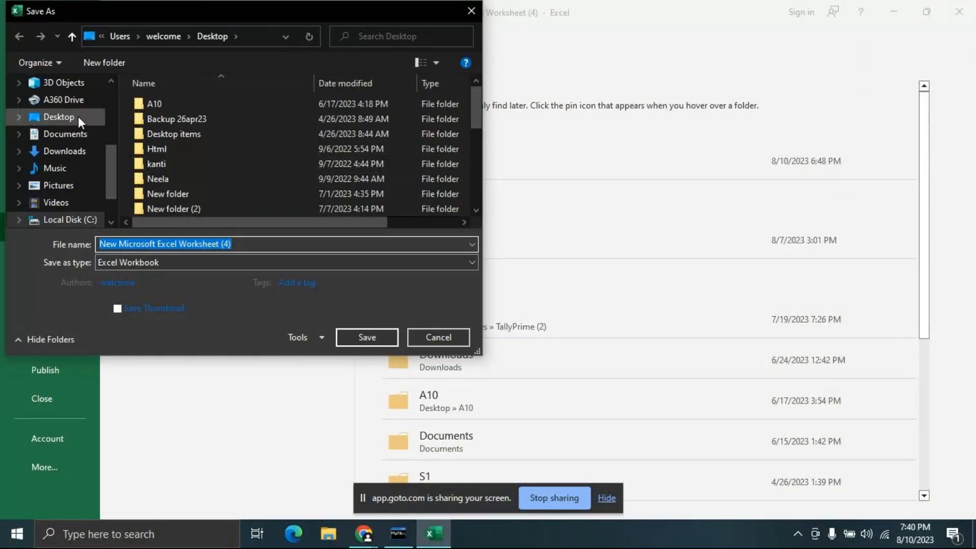
{"action": "key", "text": "BackSpace"}
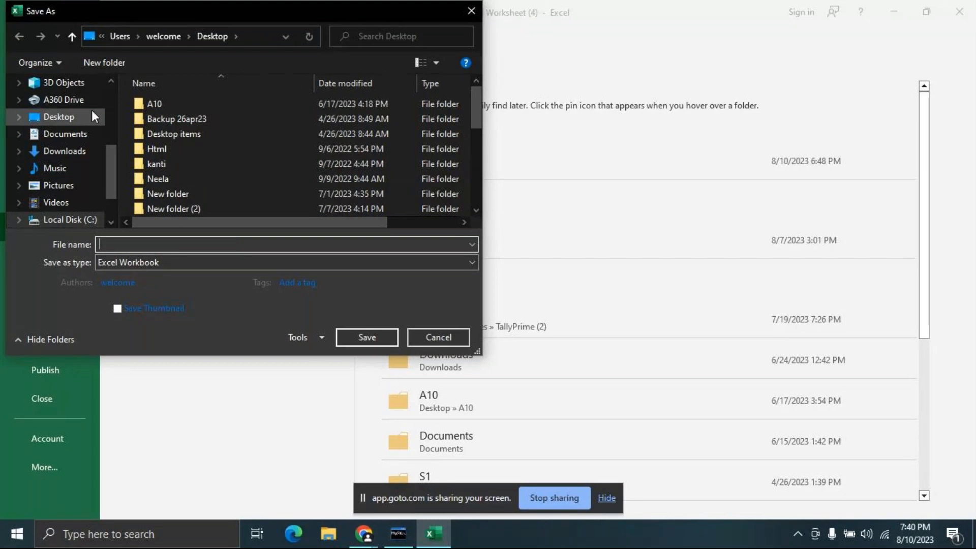
{"action": "type", "text": "In"}
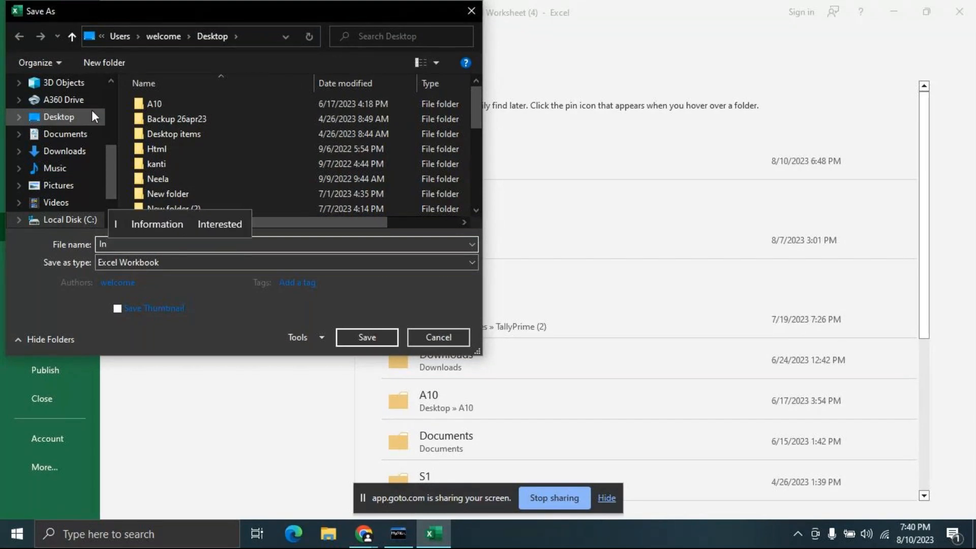
{"action": "type", "text": "sert Tab"}
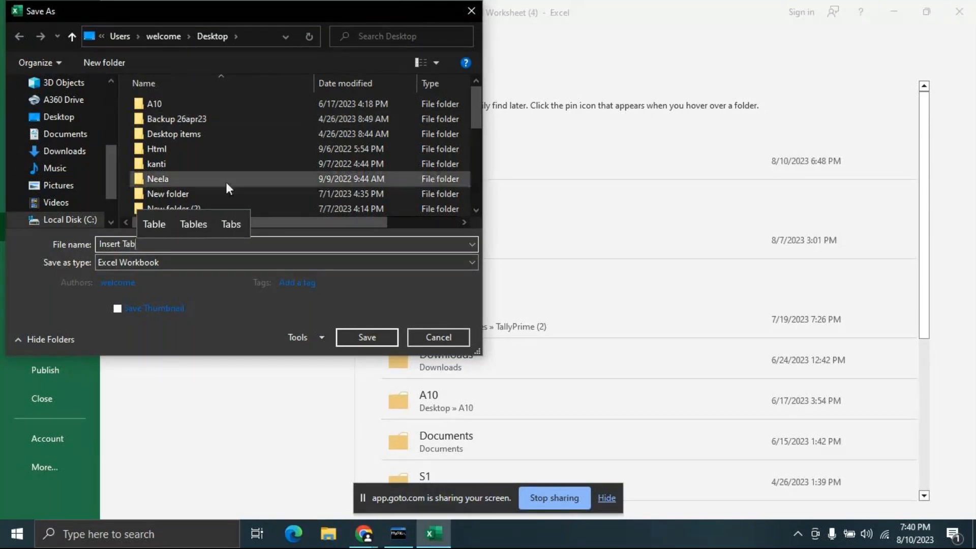
{"action": "left_click", "coordinate": [367, 337]}
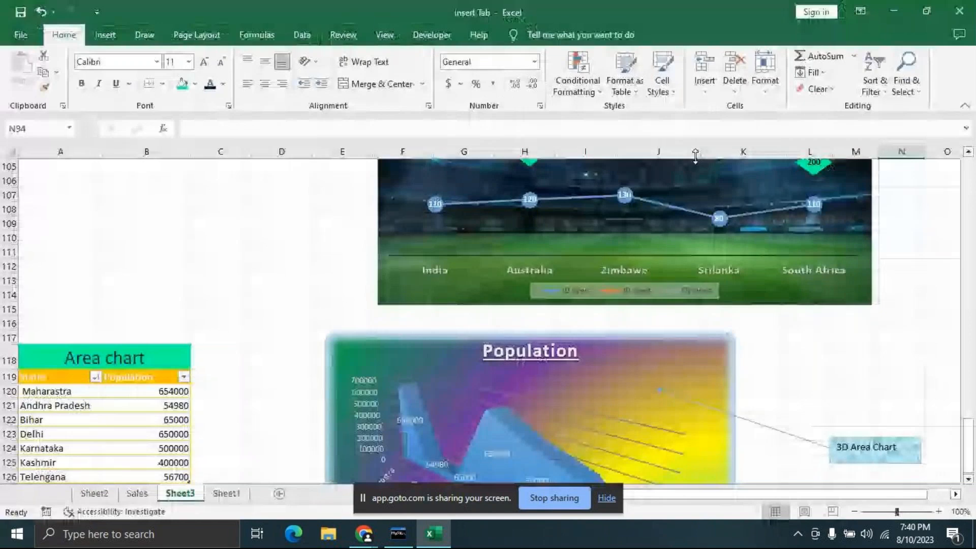
Step: Switch to the GoTo meeting in Chrome to check the chat for participants' replies, and return to the Excel workbook
{"action": "scroll", "coordinate": [914, 350], "scroll_direction": "down", "scroll_amount": 2}
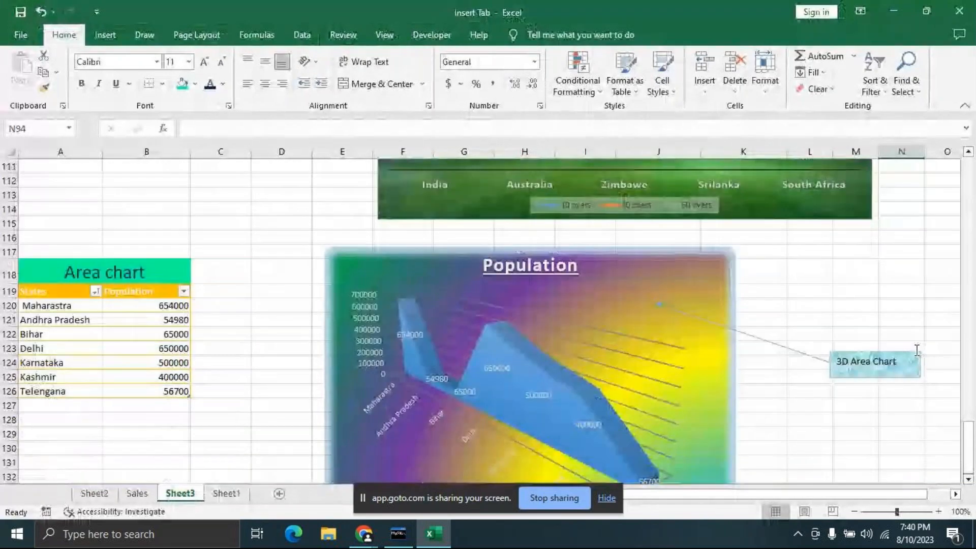
{"action": "scroll", "coordinate": [787, 331], "scroll_direction": "down", "scroll_amount": 3}
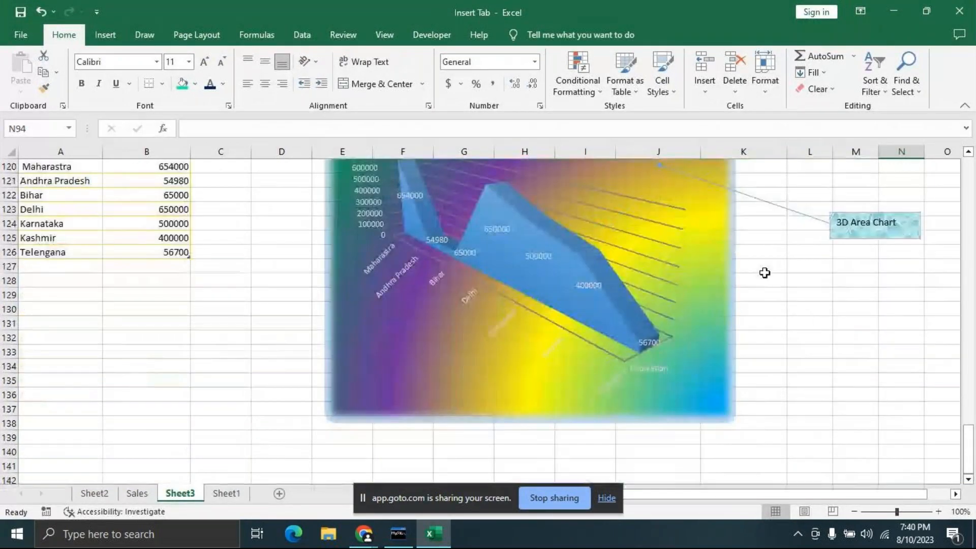
{"action": "left_click", "coordinate": [364, 534]}
{"action": "left_click", "coordinate": [350, 464]}
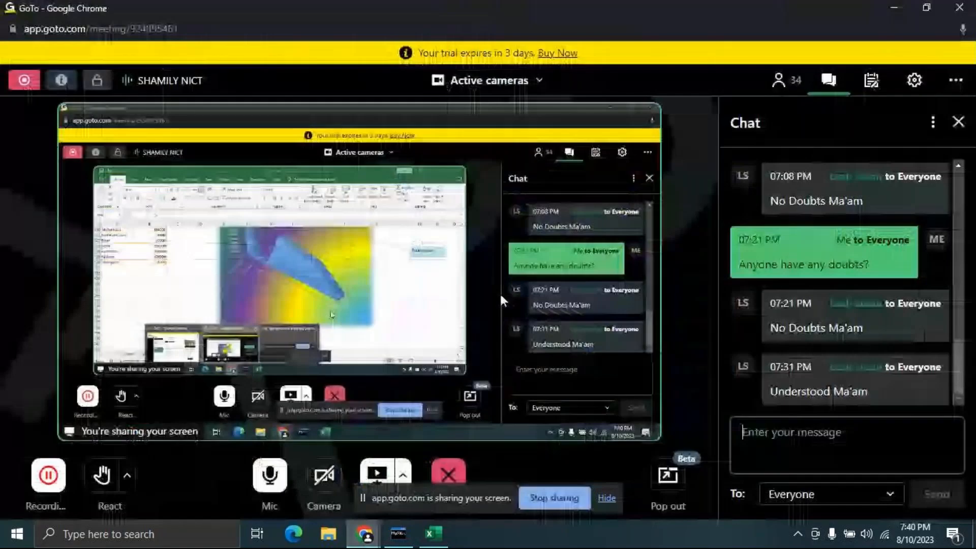
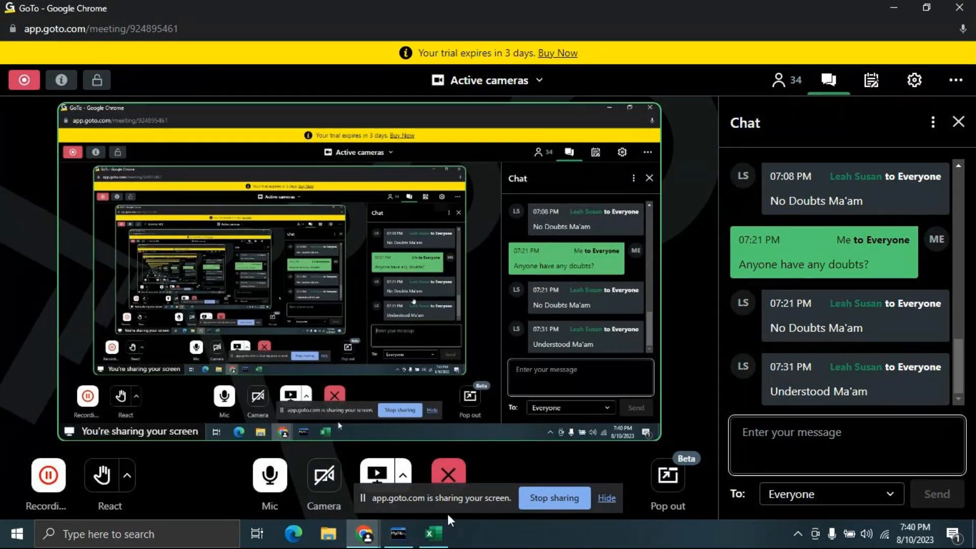
{"action": "left_click", "coordinate": [433, 532]}
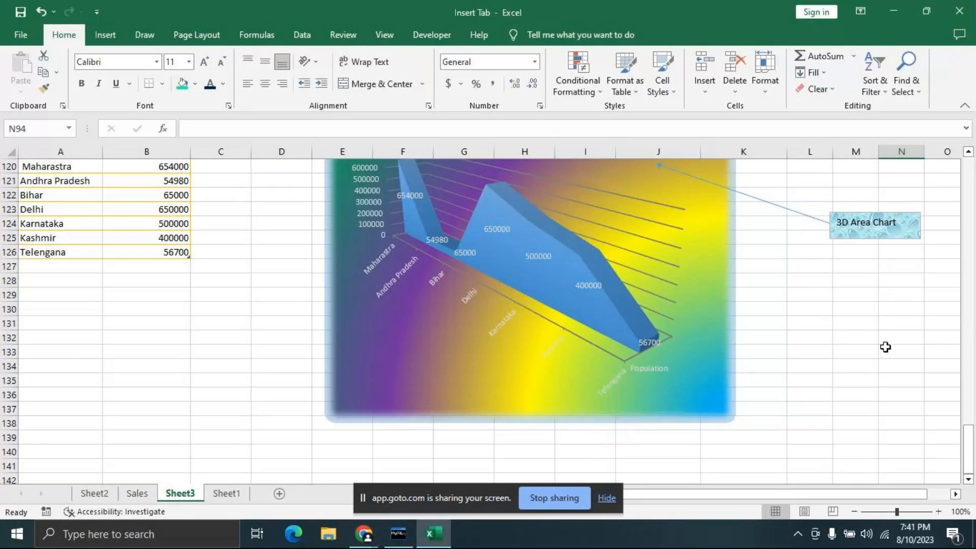
{"action": "scroll", "coordinate": [882, 401], "scroll_direction": "up", "scroll_amount": 4}
{"action": "scroll", "coordinate": [879, 397], "scroll_direction": "down", "scroll_amount": 4}
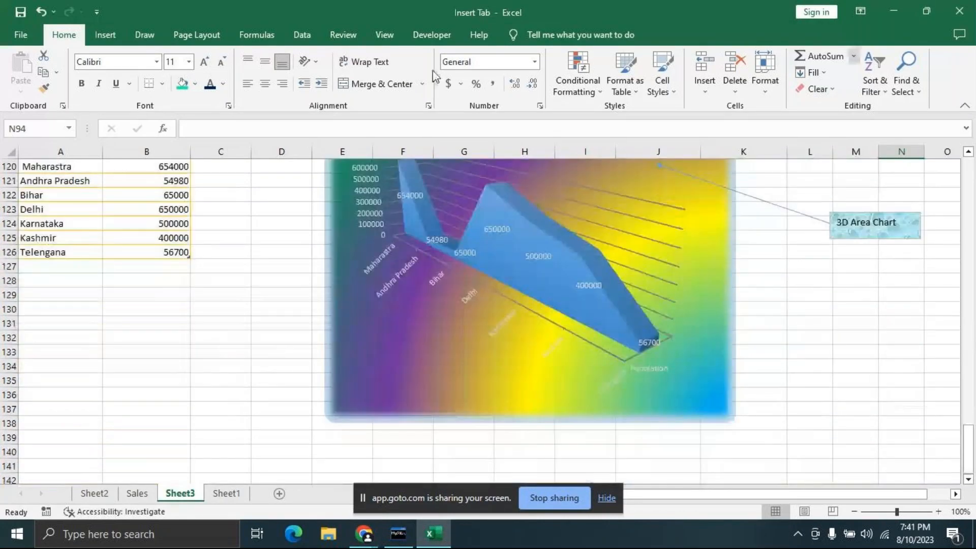
Step: Merge and center cells A141:E141 below the Population chart and enter the heading "Sparklines" there
{"action": "left_click", "coordinate": [96, 39]}
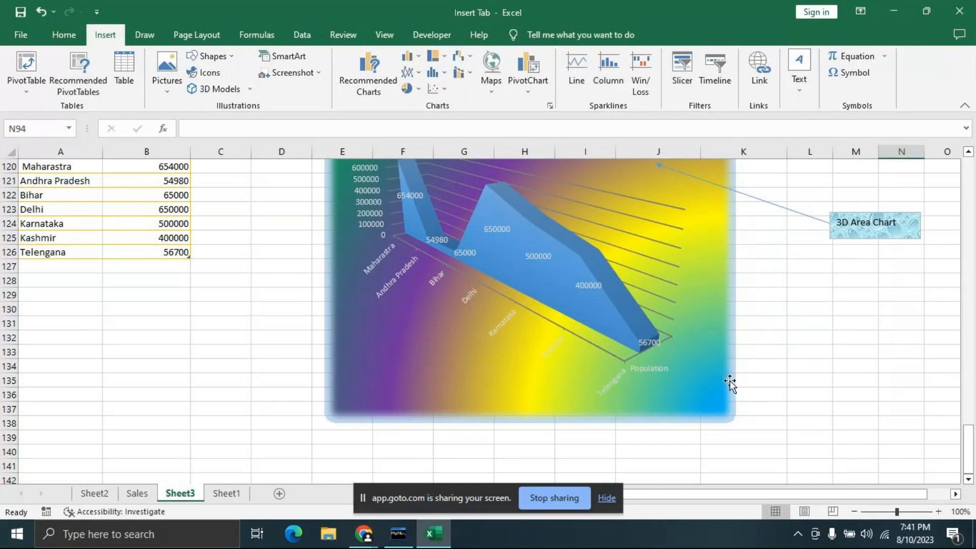
{"action": "scroll", "coordinate": [730, 380], "scroll_direction": "down", "scroll_amount": 4}
{"action": "left_click_drag", "start_coordinate": [35, 299], "coordinate": [276, 301]}
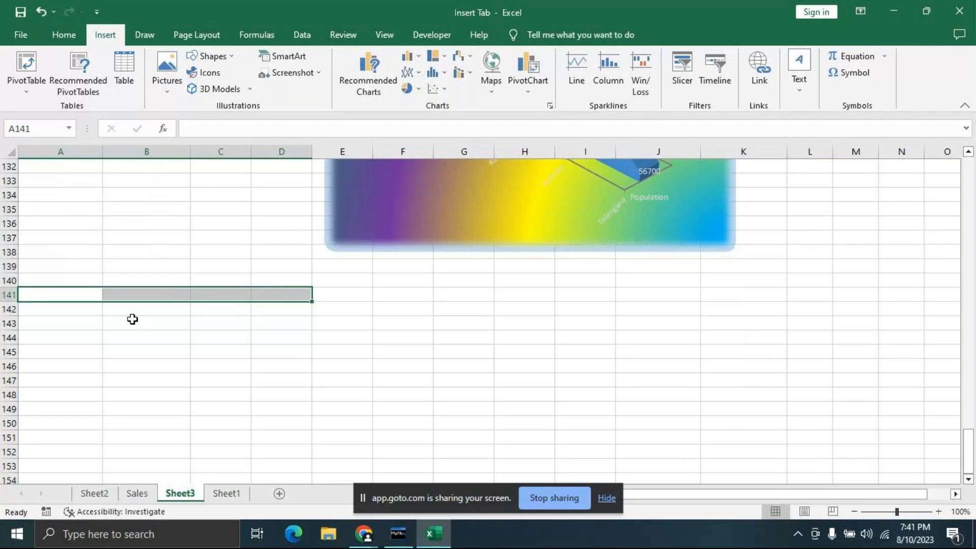
{"action": "left_click", "coordinate": [233, 337]}
{"action": "left_click_drag", "start_coordinate": [70, 294], "coordinate": [320, 299]}
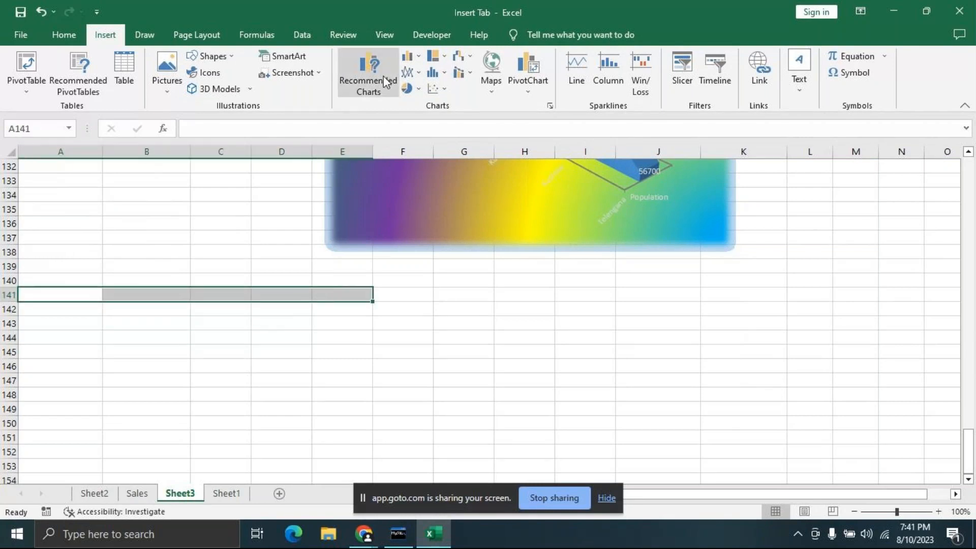
{"action": "left_click", "coordinate": [65, 34]}
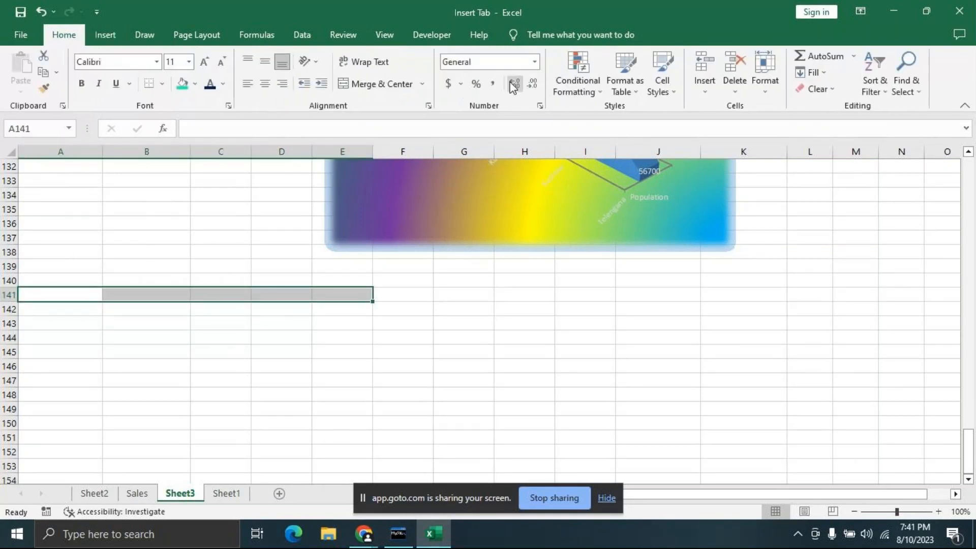
{"action": "left_click", "coordinate": [396, 85]}
{"action": "double_click", "coordinate": [203, 301]}
{"action": "type", "text": "Sparklines"}
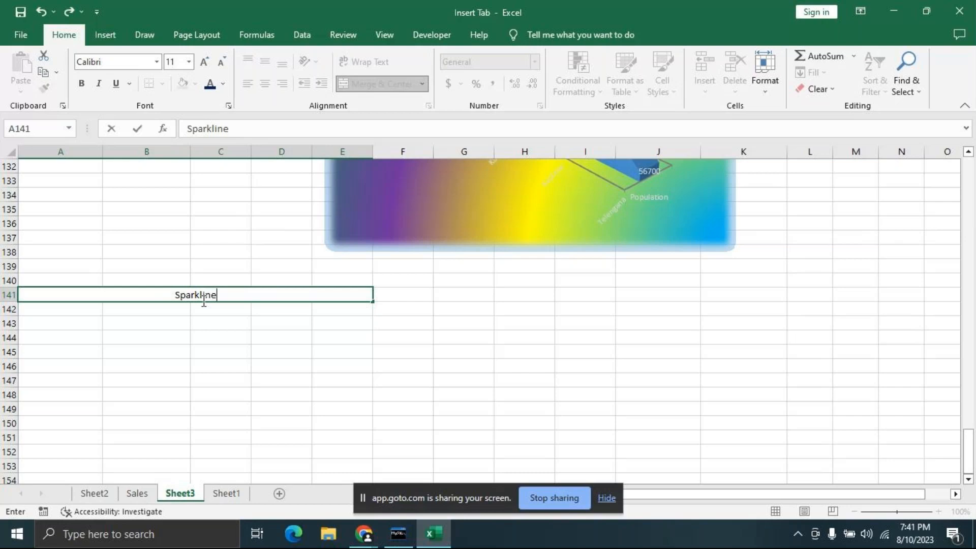
{"action": "left_click", "coordinate": [89, 311]}
{"action": "type", "text": "Parkline"}
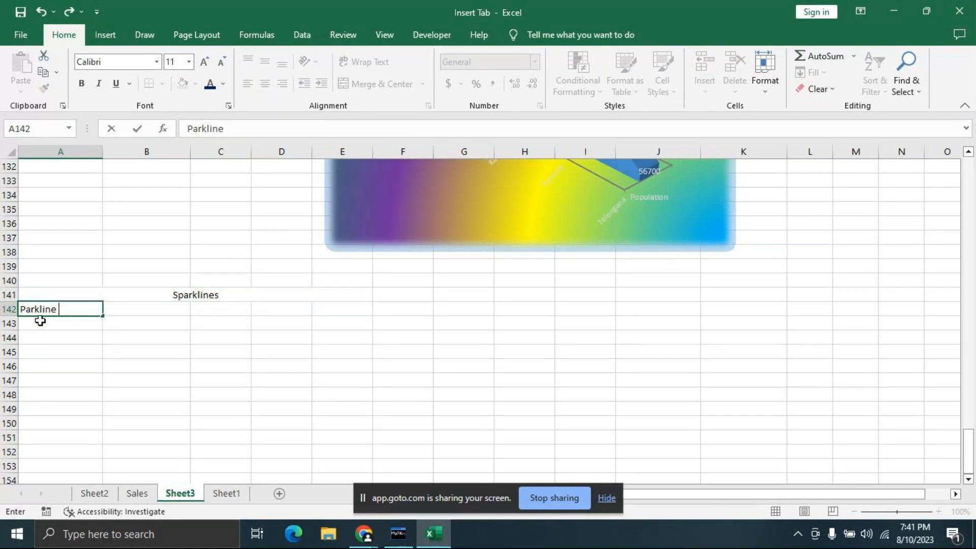
{"action": "left_click", "coordinate": [15, 309]}
{"action": "left_click", "coordinate": [37, 308]}
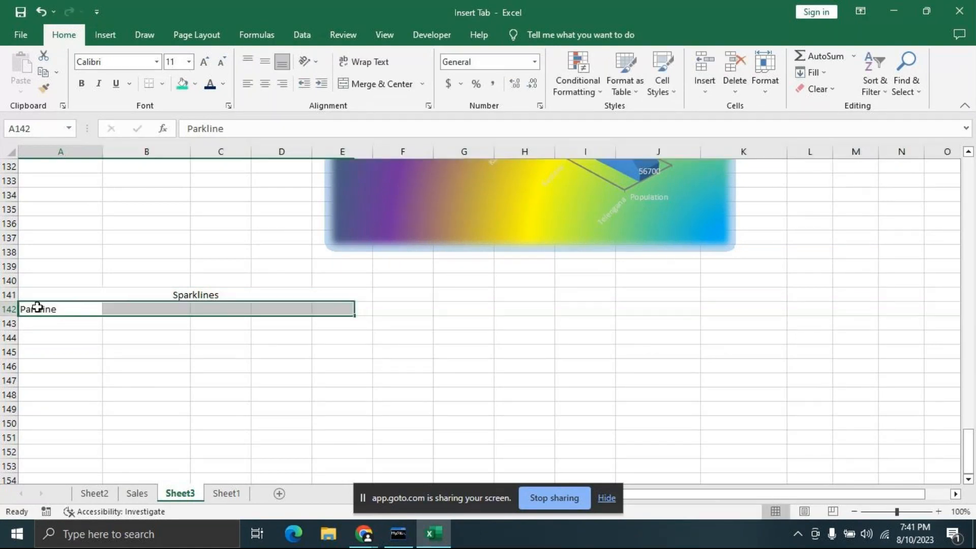
{"action": "key", "text": "F2"}
{"action": "left_click", "coordinate": [21, 309]}
{"action": "type", "text": "s"}
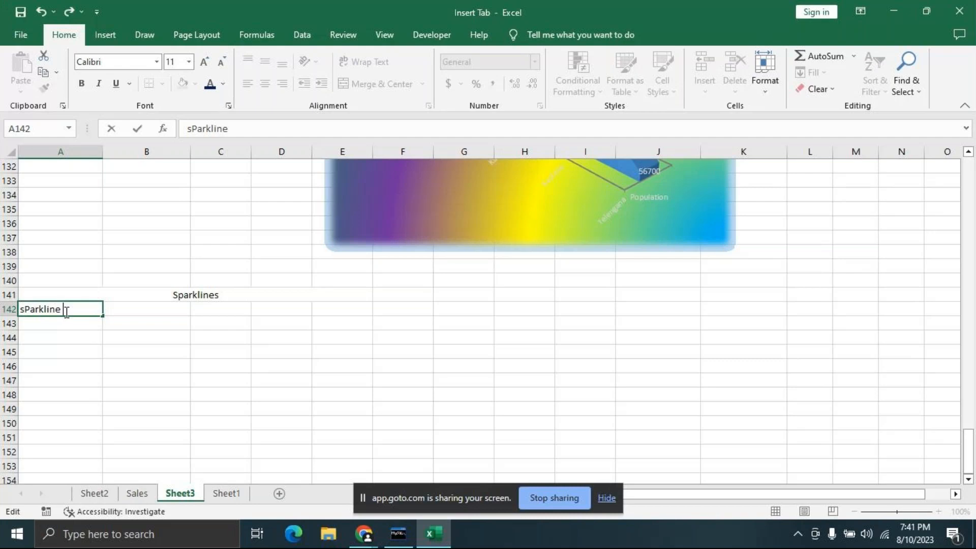
{"action": "key", "text": "BackSpace"}
{"action": "key", "text": "BackSpace"}
{"action": "key", "text": "BackSpace"}
{"action": "key", "text": "BackSpace"}
{"action": "key", "text": "BackSpace"}
{"action": "key", "text": "BackSpace"}
{"action": "key", "text": "BackSpace"}
{"action": "key", "text": "BackSpace"}
{"action": "key", "text": "BackSpace"}
{"action": "key", "text": "BackSpace"}
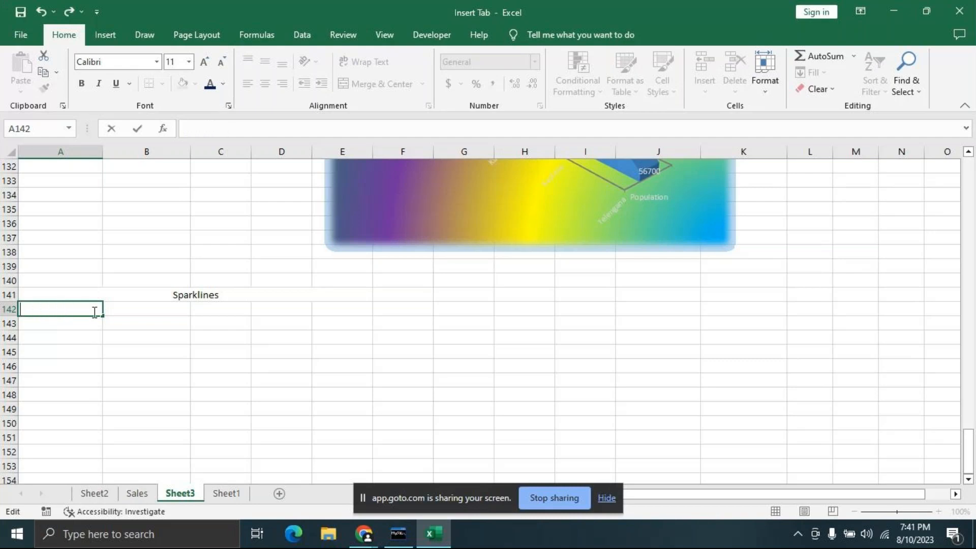
Step: Enter the definition "Sparkline is a mini chart in a single cell" in cell A142
{"action": "type", "text": "Sparkli"}
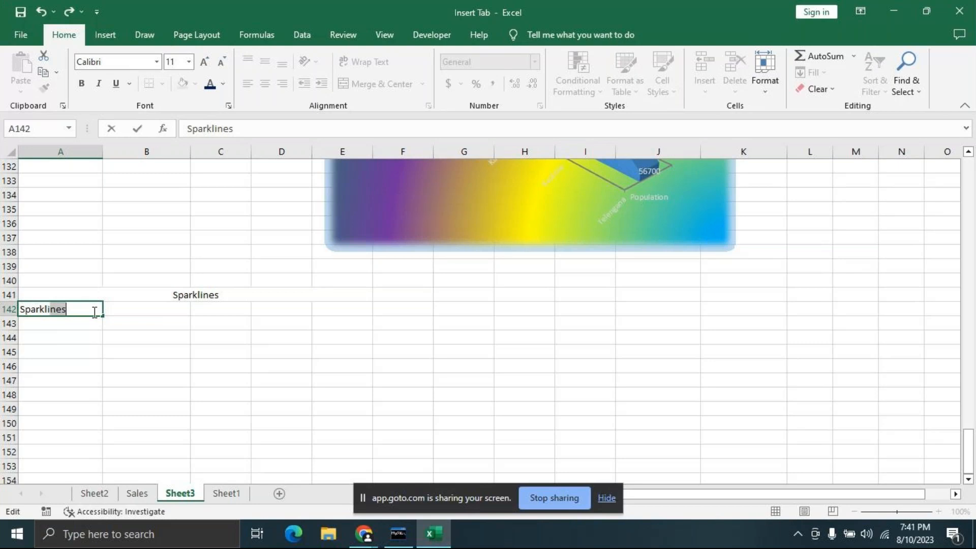
{"action": "type", "text": "ne is a mini chart in a s"}
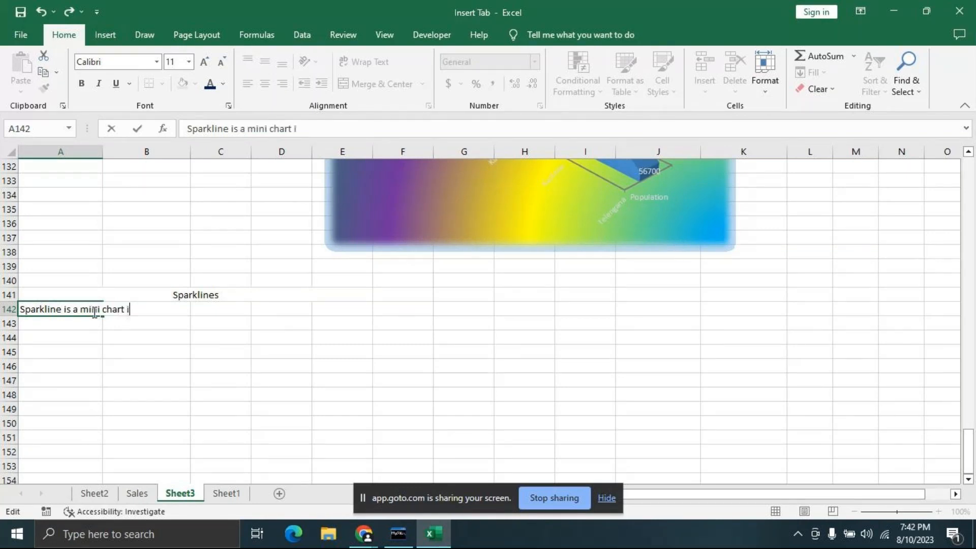
{"action": "type", "text": "igle"}
{"action": "key", "text": "BackSpace"}
{"action": "key", "text": "BackSpace"}
{"action": "key", "text": "BackSpace"}
{"action": "type", "text": "ngle cell"}
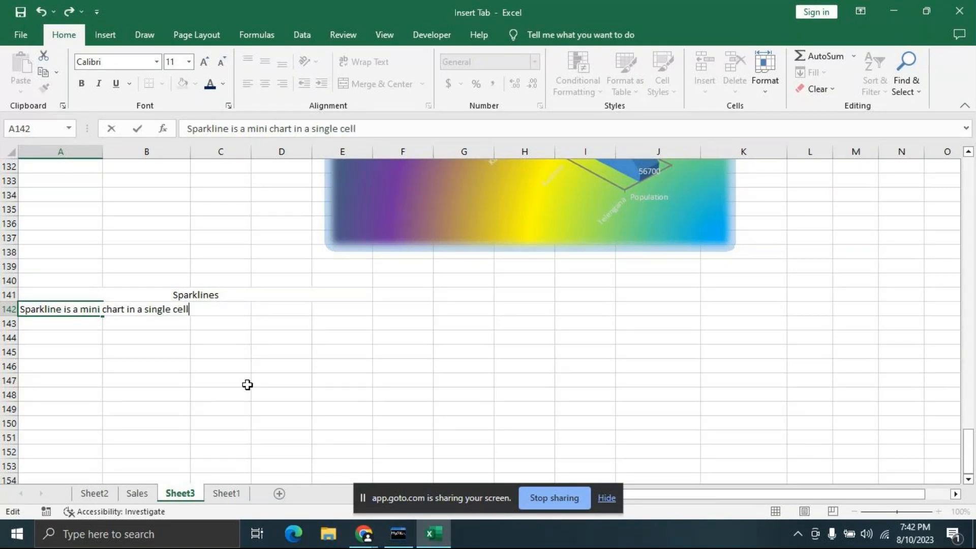
{"action": "left_click", "coordinate": [247, 385]}
Step: Format the "Sparklines" heading with font size 20 and a green cell fill
{"action": "left_click", "coordinate": [91, 289]}
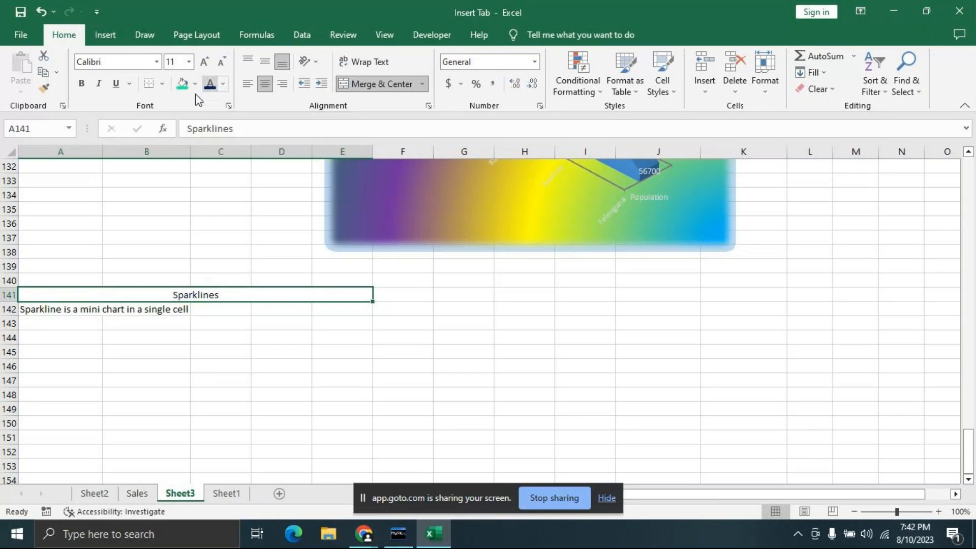
{"action": "left_click", "coordinate": [205, 62]}
{"action": "left_click", "coordinate": [205, 62]}
{"action": "left_click", "coordinate": [205, 62]}
{"action": "left_click", "coordinate": [205, 62]}
{"action": "left_click", "coordinate": [205, 62]}
{"action": "left_click", "coordinate": [205, 62]}
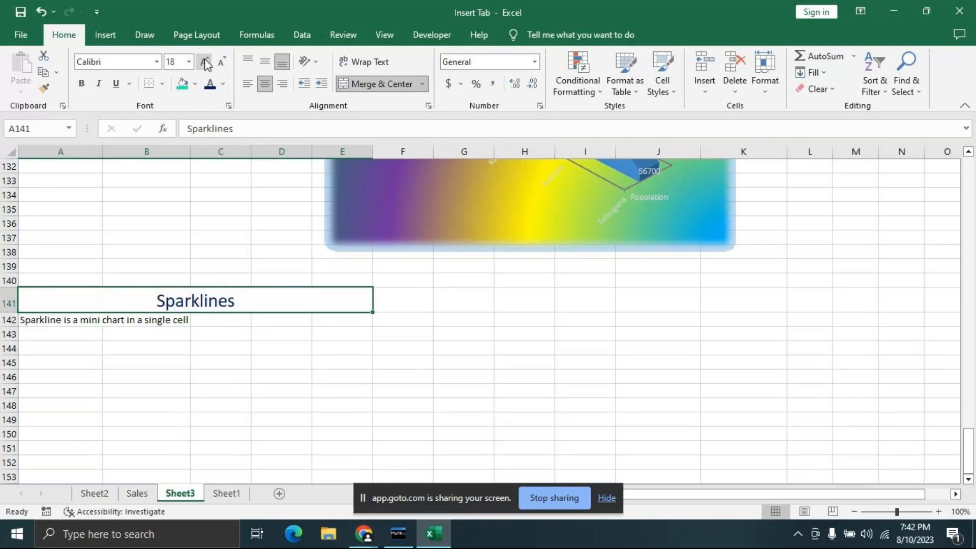
{"action": "left_click", "coordinate": [182, 85]}
{"action": "left_click", "coordinate": [266, 376]}
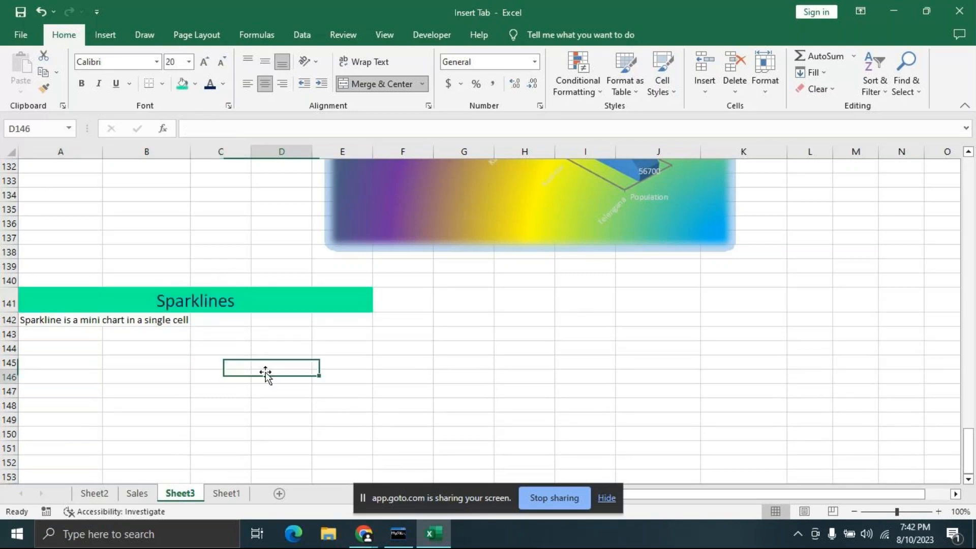
Step: Enter the subheading "Types of Sparkline" in cell A143 beneath the definition
{"action": "left_click", "coordinate": [70, 334]}
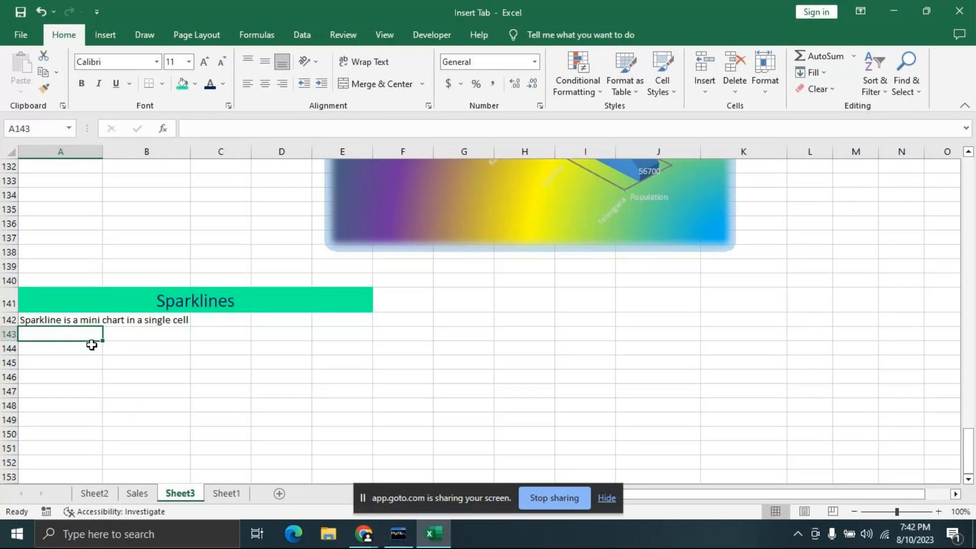
{"action": "type", "text": "Types"}
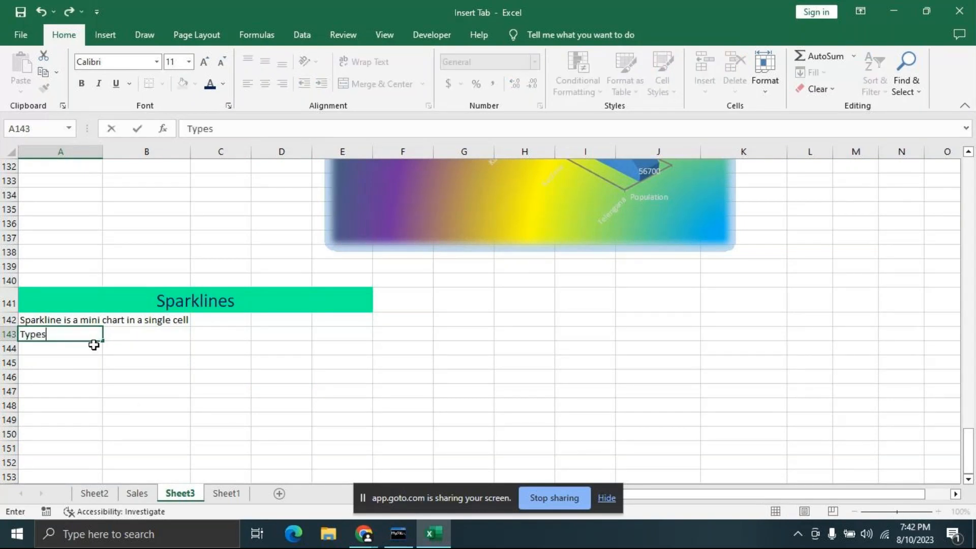
{"action": "type", "text": " of Sparkline"}
{"action": "key", "text": "Return"}
Step: List the sparkline types "1)Line", "2)Column" and "3)Win/Loss" in cells A144 to A146
{"action": "type", "text": "1"}
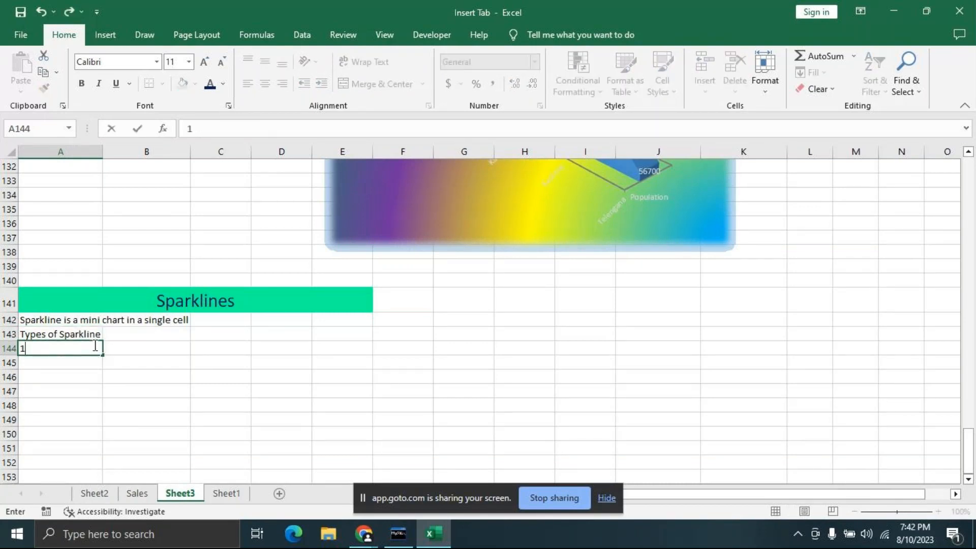
{"action": "type", "text": ")Line"}
{"action": "key", "text": "Return"}
{"action": "type", "text": "C"}
{"action": "key", "text": "BackSpace"}
{"action": "type", "text": "2)Column"}
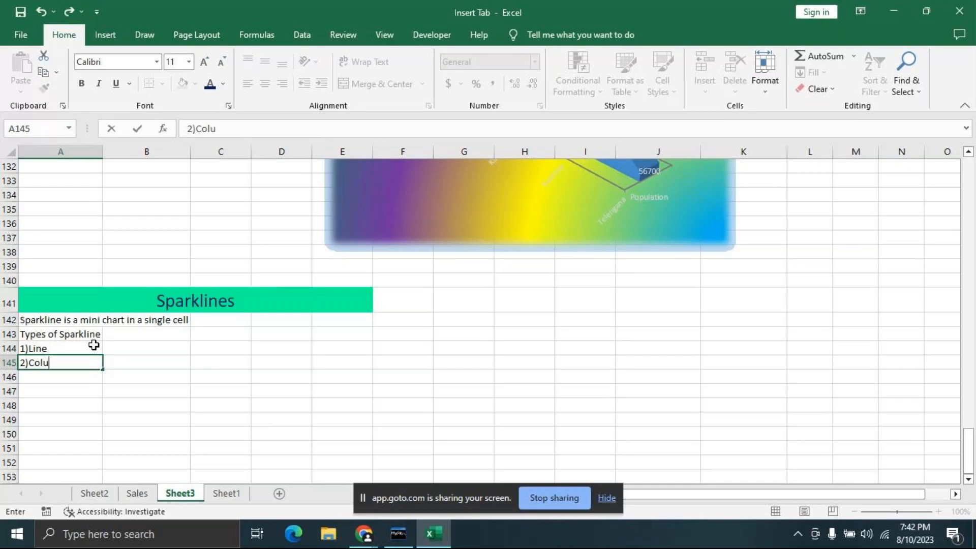
{"action": "key", "text": "Return"}
{"action": "type", "text": "3"}
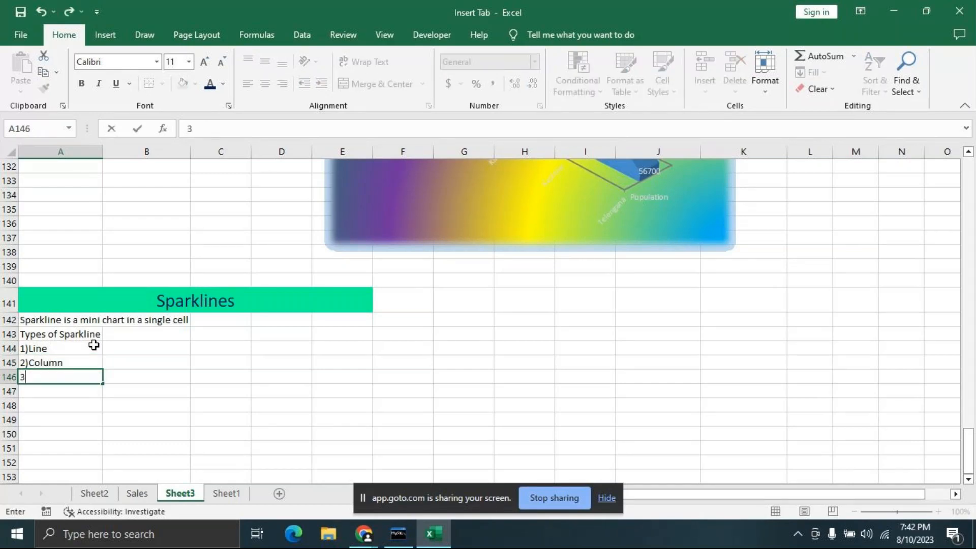
{"action": "type", "text": ")Win/Loss"}
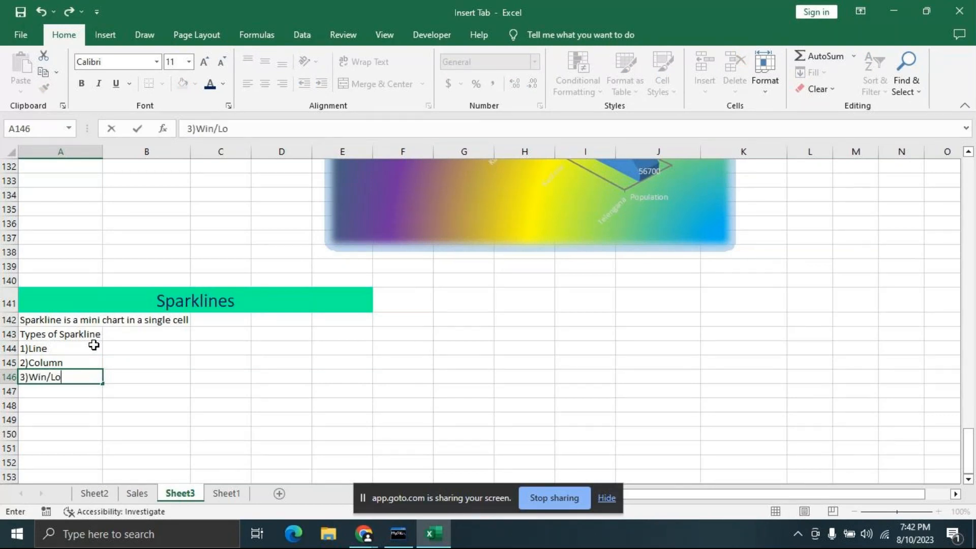
{"action": "left_click", "coordinate": [221, 391]}
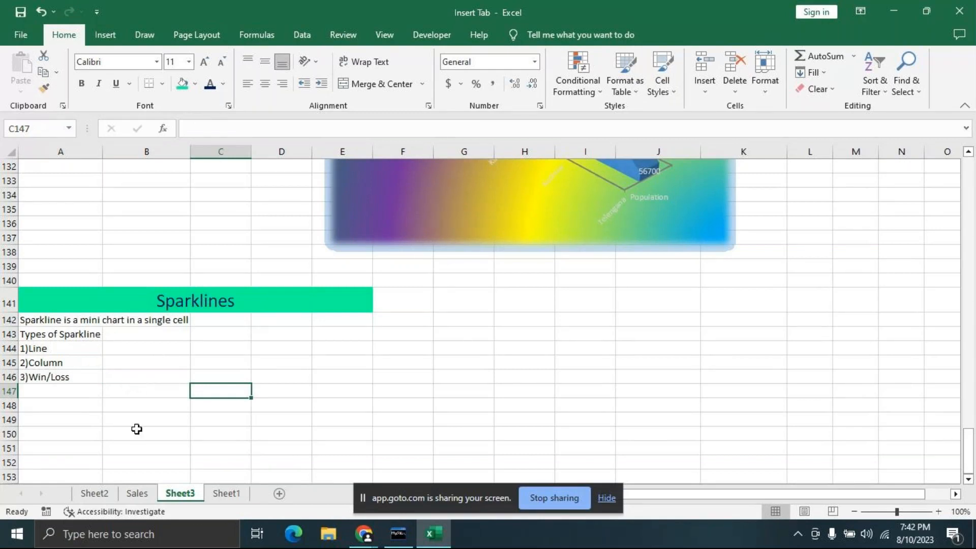
{"action": "scroll", "coordinate": [135, 429], "scroll_direction": "down", "scroll_amount": 1}
{"action": "left_click", "coordinate": [55, 363]}
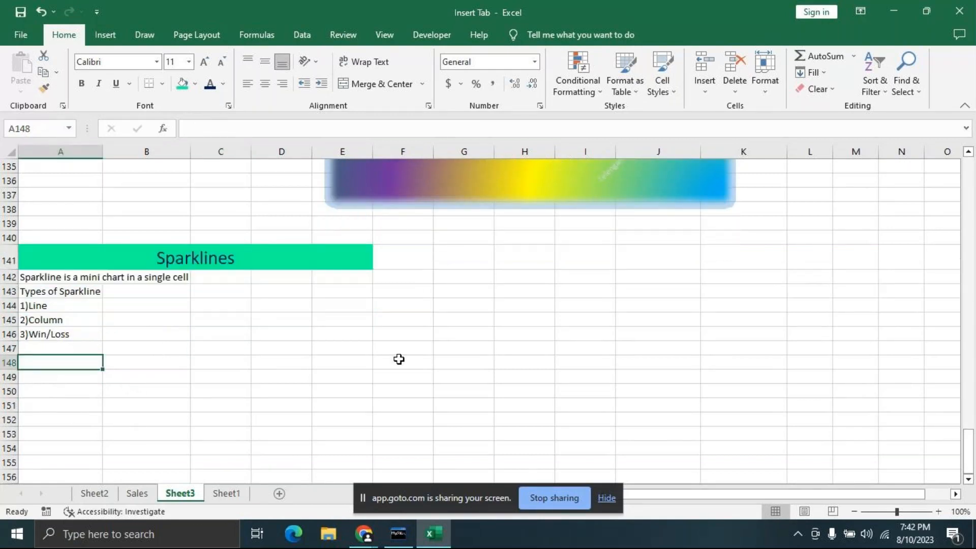
Step: Start a data table in row 148 with the headers "Names" in A148 and "10th" in B148
{"action": "type", "text": "Names"}
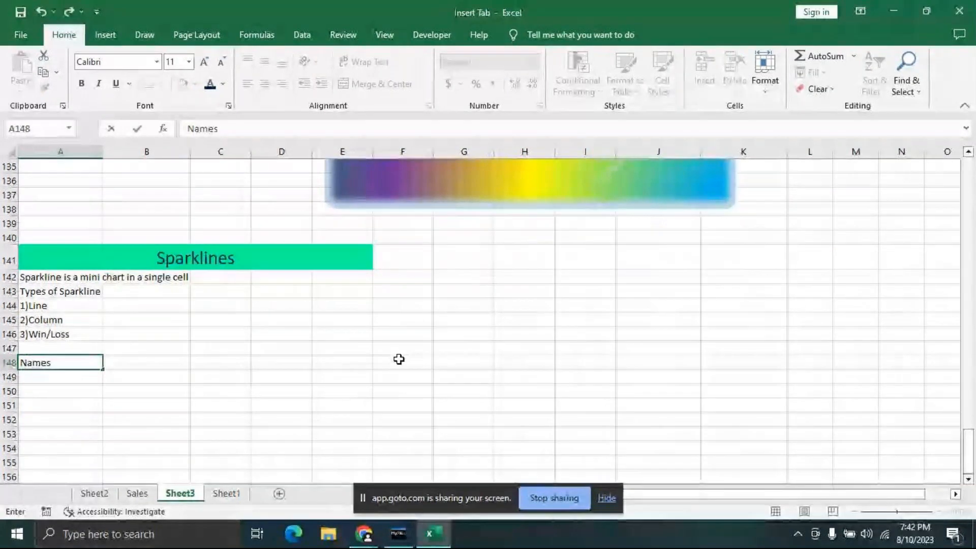
{"action": "key", "text": "Tab"}
{"action": "type", "text": "Tal"}
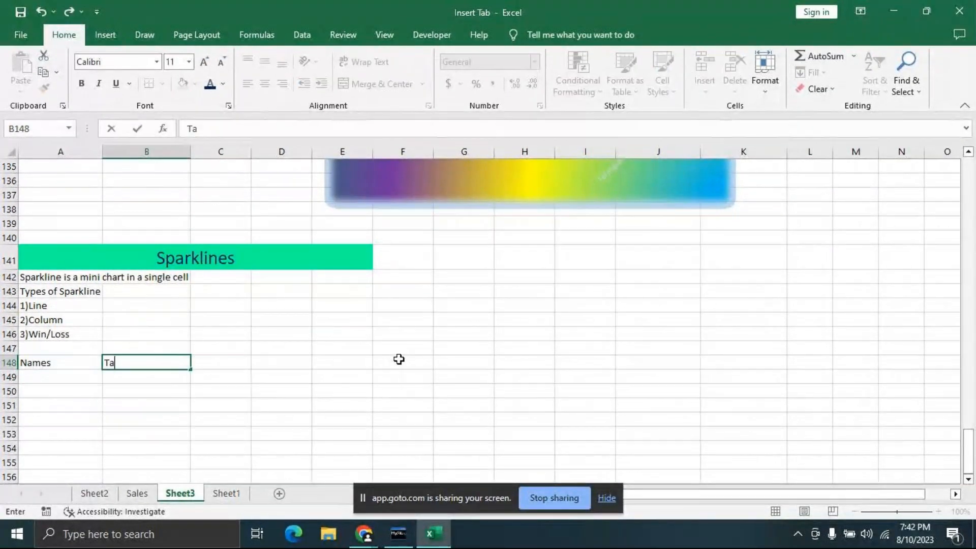
{"action": "key", "text": "BackSpace"}
{"action": "key", "text": "BackSpace"}
{"action": "key", "text": "BackSpace"}
{"action": "type", "text": "10th"}
{"action": "key", "text": "Tab"}
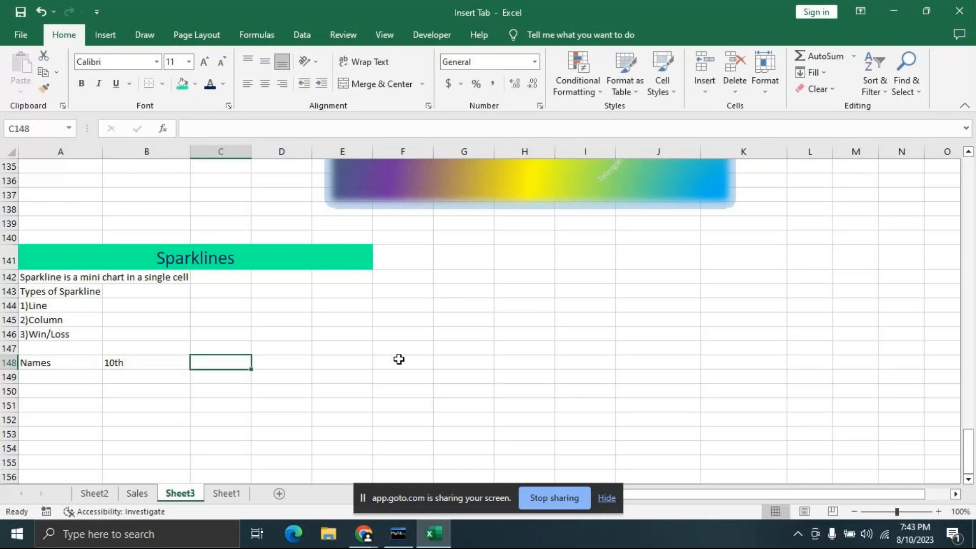
Step: Complete the header row with "2nd Pu" in C148, "Degree" in D148 and "Post Graduate" in E148
{"action": "type", "text": "@"}
{"action": "key", "text": "BackSpace"}
{"action": "type", "text": "2nd Pu"}
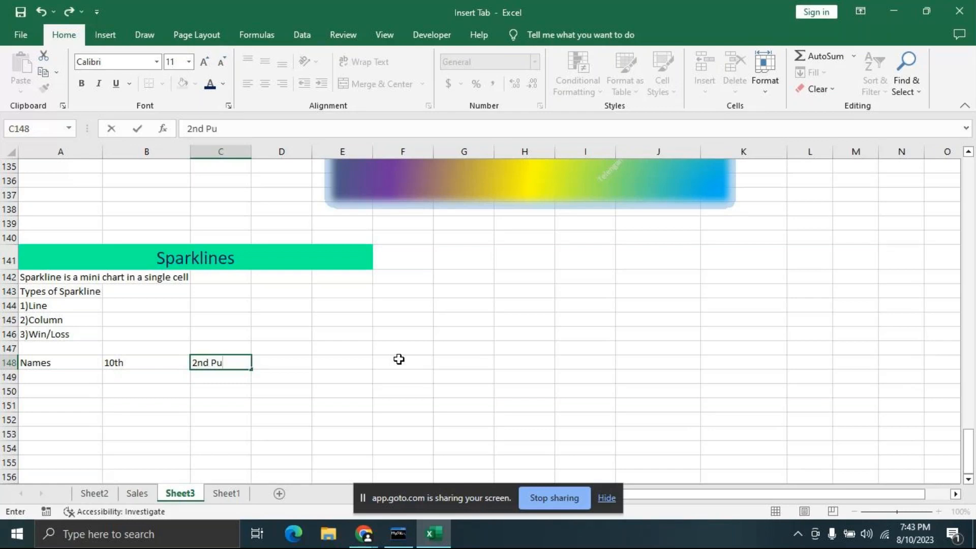
{"action": "key", "text": "Tab"}
{"action": "type", "text": "Degree"}
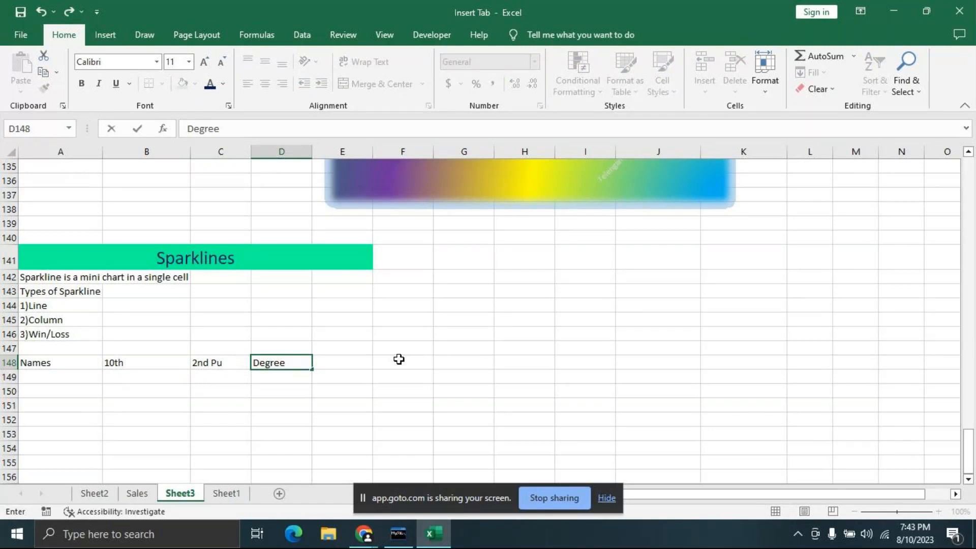
{"action": "key", "text": "Tab"}
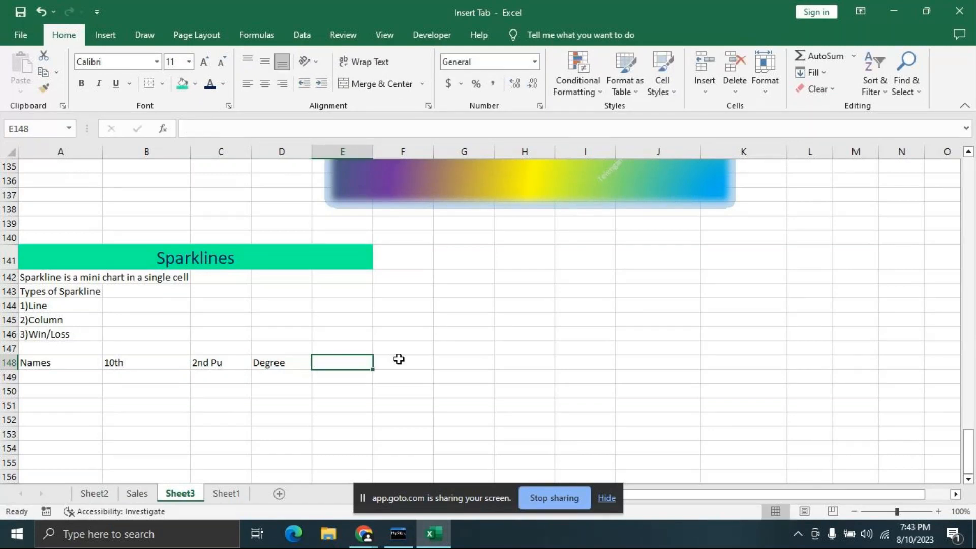
{"action": "type", "text": "Post Gradu ate"}
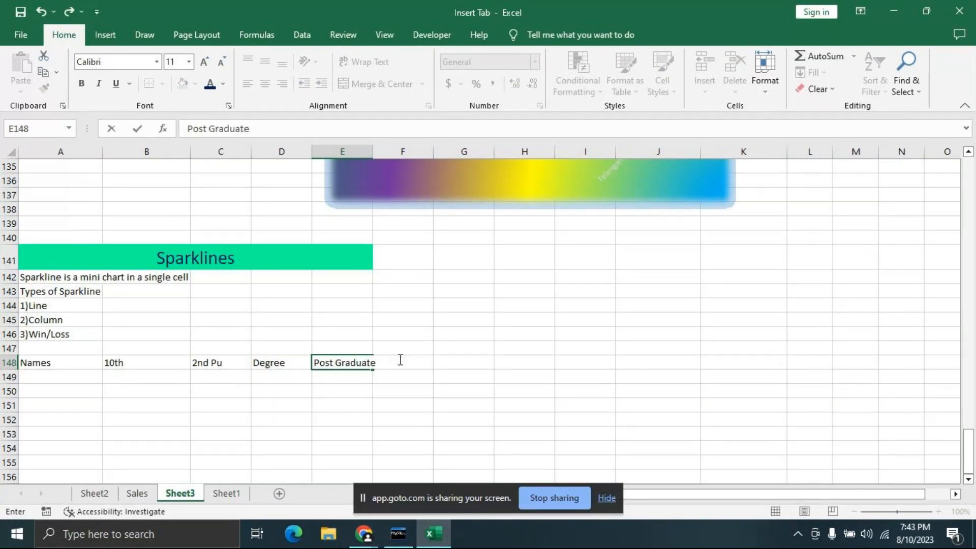
{"action": "left_click", "coordinate": [401, 359]}
{"action": "left_click", "coordinate": [373, 153]}
{"action": "left_click", "coordinate": [585, 334]}
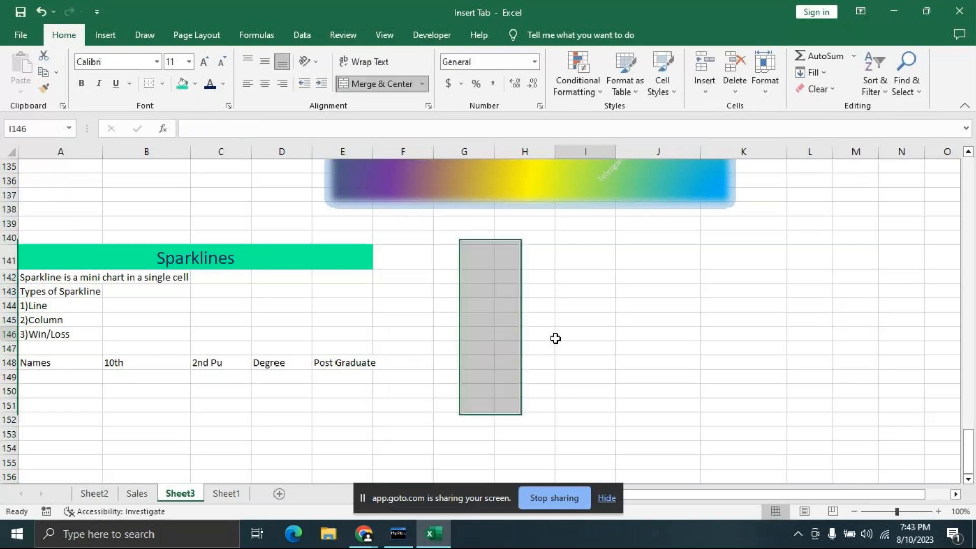
Step: Enter the first four people's first names under the Names header in cells A149 to A152
{"action": "left_click", "coordinate": [48, 377]}
{"action": "type", "text": "Akash"}
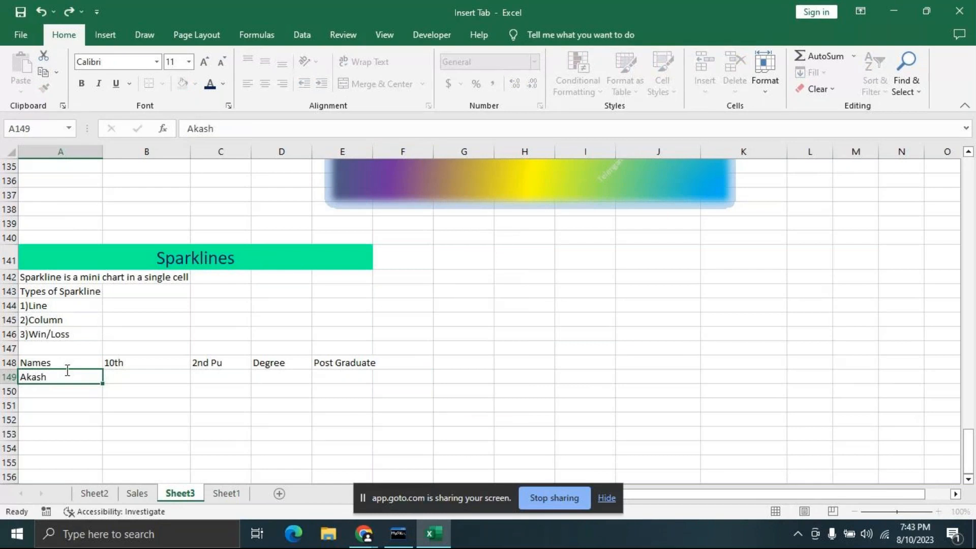
{"action": "key", "text": "Return"}
{"action": "type", "text": "Sima"}
{"action": "key", "text": "Return"}
{"action": "type", "text": "Ro han"}
{"action": "key", "text": "Return"}
{"action": "type", "text": "Raj"}
{"action": "key", "text": "Return"}
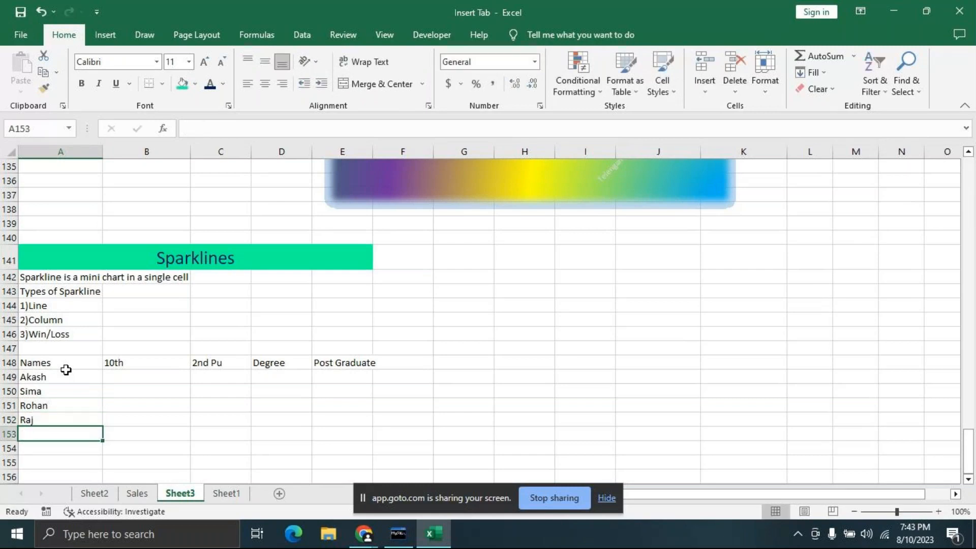
Step: Add the last two people's first names to the Names column in cells A153 and A154
{"action": "type", "text": "Pink"}
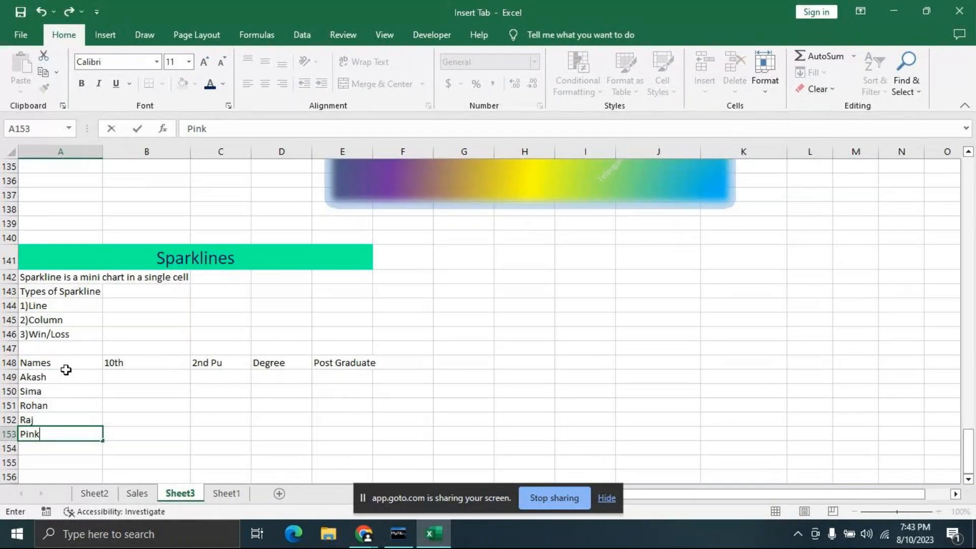
{"action": "type", "text": "y"}
{"action": "key", "text": "Return"}
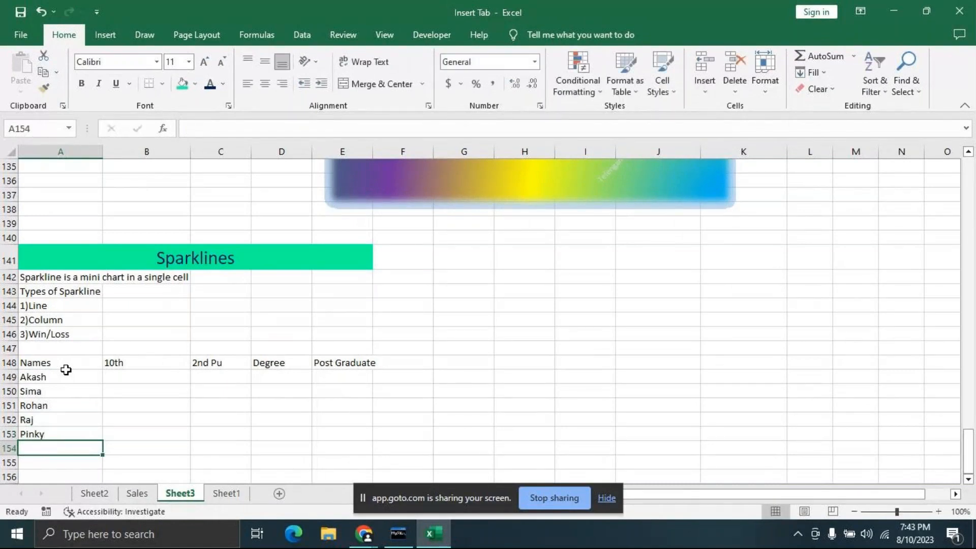
{"action": "type", "text": "Sima"}
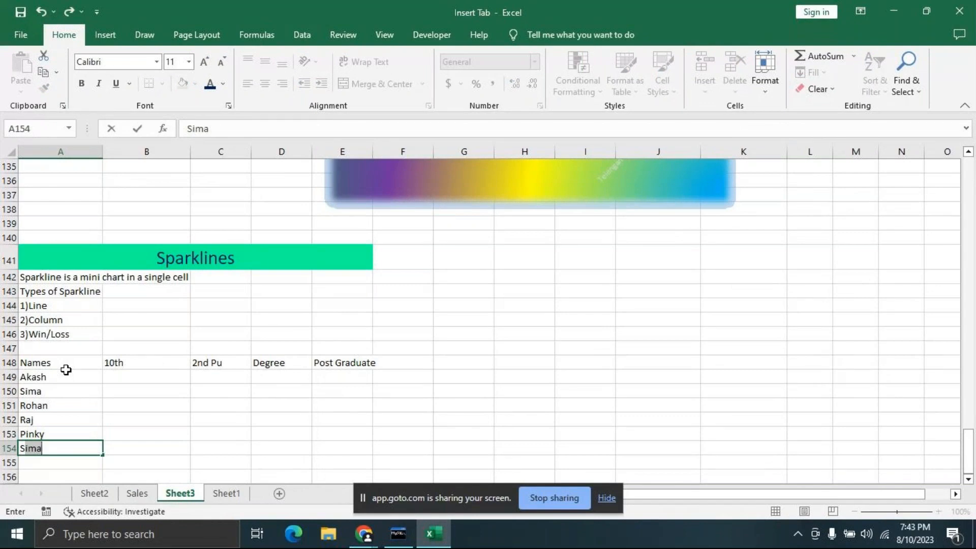
{"action": "key", "text": "BackSpace"}
{"action": "key", "text": "BackSpace"}
{"action": "type", "text": "Riya"}
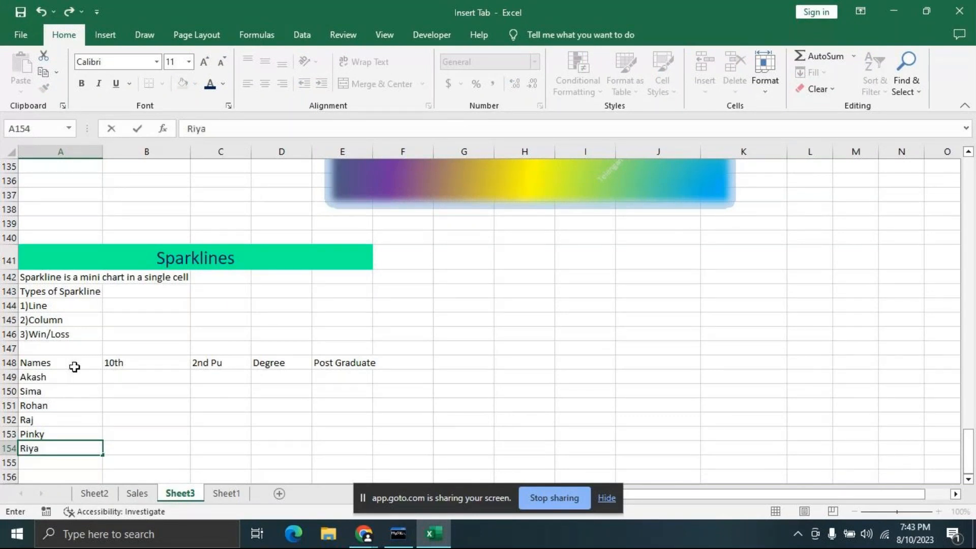
{"action": "left_click", "coordinate": [234, 450]}
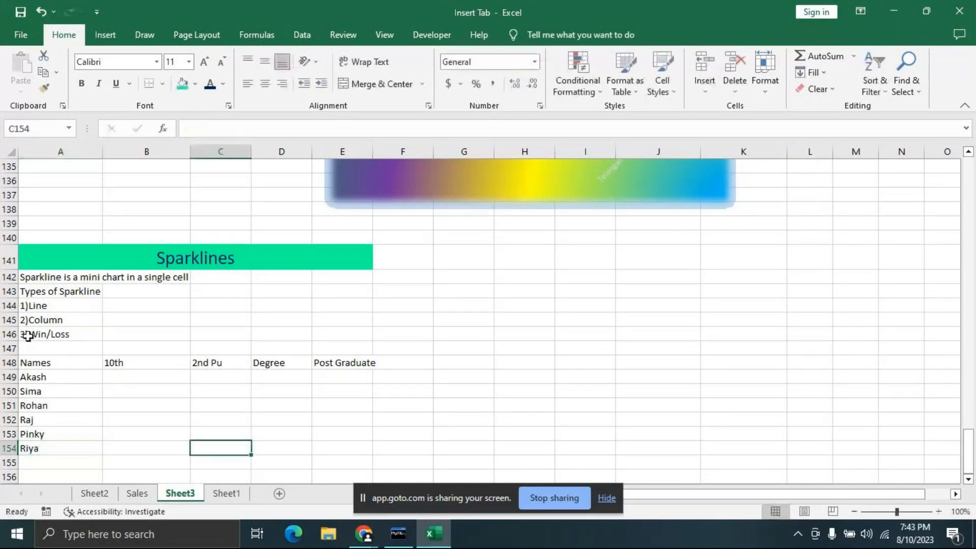
Step: Enter the 10th values -300, 500 and 400 in cells B149 to B151
{"action": "left_click", "coordinate": [127, 379]}
{"action": "type", "text": "2"}
{"action": "key", "text": "BackSpace"}
{"action": "type", "text": "400"}
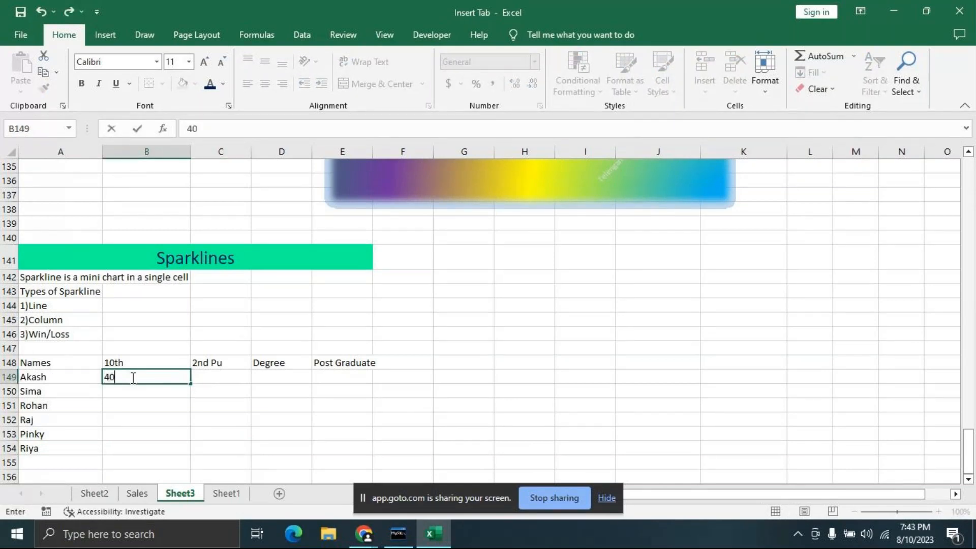
{"action": "key", "text": "BackSpace"}
{"action": "key", "text": "BackSpace"}
{"action": "key", "text": "BackSpace"}
{"action": "type", "text": "-300"}
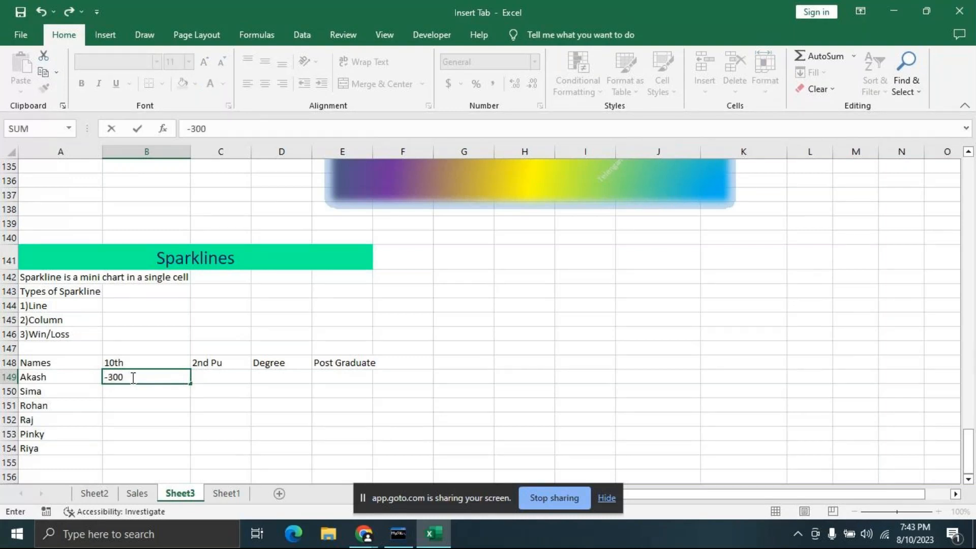
{"action": "key", "text": "Return"}
{"action": "type", "text": "500"}
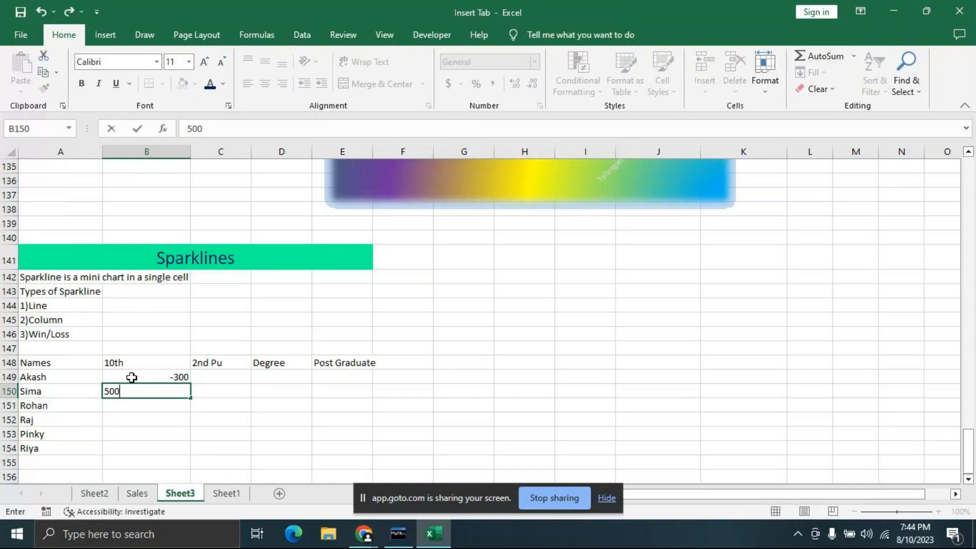
{"action": "key", "text": "Return"}
{"action": "type", "text": "400"}
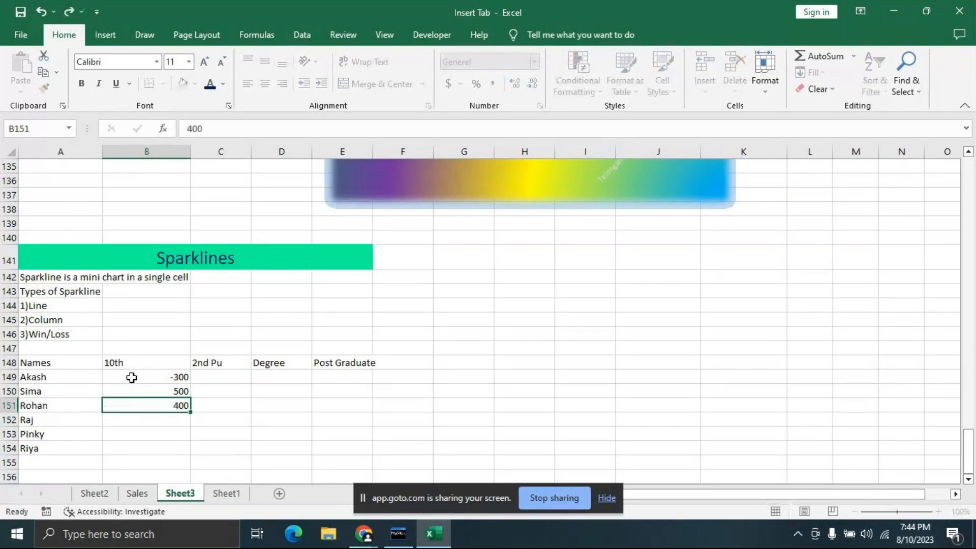
{"action": "key", "text": "Return"}
Step: Complete the 10th column with the values 789, 900 and 650 in cells B152 to B154
{"action": "type", "text": "5"}
{"action": "key", "text": "BackSpace"}
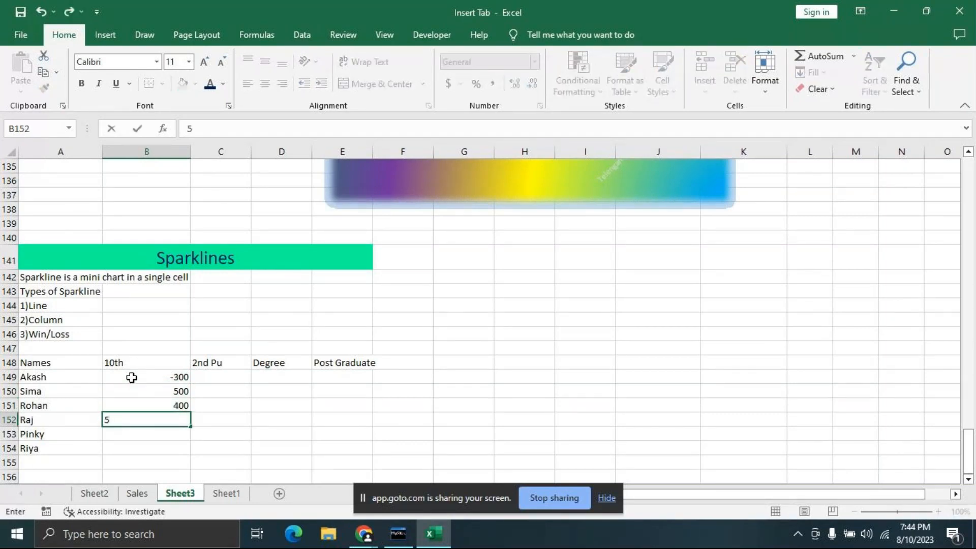
{"action": "type", "text": "789"}
{"action": "key", "text": "Return"}
{"action": "type", "text": "900"}
{"action": "key", "text": "Return"}
{"action": "type", "text": "650"}
{"action": "key", "text": "Return"}
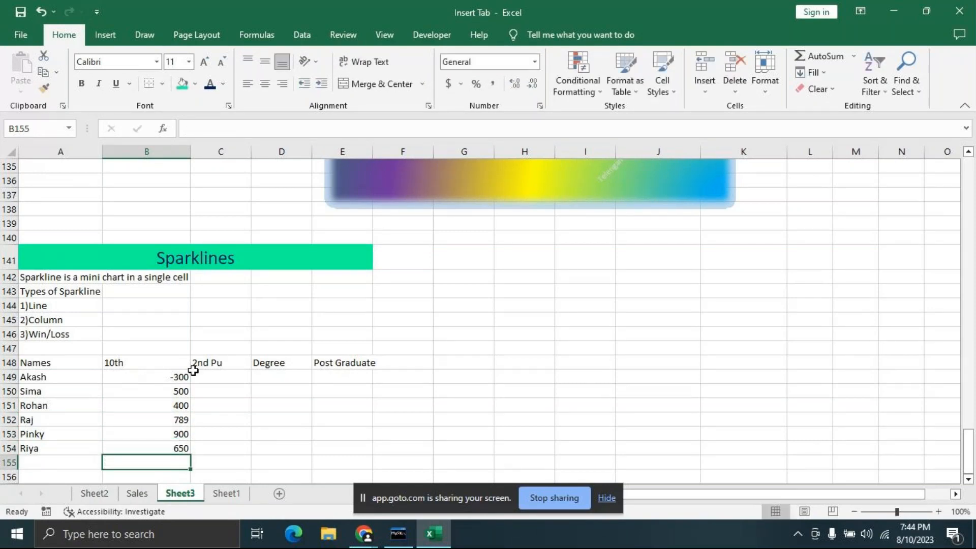
Step: Enter the 2nd Pu values 900, 870 and 560 in cells C149 to C151
{"action": "left_click", "coordinate": [199, 376]}
{"action": "type", "text": "900"}
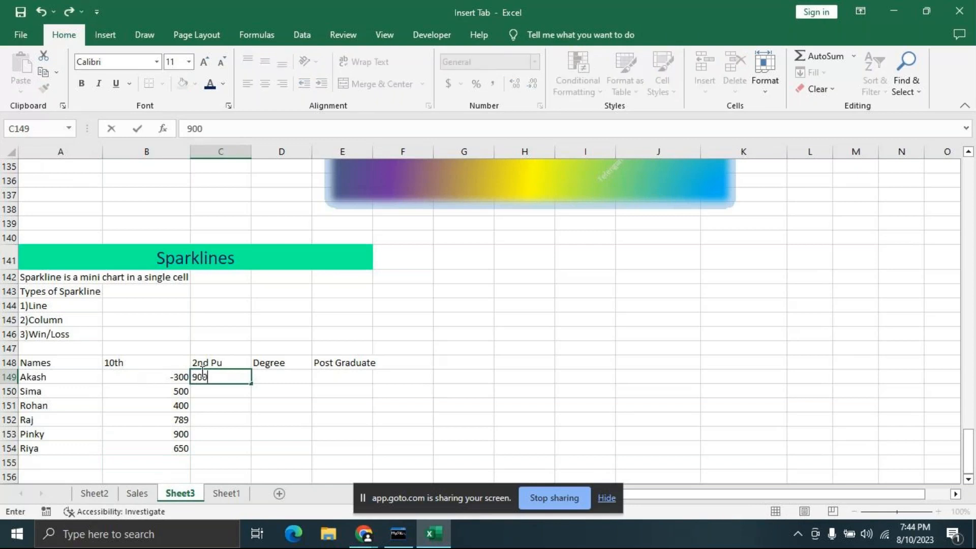
{"action": "key", "text": "Return"}
{"action": "type", "text": "870"}
{"action": "key", "text": "Return"}
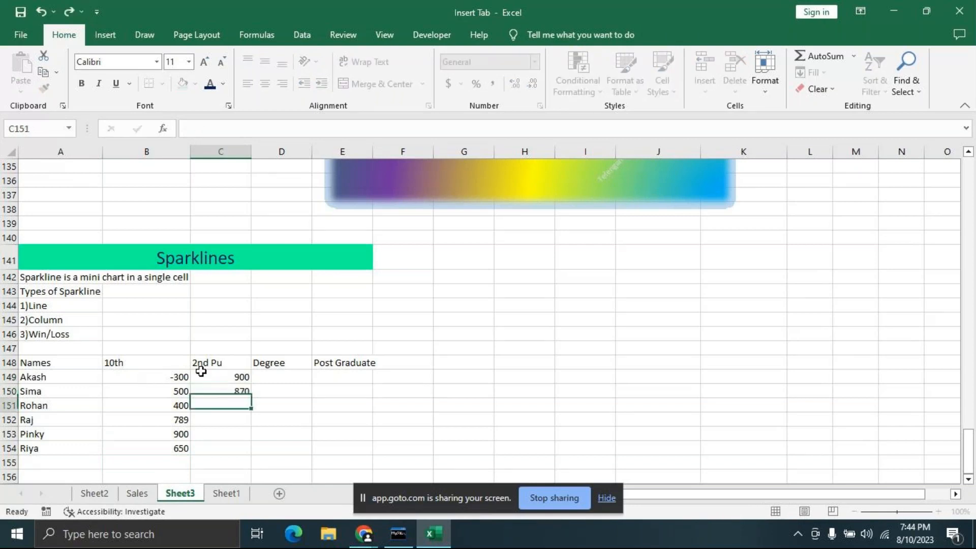
{"action": "type", "text": "560"}
{"action": "key", "text": "Return"}
Step: Complete the 2nd Pu column with the values 678, -300 and 654 in cells C152 to C154
{"action": "type", "text": "80"}
{"action": "key", "text": "Return"}
{"action": "key", "text": "Up"}
{"action": "type", "text": "678"}
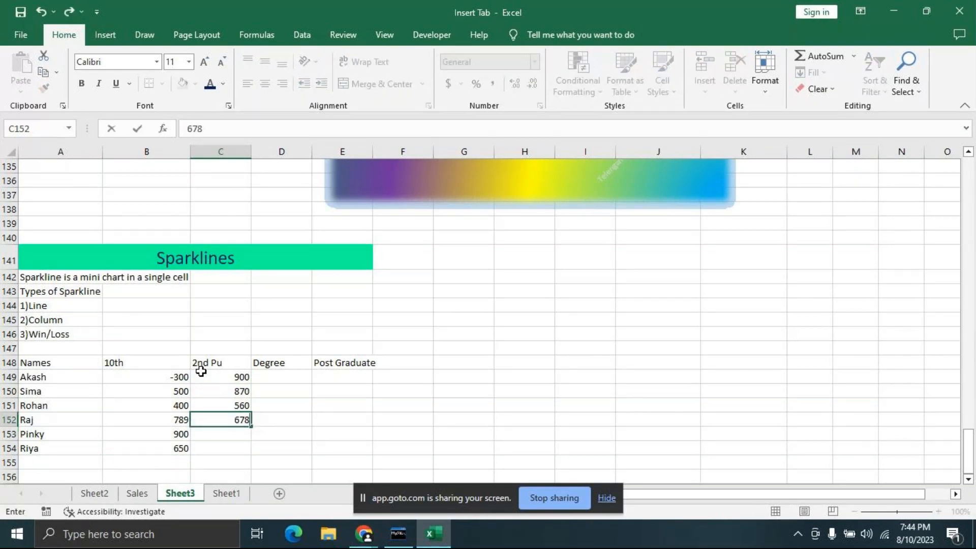
{"action": "key", "text": "Return"}
{"action": "type", "text": "-300"}
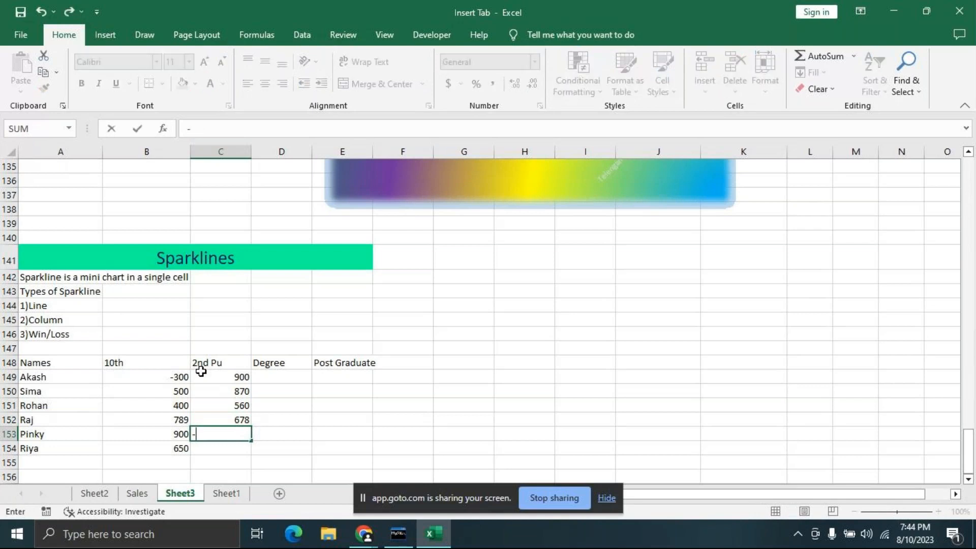
{"action": "key", "text": "Return"}
{"action": "type", "text": "654"}
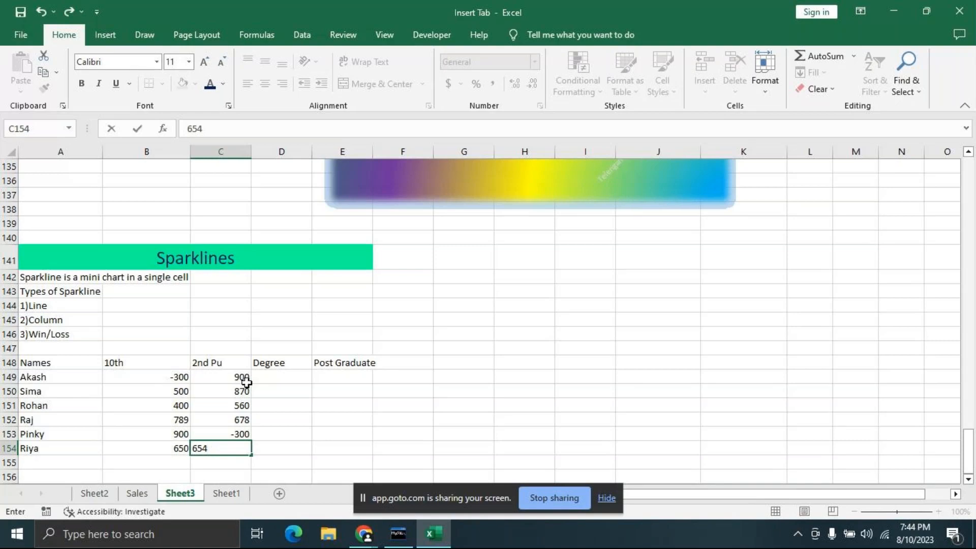
Step: Enter the Degree values 960, 890 and 650 in cells D149 to D151
{"action": "double_click", "coordinate": [265, 383]}
{"action": "type", "text": "960"}
{"action": "key", "text": "Return"}
{"action": "type", "text": "890"}
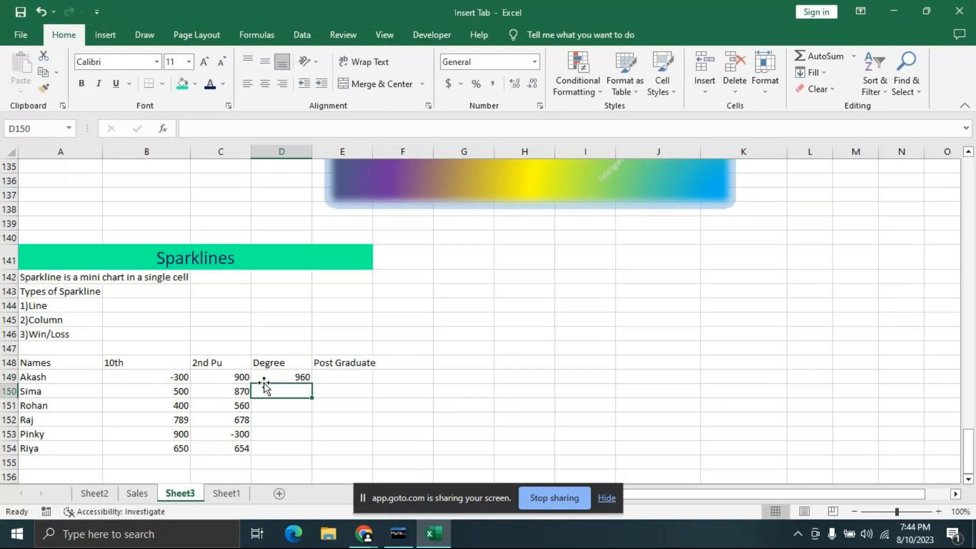
{"action": "key", "text": "Return"}
{"action": "type", "text": "650"}
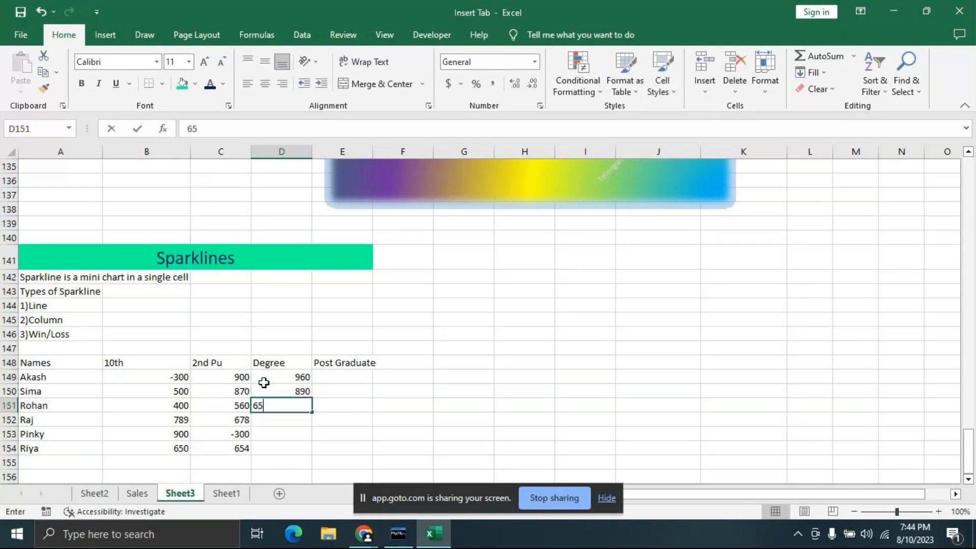
{"action": "key", "text": "Return"}
Step: Complete the Degree column with the values -320, 650 and 800 in cells D152 to D154
{"action": "type", "text": "-"}
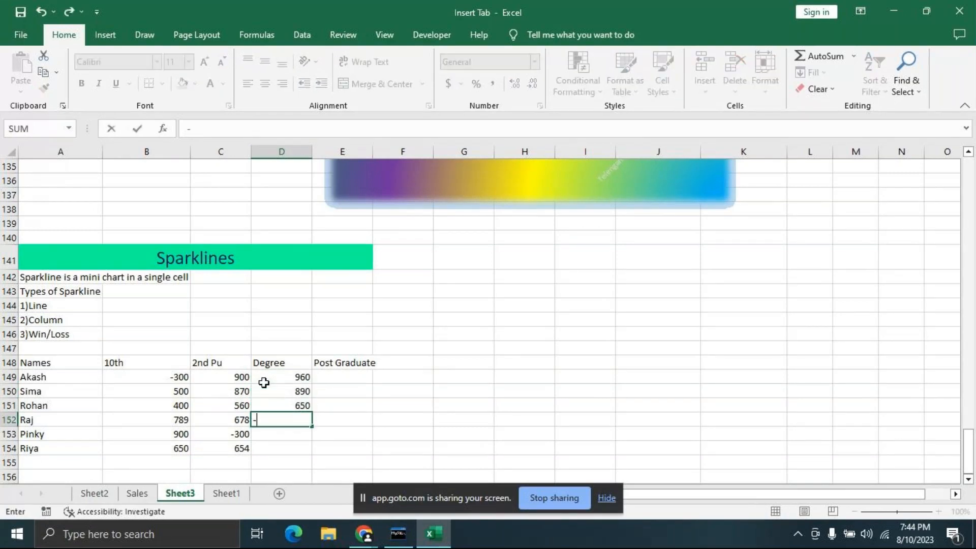
{"action": "type", "text": "300"}
{"action": "key", "text": "BackSpace"}
{"action": "key", "text": "BackSpace"}
{"action": "type", "text": "20"}
{"action": "key", "text": "Return"}
{"action": "type", "text": "650"}
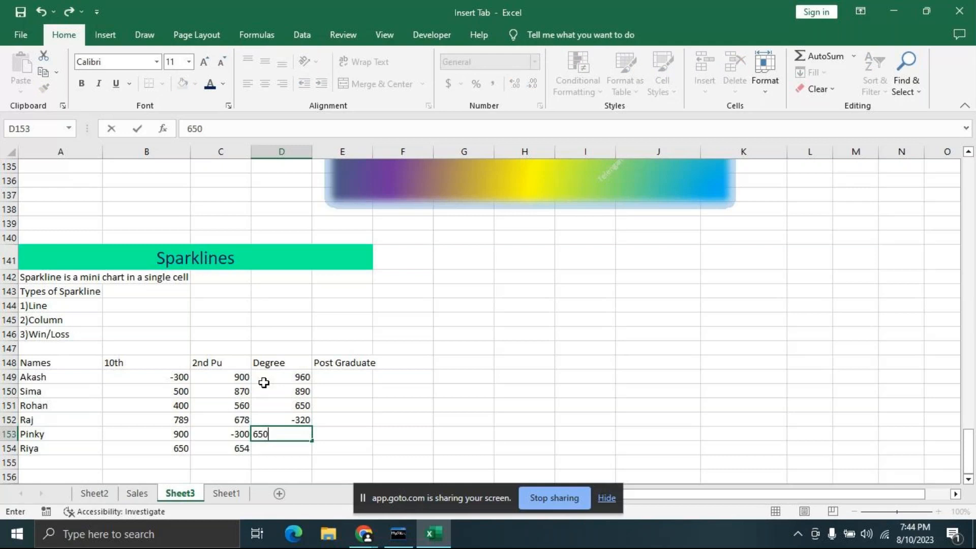
{"action": "key", "text": "Return"}
{"action": "type", "text": "80"}
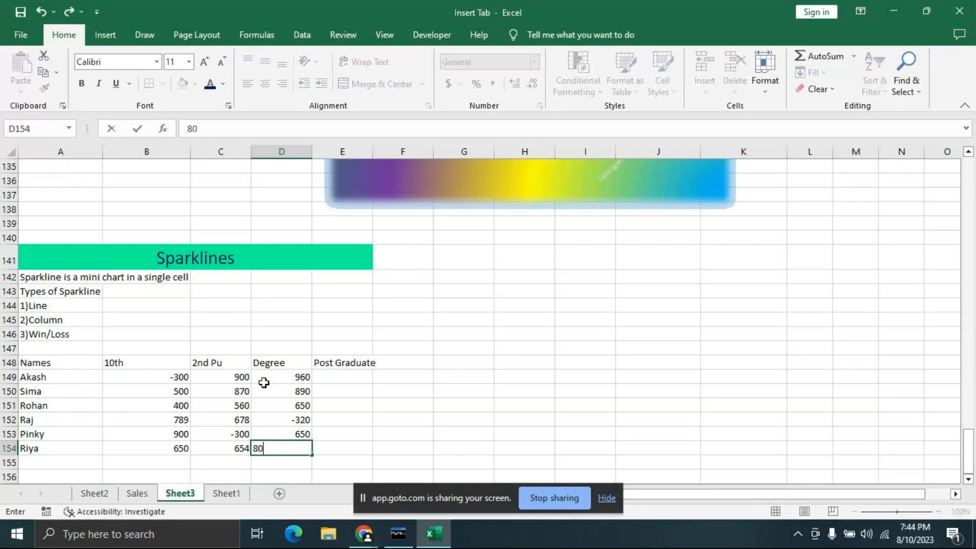
{"action": "type", "text": "0"}
{"action": "key", "text": "Return"}
Step: Enter the Post Graduate values 1100, 6500 and 4500 in cells E149 to E151
{"action": "left_click", "coordinate": [363, 375]}
{"action": "type", "text": "1100"}
{"action": "key", "text": "ctrl+Return"}
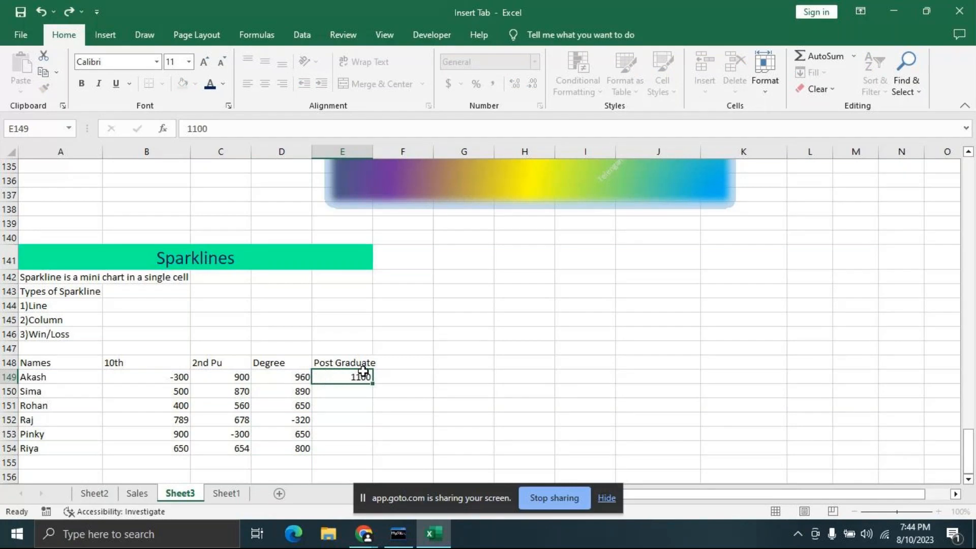
{"action": "key", "text": "Down"}
{"action": "type", "text": "6500"}
{"action": "key", "text": "Return"}
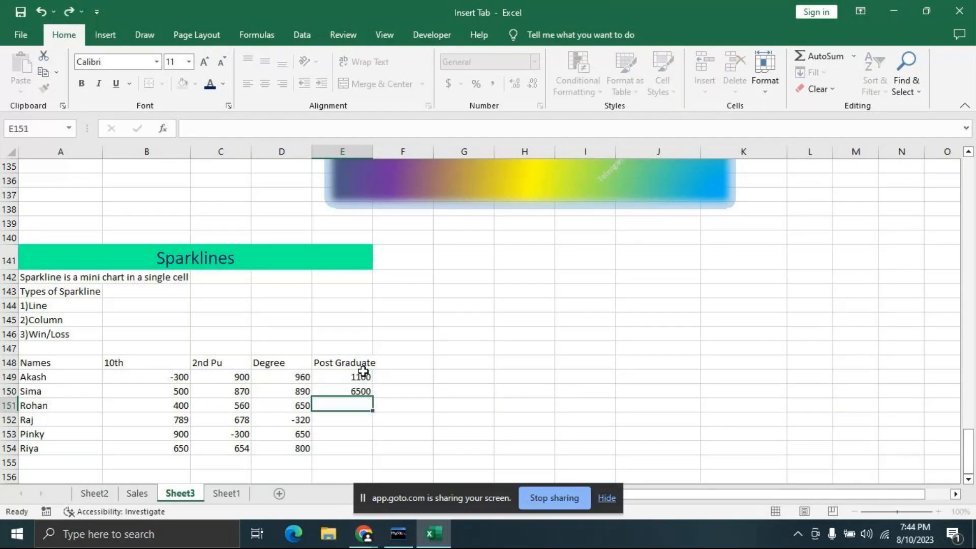
{"action": "type", "text": "4500"}
{"action": "key", "text": "Return"}
Step: Complete the Post Graduate column with the values 7600, 3400 and 5400 in cells E152 to E154
{"action": "type", "text": "7600"}
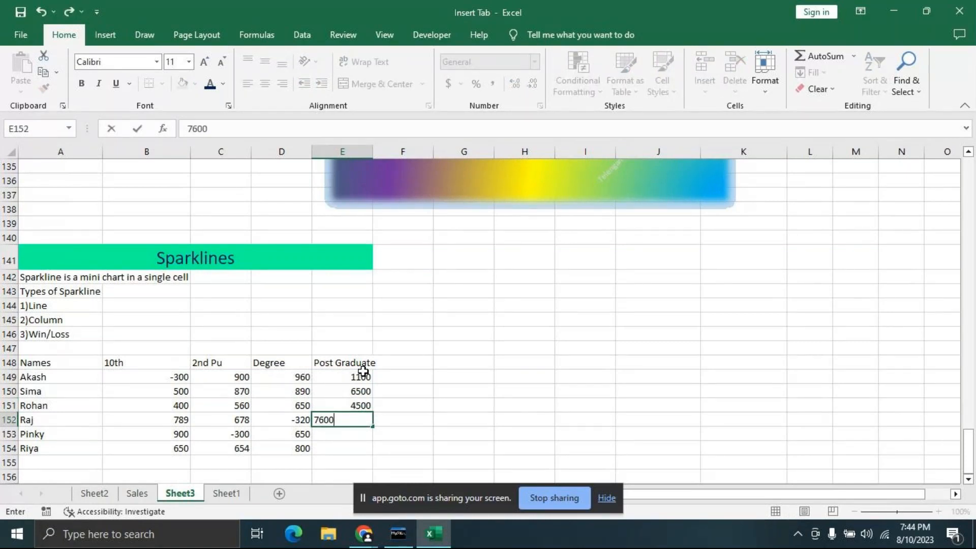
{"action": "key", "text": "Return"}
{"action": "type", "text": "3"}
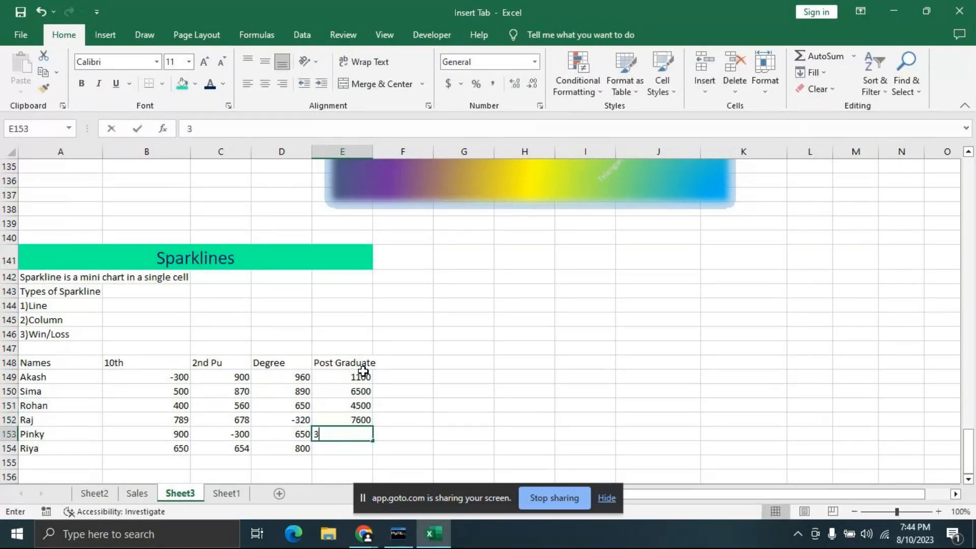
{"action": "type", "text": "400"}
{"action": "key", "text": "Return"}
{"action": "type", "text": "5400"}
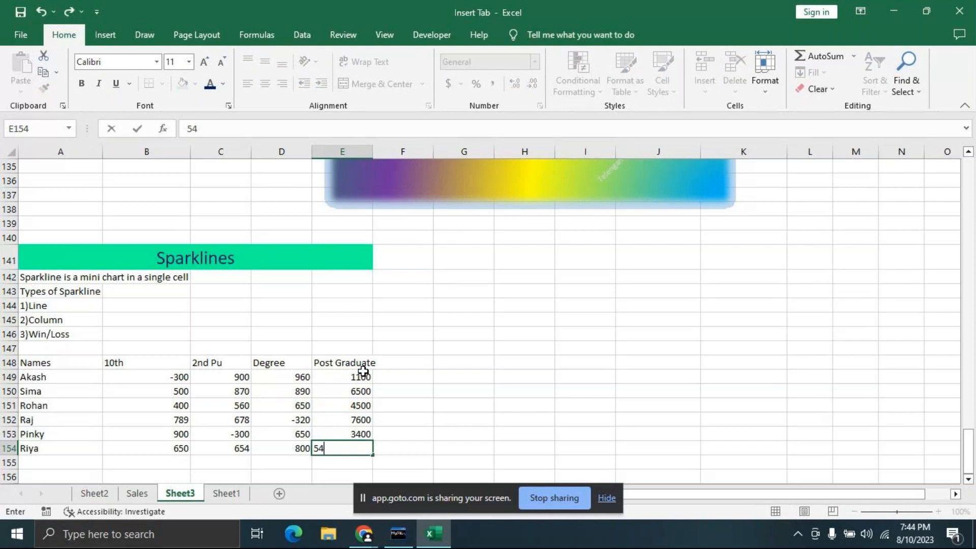
{"action": "key", "text": "Return"}
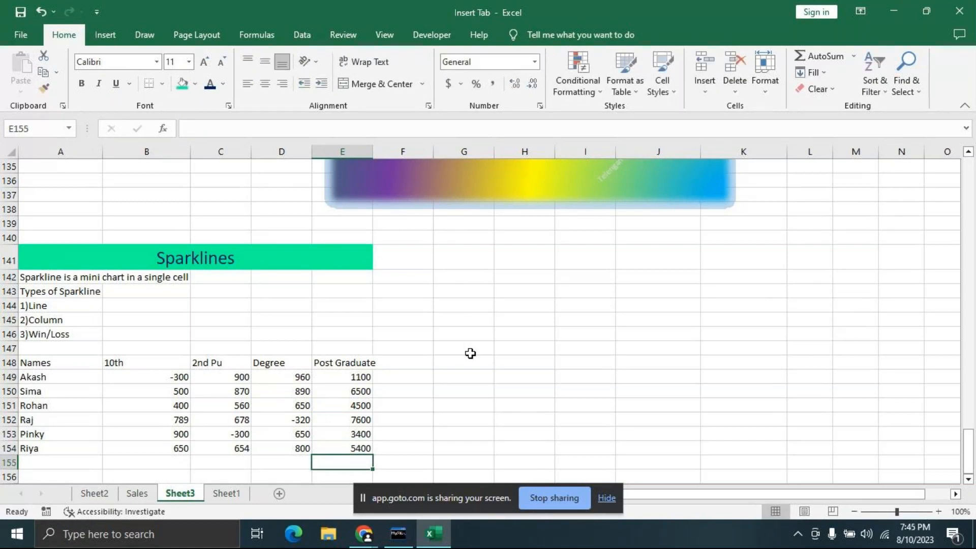
{"action": "left_click", "coordinate": [467, 352]}
{"action": "left_click", "coordinate": [521, 363]}
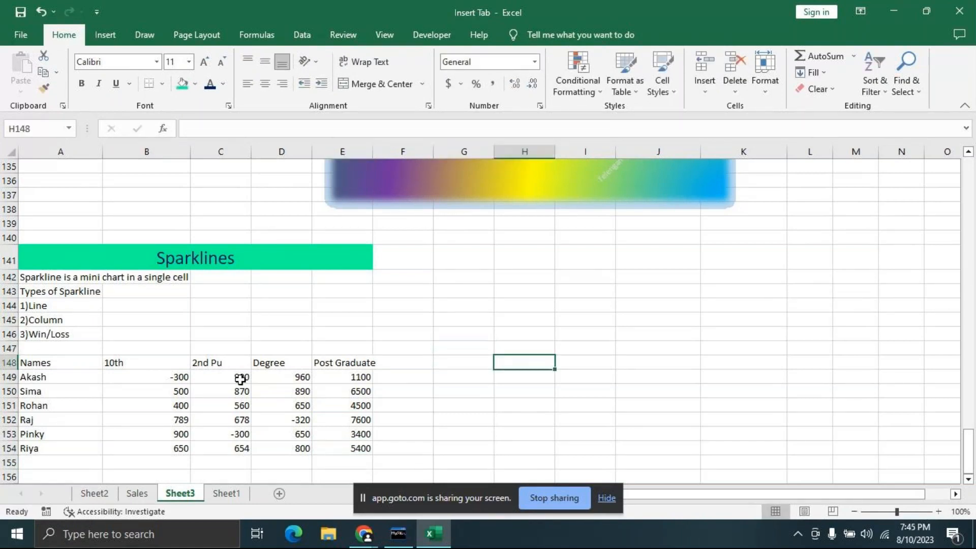
Step: Apply the Heading 2 cell style to the header cells A148:E148 and widen column E to fit the Post Graduate heading
{"action": "left_click_drag", "start_coordinate": [32, 368], "coordinate": [336, 368]}
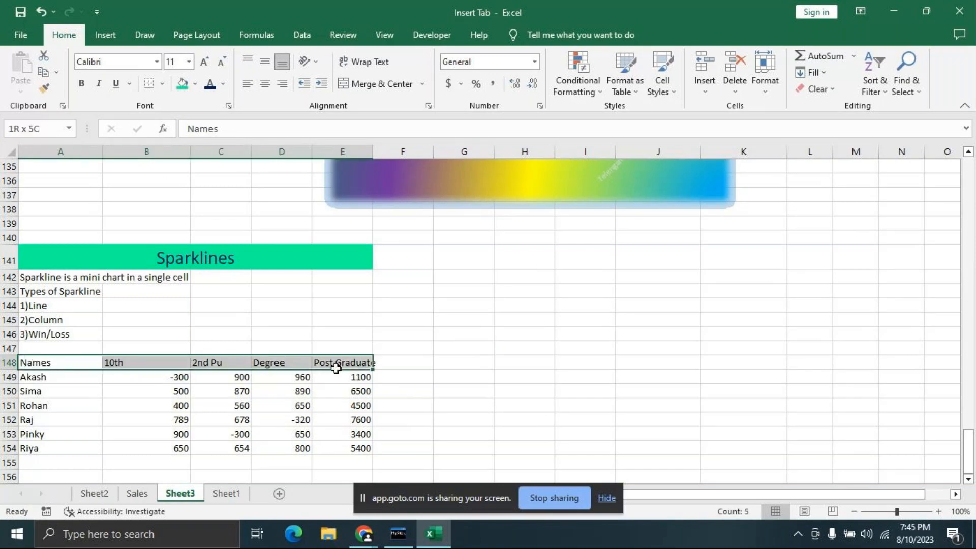
{"action": "left_click", "coordinate": [672, 94]}
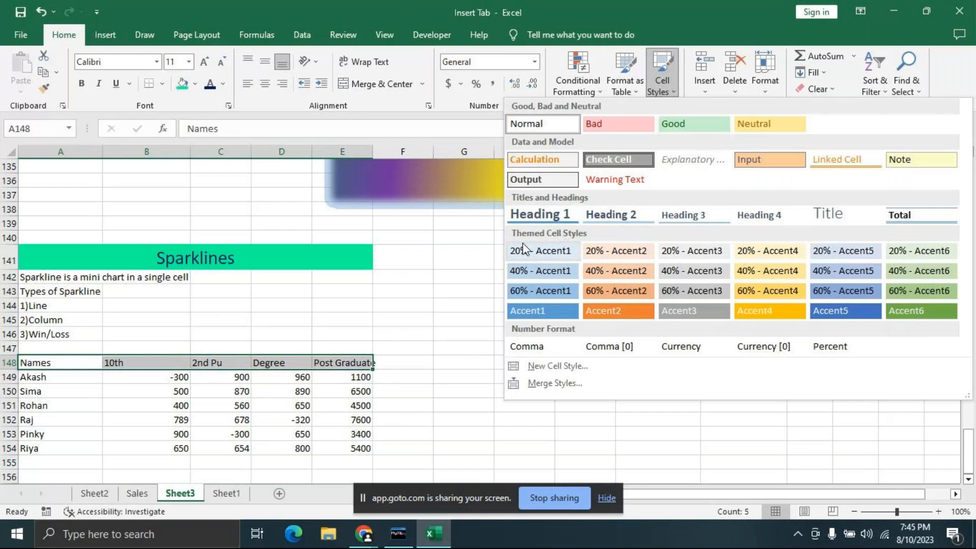
{"action": "left_click", "coordinate": [570, 214]}
{"action": "left_click", "coordinate": [585, 347]}
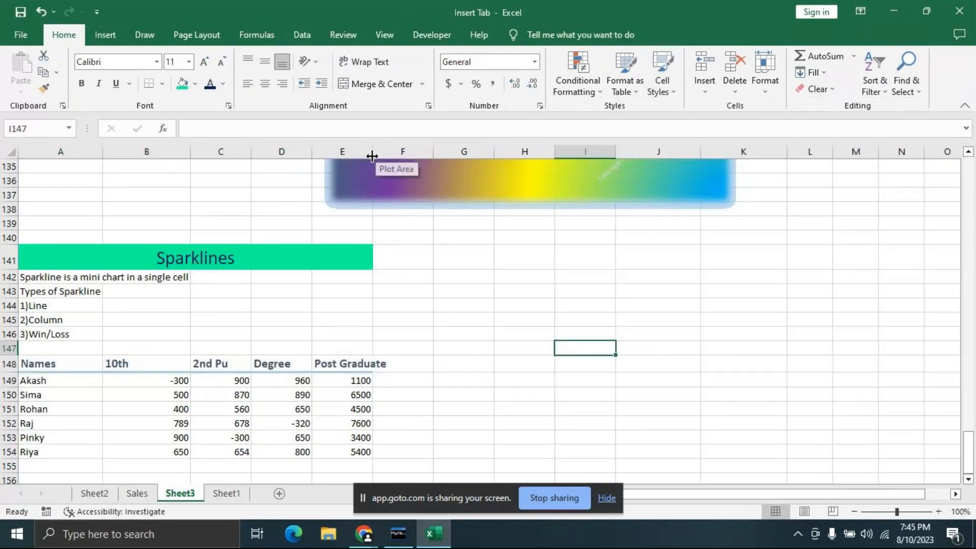
{"action": "left_click_drag", "start_coordinate": [371, 156], "coordinate": [391, 155]}
{"action": "left_click", "coordinate": [482, 348]}
Step: Add the column headings Line, Column and Win/Loss in cells F148, G148 and H148
{"action": "scroll", "coordinate": [362, 335], "scroll_direction": "down", "scroll_amount": 2}
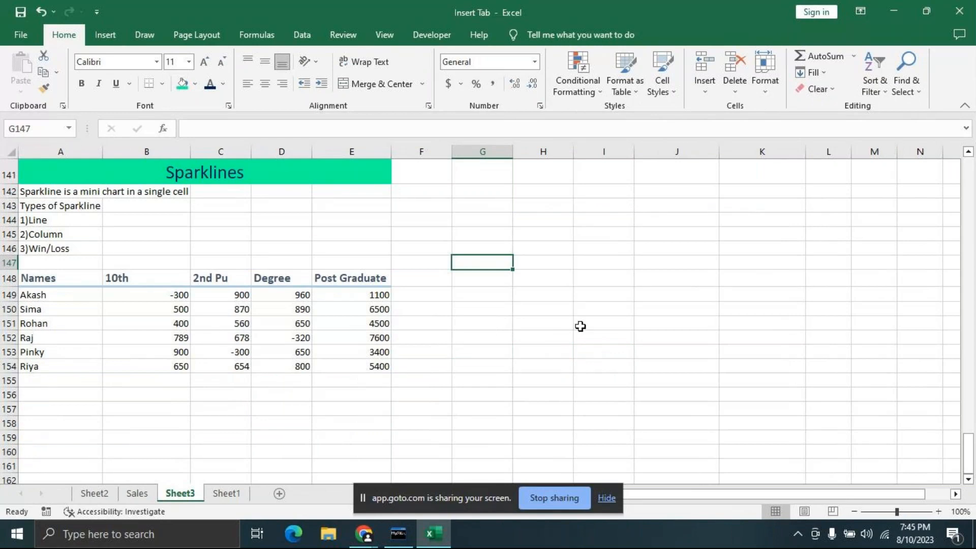
{"action": "key", "text": "Right"}
{"action": "key", "text": "Right"}
{"action": "left_click", "coordinate": [425, 273]}
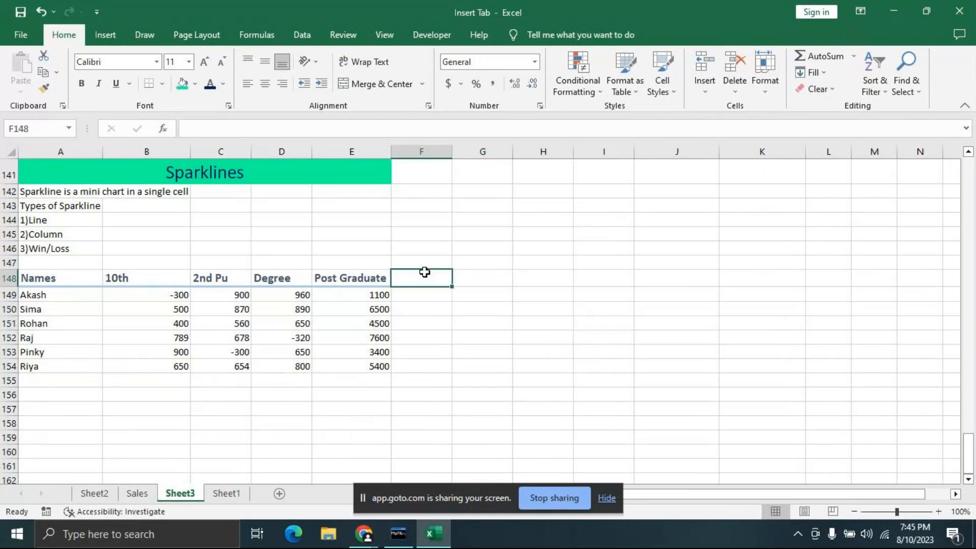
{"action": "type", "text": "Line"}
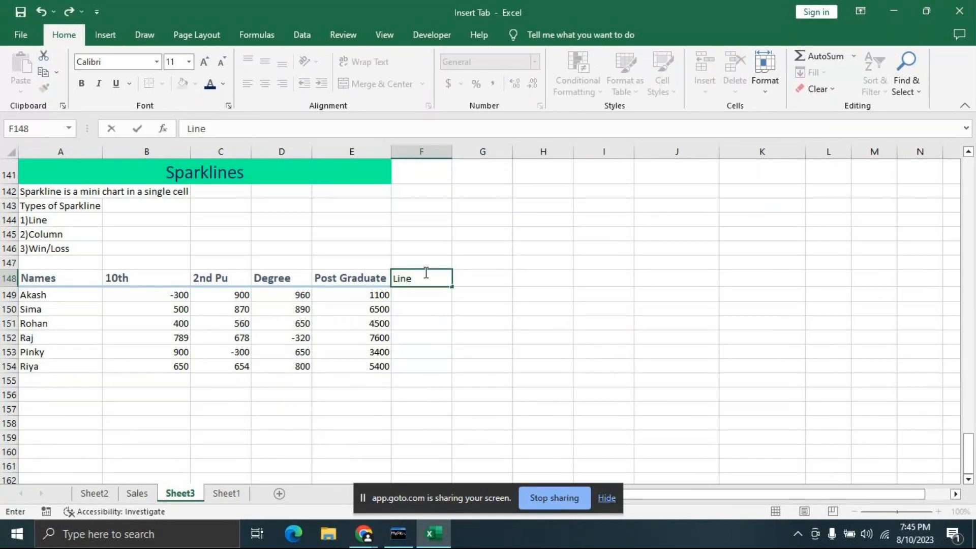
{"action": "key", "text": "Tab"}
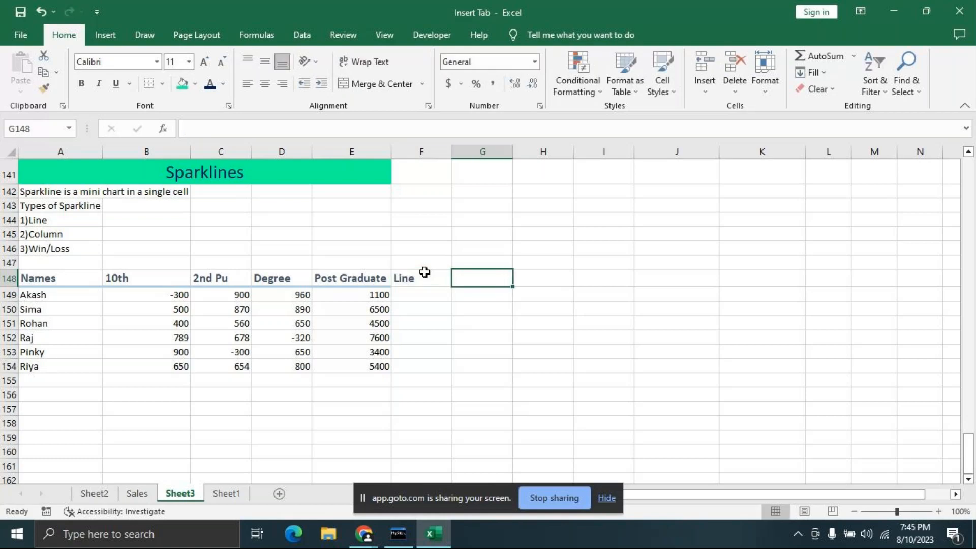
{"action": "type", "text": "Column"}
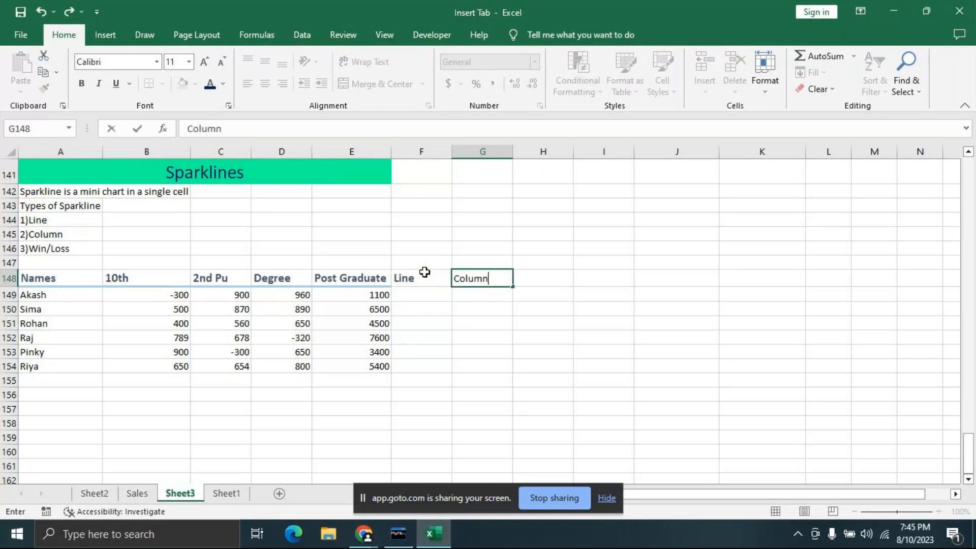
{"action": "key", "text": "Tab"}
{"action": "type", "text": "Win/Loss"}
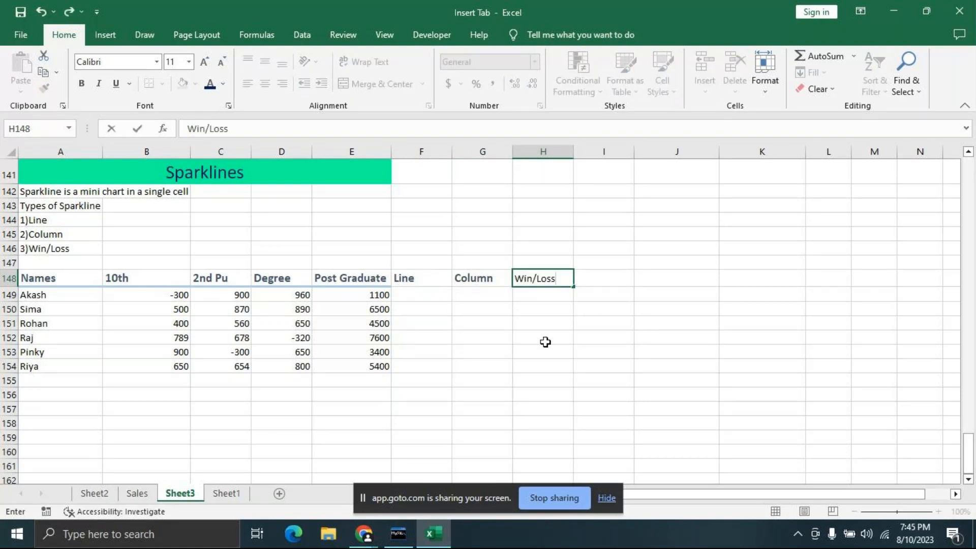
{"action": "left_click", "coordinate": [546, 342]}
Step: Insert a line sparkline in F149 from the data range B149:E149 and fill it down to F154
{"action": "left_click", "coordinate": [434, 298]}
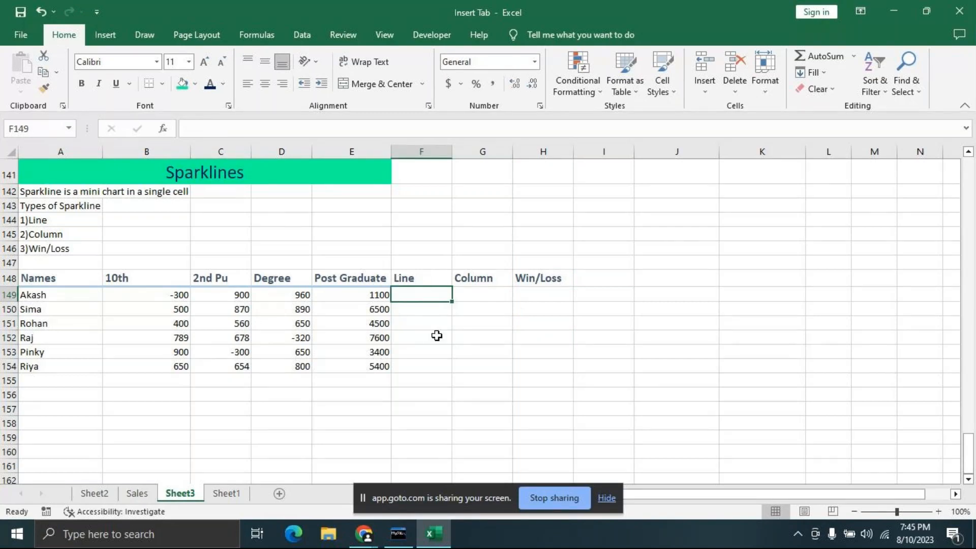
{"action": "left_click", "coordinate": [544, 337]}
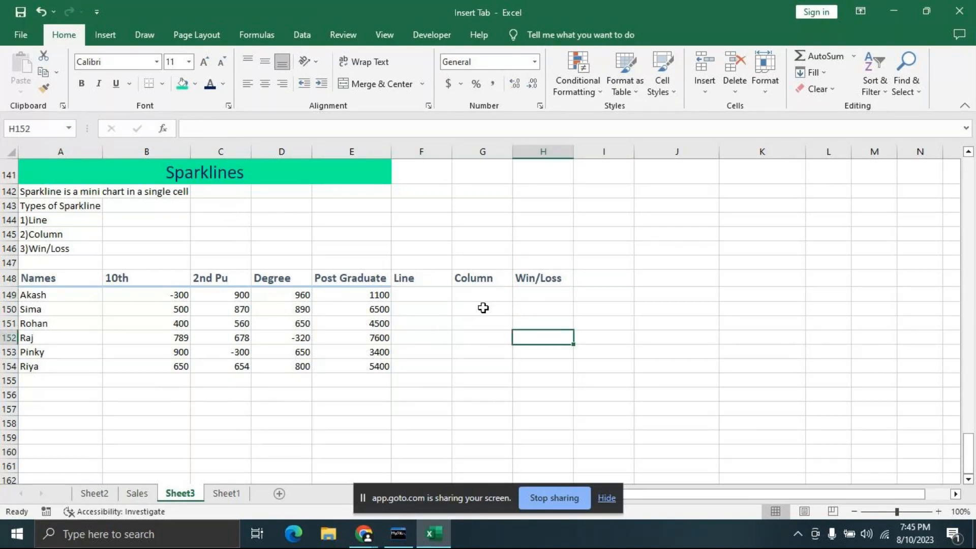
{"action": "left_click", "coordinate": [424, 296]}
{"action": "left_click", "coordinate": [537, 333]}
{"action": "left_click", "coordinate": [429, 294]}
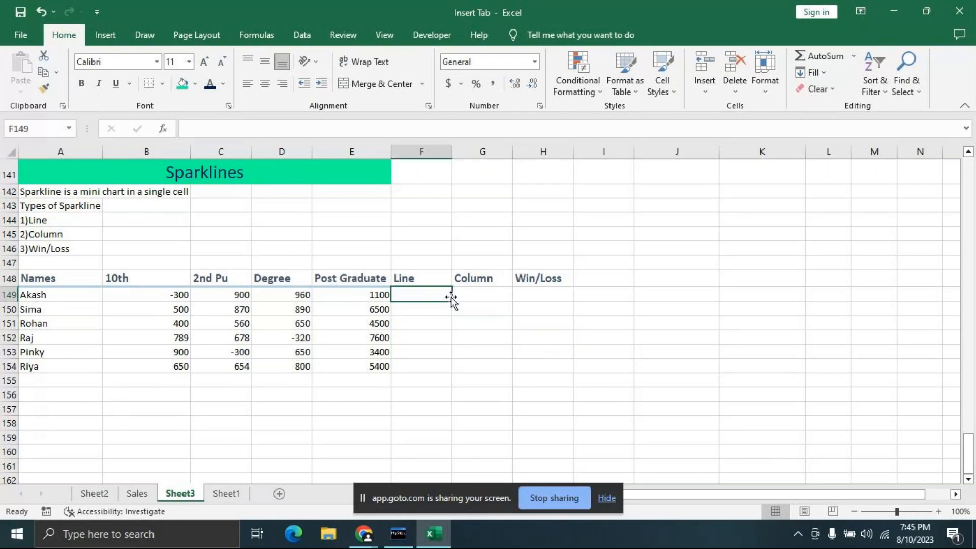
{"action": "left_click", "coordinate": [104, 37]}
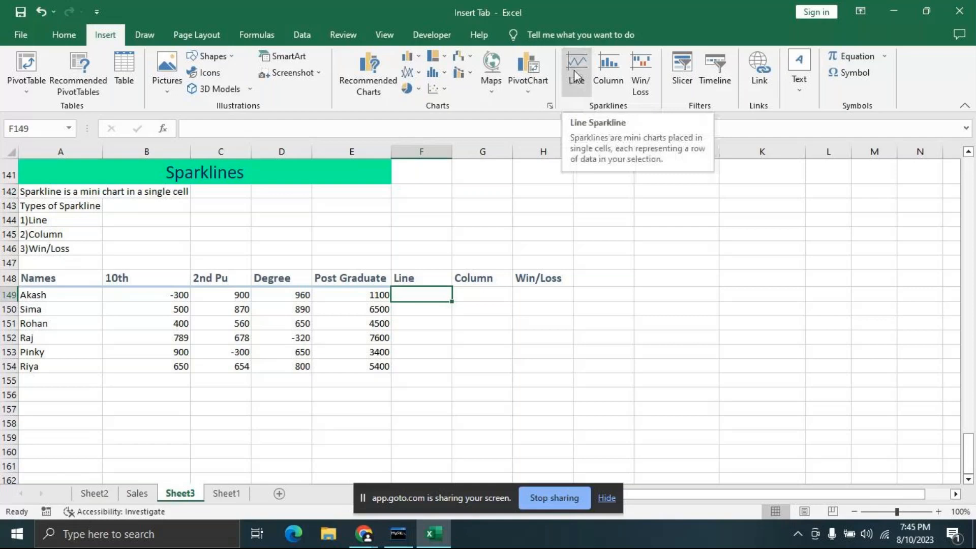
{"action": "left_click", "coordinate": [576, 77]}
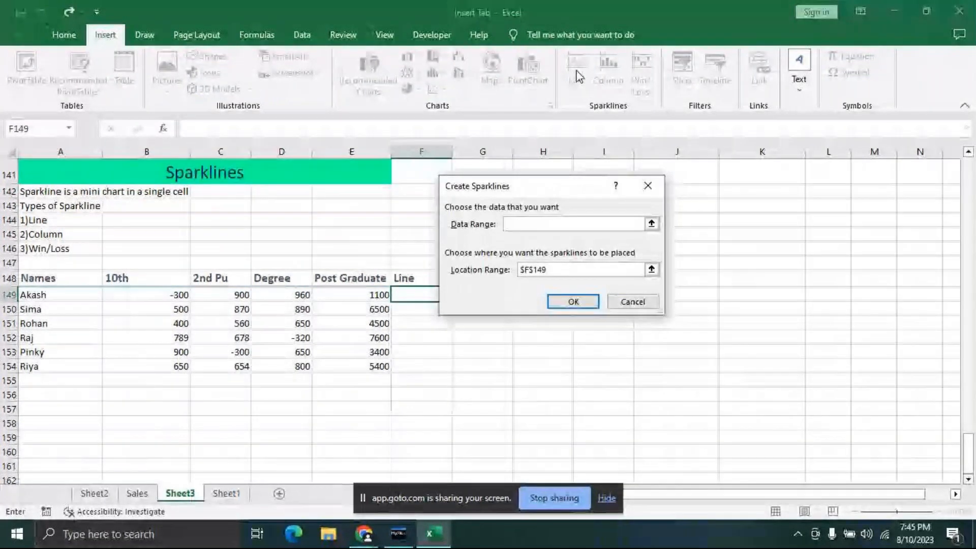
{"action": "left_click_drag", "start_coordinate": [556, 192], "coordinate": [683, 228]}
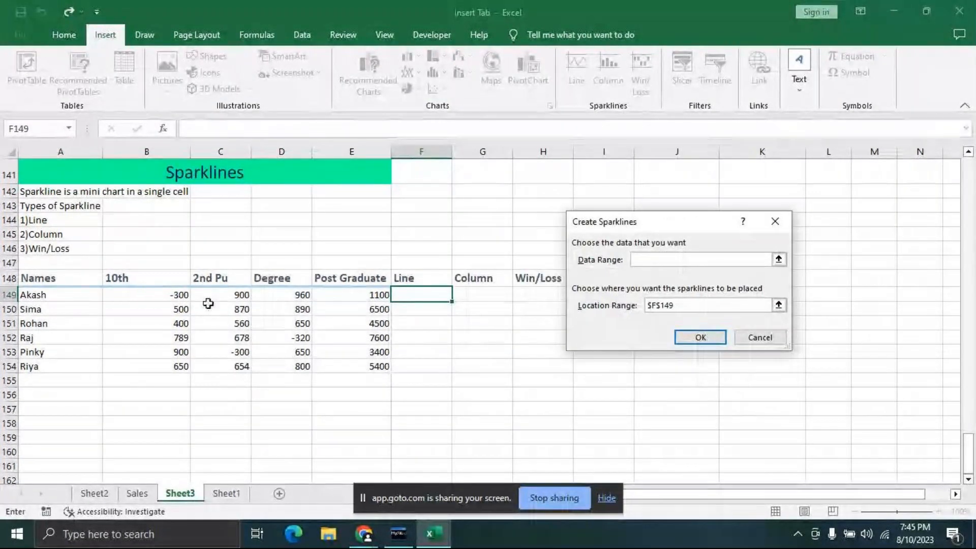
{"action": "left_click_drag", "start_coordinate": [168, 296], "coordinate": [333, 294]}
{"action": "left_click", "coordinate": [700, 337]}
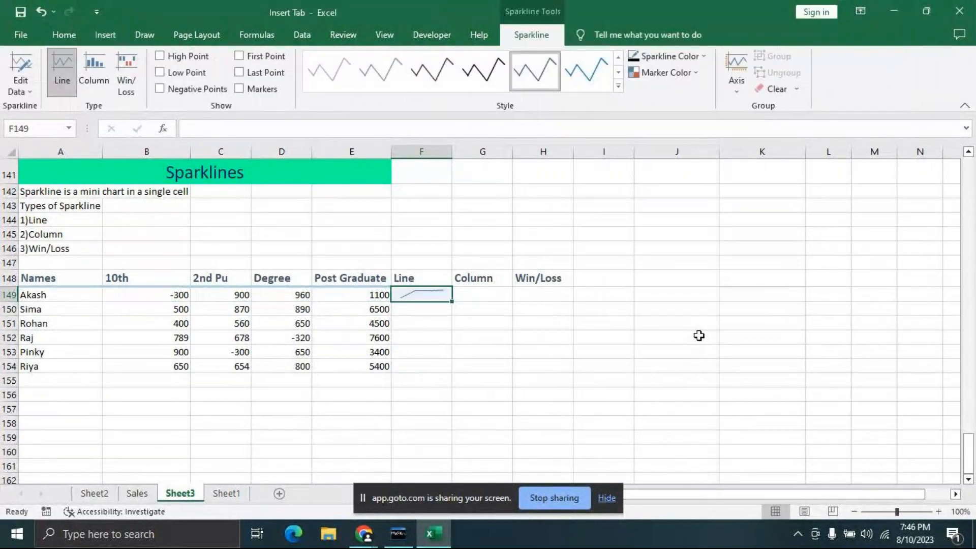
{"action": "left_click_drag", "start_coordinate": [450, 302], "coordinate": [457, 372]}
{"action": "left_click", "coordinate": [541, 359]}
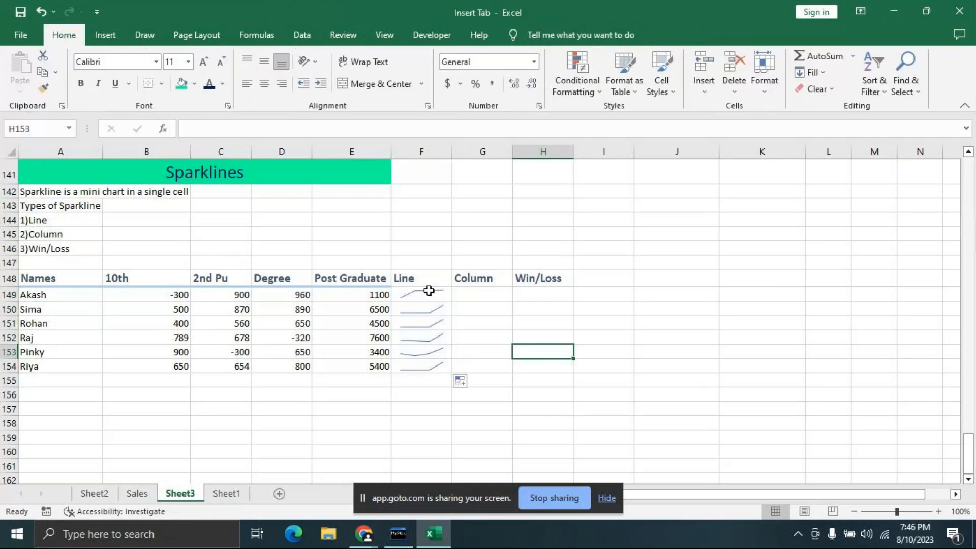
Step: Show the first, last, negative and low points on the line sparklines in F149:F154
{"action": "left_click", "coordinate": [429, 289]}
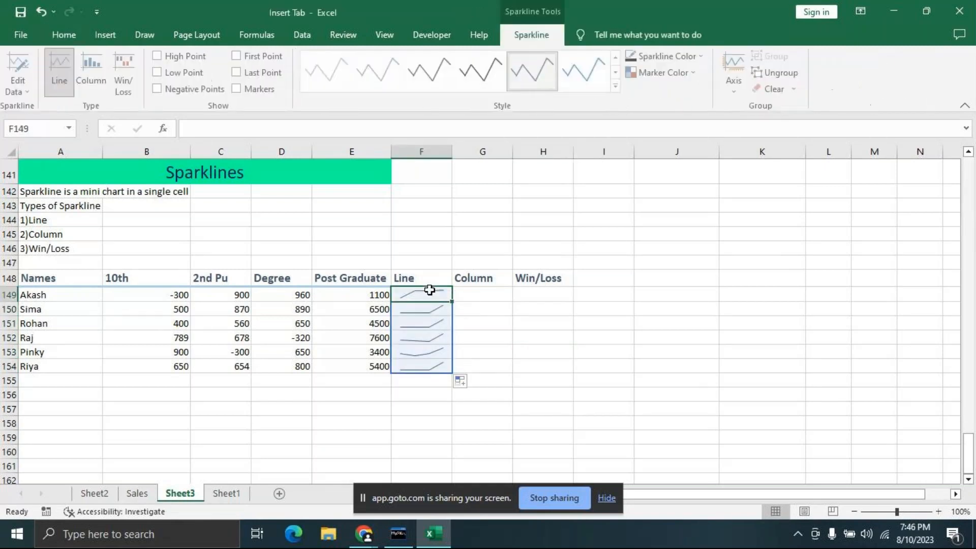
{"action": "left_click", "coordinate": [239, 56]}
{"action": "left_click", "coordinate": [239, 72]}
{"action": "left_click", "coordinate": [178, 88]}
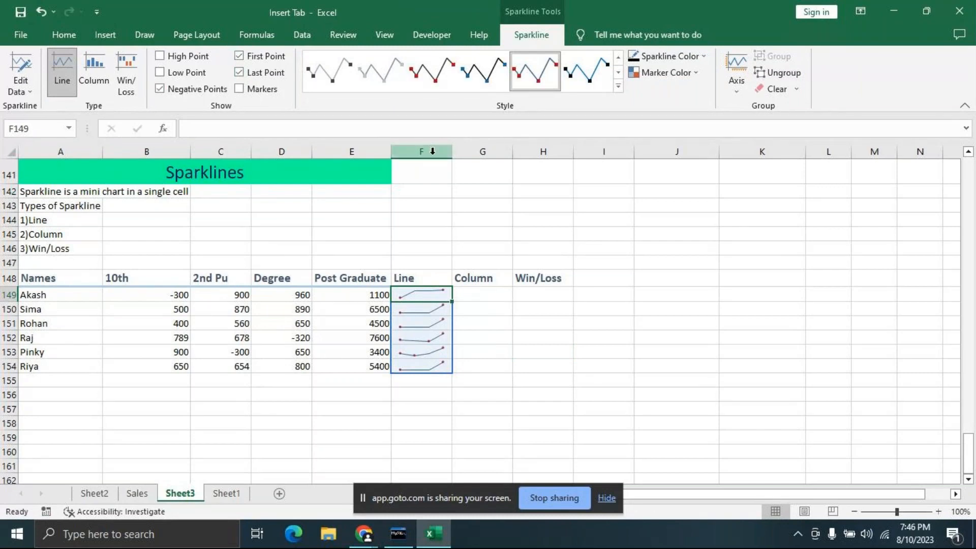
{"action": "left_click", "coordinate": [171, 75]}
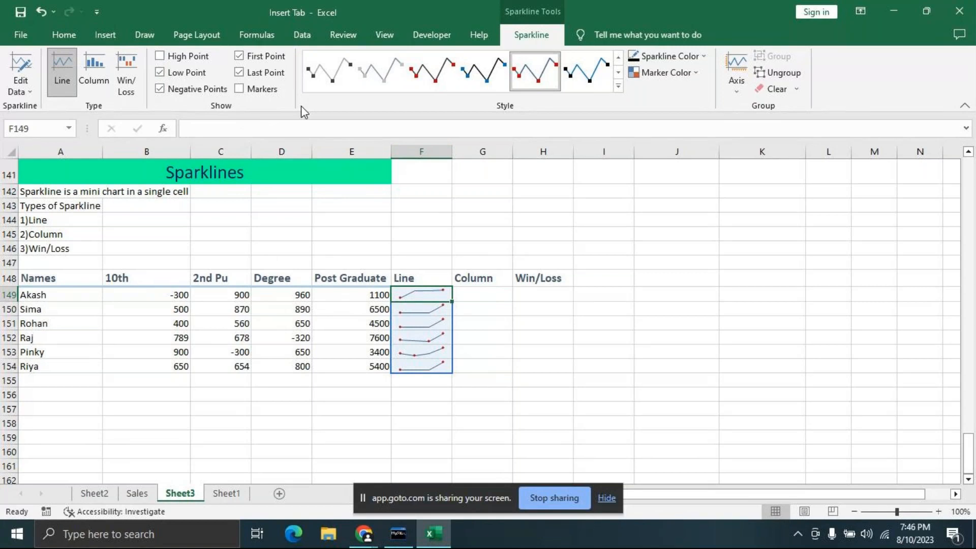
Step: Apply the colorful green-line style to the line sparklines and try the Markers option, switching it back off
{"action": "left_click", "coordinate": [618, 86]}
{"action": "left_click", "coordinate": [483, 270]}
{"action": "left_click", "coordinate": [239, 89]}
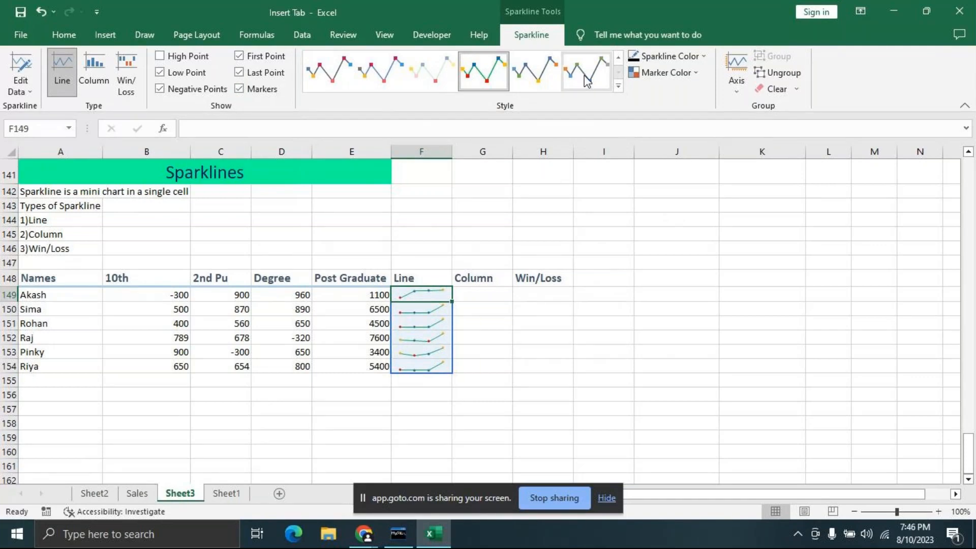
{"action": "left_click", "coordinate": [242, 88]}
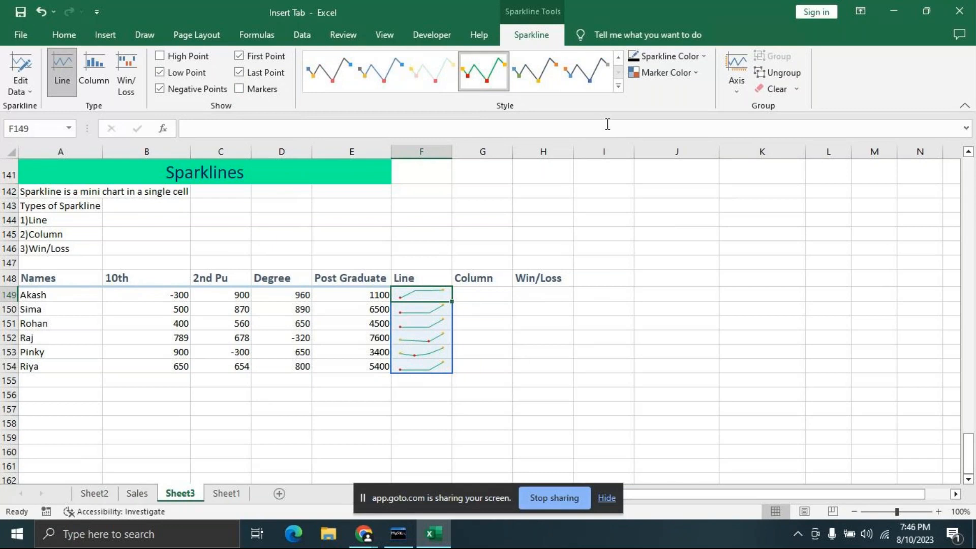
Step: Set the high point marker color of the line sparklines to the standard dark blue
{"action": "left_click", "coordinate": [696, 72]}
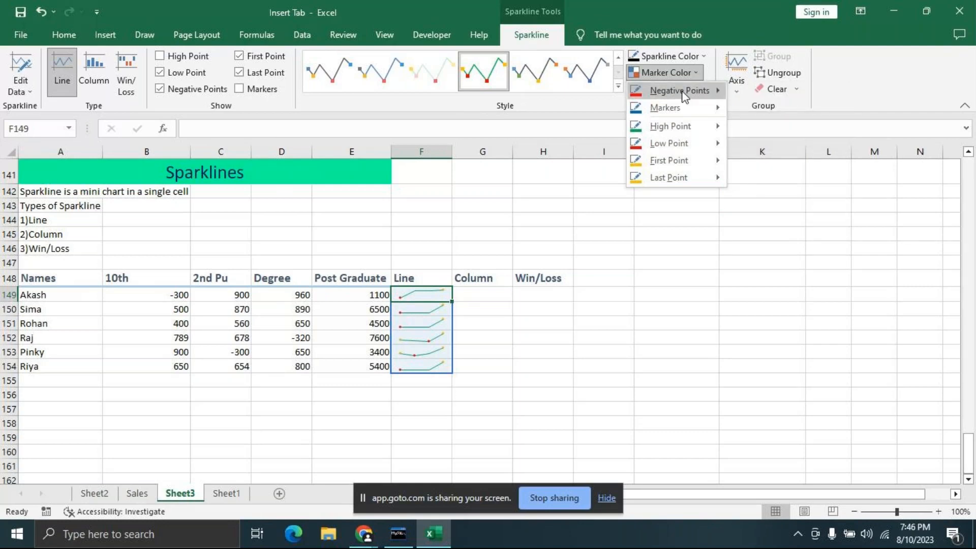
{"action": "mouse_move", "coordinate": [709, 108]}
{"action": "mouse_move", "coordinate": [723, 129]}
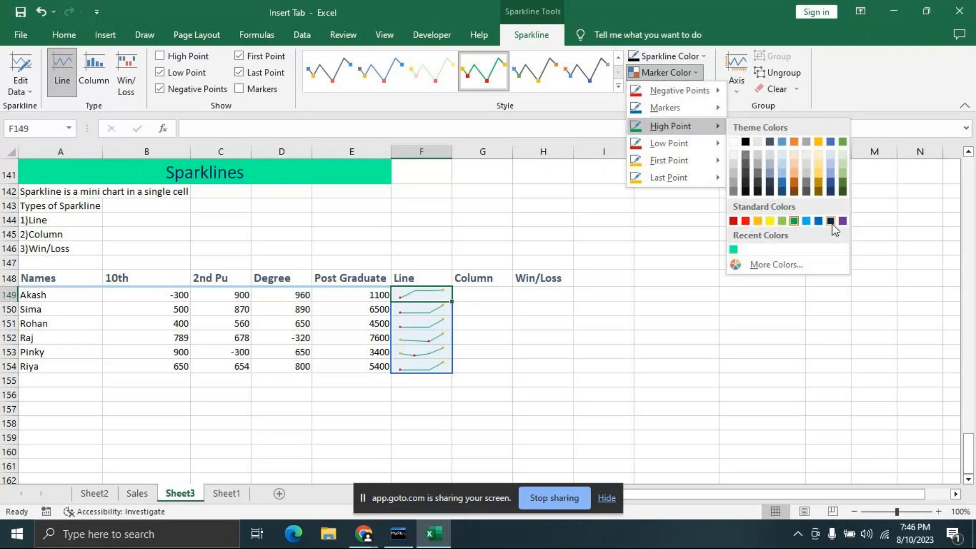
{"action": "left_click", "coordinate": [833, 220]}
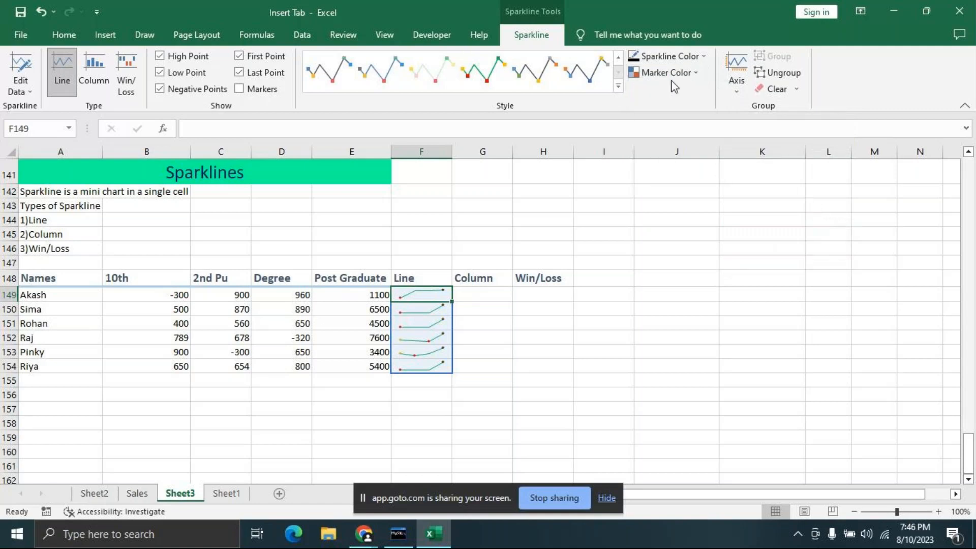
Step: Set the high point marker color of the line sparklines to the recently used green
{"action": "left_click", "coordinate": [682, 72]}
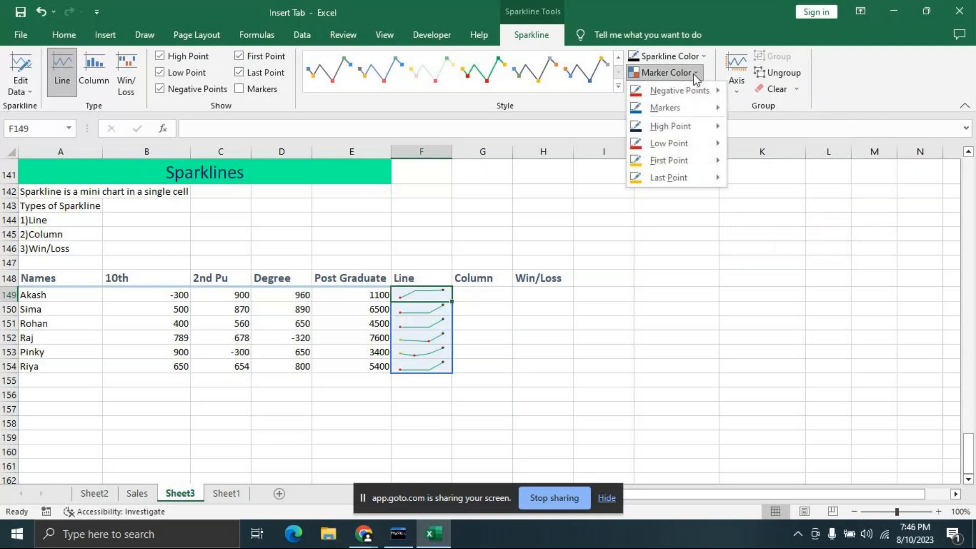
{"action": "mouse_move", "coordinate": [683, 129]}
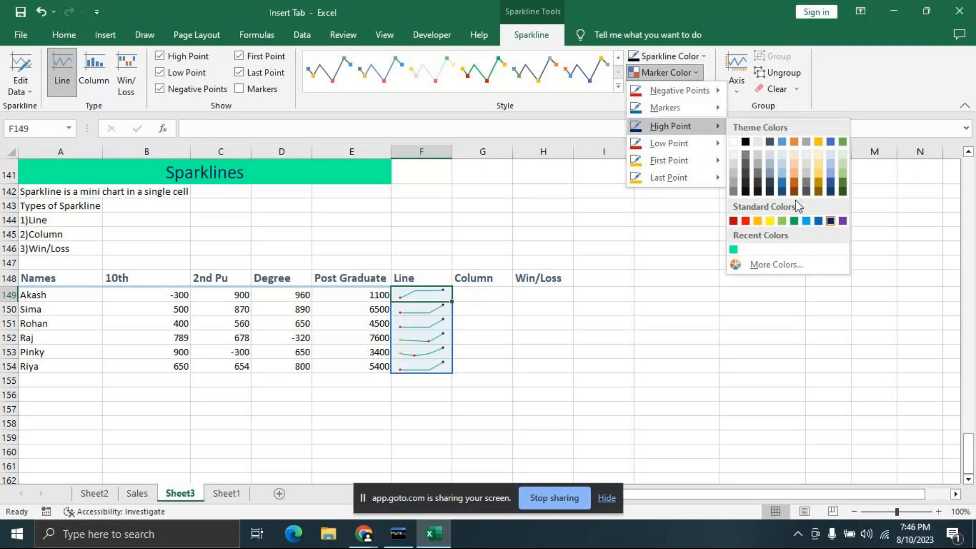
{"action": "left_click", "coordinate": [733, 249]}
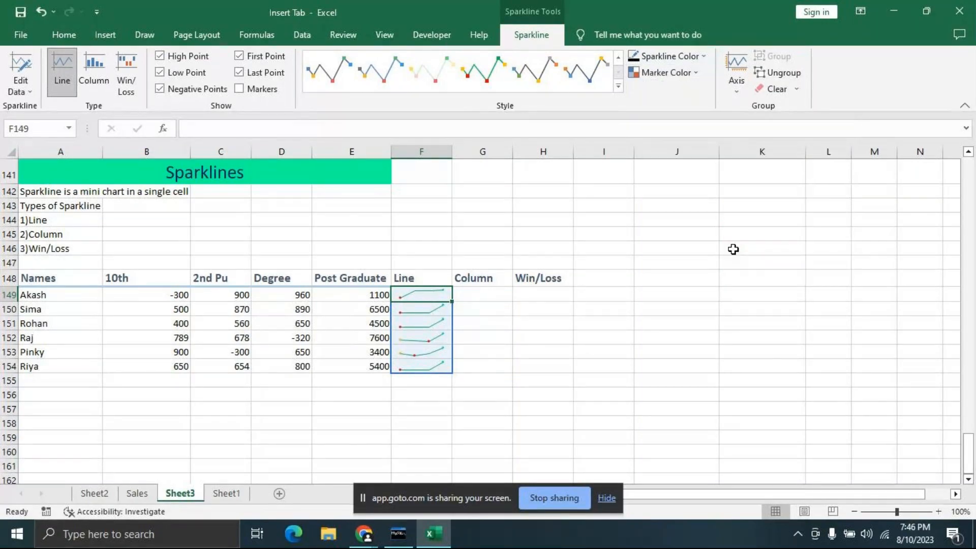
Step: Set the high point marker color of the line sparklines to the standard green
{"action": "left_click", "coordinate": [695, 72]}
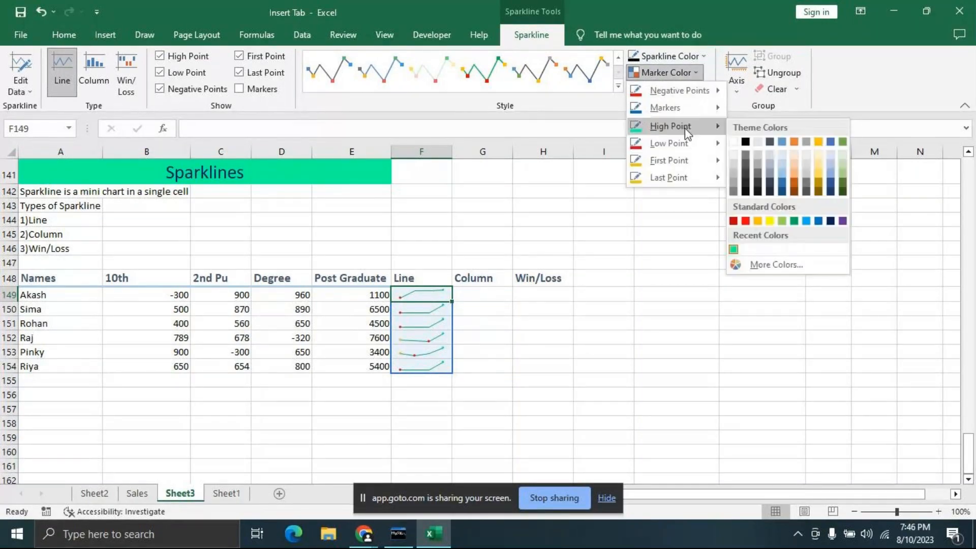
{"action": "mouse_move", "coordinate": [678, 109]}
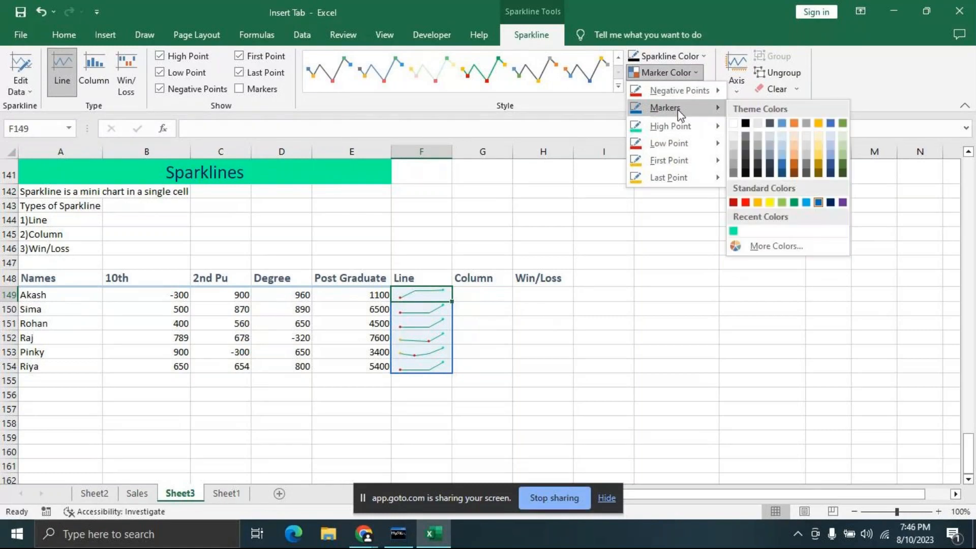
{"action": "left_click", "coordinate": [794, 202]}
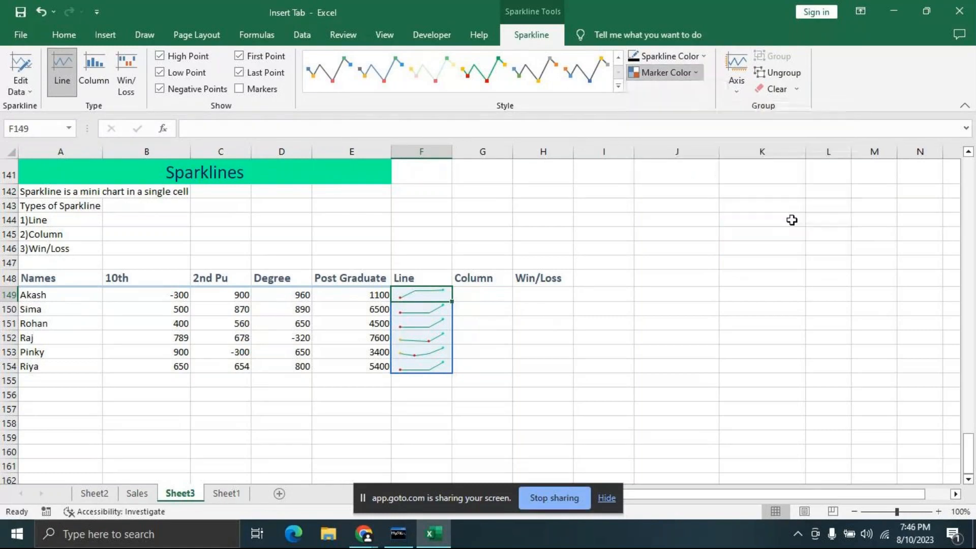
Step: Set the last point marker color of the line sparklines to the standard light blue and show the Markers
{"action": "left_click", "coordinate": [697, 72]}
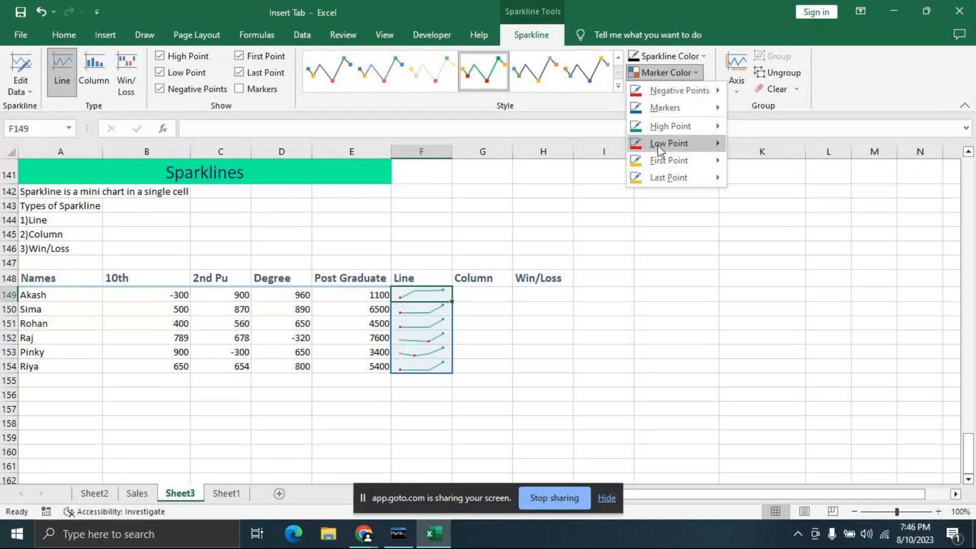
{"action": "mouse_move", "coordinate": [681, 159]}
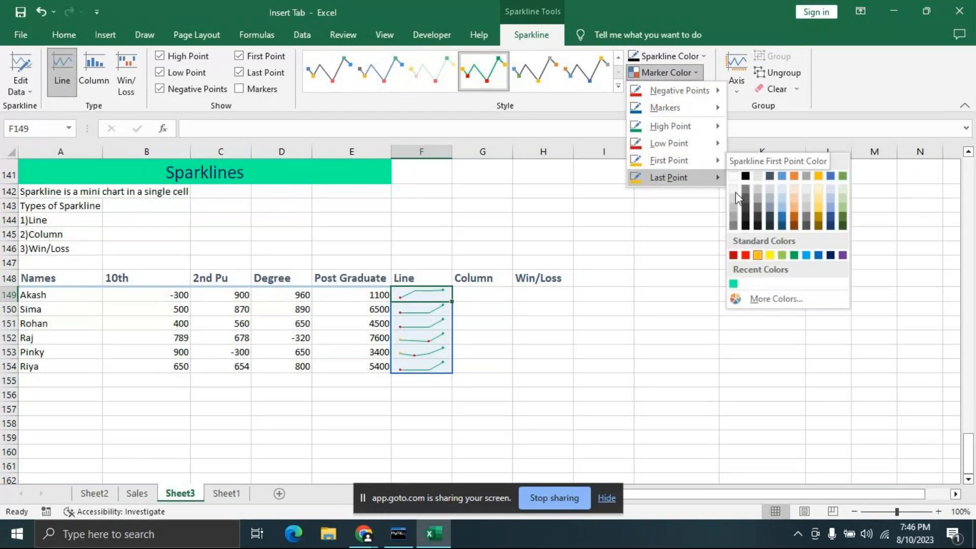
{"action": "mouse_move", "coordinate": [676, 178]}
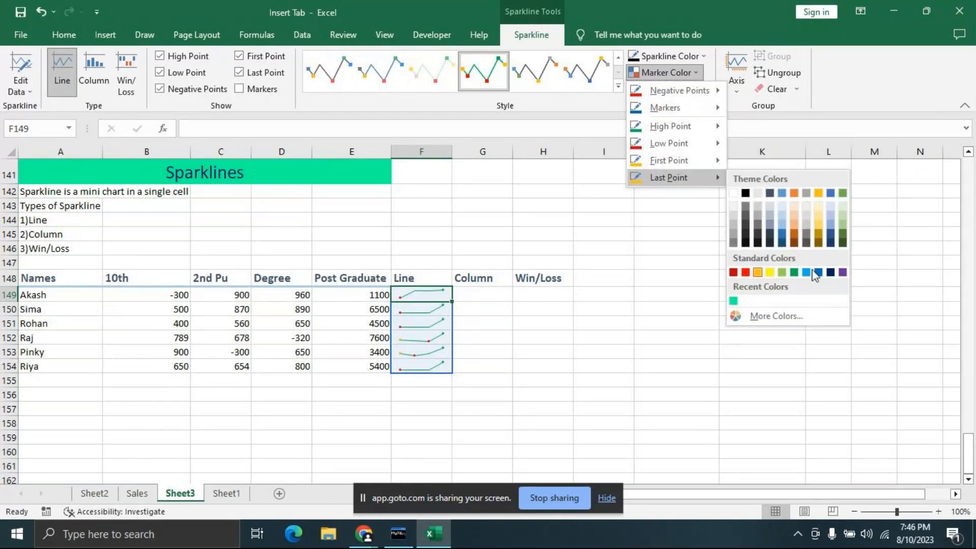
{"action": "left_click", "coordinate": [815, 273]}
{"action": "left_click", "coordinate": [691, 72]}
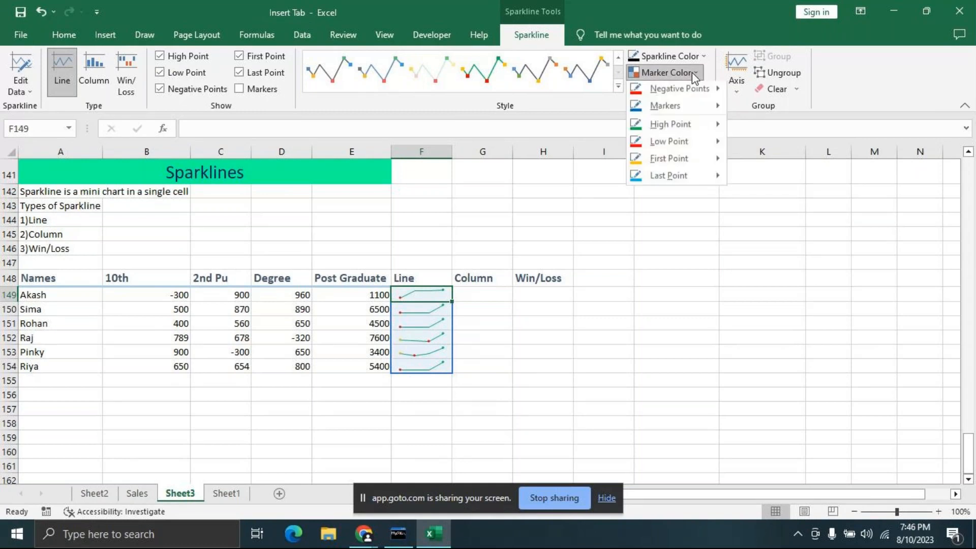
{"action": "mouse_move", "coordinate": [669, 179]}
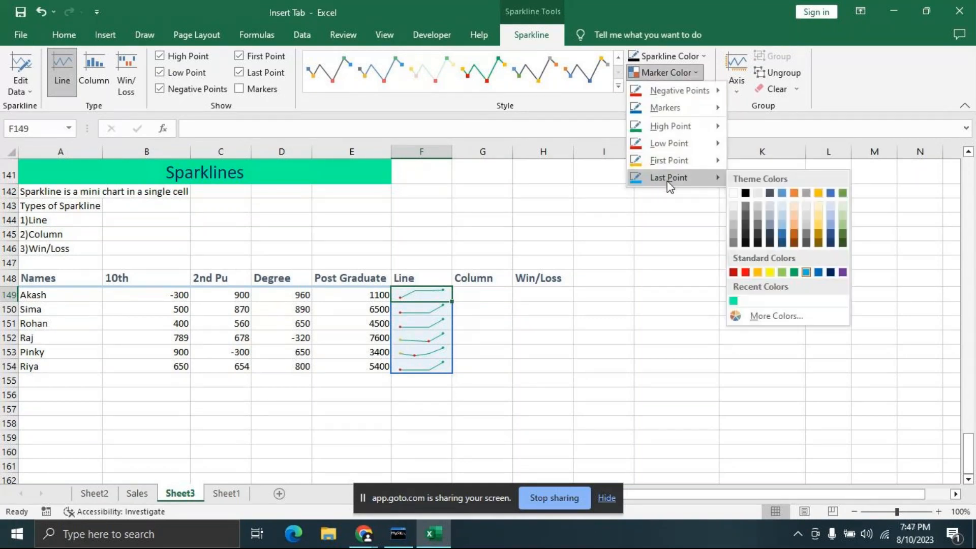
{"action": "left_click", "coordinate": [685, 233]}
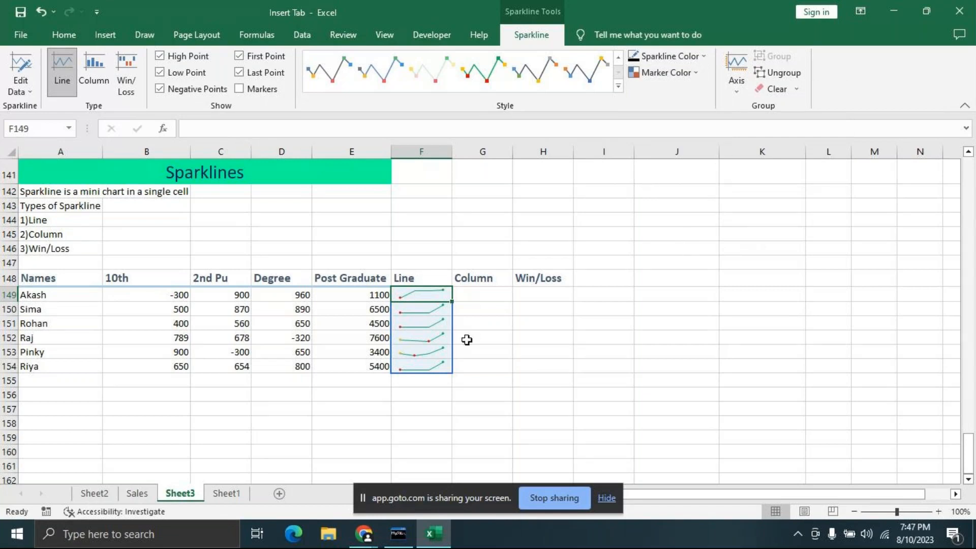
{"action": "left_click", "coordinate": [239, 89]}
Step: Insert a Column sparkline in G149 from the data range B149:E149 and fill it down to G154
{"action": "left_click", "coordinate": [484, 298]}
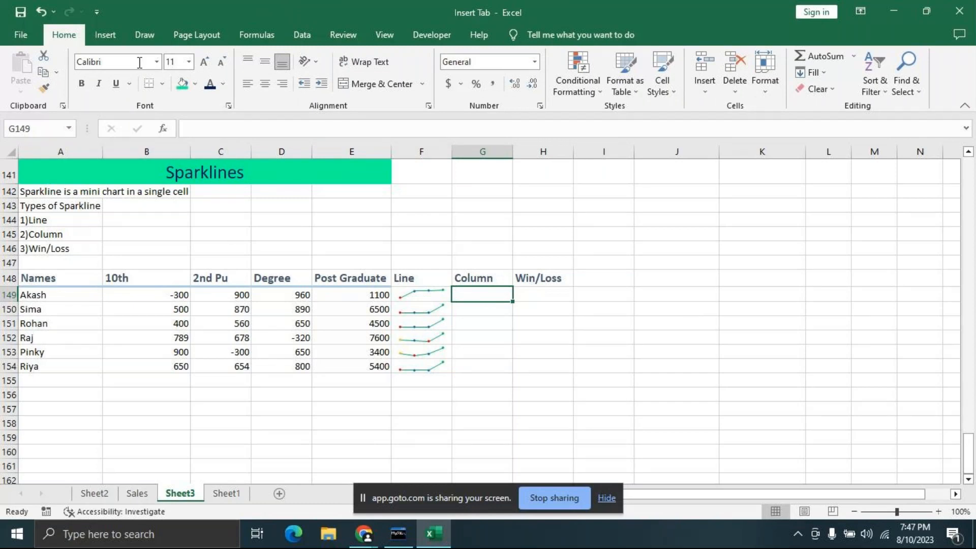
{"action": "left_click", "coordinate": [106, 36]}
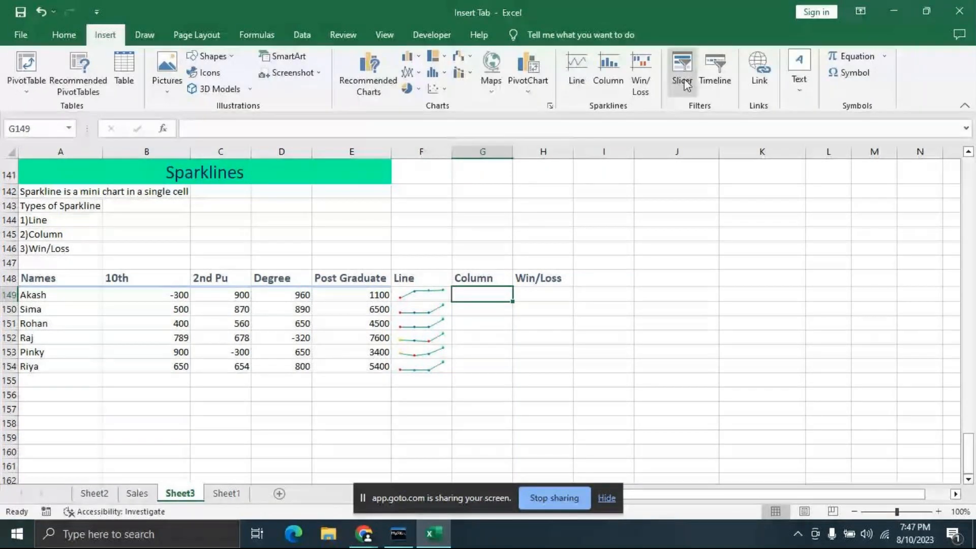
{"action": "left_click", "coordinate": [609, 74]}
{"action": "left_click", "coordinate": [167, 295]}
{"action": "left_click_drag", "start_coordinate": [168, 295], "coordinate": [349, 299]}
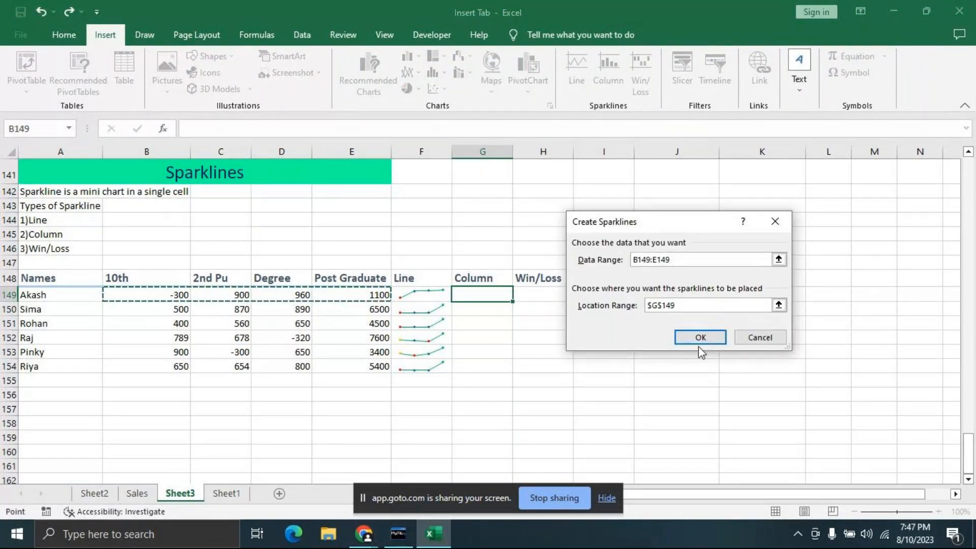
{"action": "left_click", "coordinate": [700, 338]}
{"action": "left_click_drag", "start_coordinate": [514, 302], "coordinate": [514, 375]}
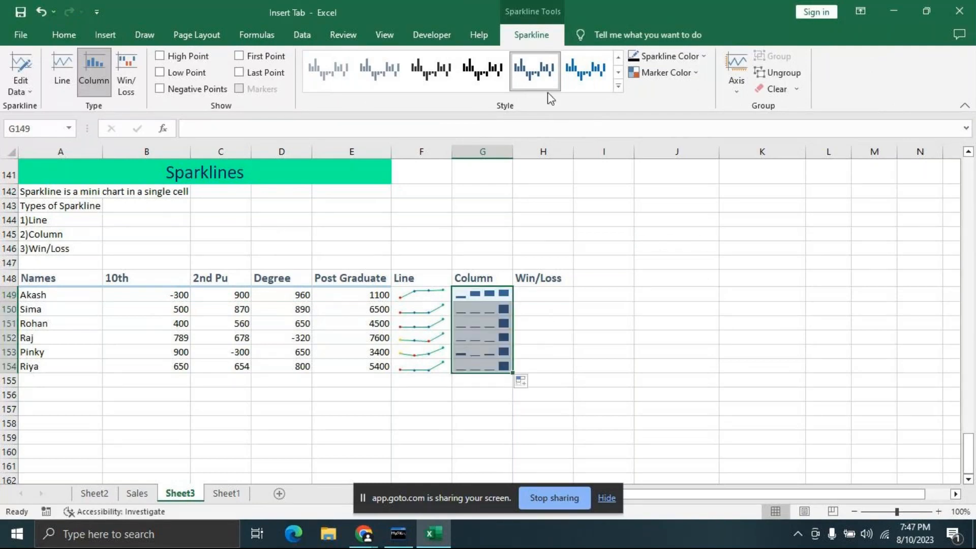
Step: Try highlighting the first and last points of the column sparklines in G149:G154, switching both back off
{"action": "left_click", "coordinate": [239, 72]}
{"action": "left_click", "coordinate": [239, 56]}
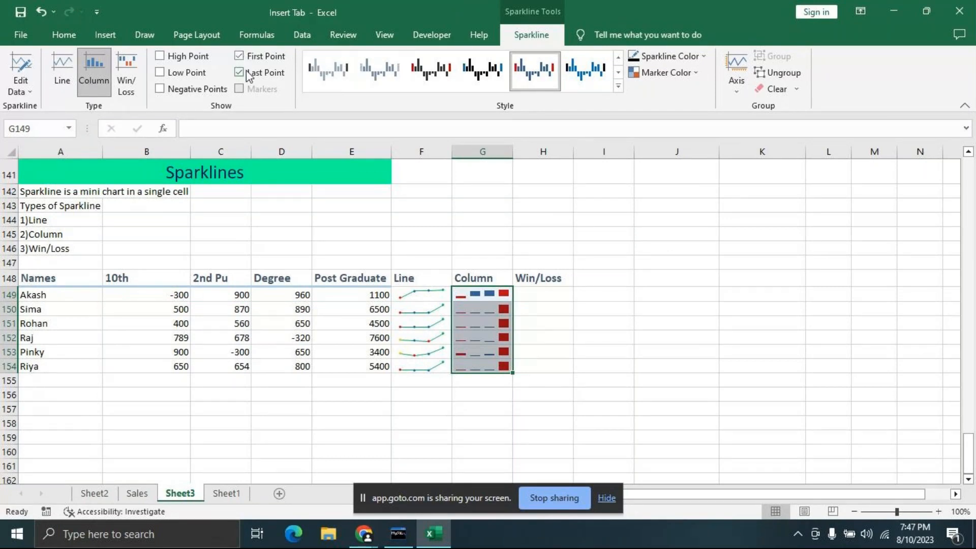
{"action": "left_click", "coordinate": [239, 72]}
{"action": "left_click", "coordinate": [239, 56]}
Step: Show the negative, low and high points on the column sparklines in G149:G154
{"action": "left_click", "coordinate": [167, 94]}
{"action": "left_click", "coordinate": [165, 70]}
{"action": "left_click", "coordinate": [159, 56]}
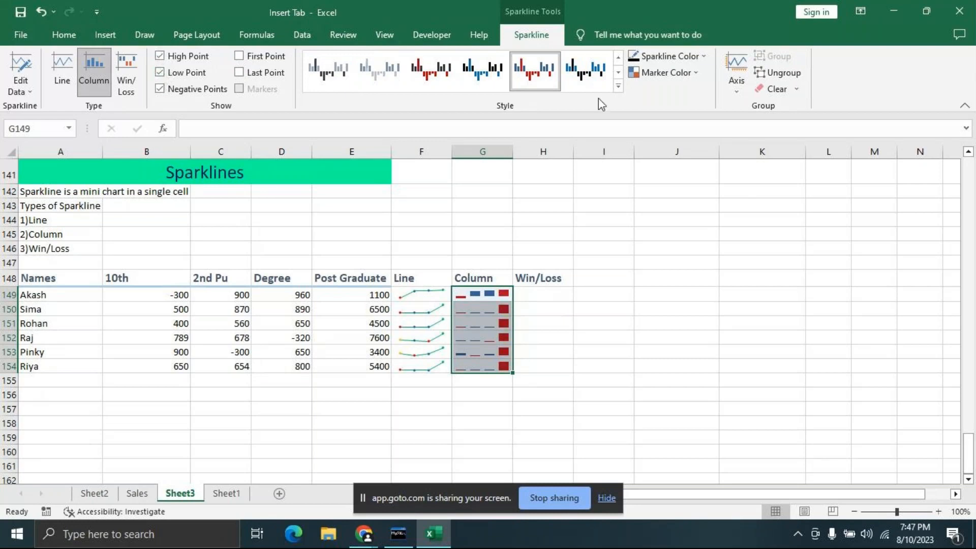
Step: Try the second colorful style on the column sparklines, settling on the last colorful style with dark columns and gold high points
{"action": "left_click", "coordinate": [618, 86]}
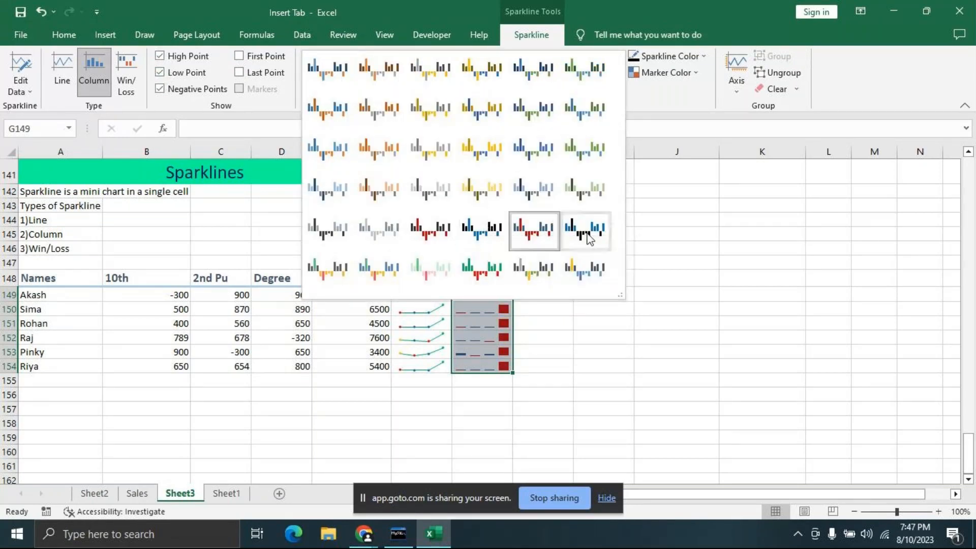
{"action": "left_click", "coordinate": [380, 269]}
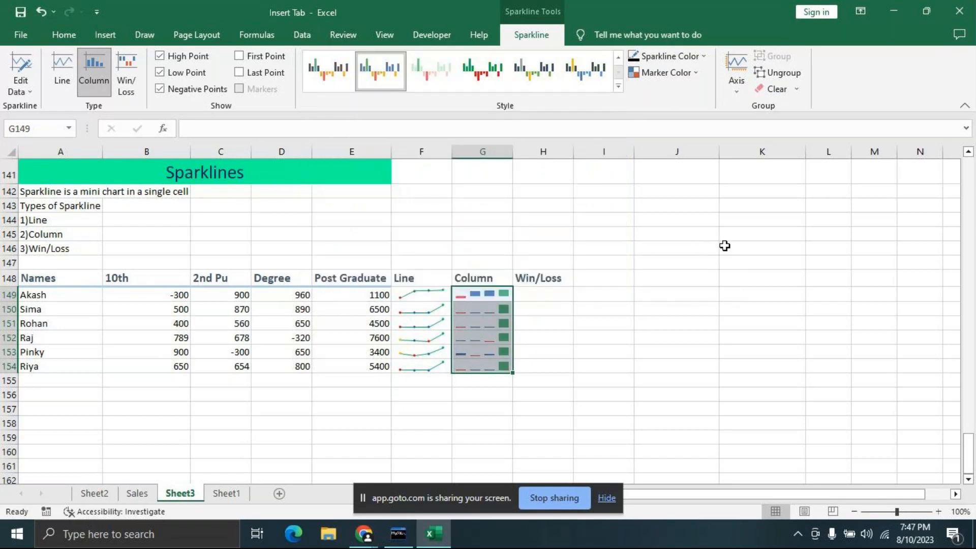
{"action": "left_click", "coordinate": [617, 89]}
{"action": "left_click", "coordinate": [574, 269]}
{"action": "left_click", "coordinate": [638, 279]}
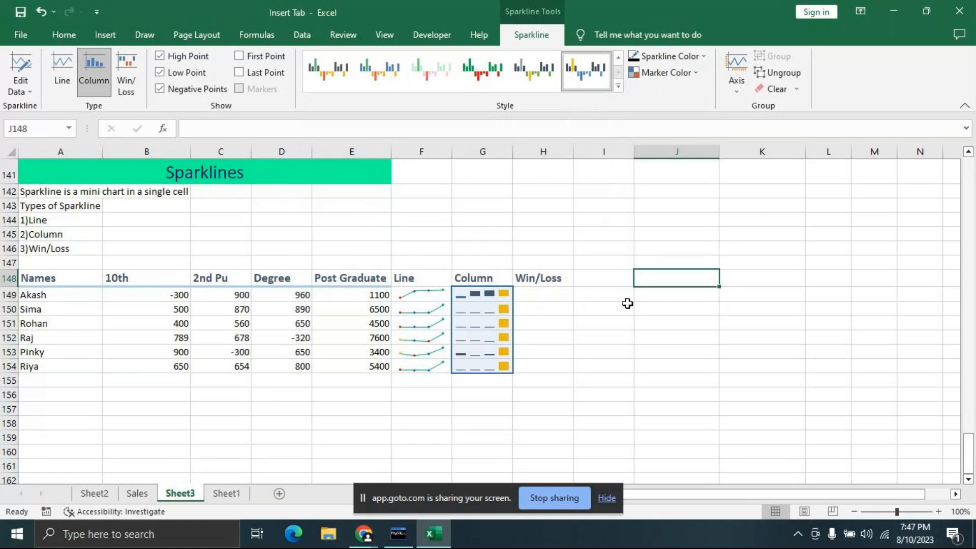
Step: Try 200 as the 2nd Pu value in C150, replacing it with 550
{"action": "left_click", "coordinate": [545, 294]}
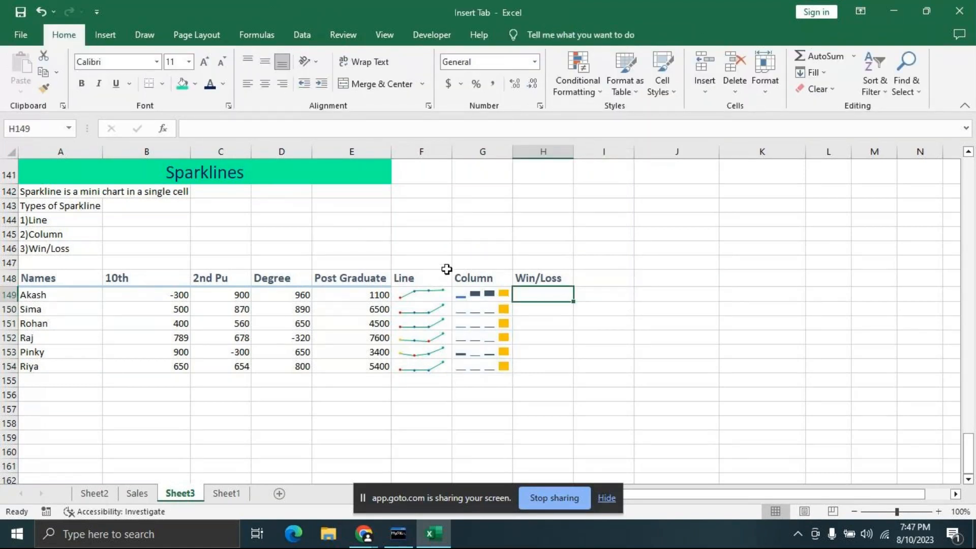
{"action": "left_click", "coordinate": [239, 312]}
{"action": "type", "text": "200"}
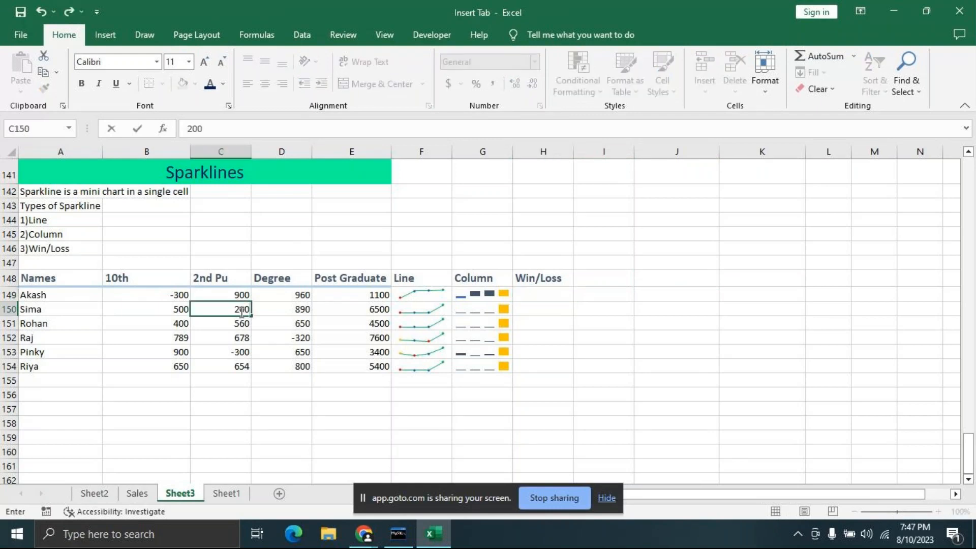
{"action": "key", "text": "Return"}
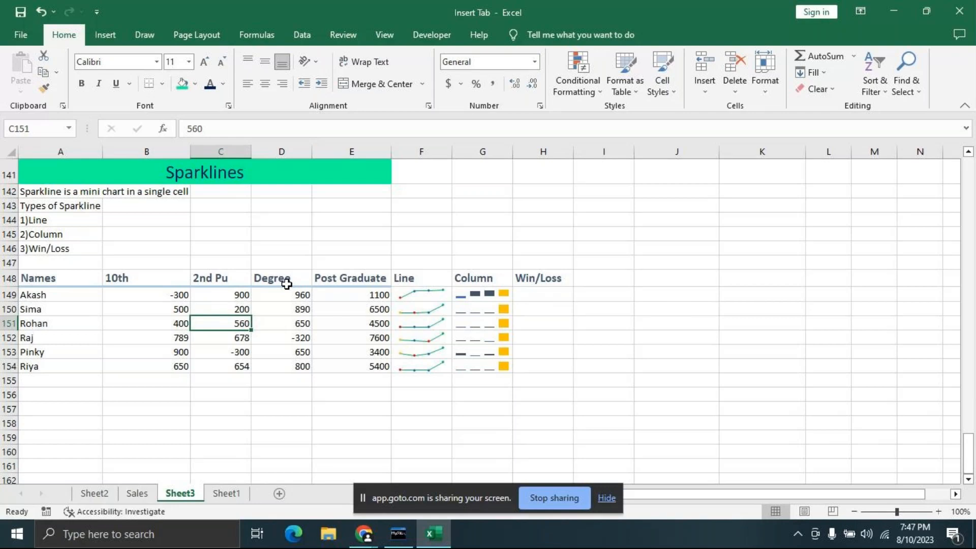
{"action": "left_click", "coordinate": [241, 307]}
{"action": "type", "text": "550"}
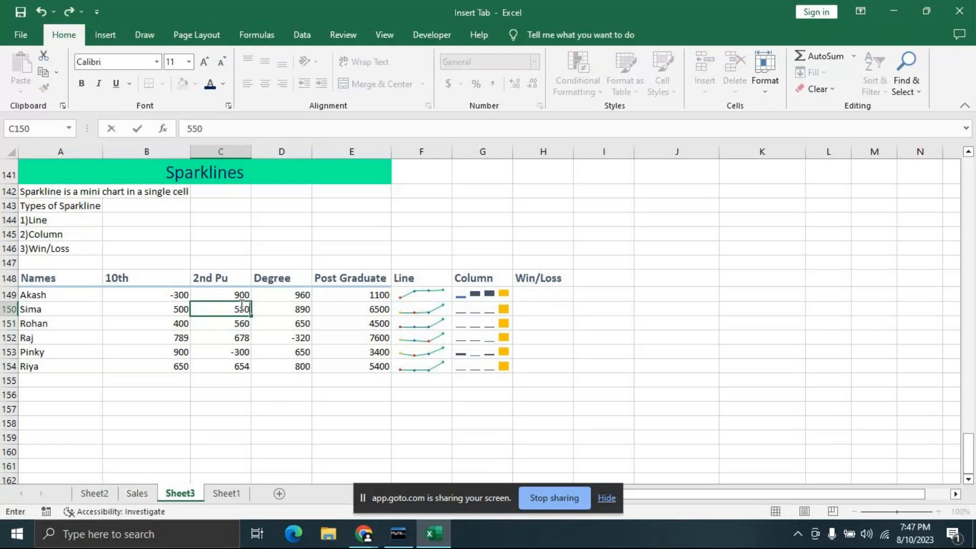
{"action": "key", "text": "Return"}
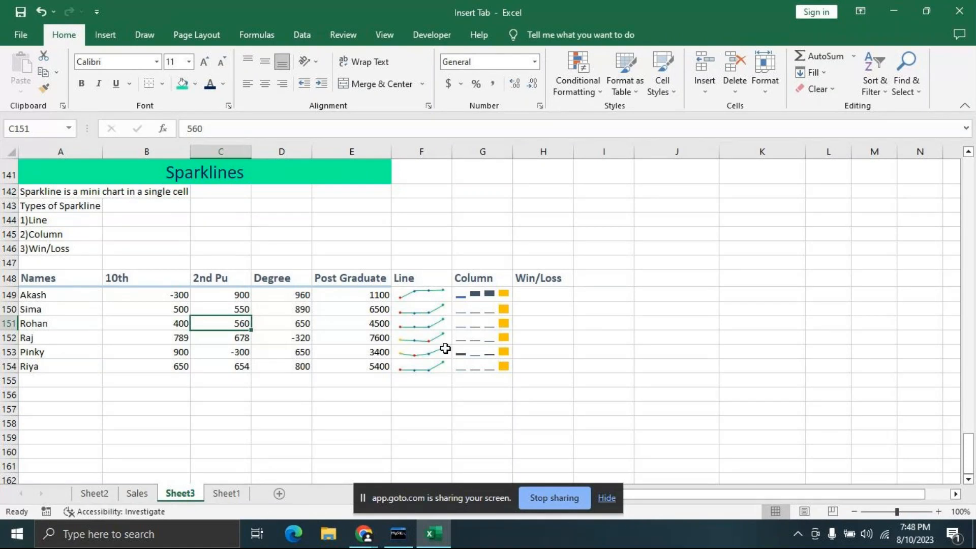
Step: Set the Degree values to 1400 in D149 and 4500 in D150
{"action": "left_click", "coordinate": [370, 296]}
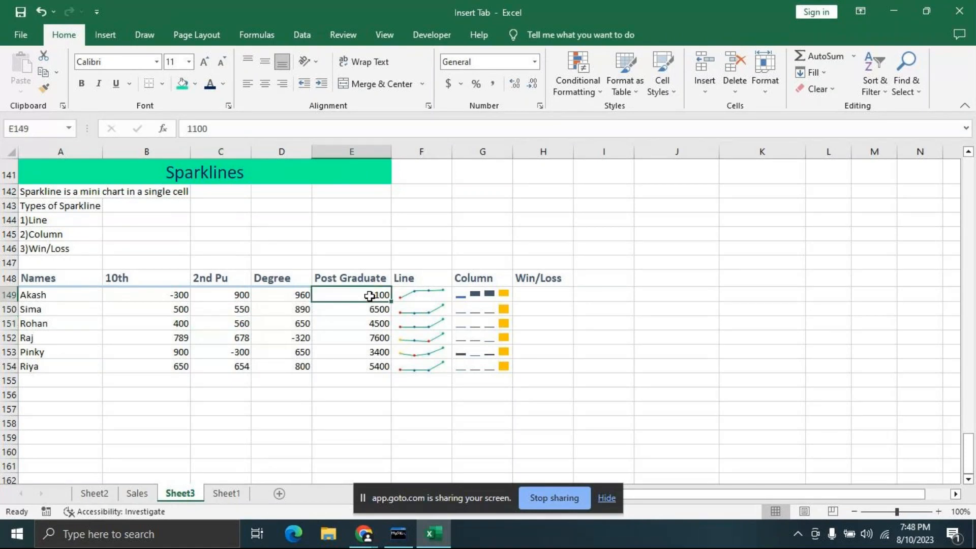
{"action": "left_click", "coordinate": [276, 293]}
{"action": "type", "text": "1"}
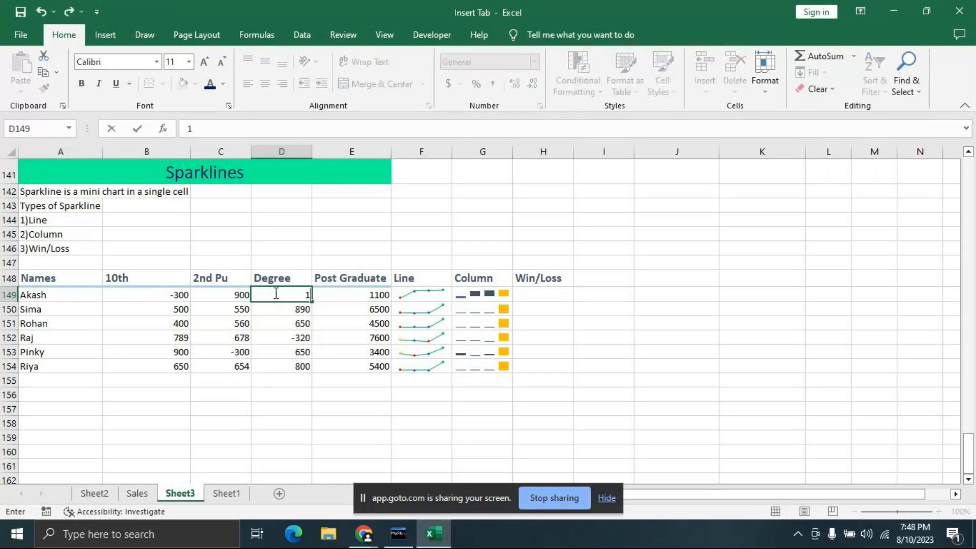
{"action": "type", "text": "400"}
{"action": "key", "text": "Return"}
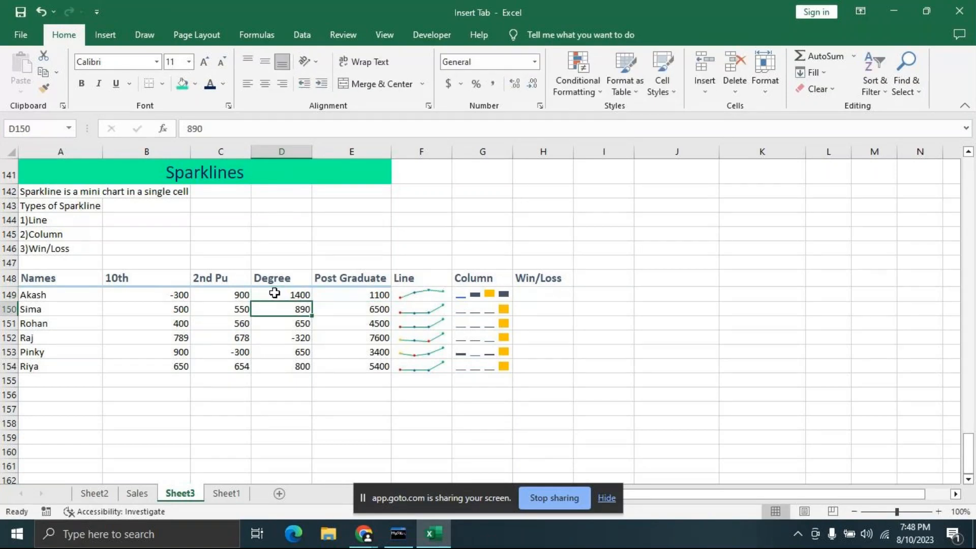
{"action": "type", "text": "4500"}
{"action": "key", "text": "Return"}
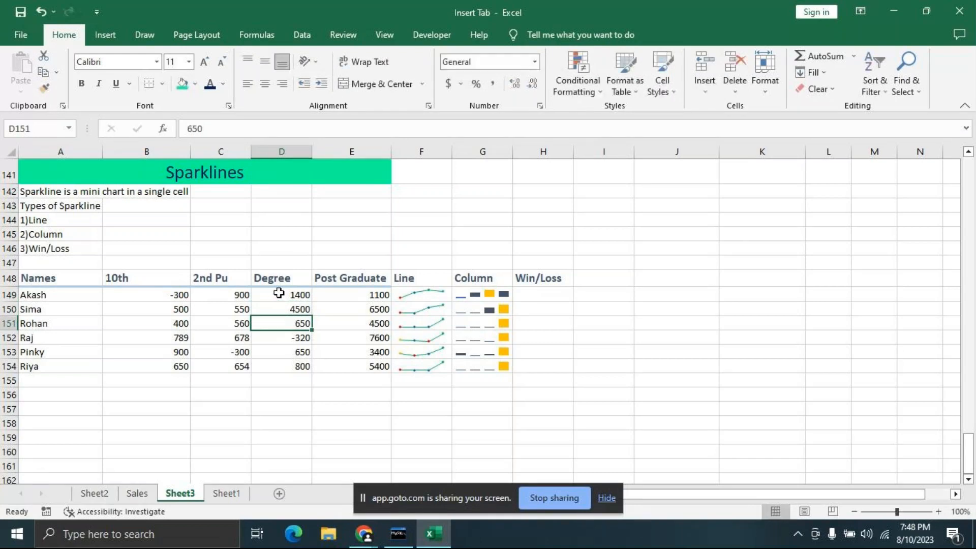
Step: Set the Degree values to 3400 in D149, 4500 in D151 and 5300 in D152
{"action": "left_click", "coordinate": [278, 293]}
{"action": "type", "text": "3400"}
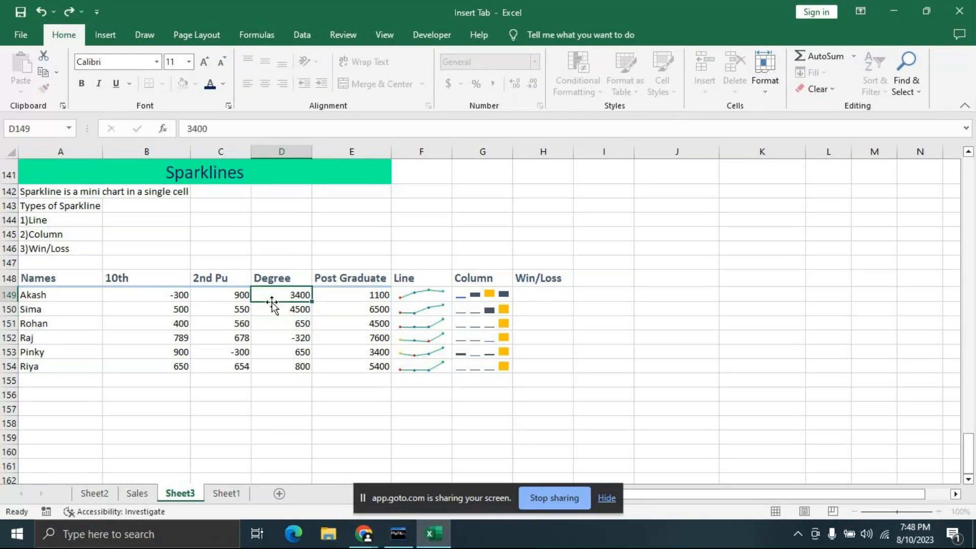
{"action": "key", "text": "Return"}
{"action": "key", "text": "Return"}
{"action": "type", "text": "4500"}
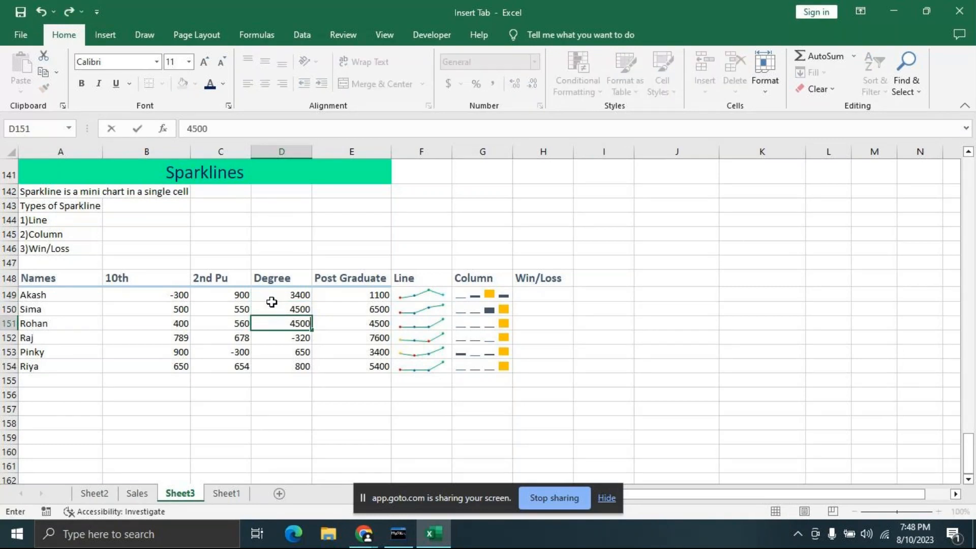
{"action": "key", "text": "Return"}
{"action": "type", "text": "5300"}
{"action": "key", "text": "Return"}
Step: Enter the Degree values 780 in D153 and 3480 in D154, and replace the D153 value with 2387
{"action": "type", "text": "780"}
{"action": "key", "text": "Return"}
{"action": "type", "text": "34"}
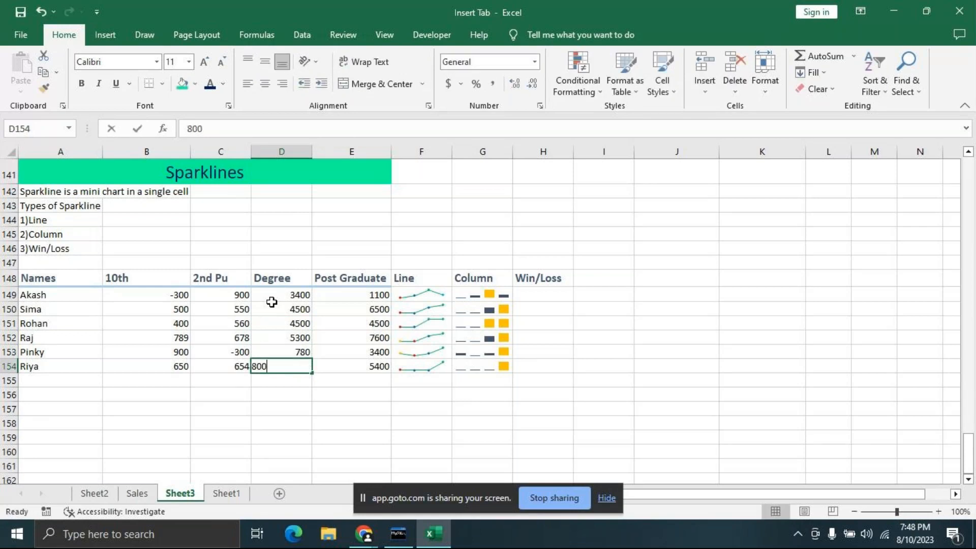
{"action": "type", "text": "80"}
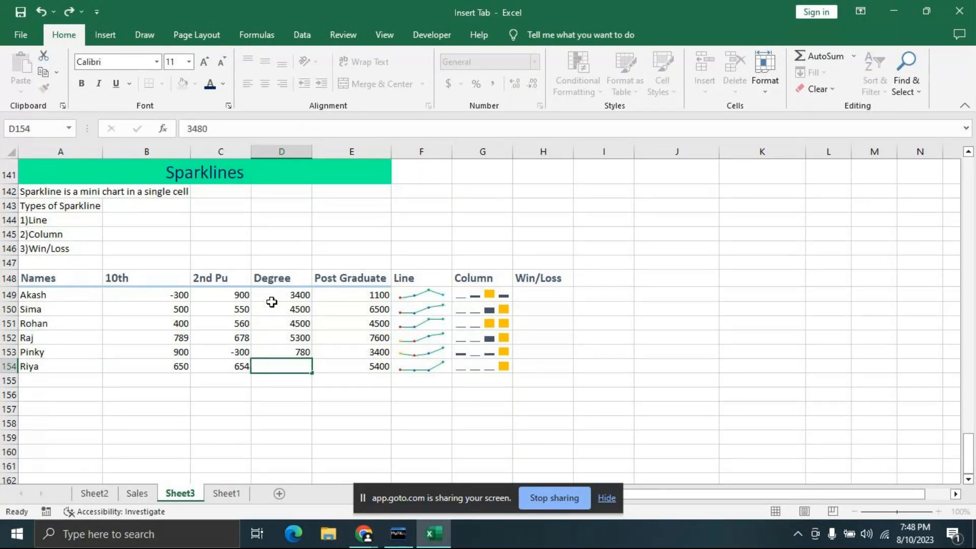
{"action": "key", "text": "Return"}
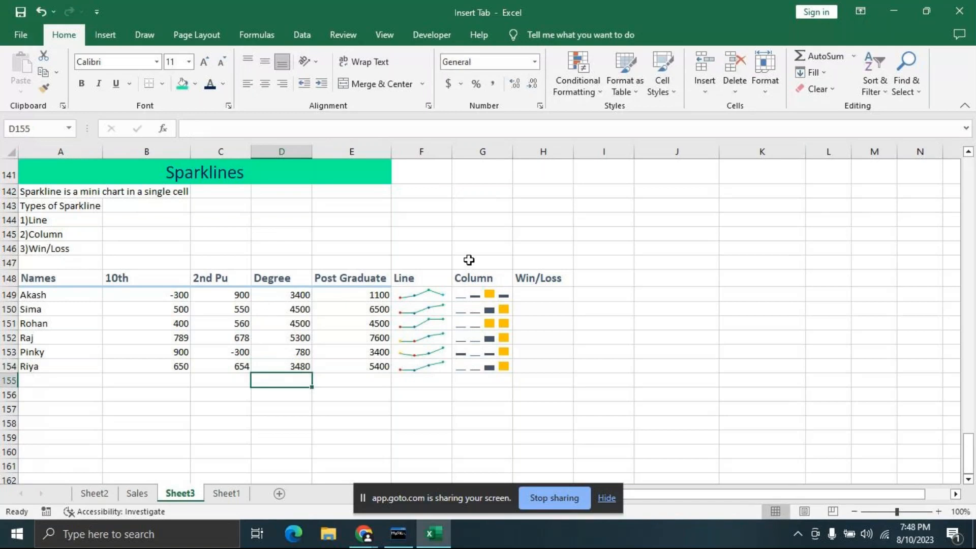
{"action": "left_click", "coordinate": [281, 353]}
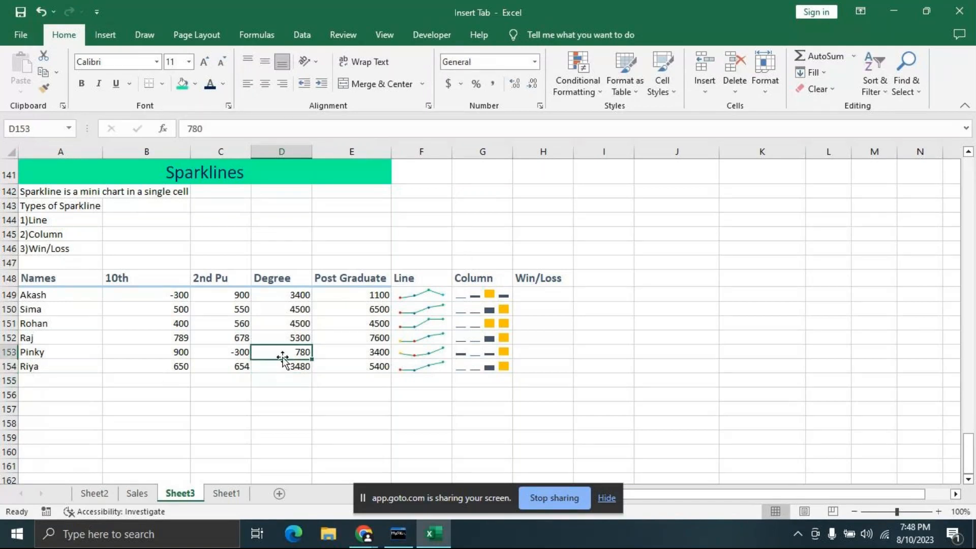
{"action": "type", "text": "2387"}
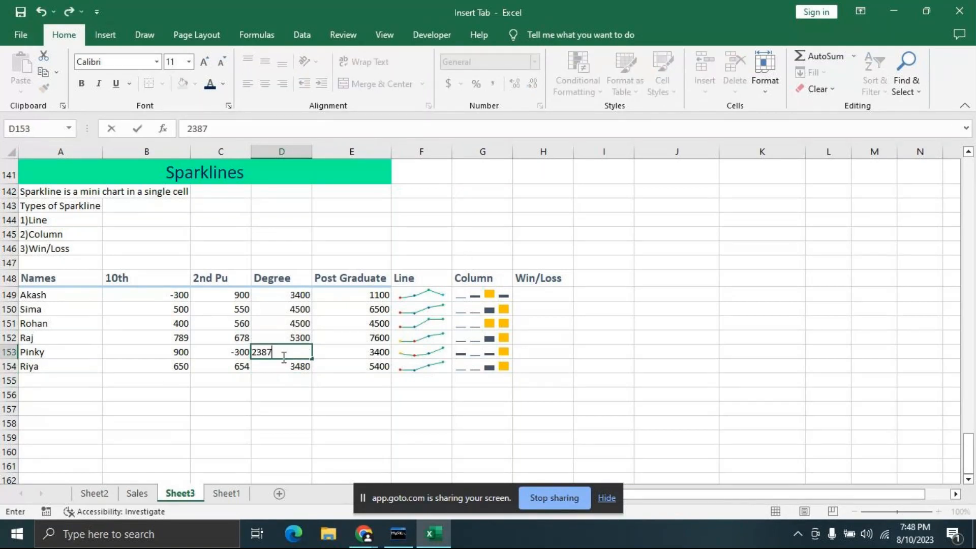
{"action": "key", "text": "Return"}
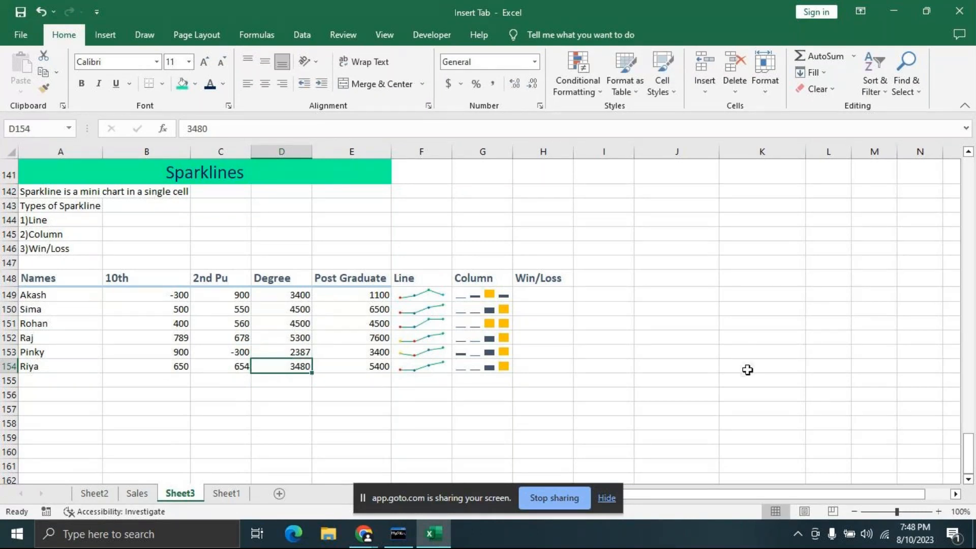
Step: Insert a Win/Loss sparkline in H149 based on the data range B149:E149
{"action": "left_click", "coordinate": [537, 294]}
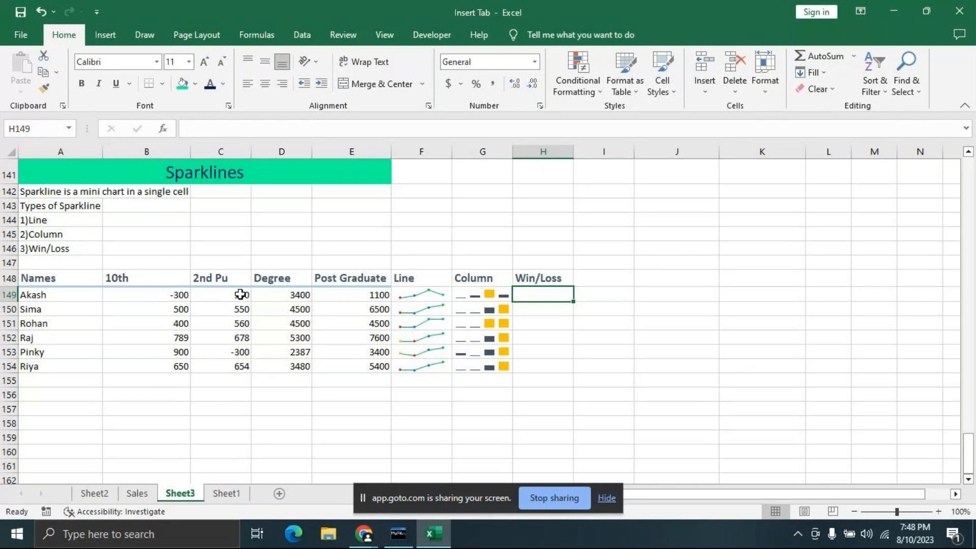
{"action": "left_click", "coordinate": [115, 31]}
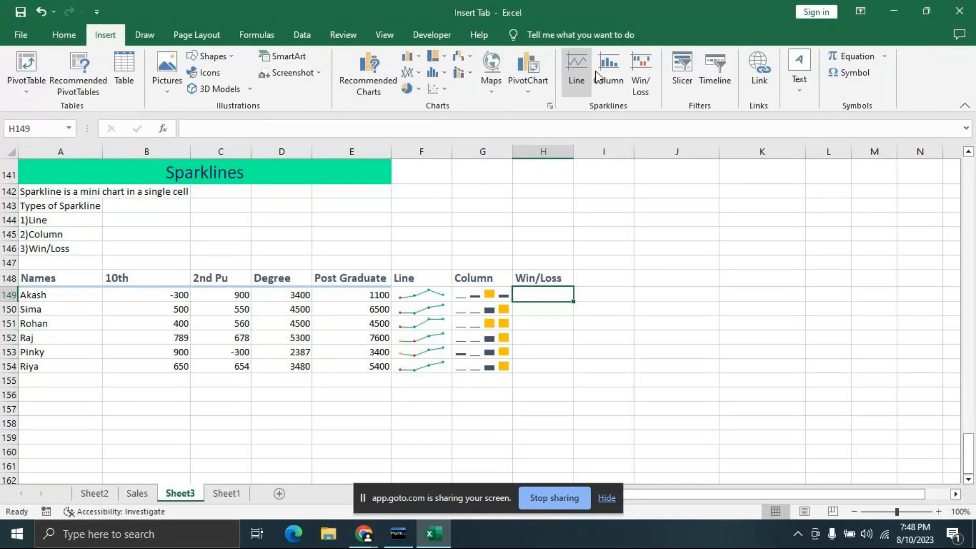
{"action": "left_click", "coordinate": [645, 79]}
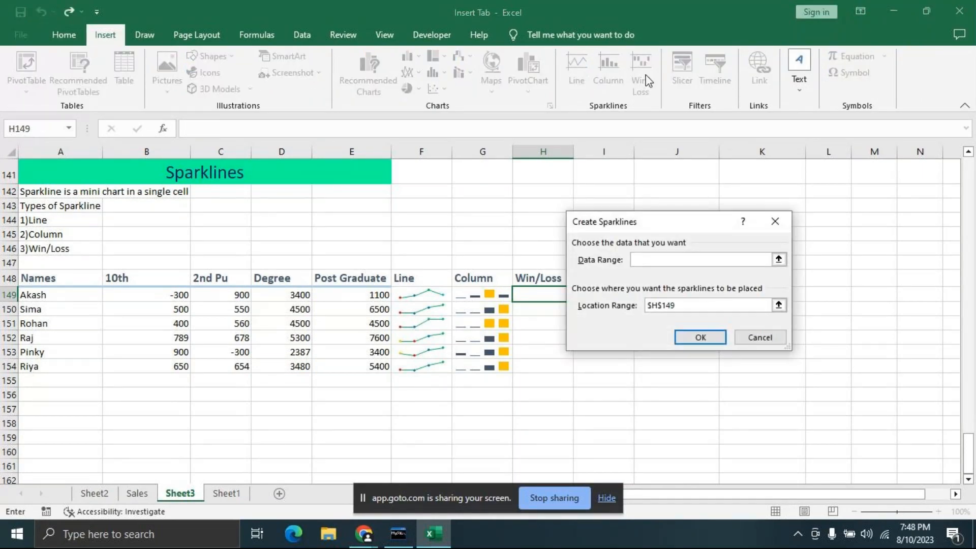
{"action": "left_click_drag", "start_coordinate": [137, 295], "coordinate": [356, 310]}
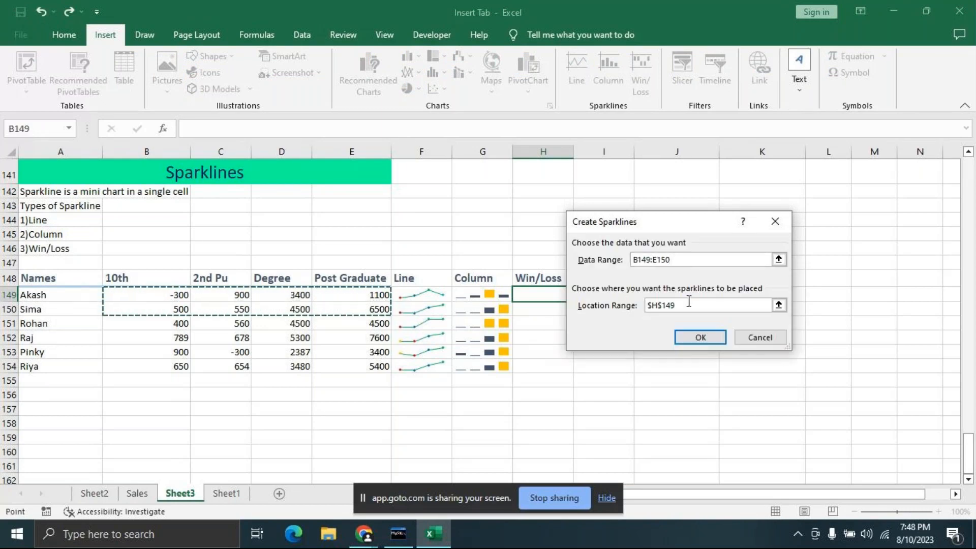
{"action": "key", "text": "BackSpace"}
{"action": "key", "text": "BackSpace"}
{"action": "key", "text": "BackSpace"}
{"action": "key", "text": "BackSpace"}
{"action": "key", "text": "BackSpace"}
{"action": "key", "text": "BackSpace"}
{"action": "key", "text": "BackSpace"}
{"action": "key", "text": "BackSpace"}
{"action": "key", "text": "BackSpace"}
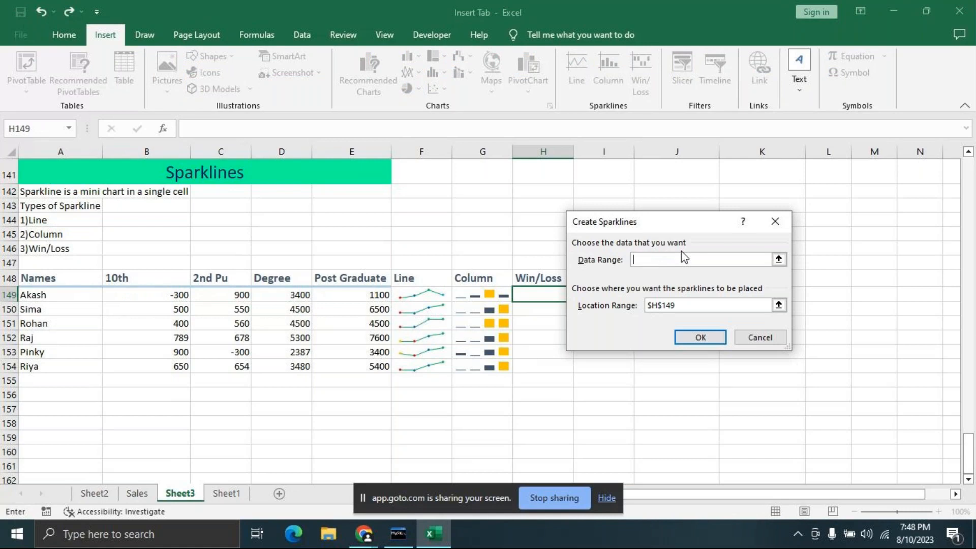
{"action": "left_click_drag", "start_coordinate": [167, 295], "coordinate": [332, 298]}
{"action": "left_click", "coordinate": [697, 335]}
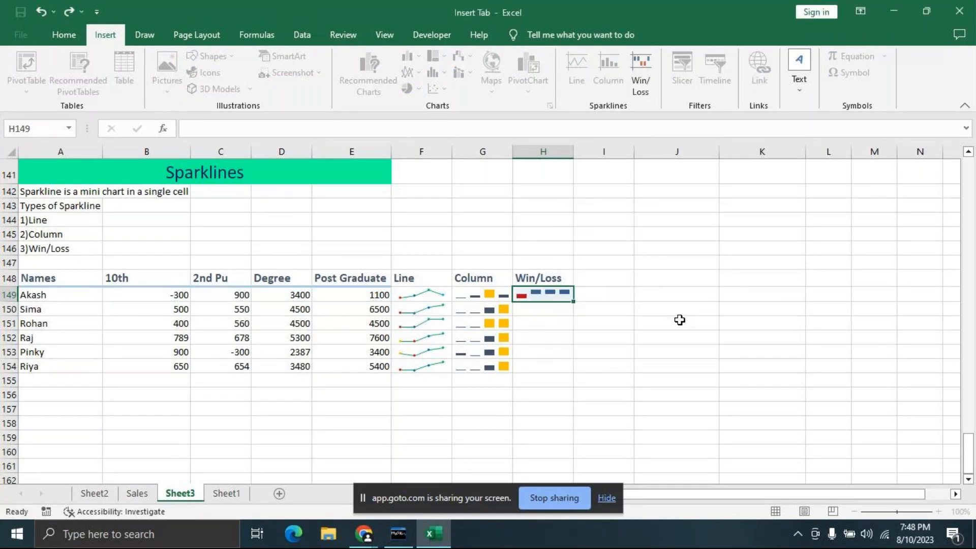
Step: Fill the Win/Loss sparkline from H149 down through H154
{"action": "left_click_drag", "start_coordinate": [573, 302], "coordinate": [590, 375]}
{"action": "left_click", "coordinate": [671, 351]}
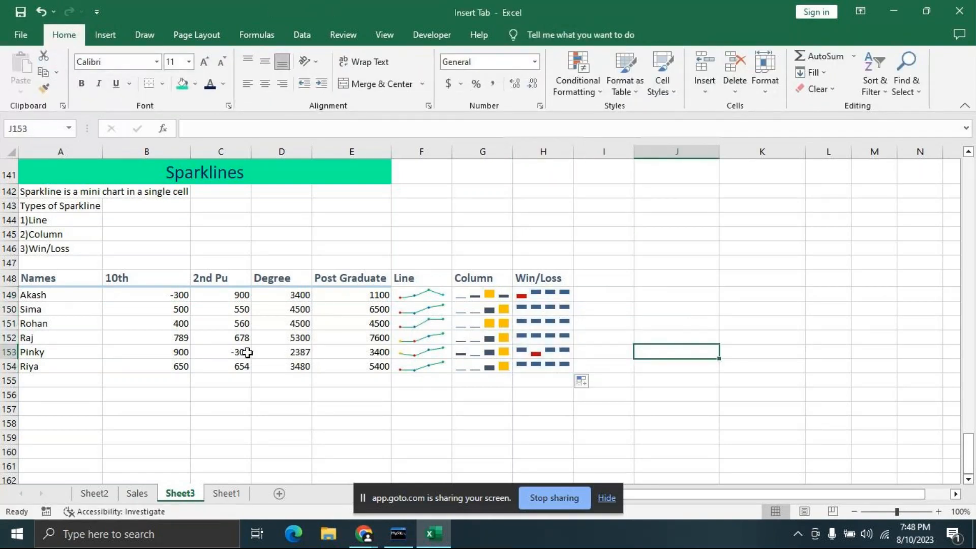
{"action": "left_click", "coordinate": [745, 308]}
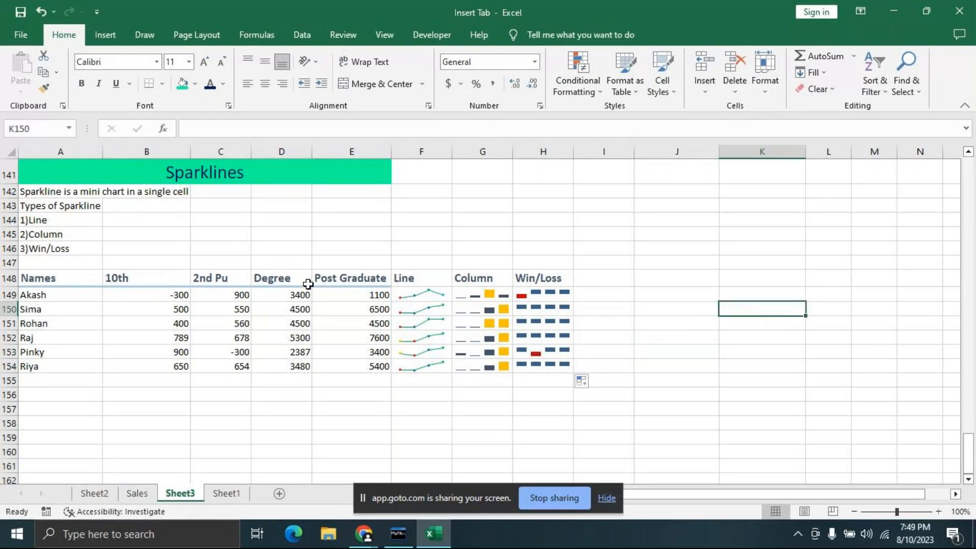
Step: Apply the Heading 2 cell style to the table's header row A148:H148
{"action": "left_click_drag", "start_coordinate": [81, 277], "coordinate": [541, 279]}
{"action": "left_click", "coordinate": [662, 76]}
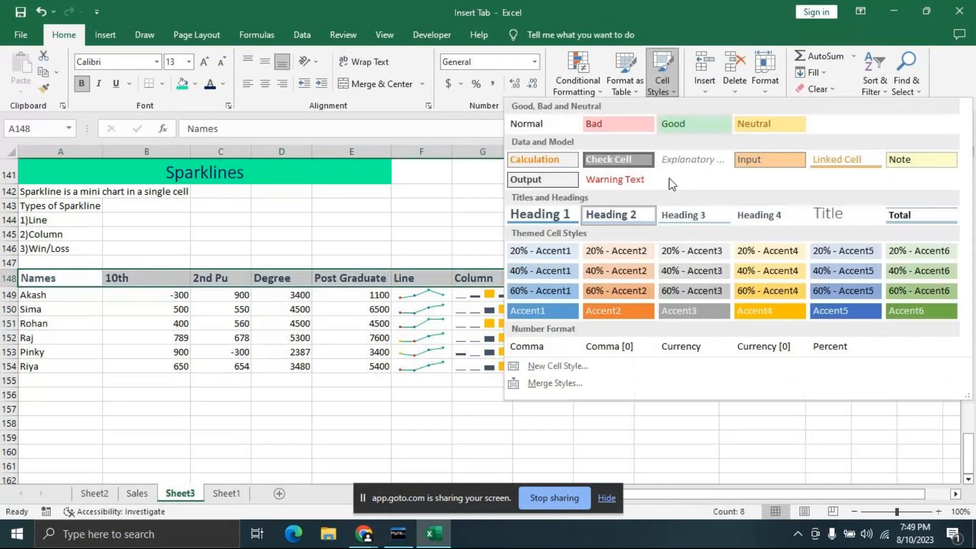
{"action": "left_click", "coordinate": [627, 215]}
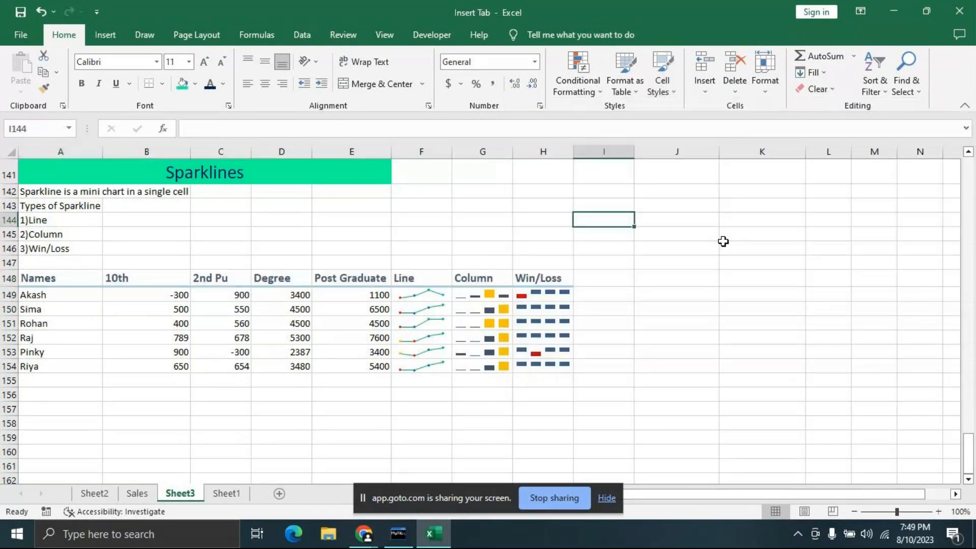
{"action": "left_click", "coordinate": [738, 355]}
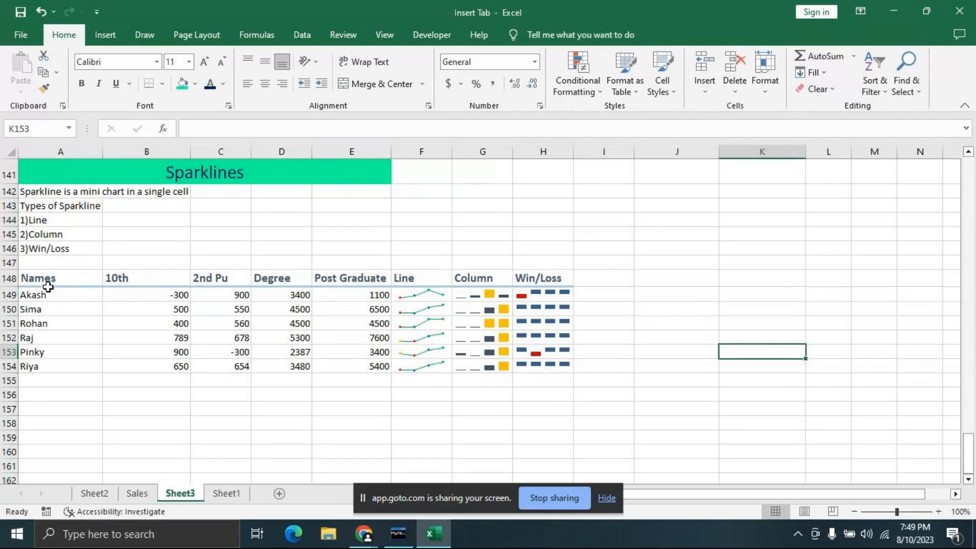
{"action": "left_click", "coordinate": [661, 262]}
Step: Replace "is a" with "are" in the sparkline definition in A142
{"action": "scroll", "coordinate": [666, 395], "scroll_direction": "up", "scroll_amount": 2}
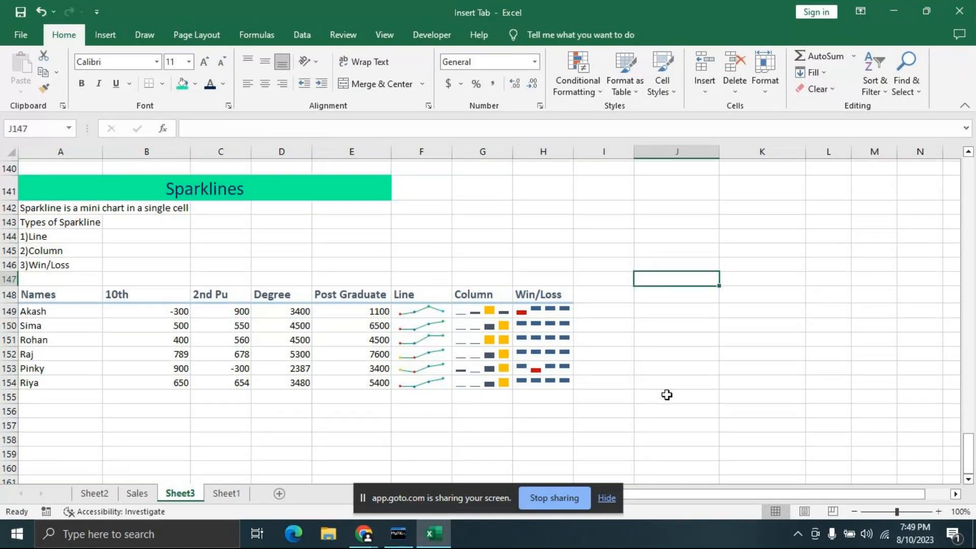
{"action": "scroll", "coordinate": [667, 395], "scroll_direction": "down", "scroll_amount": 1}
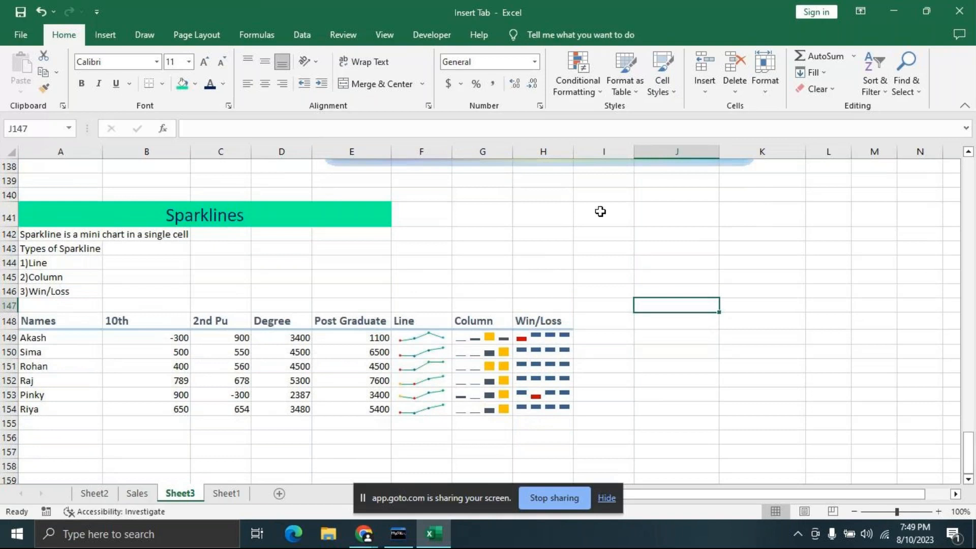
{"action": "double_click", "coordinate": [53, 235]}
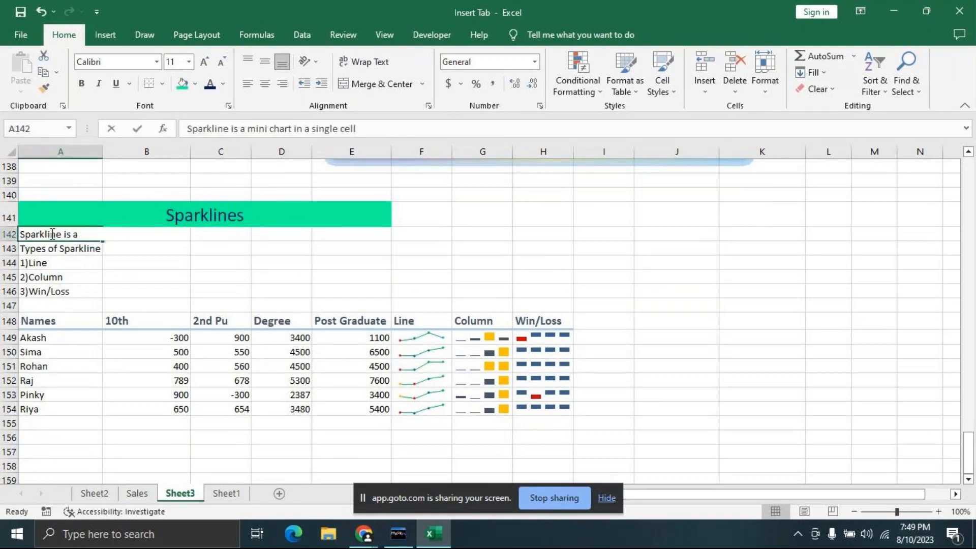
{"action": "left_click", "coordinate": [71, 236]}
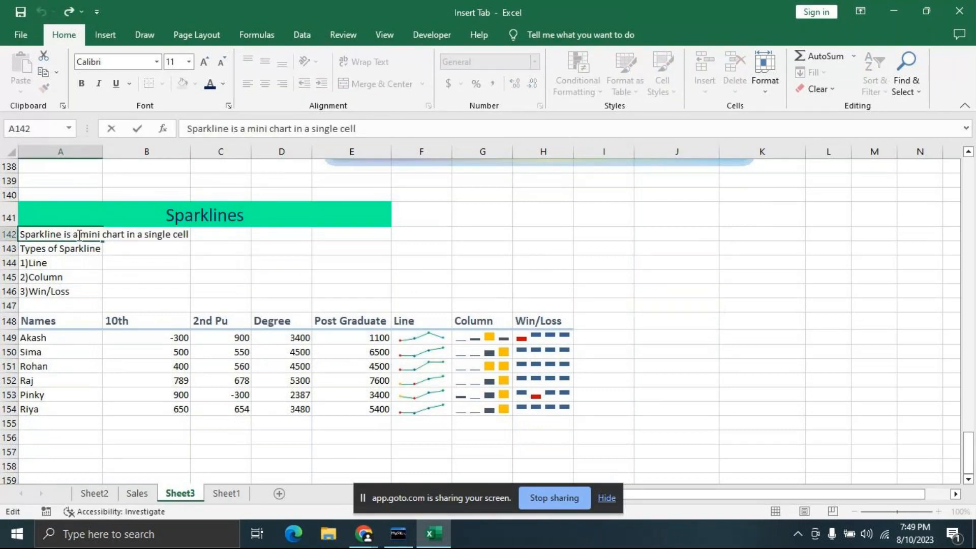
{"action": "key", "text": "BackSpace"}
{"action": "key", "text": "BackSpace"}
{"action": "key", "text": "BackSpace"}
{"action": "key", "text": "BackSpace"}
{"action": "type", "text": "aare"}
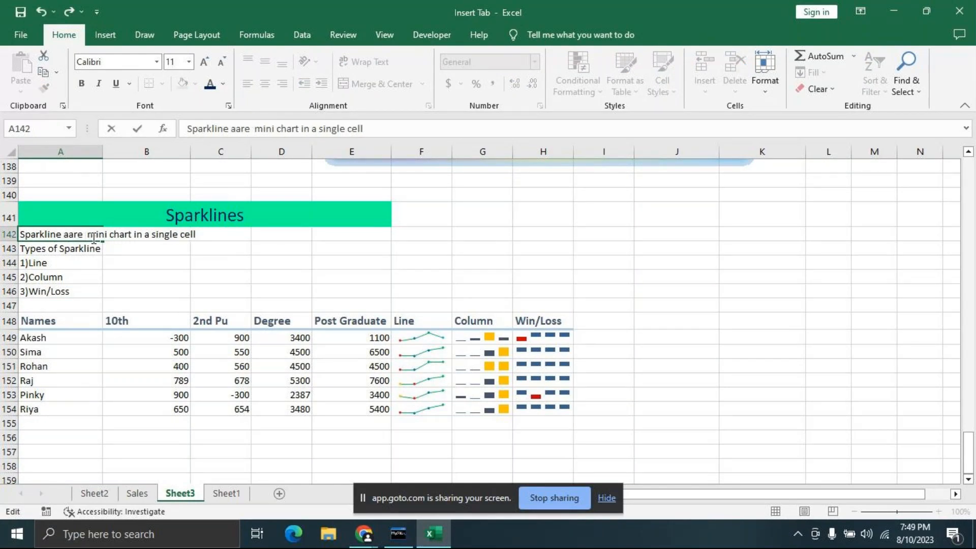
{"action": "key", "text": "BackSpace"}
{"action": "key", "text": "BackSpace"}
{"action": "key", "text": "BackSpace"}
{"action": "key", "text": "BackSpace"}
{"action": "type", "text": "re"}
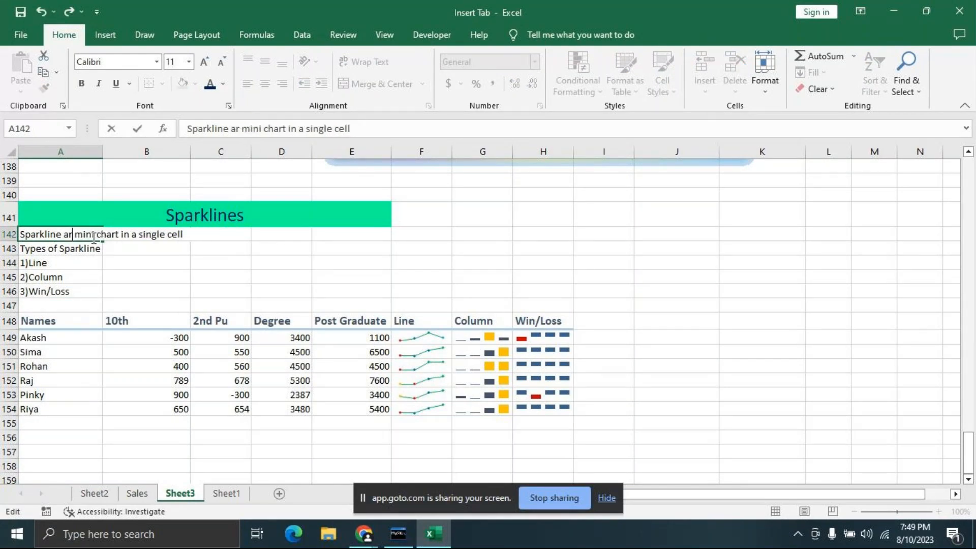
{"action": "left_click", "coordinate": [326, 271]}
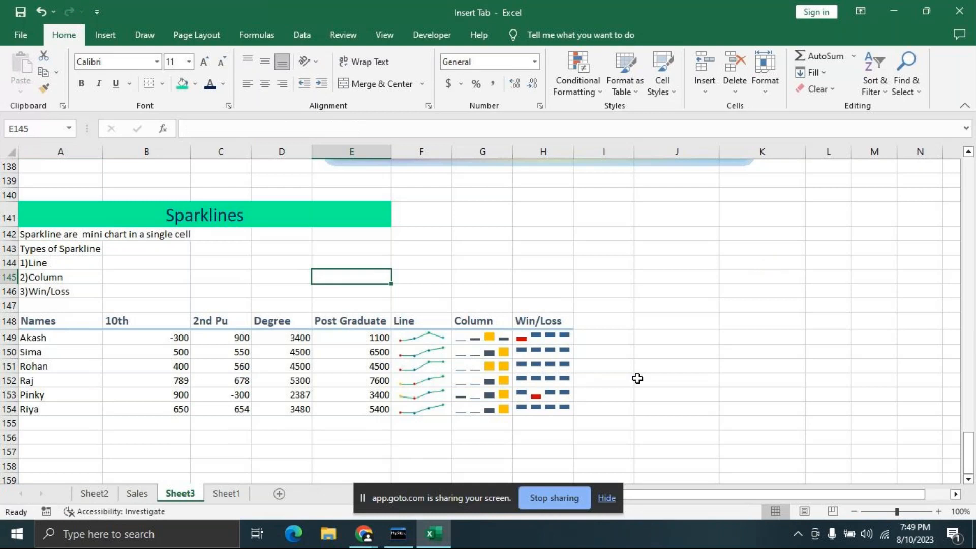
Step: Switch to the GoTo meeting in Chrome and send the chat message "Any doubts?" to everyone
{"action": "left_click", "coordinate": [361, 533]}
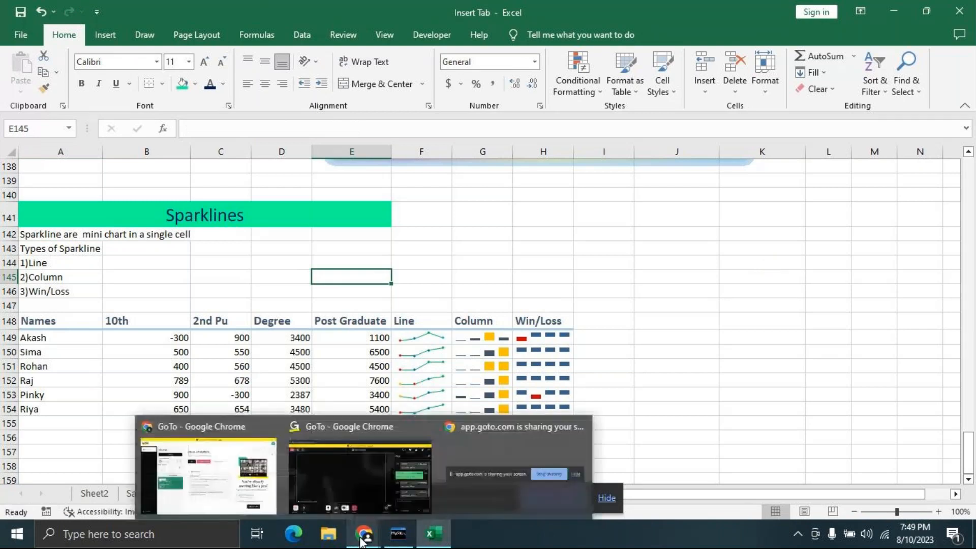
{"action": "left_click", "coordinate": [205, 468]}
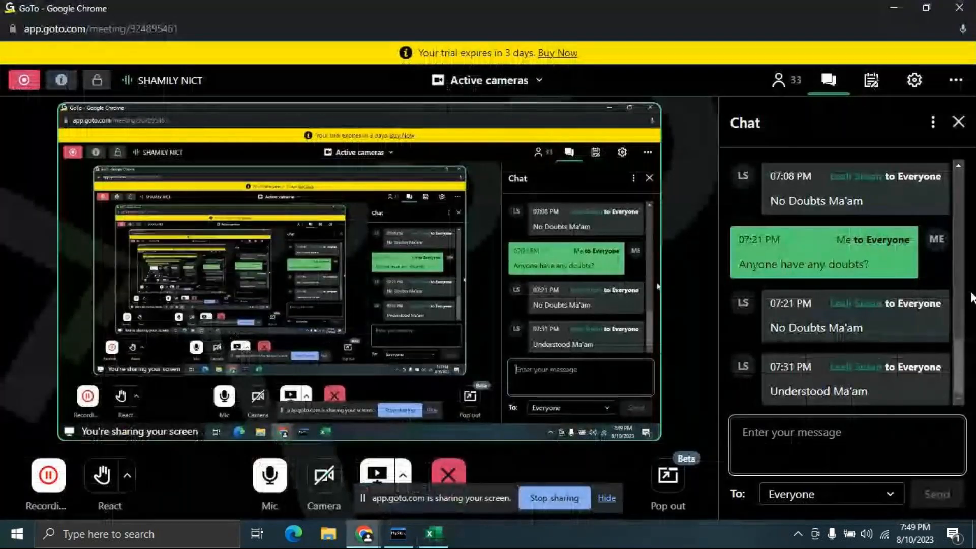
{"action": "left_click", "coordinate": [772, 460]}
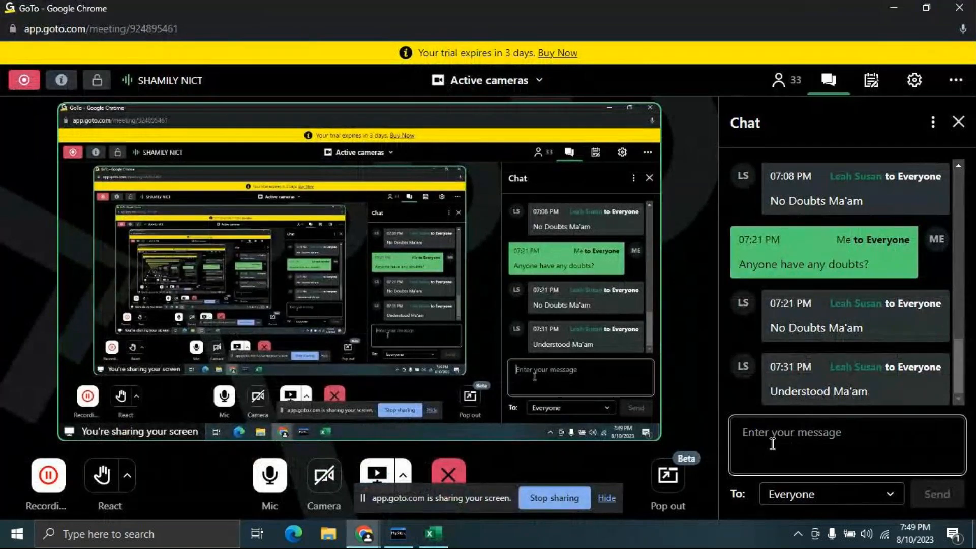
{"action": "type", "text": "Any doubt"}
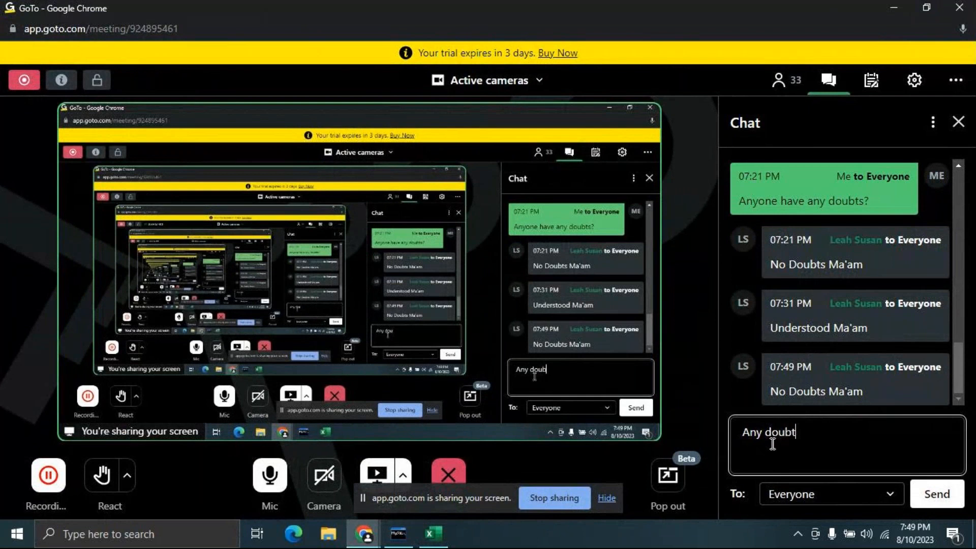
{"action": "type", "text": "s?"}
{"action": "key", "text": "Return"}
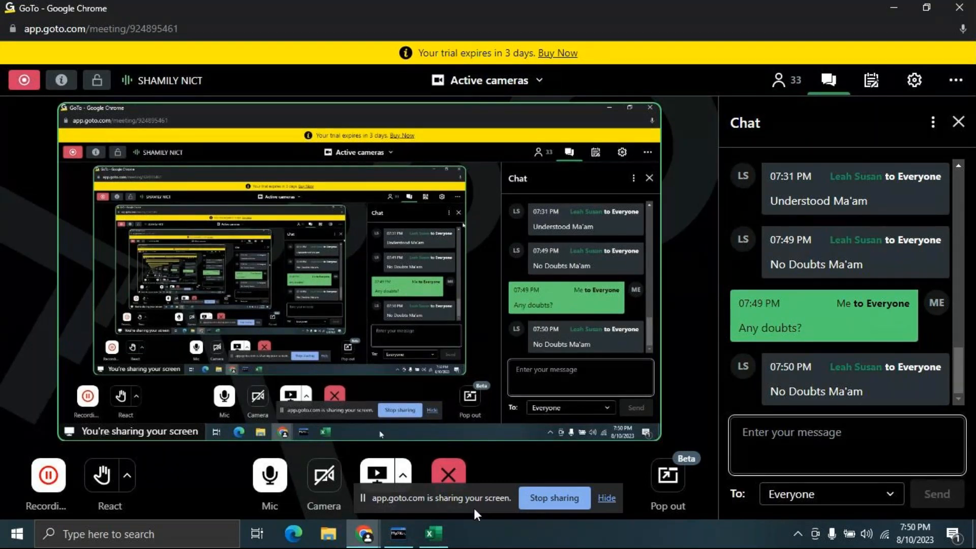
Step: Return to the Insert Tab workbook in Excel and enter "Hyperlink(Ctrl+K)" in A158, below the sparkline table
{"action": "left_click", "coordinate": [433, 533]}
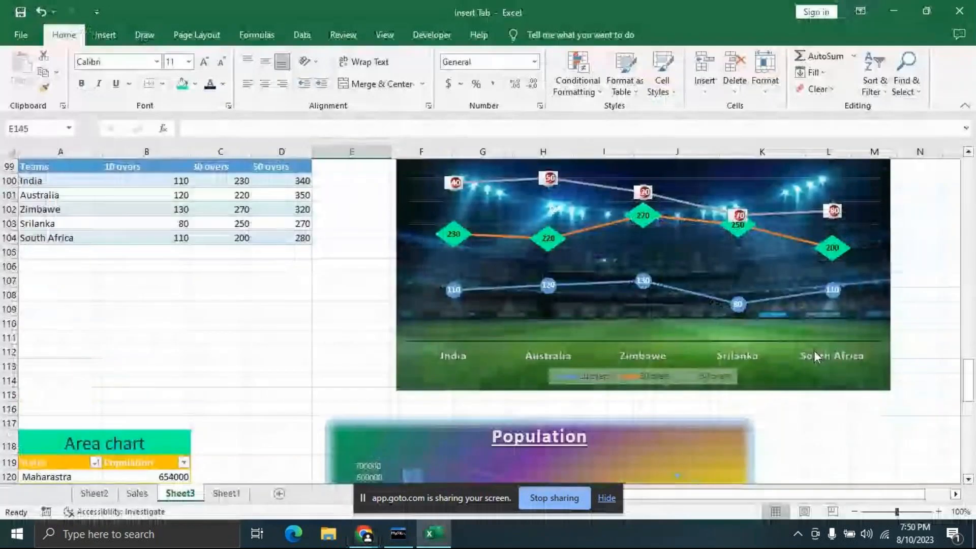
{"action": "scroll", "coordinate": [814, 356], "scroll_direction": "down", "scroll_amount": 4}
{"action": "scroll", "coordinate": [817, 356], "scroll_direction": "down", "scroll_amount": 9}
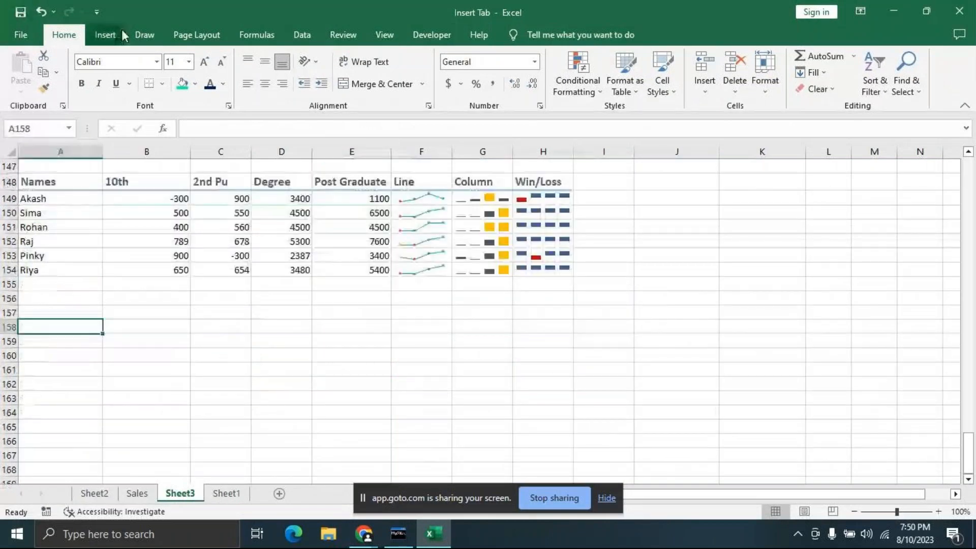
{"action": "left_click", "coordinate": [113, 35]}
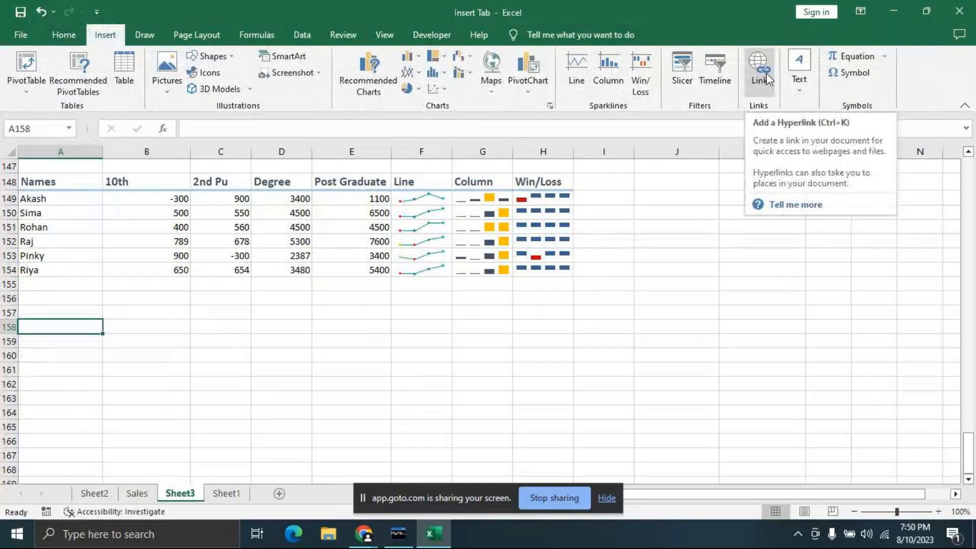
{"action": "left_click", "coordinate": [681, 387]}
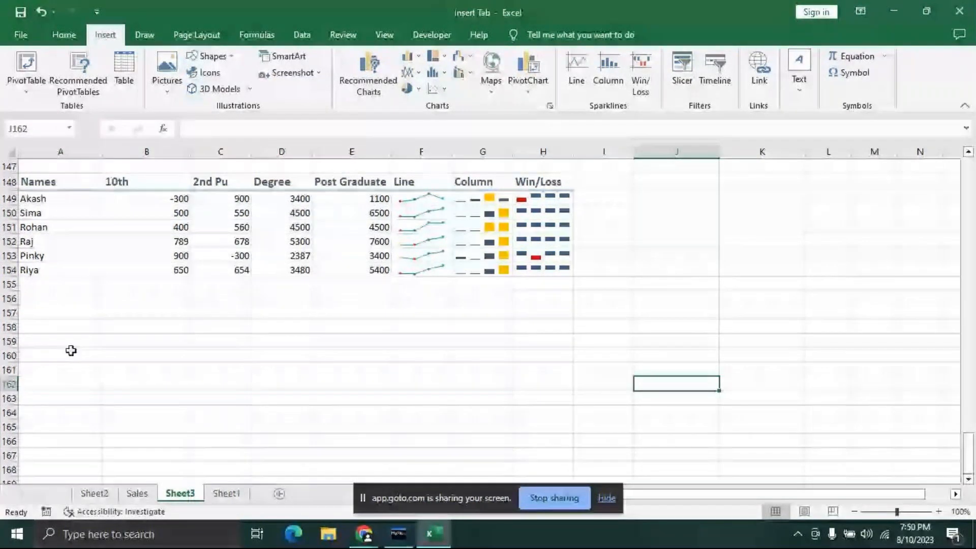
{"action": "left_click", "coordinate": [71, 327]}
{"action": "type", "text": "Hyperlink"}
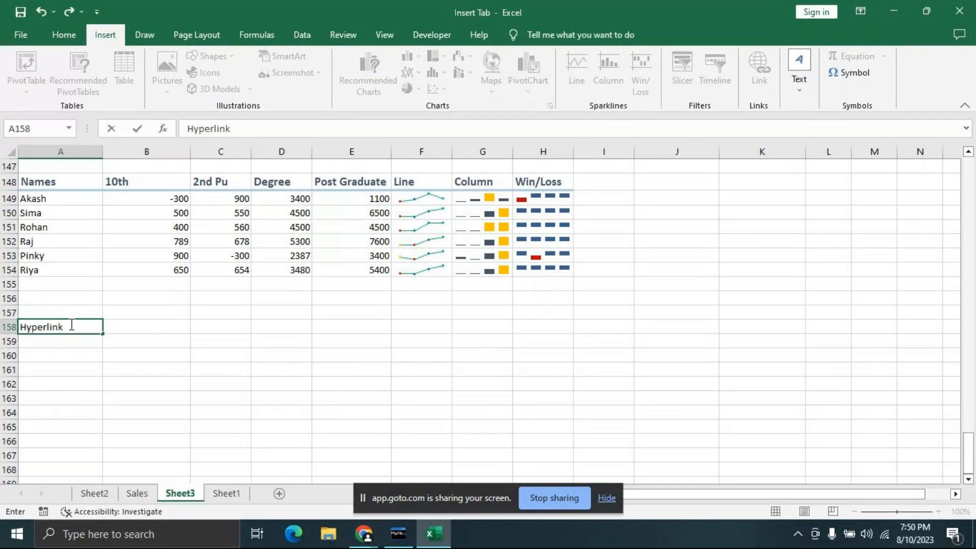
{"action": "type", "text": "(Ctrl+K)"}
{"action": "left_click", "coordinate": [113, 416]}
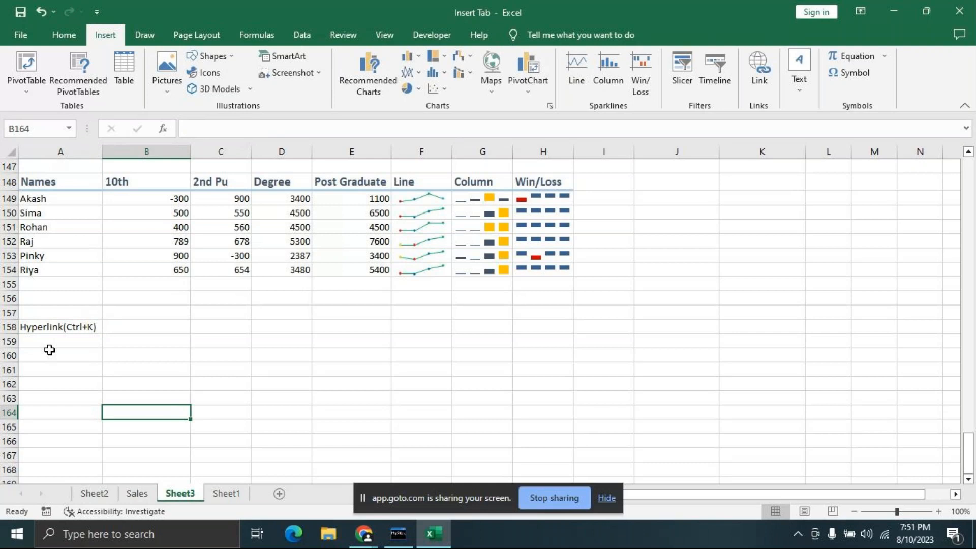
Step: Enter "Google" in A160 under the hyperlink heading
{"action": "left_click", "coordinate": [51, 352]}
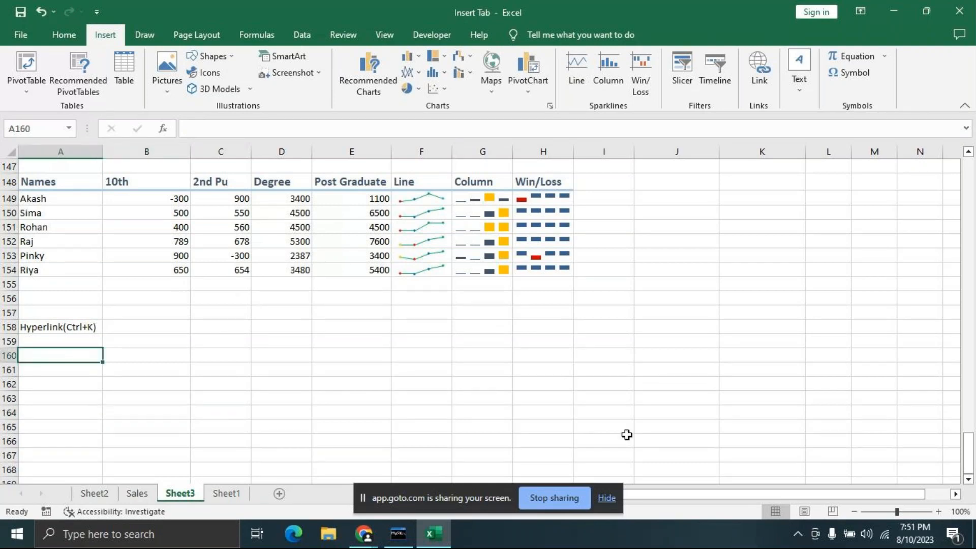
{"action": "type", "text": "Goo"}
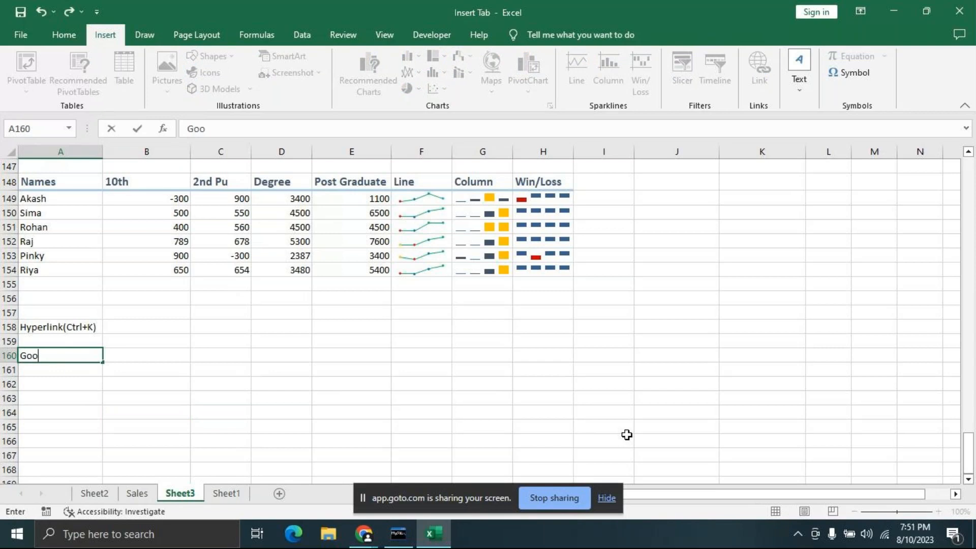
{"action": "type", "text": "gle"}
{"action": "key", "text": "Tab"}
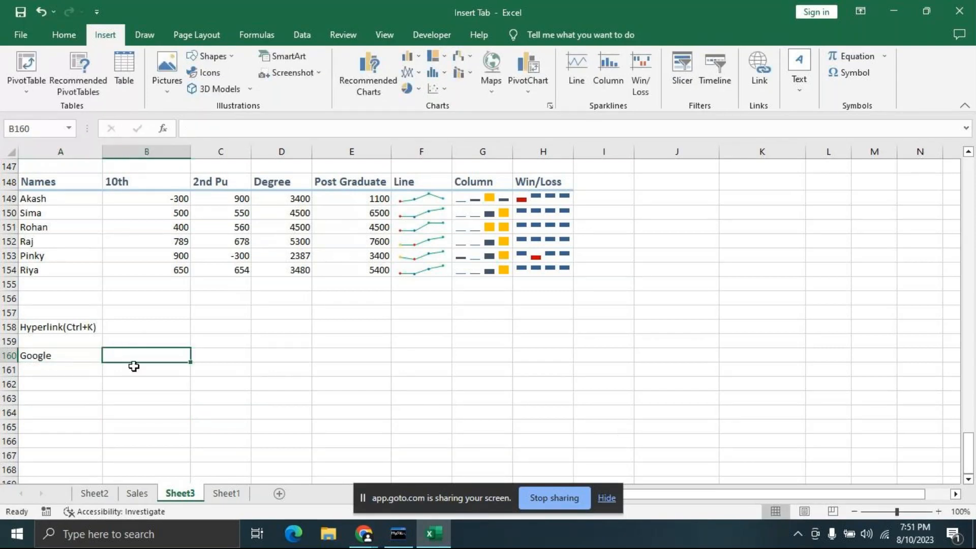
{"action": "left_click", "coordinate": [197, 359]}
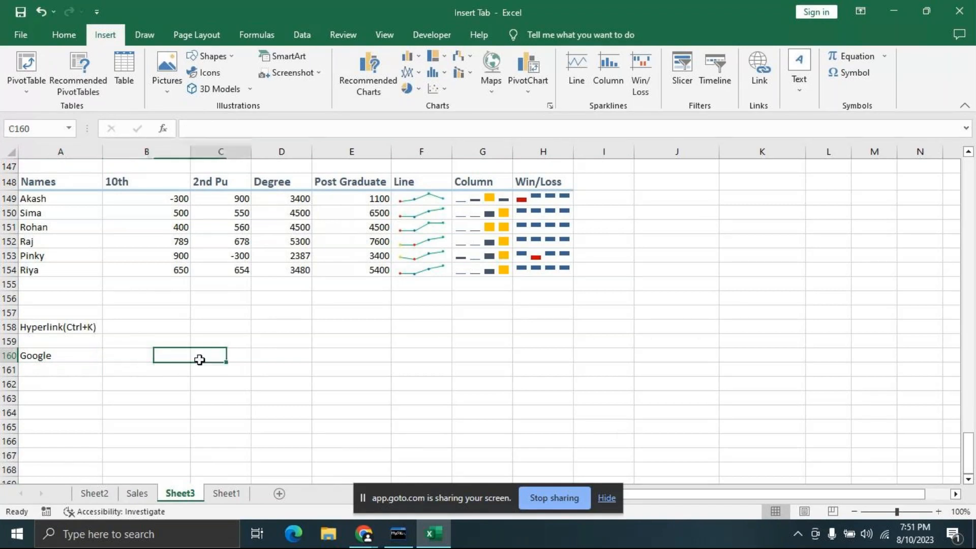
{"action": "left_click", "coordinate": [44, 357]}
{"action": "left_click", "coordinate": [139, 362]}
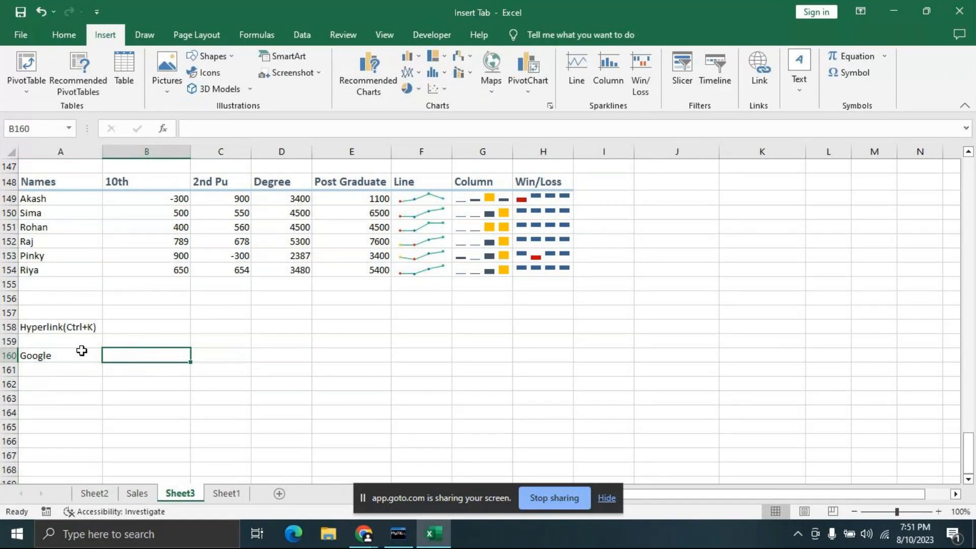
Step: Check the GoTo meeting chat in Chrome, and return to the Insert Tab workbook in Excel
{"action": "left_click", "coordinate": [892, 7]}
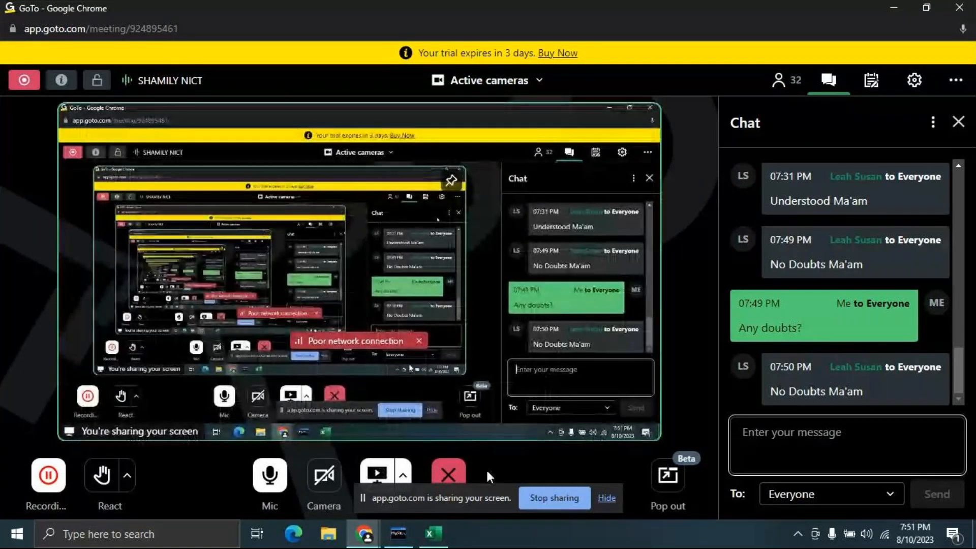
{"action": "left_click", "coordinate": [433, 533]}
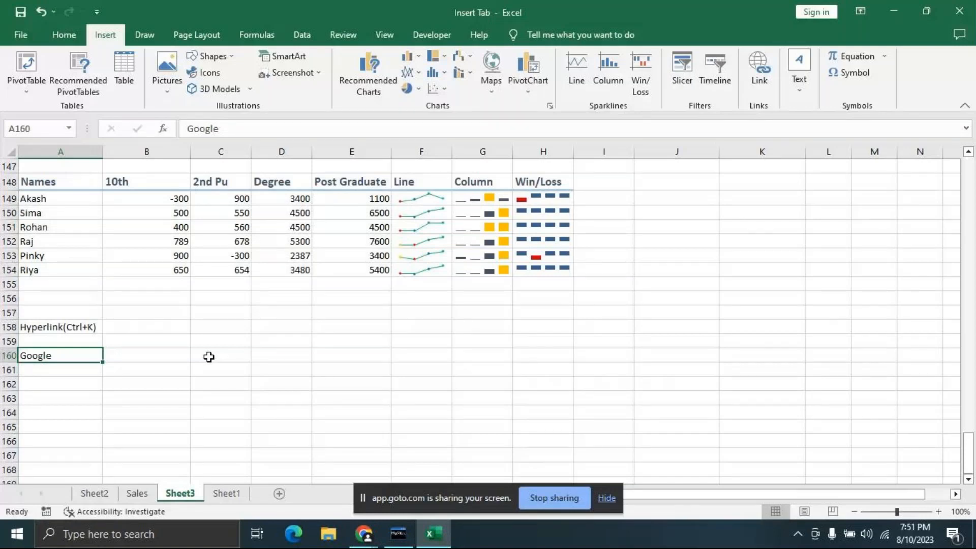
{"action": "key", "text": "BackSpace"}
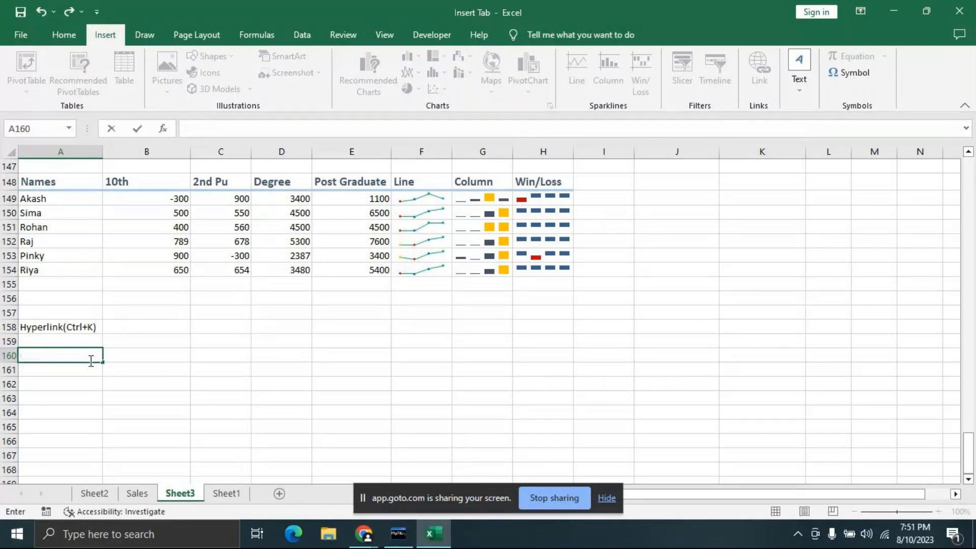
{"action": "type", "text": "www.gmail.com"}
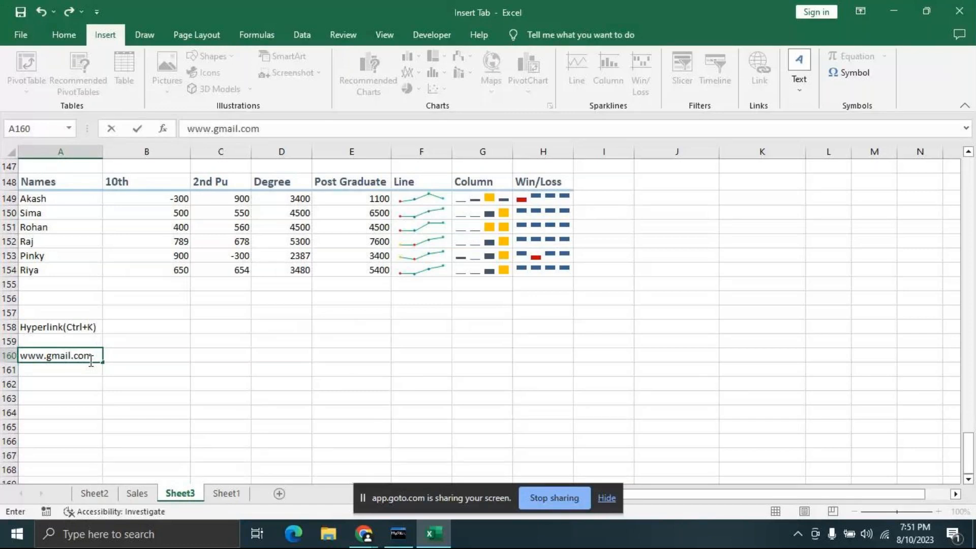
{"action": "key", "text": "Return"}
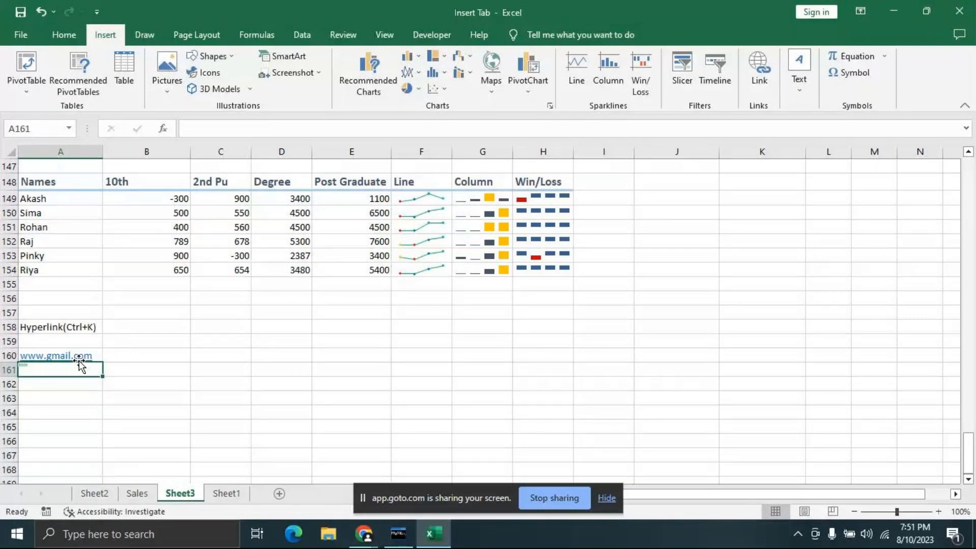
{"action": "left_click", "coordinate": [79, 358]}
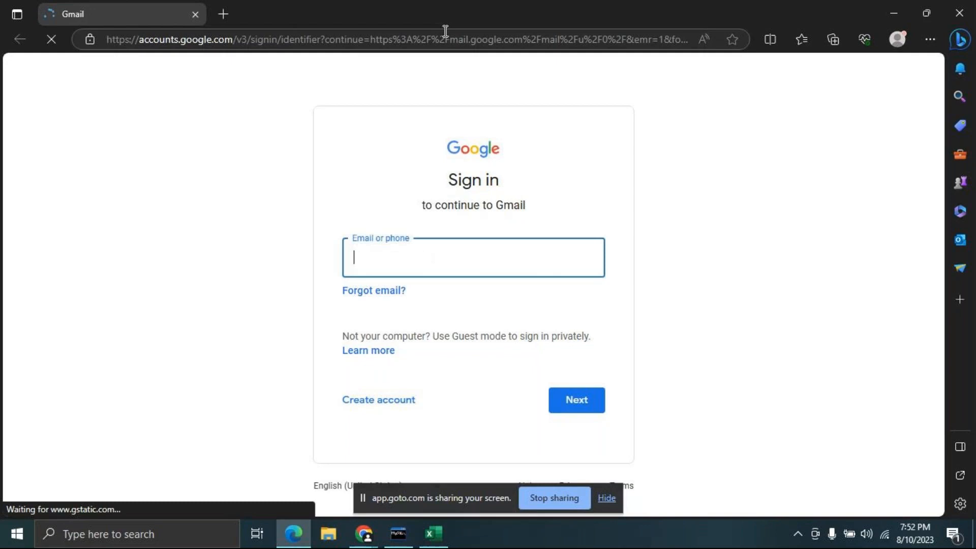
{"action": "left_click", "coordinate": [196, 14]}
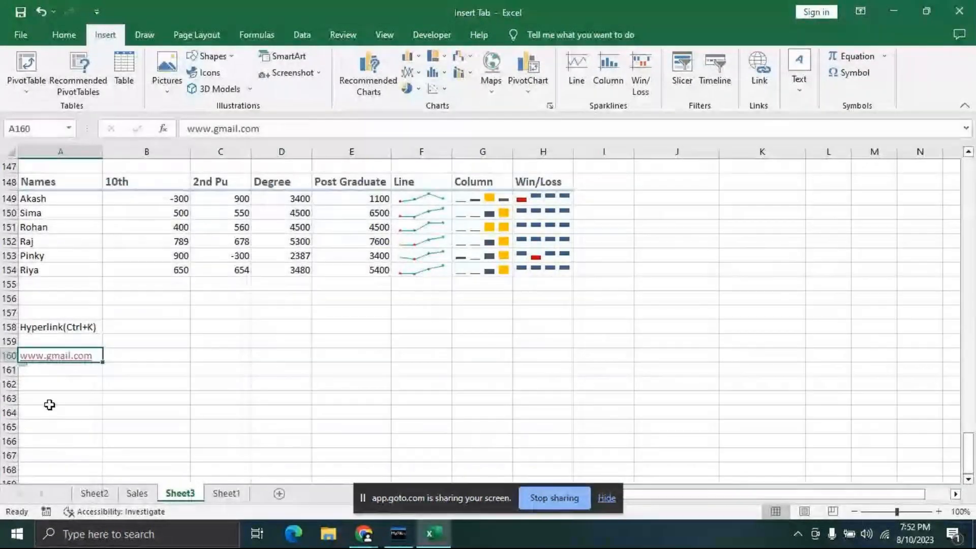
{"action": "left_click", "coordinate": [45, 379]}
{"action": "type", "text": "ww"}
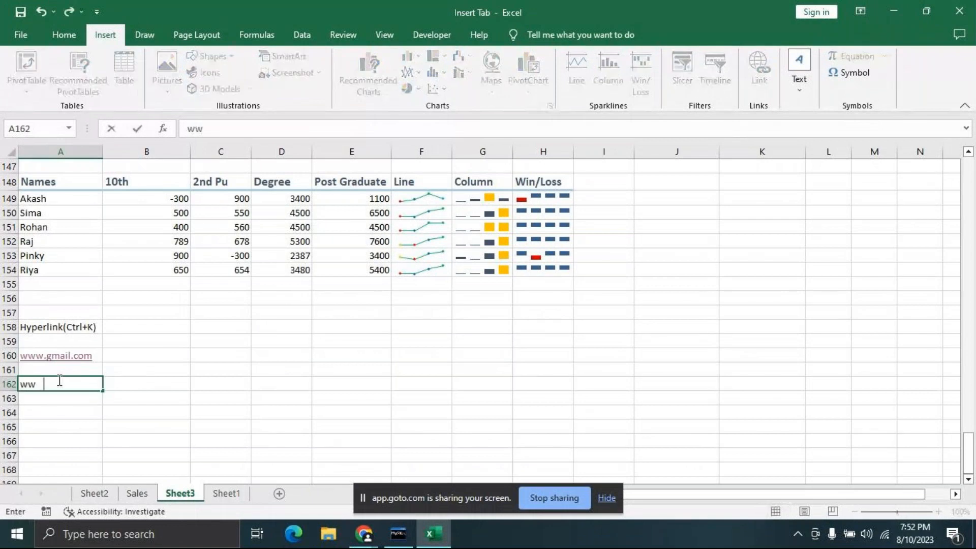
{"action": "type", "text": "w.tallysoluti"}
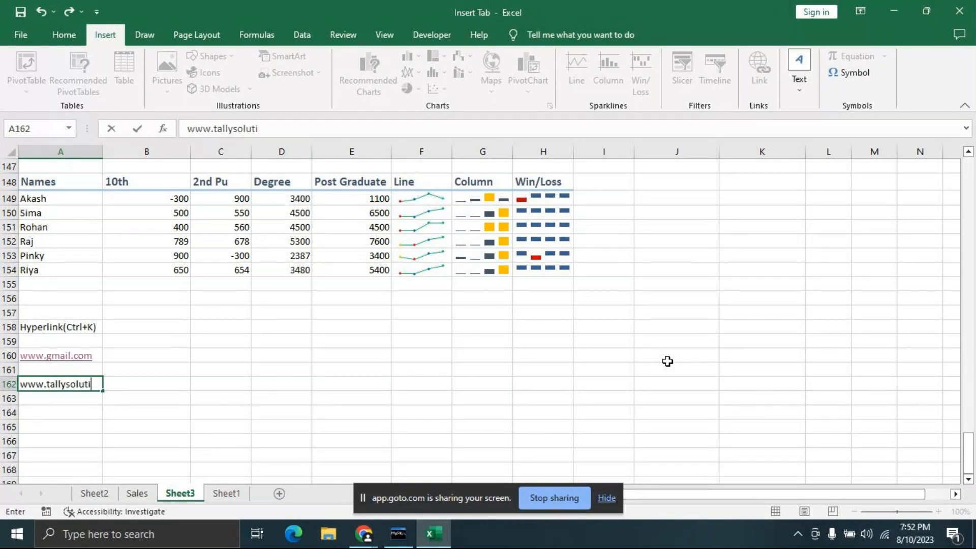
{"action": "type", "text": "ons.com"}
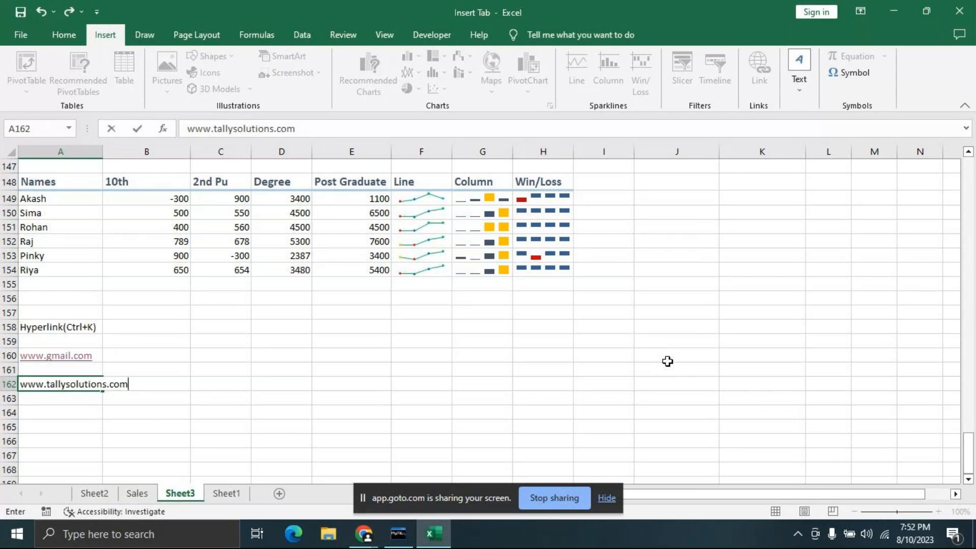
{"action": "key", "text": "Return"}
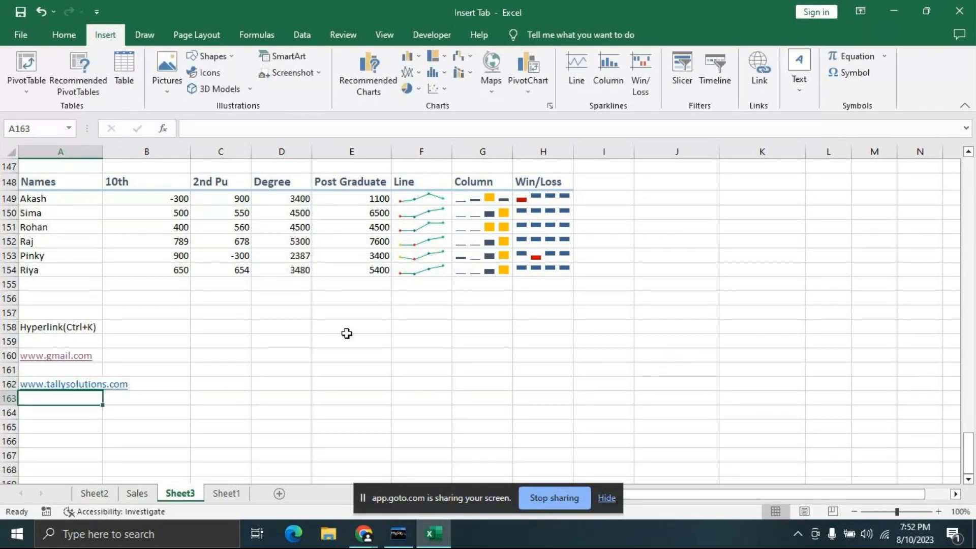
{"action": "left_click", "coordinate": [97, 385]}
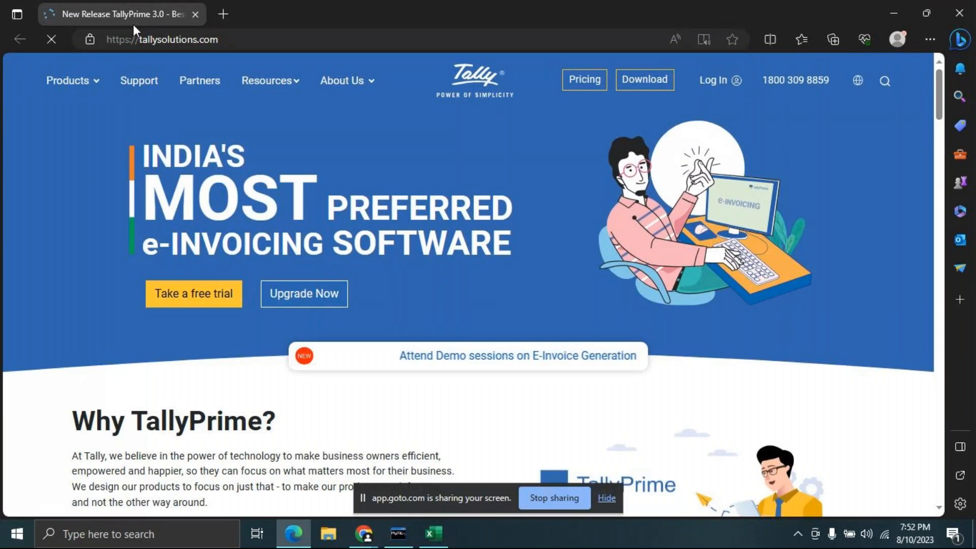
{"action": "left_click", "coordinate": [196, 15]}
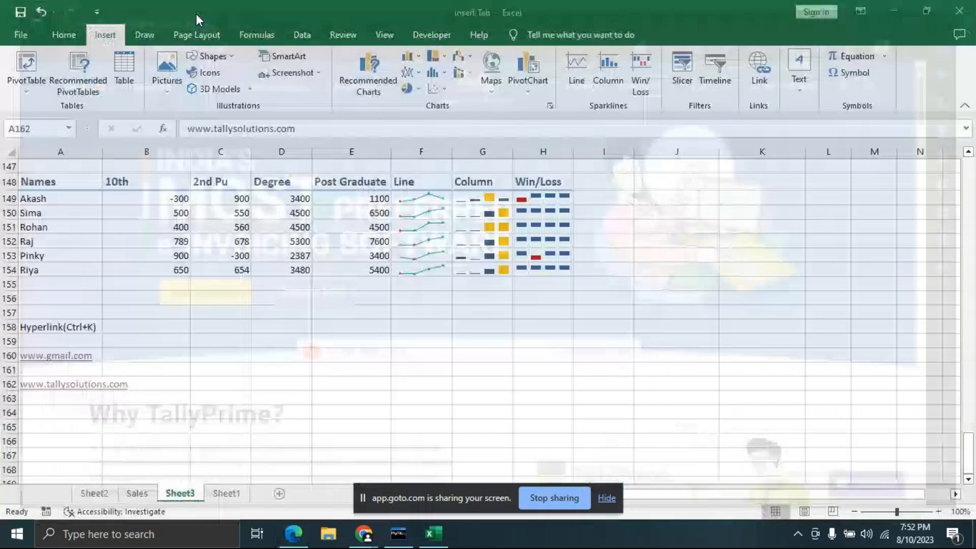
Step: Enter "Project-1" in C159, beside the web links, and select that cell
{"action": "left_click", "coordinate": [281, 369]}
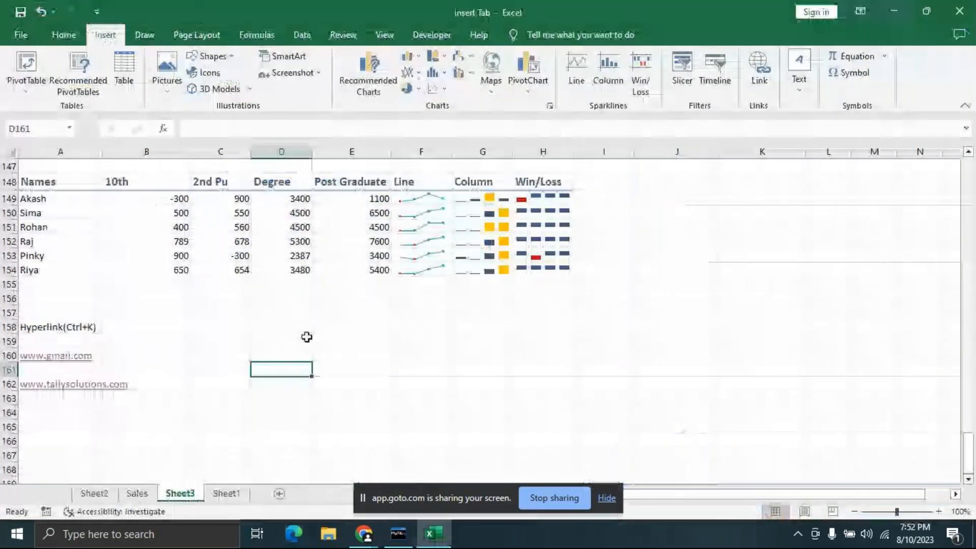
{"action": "double_click", "coordinate": [245, 343]}
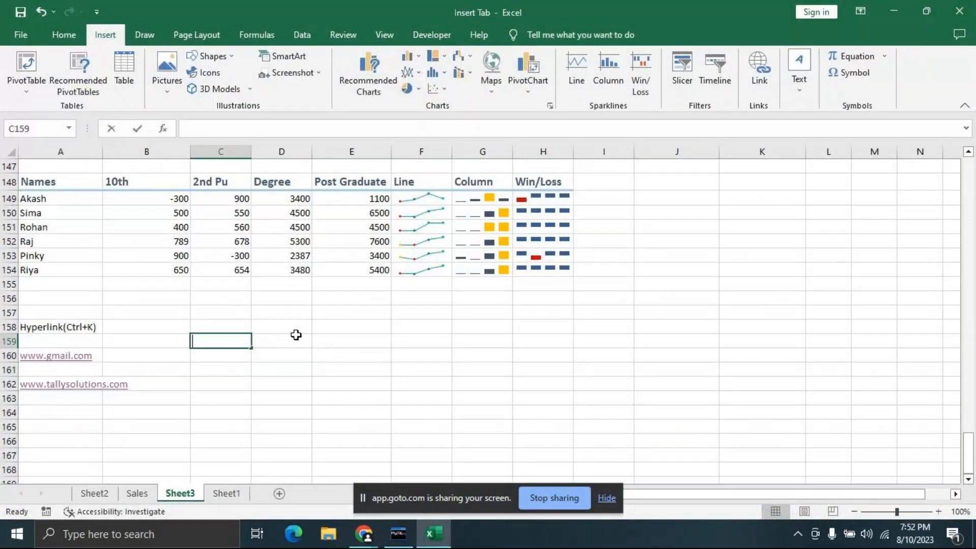
{"action": "type", "text": "Pr"}
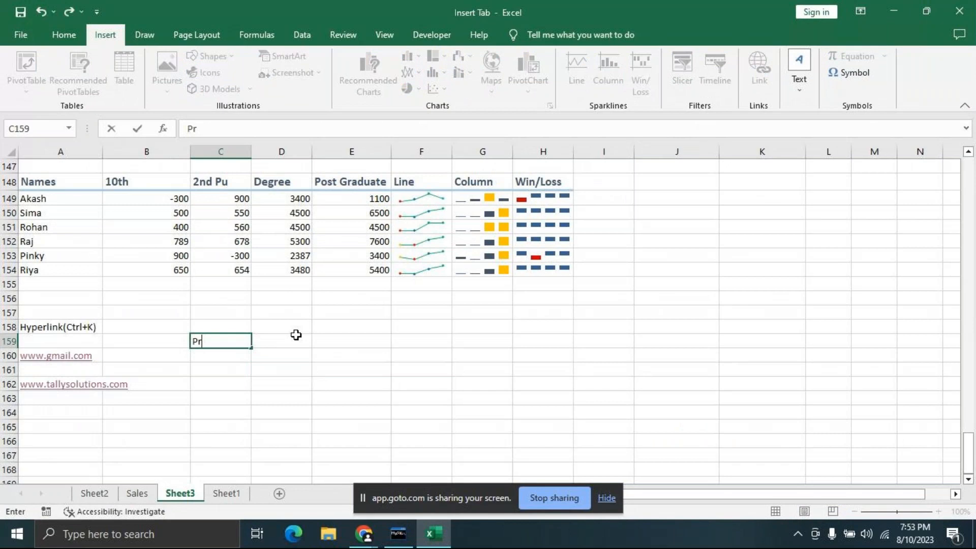
{"action": "type", "text": "oject-1"}
{"action": "left_click", "coordinate": [296, 338]}
{"action": "left_click", "coordinate": [224, 342]}
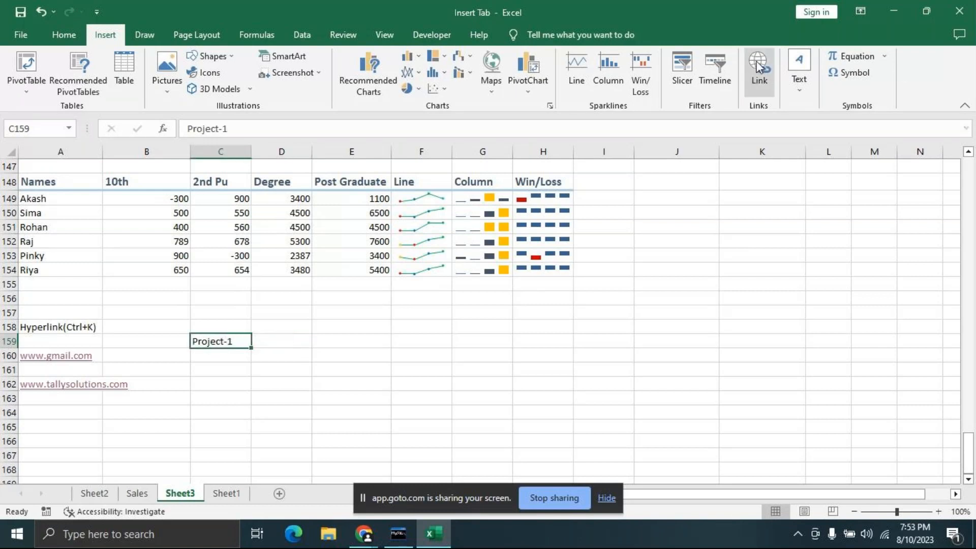
Step: Insert a hyperlink on the Project-1 cell to the existing Advanced Vlookup workbook on the Desktop
{"action": "left_click", "coordinate": [757, 66]}
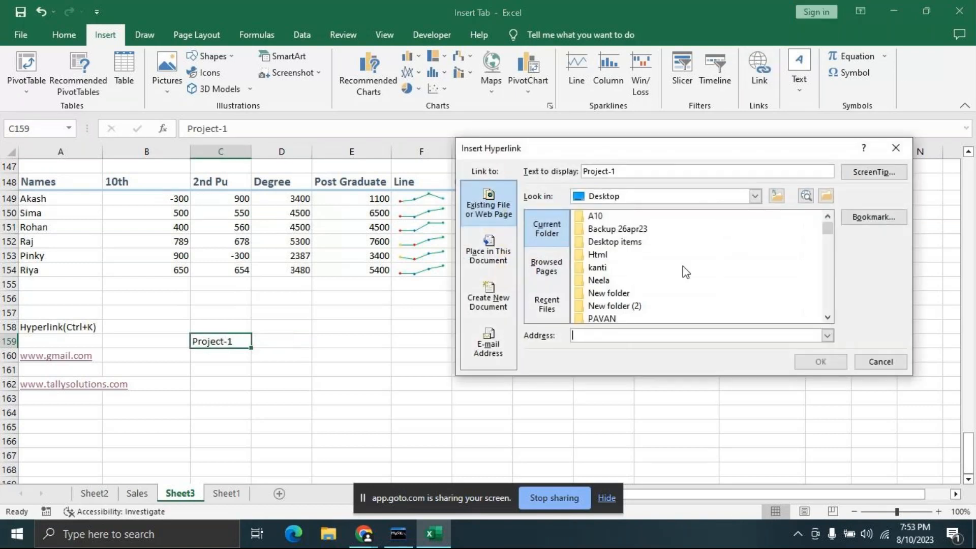
{"action": "scroll", "coordinate": [682, 266], "scroll_direction": "down", "scroll_amount": 1}
{"action": "scroll", "coordinate": [703, 281], "scroll_direction": "down", "scroll_amount": 1}
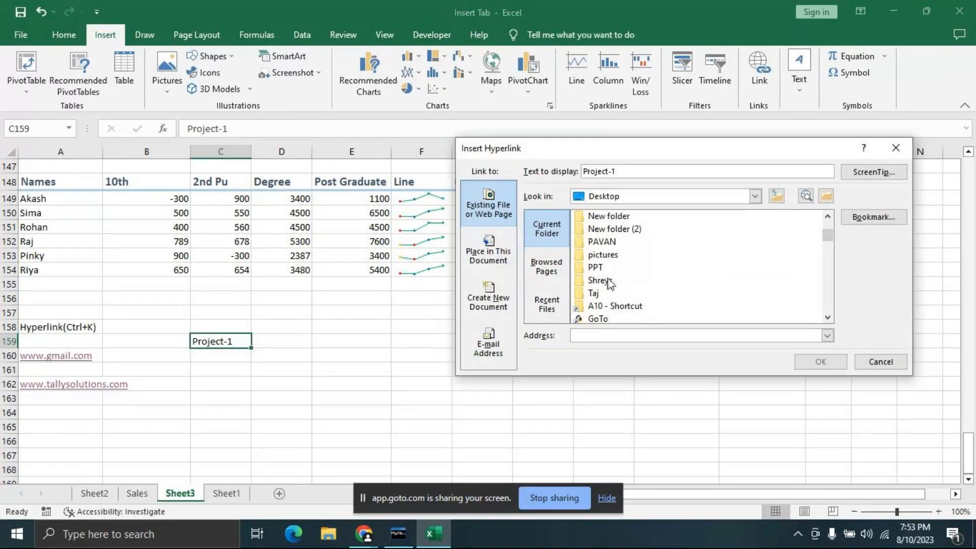
{"action": "scroll", "coordinate": [610, 284], "scroll_direction": "down", "scroll_amount": 2}
{"action": "scroll", "coordinate": [660, 277], "scroll_direction": "up", "scroll_amount": 2}
{"action": "scroll", "coordinate": [661, 260], "scroll_direction": "up", "scroll_amount": 2}
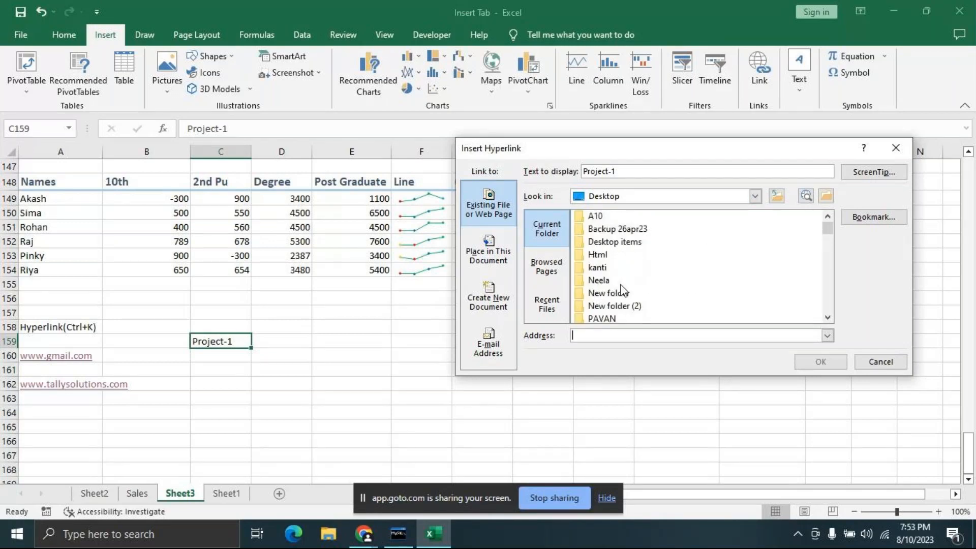
{"action": "scroll", "coordinate": [712, 297], "scroll_direction": "down", "scroll_amount": 4}
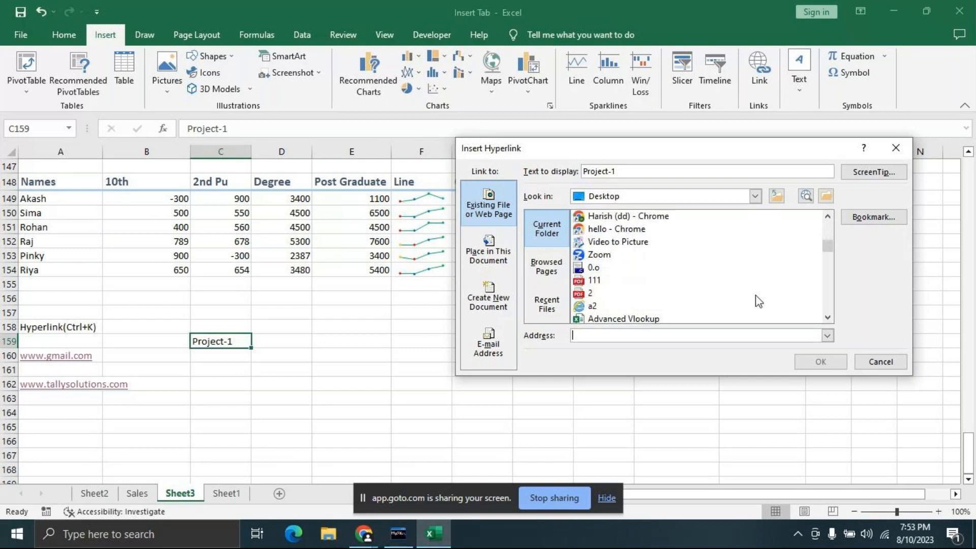
{"action": "scroll", "coordinate": [759, 301], "scroll_direction": "down", "scroll_amount": 1}
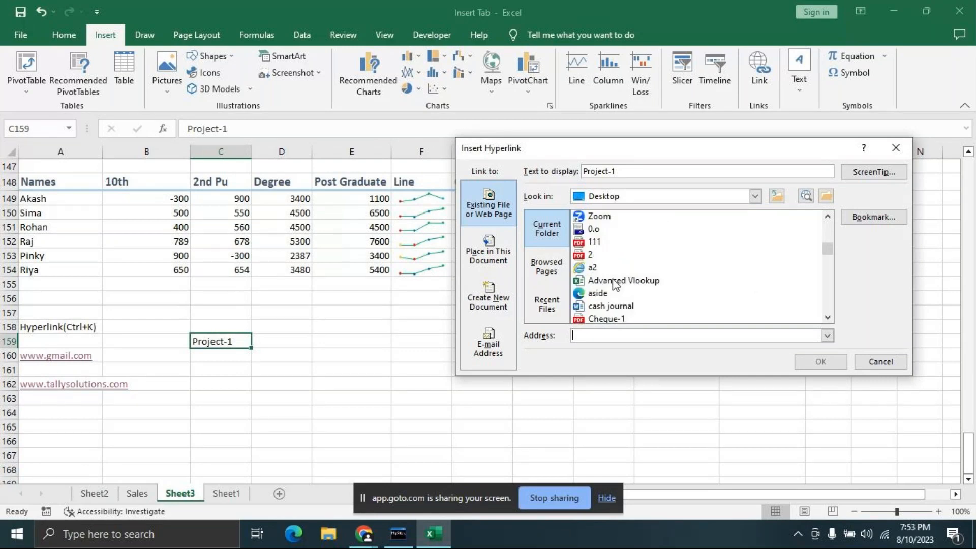
{"action": "double_click", "coordinate": [655, 280]}
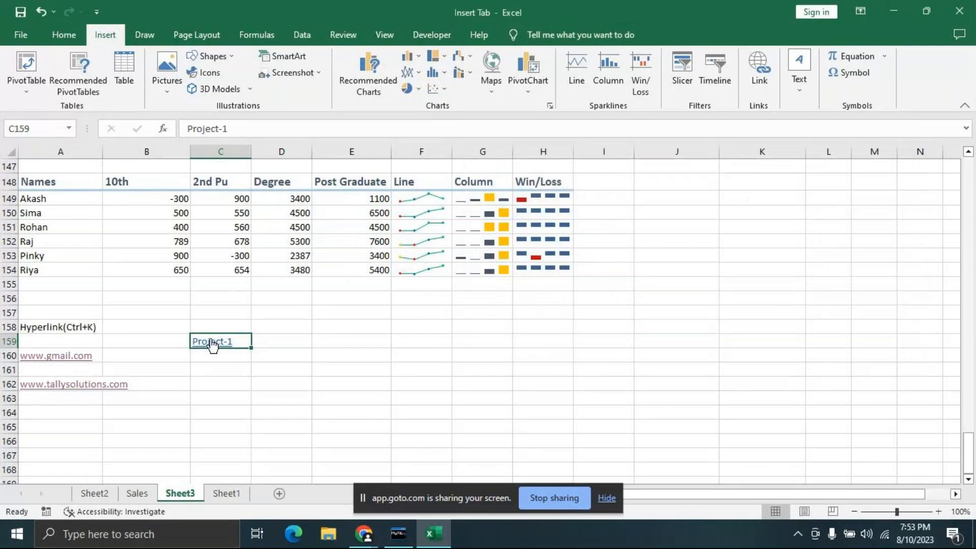
Step: Follow the Project-1 link without updating external sources, view the Advanced Vlookup workbook, and close it
{"action": "left_click", "coordinate": [212, 346]}
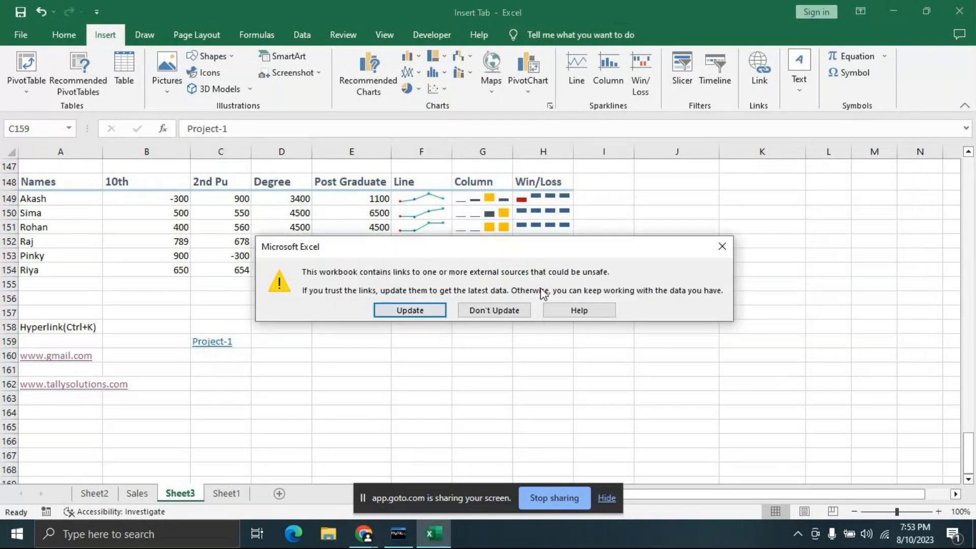
{"action": "left_click", "coordinate": [722, 246]}
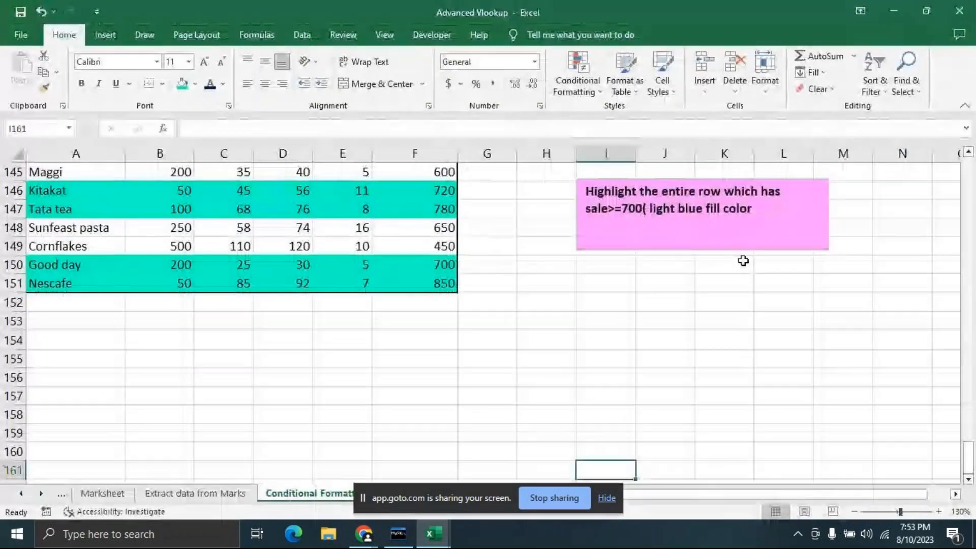
{"action": "scroll", "coordinate": [746, 262], "scroll_direction": "up", "scroll_amount": 3}
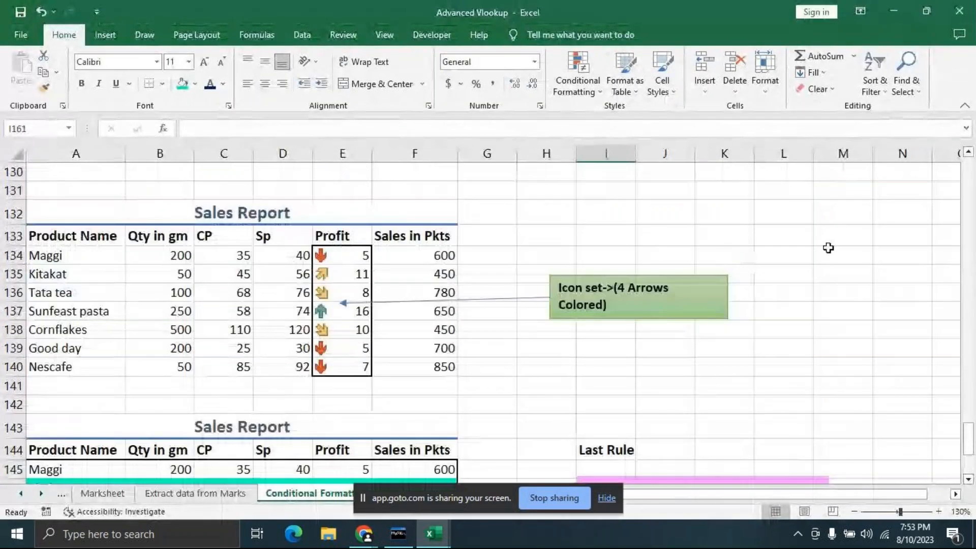
{"action": "left_click", "coordinate": [960, 12]}
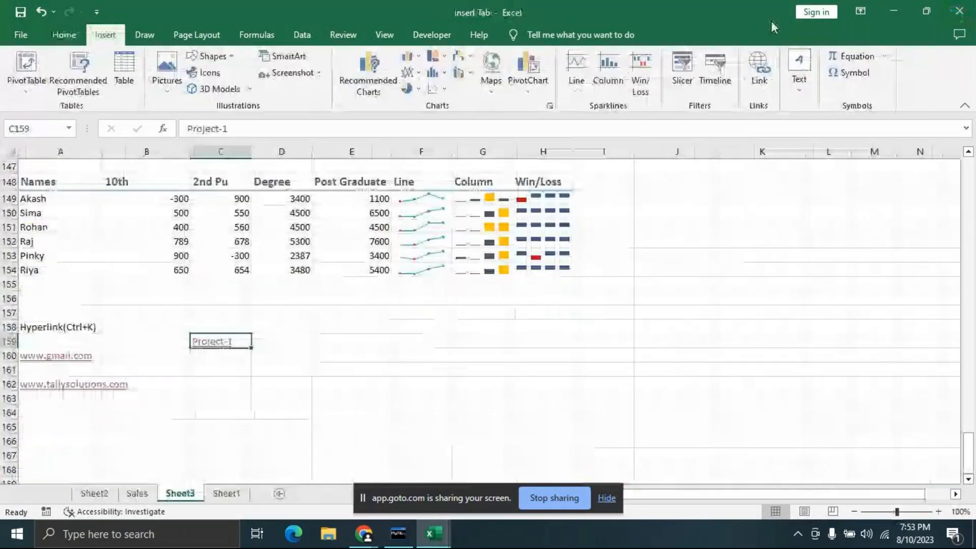
{"action": "left_click", "coordinate": [330, 372]}
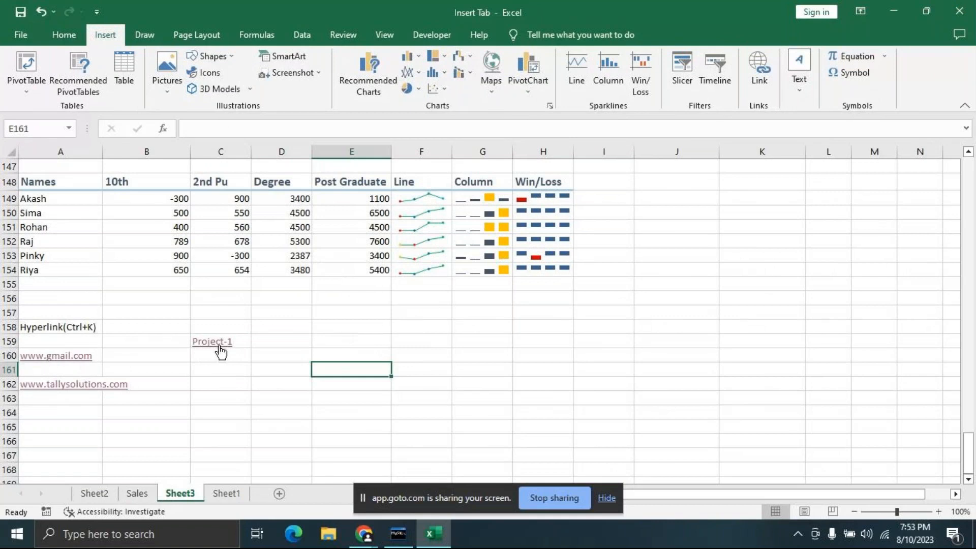
{"action": "left_click", "coordinate": [456, 330]}
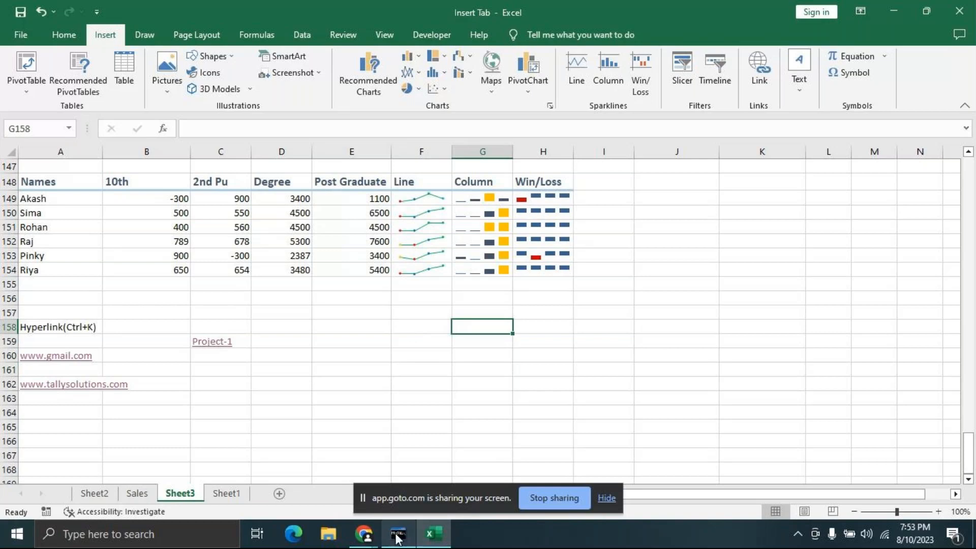
Step: Switch to the GoTo meeting window and start a new chat message to everyone
{"action": "mouse_move", "coordinate": [362, 536]}
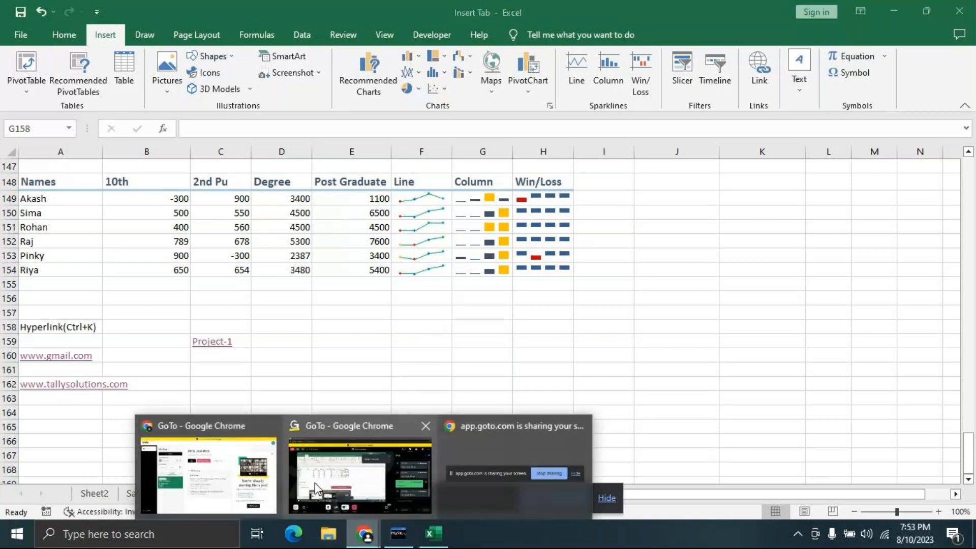
{"action": "left_click", "coordinate": [315, 483]}
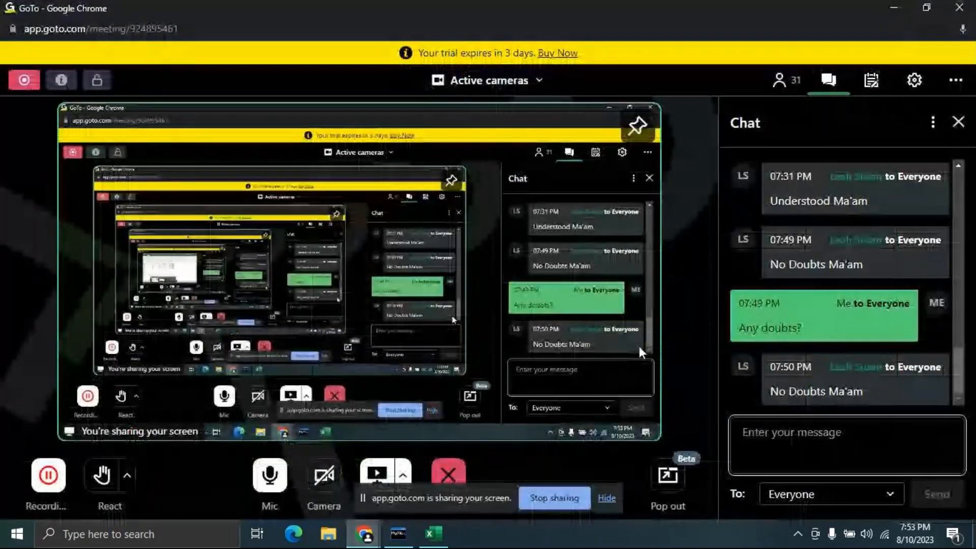
{"action": "left_click", "coordinate": [771, 439]}
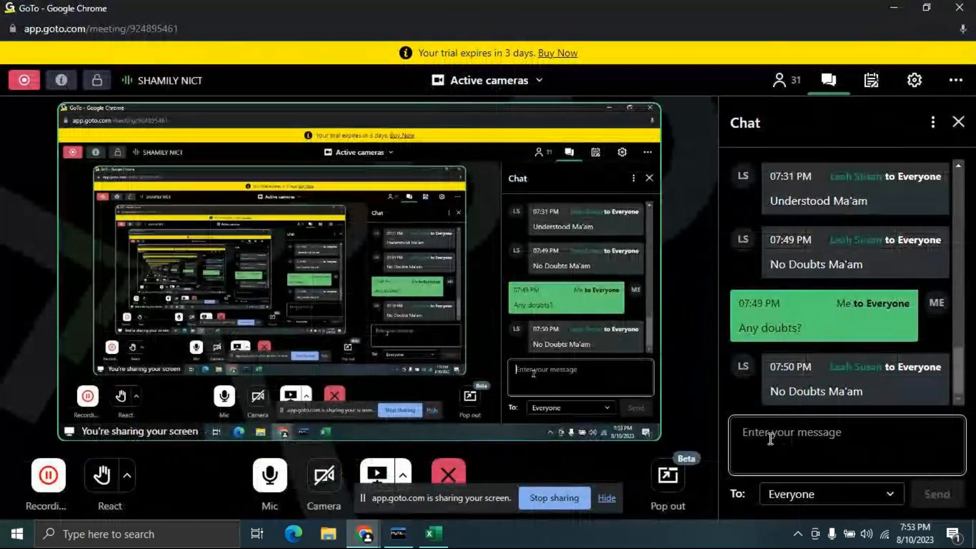
{"action": "type", "text": "A"}
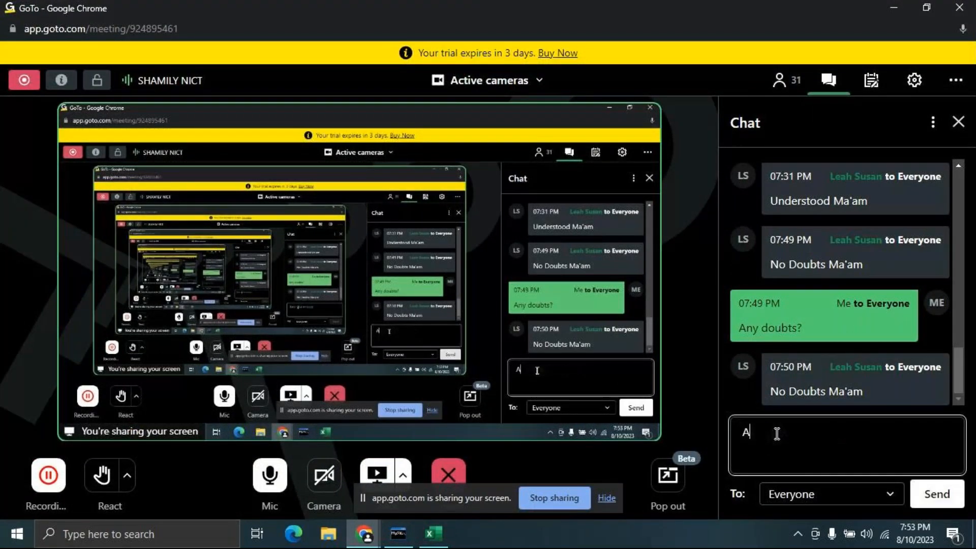
{"action": "type", "text": "nyone"}
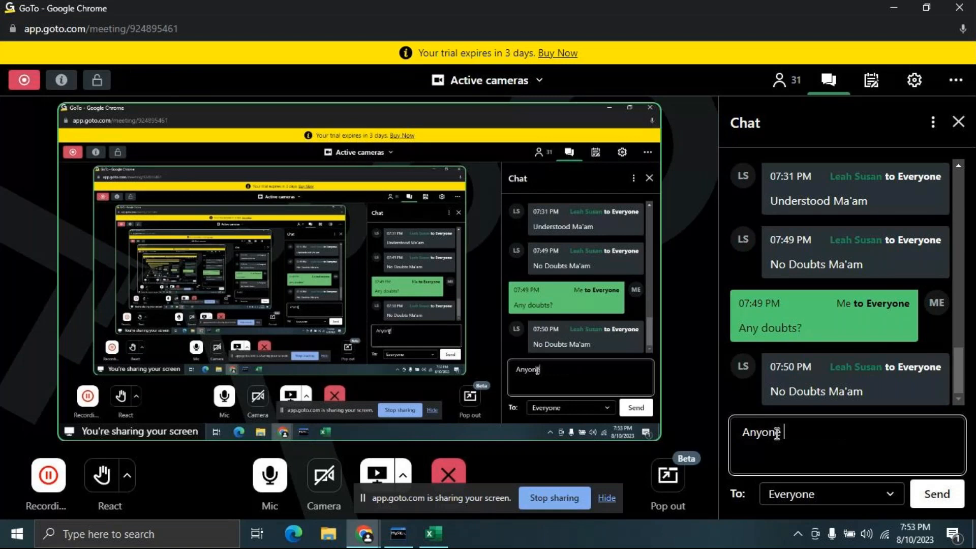
{"action": "type", "text": " ha"}
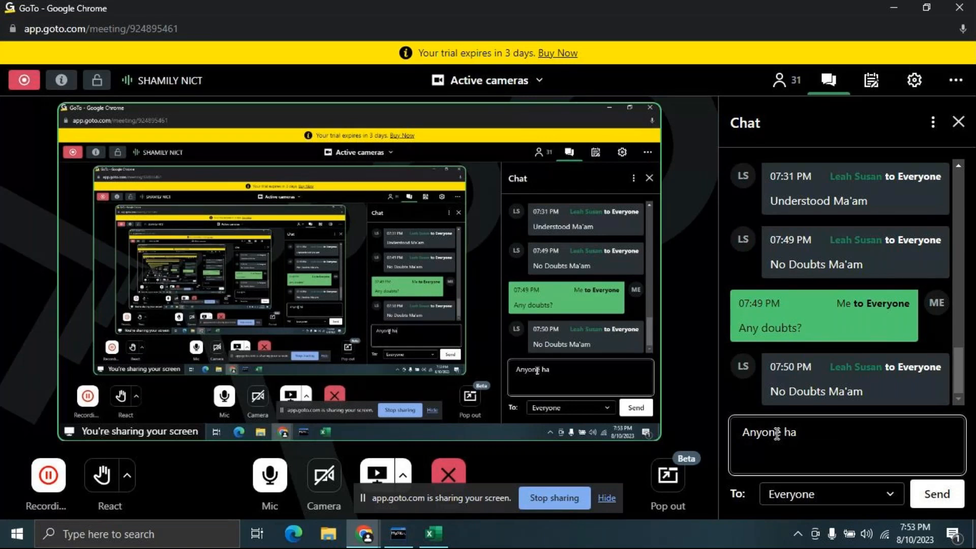
{"action": "type", "text": "ve any"}
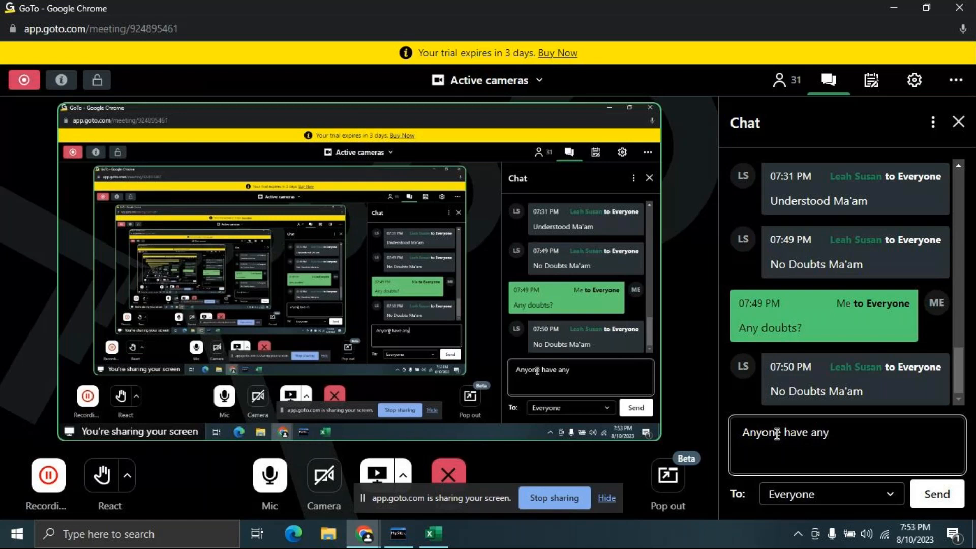
{"action": "type", "text": " doubt"}
{"action": "key", "text": "BackSpace"}
{"action": "key", "text": "BackSpace"}
{"action": "key", "text": "BackSpace"}
{"action": "key", "text": "BackSpace"}
{"action": "key", "text": "BackSpace"}
{"action": "key", "text": "BackSpace"}
{"action": "key", "text": "BackSpace"}
{"action": "key", "text": "BackSpace"}
{"action": "key", "text": "BackSpace"}
{"action": "key", "text": "BackSpace"}
{"action": "key", "text": "BackSpace"}
{"action": "key", "text": "BackSpace"}
{"action": "key", "text": "BackSpace"}
{"action": "key", "text": "BackSpace"}
{"action": "key", "text": "BackSpace"}
{"action": "key", "text": "BackSpace"}
{"action": "key", "text": "BackSpace"}
{"action": "key", "text": "BackSpace"}
{"action": "key", "text": "BackSpace"}
{"action": "key", "text": "BackSpace"}
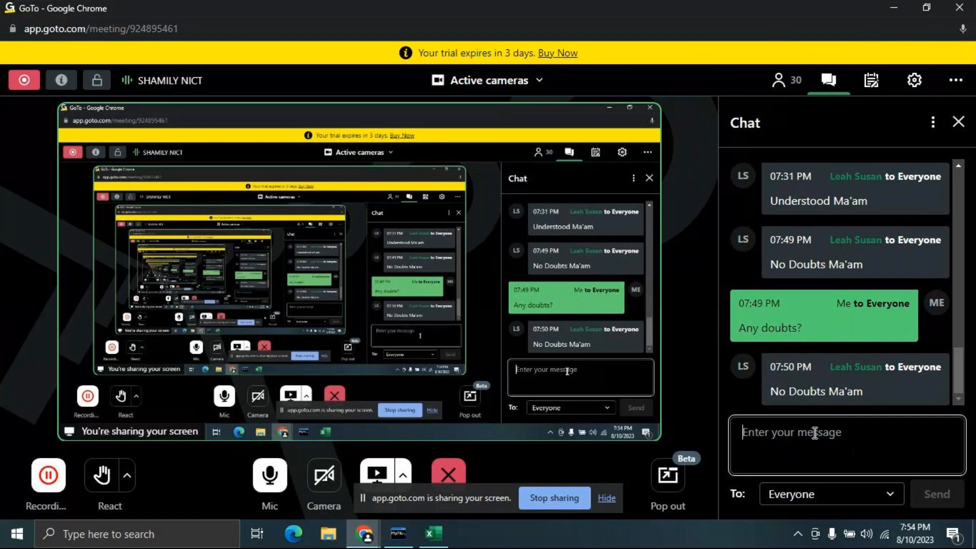
Step: Send the chat message "That's all for today." to everyone in the meeting
{"action": "left_click", "coordinate": [676, 540]}
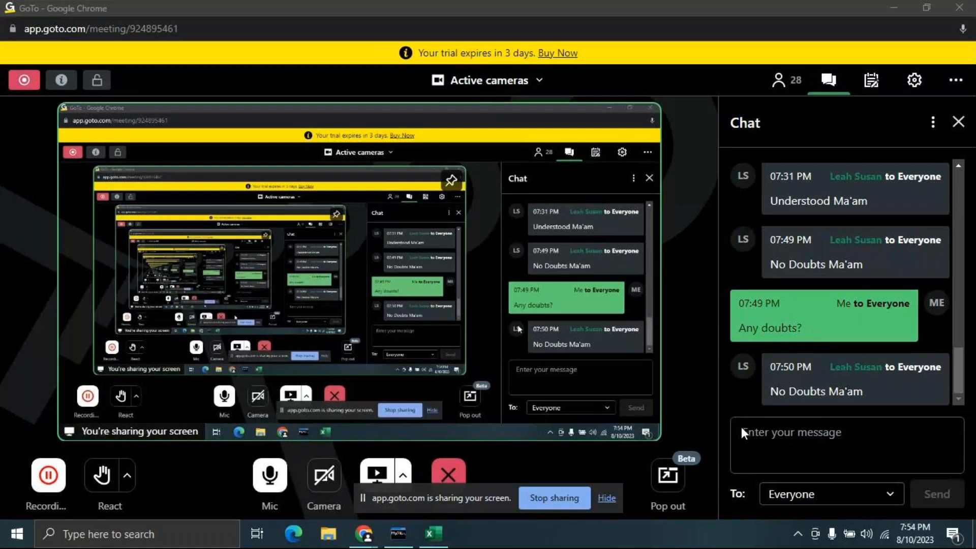
{"action": "left_click", "coordinate": [797, 430]}
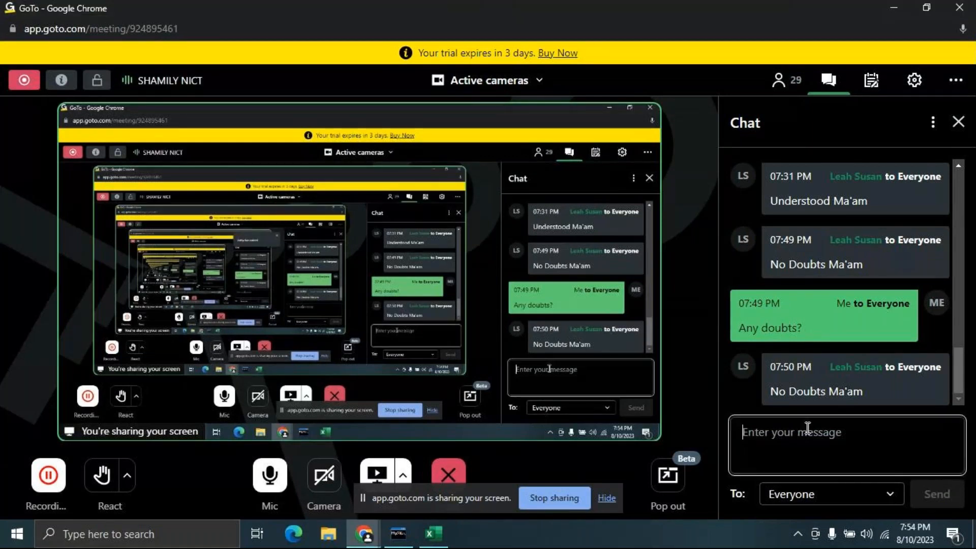
{"action": "type", "text": "Tha"}
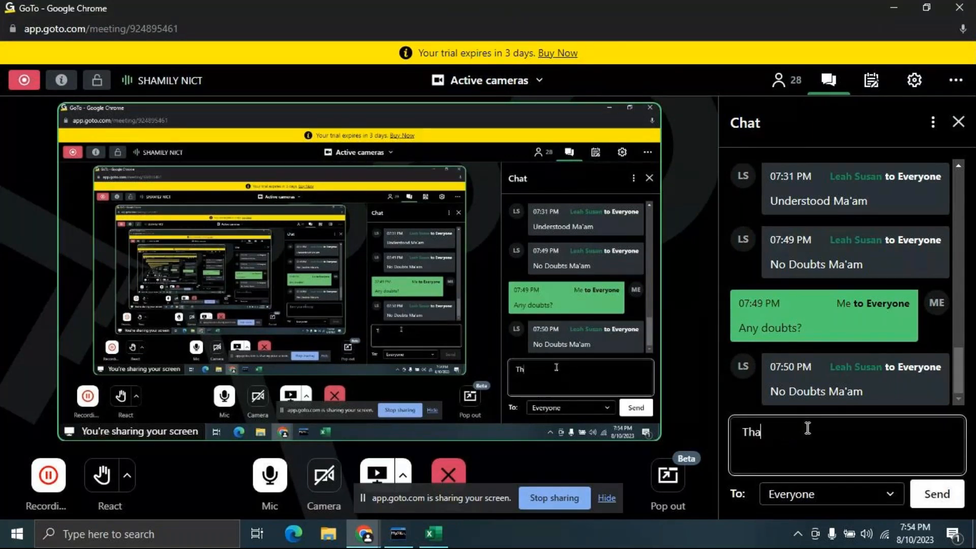
{"action": "type", "text": "t's all"}
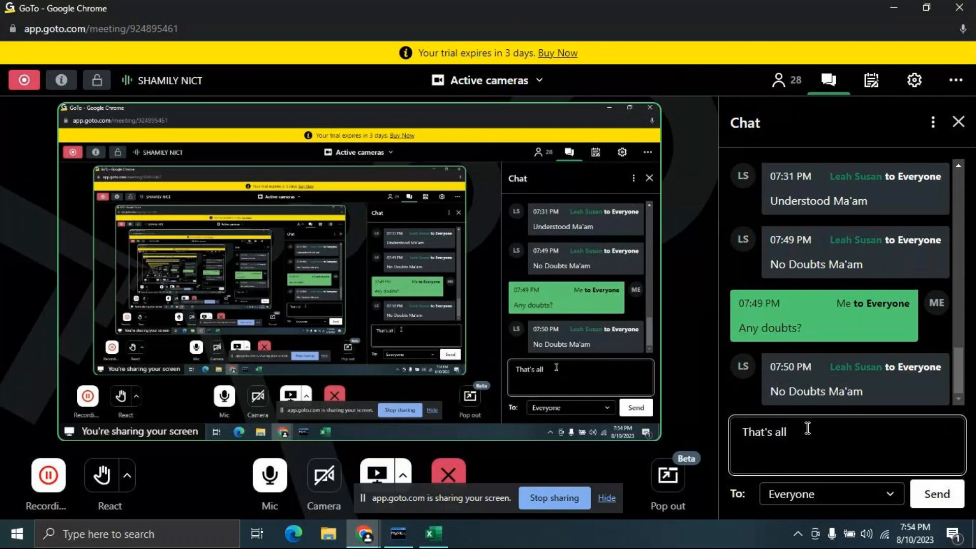
{"action": "type", "text": " for the"}
{"action": "key", "text": "BackSpace"}
{"action": "key", "text": "BackSpace"}
{"action": "type", "text": "oday."}
{"action": "key", "text": "Return"}
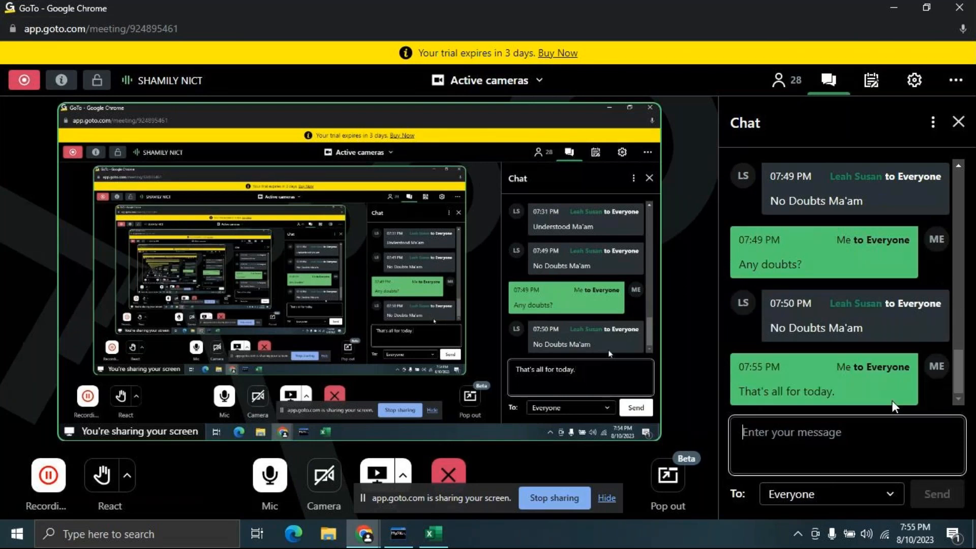
Step: Send everyone a second chat message reading "we will continue tomorrow."
{"action": "type", "text": "we"}
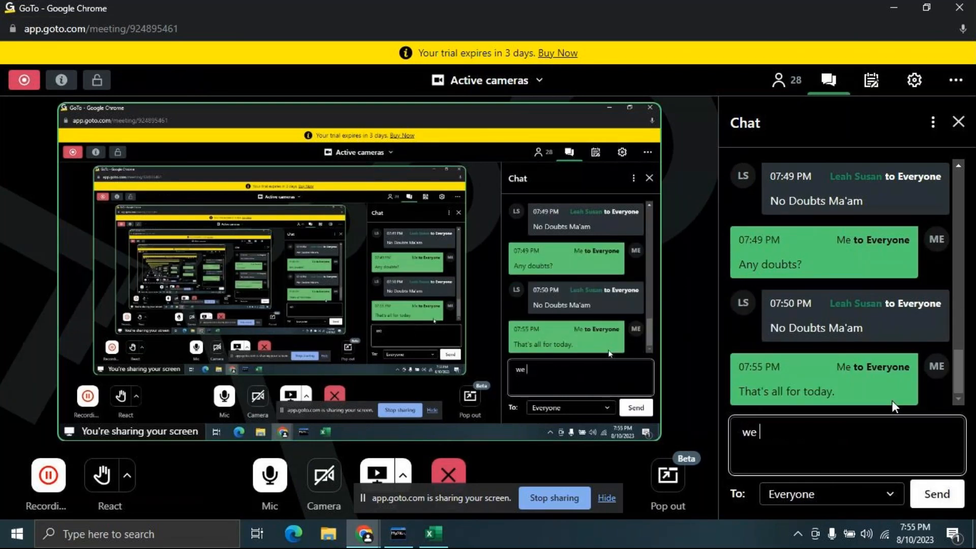
{"action": "type", "text": " will"}
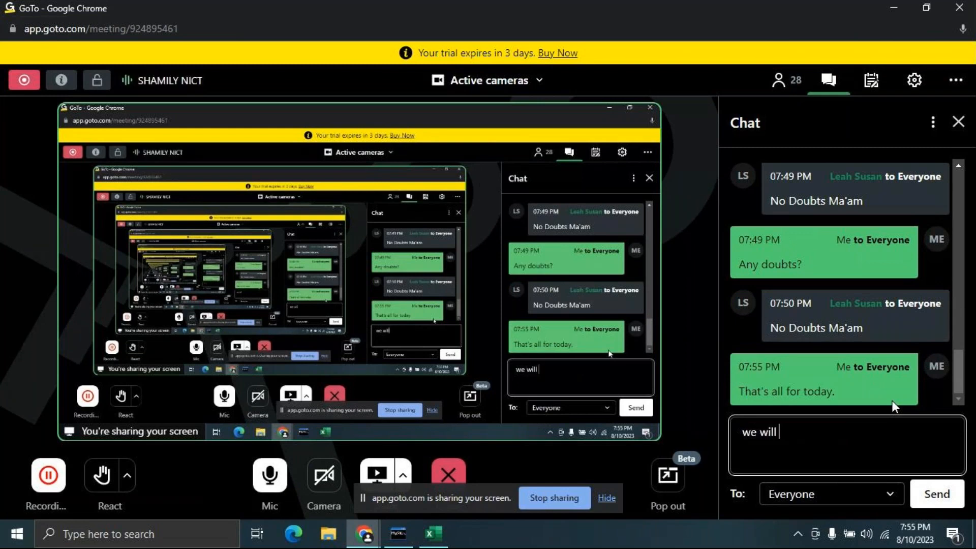
{"action": "type", "text": " continue tomorrow"}
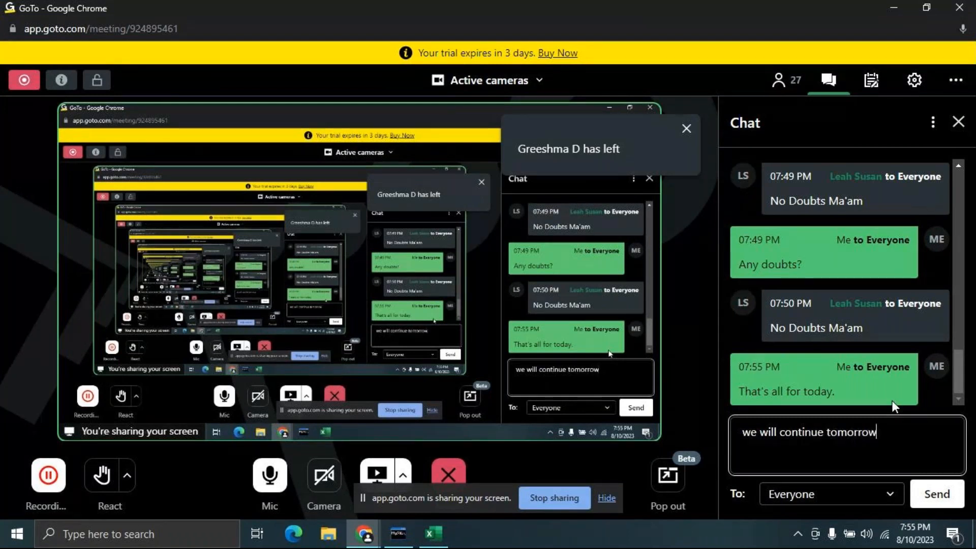
{"action": "type", "text": "."}
{"action": "key", "text": "Return"}
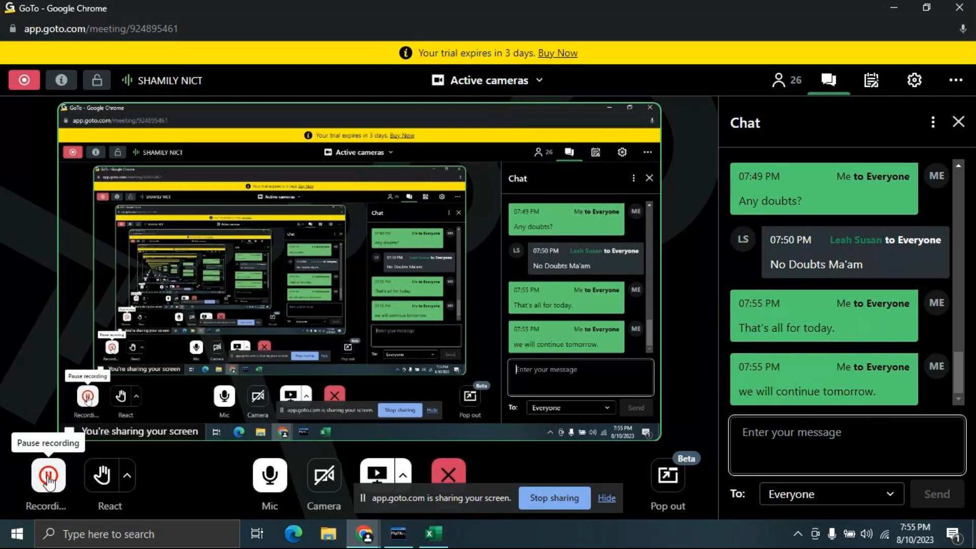
Step: Mute the microphone and bring up the choice to leave or end the meeting session
{"action": "left_click", "coordinate": [269, 475]}
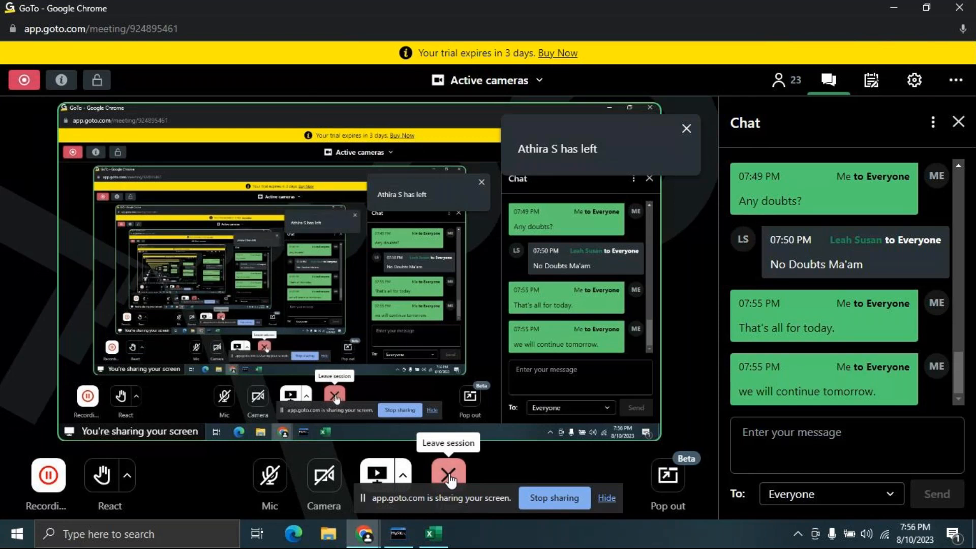
{"action": "left_click", "coordinate": [449, 478]}
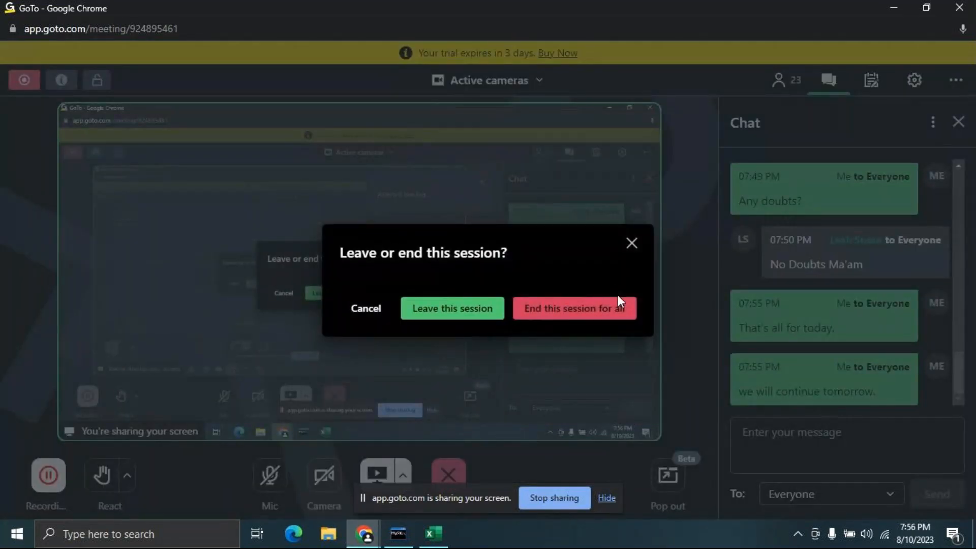